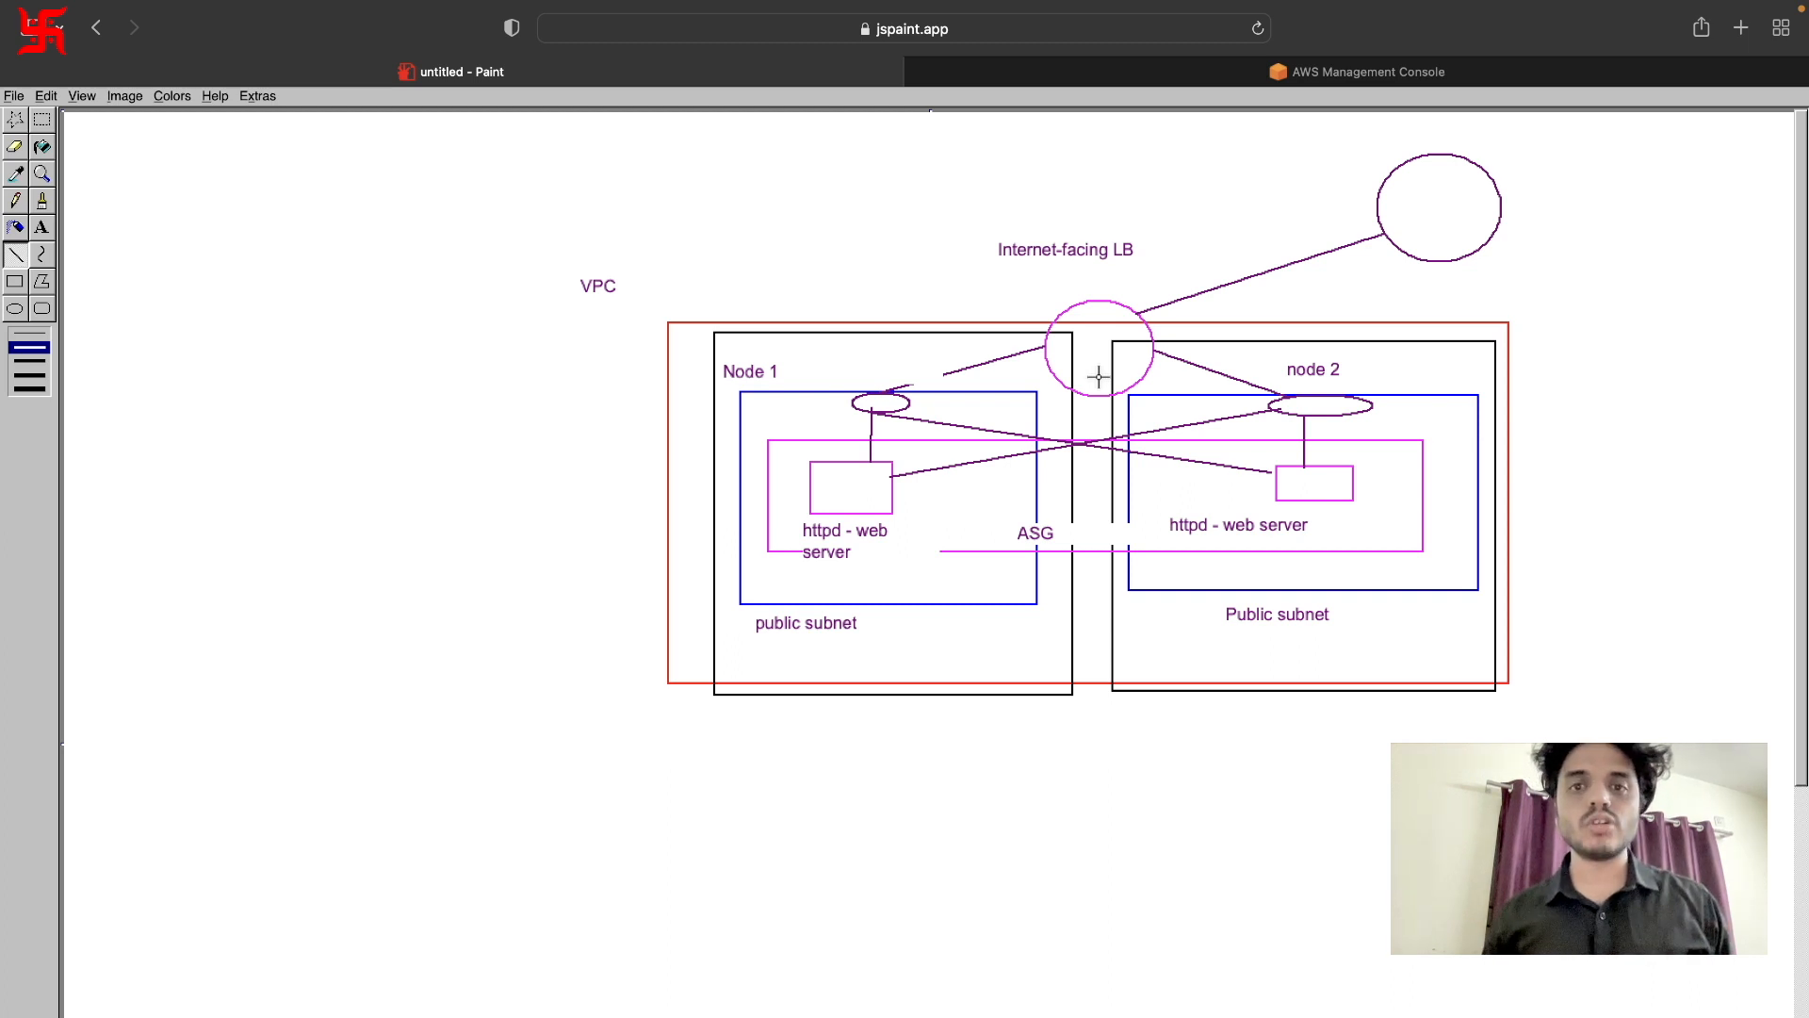
# Switch to the AWS Management Console and open the EC2 load balancers list.
pyautogui.click(1131, 73)
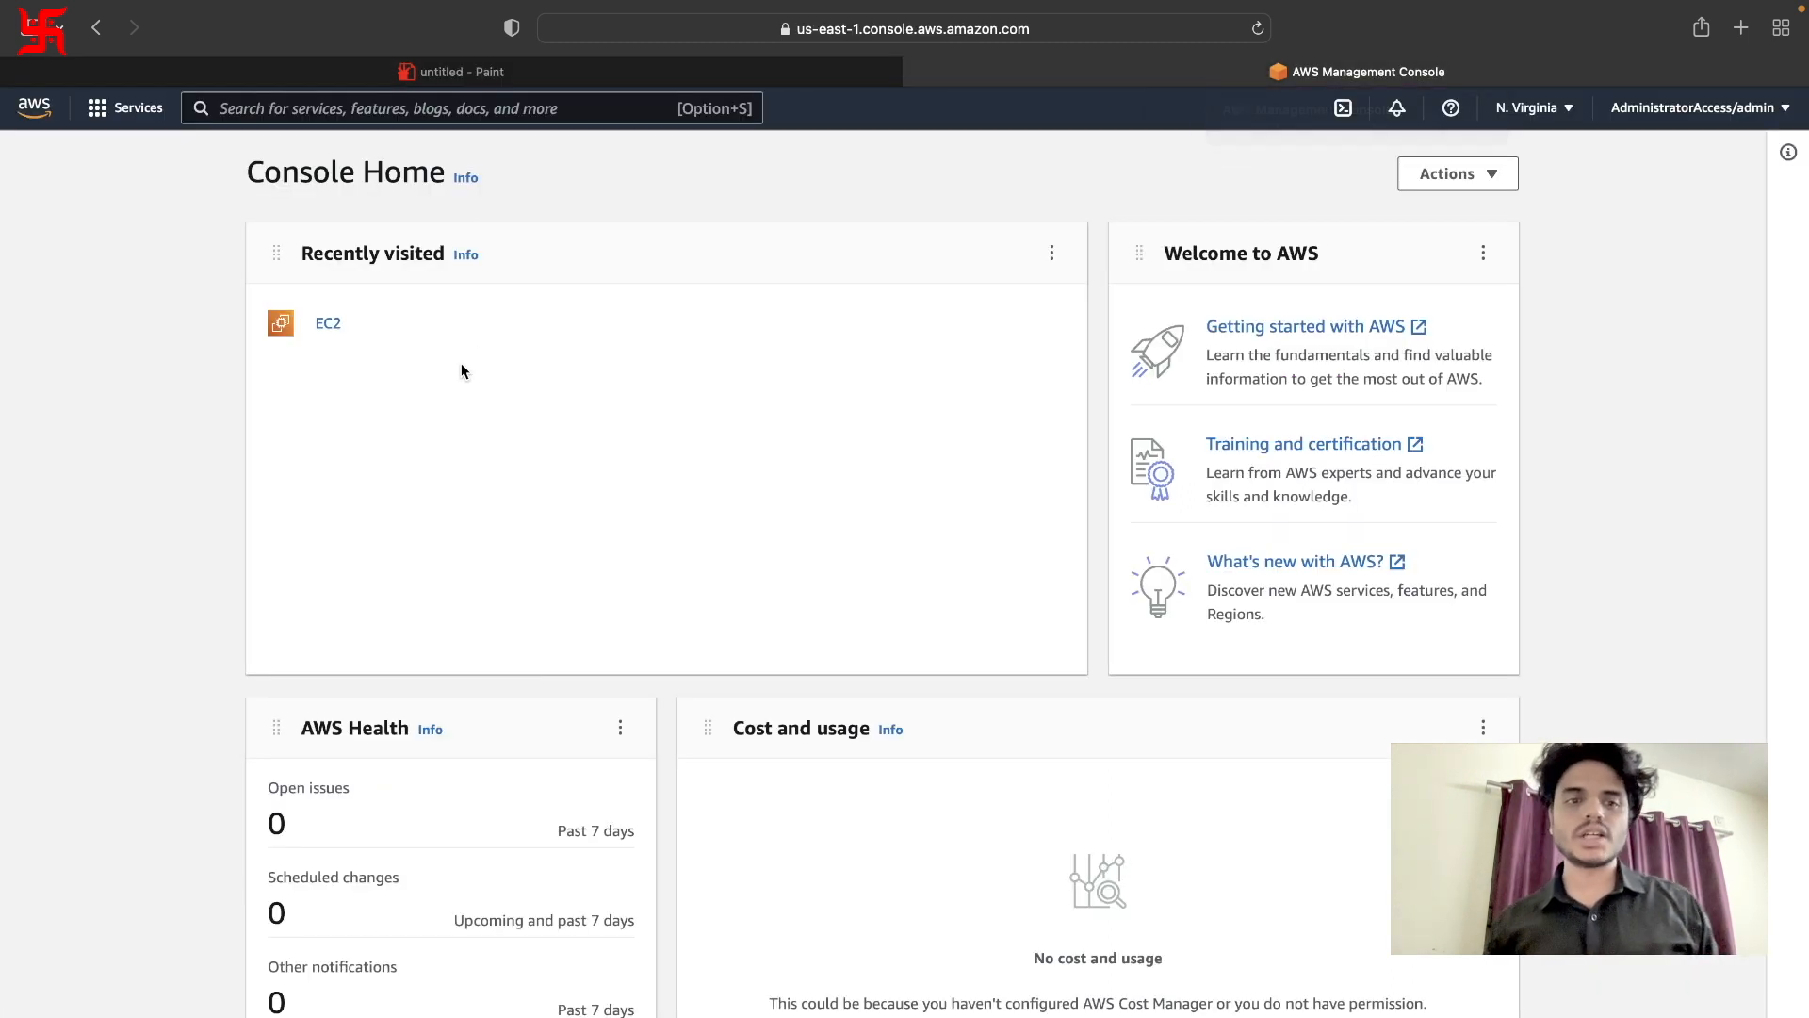
pyautogui.click(323, 325)
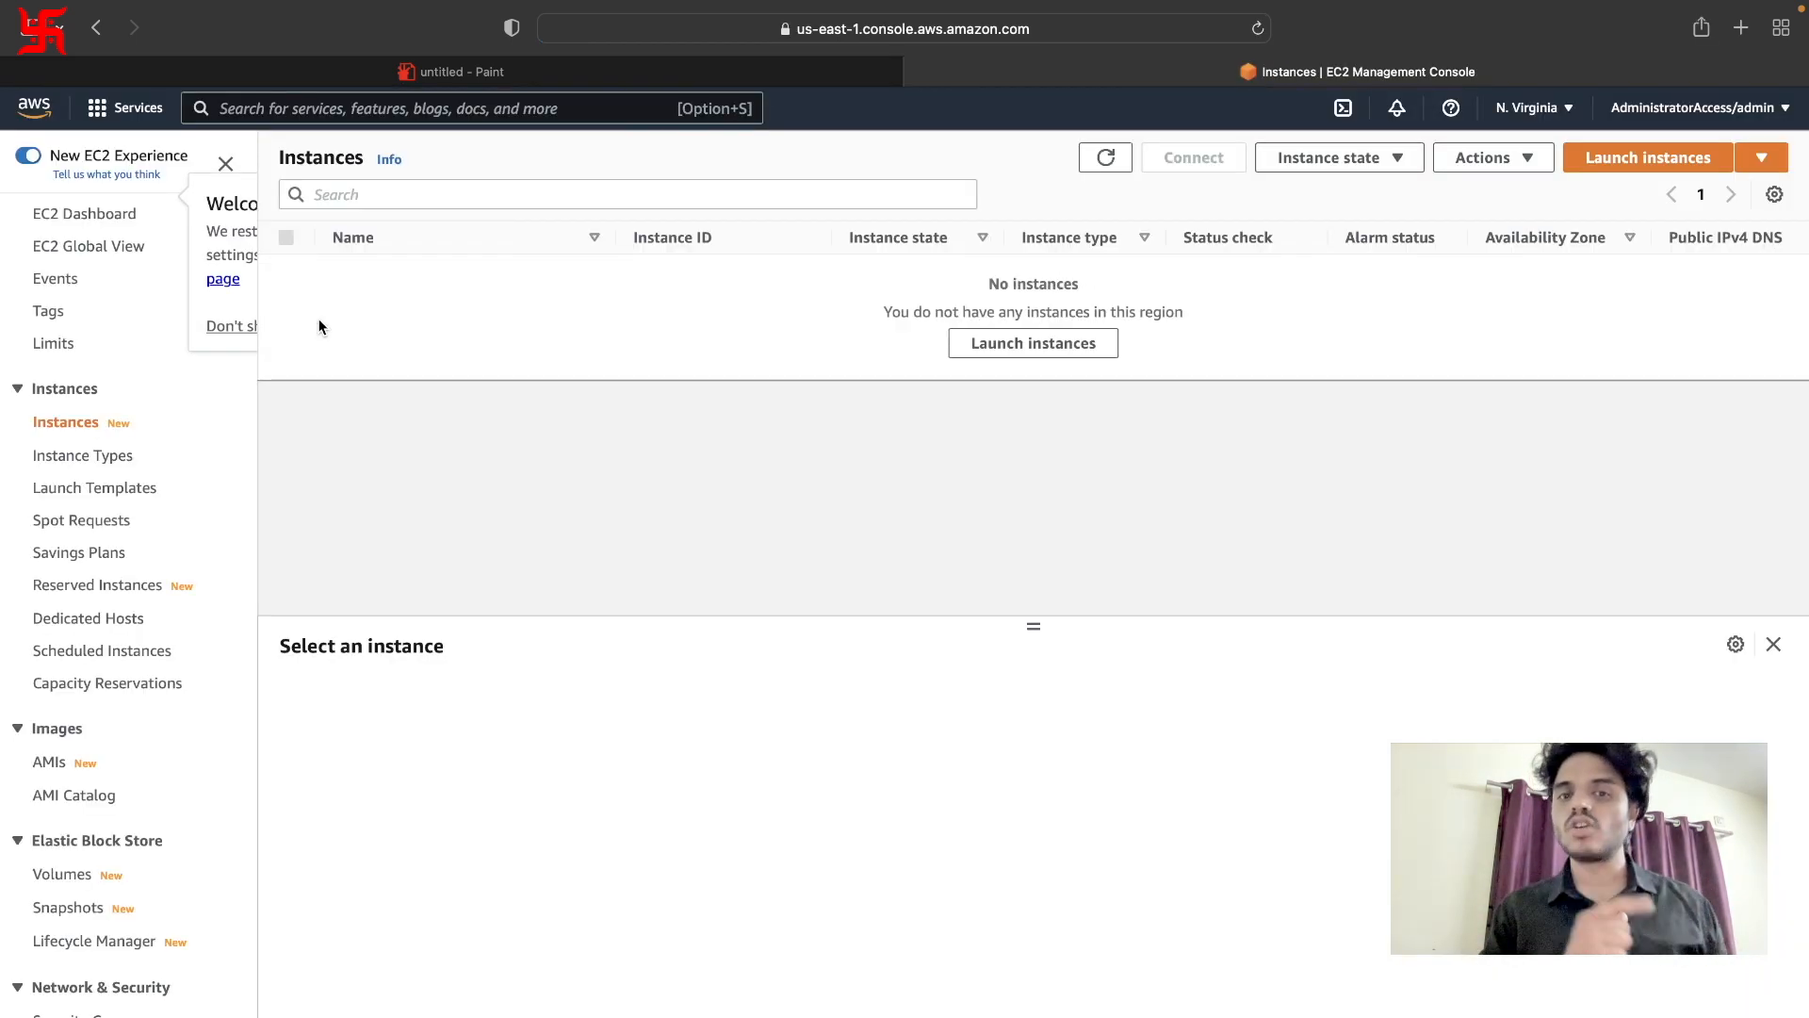
pyautogui.click(319, 327)
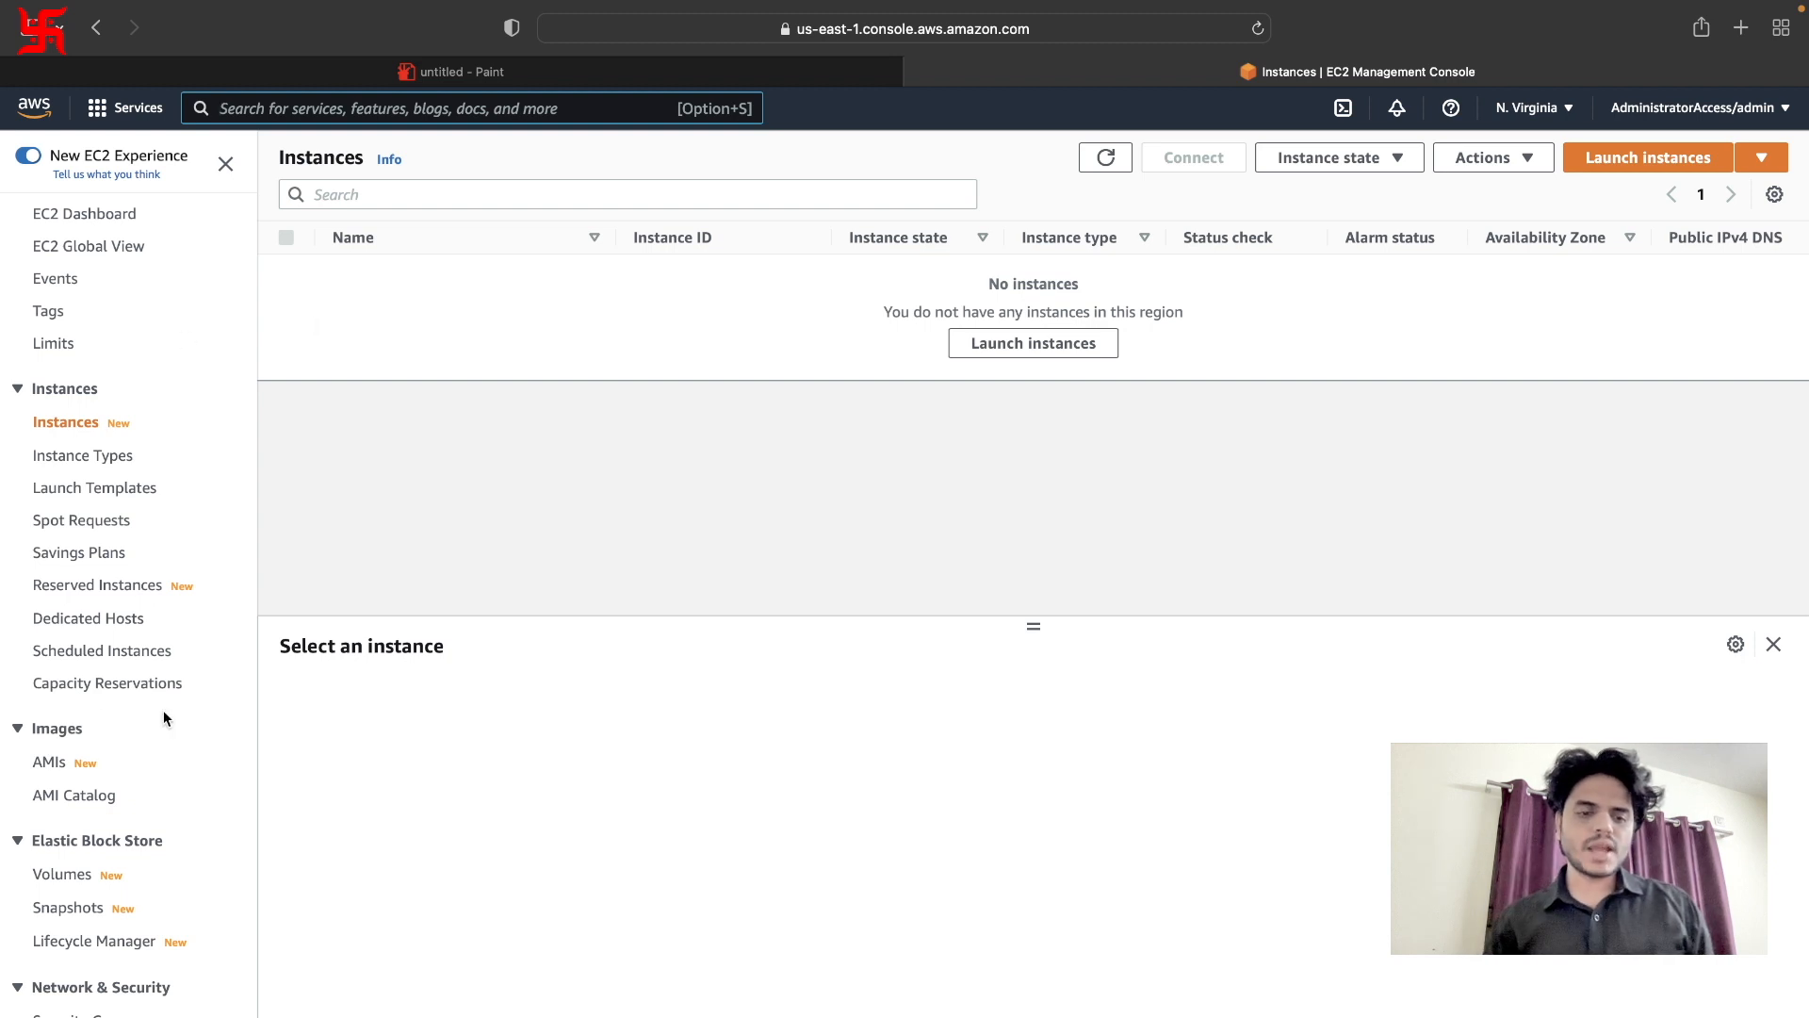
pyautogui.scroll(-4, 162, 710)
pyautogui.scroll(1, 170, 748)
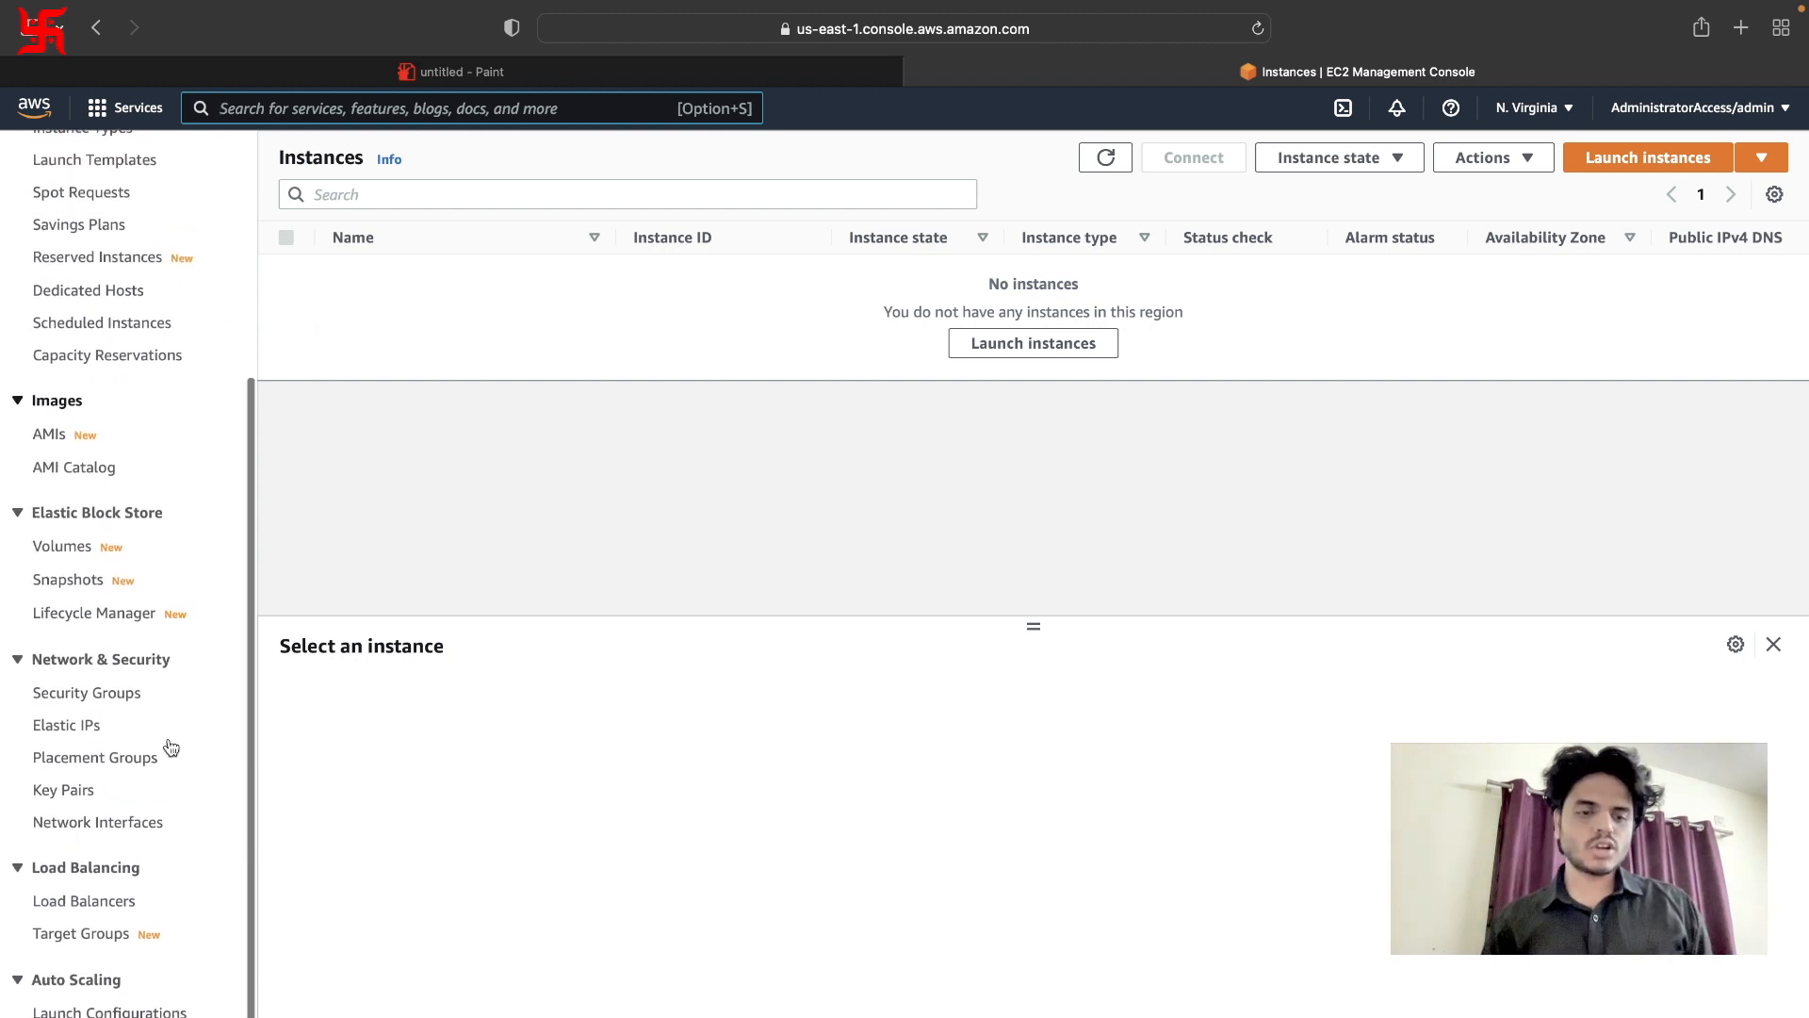
pyautogui.click(103, 904)
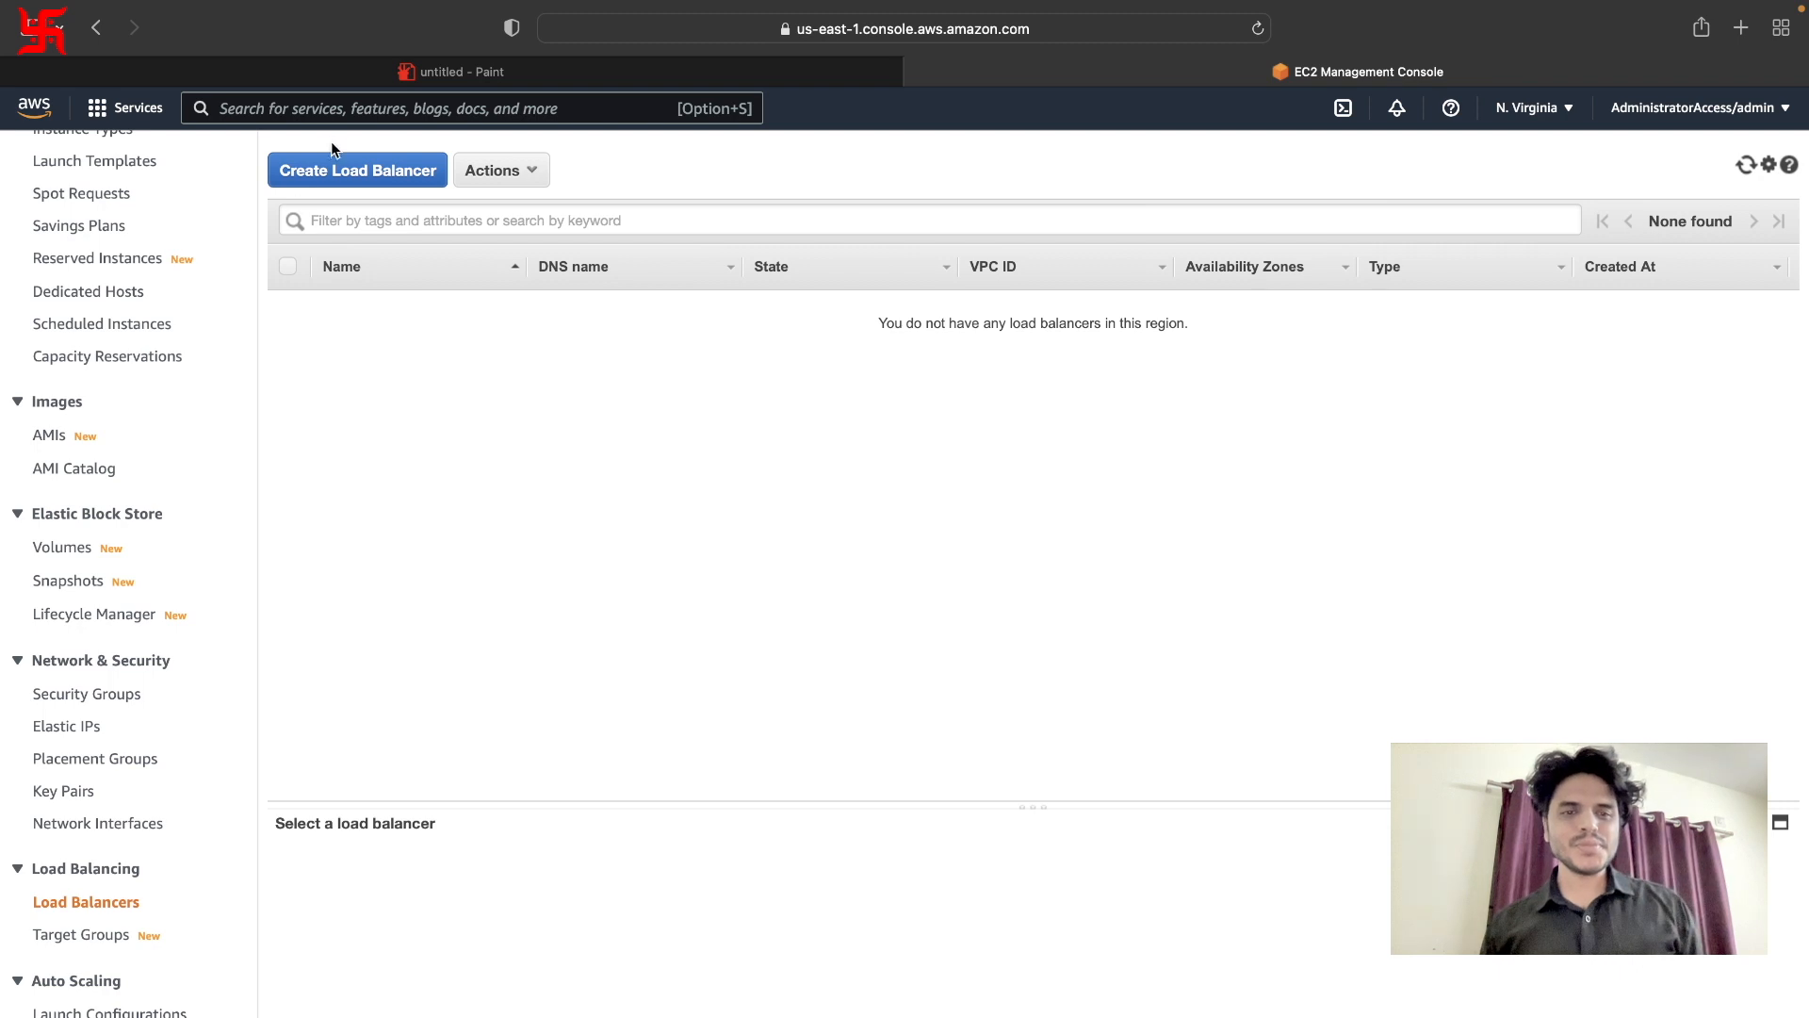
# Start creating a new load balancer of the Application Load Balancer type.
pyautogui.click(420, 173)
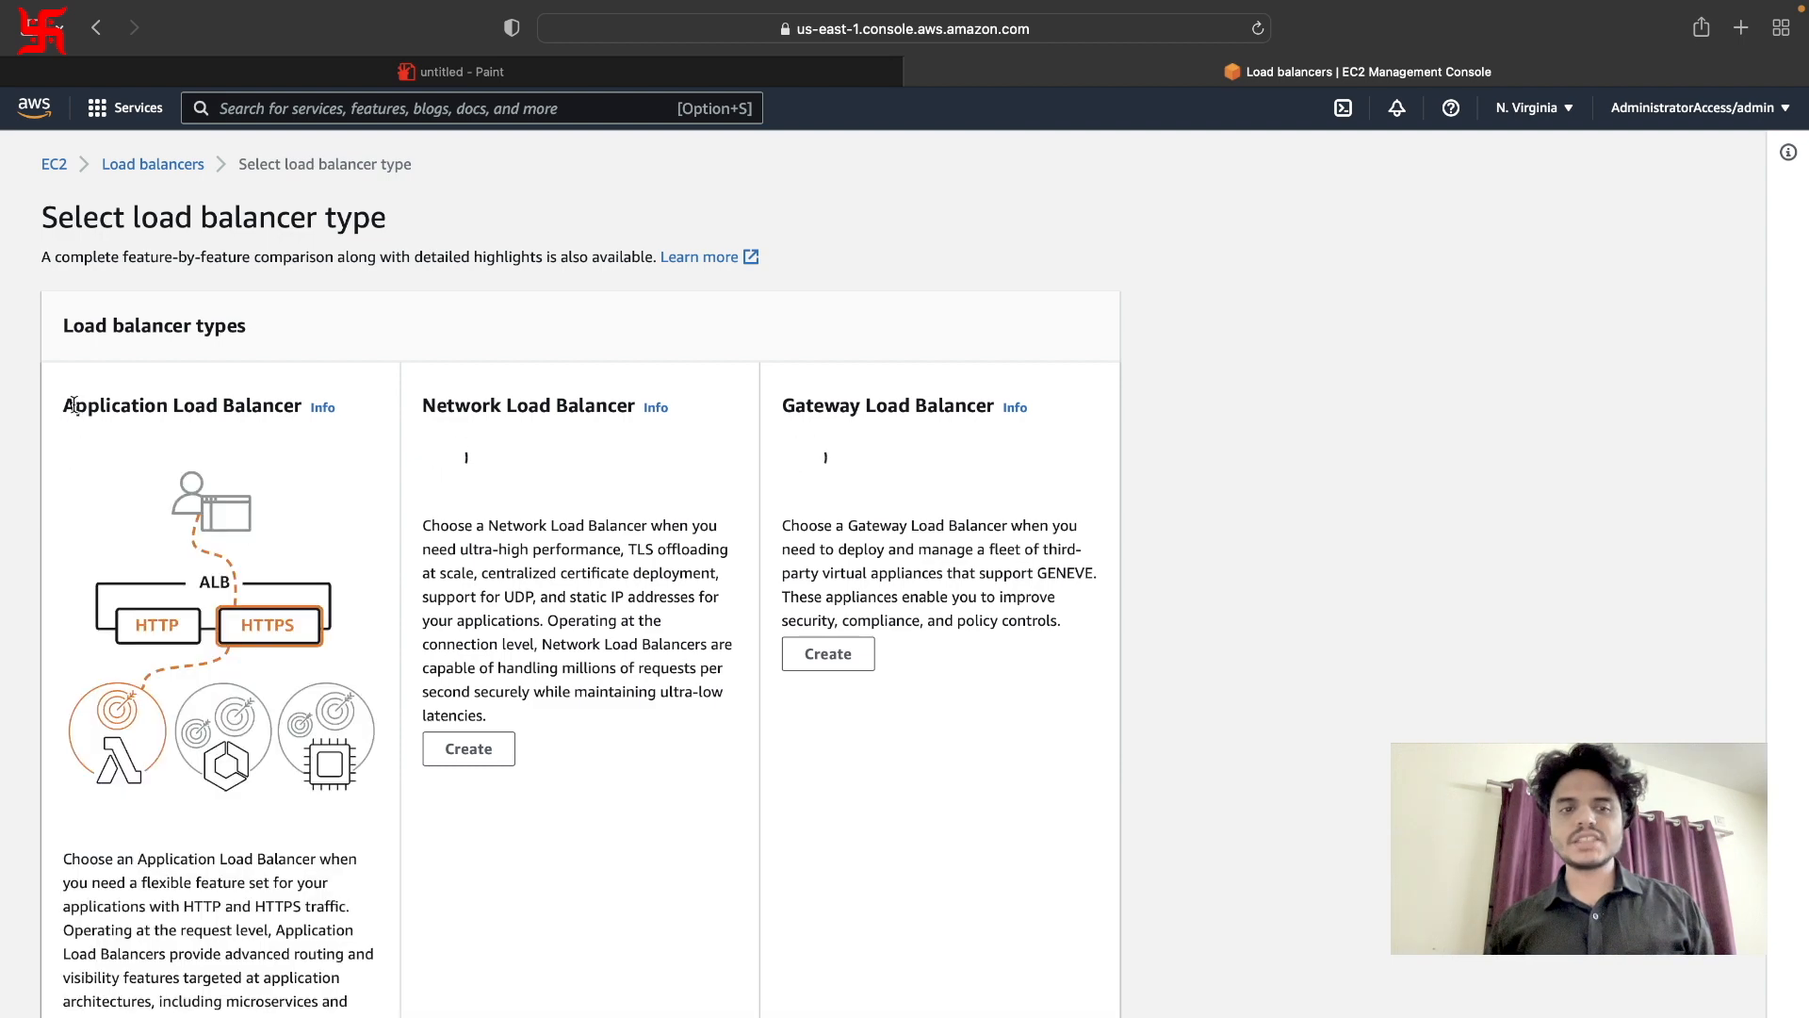
pyautogui.moveTo(76, 405); pyautogui.dragTo(355, 408)
pyautogui.scroll(-3, 355, 410)
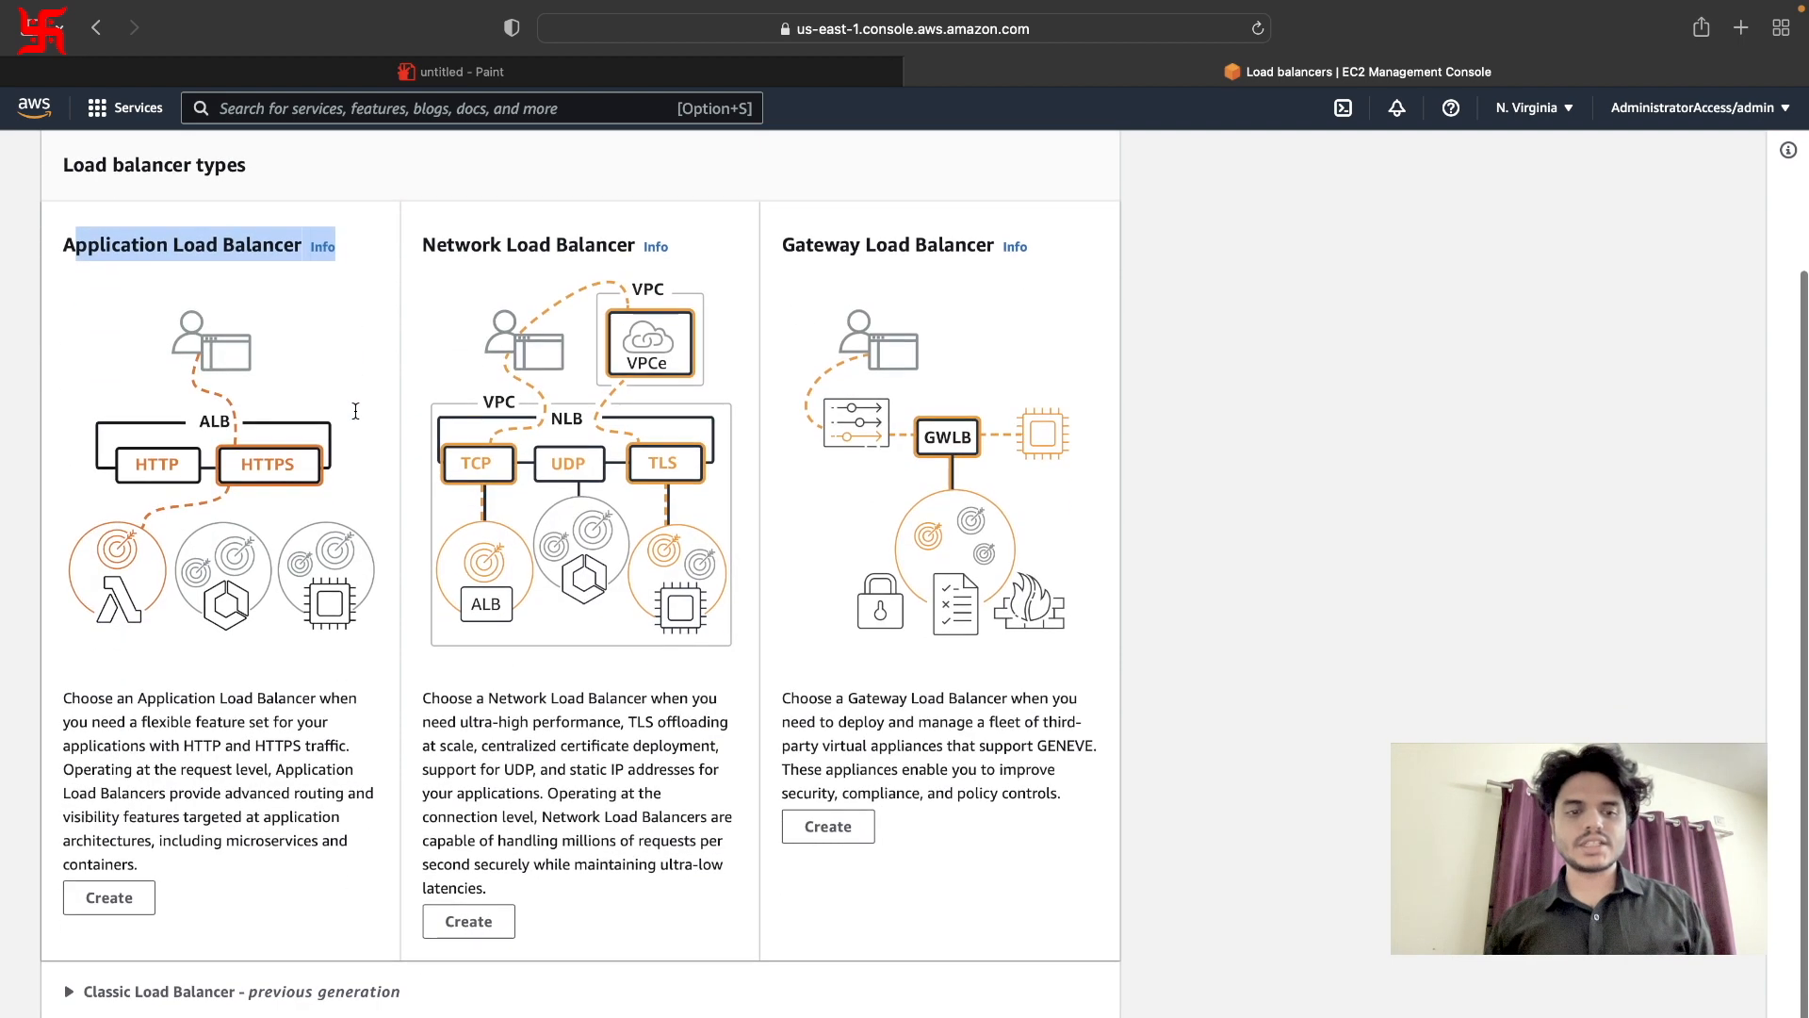
pyautogui.click(107, 902)
# Name the load balancer httpd-lb in its basic configuration.
pyautogui.scroll(-5, 110, 909)
pyautogui.click(224, 298)
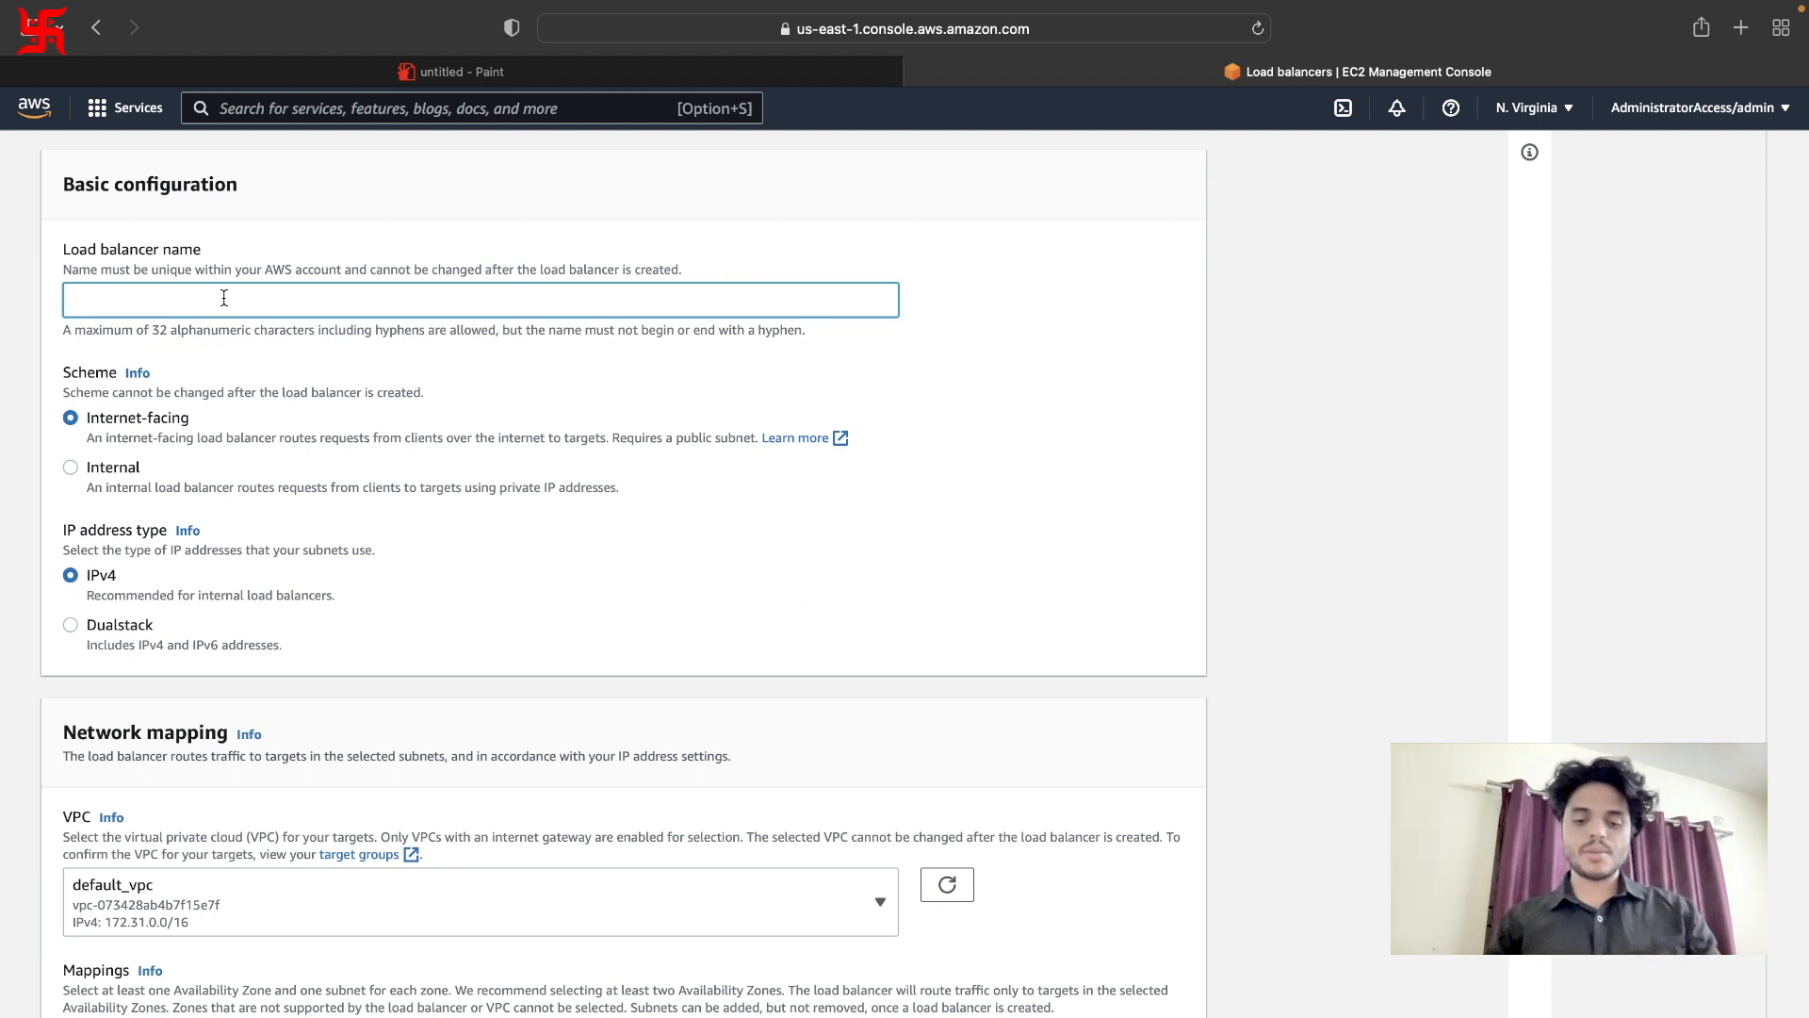
pyautogui.write('httpd')
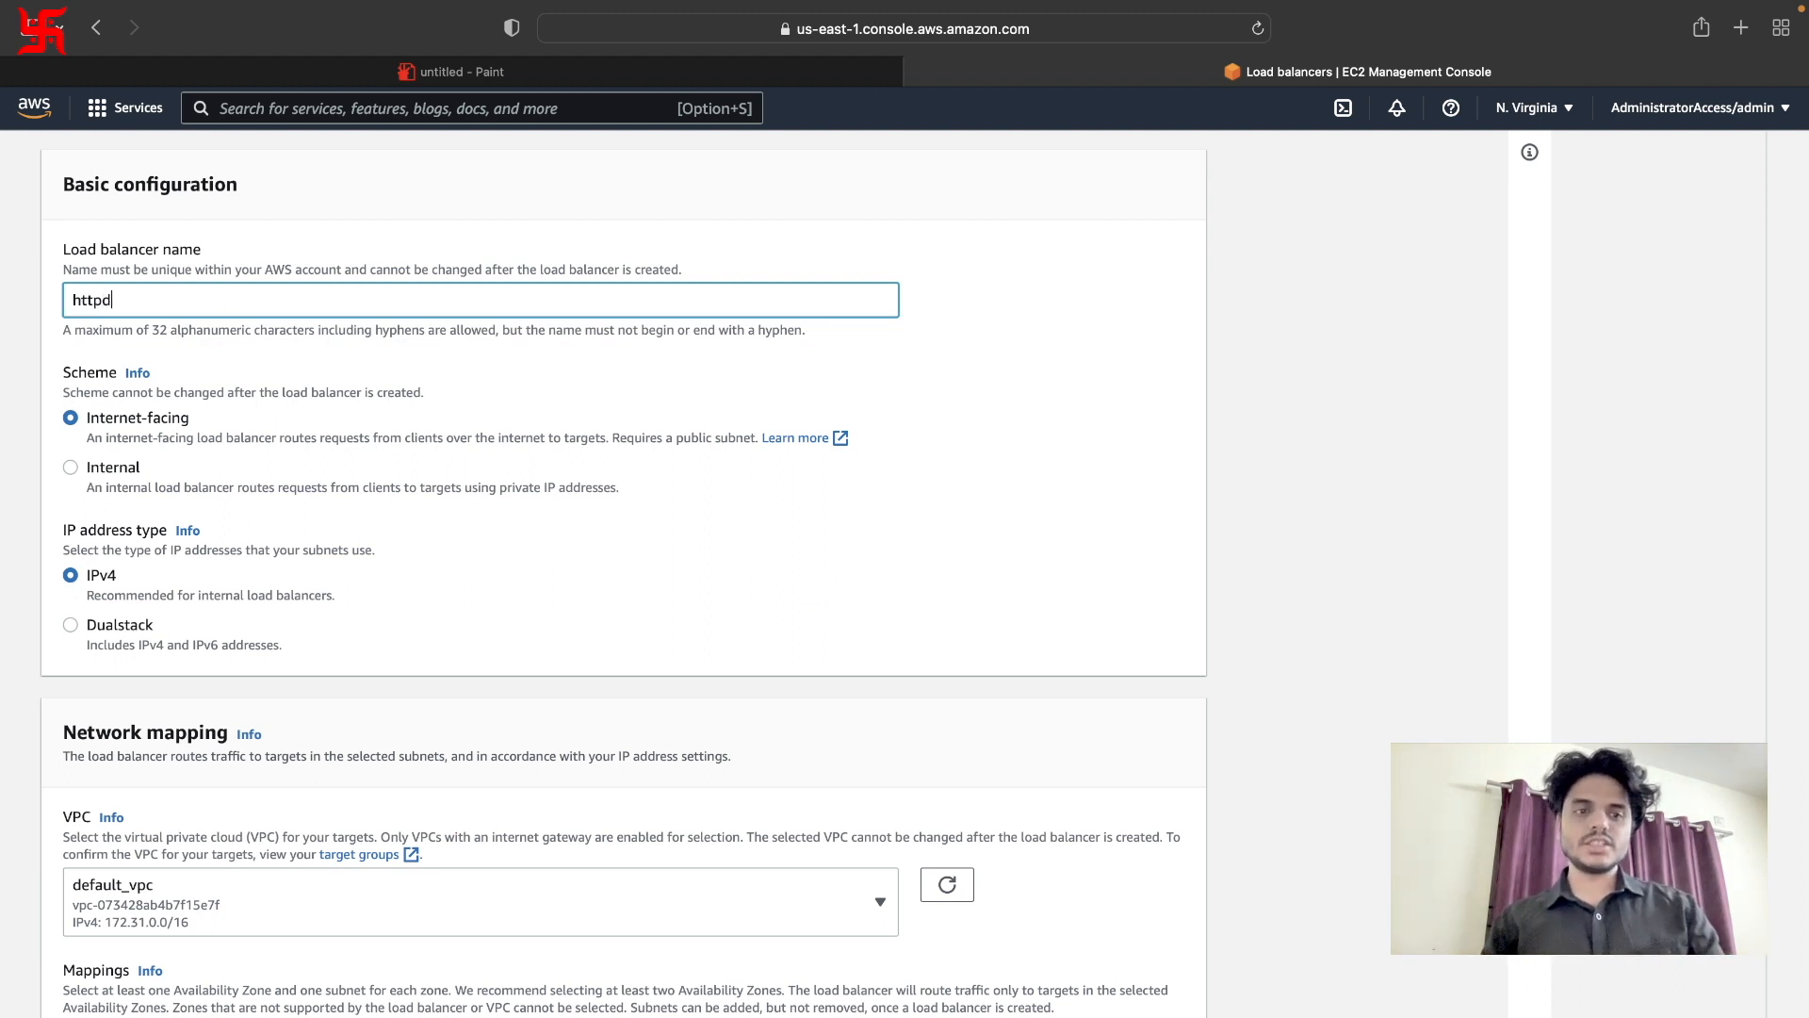
pyautogui.write('-')
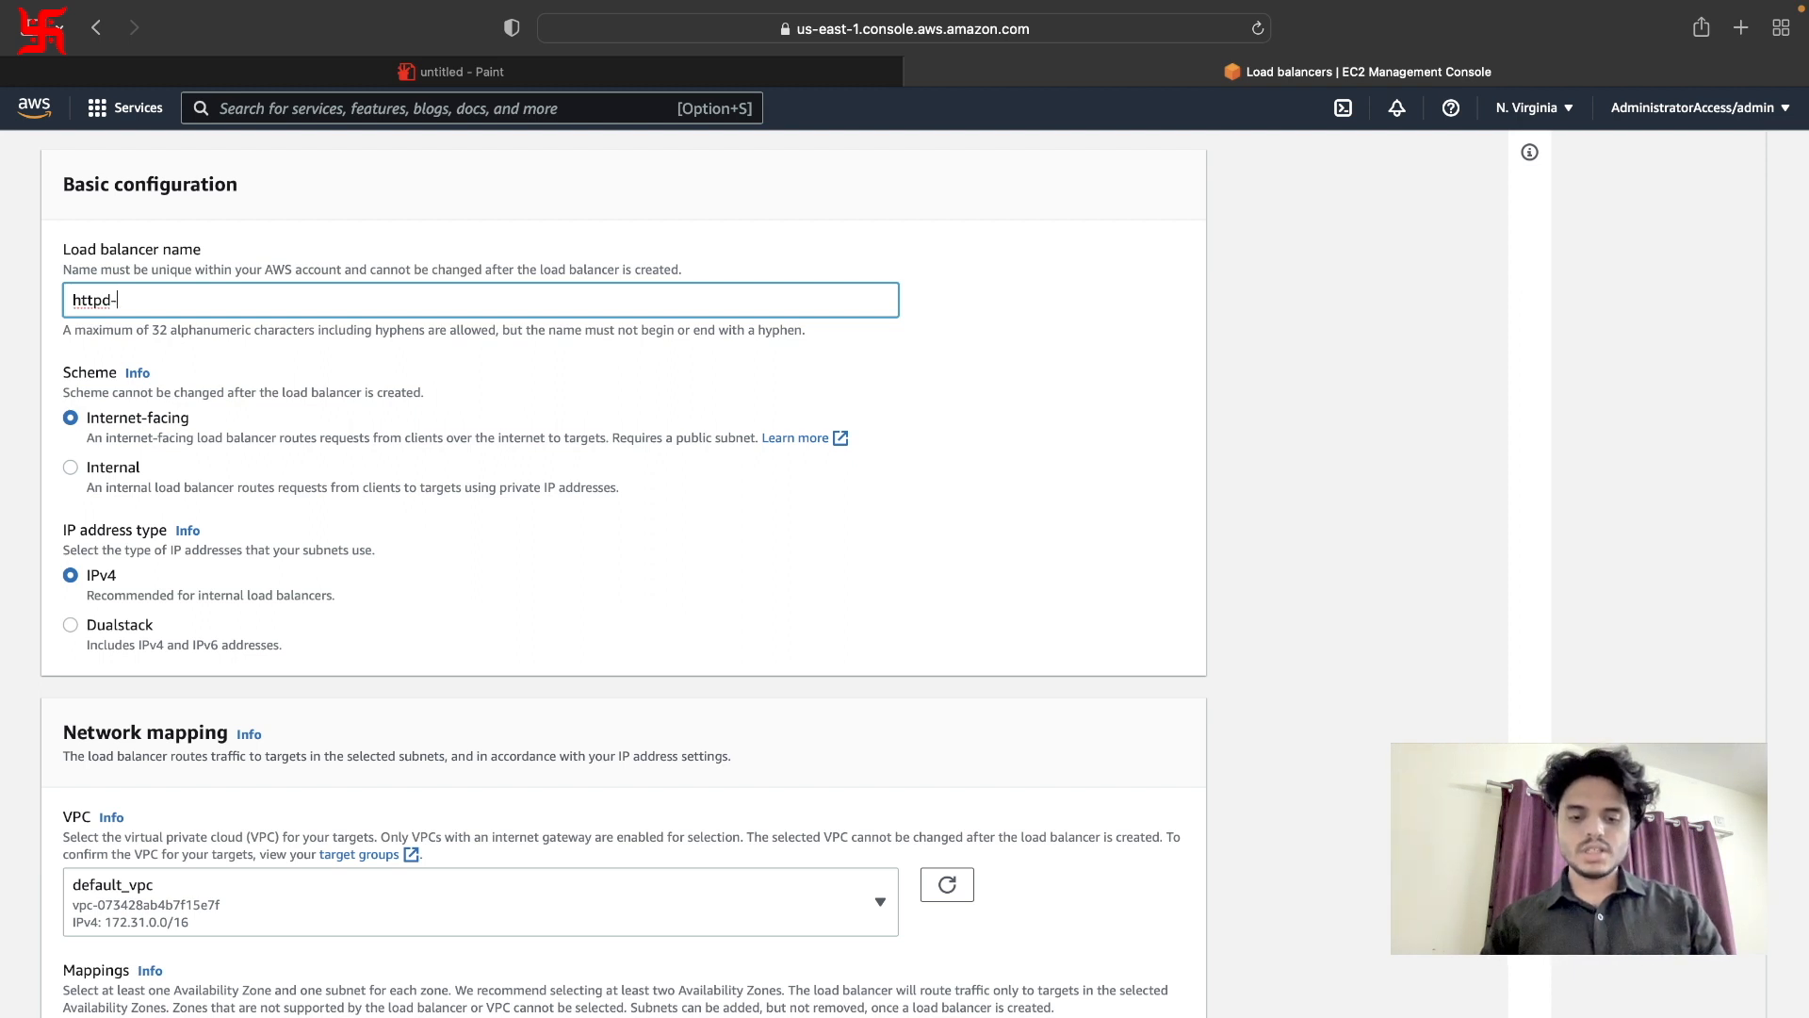
pyautogui.write('lb')
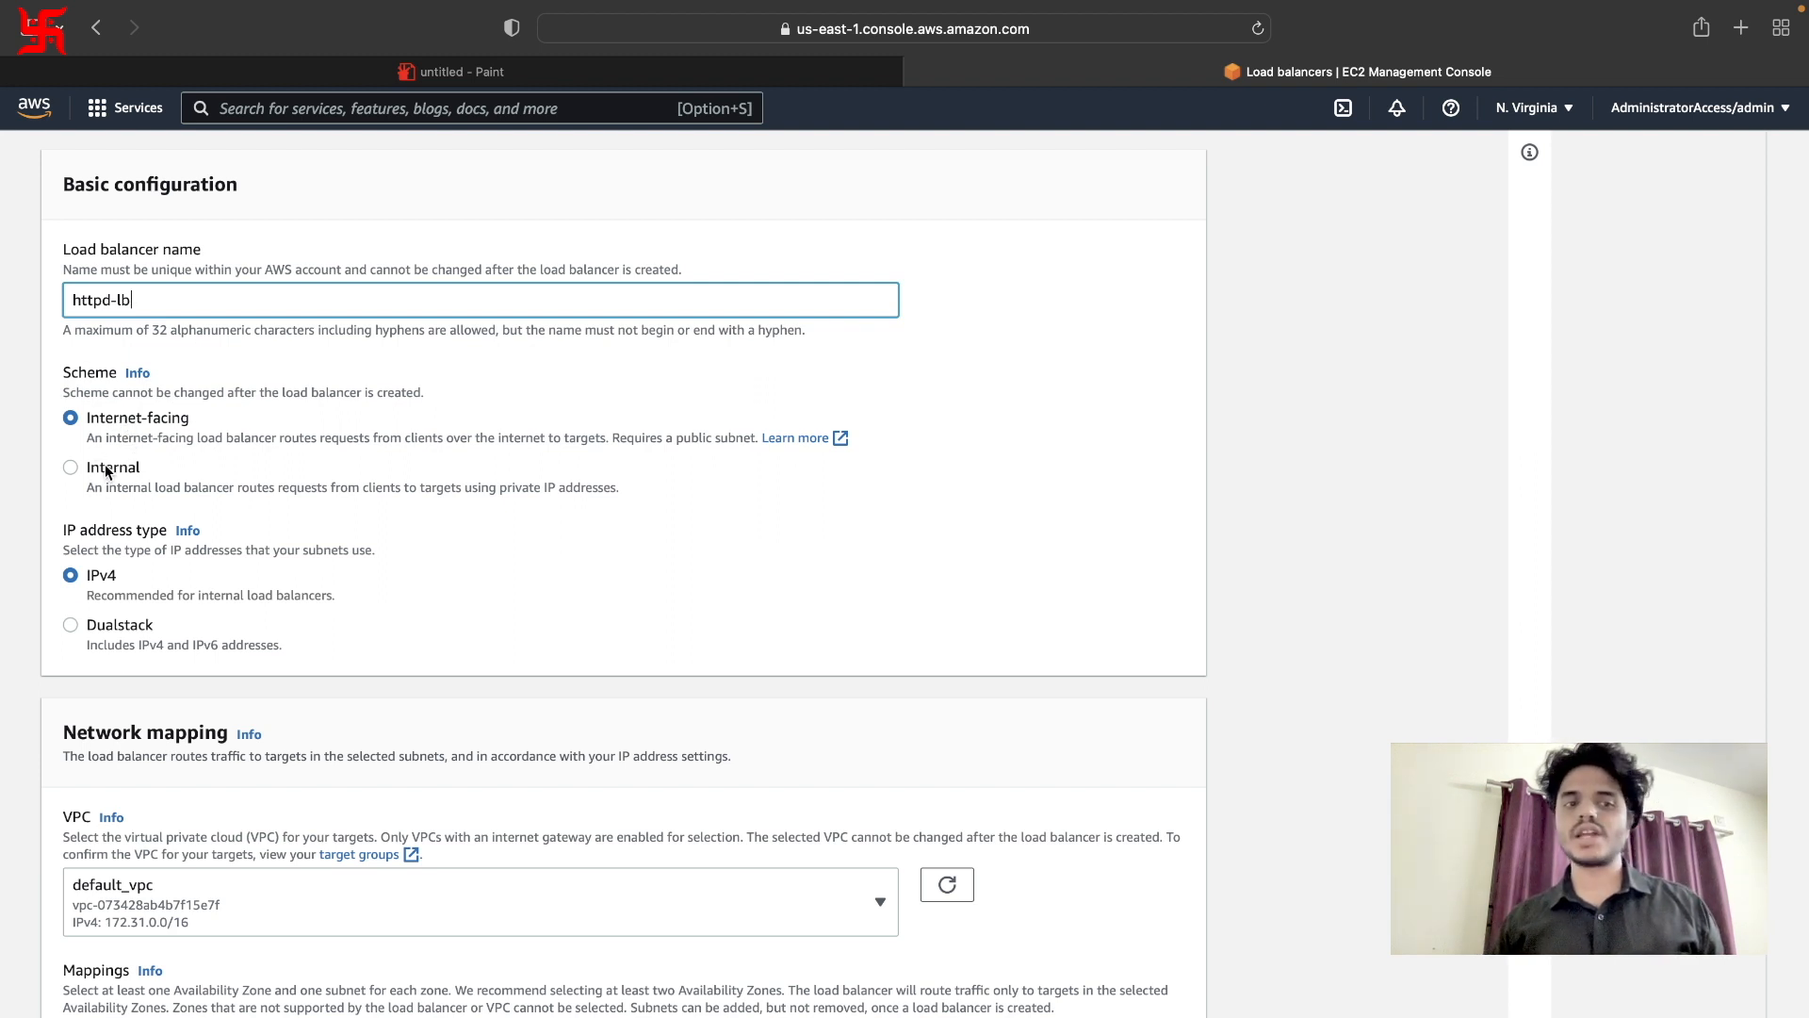
# Choose default_vpc as the VPC in the load balancer's network mapping.
pyautogui.scroll(-3, 104, 565)
pyautogui.scroll(-5, 97, 461)
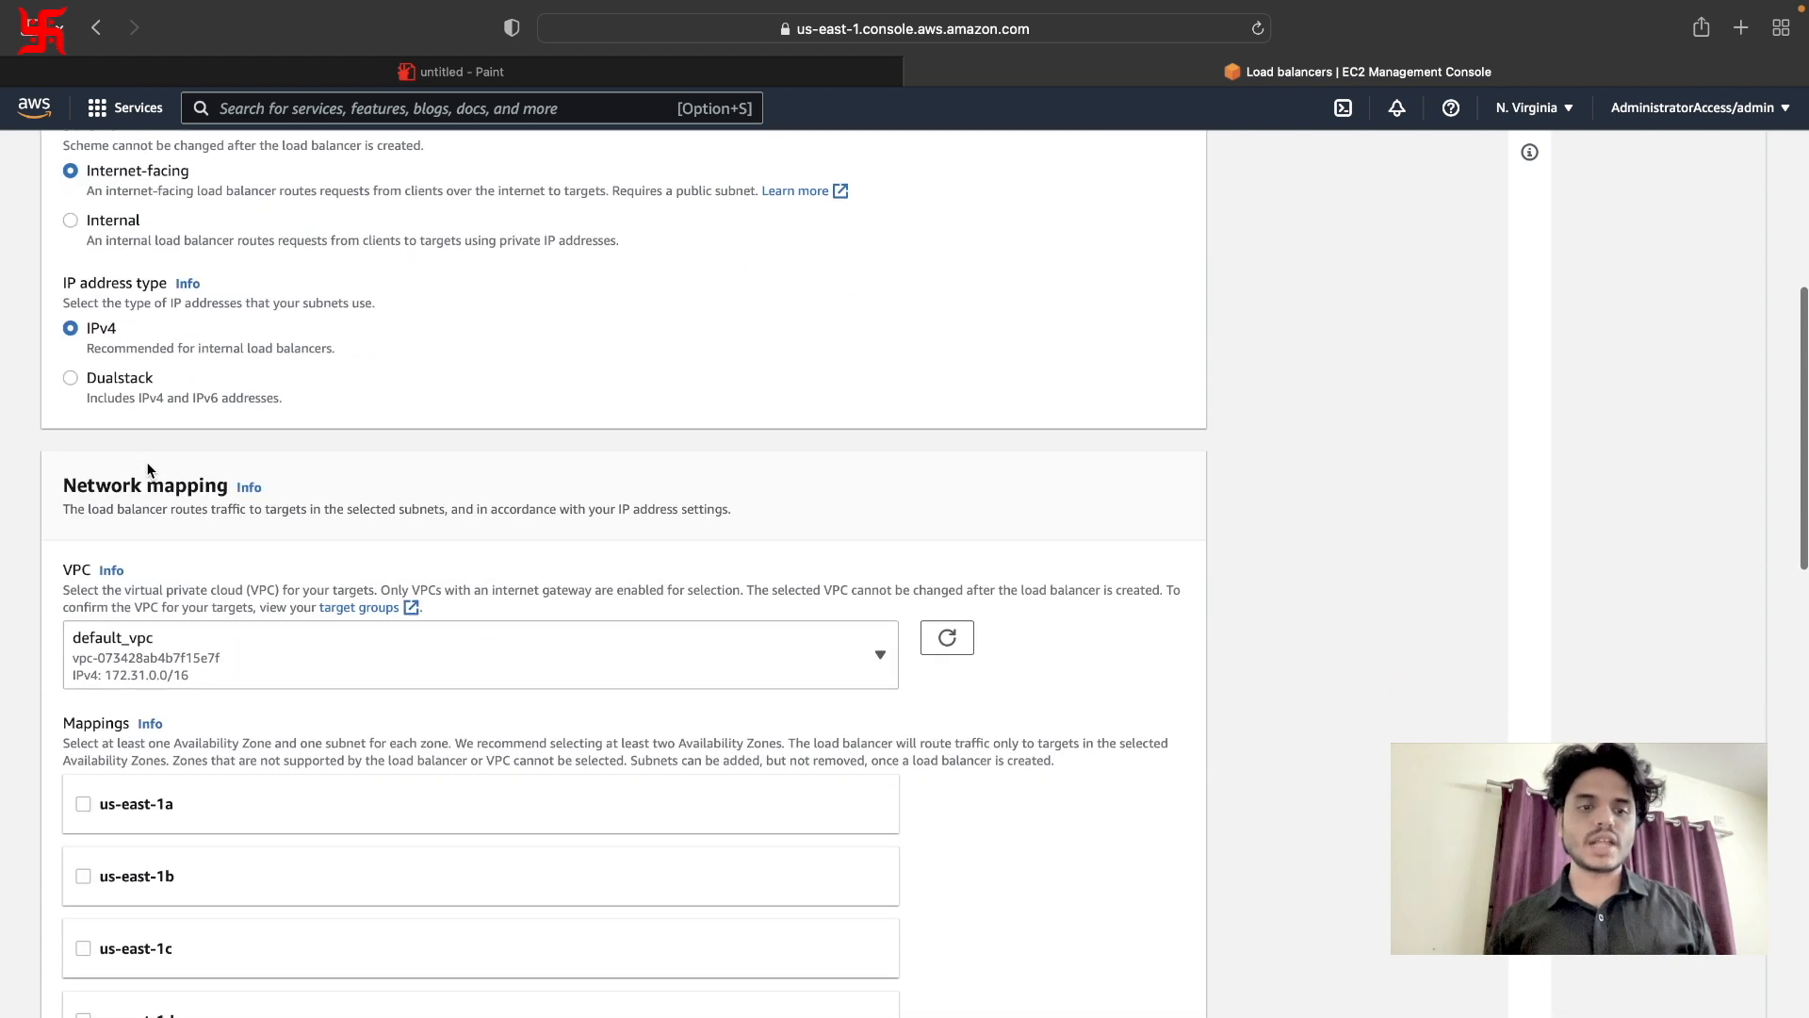
pyautogui.click(207, 557)
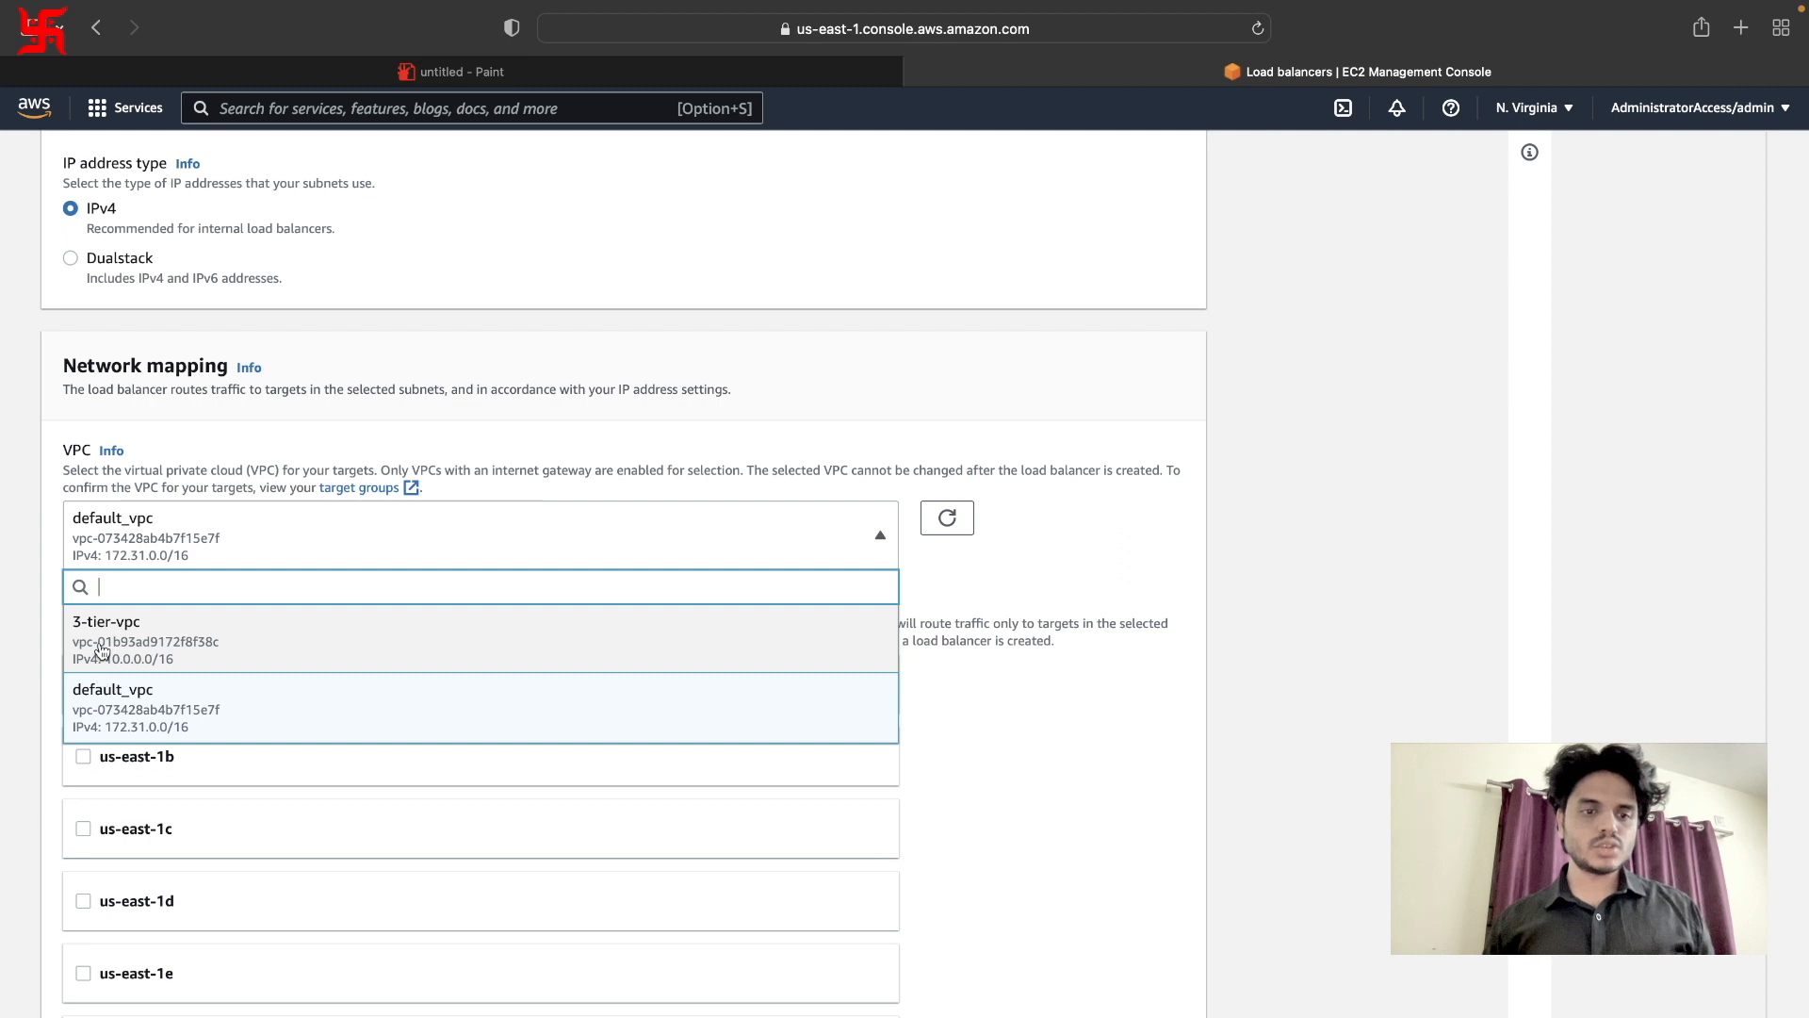
pyautogui.click(112, 705)
pyautogui.scroll(-3, 111, 705)
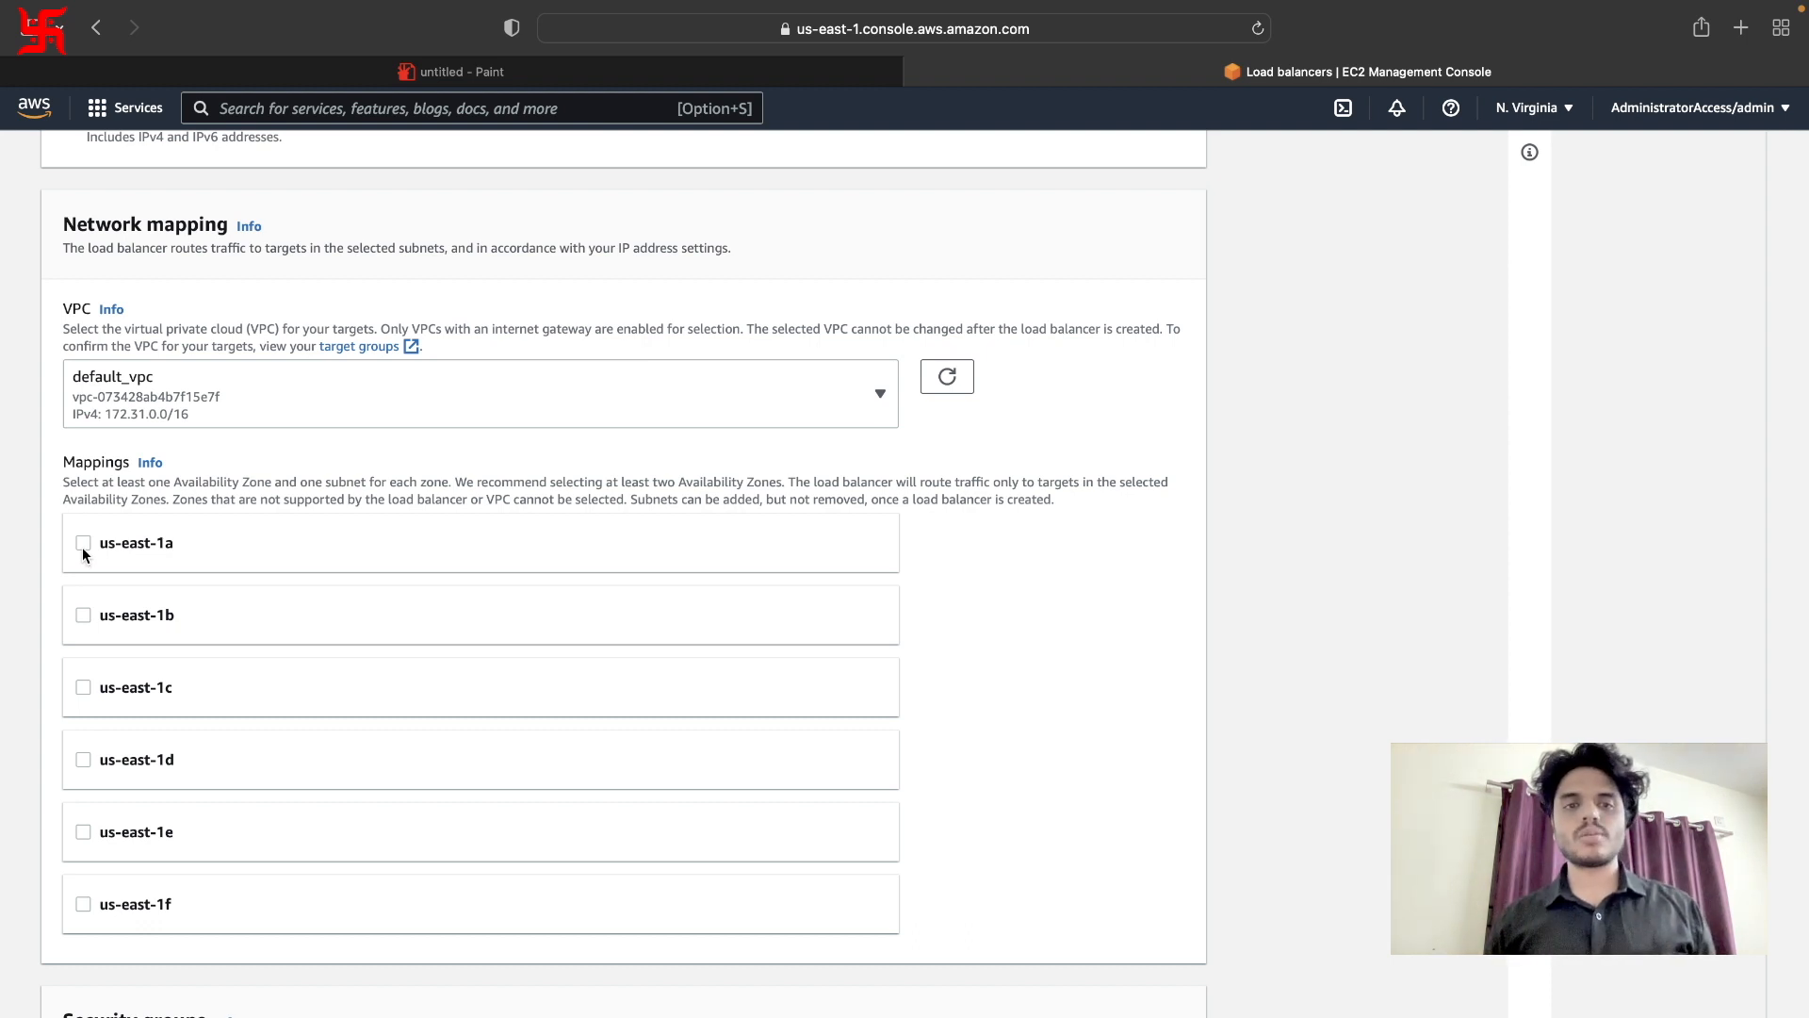
# Check the Paint architecture diagram, and enable the us-east-1a and us-east-1b Availability Zones in the load balancer's mappings.
pyautogui.click(499, 70)
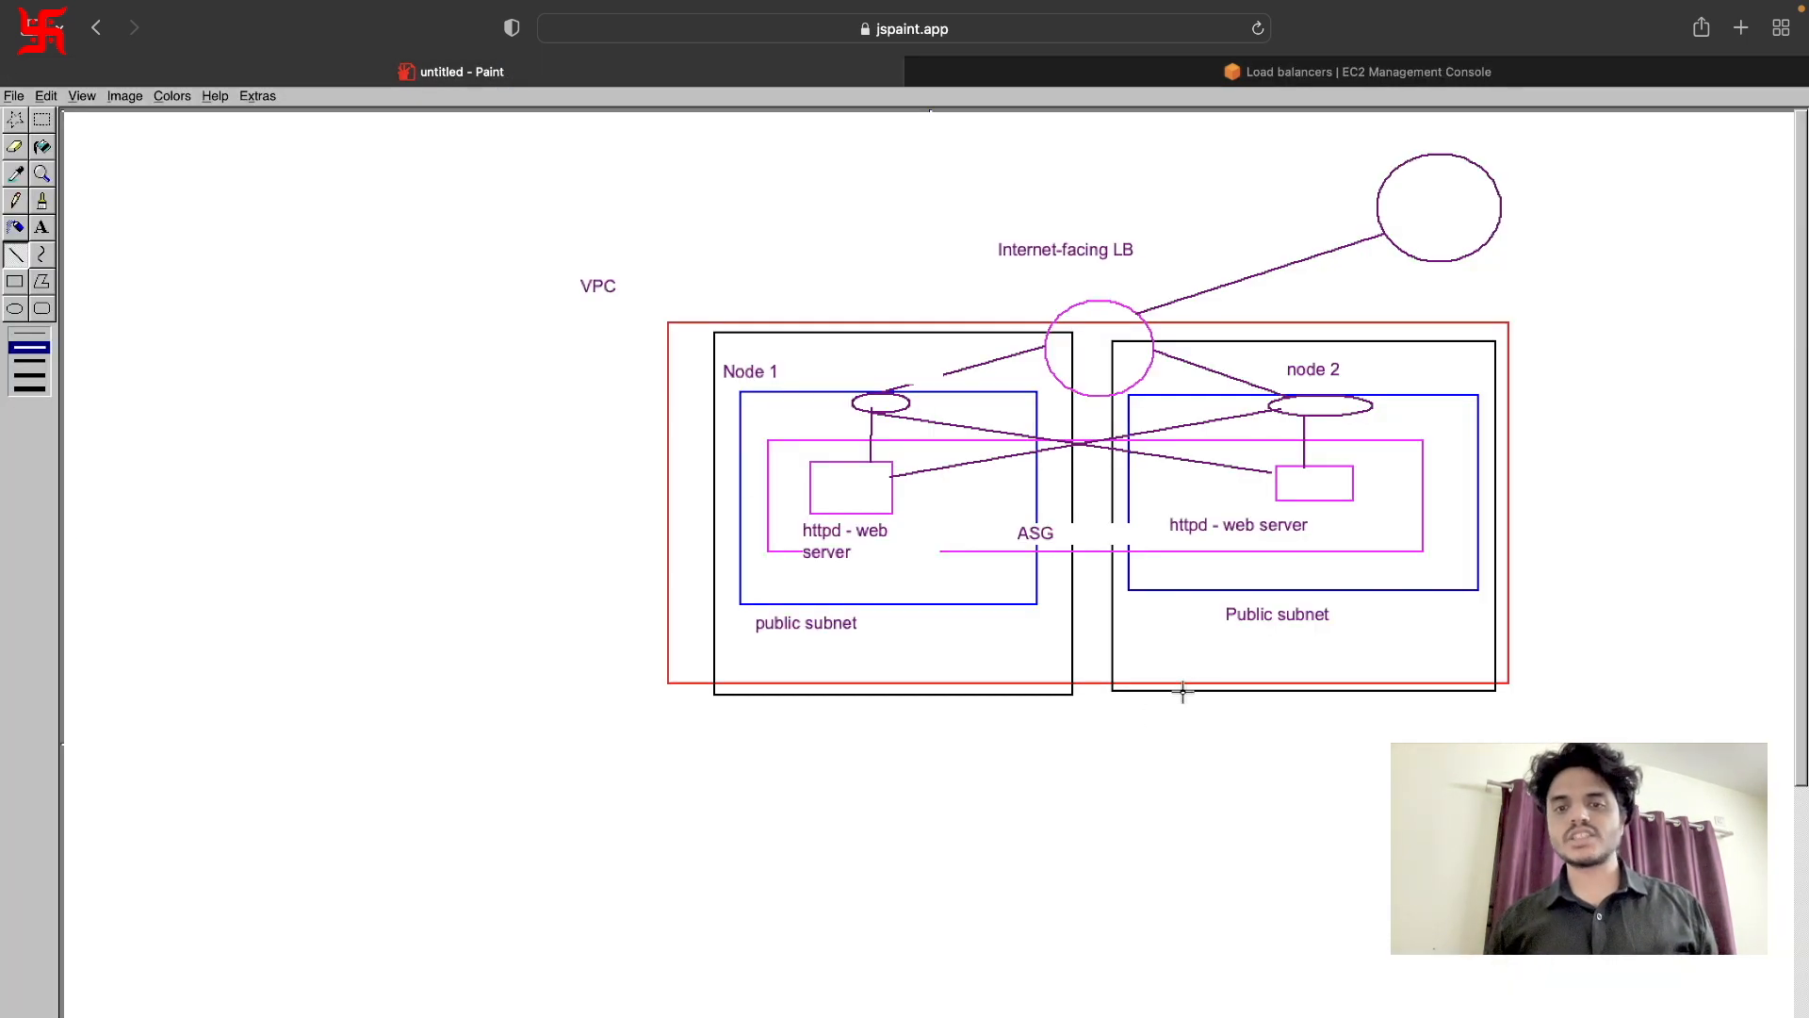
pyautogui.click(1230, 73)
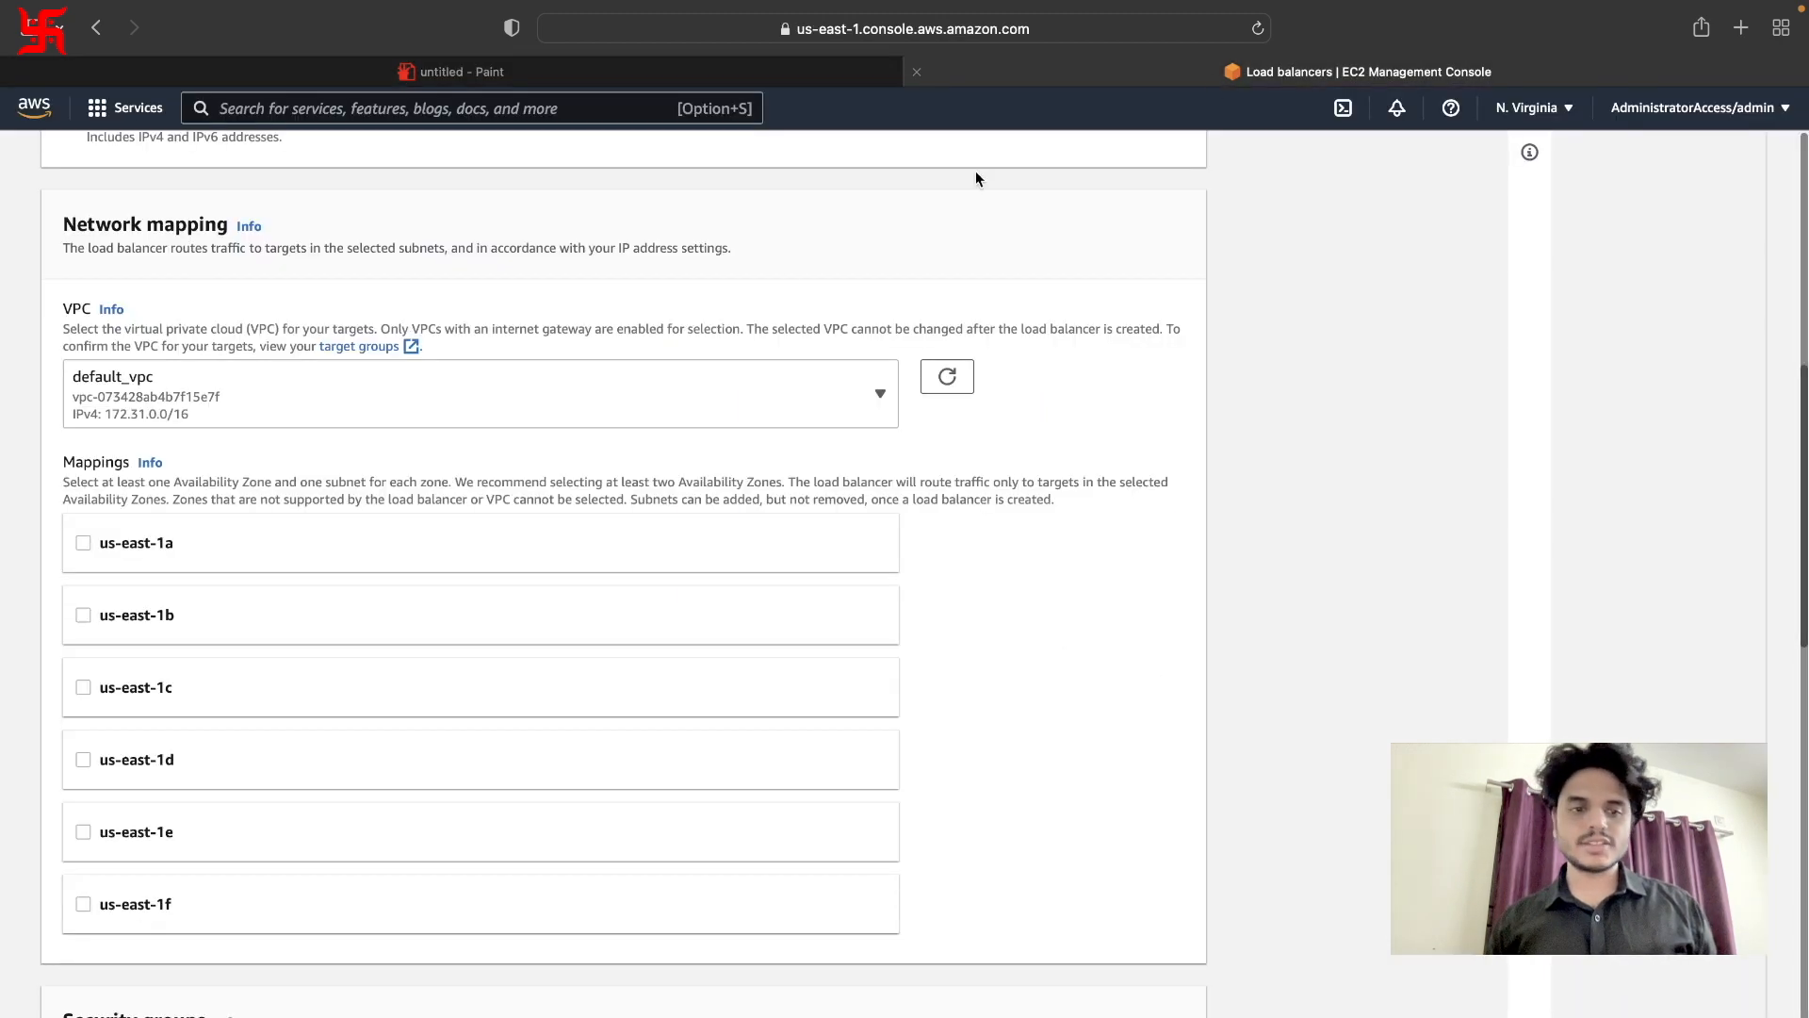
pyautogui.click(83, 543)
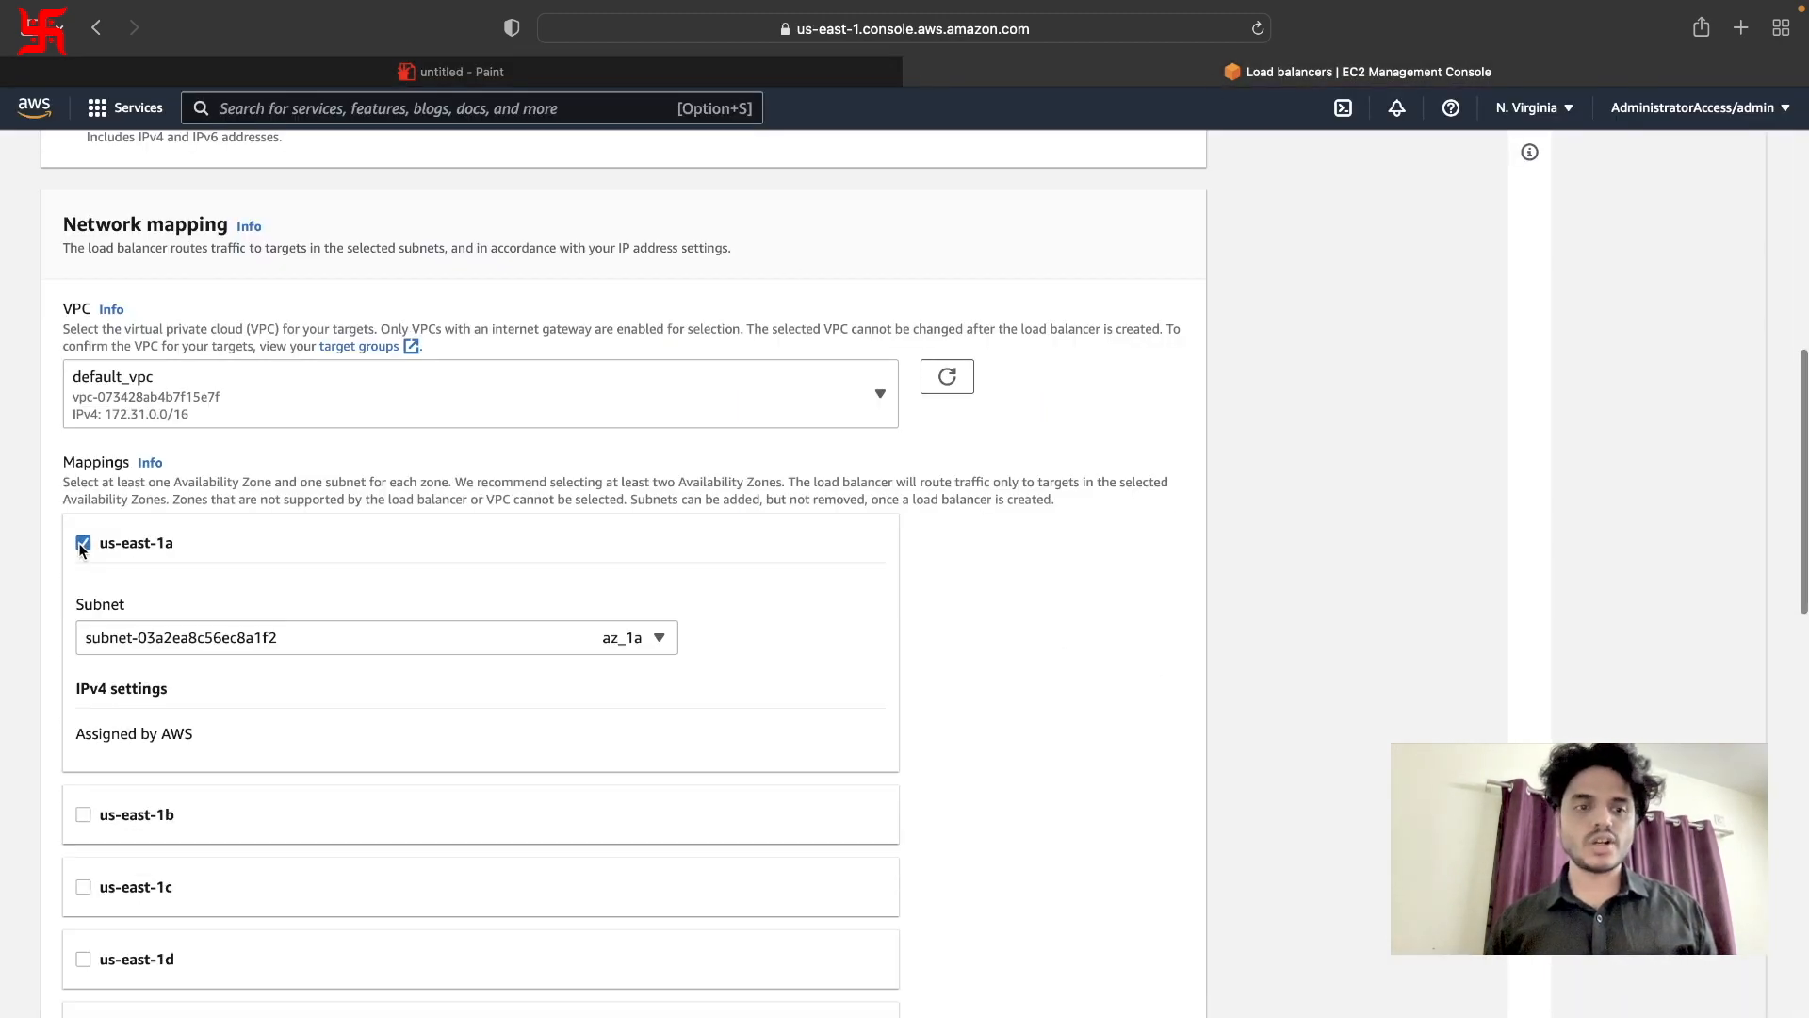
pyautogui.click(83, 816)
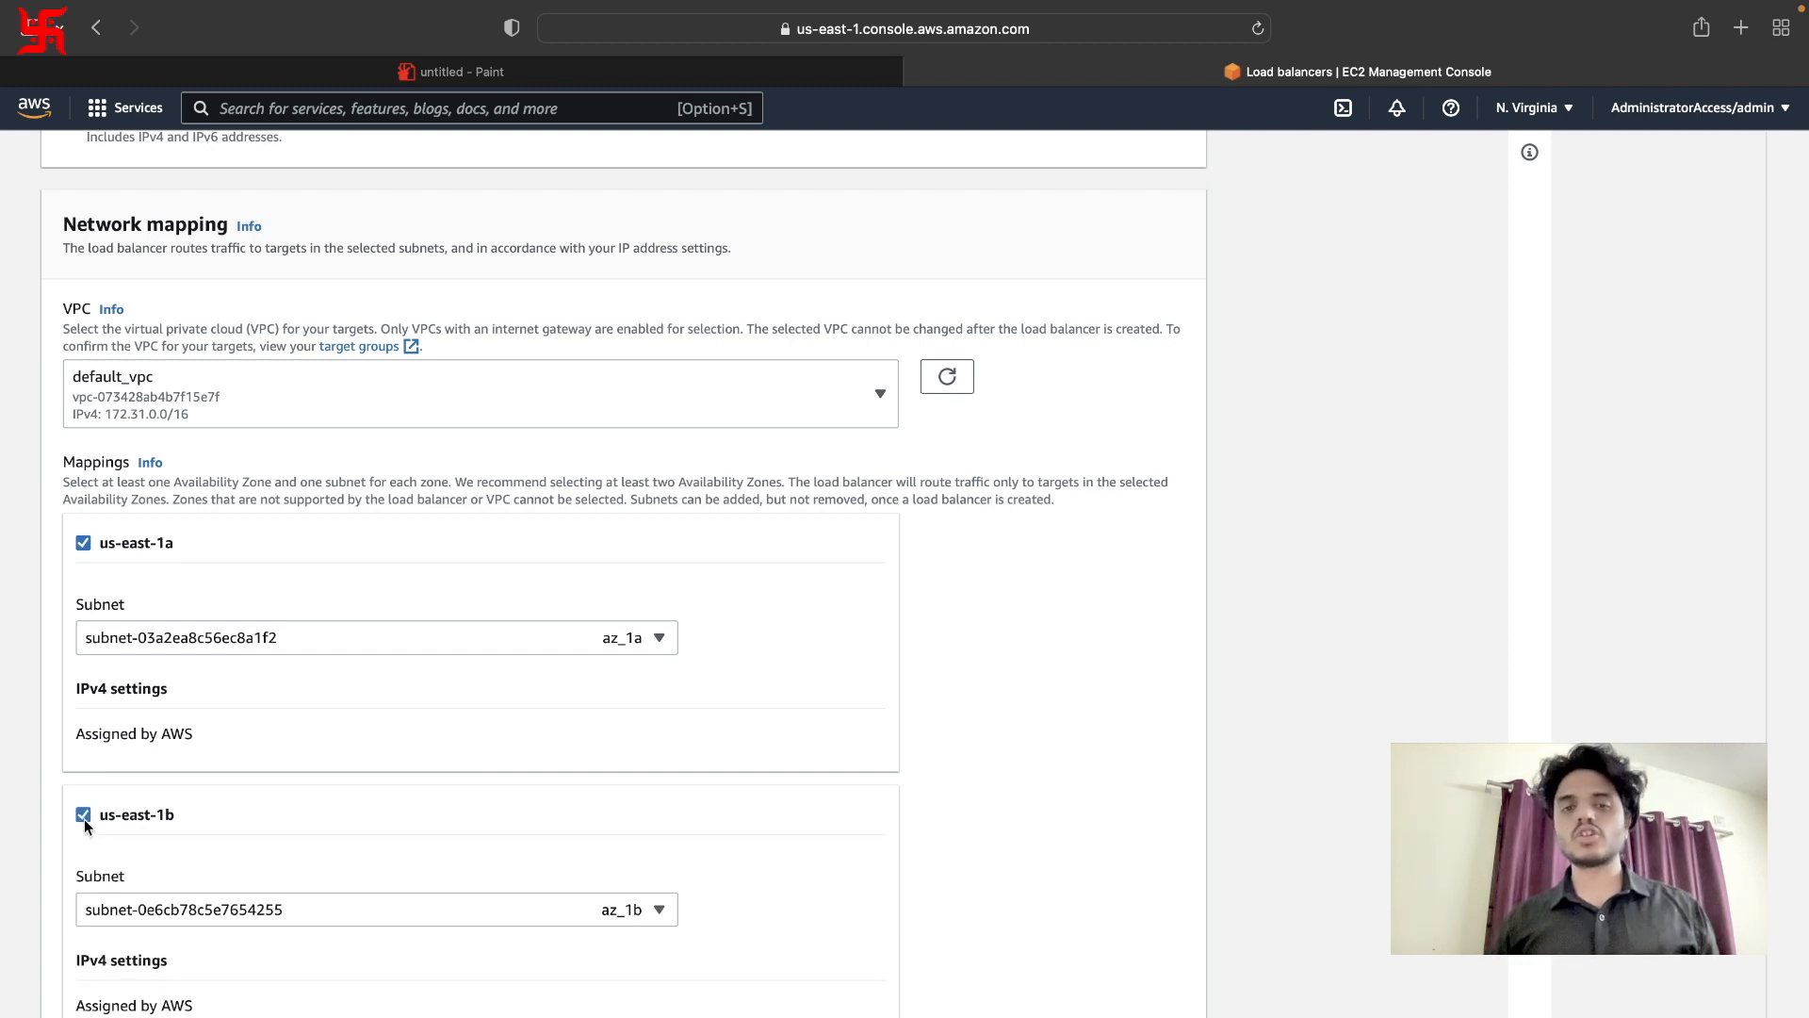
# Compare with the Paint diagram, and select the az_1a subnet for us-east-1a and the az_1b subnet for us-east-1b.
pyautogui.click(490, 70)
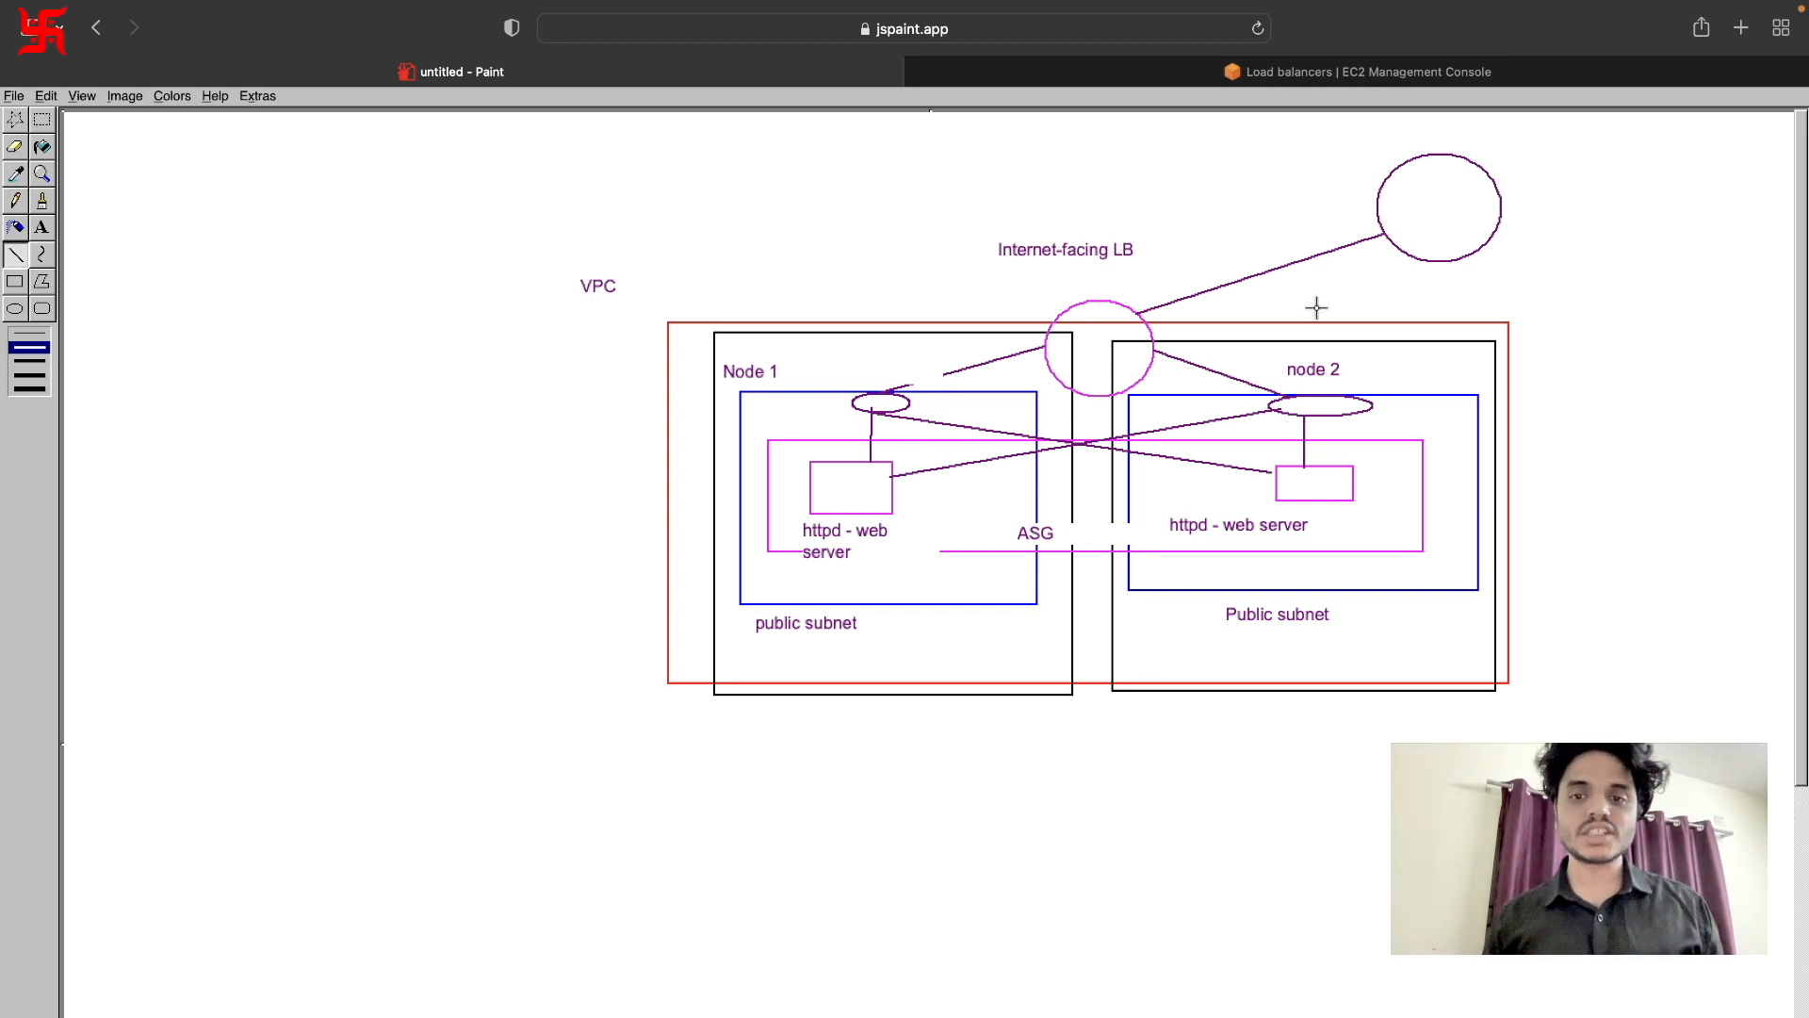
pyautogui.click(1221, 70)
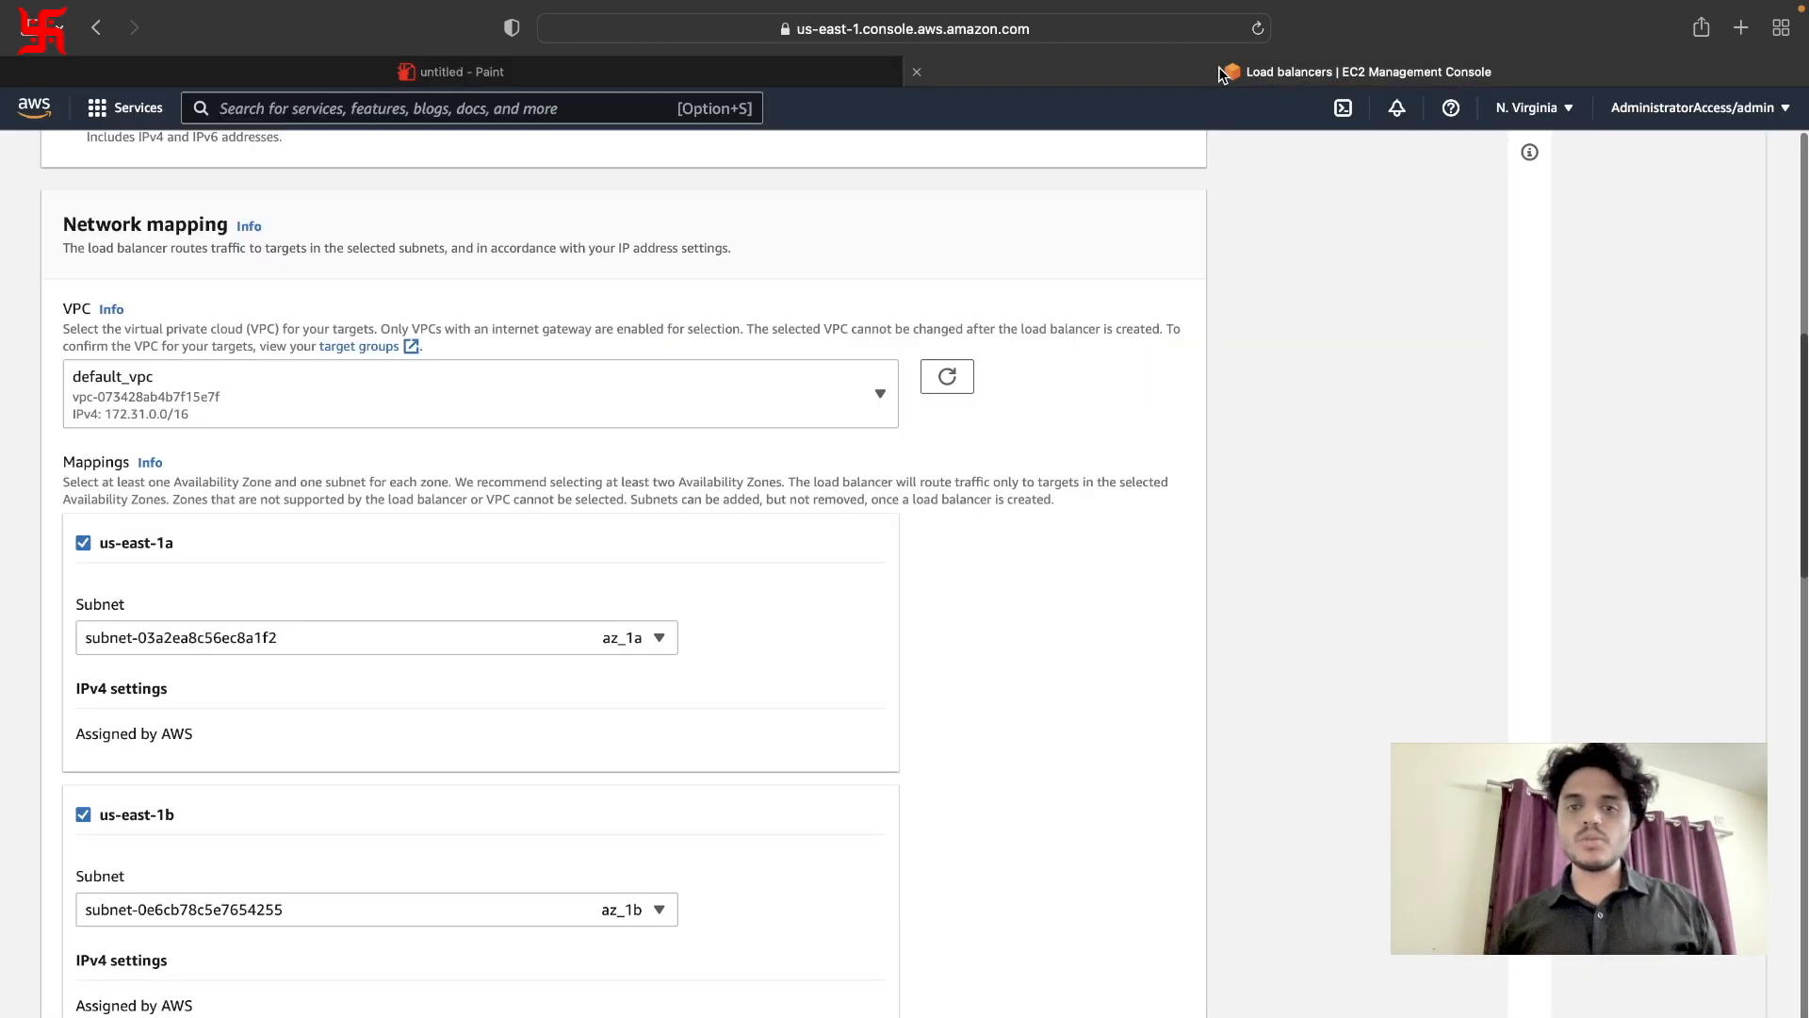
pyautogui.click(212, 629)
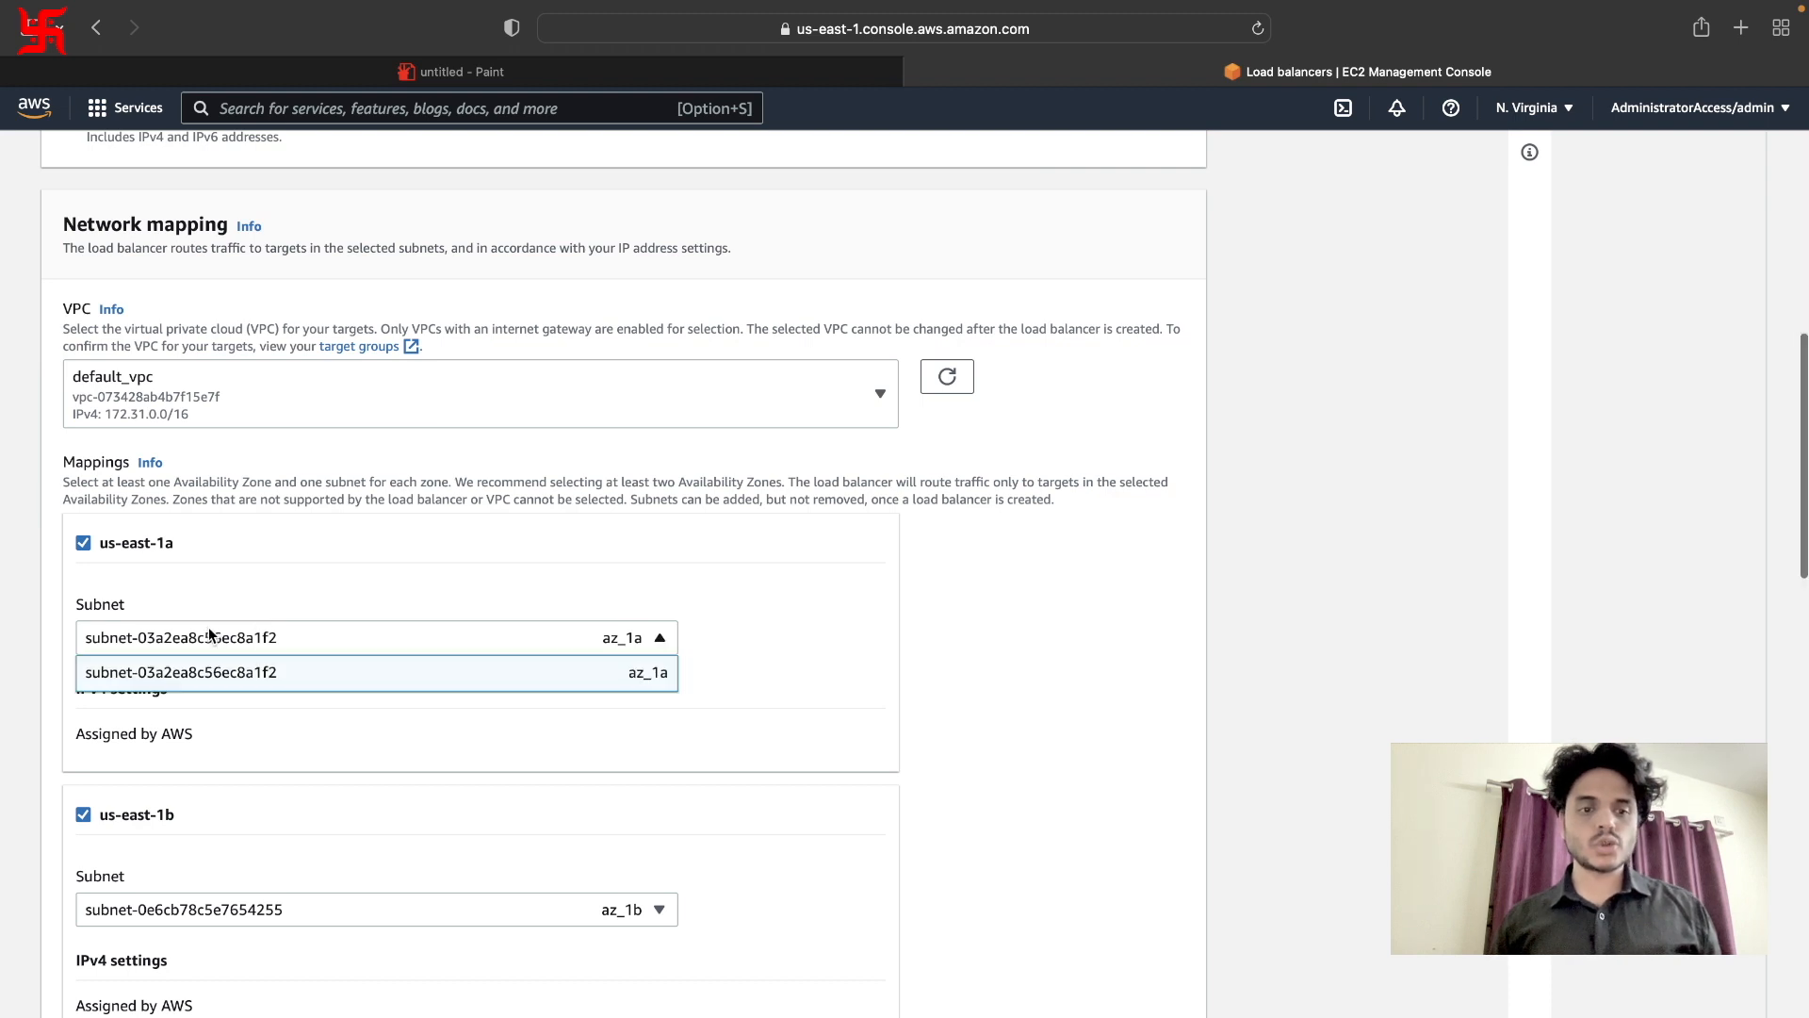
pyautogui.click(280, 671)
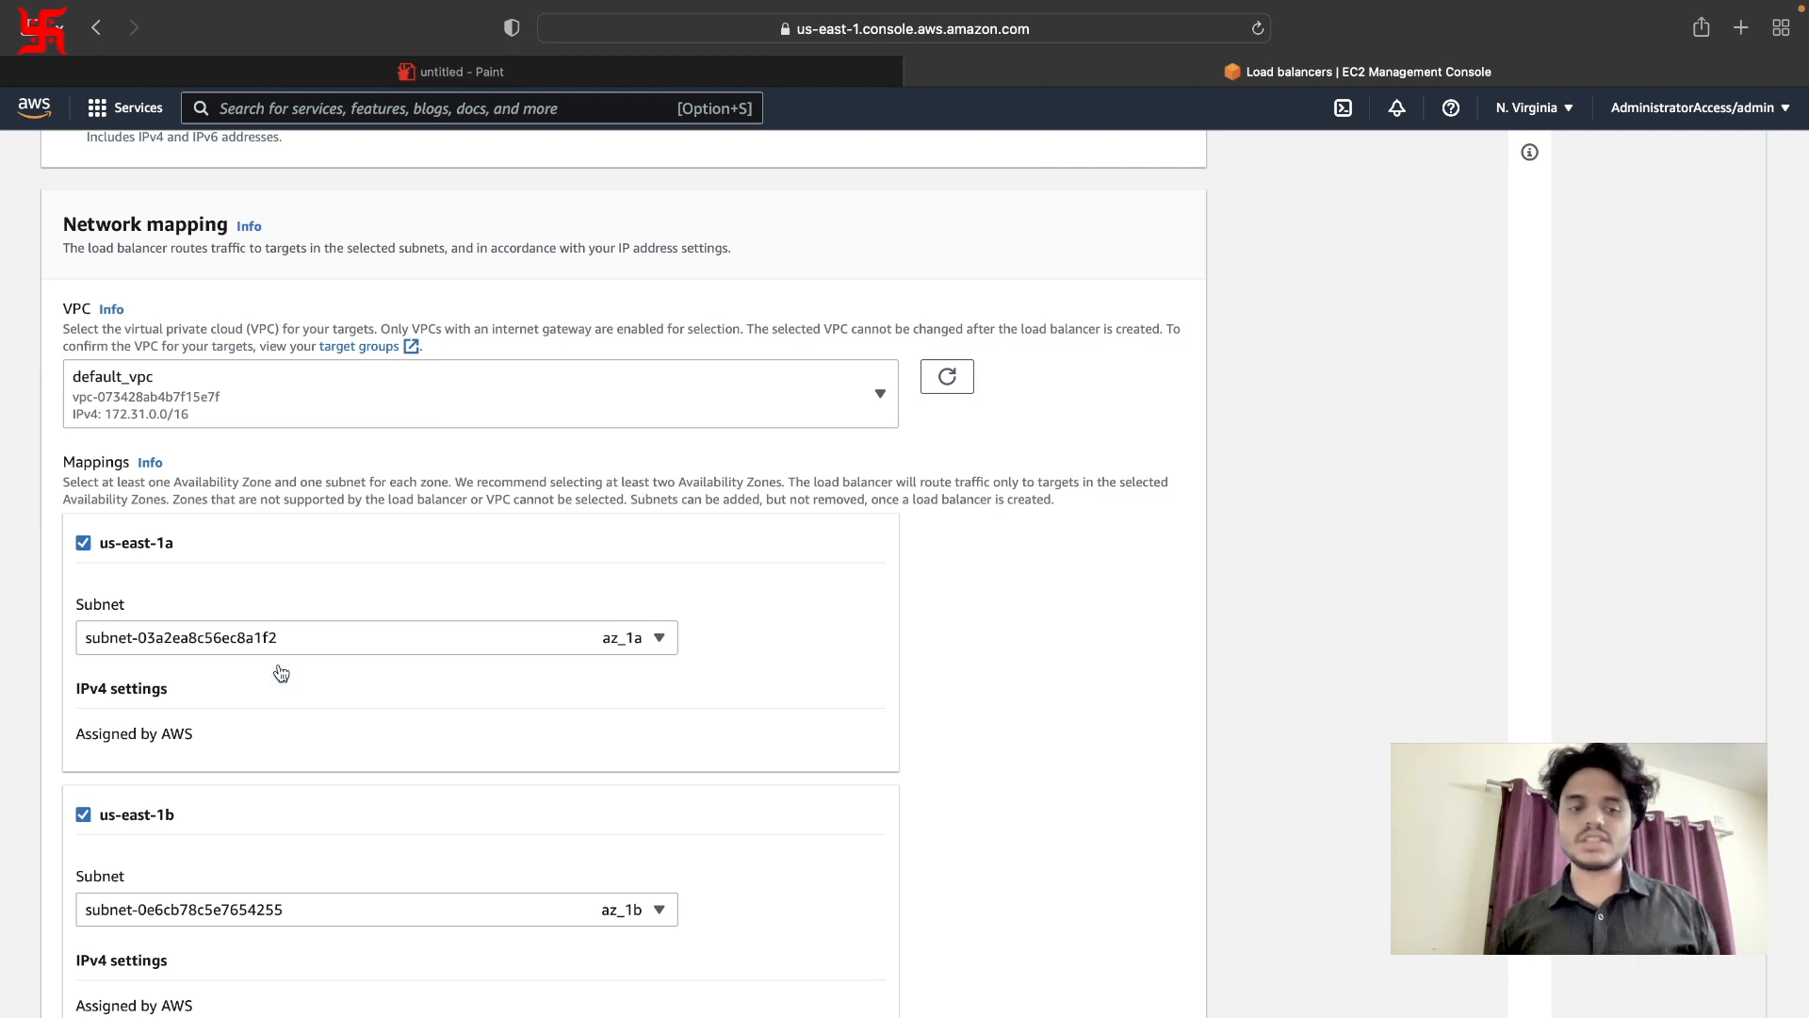
pyautogui.click(308, 912)
pyautogui.click(286, 943)
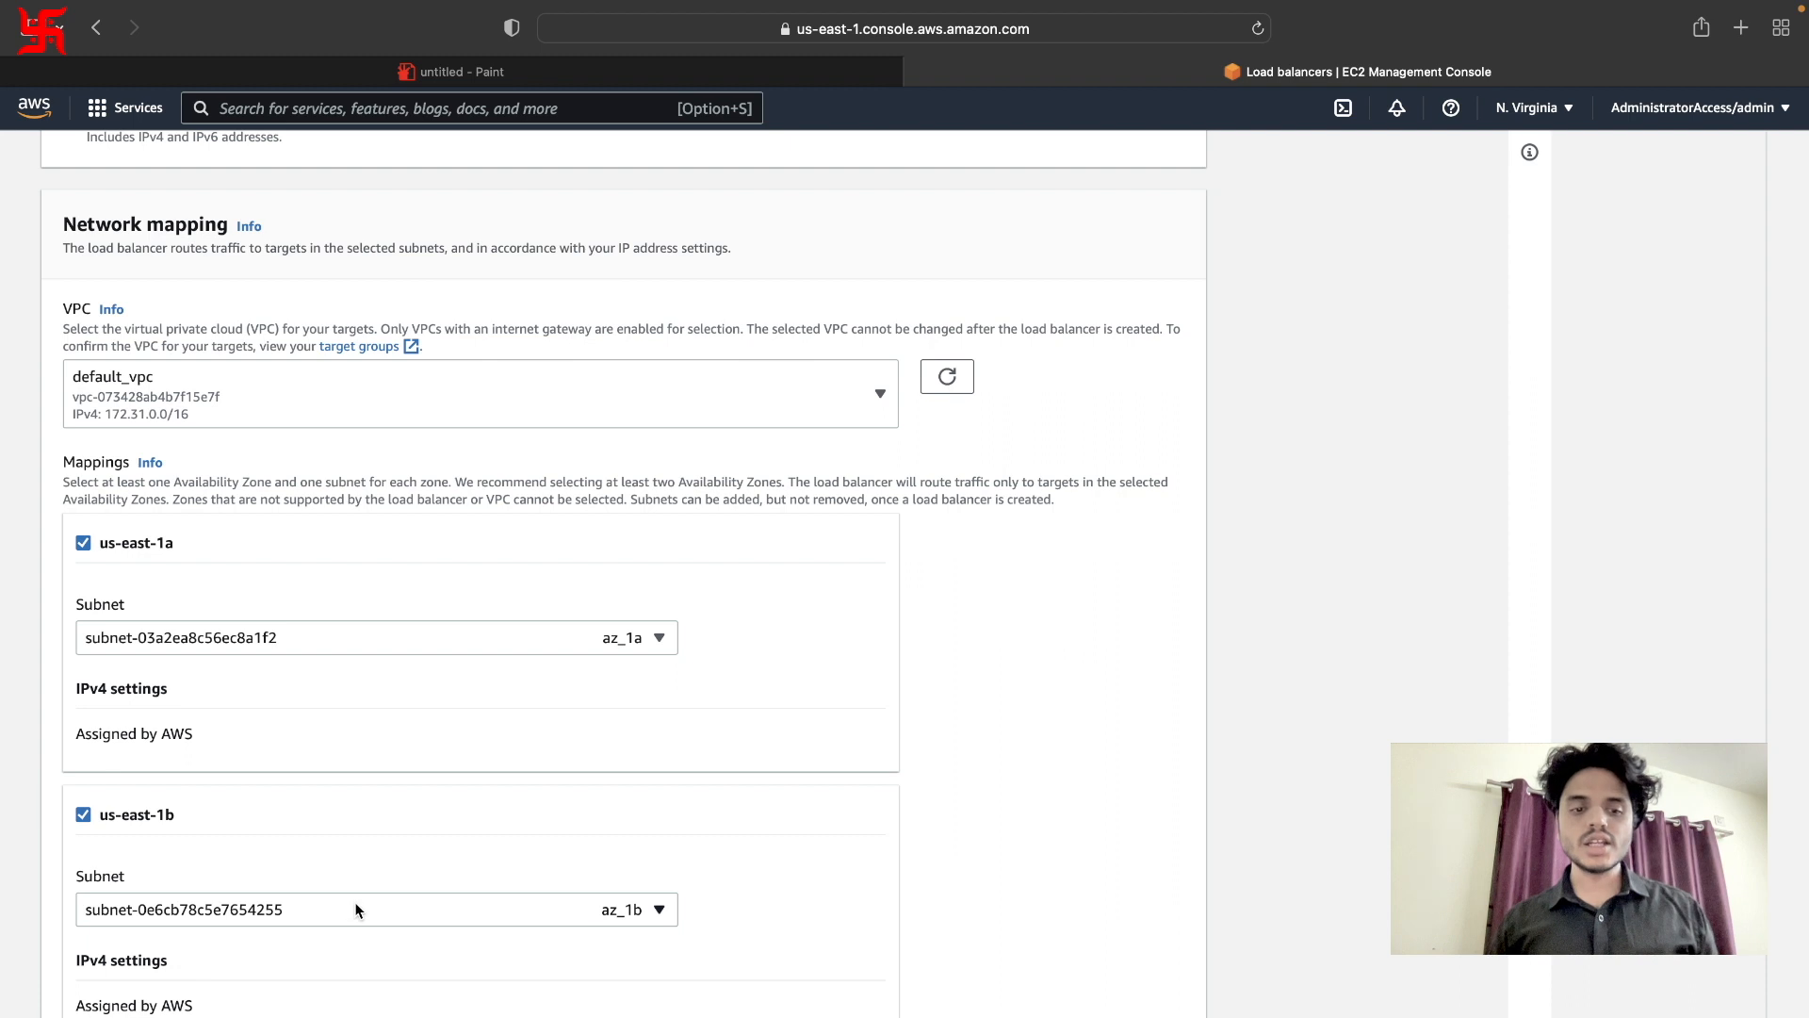
pyautogui.click(300, 639)
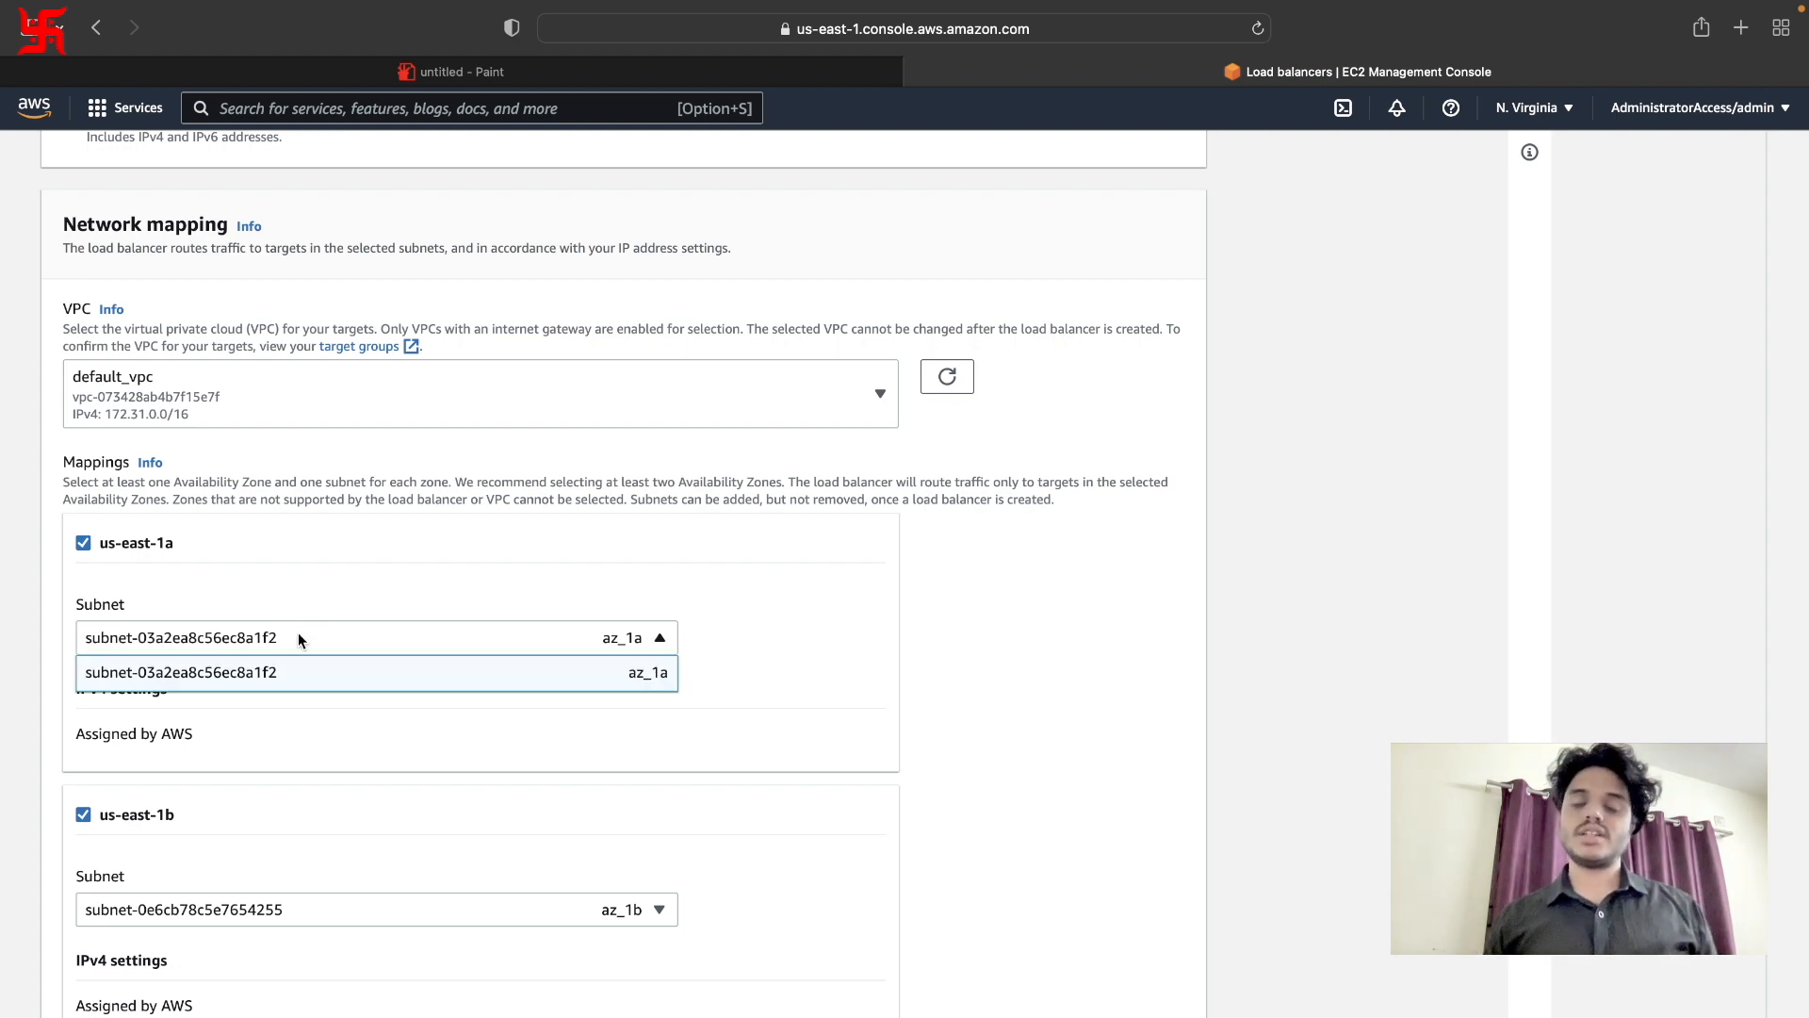
pyautogui.scroll(7, 145, 532)
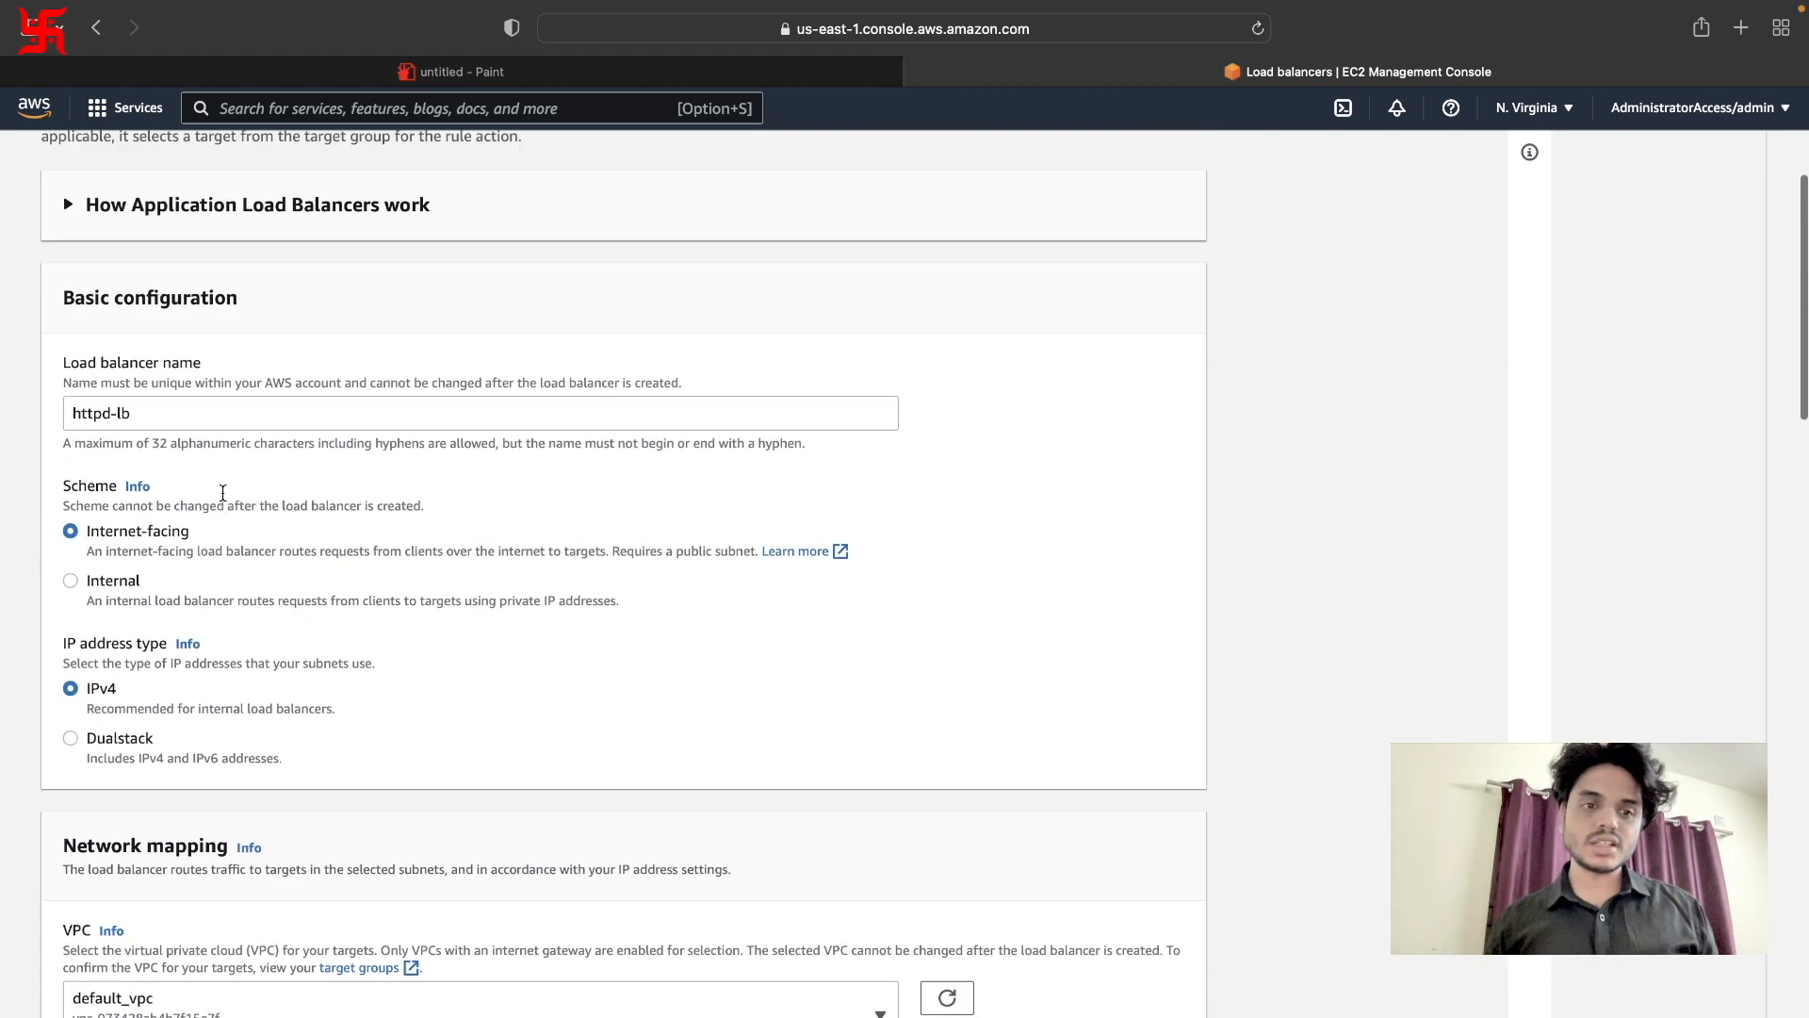
pyautogui.scroll(-8, 143, 535)
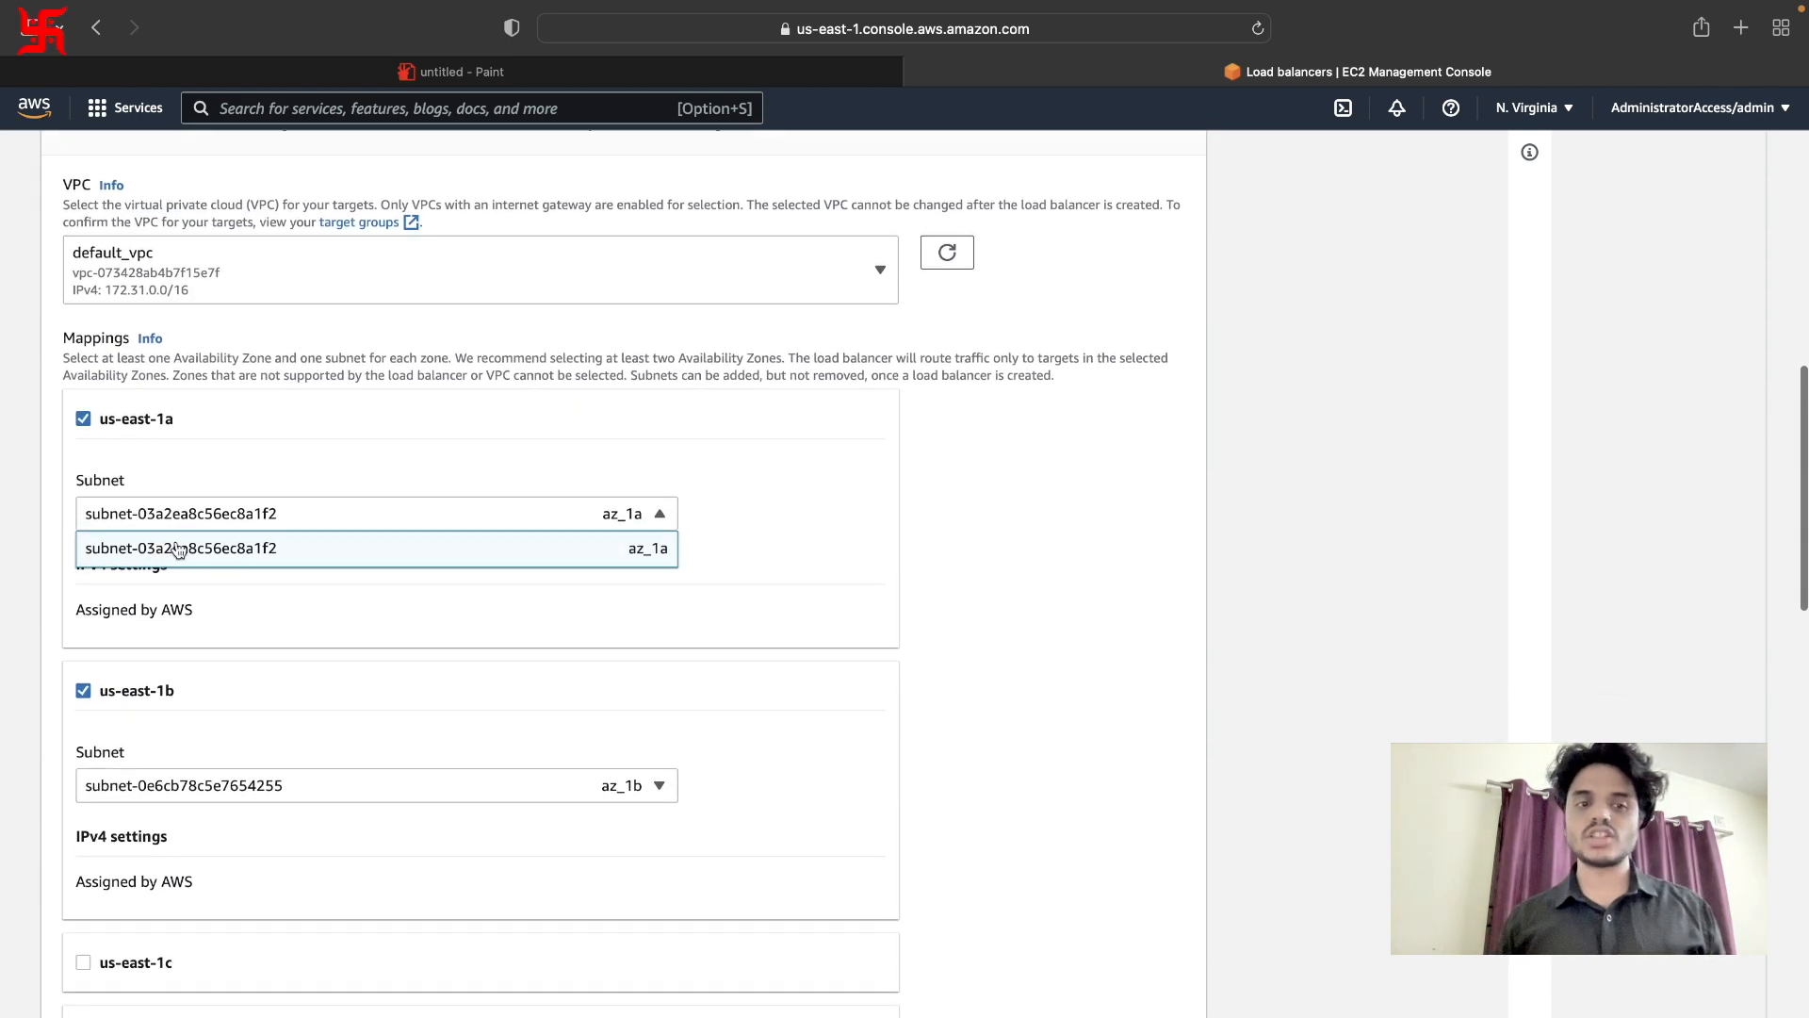
pyautogui.click(266, 552)
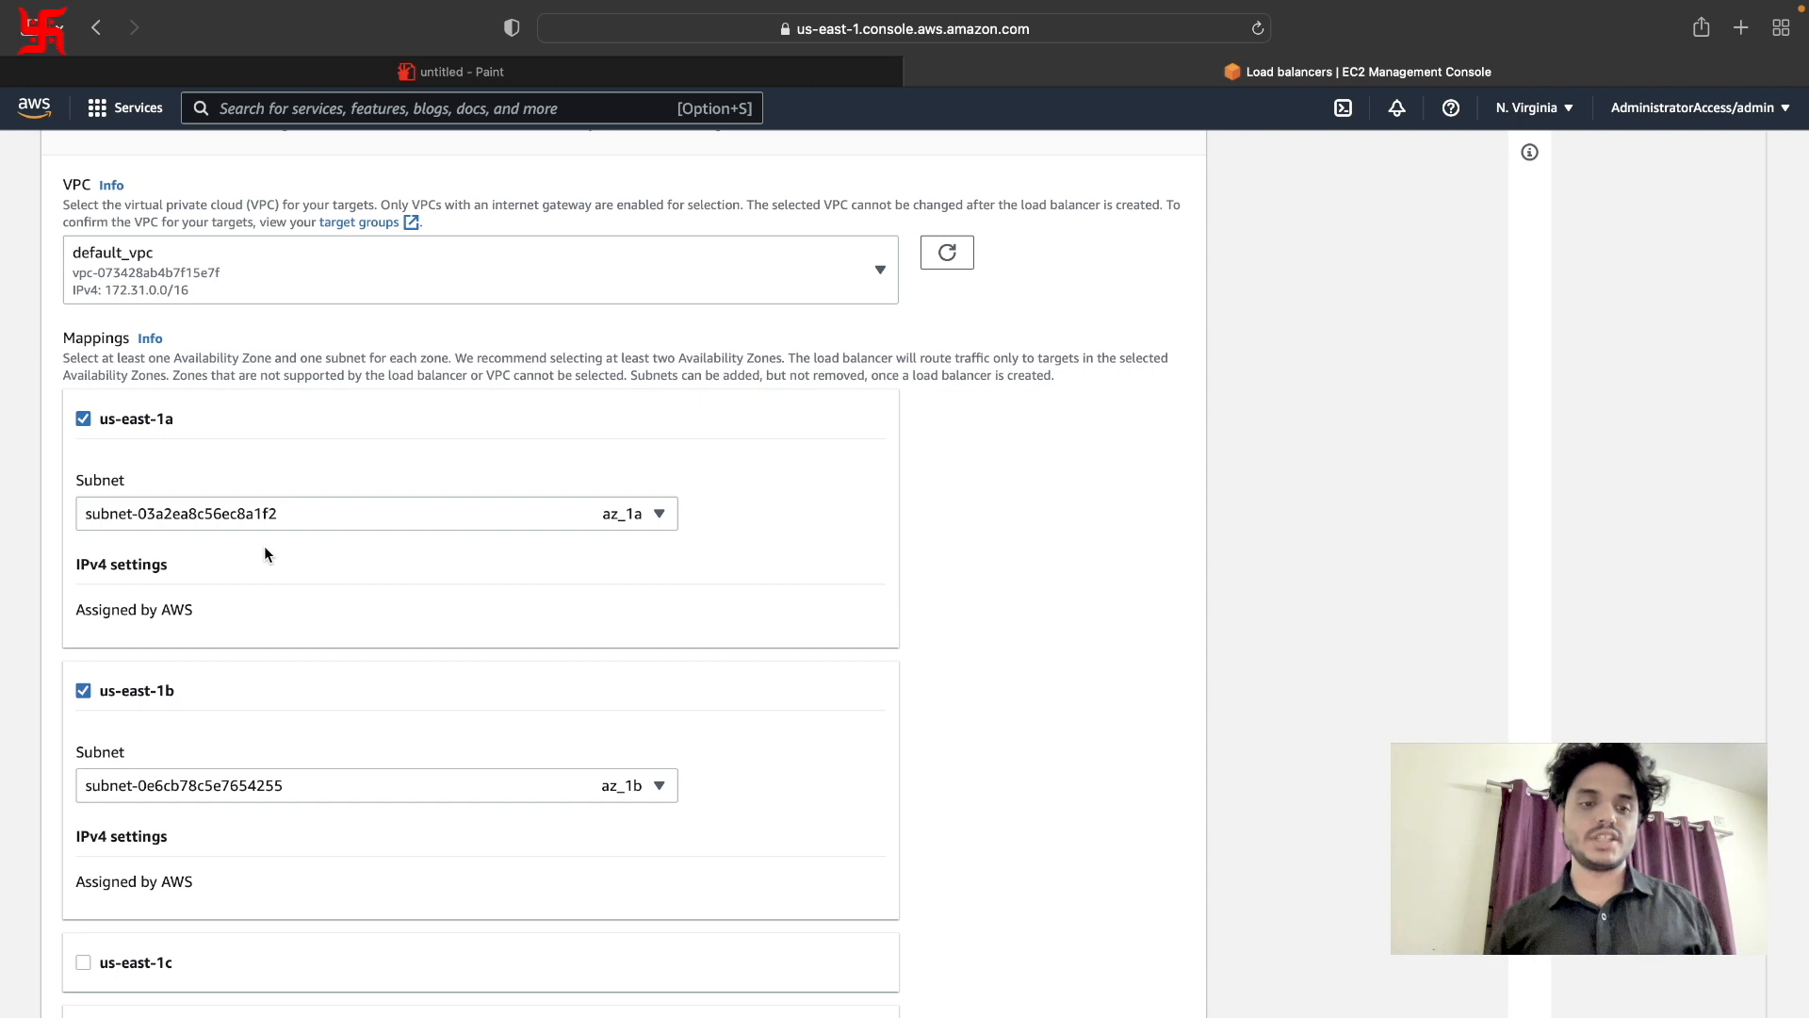
# Review the basic configuration, network mapping and security group sections against the architecture diagram in Paint.
pyautogui.scroll(-2, 265, 554)
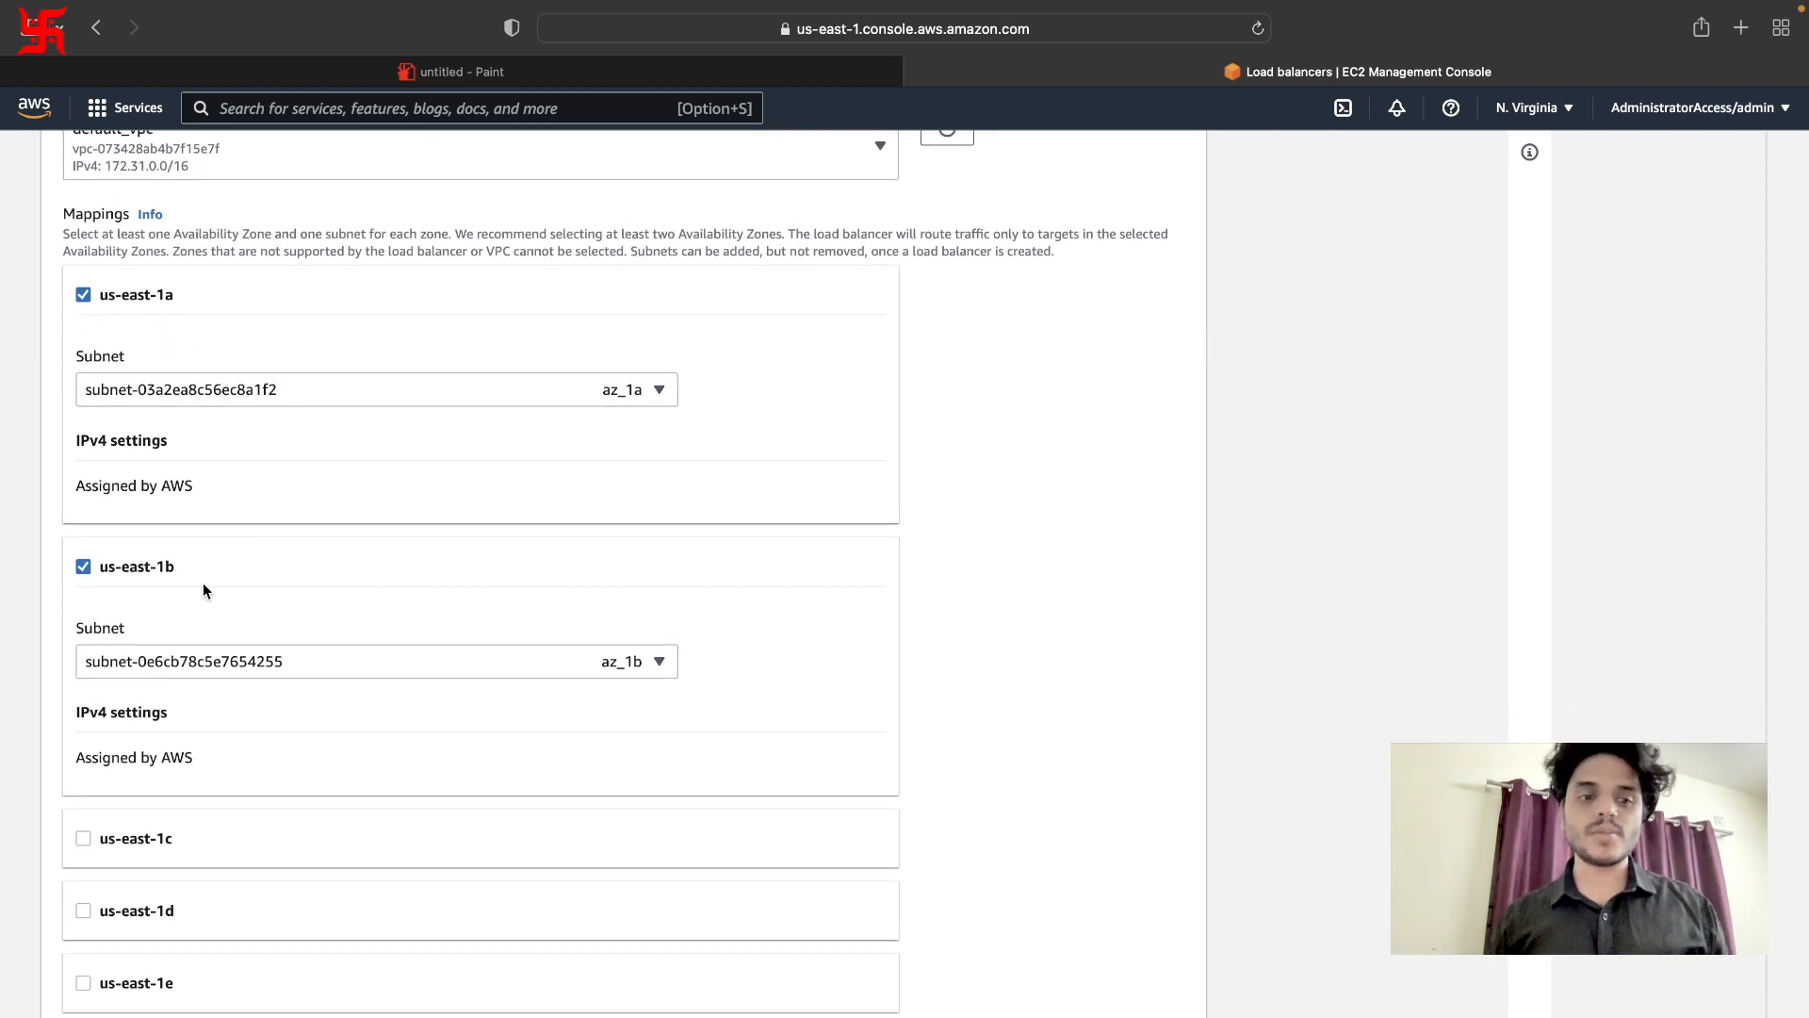
pyautogui.scroll(-10, 207, 662)
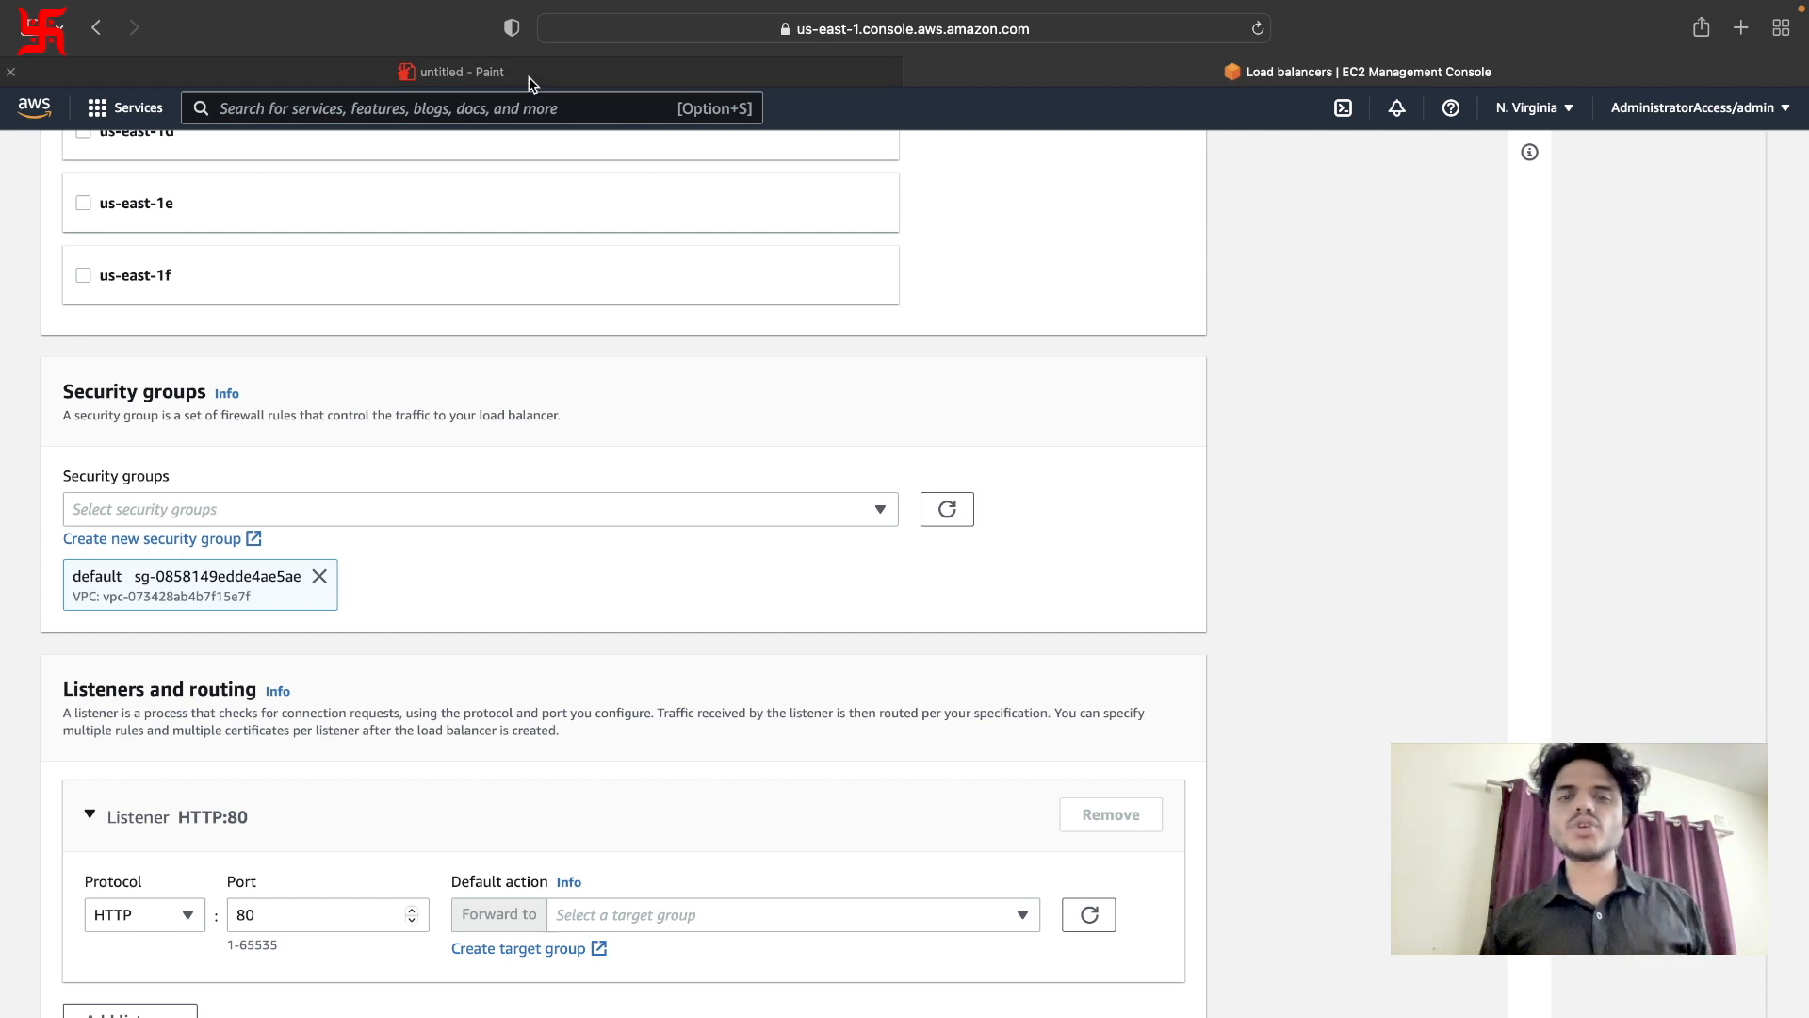
pyautogui.moveTo(529, 76)
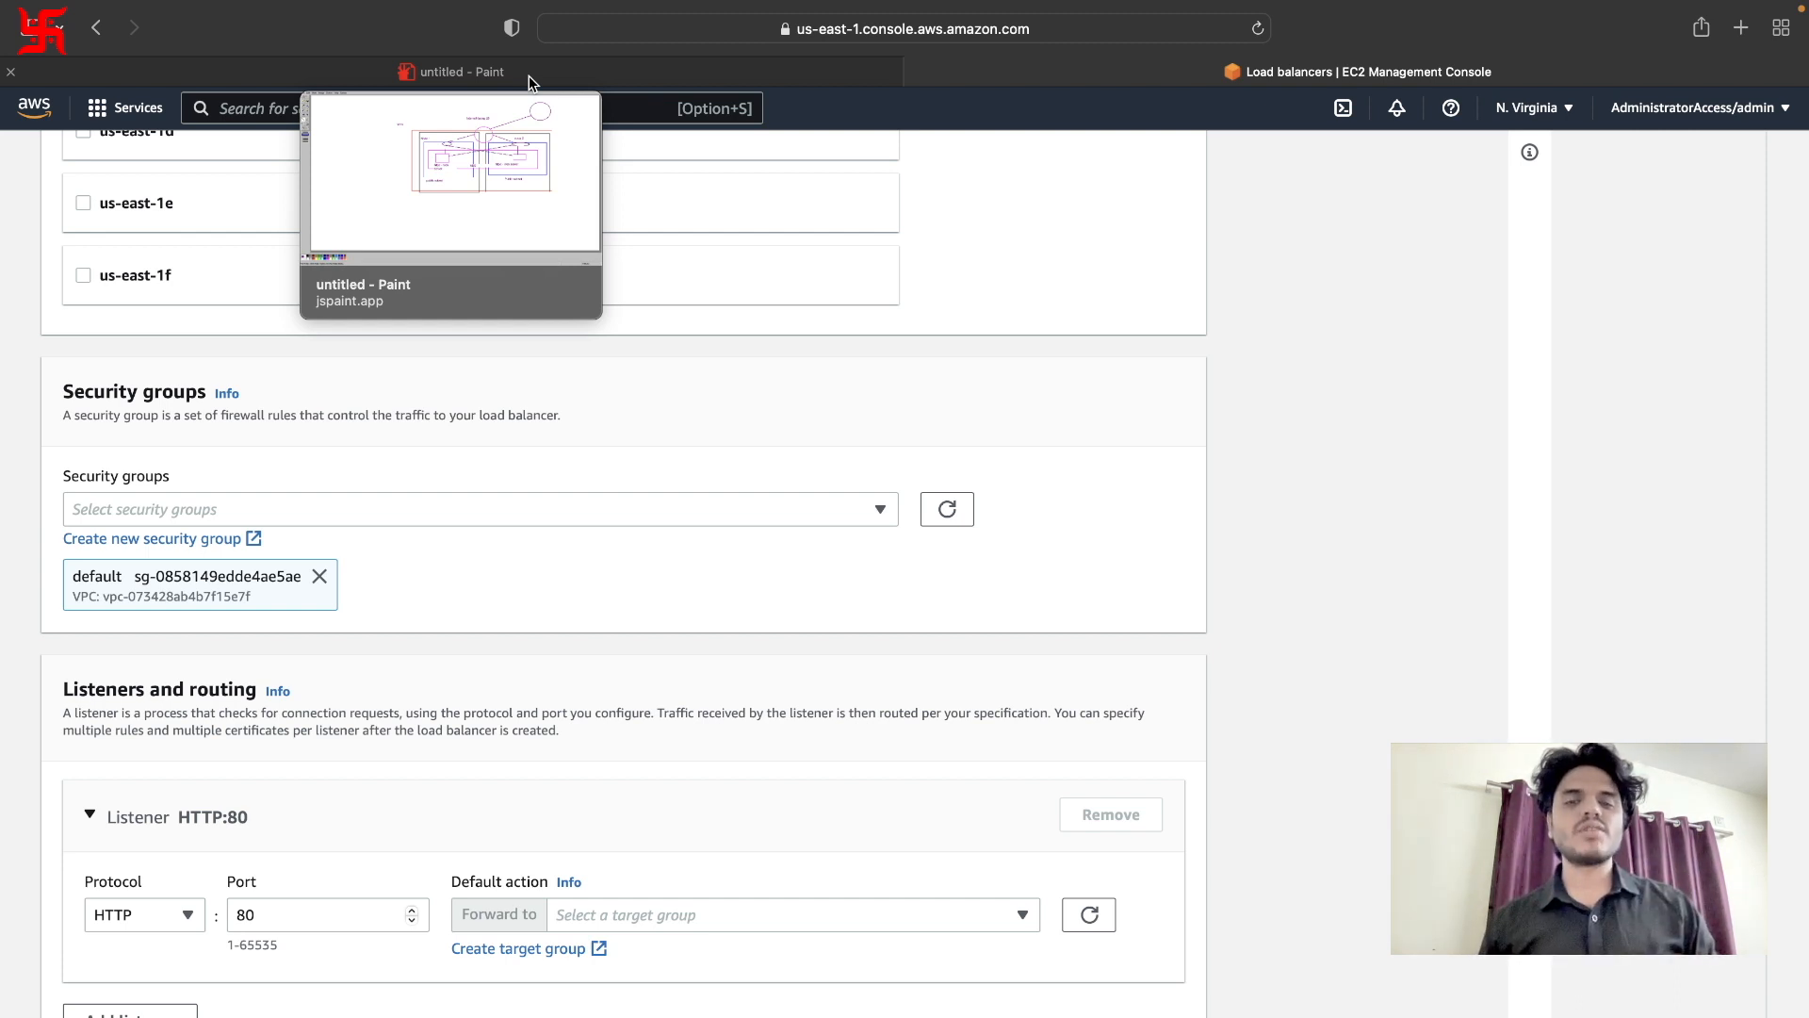
pyautogui.click(529, 76)
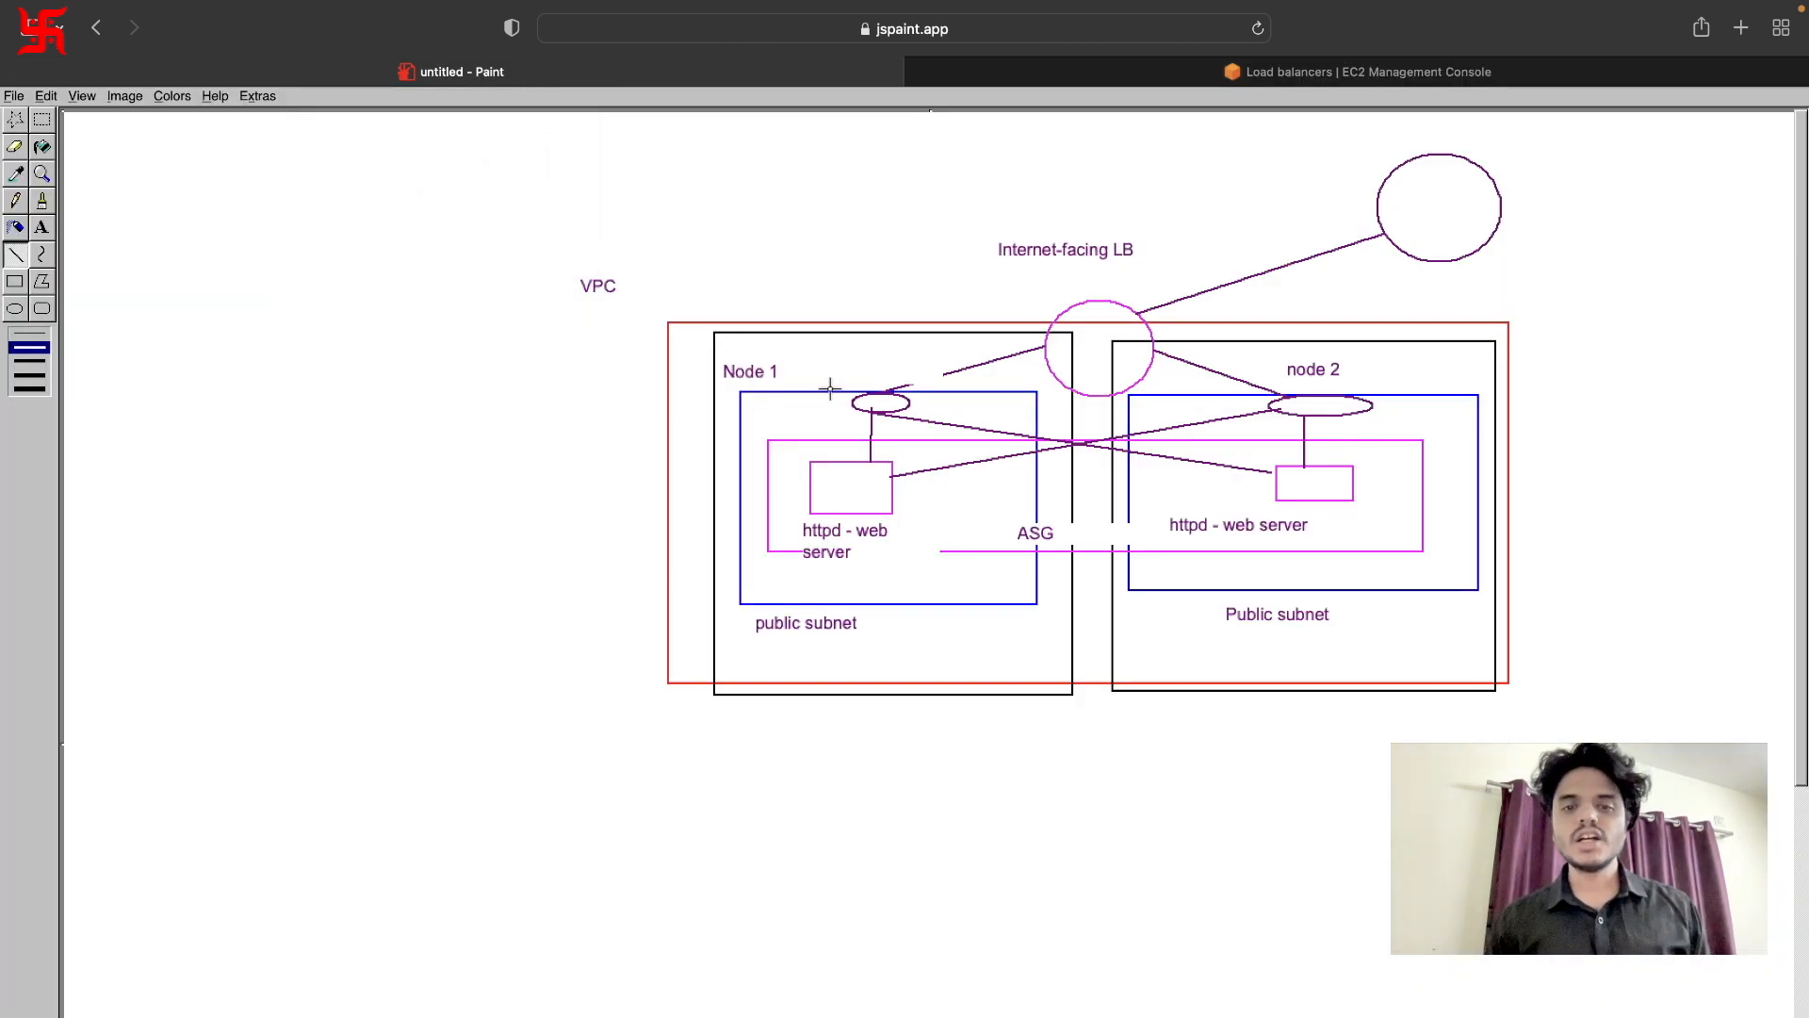
pyautogui.click(1268, 76)
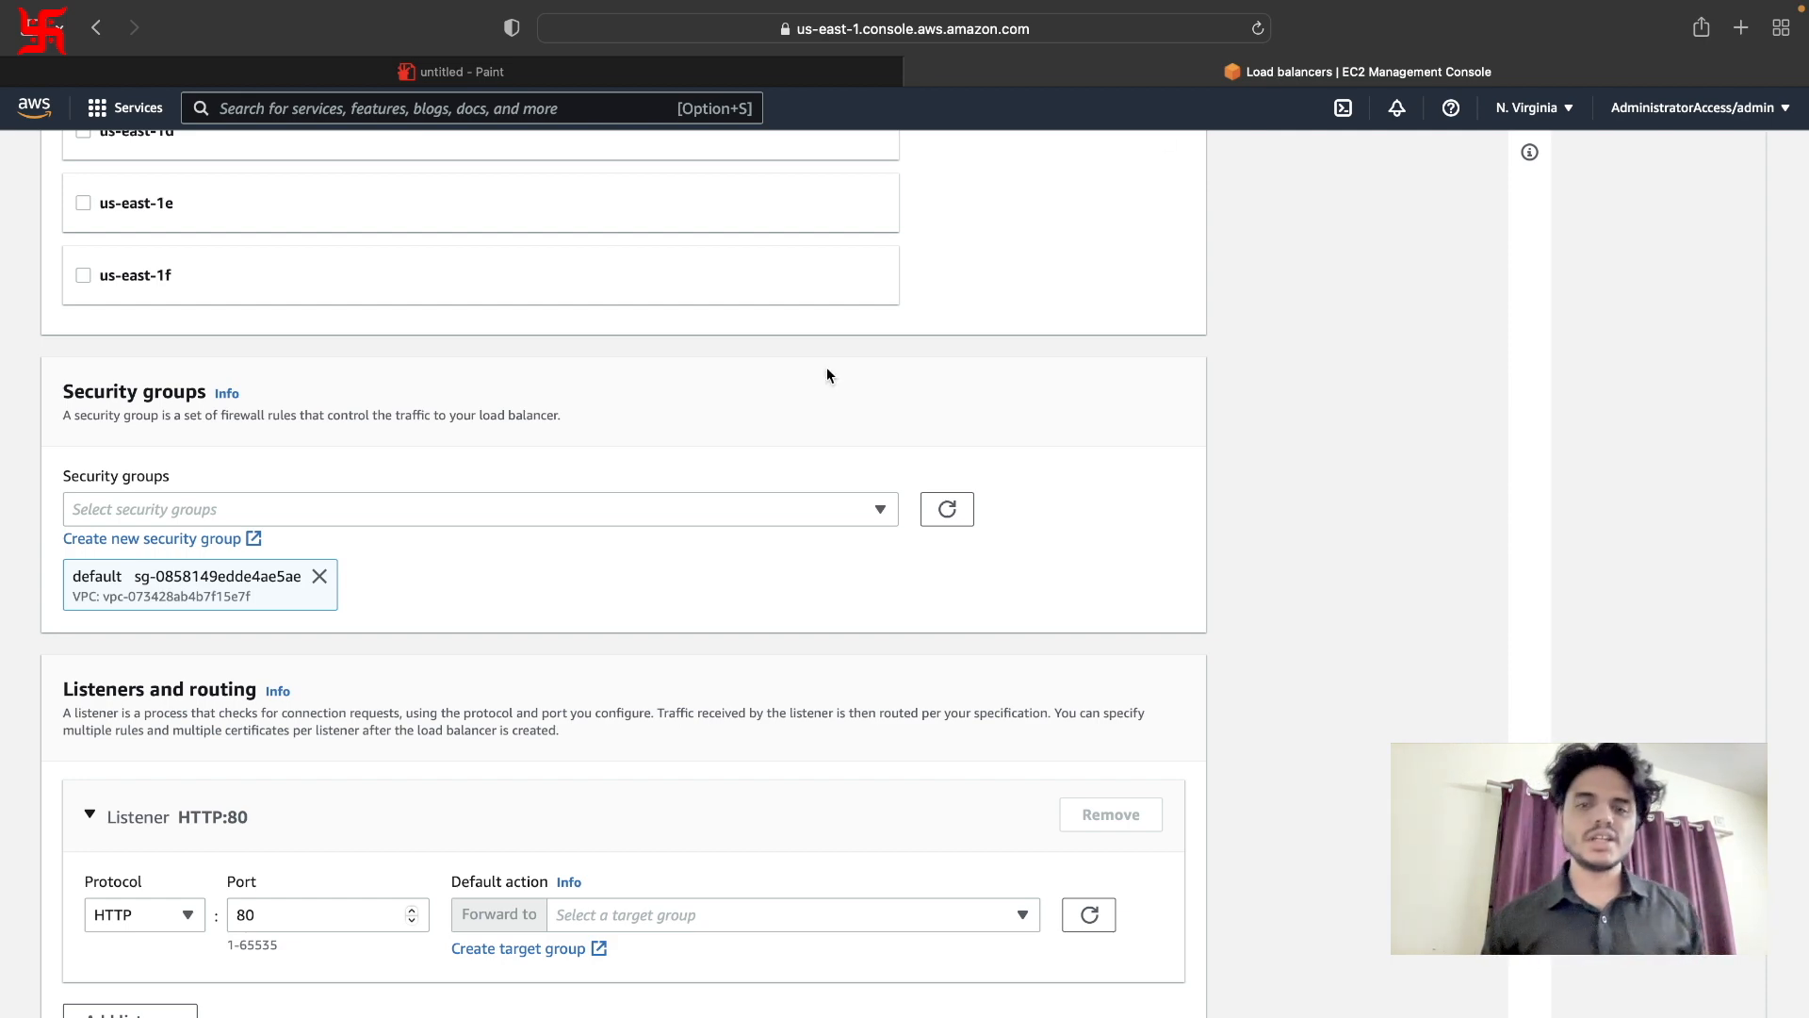
pyautogui.scroll(2, 828, 376)
pyautogui.scroll(15, 255, 308)
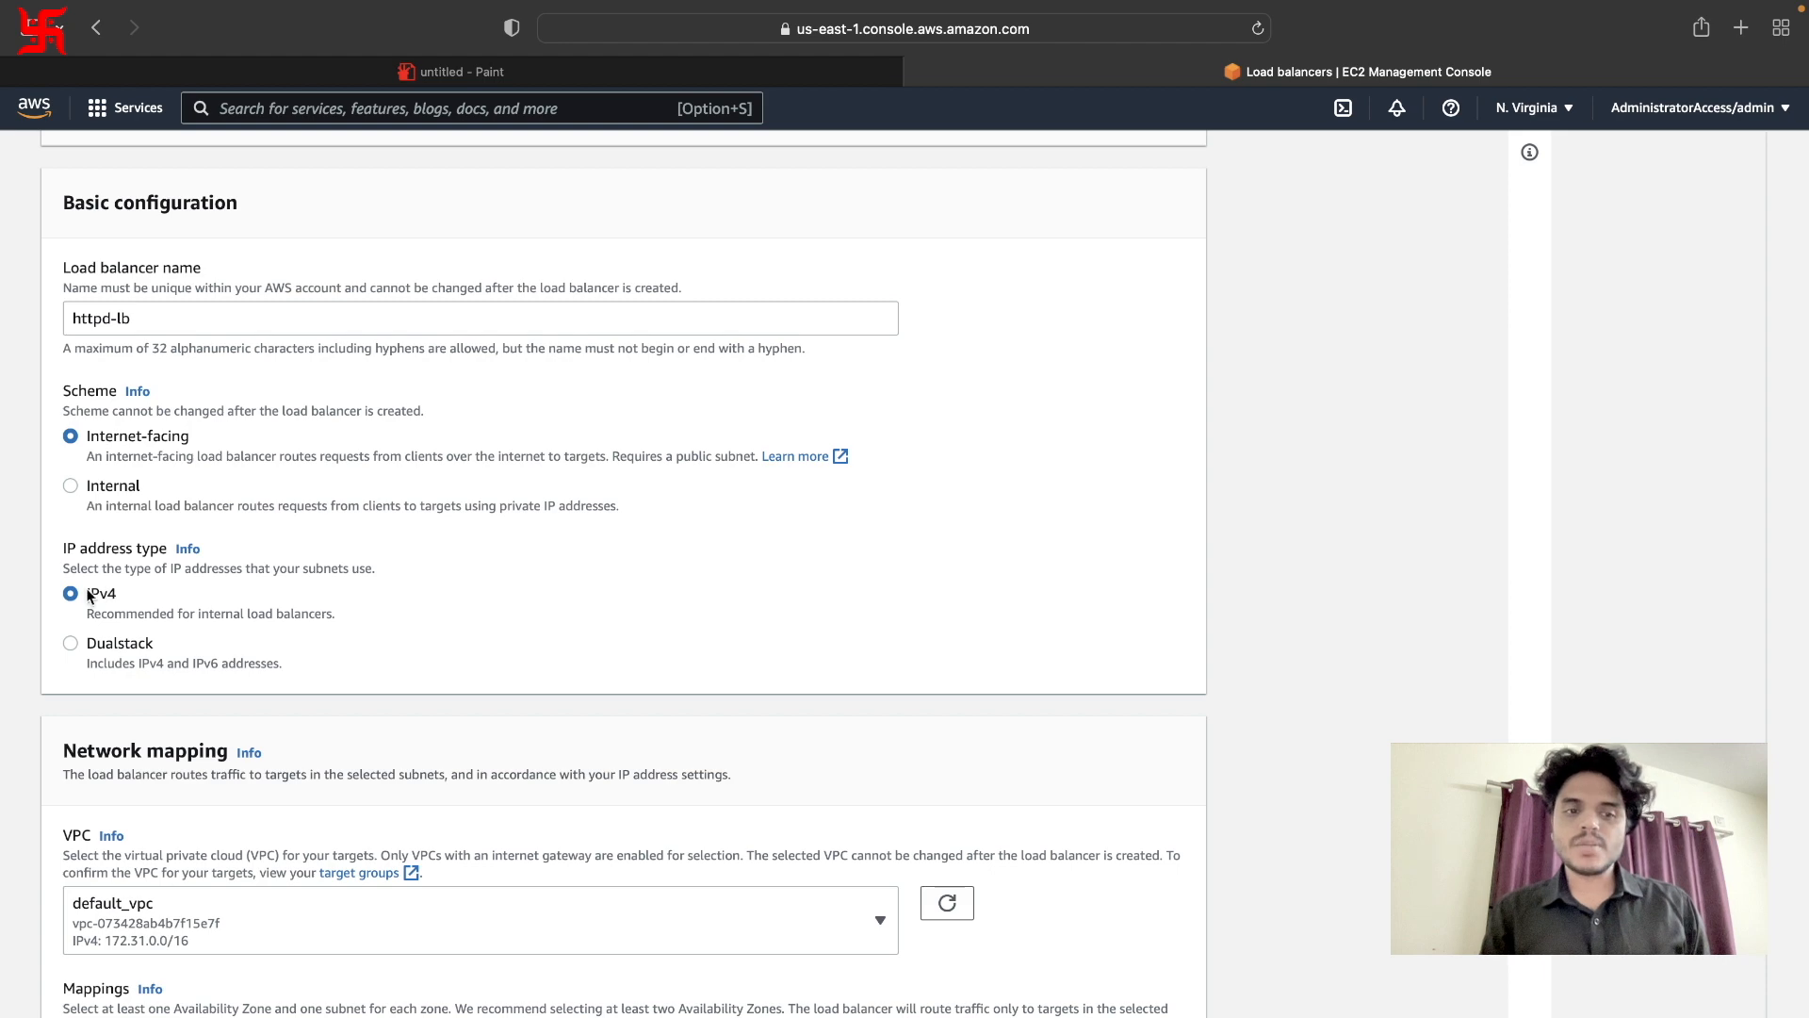
pyautogui.scroll(-10, 104, 594)
pyautogui.scroll(-2, 102, 600)
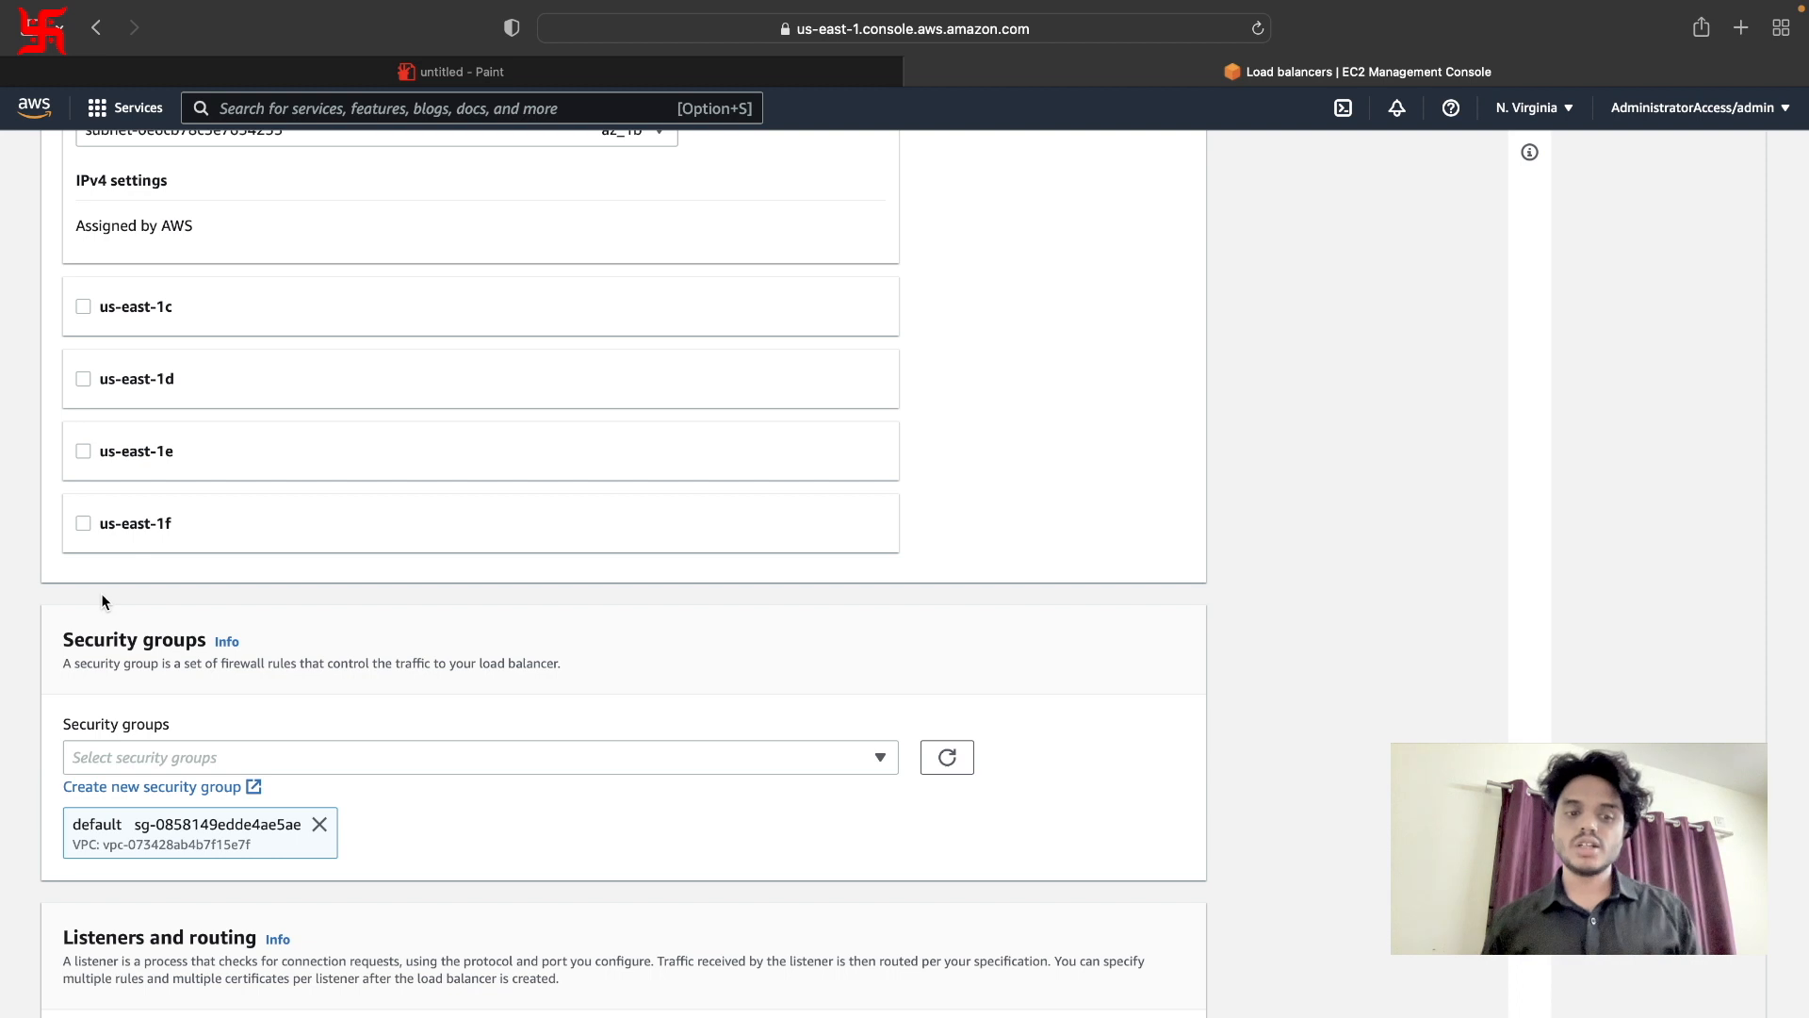
# Remove the default security group from the load balancer.
pyautogui.scroll(-5, 102, 598)
pyautogui.click(319, 608)
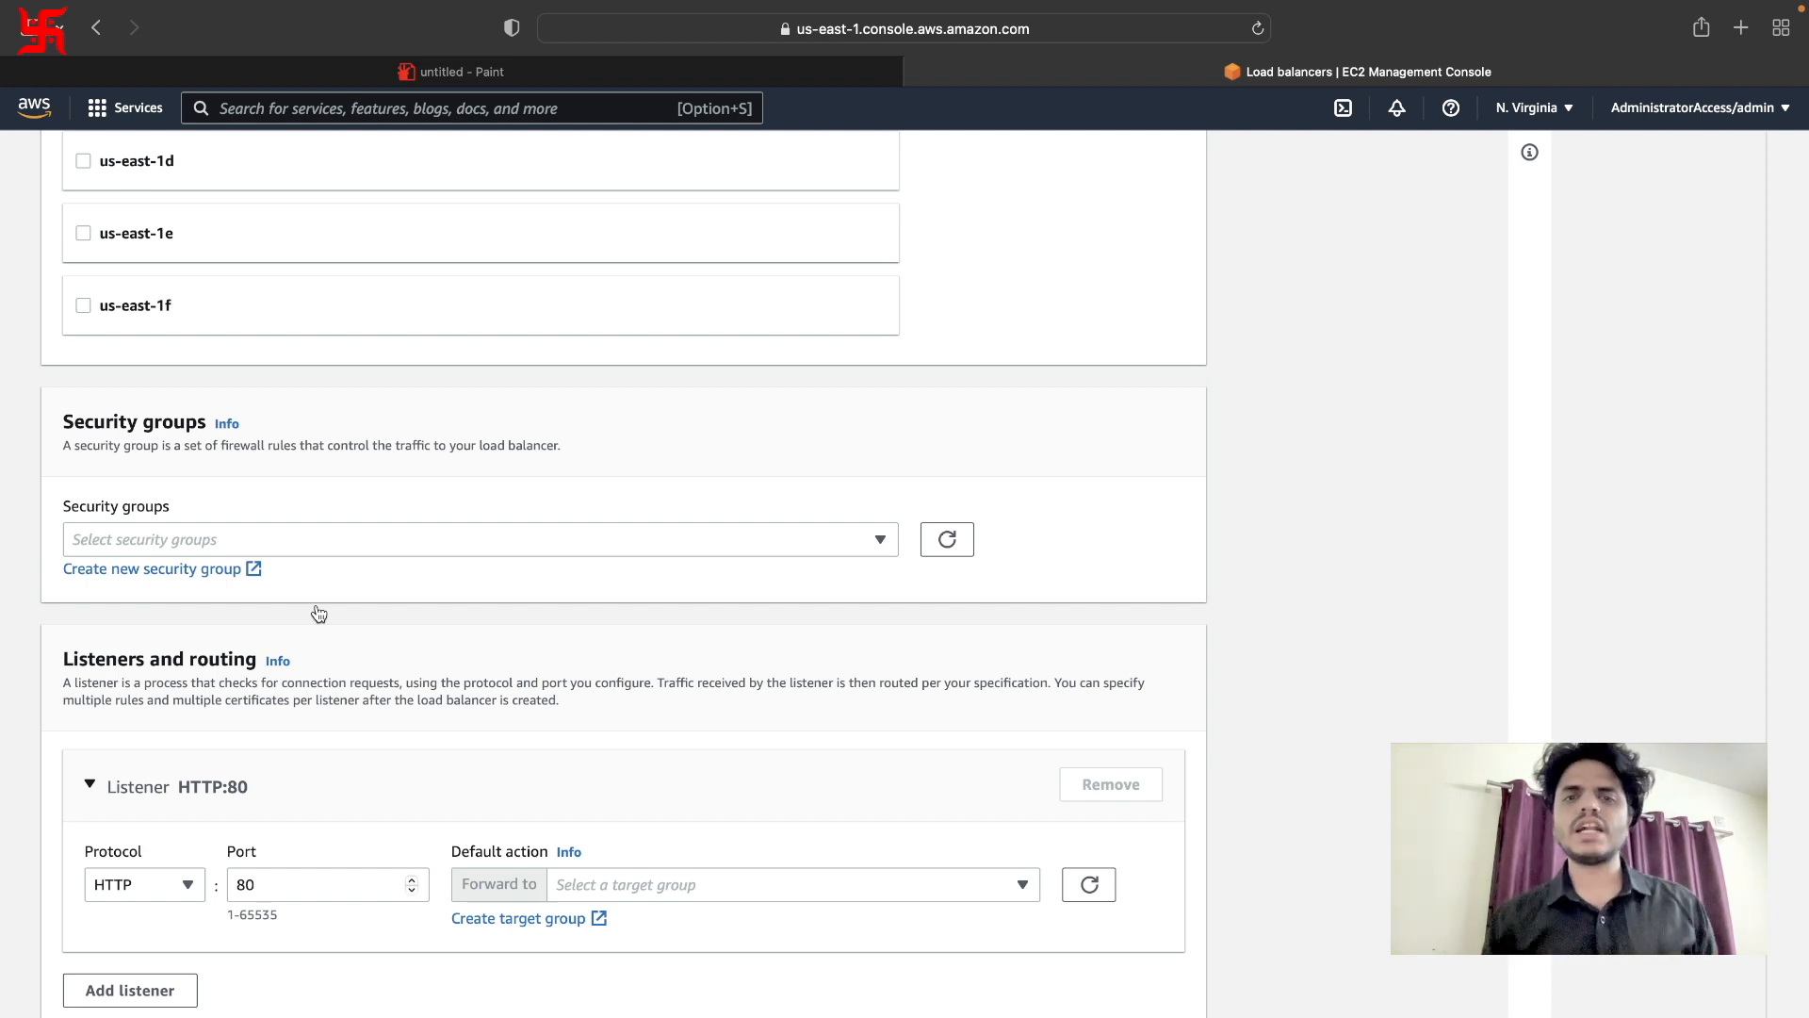
# Assign the default security group to the load balancer.
pyautogui.click(327, 542)
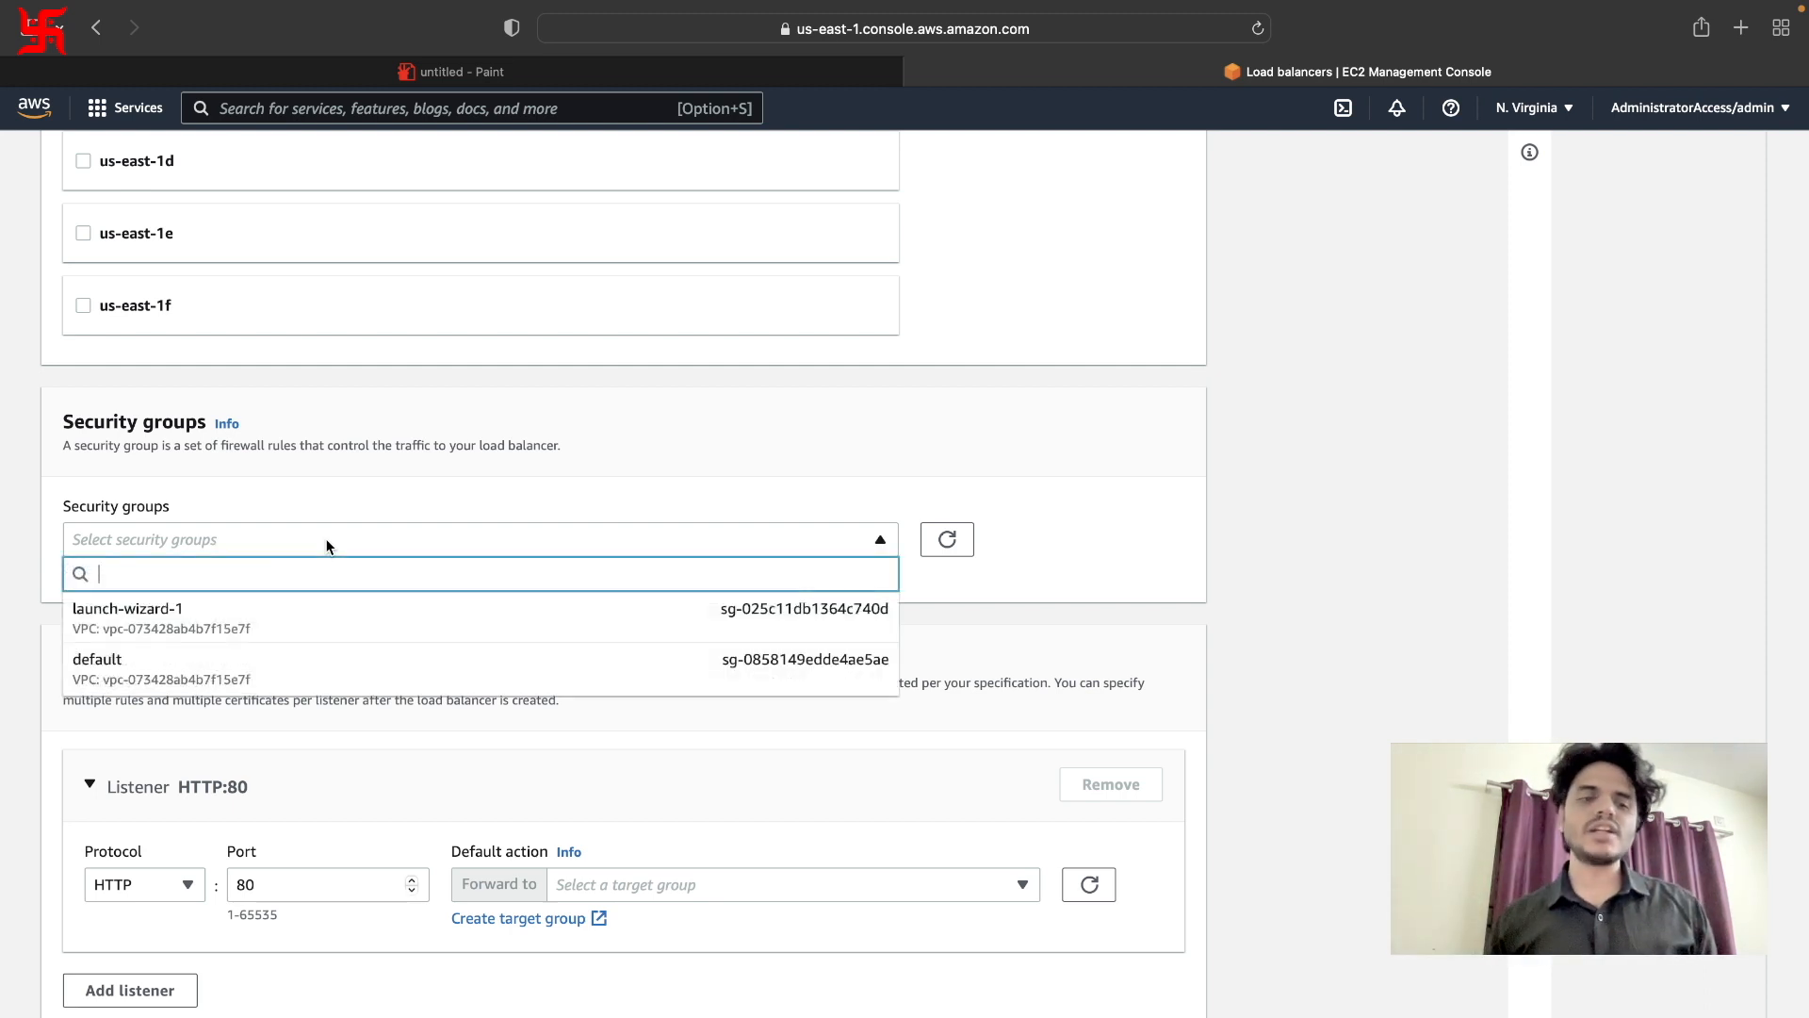
pyautogui.click(257, 657)
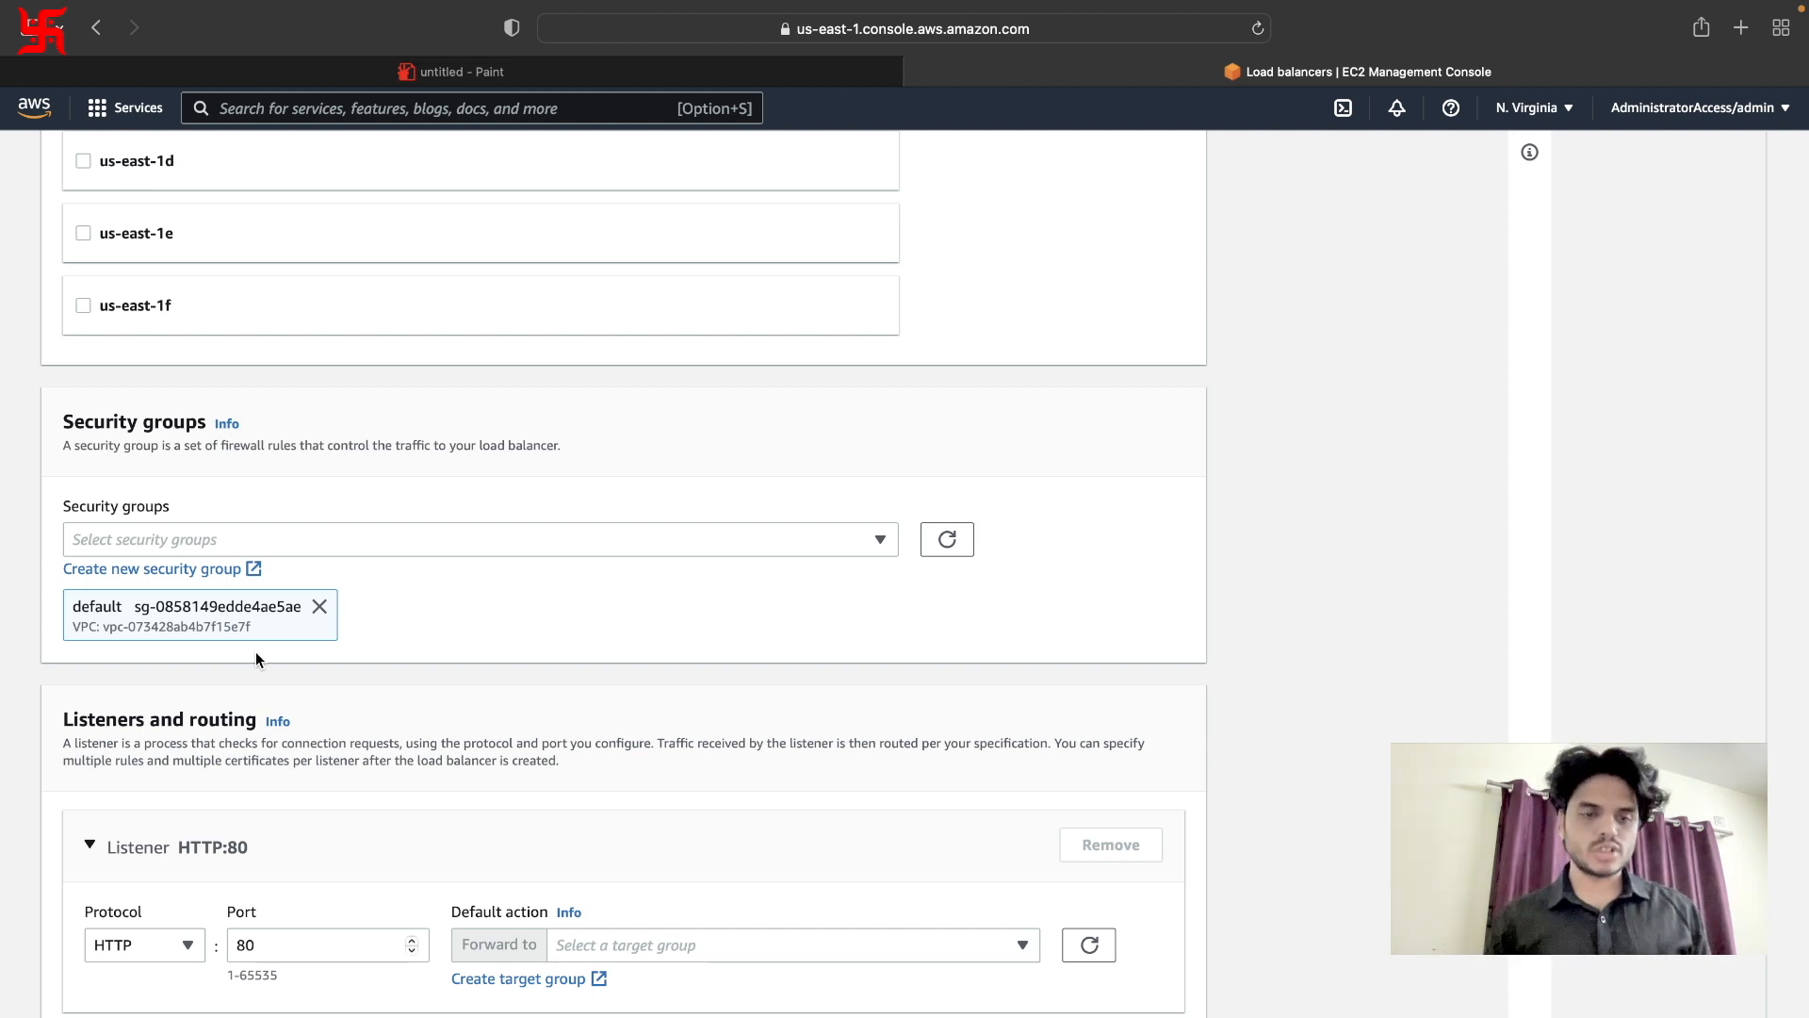
pyautogui.scroll(-5, 256, 658)
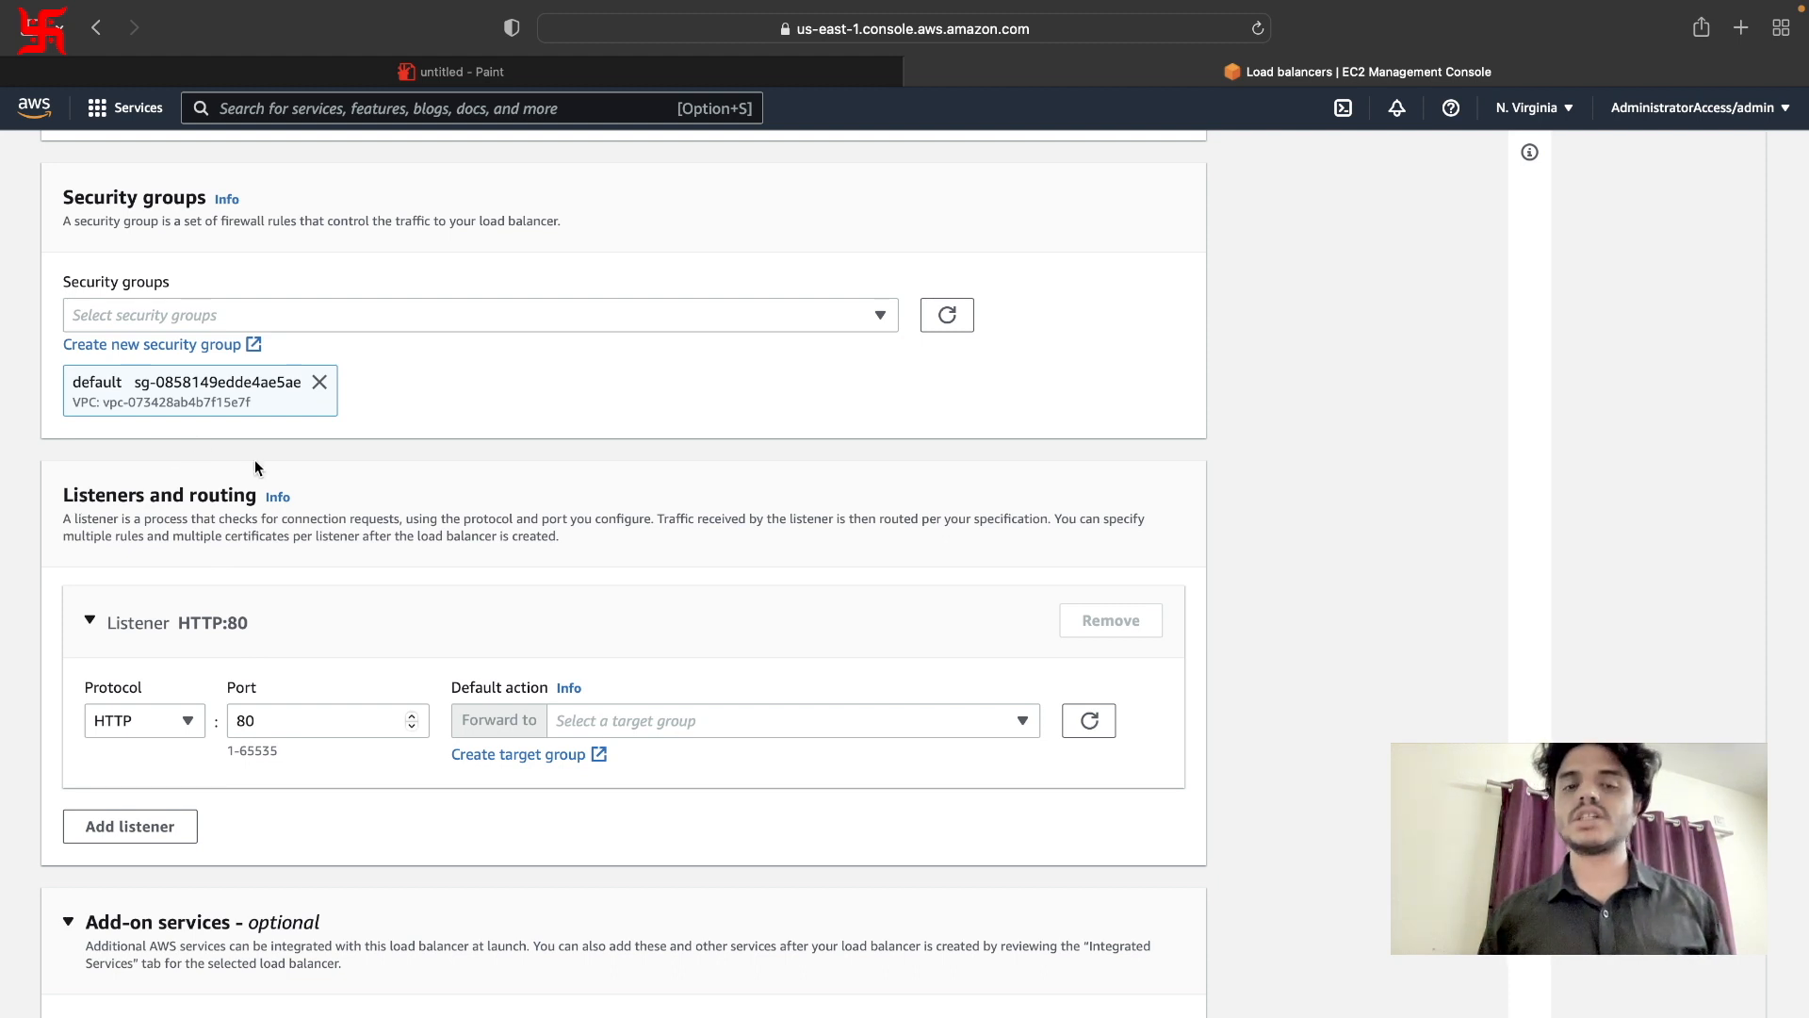
# Switch to the Paint diagram, draw a small blue ellipse on the upper edge of the load balancer circle, and label it Listeners.
pyautogui.click(468, 71)
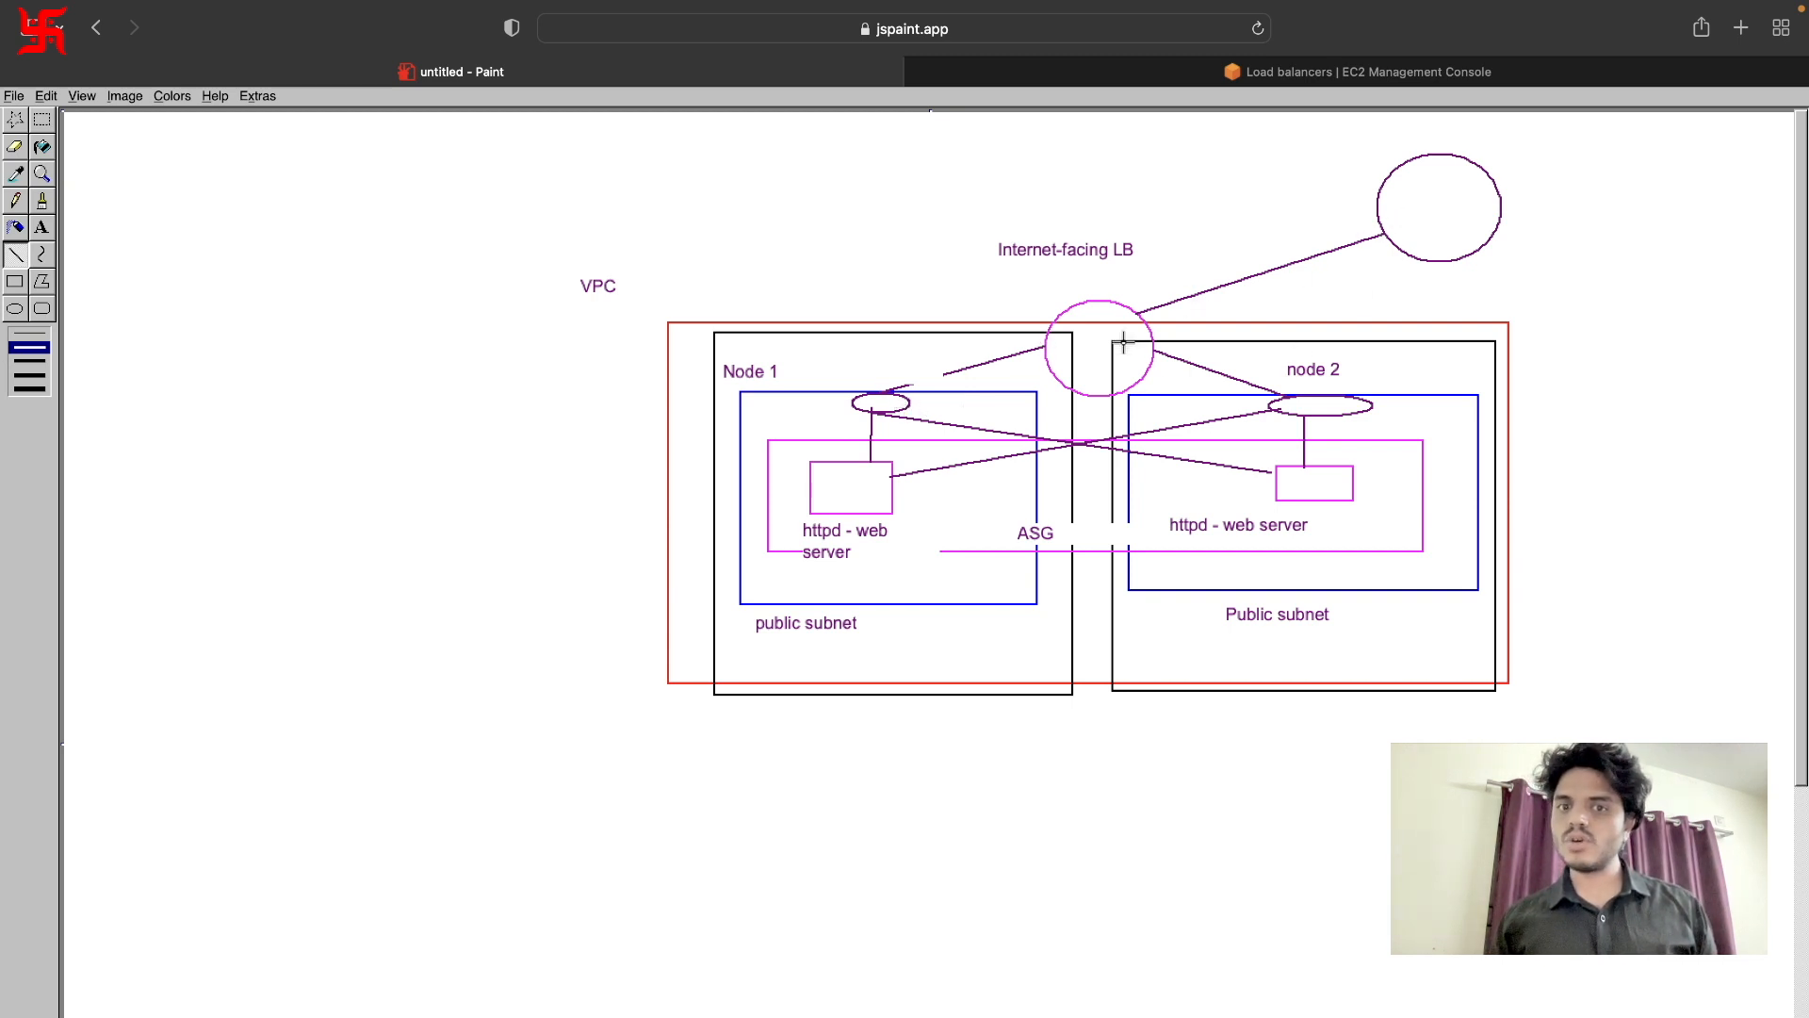
pyautogui.moveTo(1144, 306); pyautogui.dragTo(1130, 320)
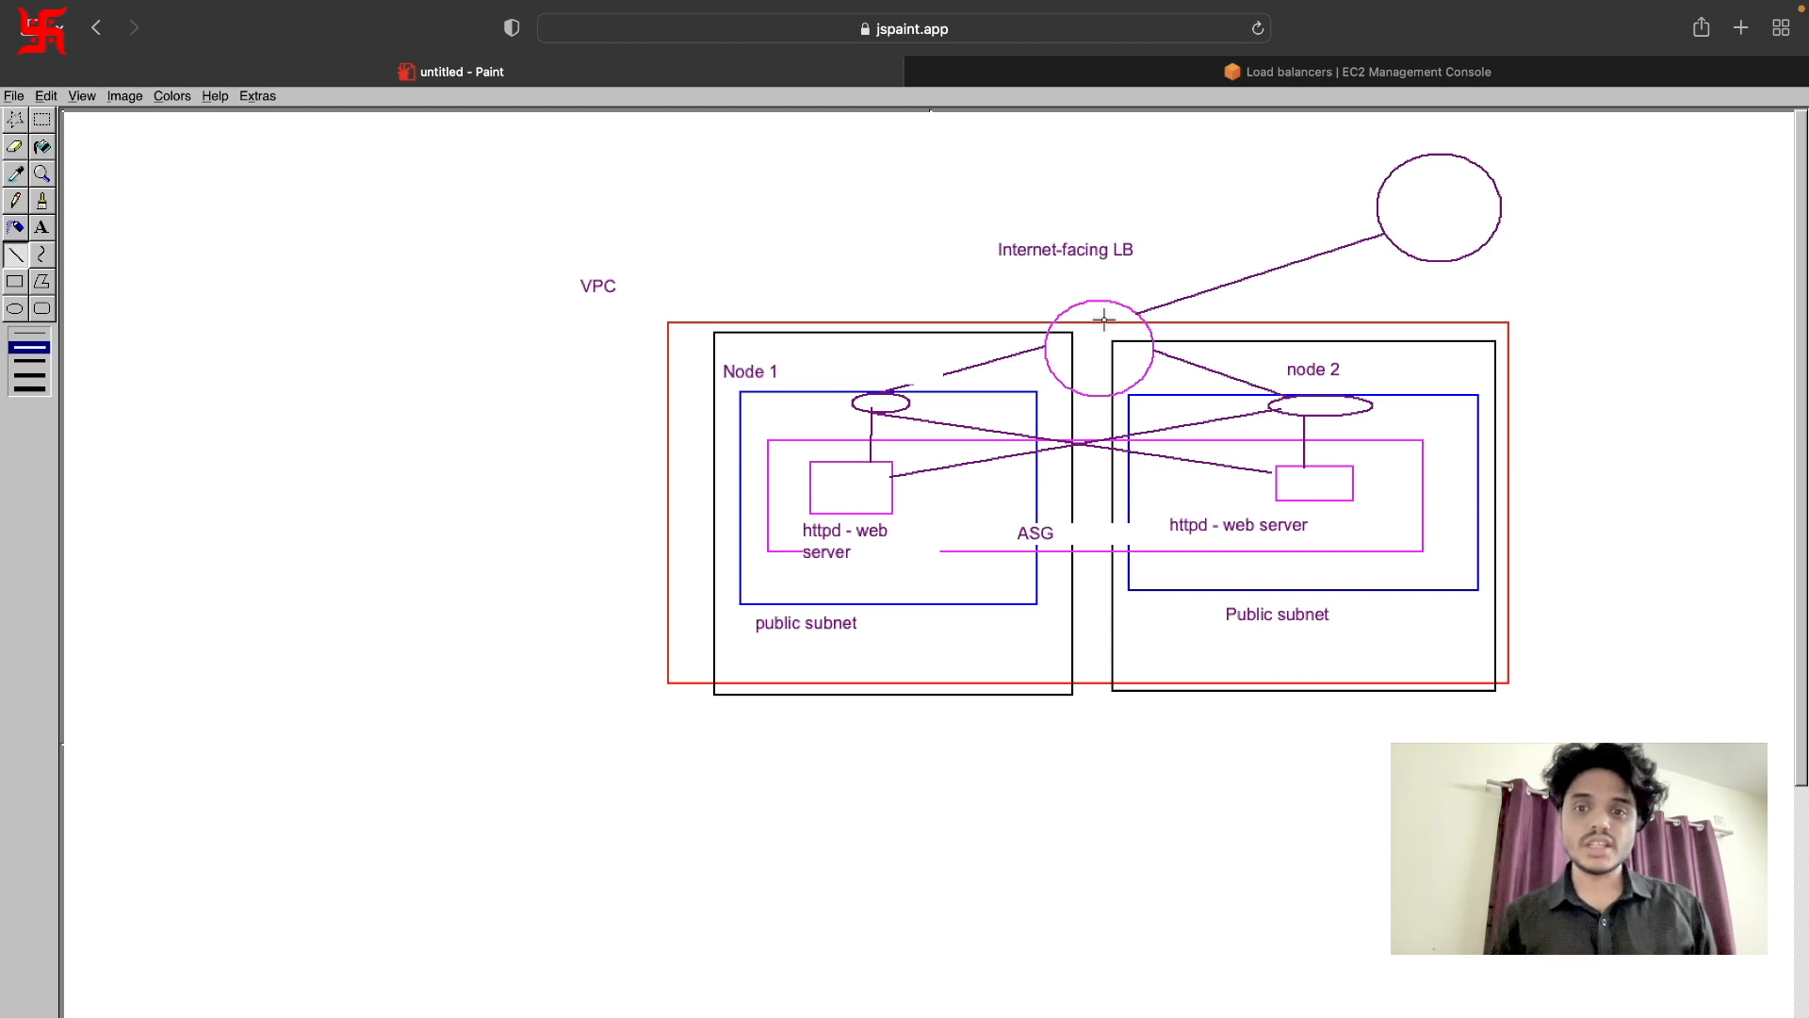
pyautogui.click(15, 309)
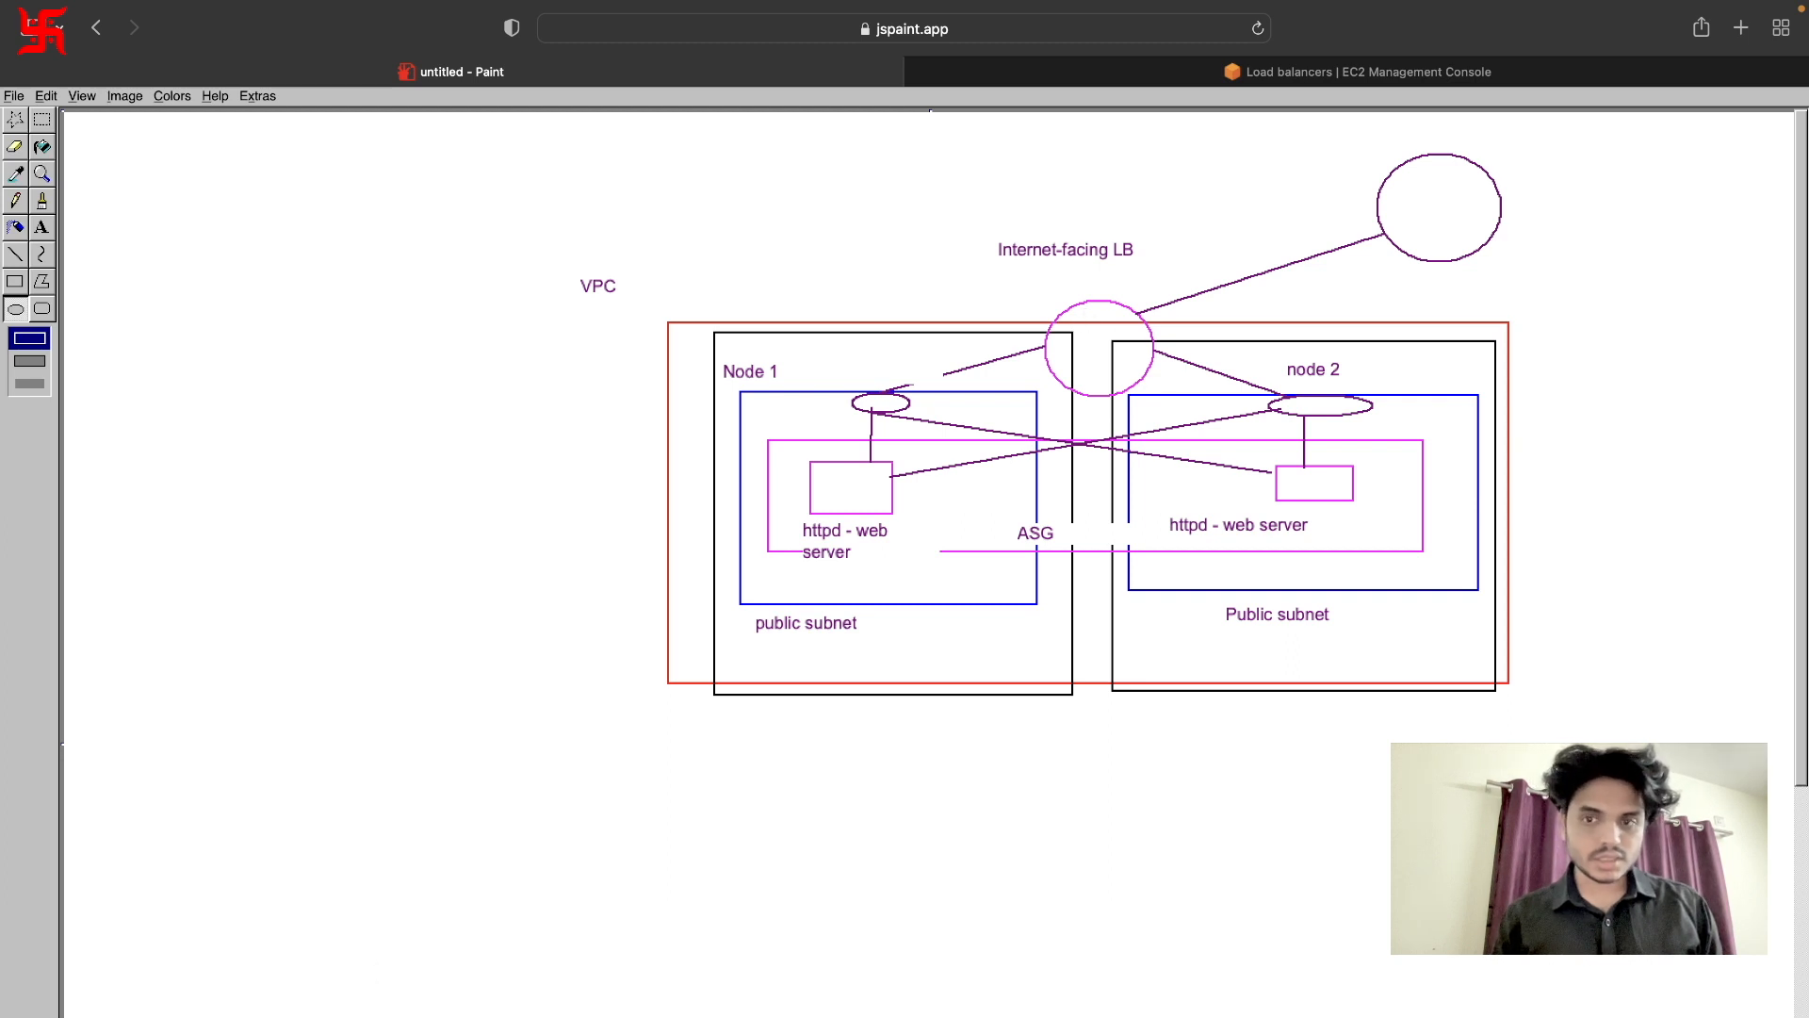
pyautogui.moveTo(1074, 306); pyautogui.dragTo(1131, 336)
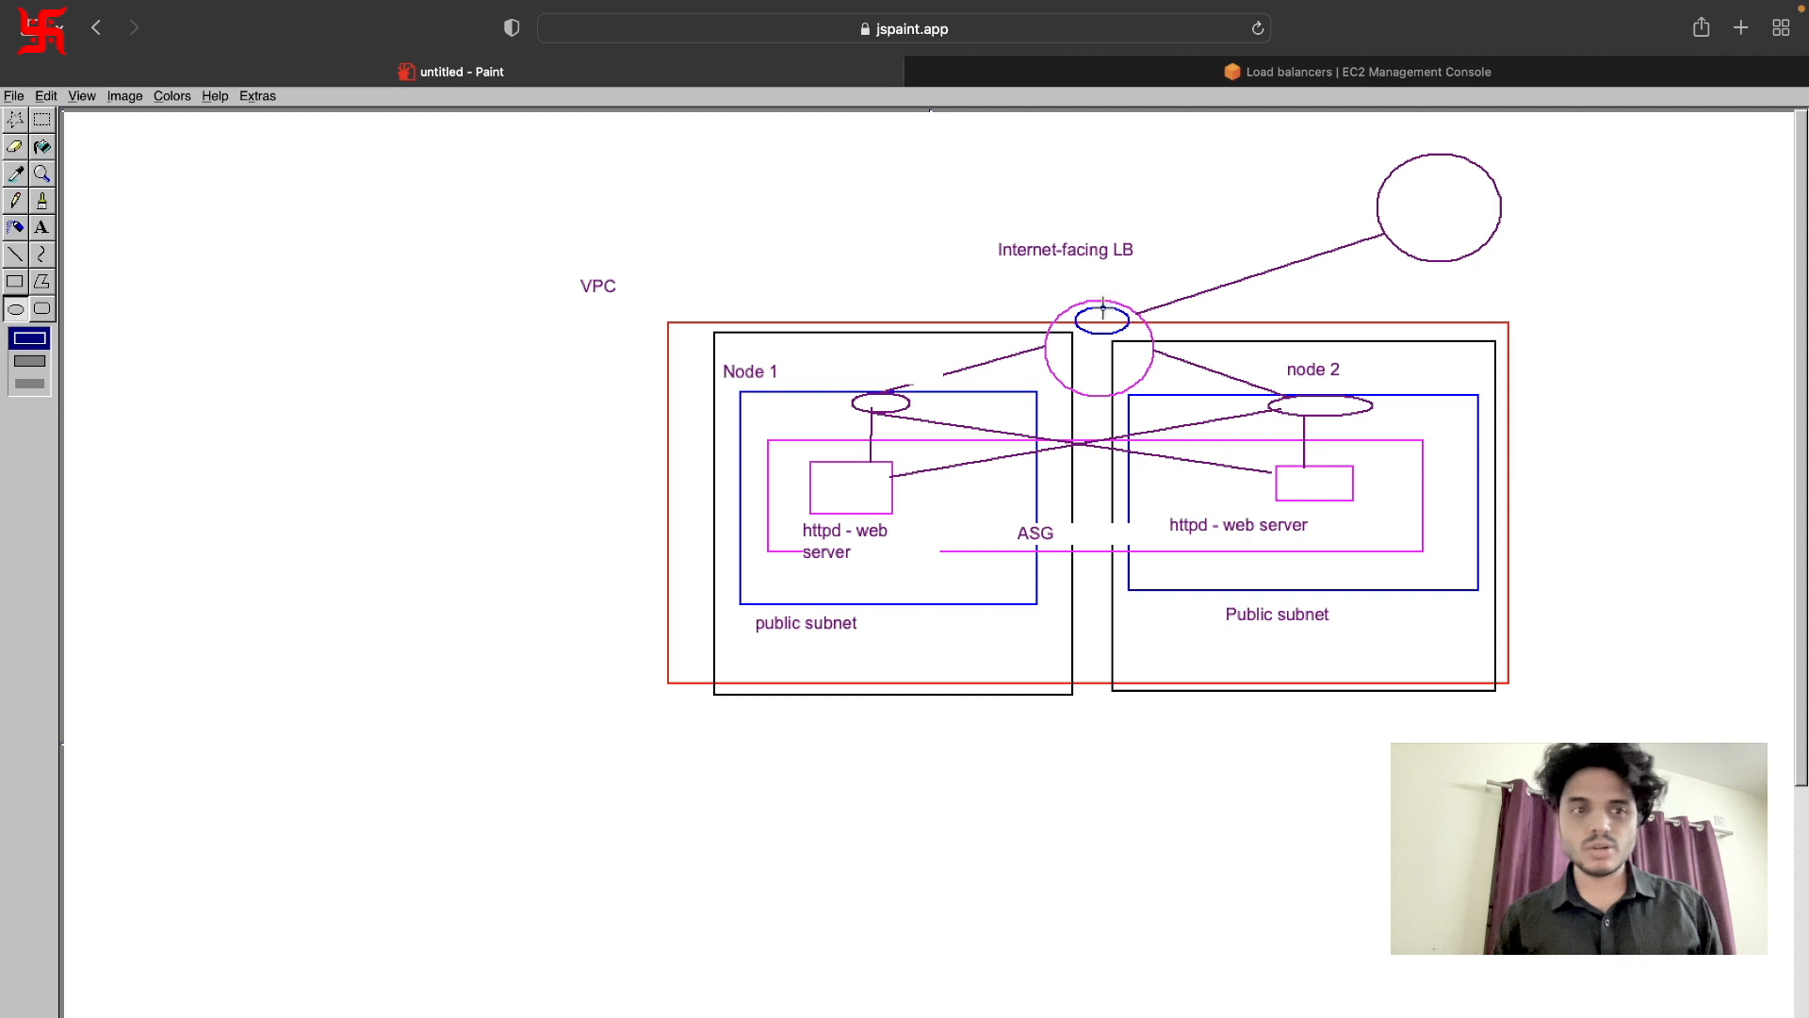
pyautogui.click(42, 227)
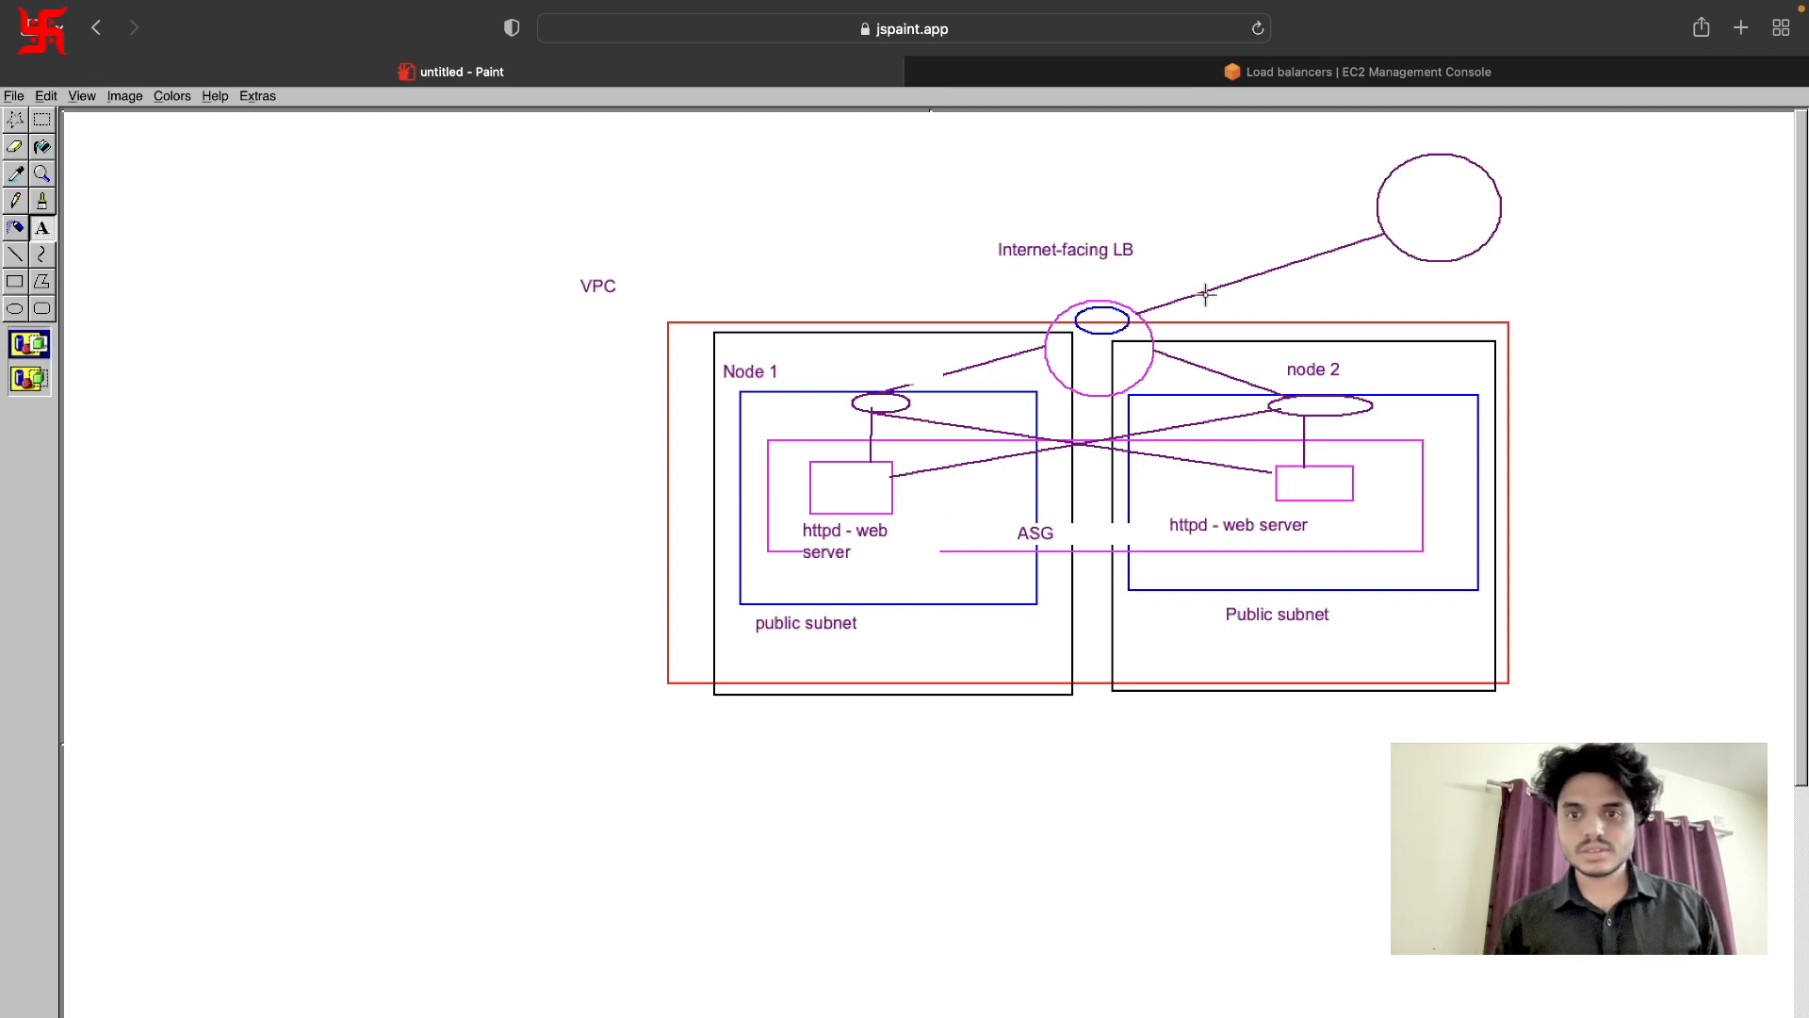
pyautogui.moveTo(1204, 294); pyautogui.dragTo(1325, 321)
pyautogui.write('Lis')
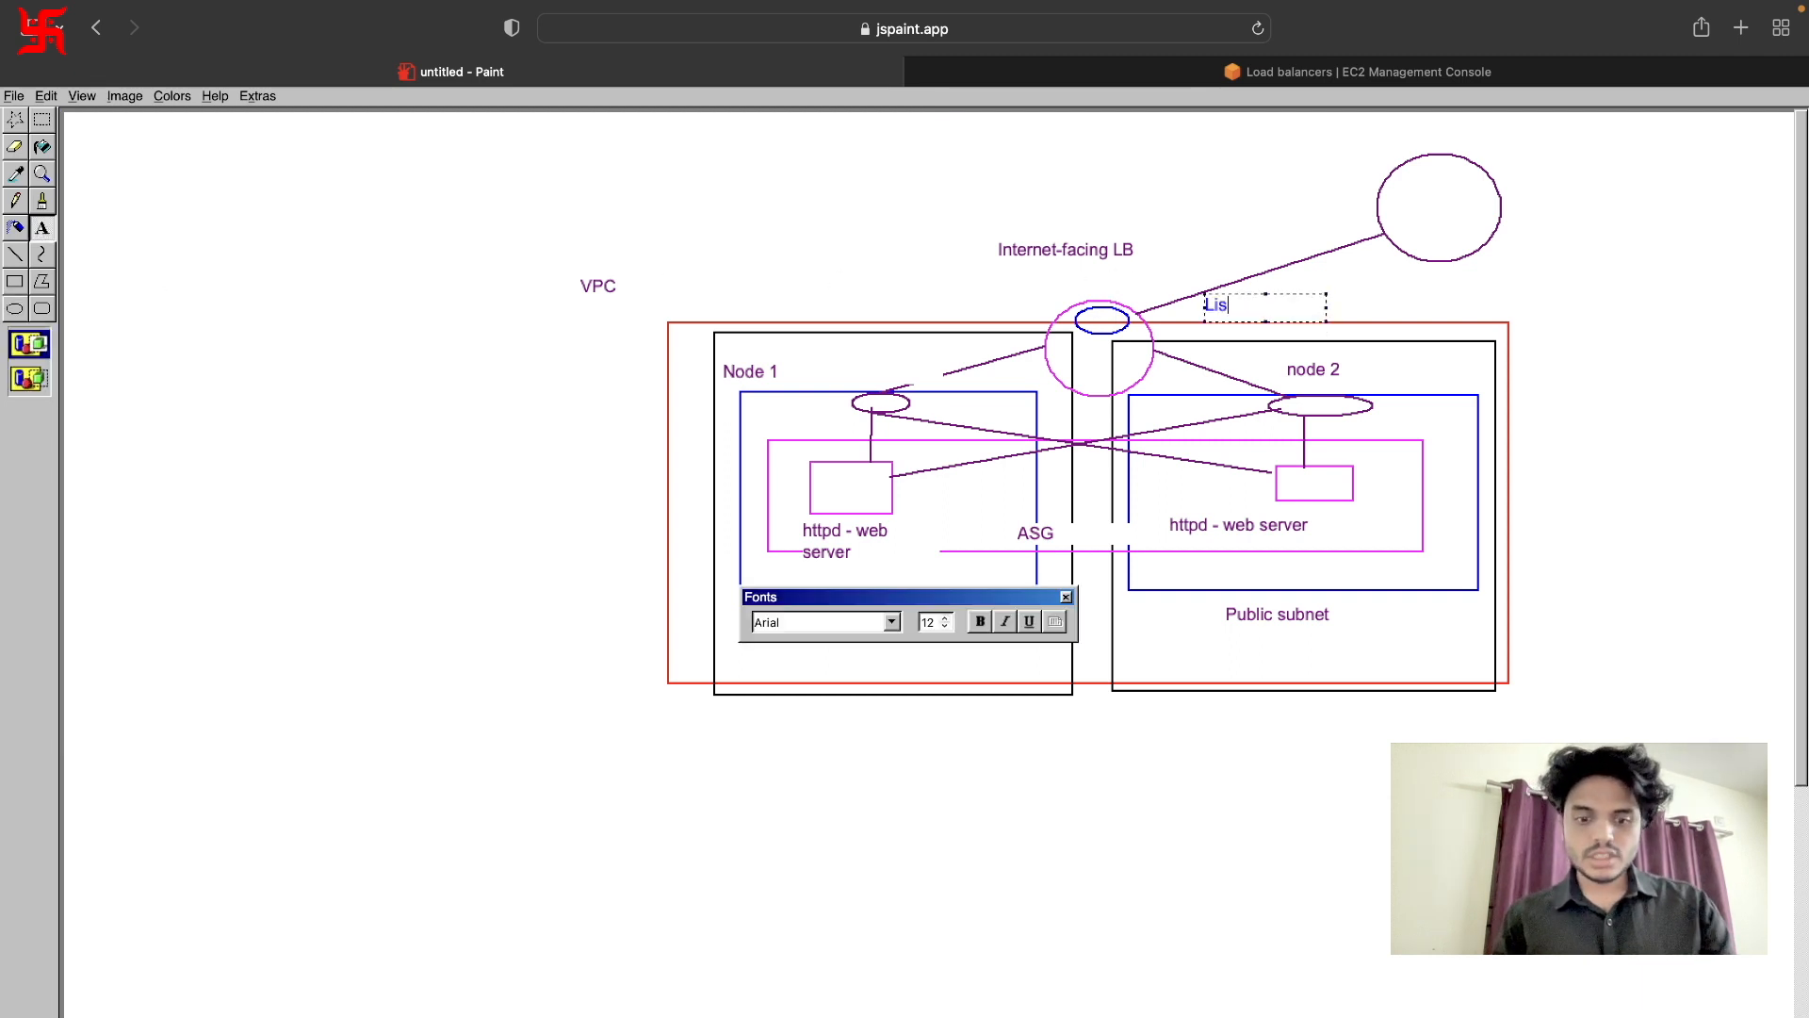
pyautogui.write('teners')
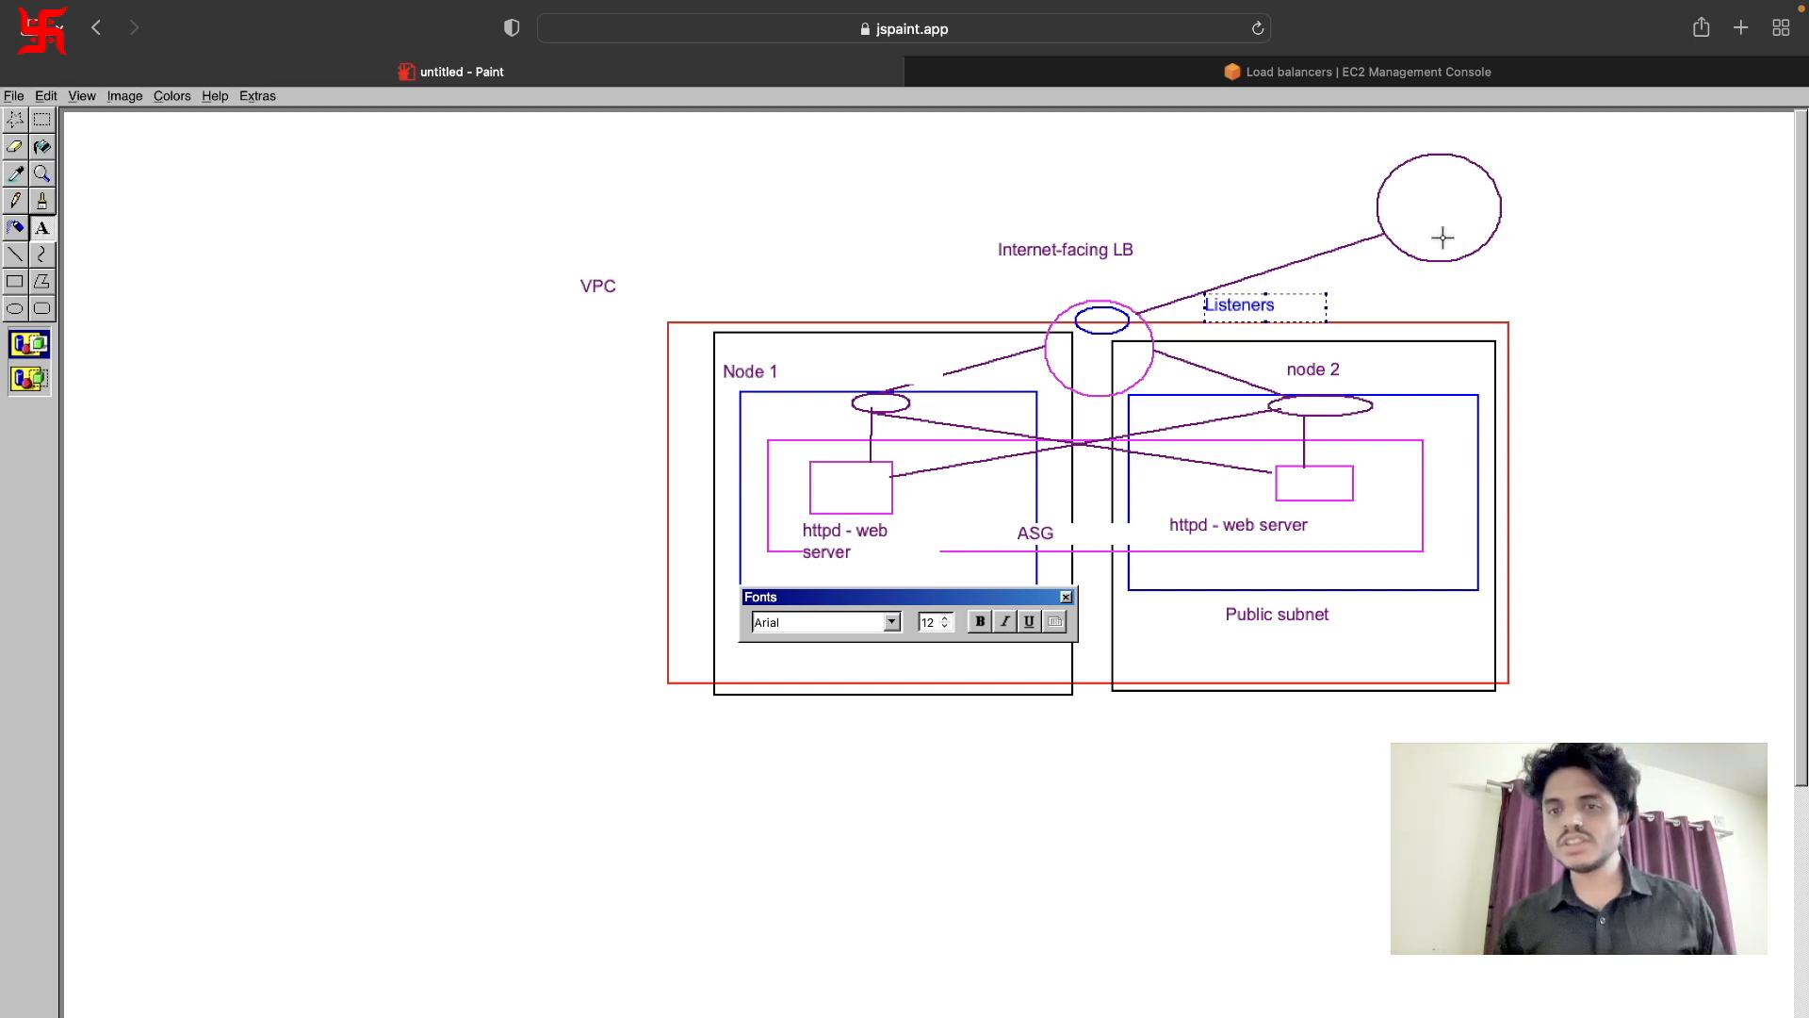
pyautogui.click(1172, 336)
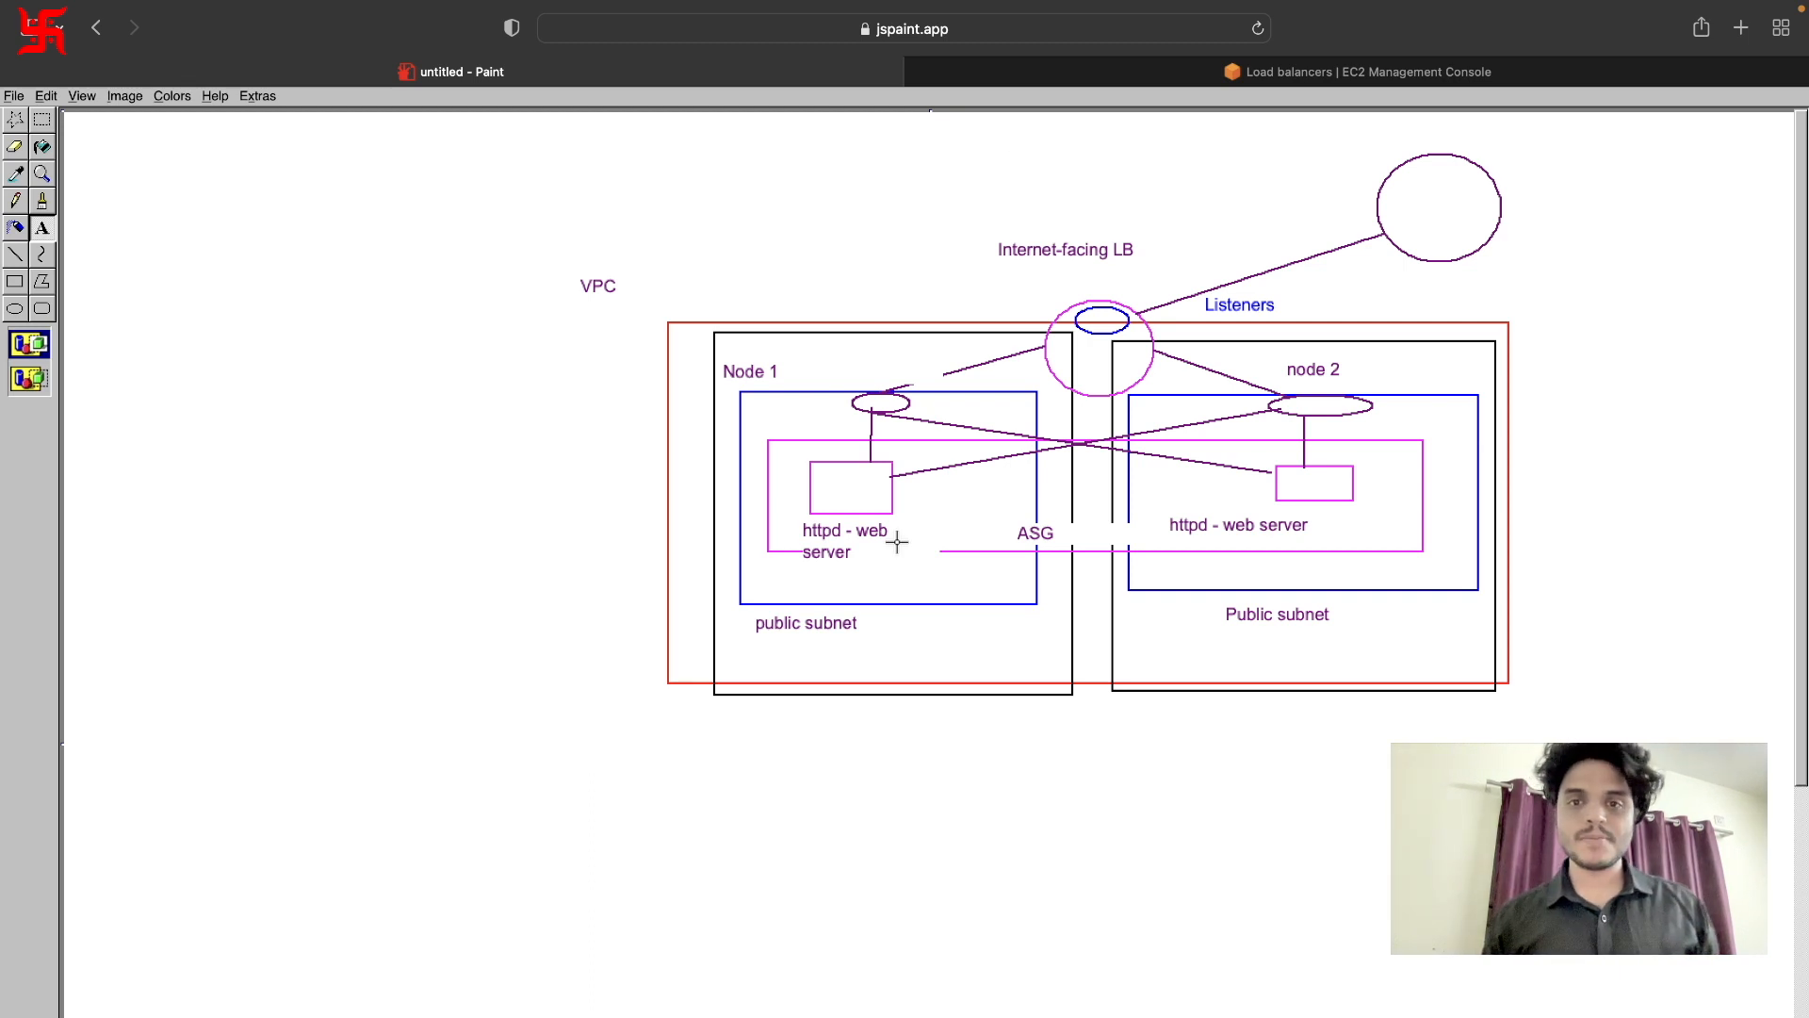
# In the EC2 console, try port 8080 for the HTTP listener, restore port 80, and check the target group choices.
pyautogui.click(1092, 72)
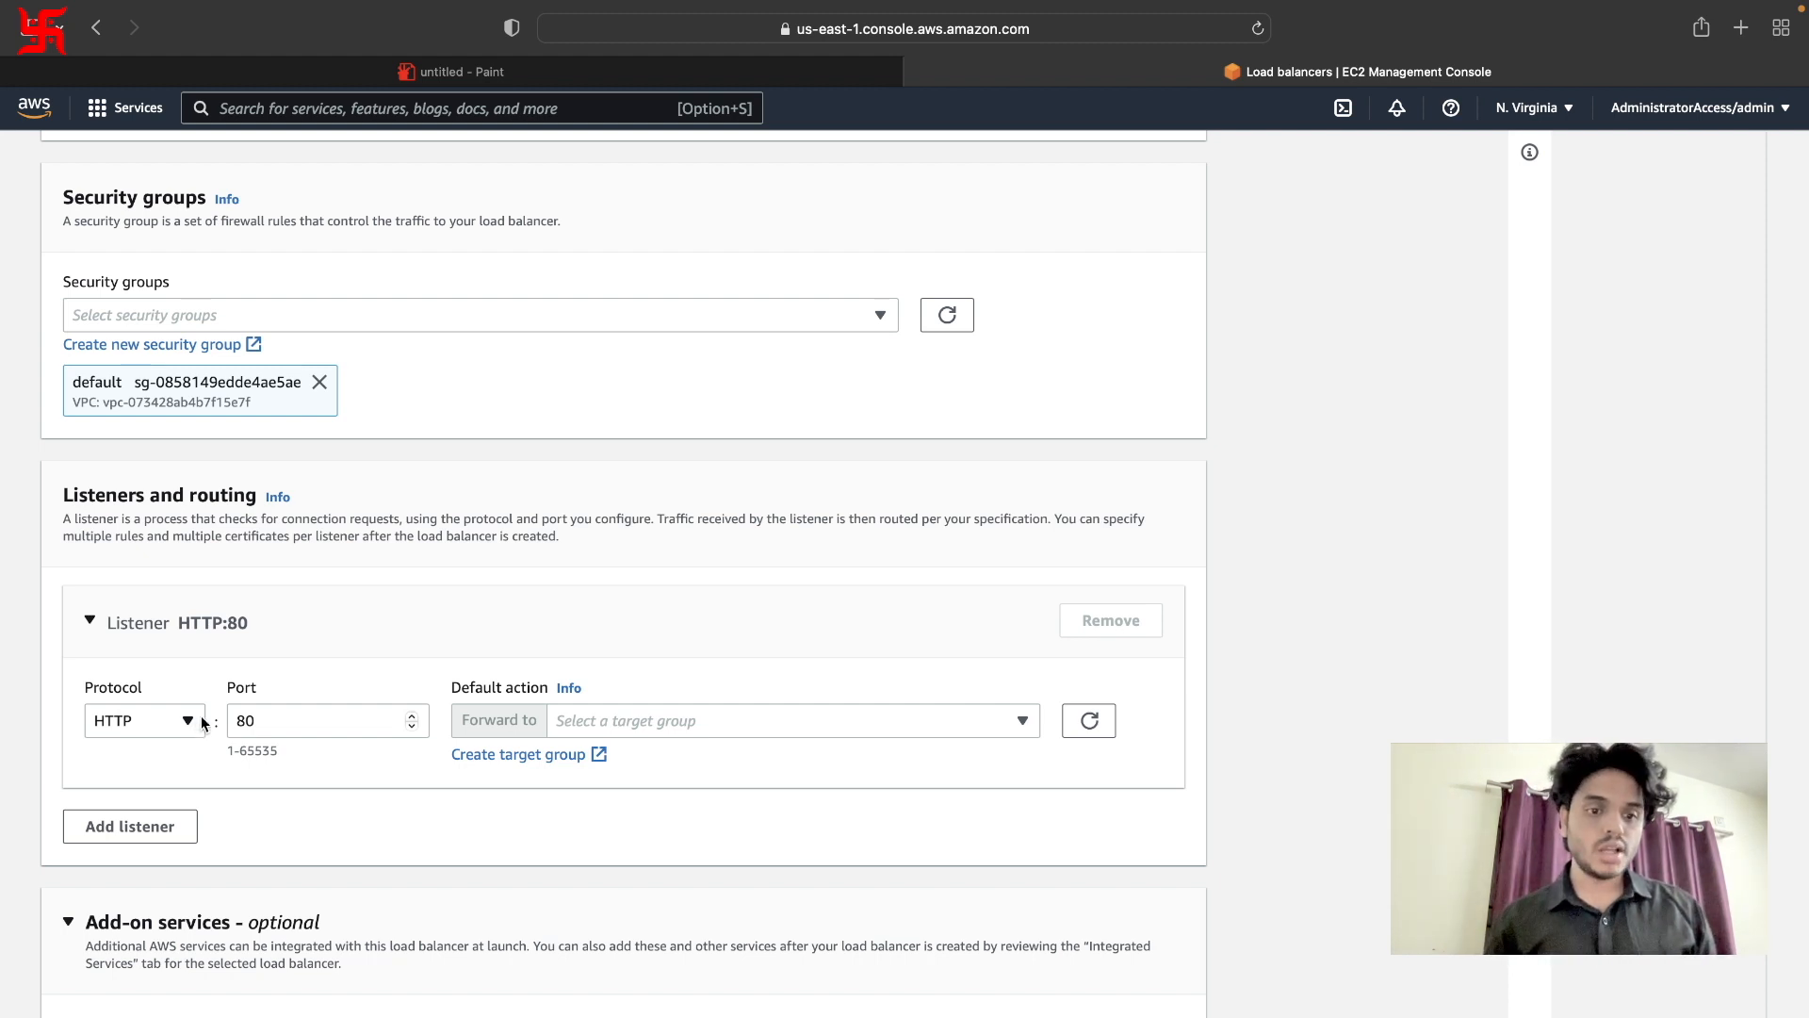
pyautogui.click(270, 724)
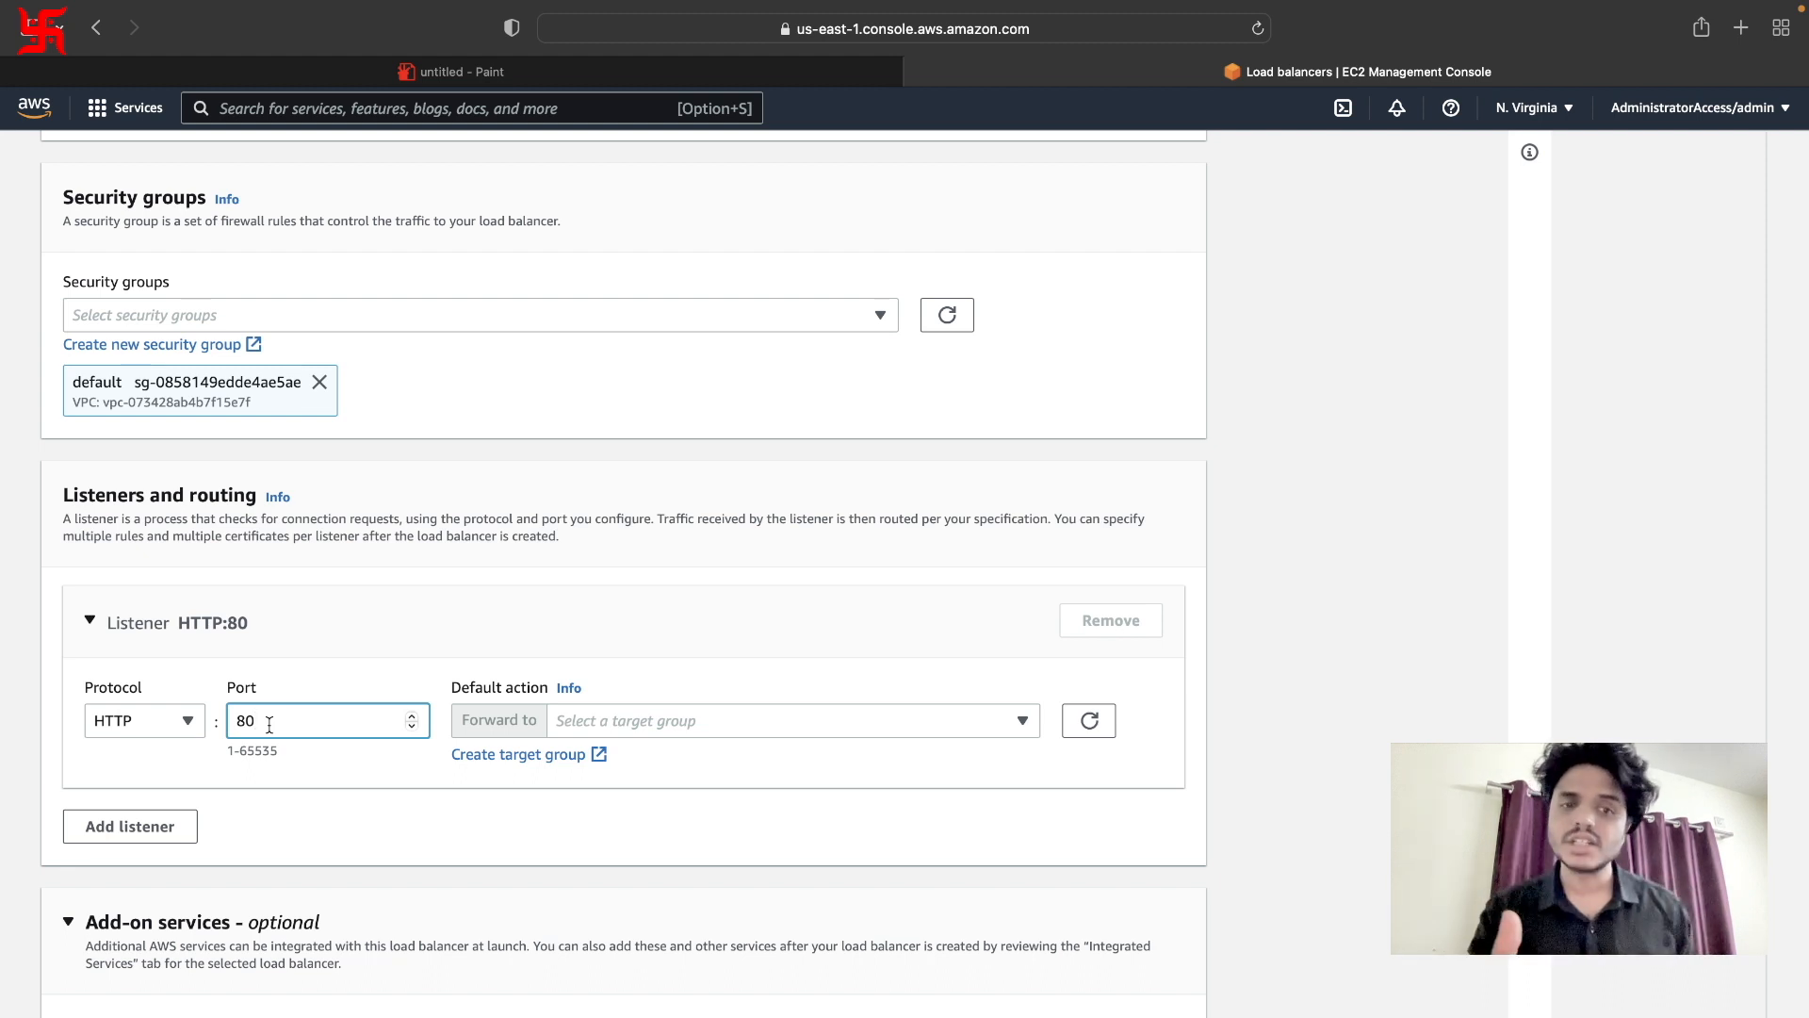
pyautogui.write('808')
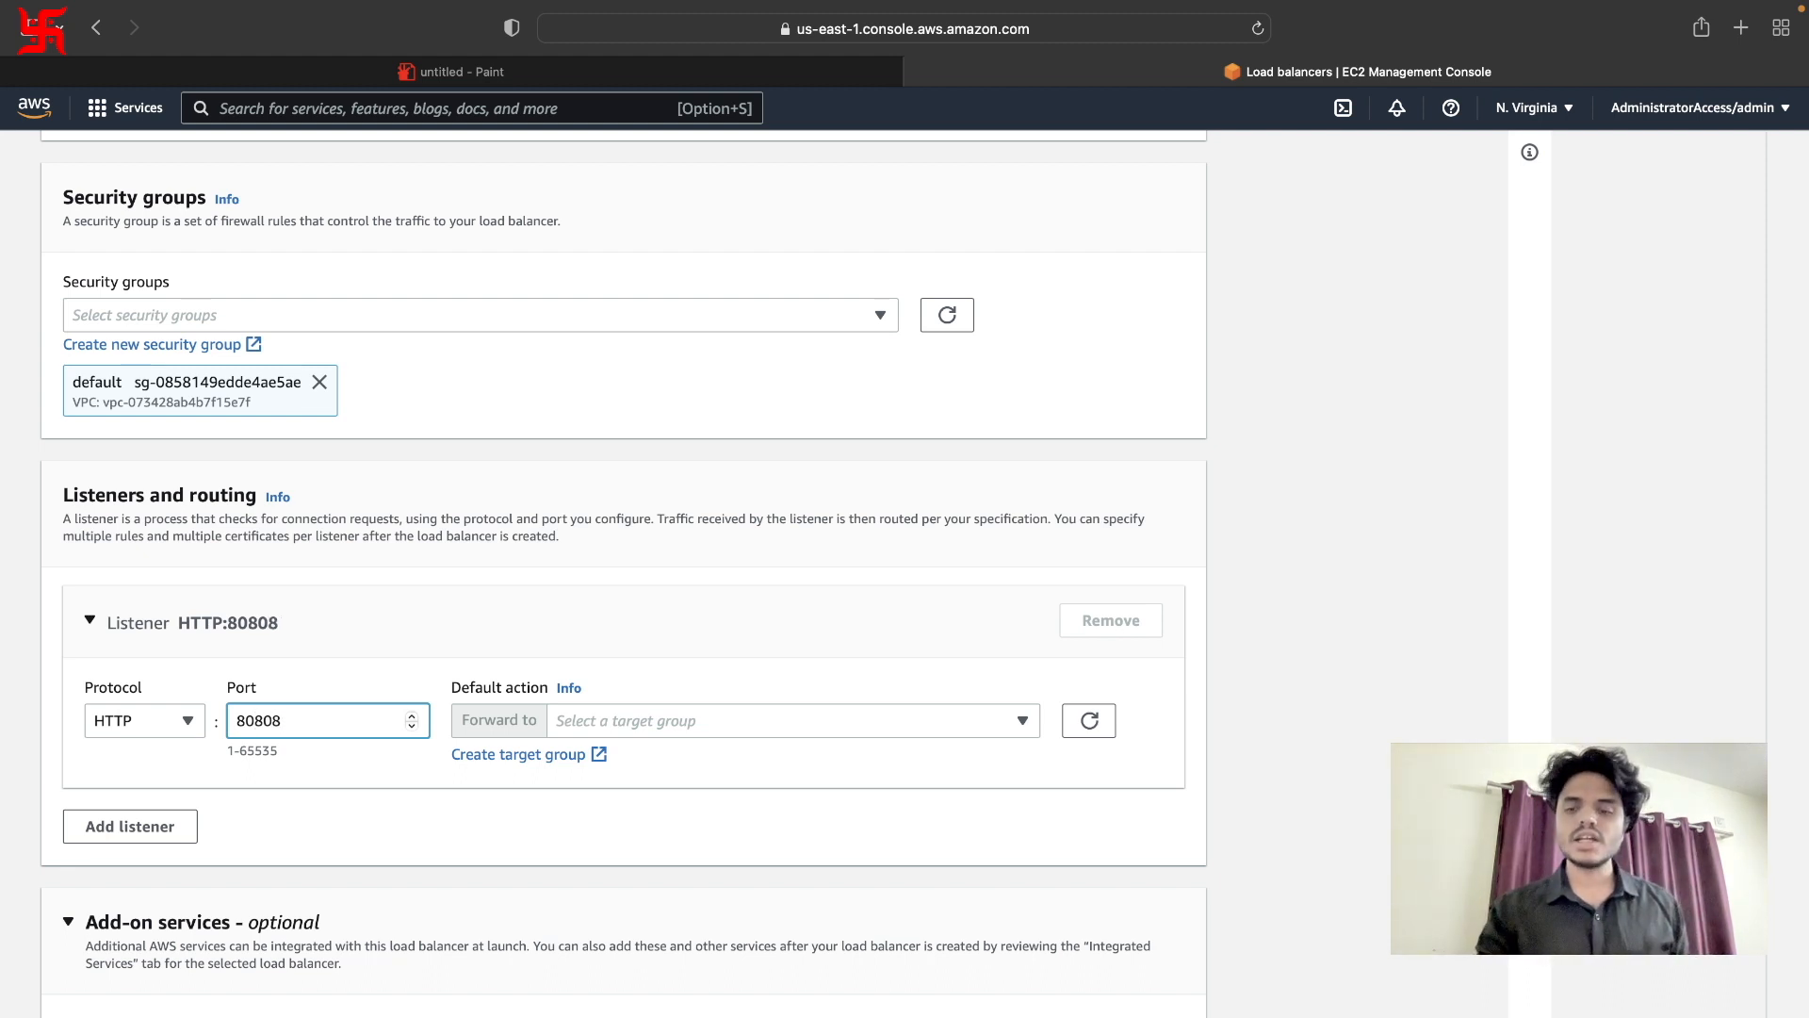
pyautogui.press('BackSpace')
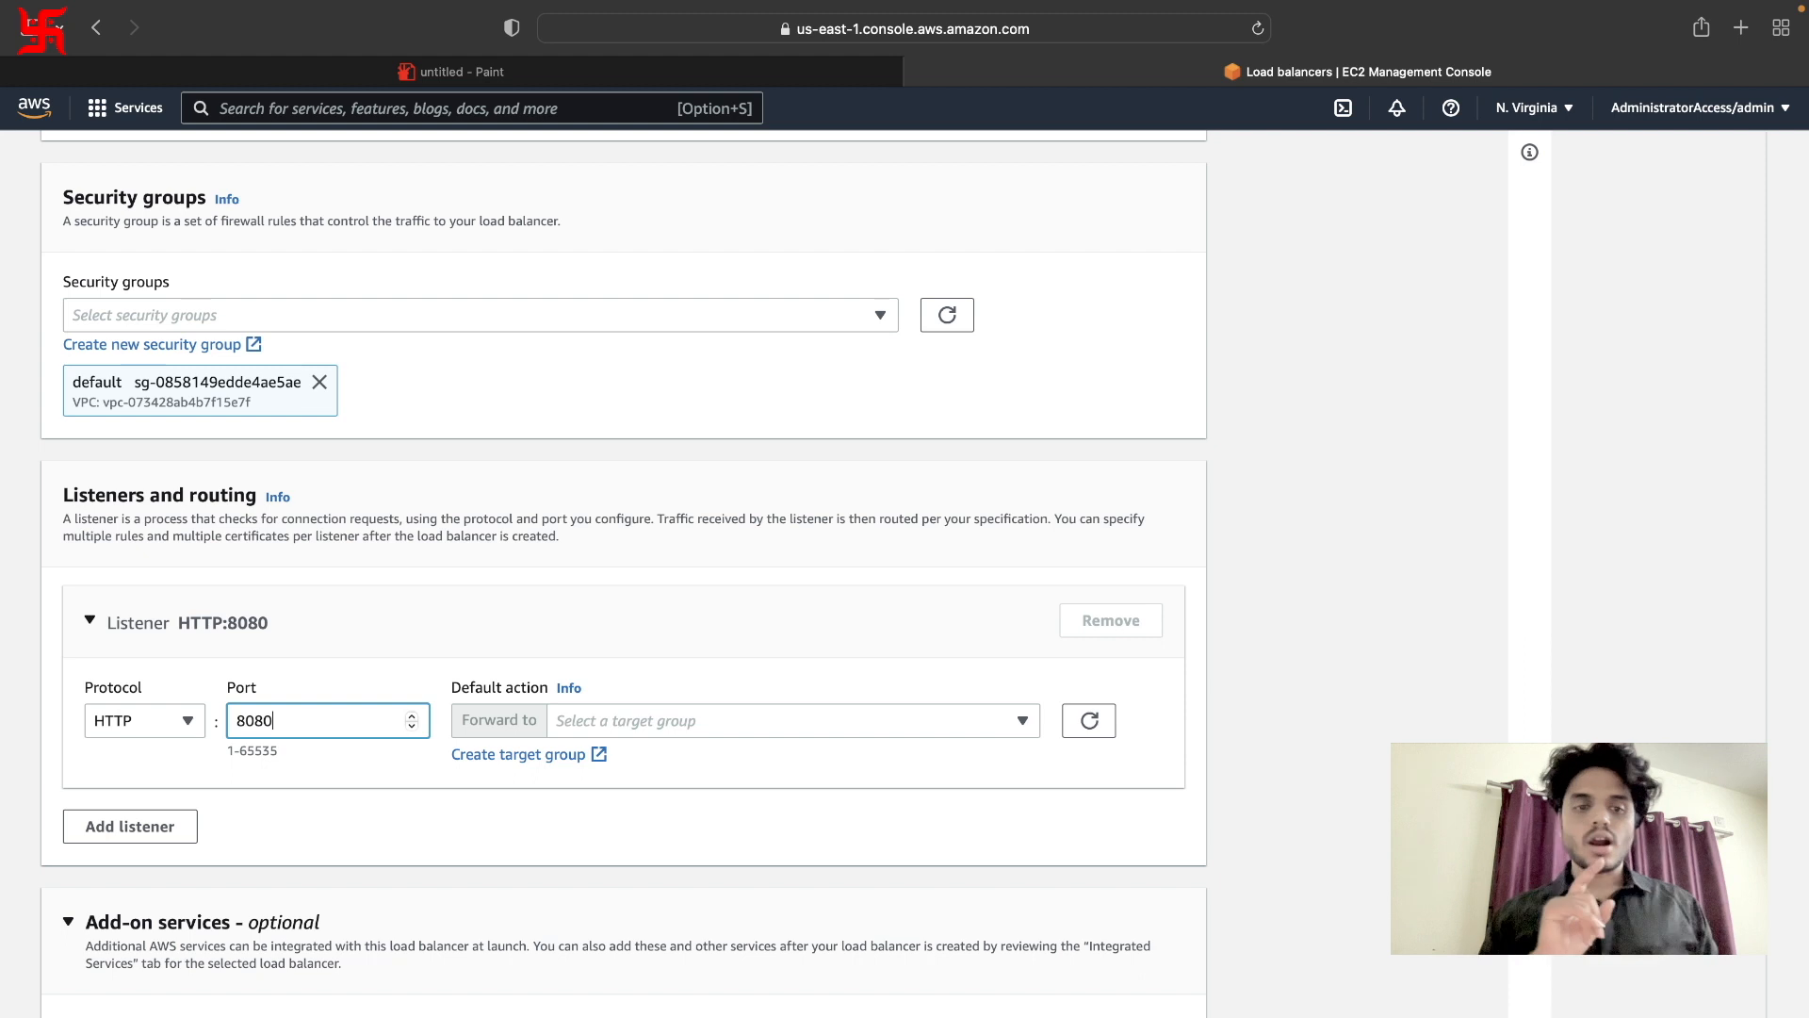
pyautogui.press('BackSpace')
pyautogui.press('BackSpace')
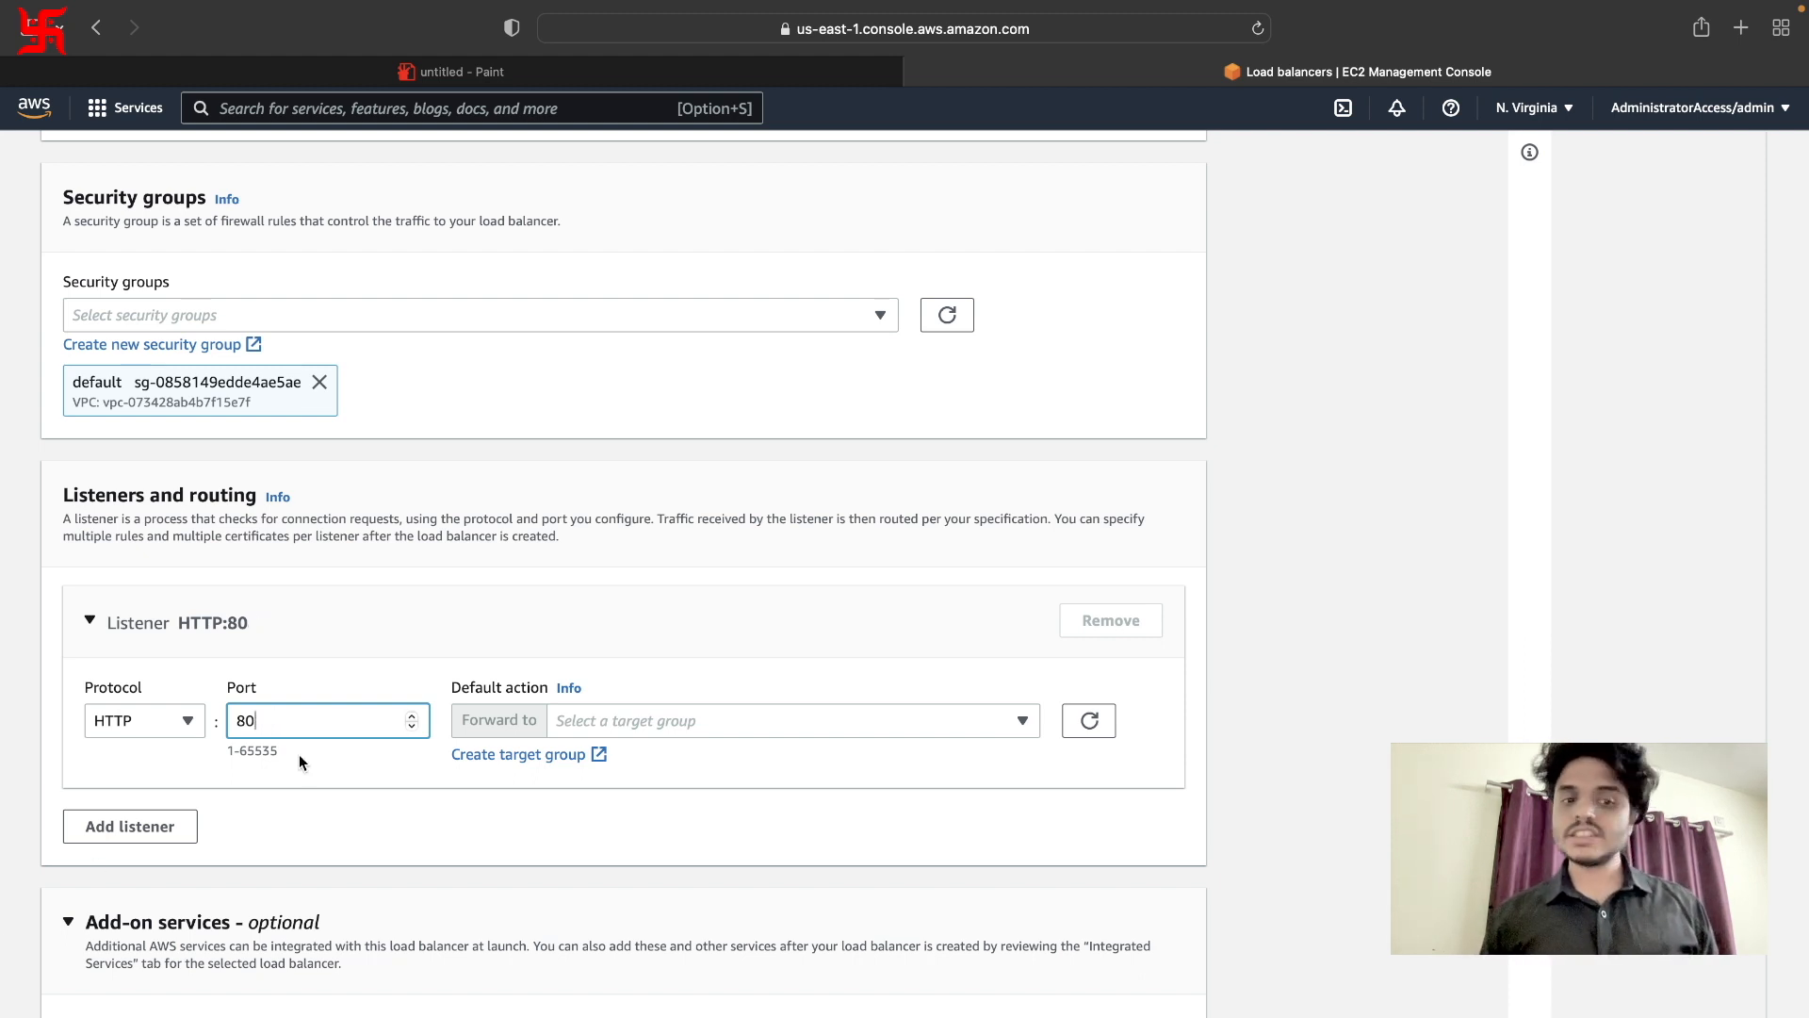
pyautogui.click(715, 718)
pyautogui.click(670, 834)
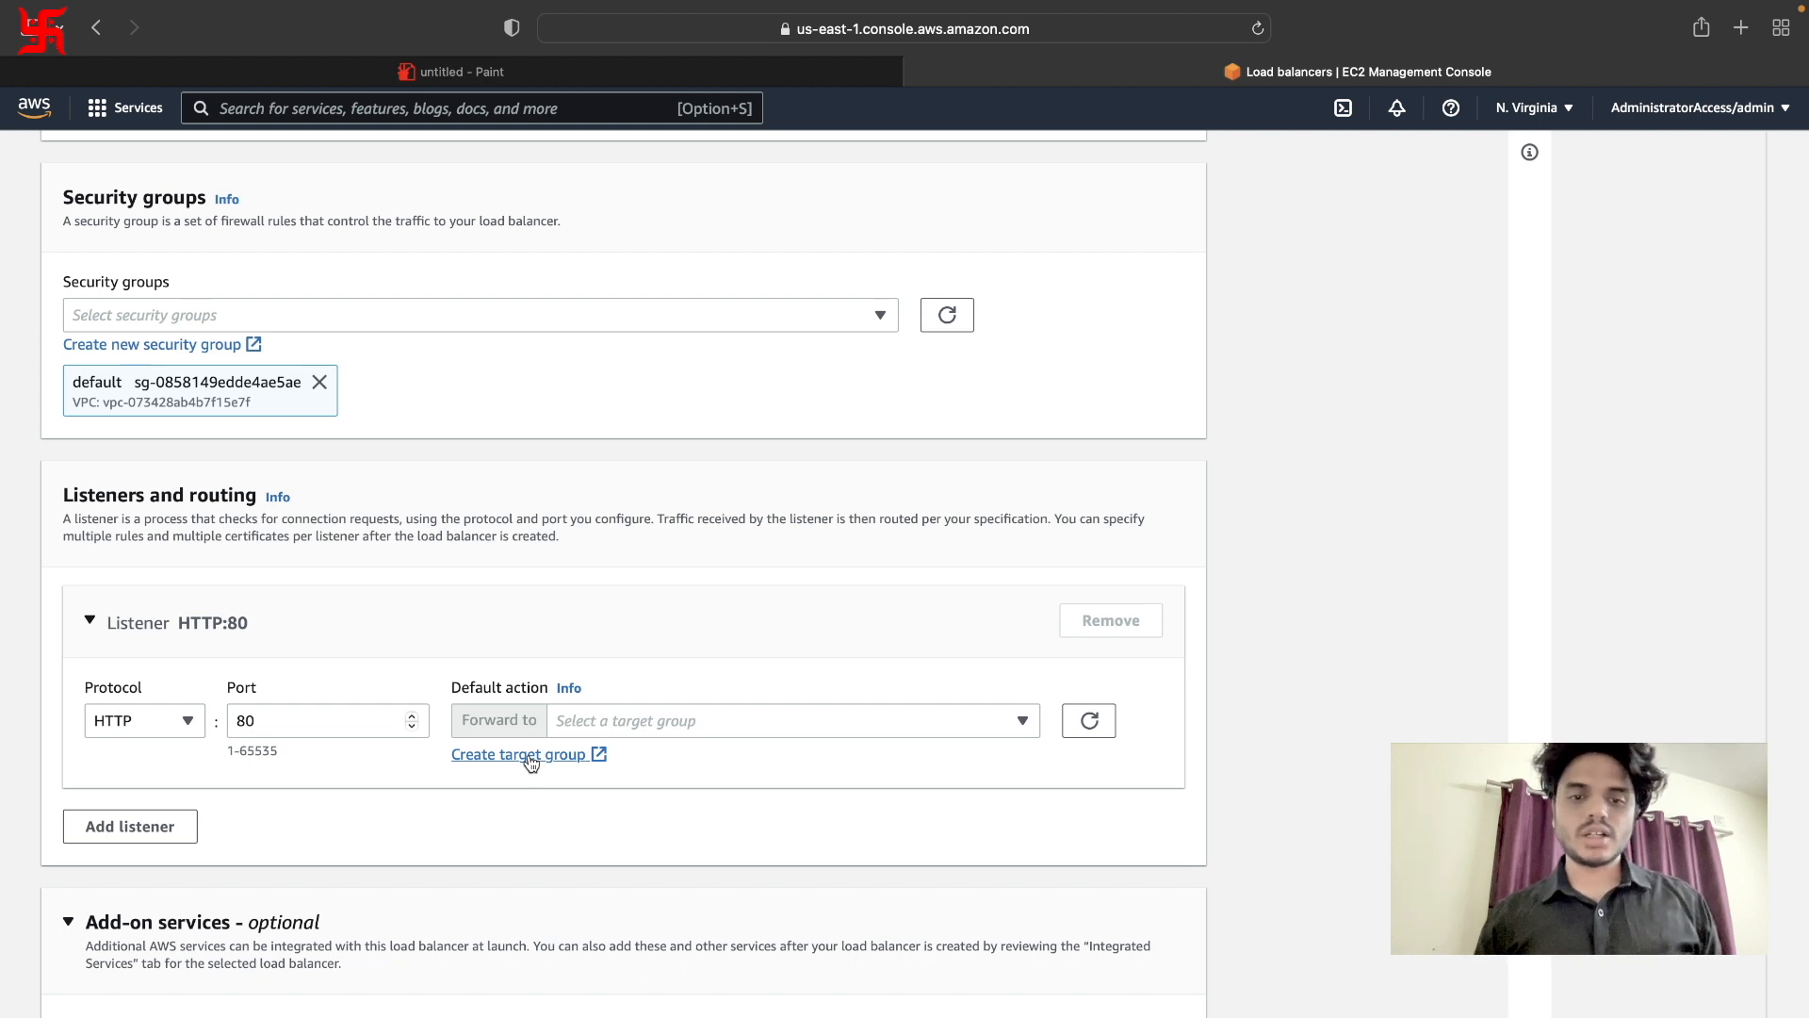
# In the Paint diagram, draw a large blue rectangle beside the VPC with a smaller one inside, and start a line from the inner one.
pyautogui.click(565, 73)
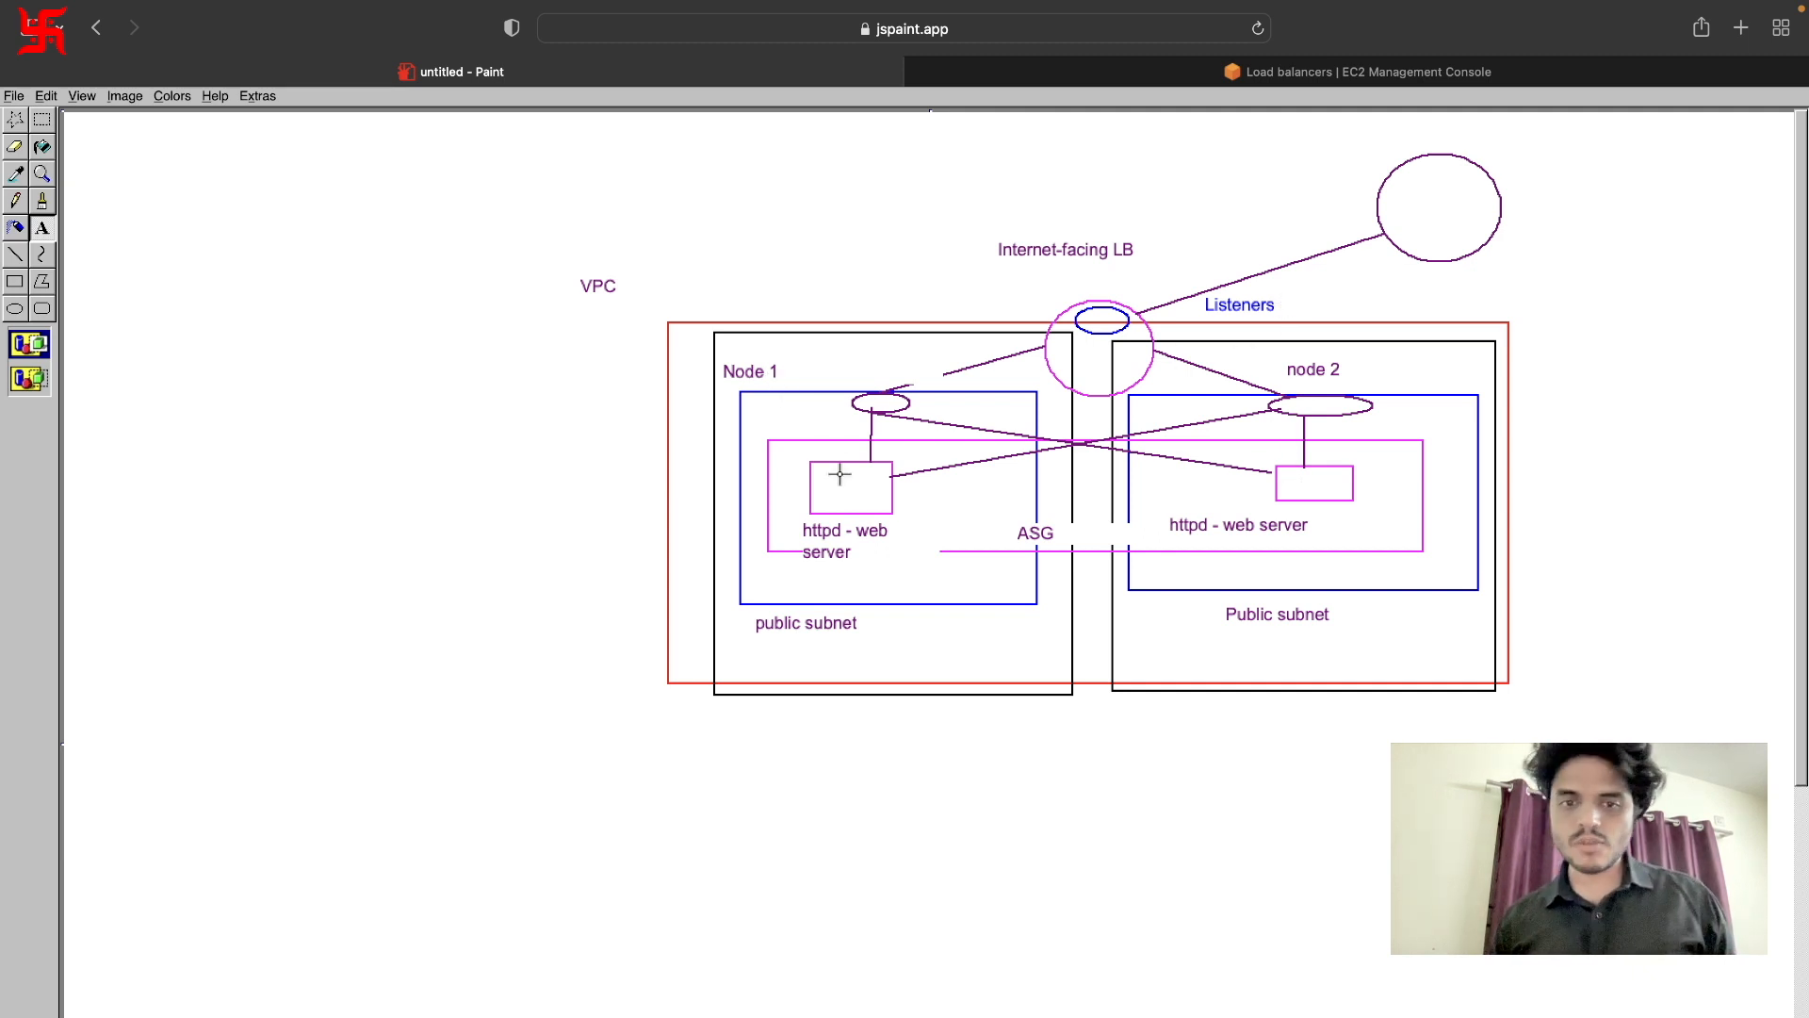
pyautogui.click(15, 282)
pyautogui.moveTo(125, 208)
pyautogui.mouseDown()
pyautogui.moveTo(246, 246)
pyautogui.moveTo(397, 349)
pyautogui.mouseUp()
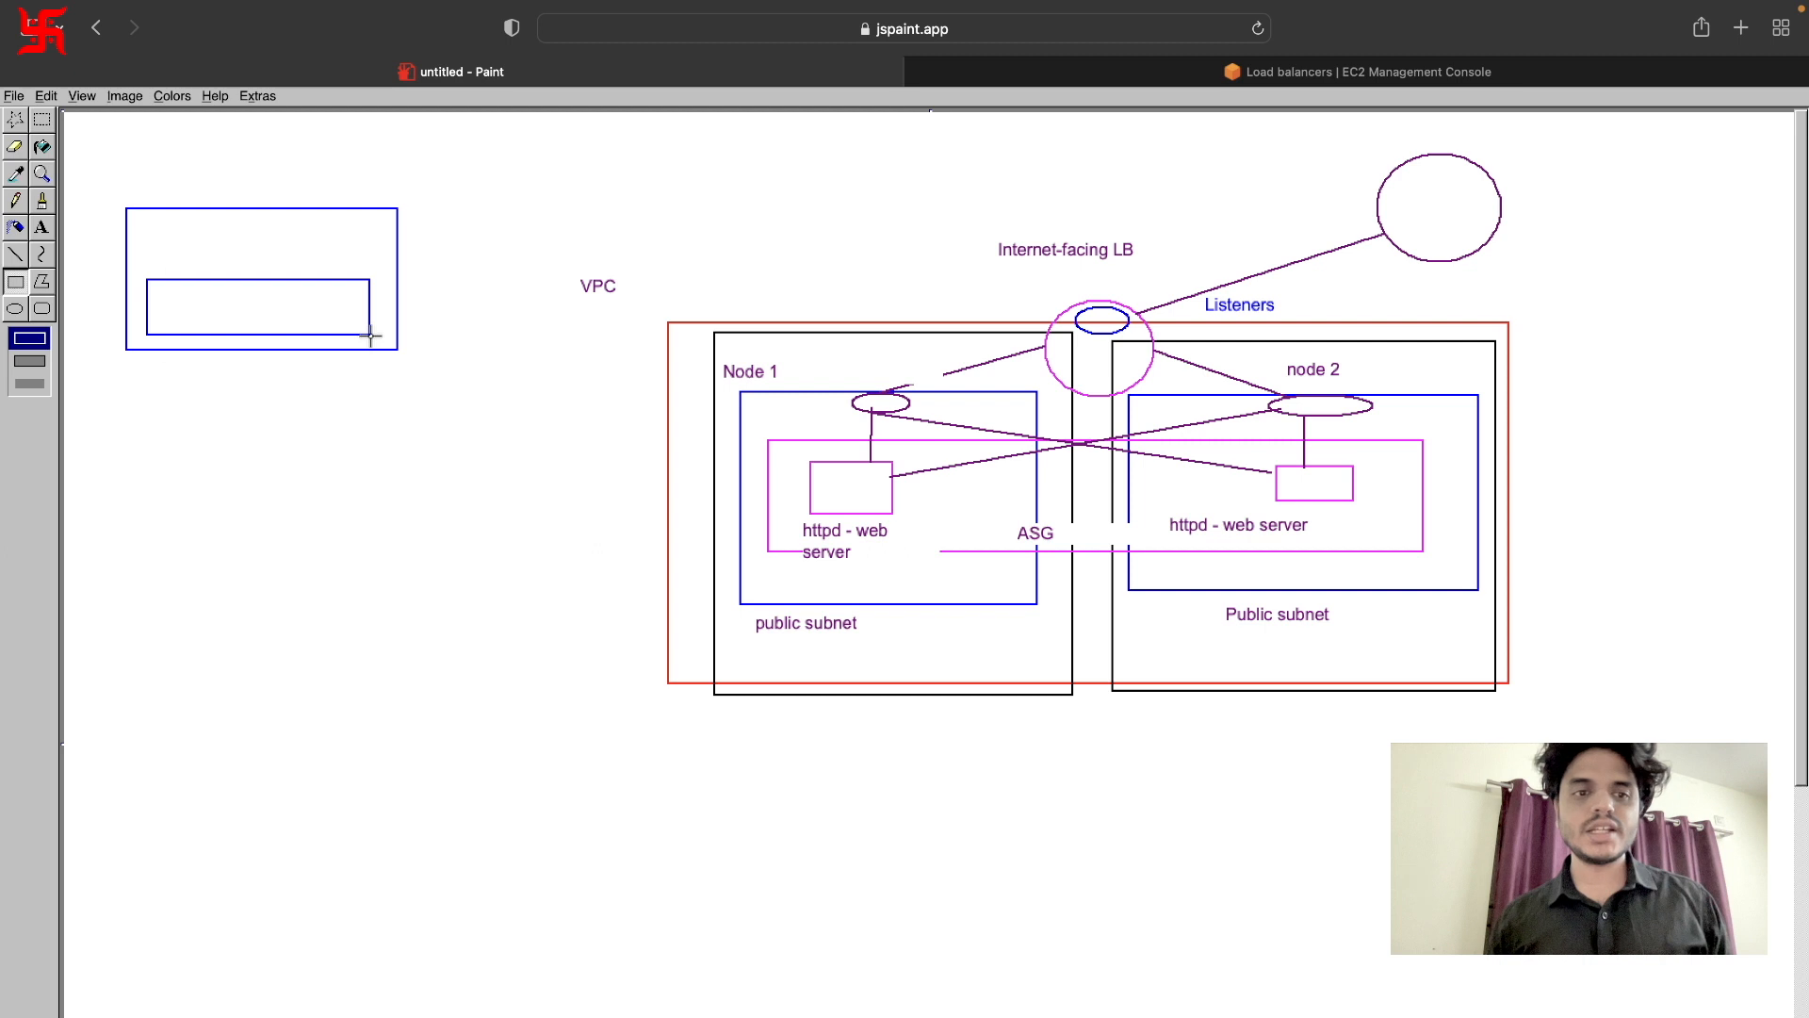
pyautogui.click(15, 254)
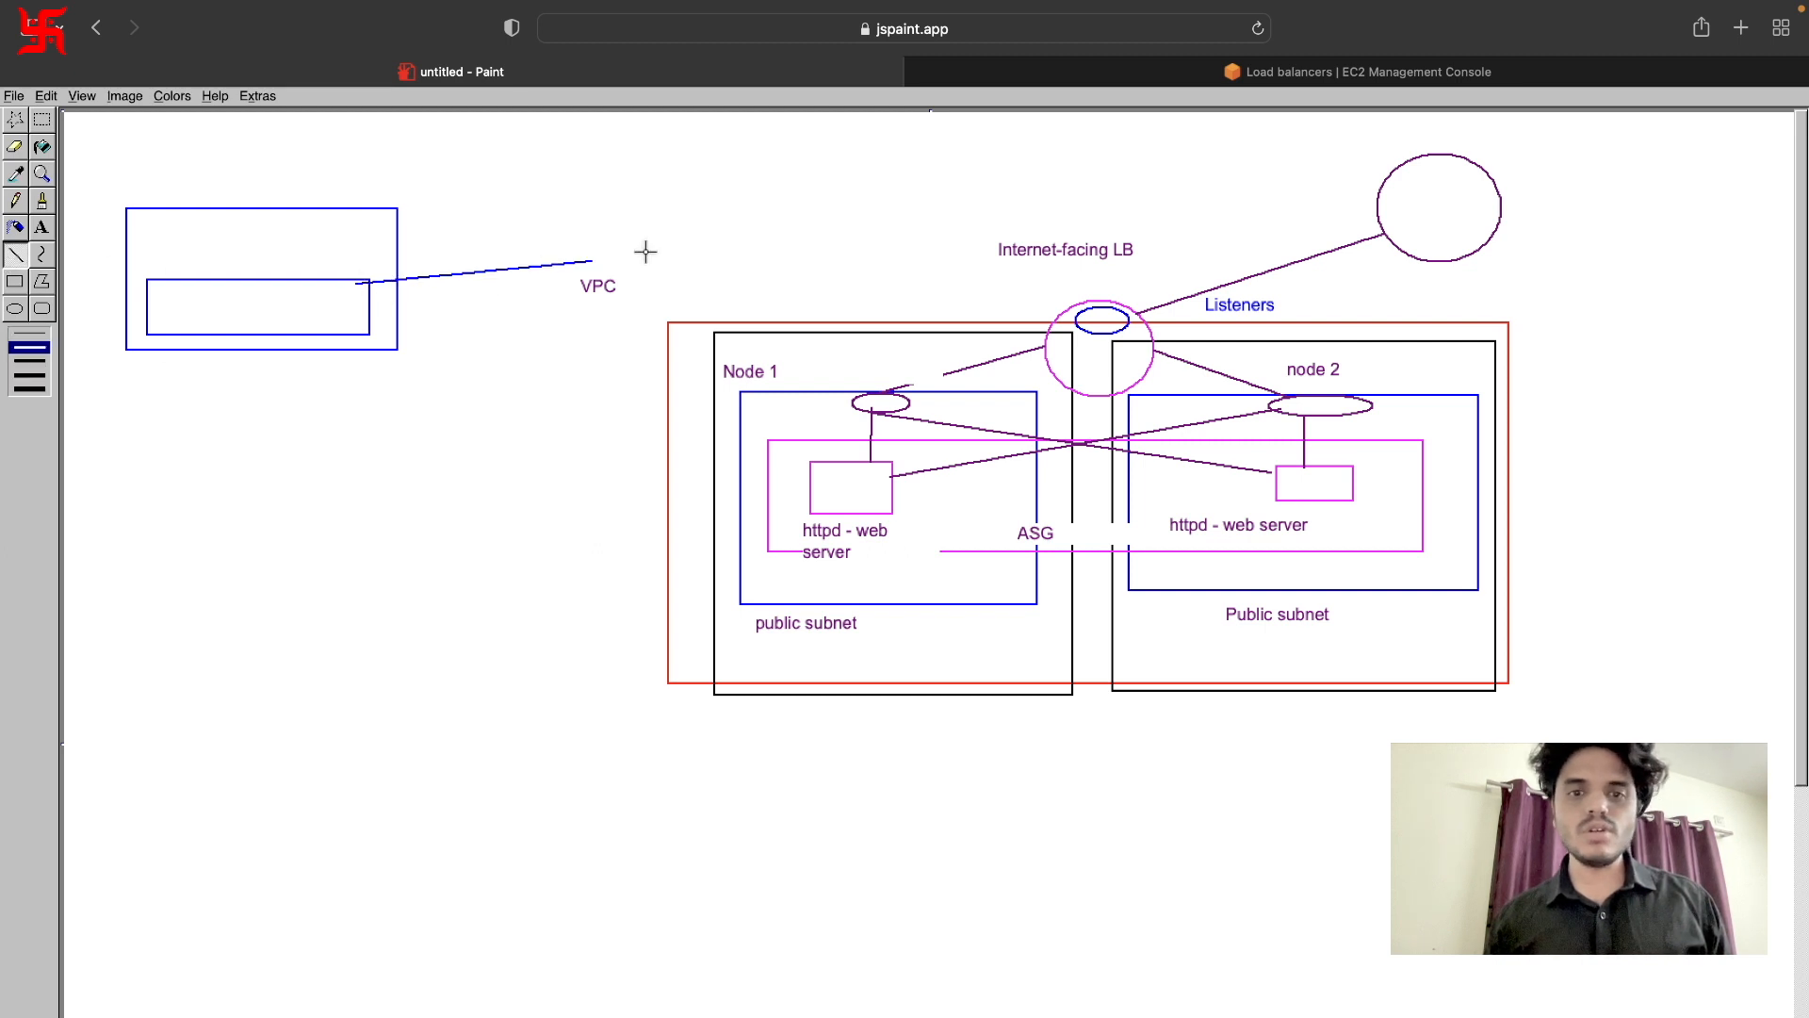
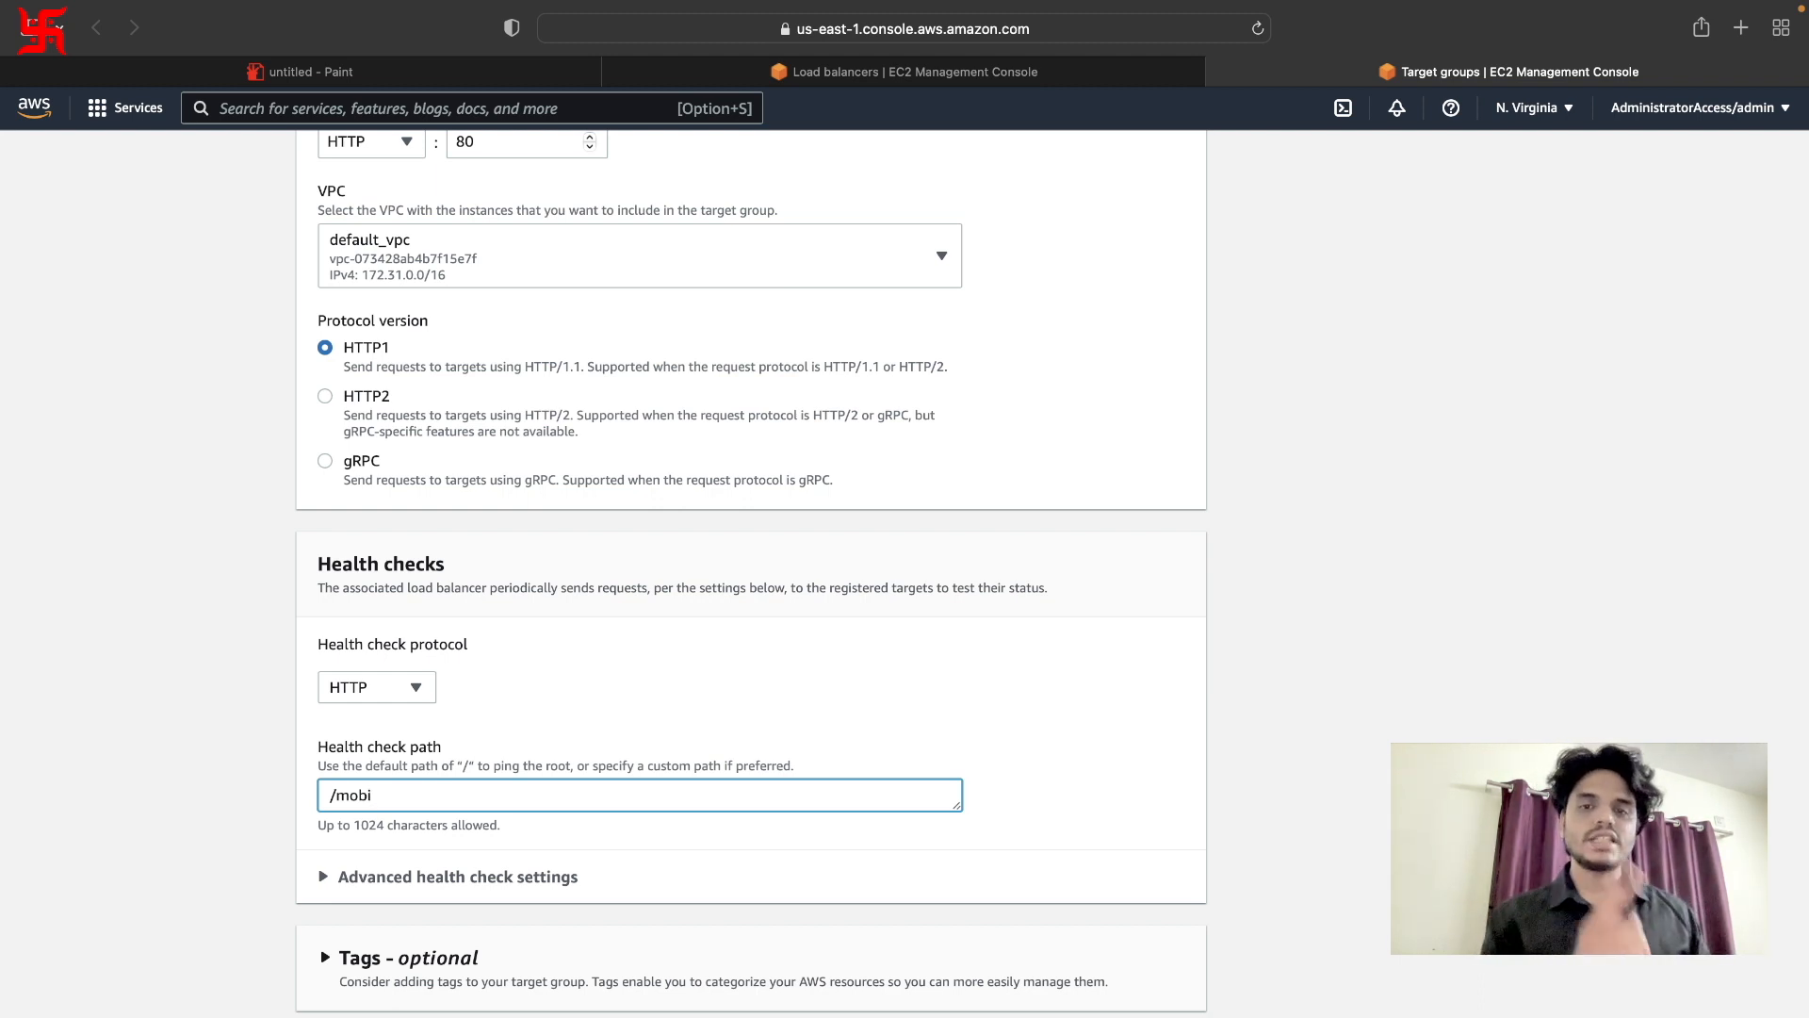
# Try /mobile as the target group's health check path, and reset it to the root path /.
pyautogui.write('le')
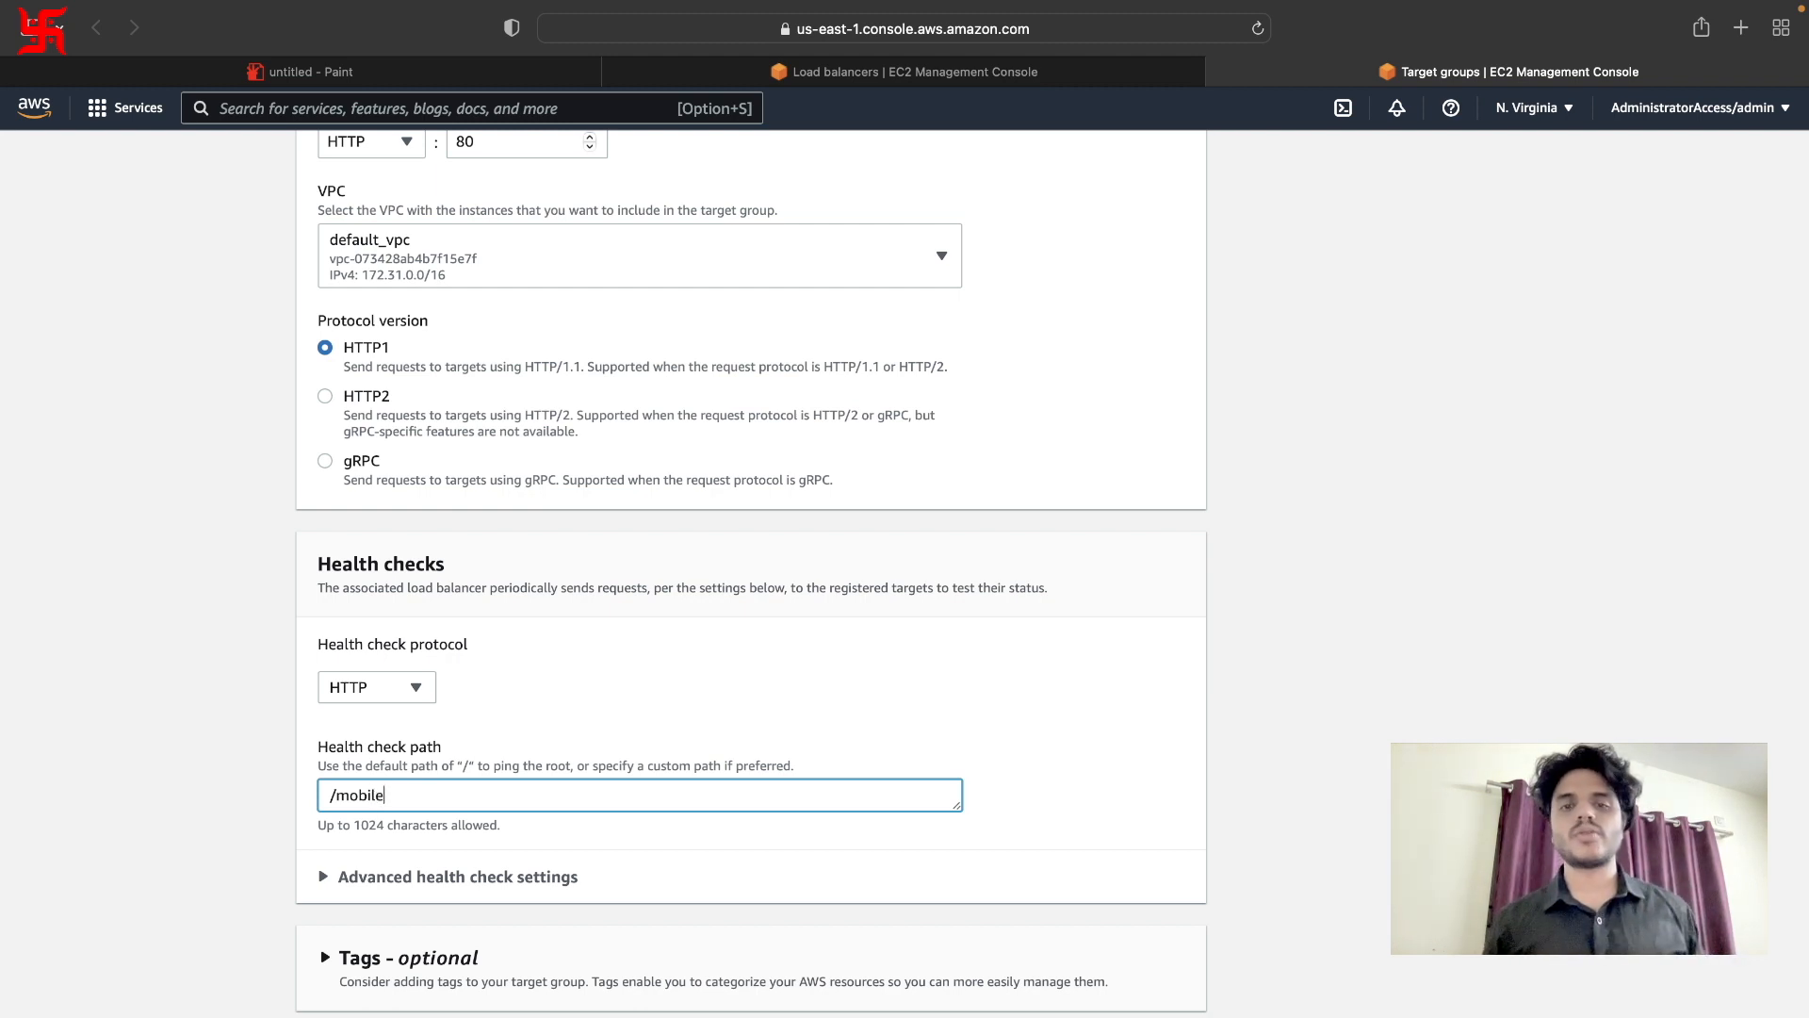
pyautogui.press('BackSpace')
pyautogui.press('BackSpace')
pyautogui.press('BackSpace')
pyautogui.press('BackSpace')
pyautogui.press('BackSpace')
pyautogui.press('BackSpace')
pyautogui.press('BackSpace')
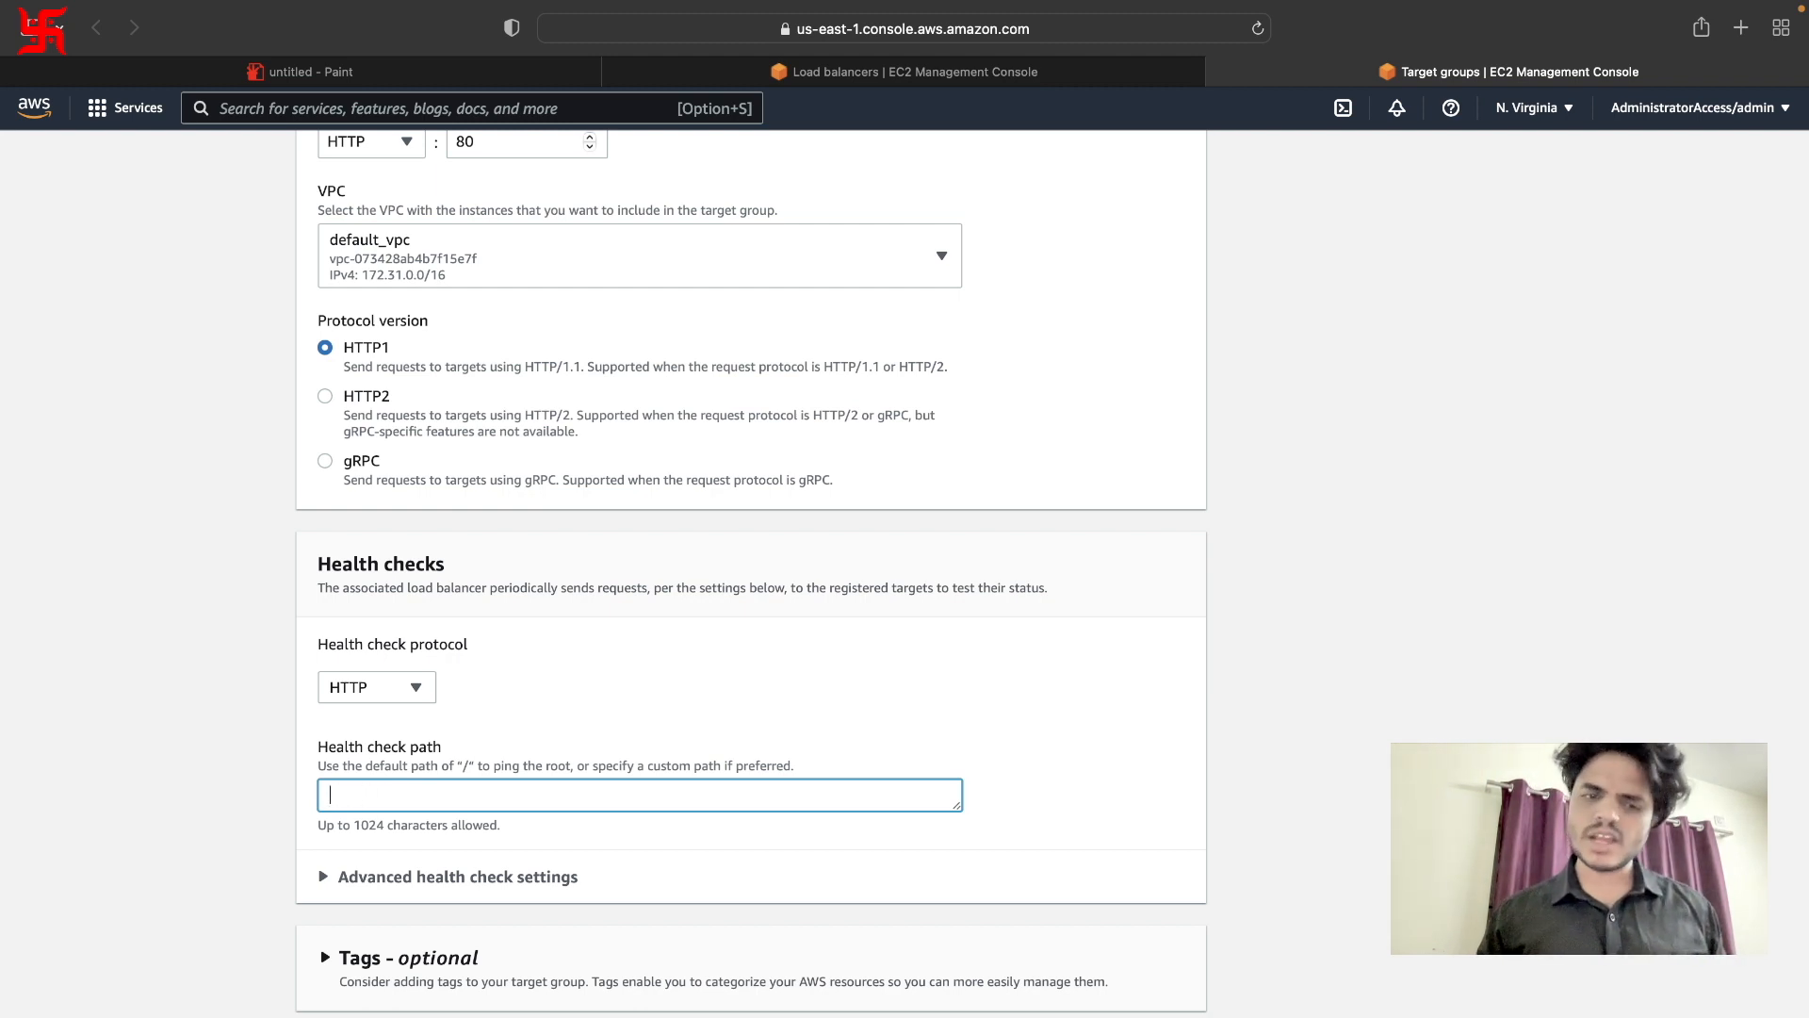
pyautogui.write('/')
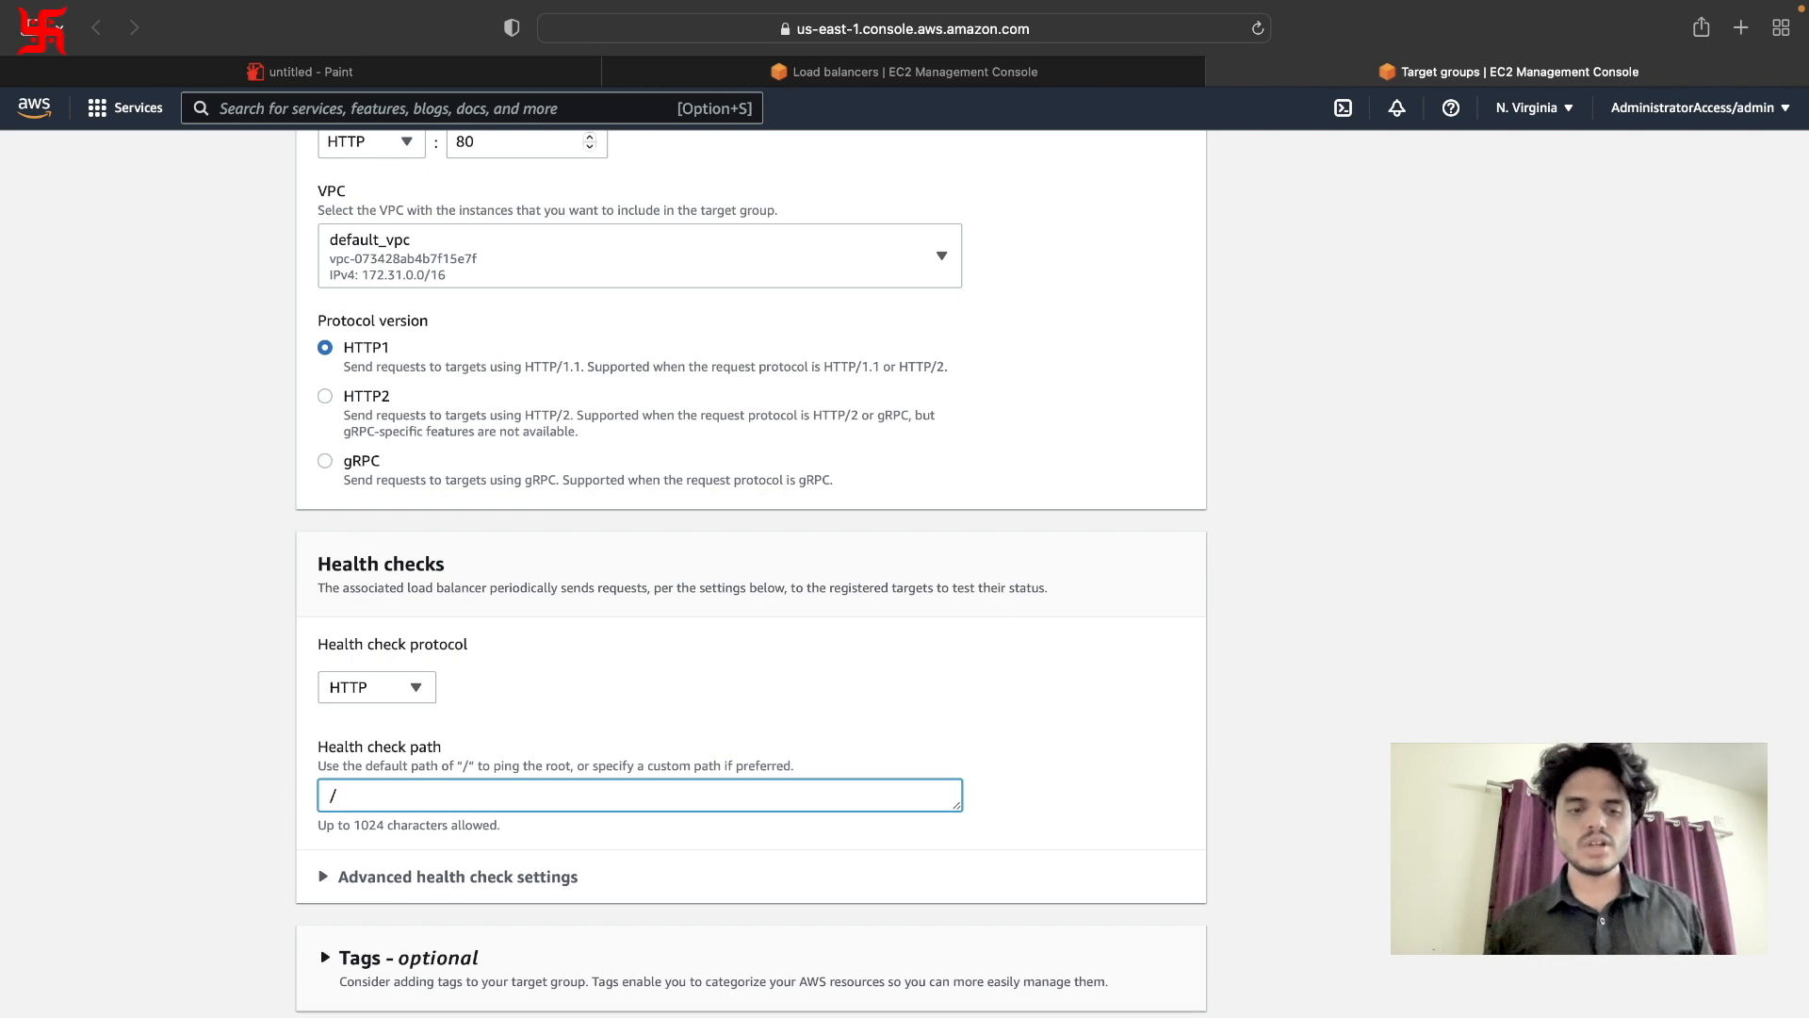
# Expand and review the advanced health check settings, including the interval description, and continue to target registration.
pyautogui.click(398, 877)
pyautogui.scroll(-7, 398, 876)
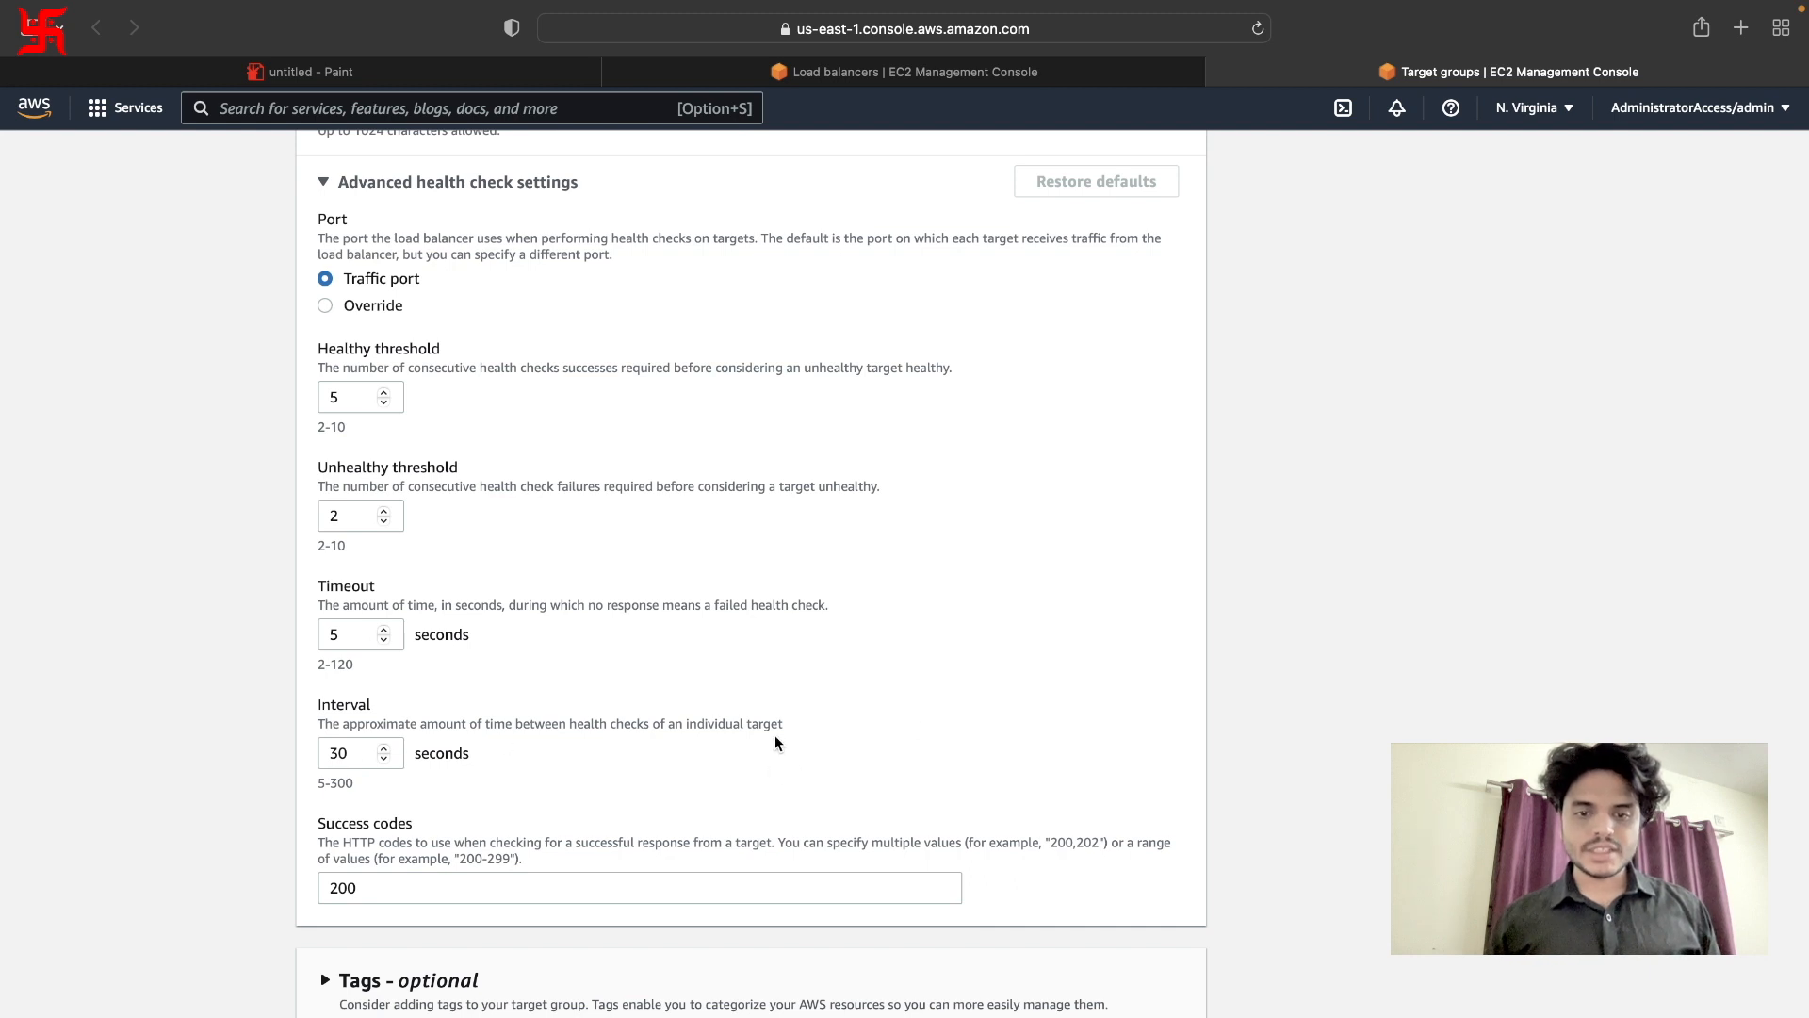
pyautogui.moveTo(790, 722); pyautogui.dragTo(363, 723)
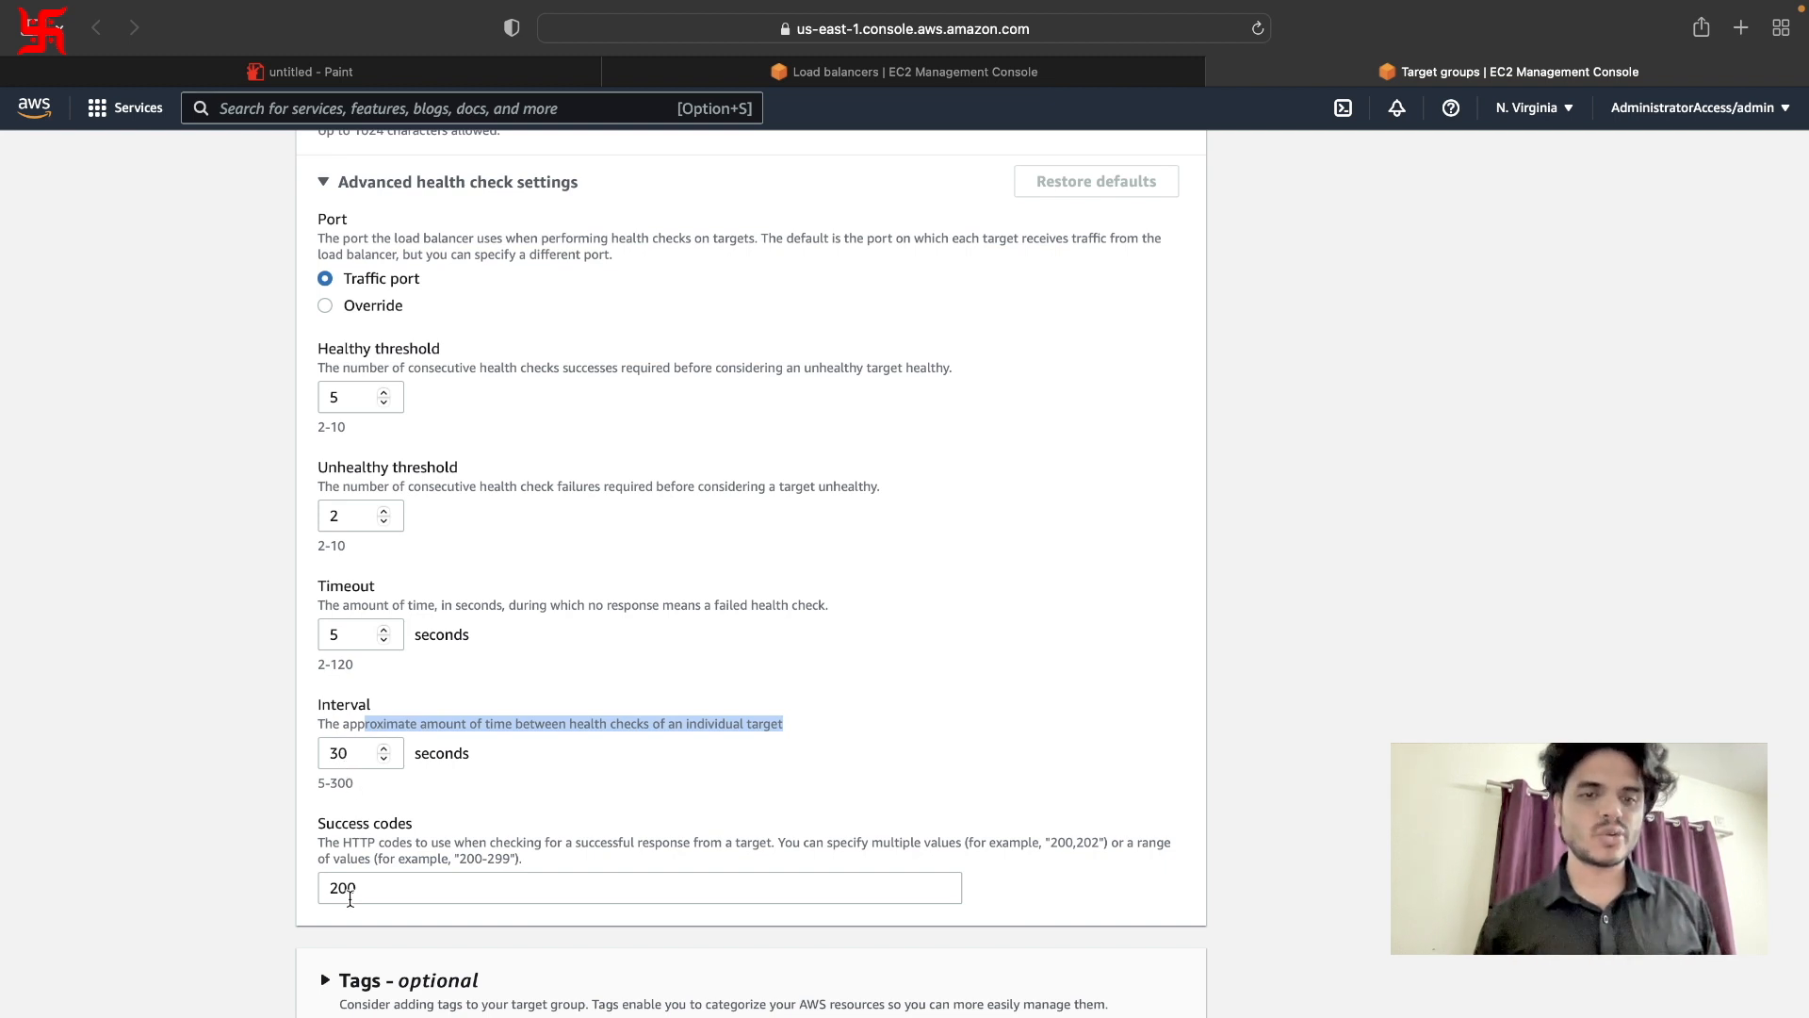
pyautogui.scroll(-1, 598, 657)
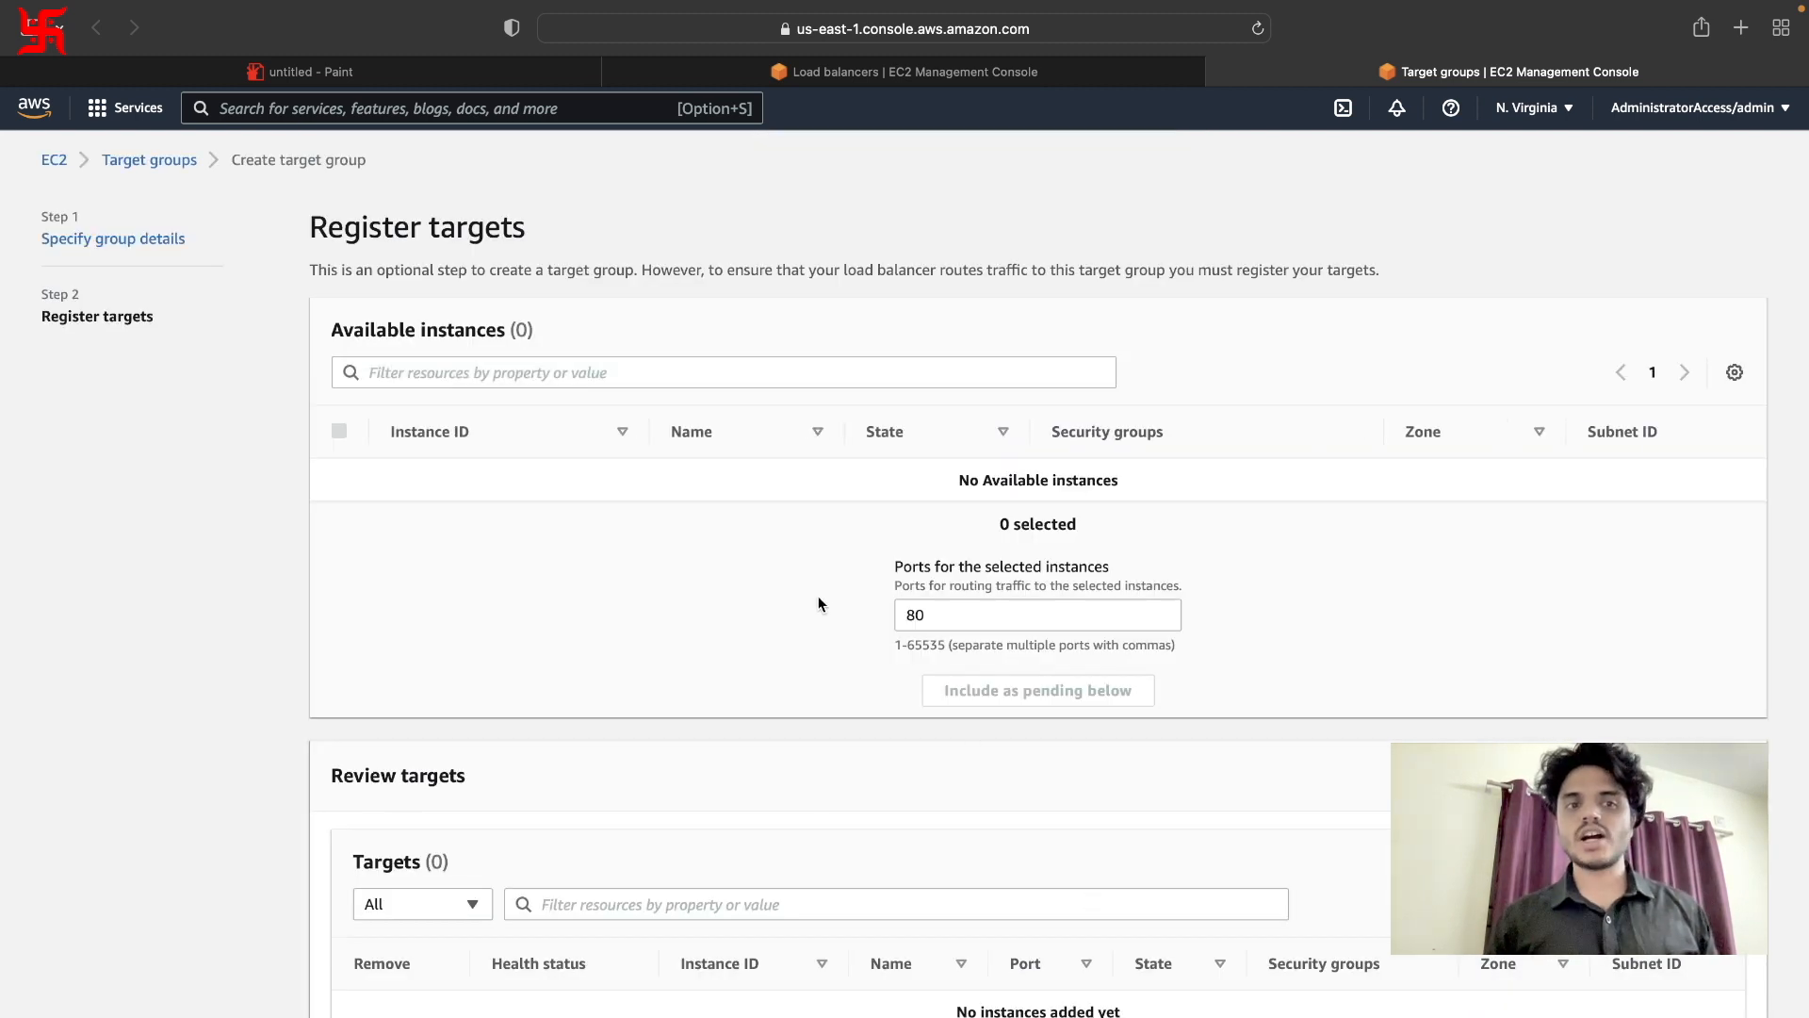
# Check the target group in the Paint diagram, and create the httpd-tg target group without registering any instances.
pyautogui.moveTo(285, 160); pyautogui.dragTo(361, 163)
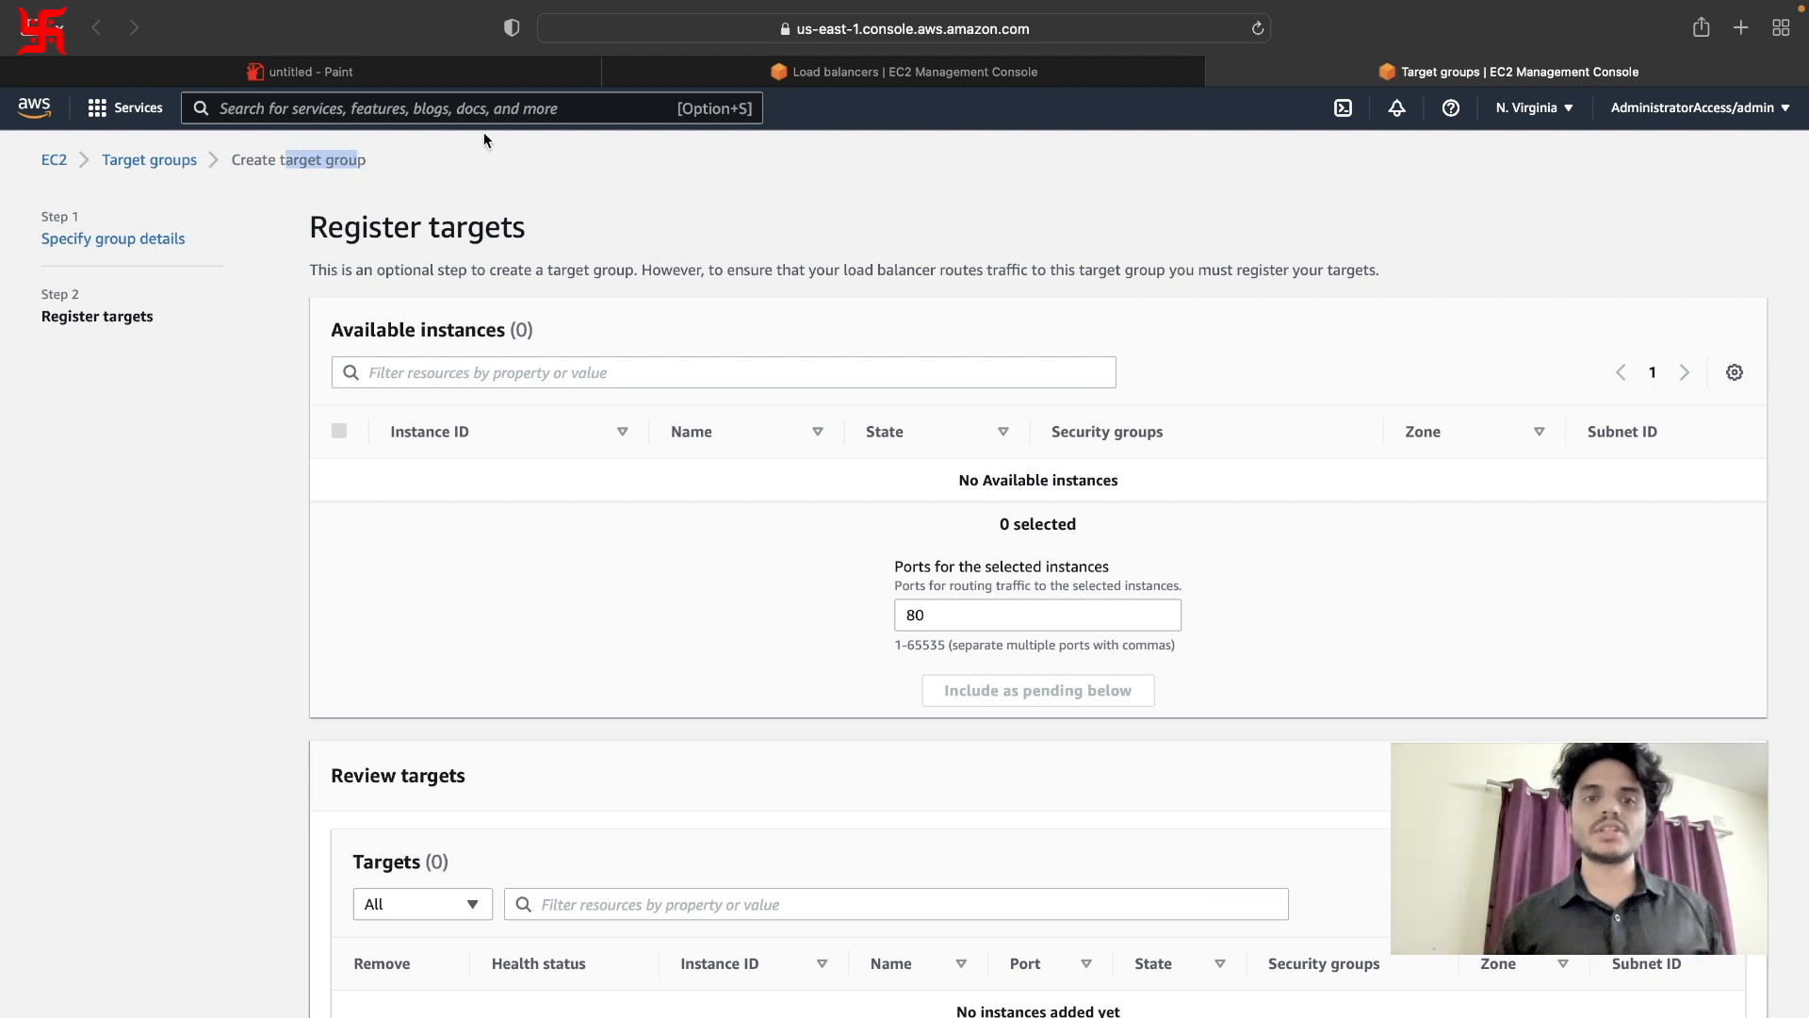
pyautogui.click(450, 83)
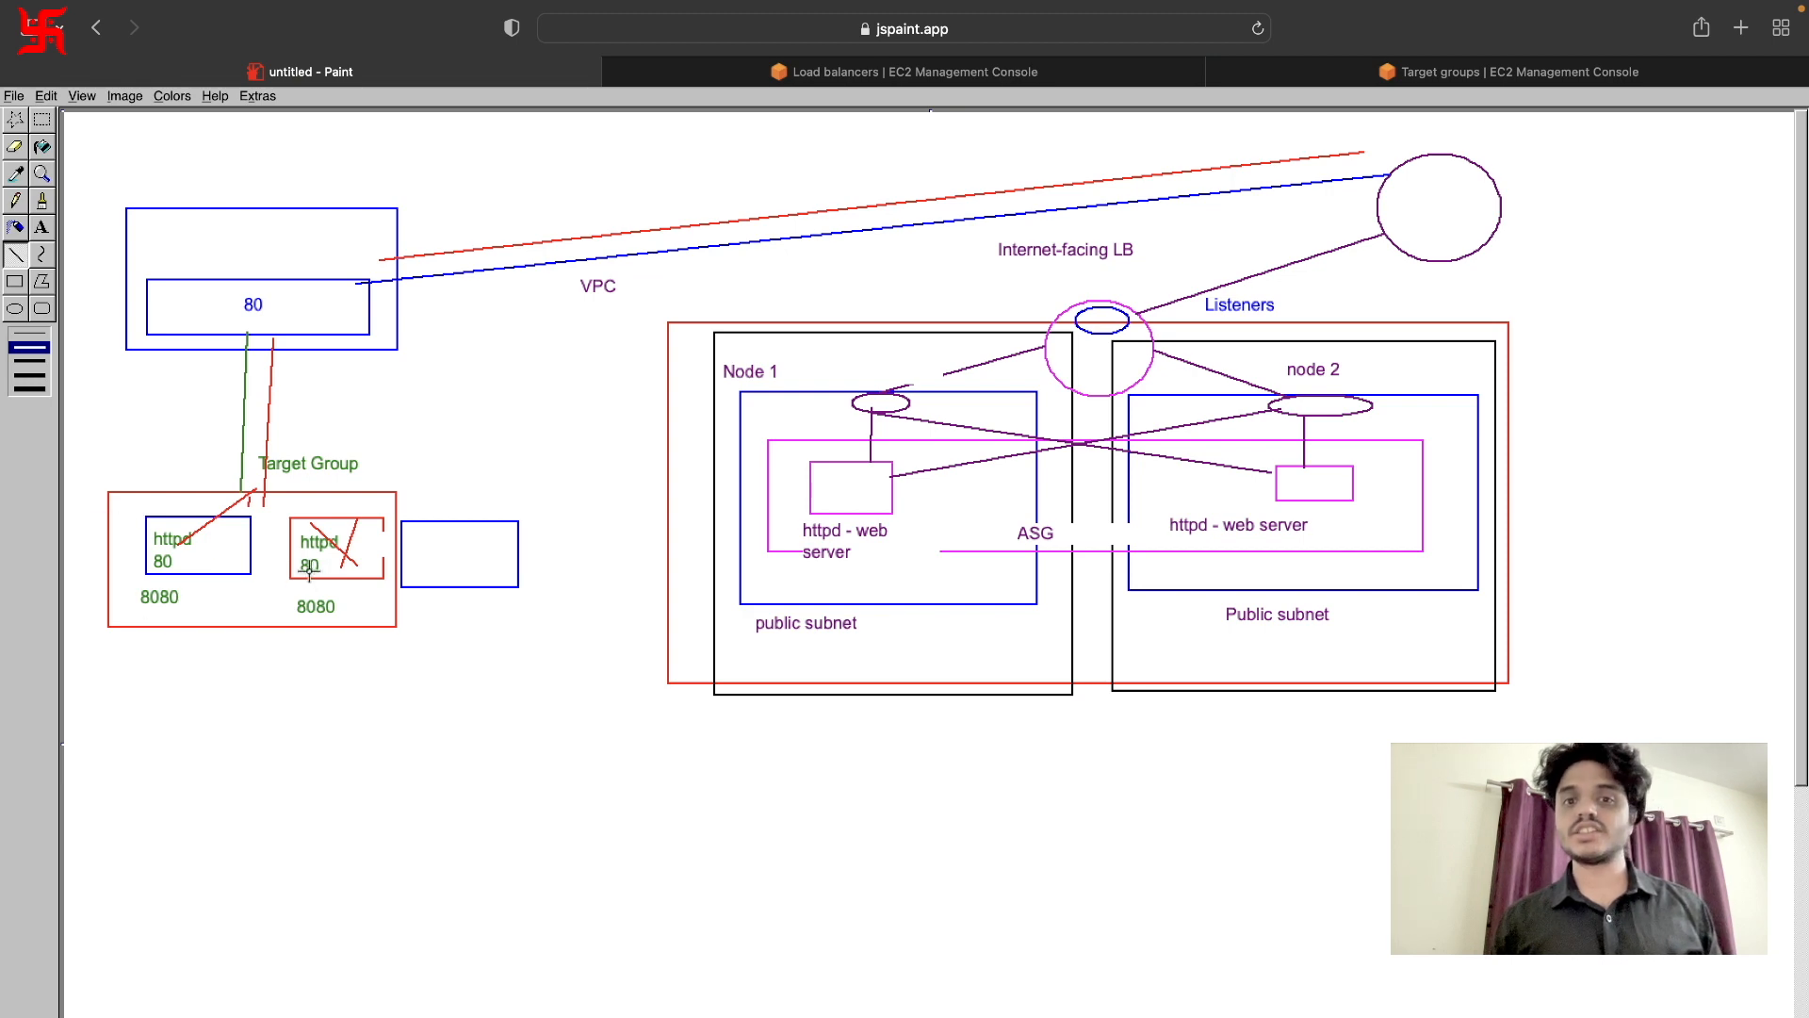
pyautogui.click(1470, 76)
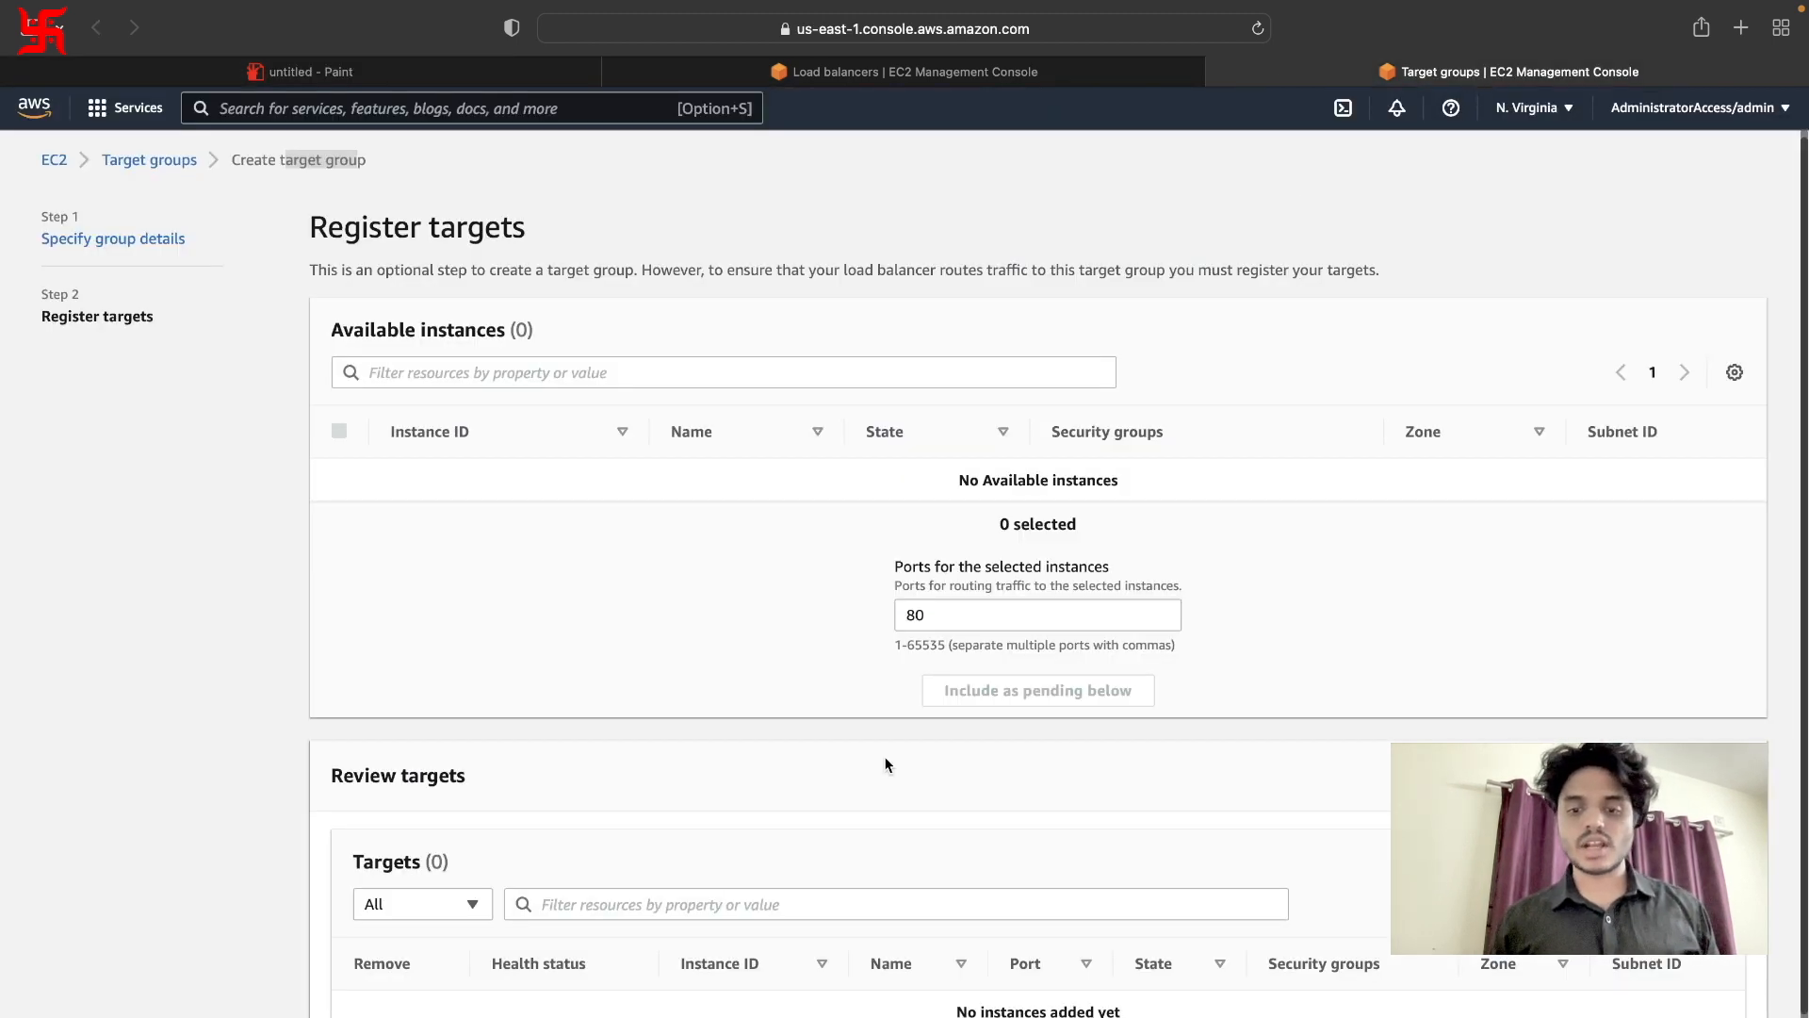
pyautogui.scroll(-2, 884, 756)
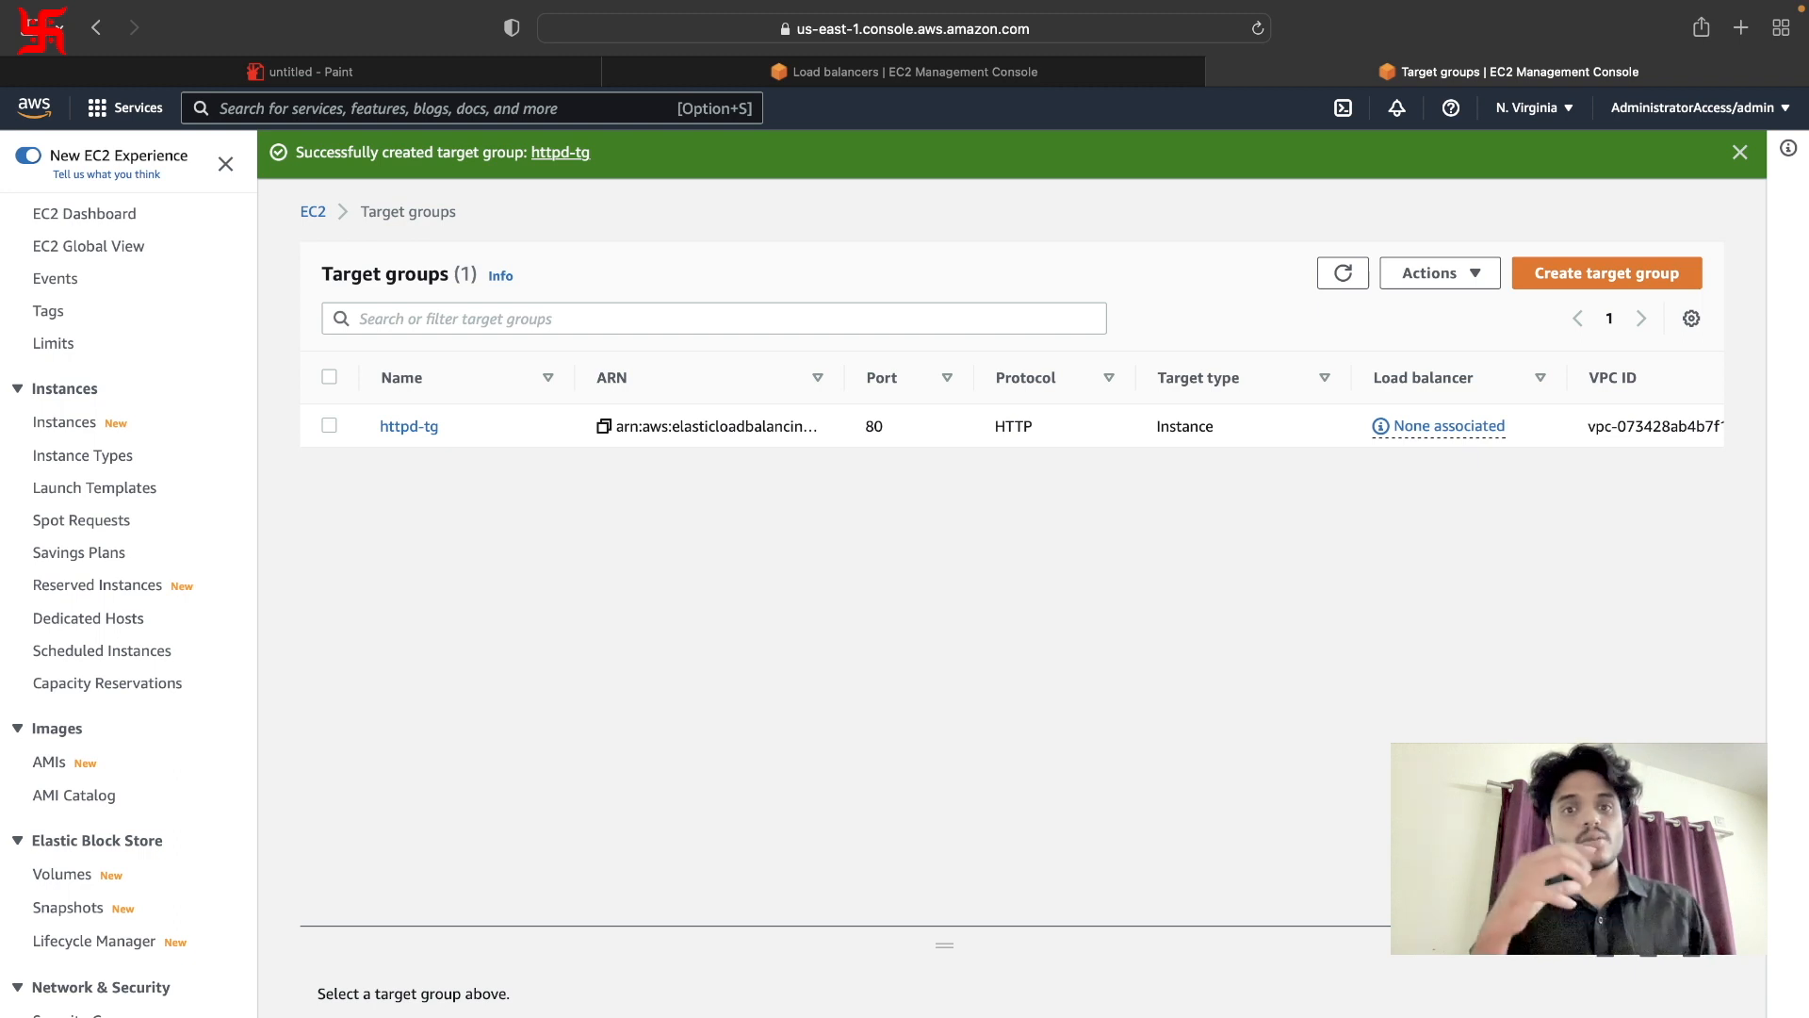
pyautogui.click(1343, 274)
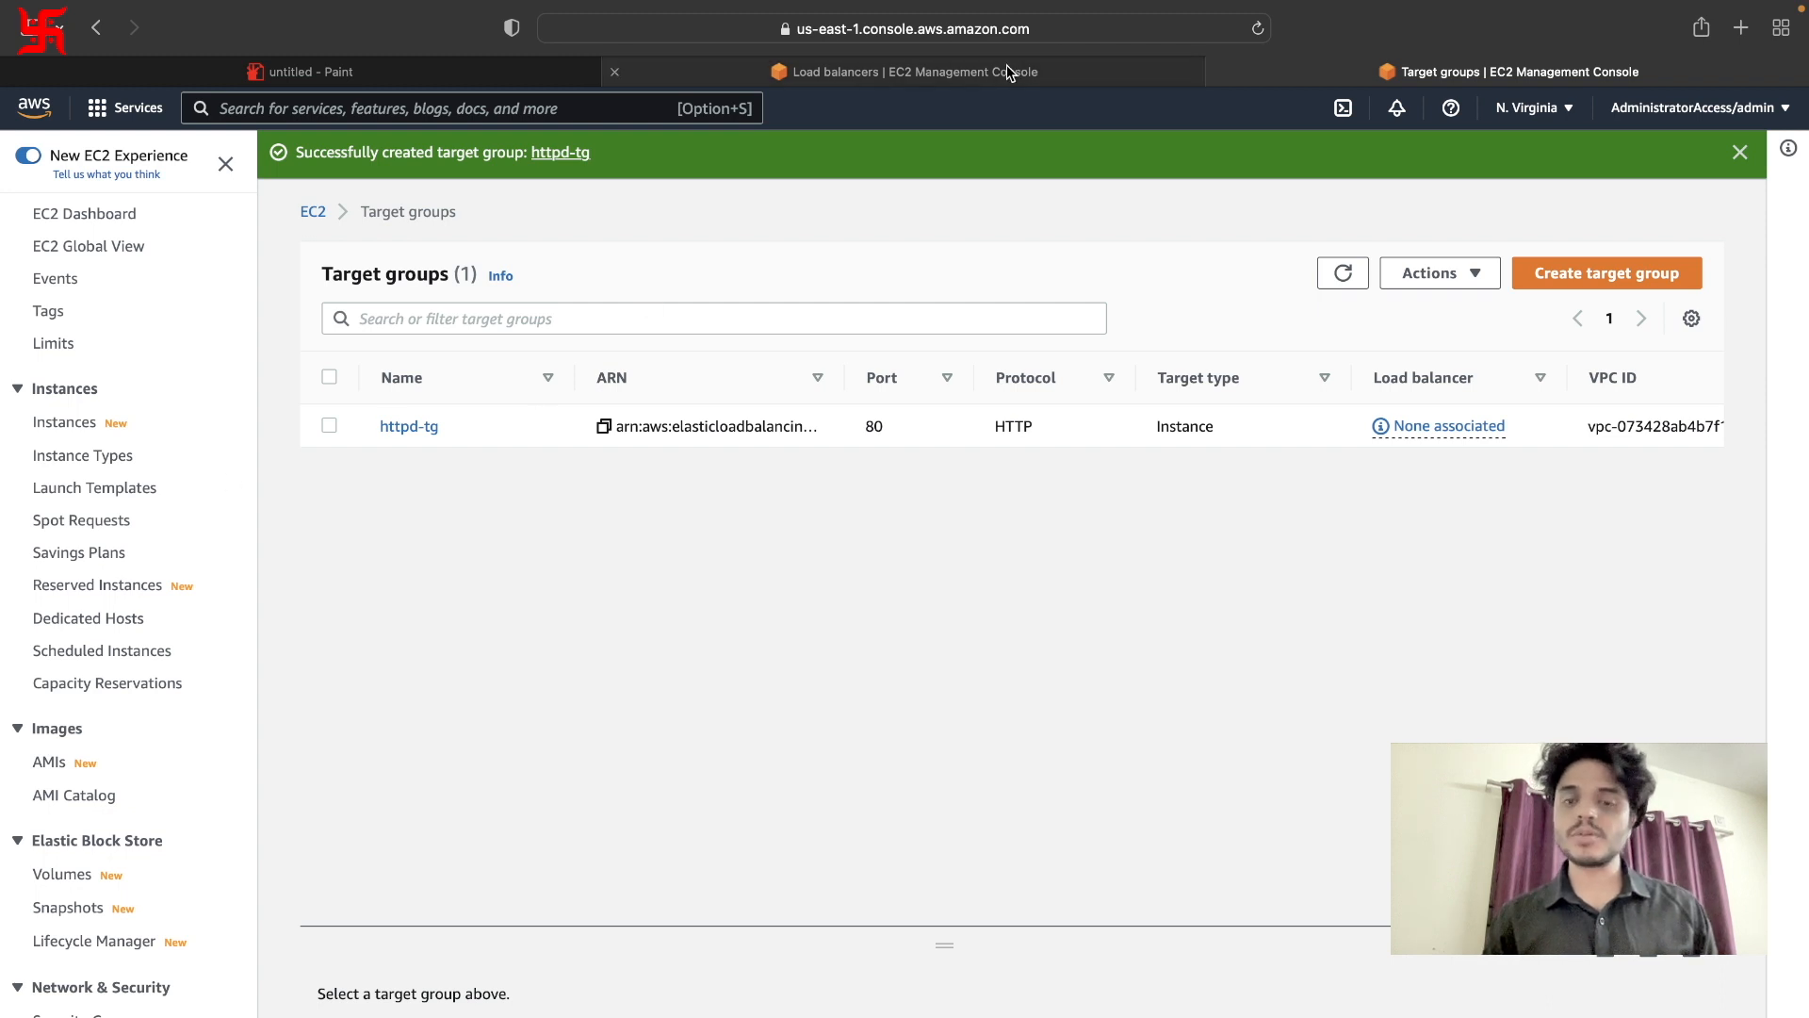
# Return to the load balancer form, reload the target groups, and forward the HTTP:80 listener to httpd-tg.
pyautogui.click(1046, 72)
pyautogui.click(1089, 721)
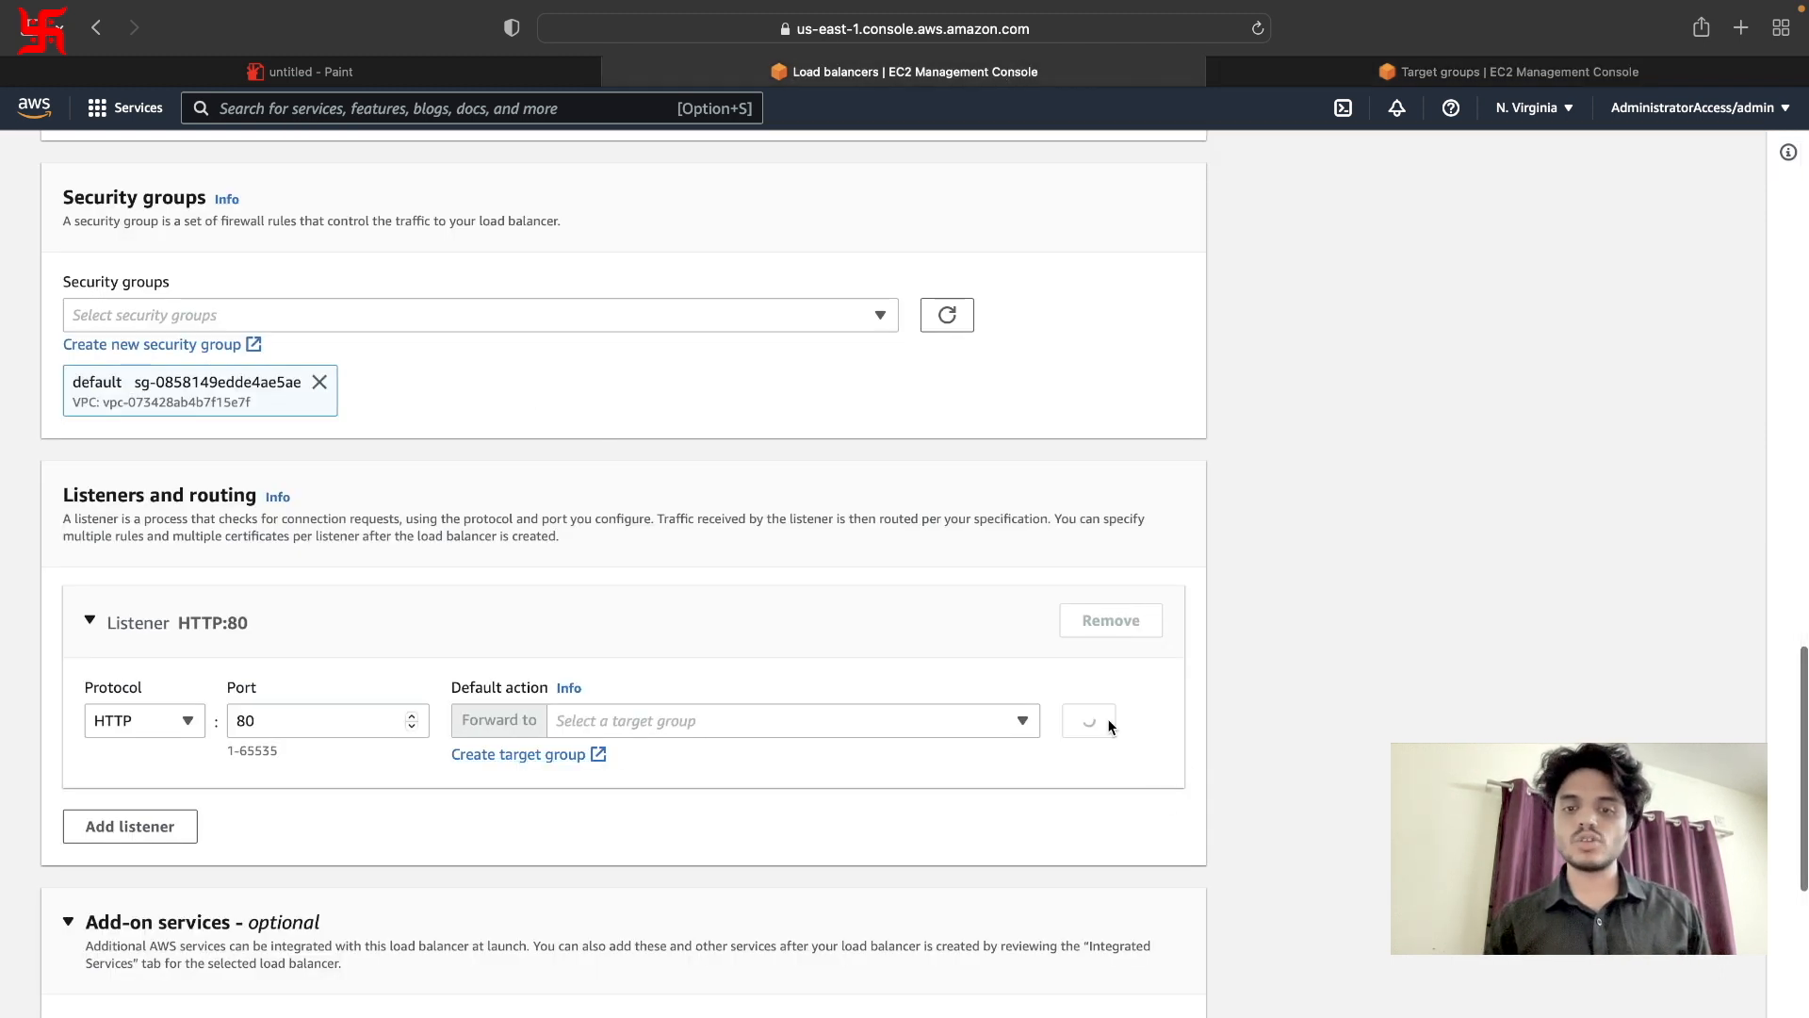
pyautogui.click(1021, 720)
pyautogui.click(788, 812)
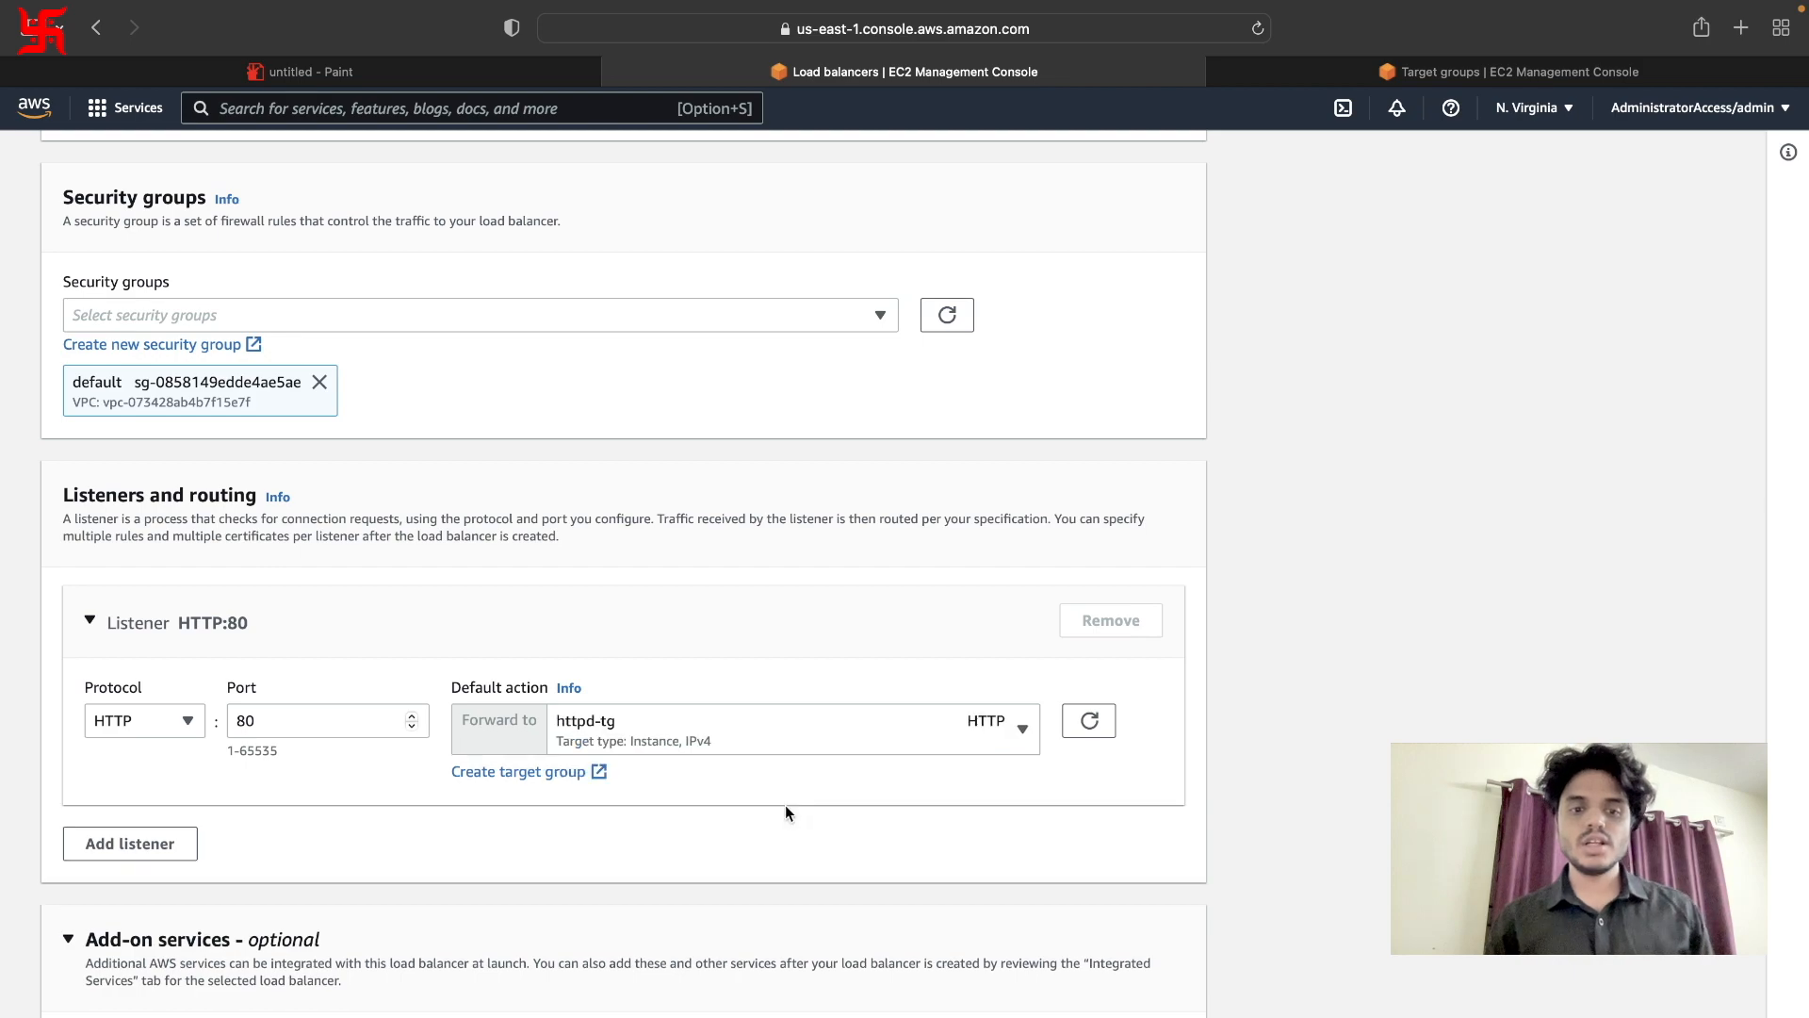
pyautogui.scroll(15, 501, 760)
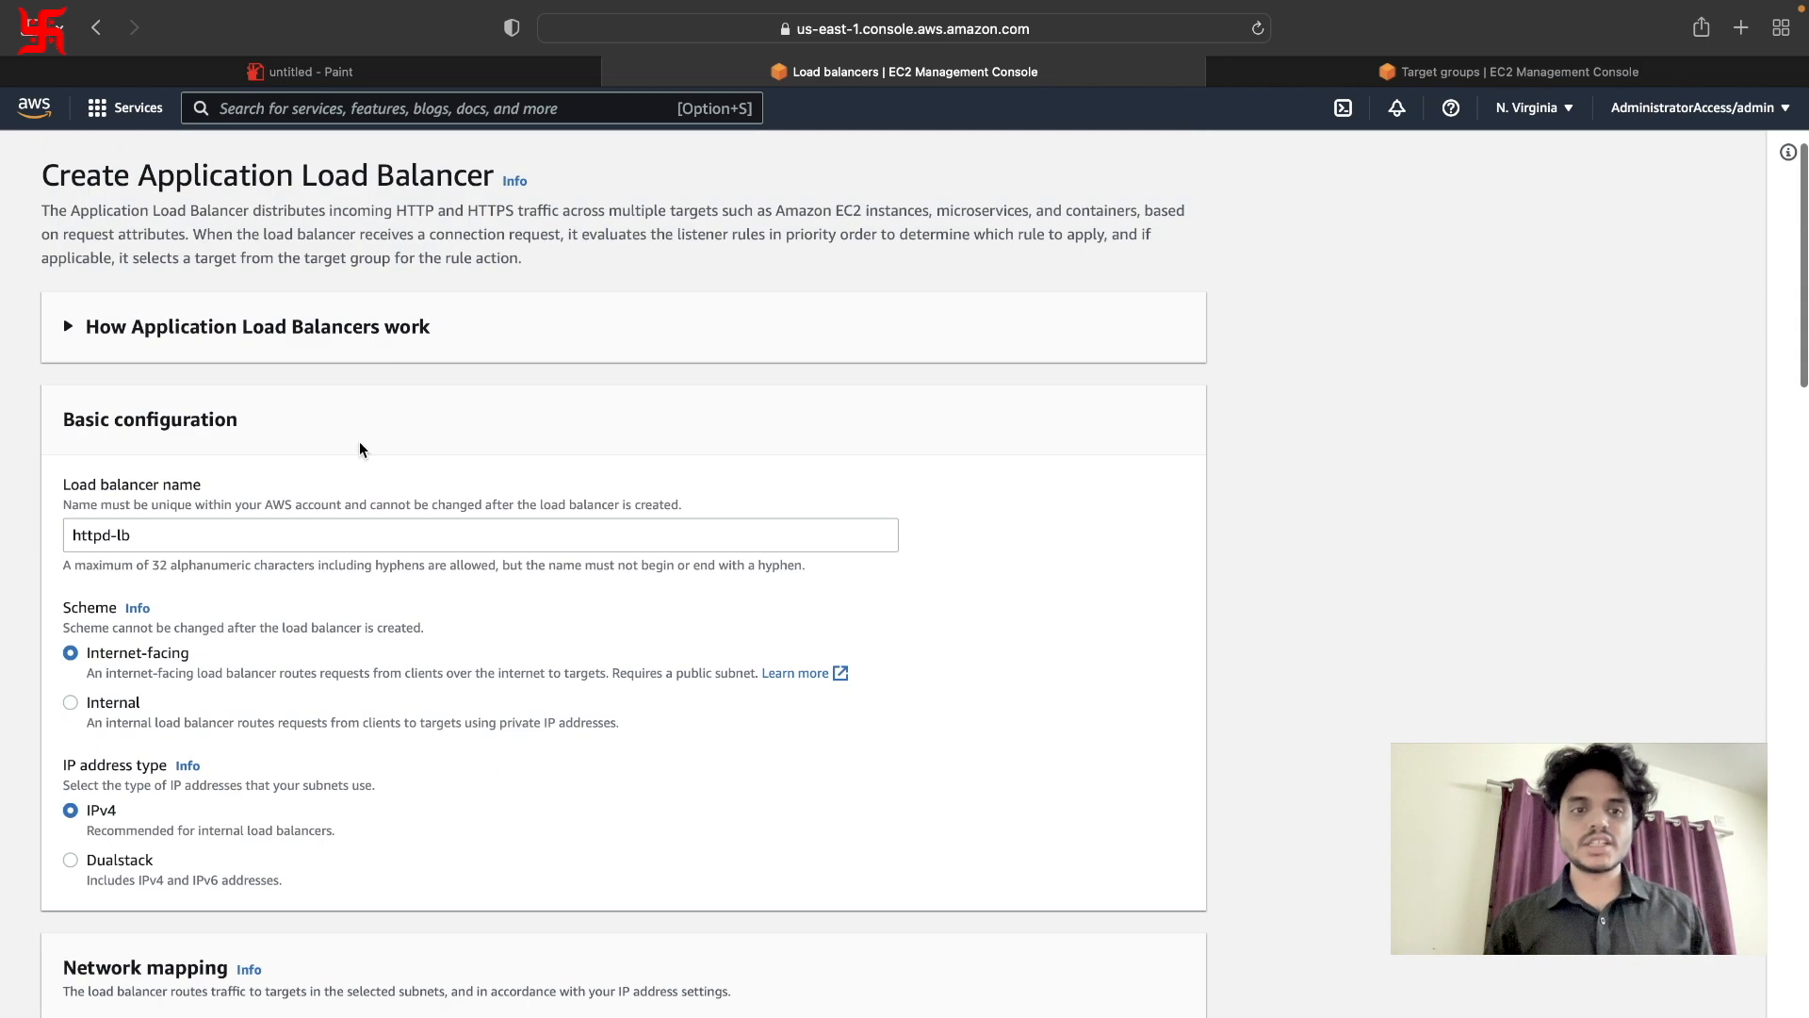
# Review the load balancer settings, create the httpd-lb load balancer, and open its entry in the load balancer list.
pyautogui.scroll(-5, 436, 201)
pyautogui.scroll(-20, 436, 201)
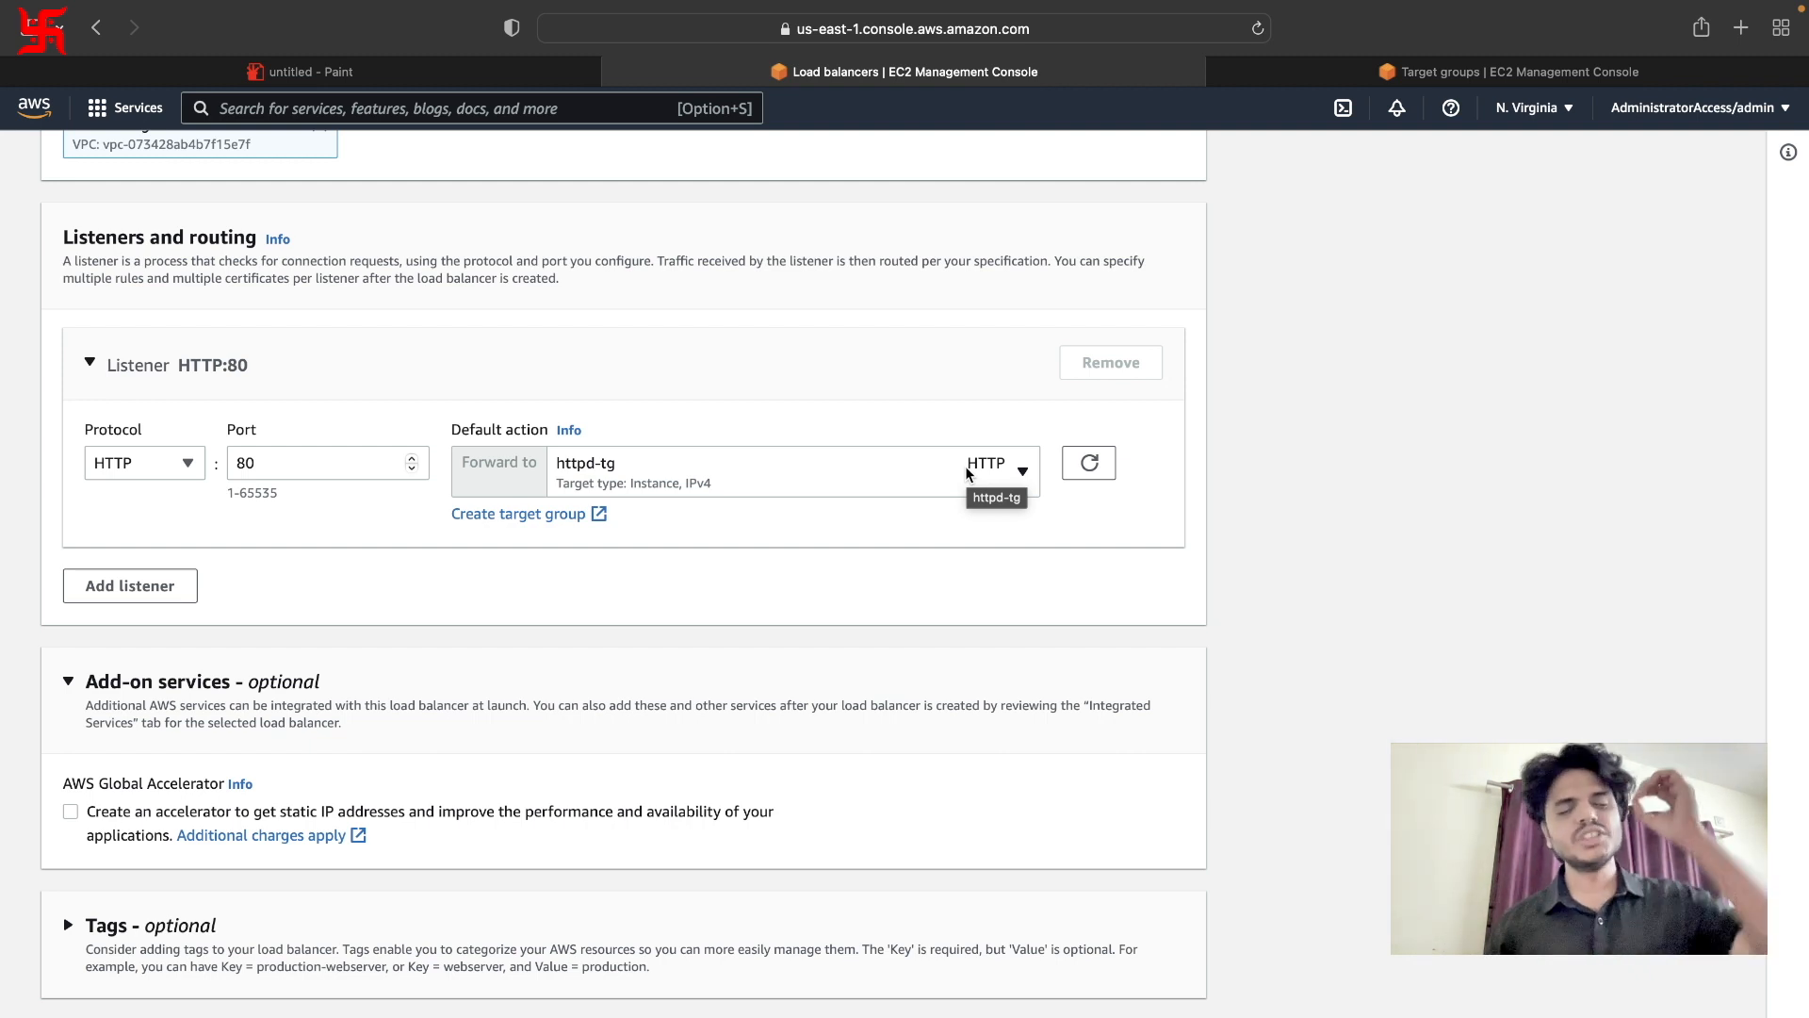
pyautogui.scroll(-6, 383, 678)
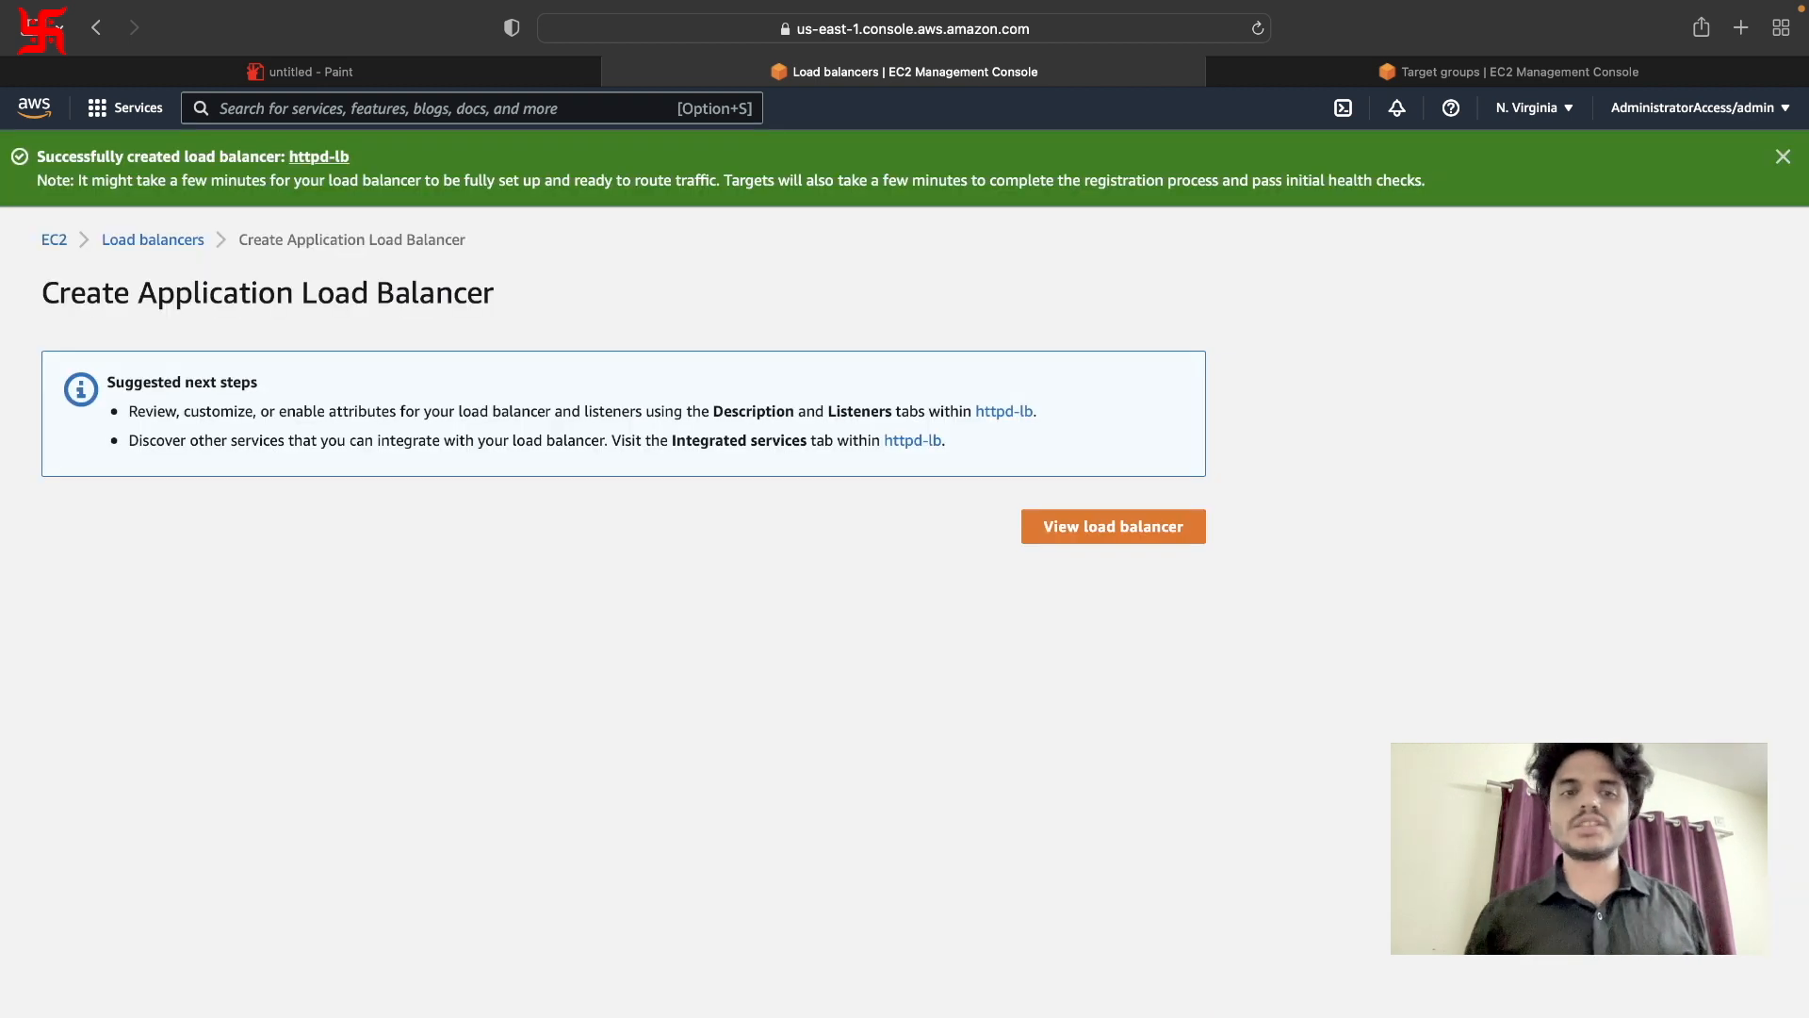
pyautogui.click(1134, 521)
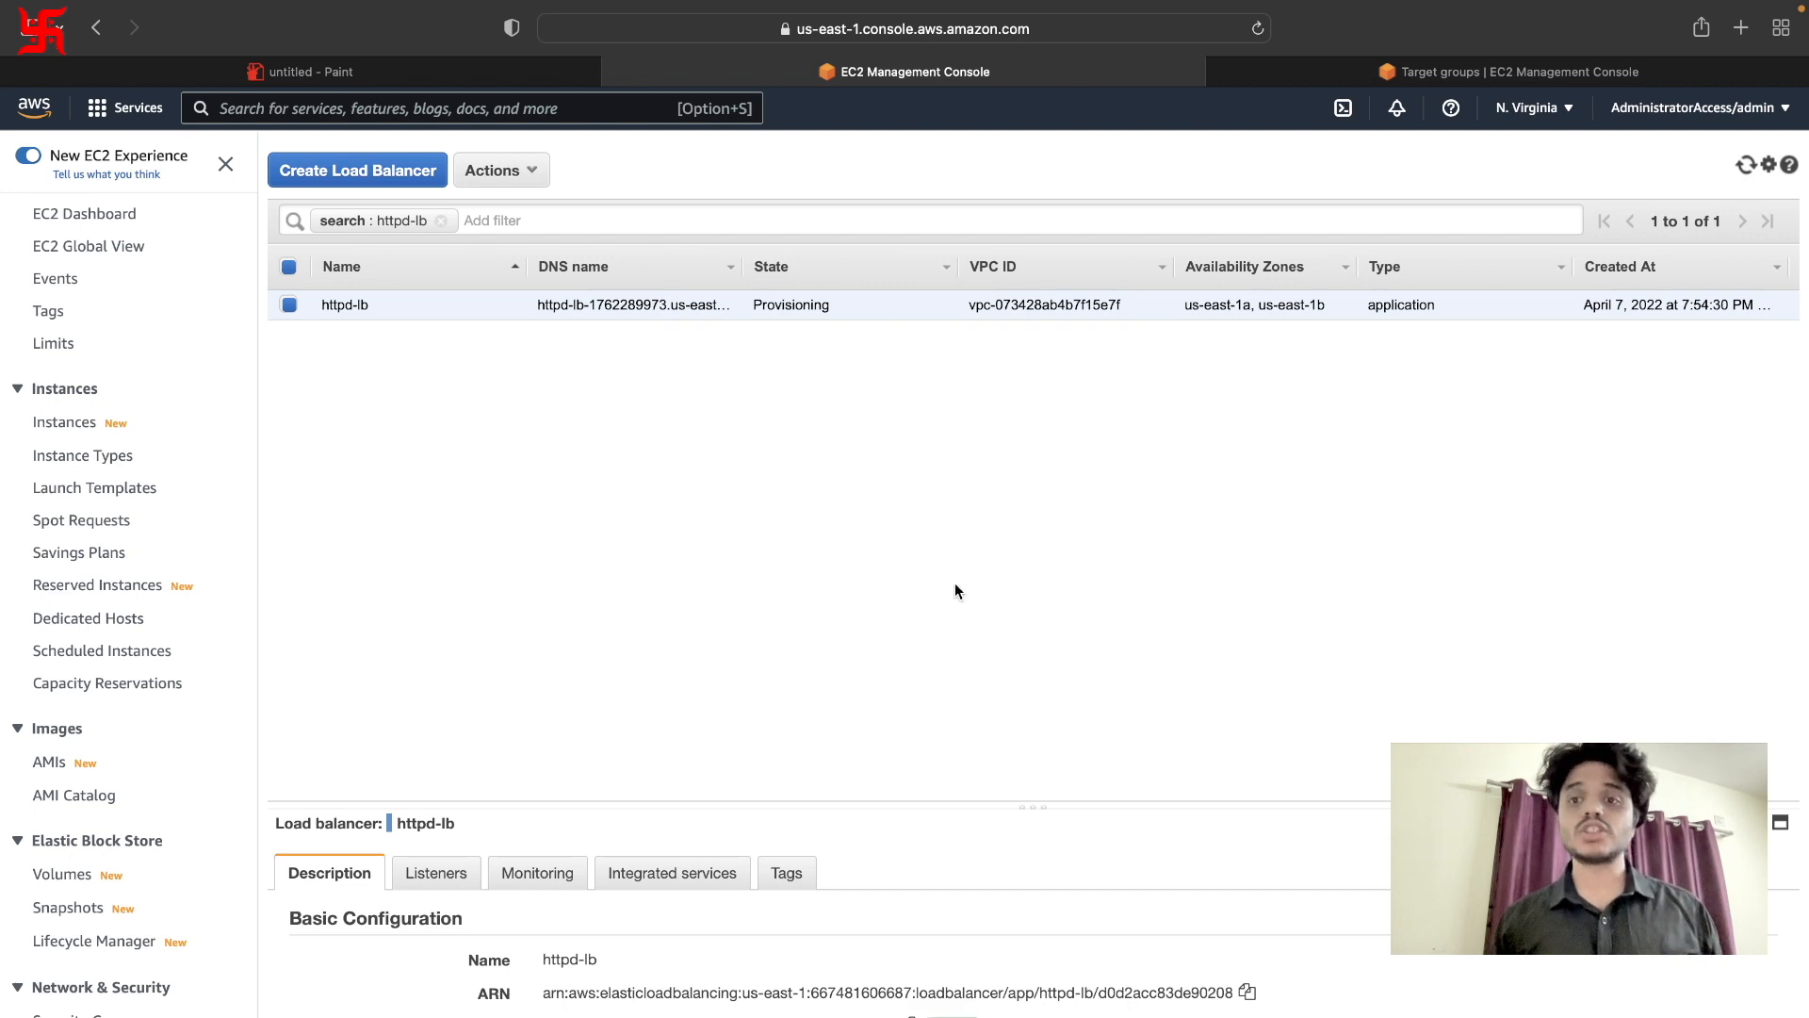
# Load the DNS name httpd-lb-1762289973.us-east-1.elb.amazonaws.com in the browser tab showing the target groups.
pyautogui.click(1470, 76)
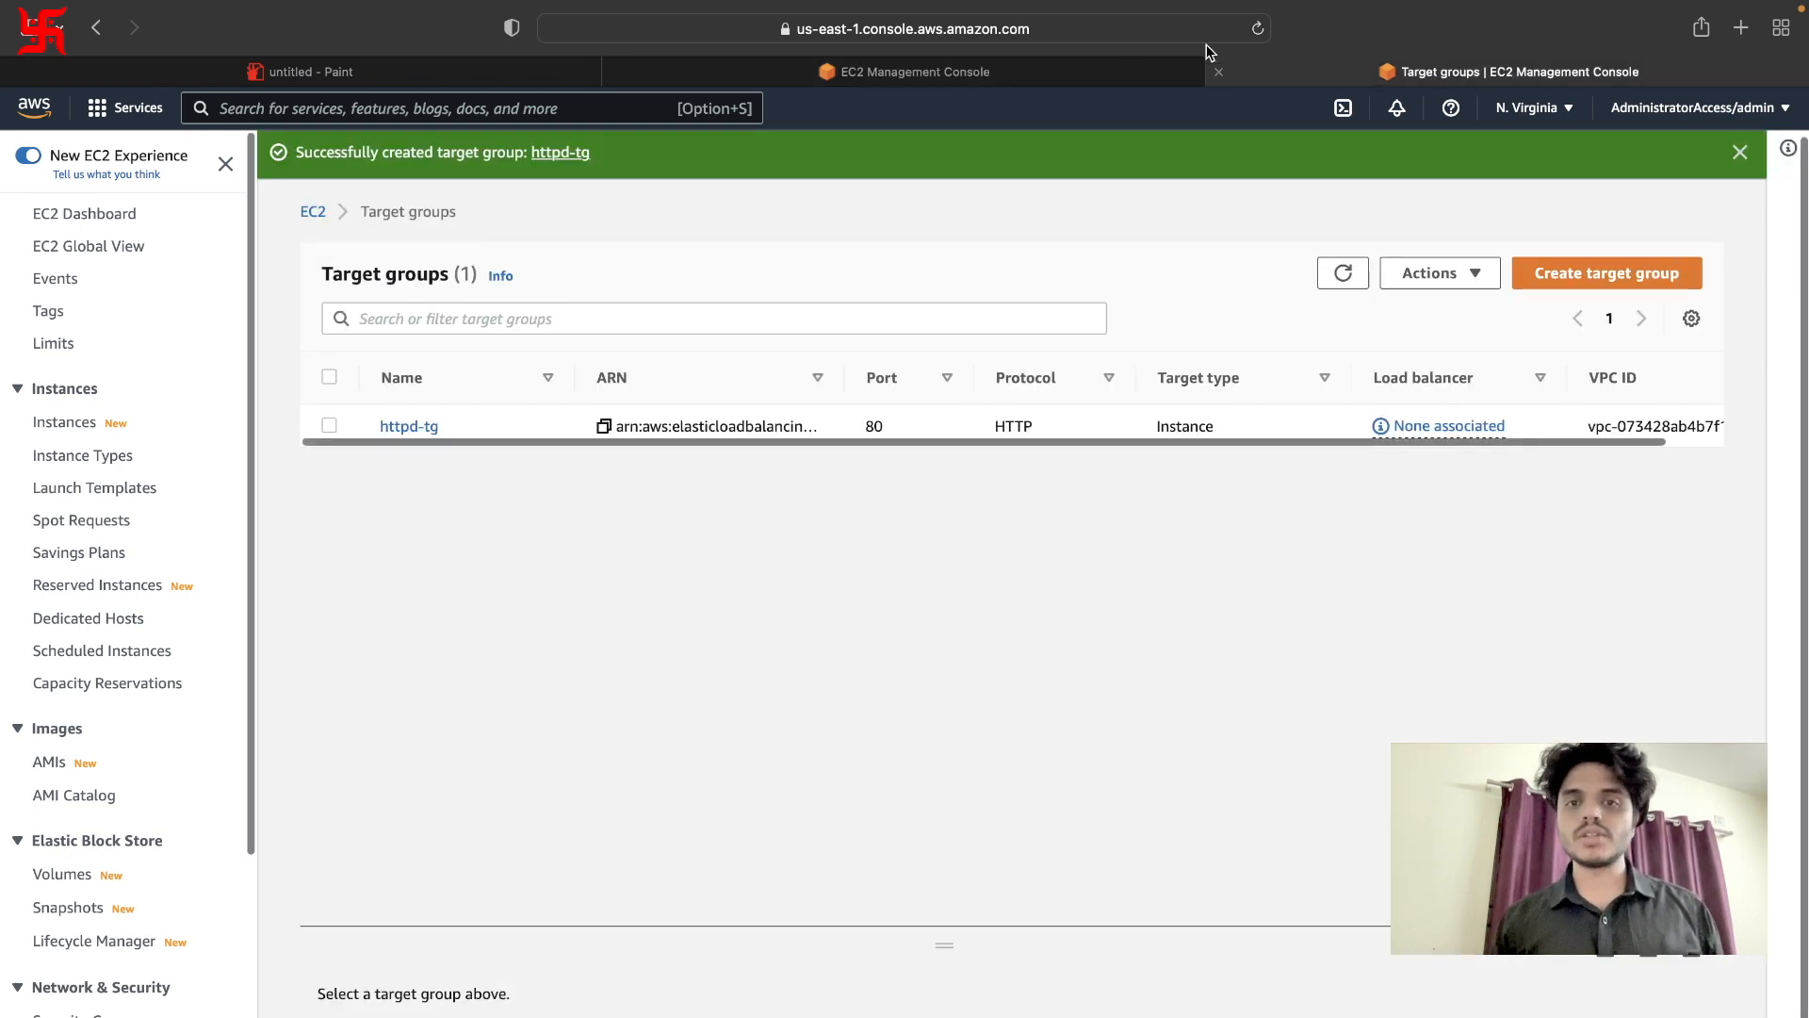
pyautogui.click(1102, 21)
pyautogui.write('httpd-lb-1762289973.us-east-1.elb.amazonaws.com')
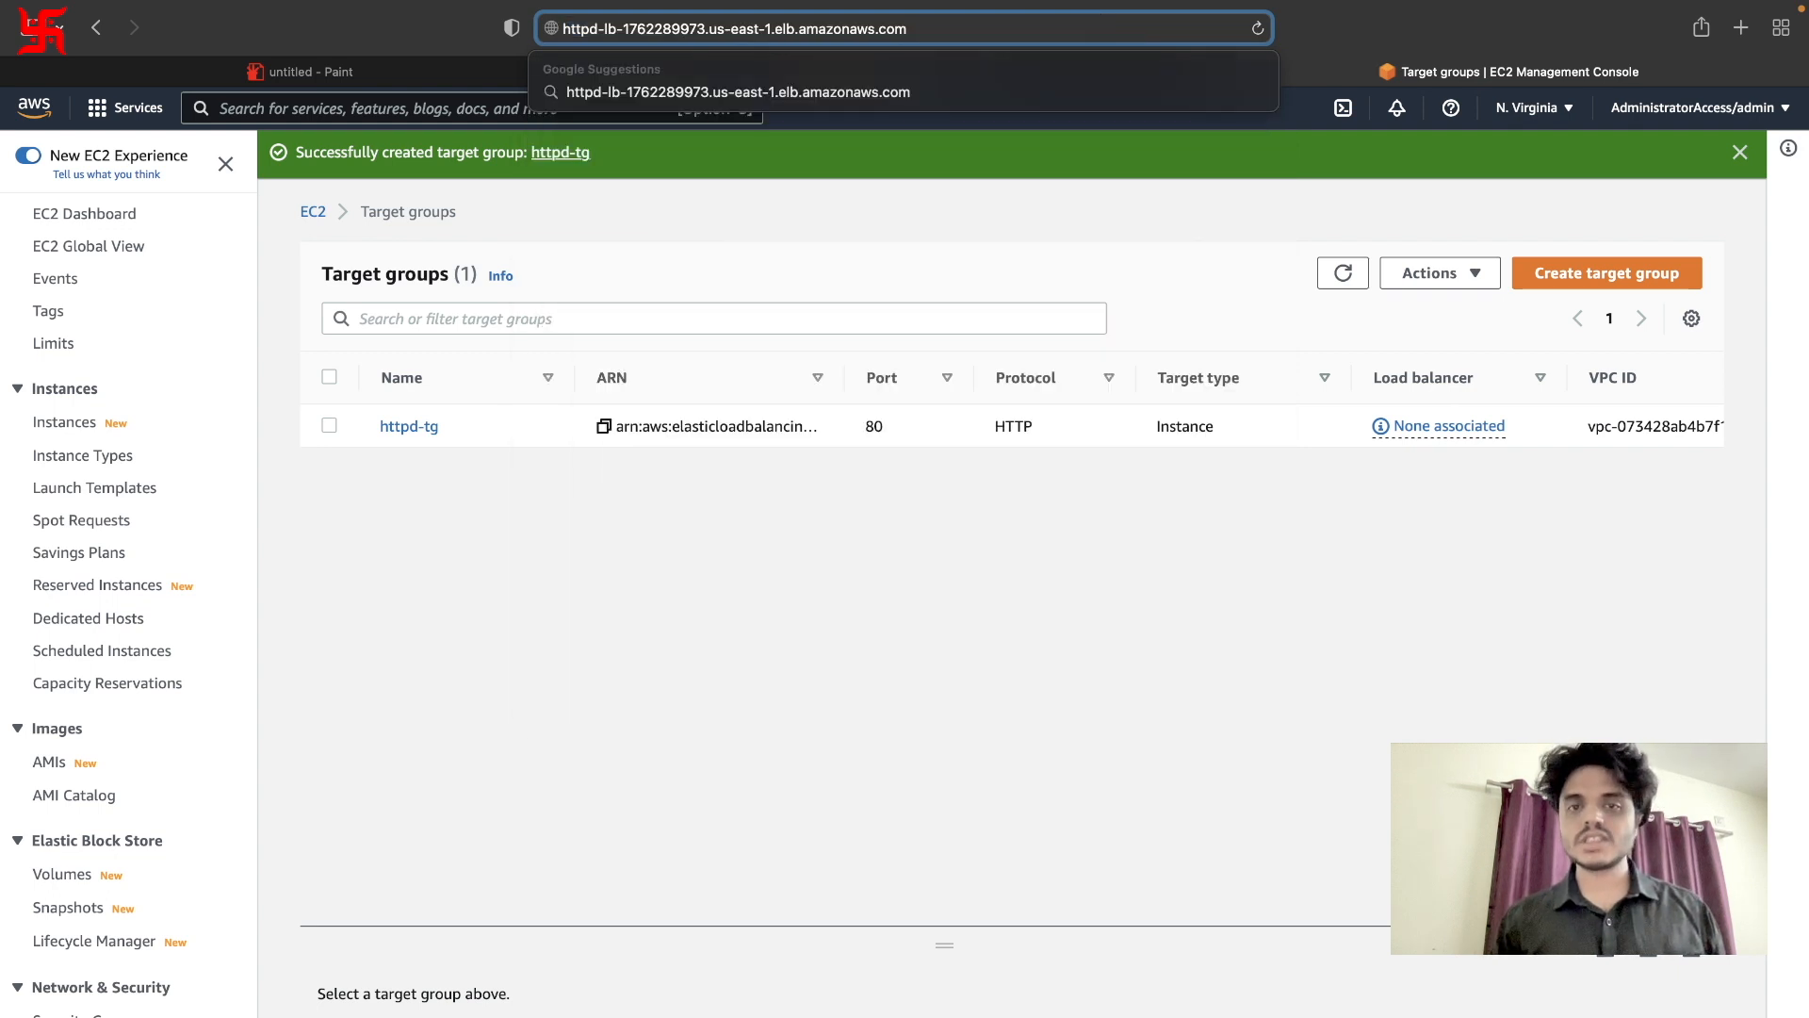
pyautogui.press('Return')
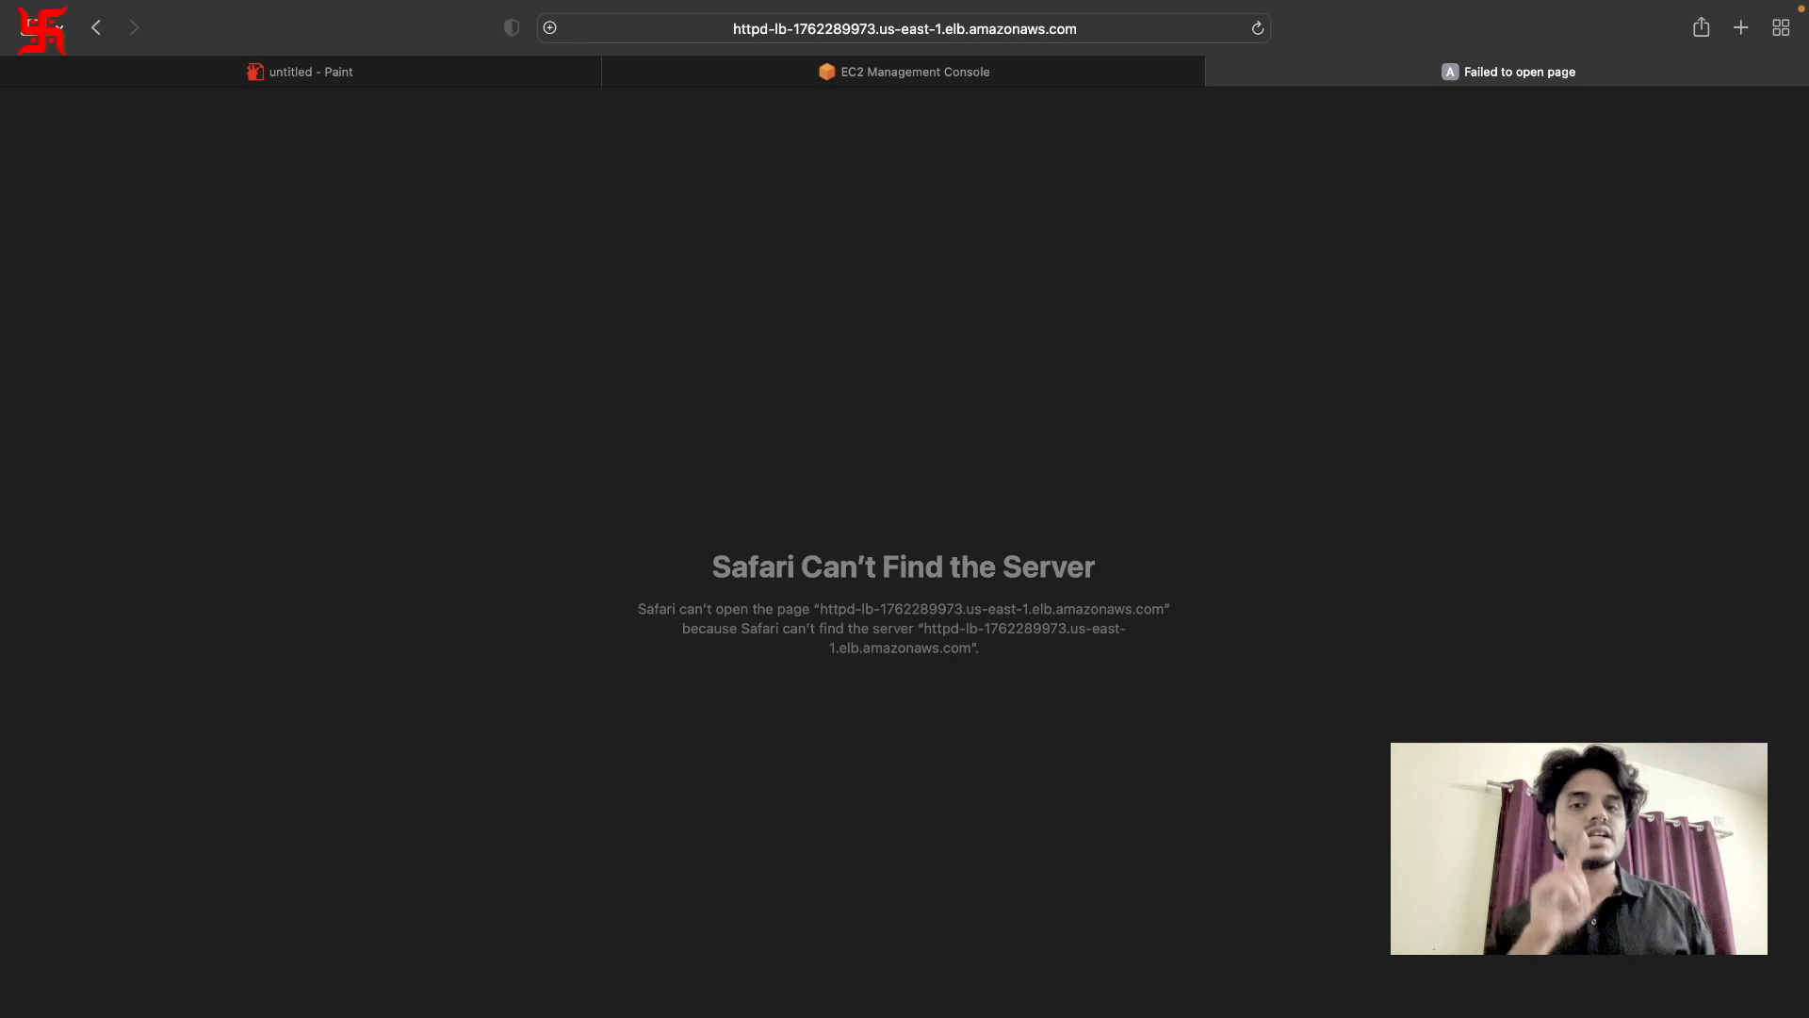
# Check the state of httpd-lb in the EC2 console, and retry its DNS name in the browser.
pyautogui.click(963, 67)
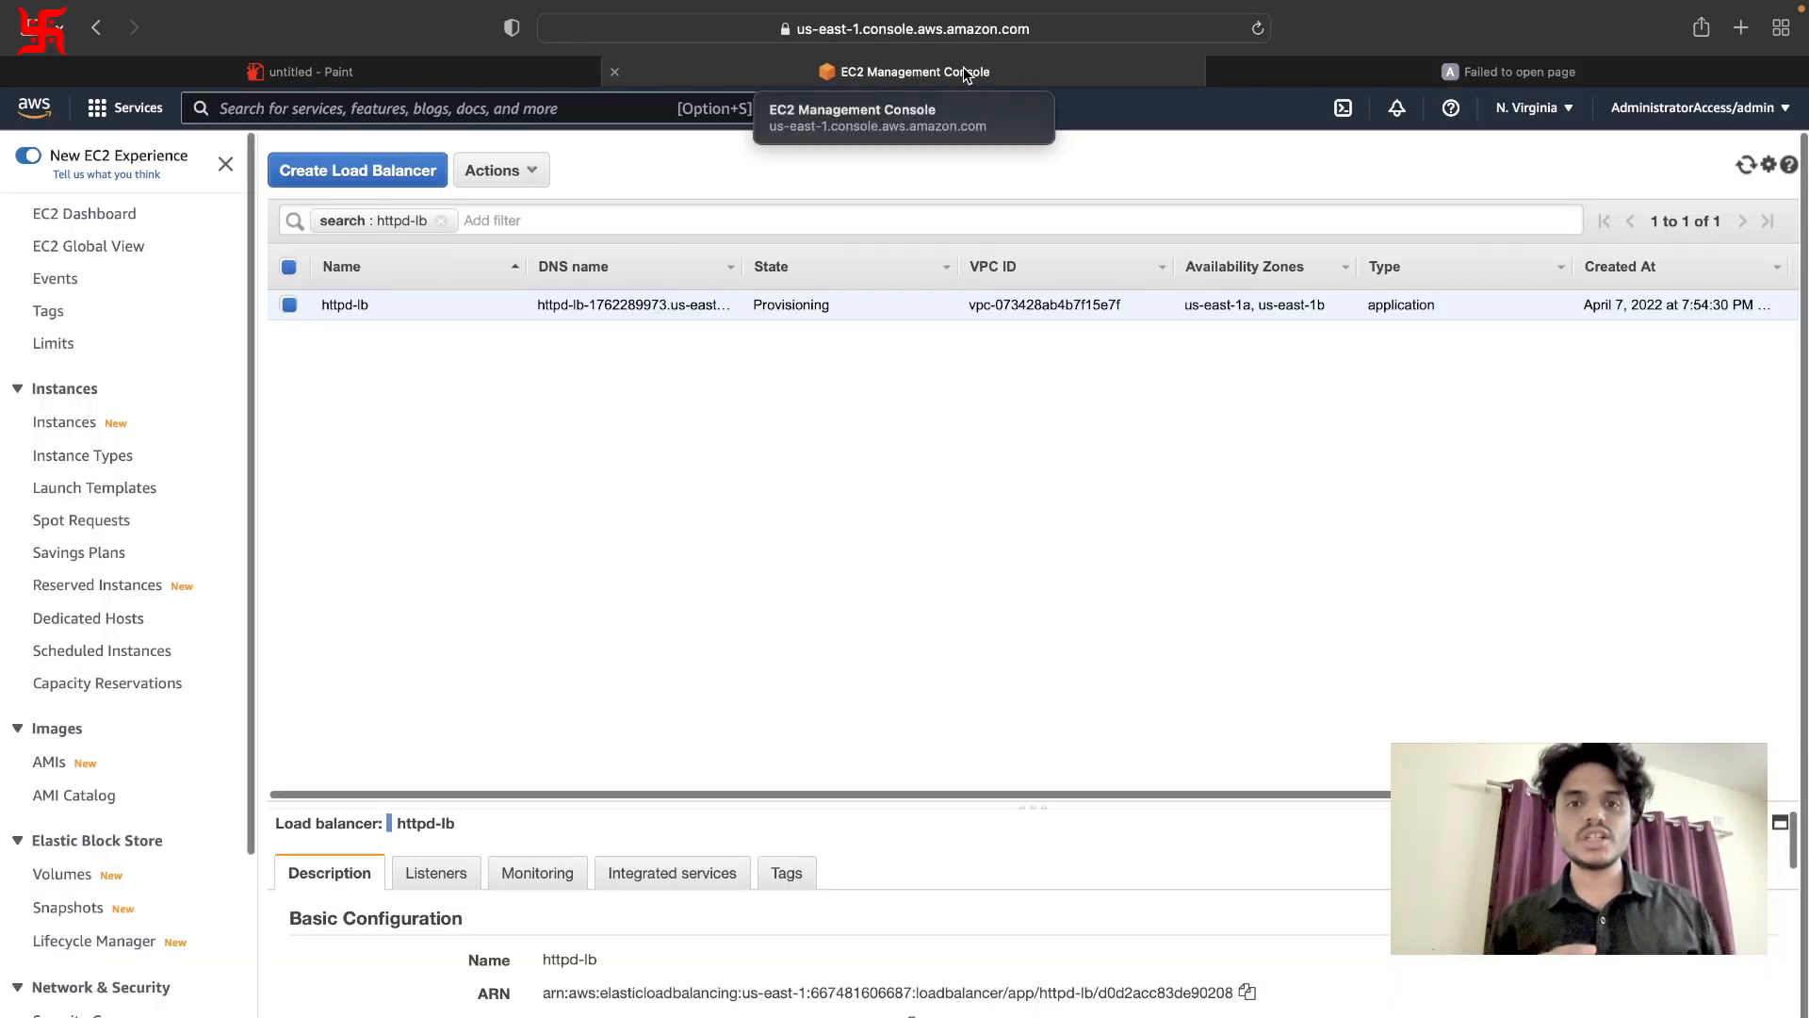
pyautogui.click(1253, 72)
pyautogui.click(1137, 28)
pyautogui.press('Return')
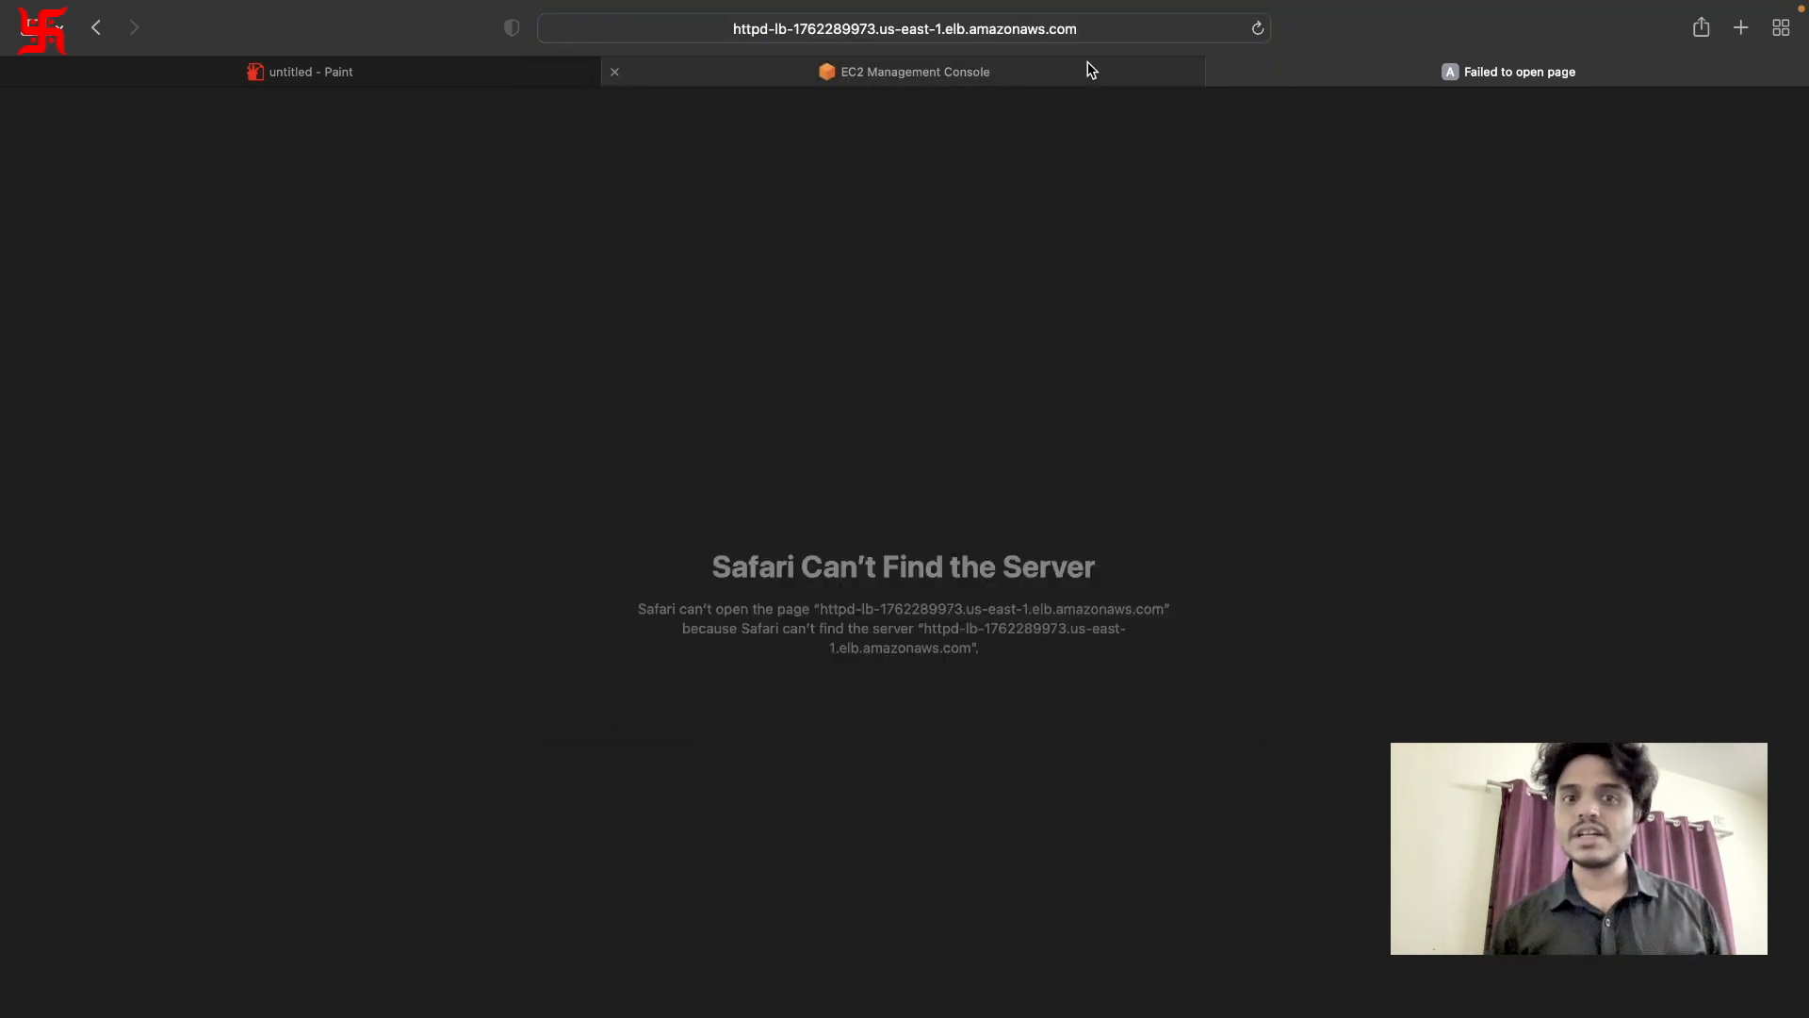
pyautogui.click(1100, 30)
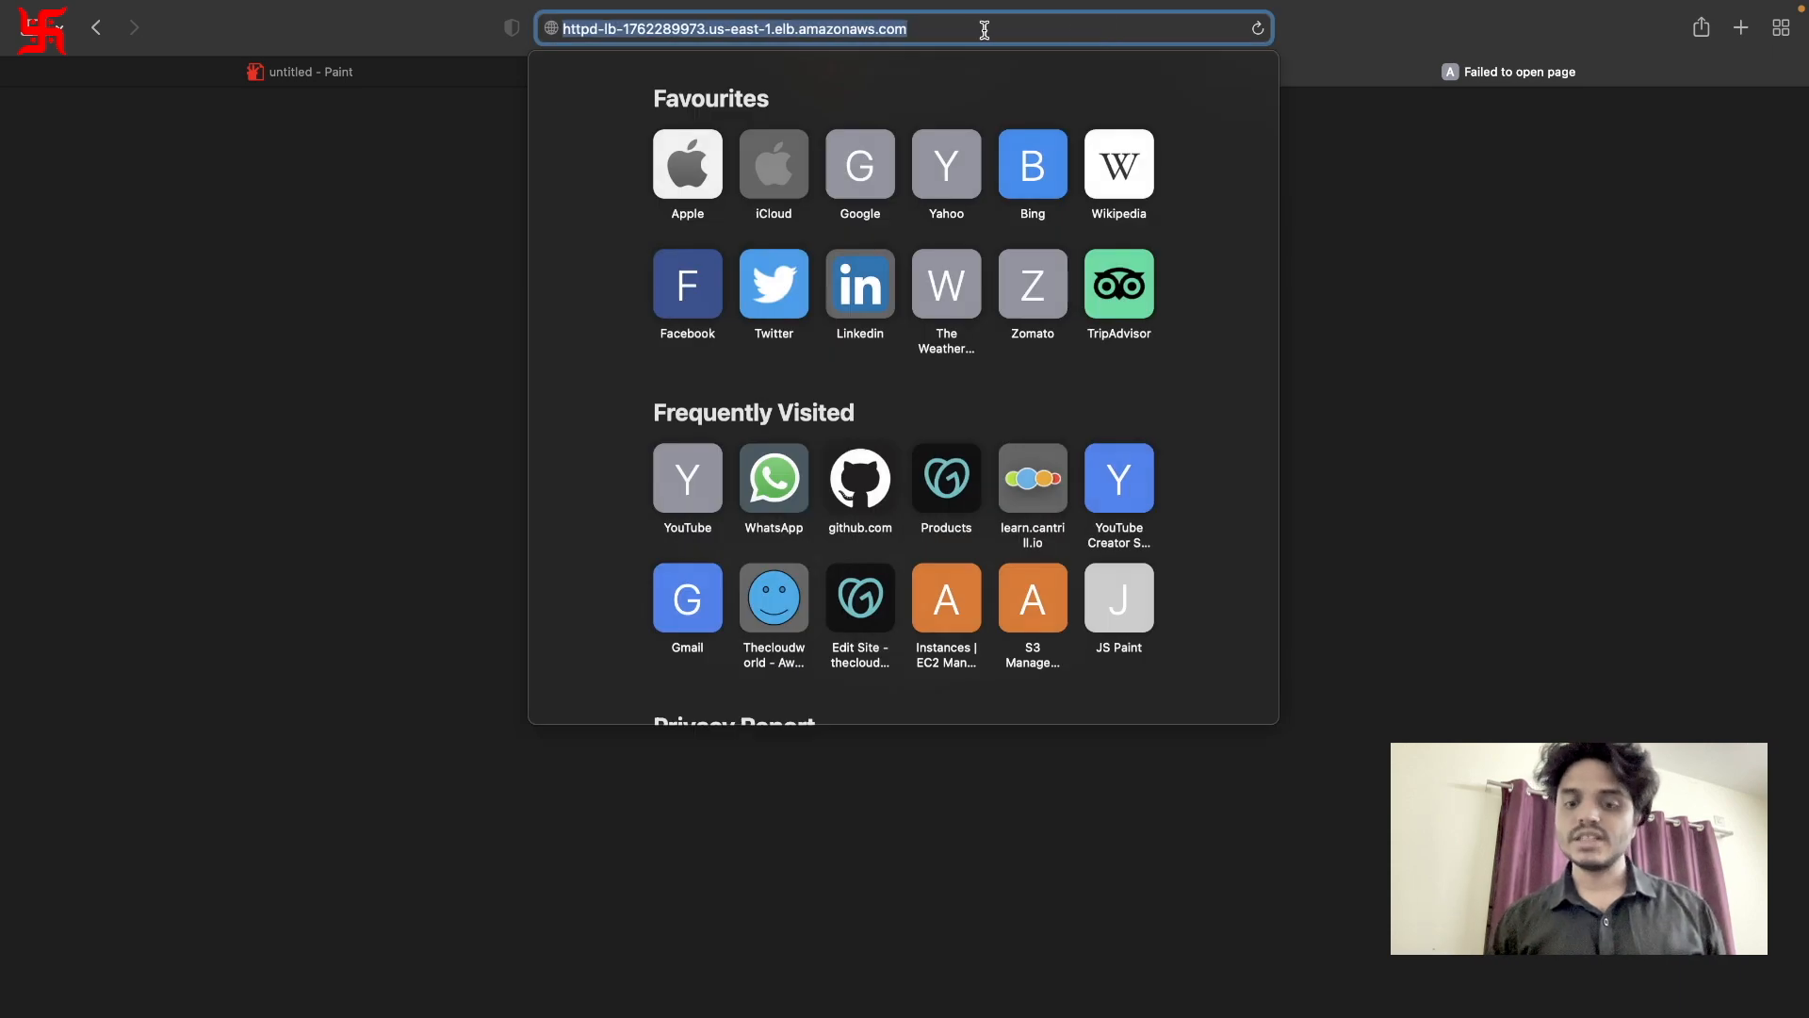
pyautogui.click(1434, 230)
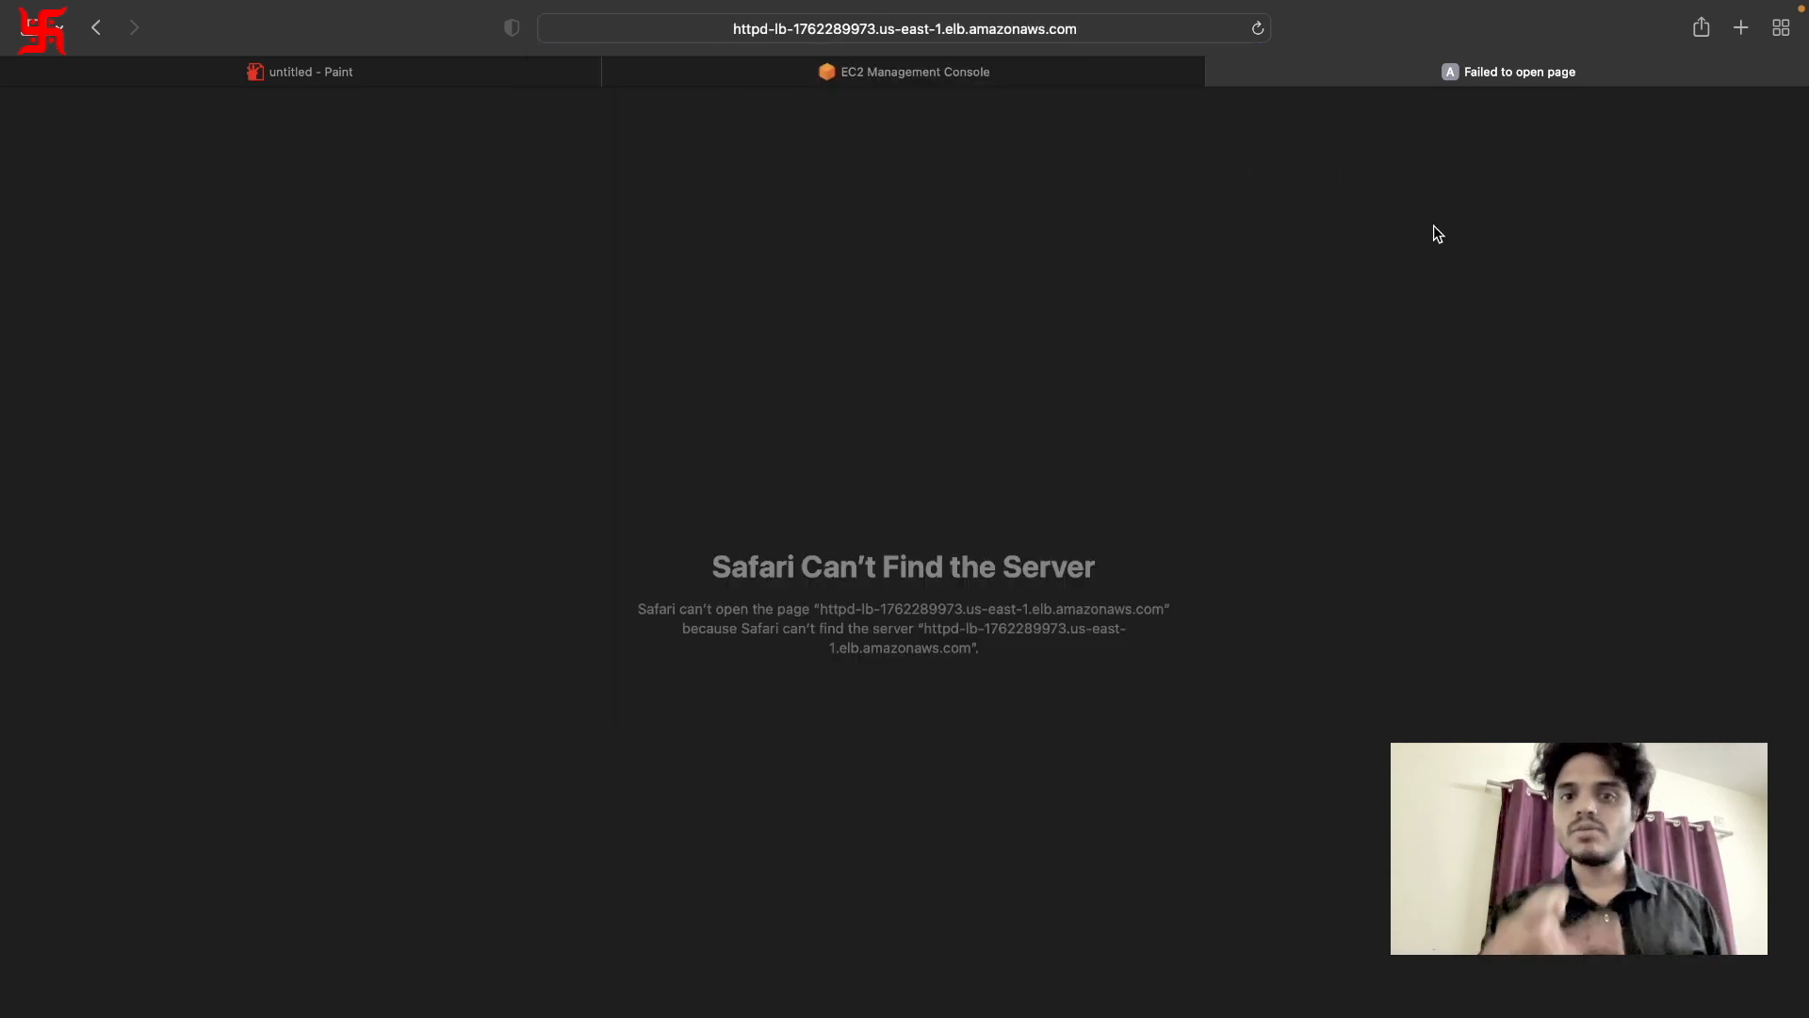
pyautogui.click(1119, 32)
pyautogui.press('BackSpace')
pyautogui.click(1478, 234)
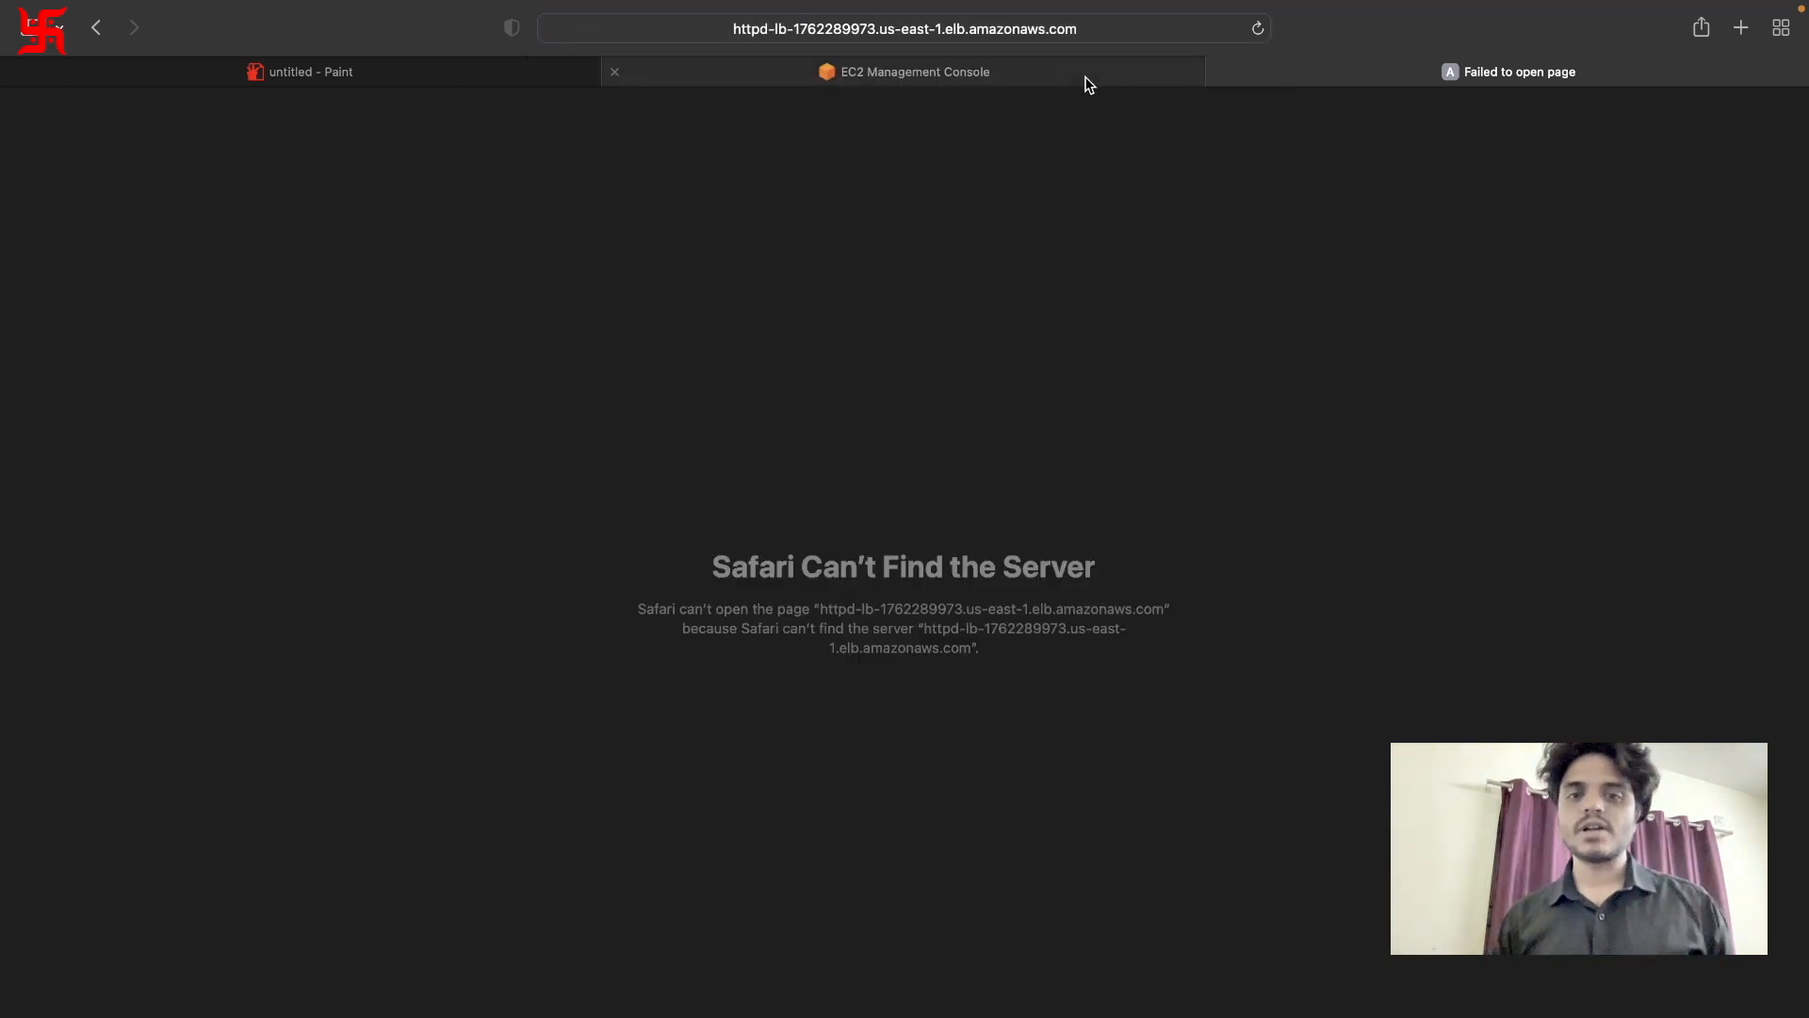
# Review the target group in the Paint diagram, the load balancer's DNS page, and the httpd-lb entry in the EC2 console.
pyautogui.click(1057, 75)
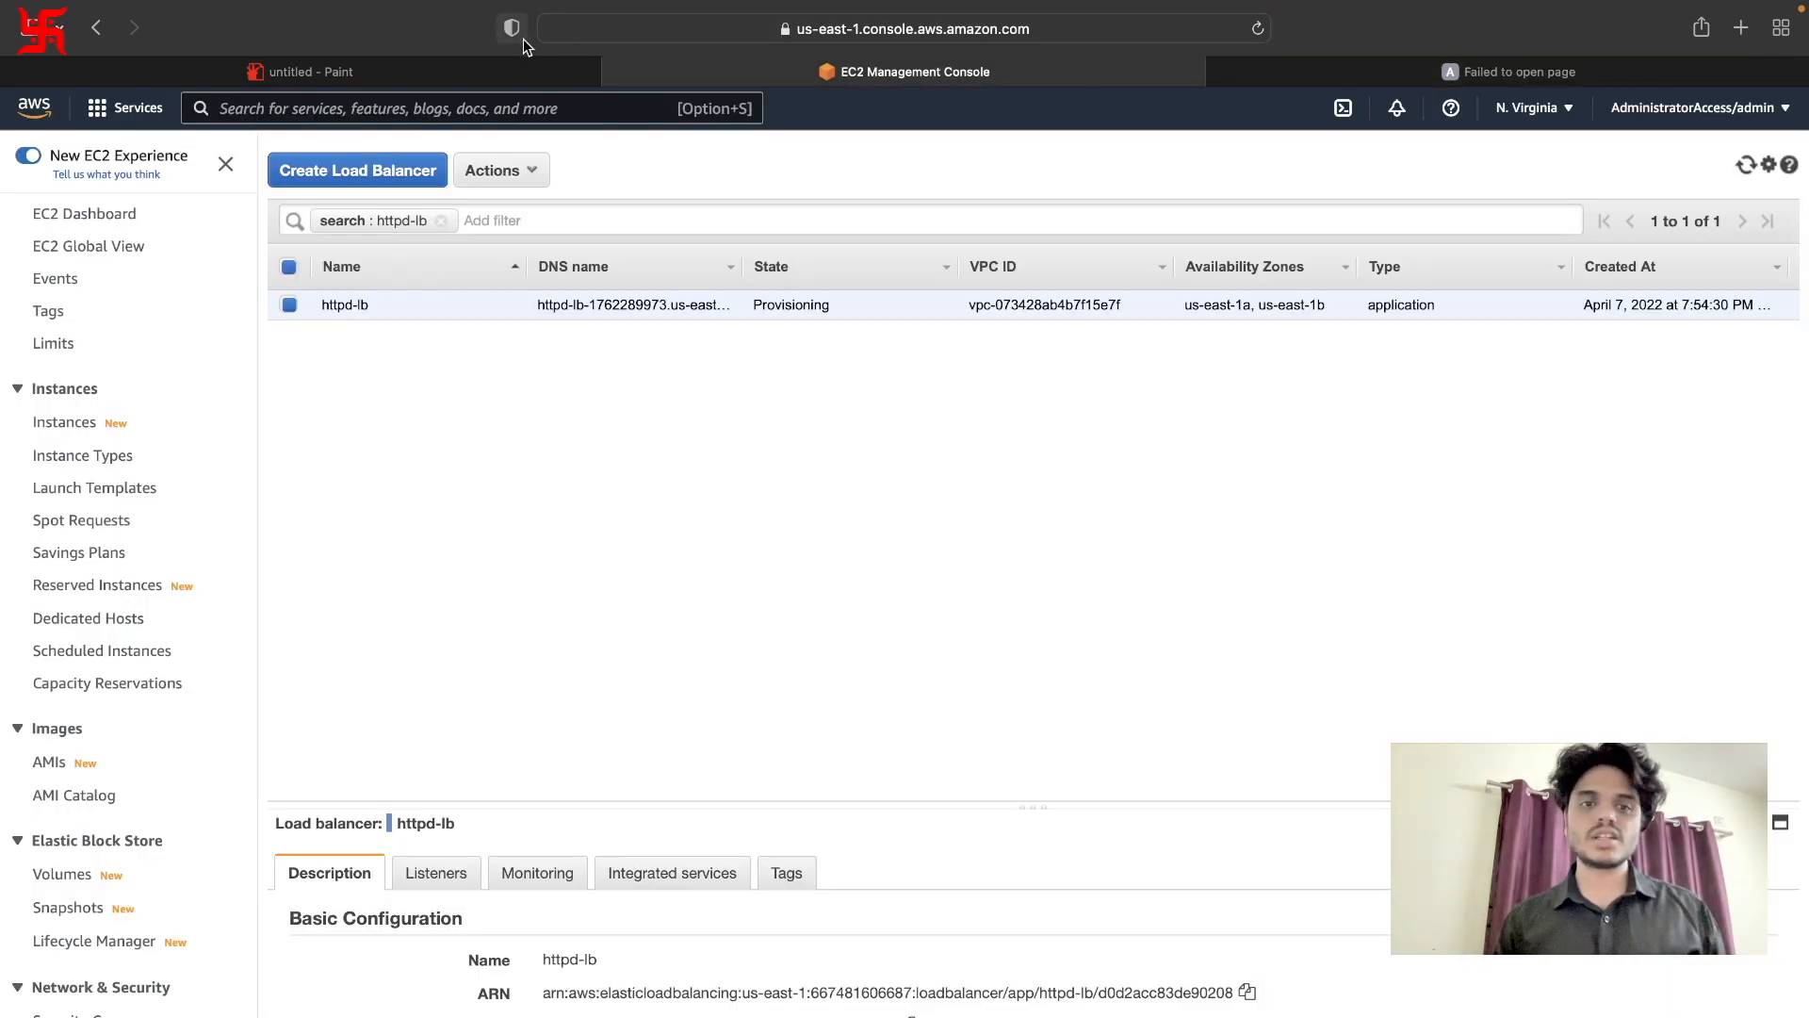
pyautogui.click(462, 72)
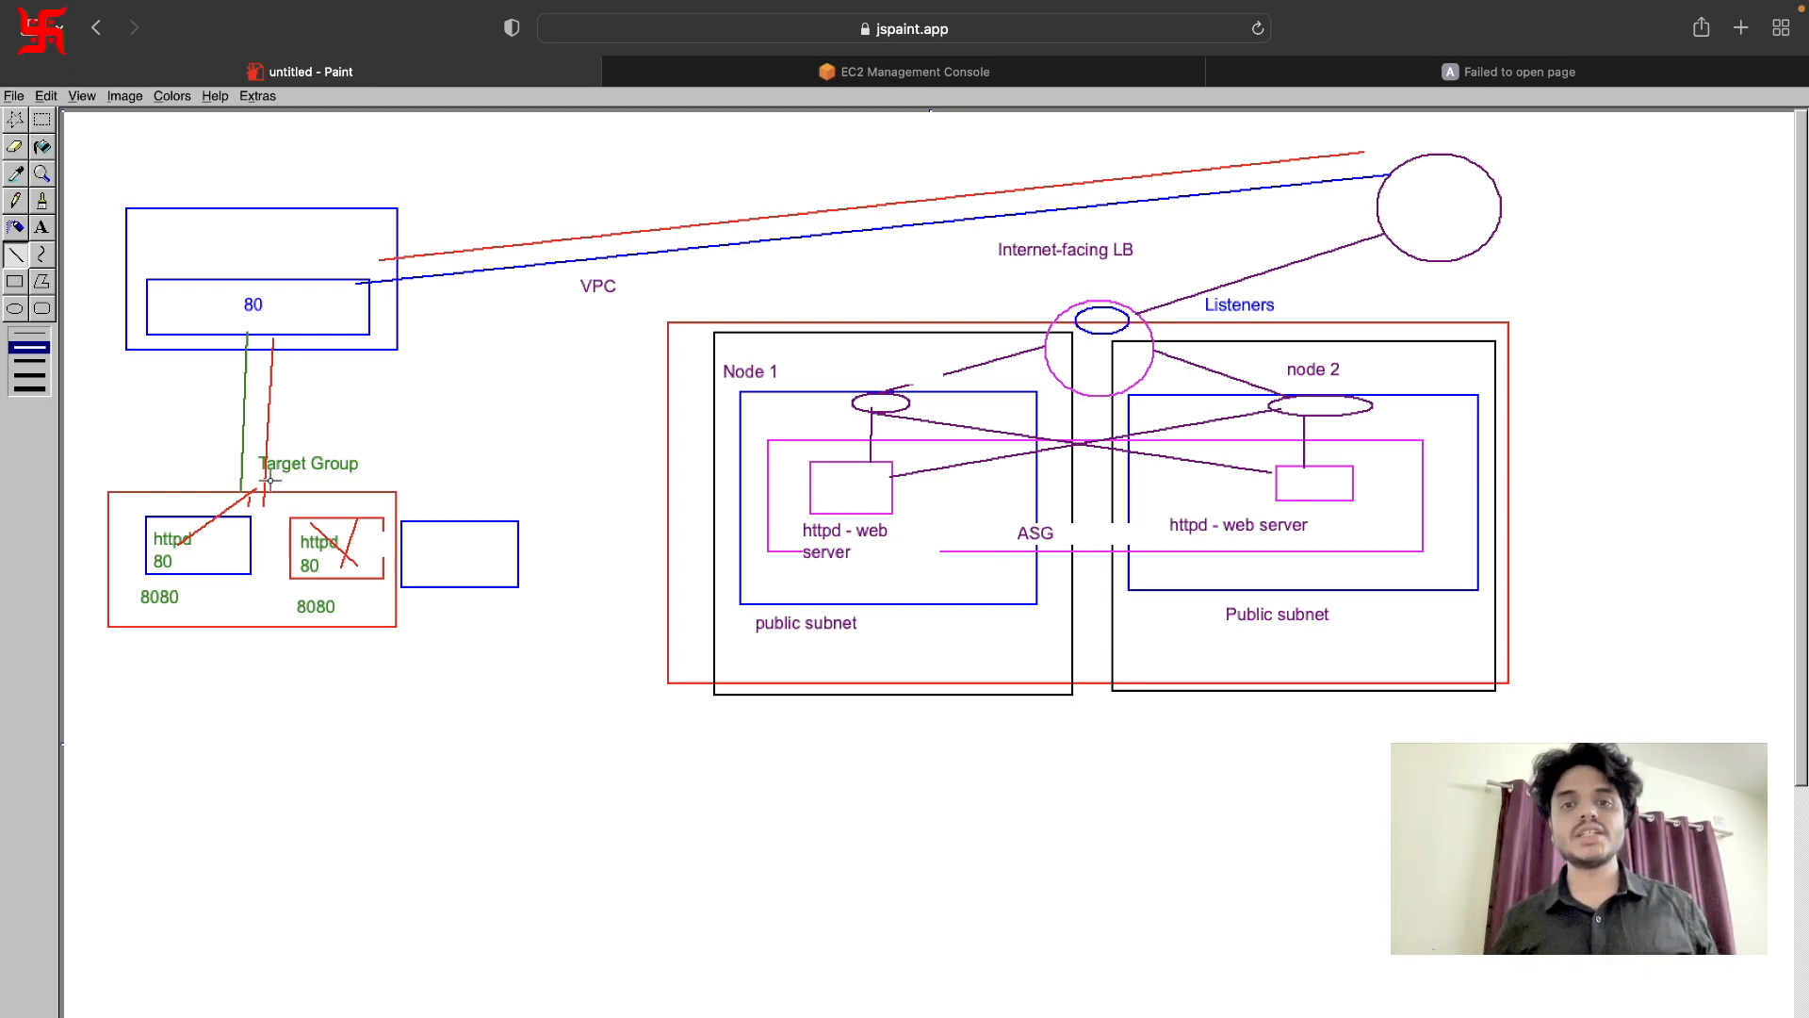
pyautogui.click(1590, 66)
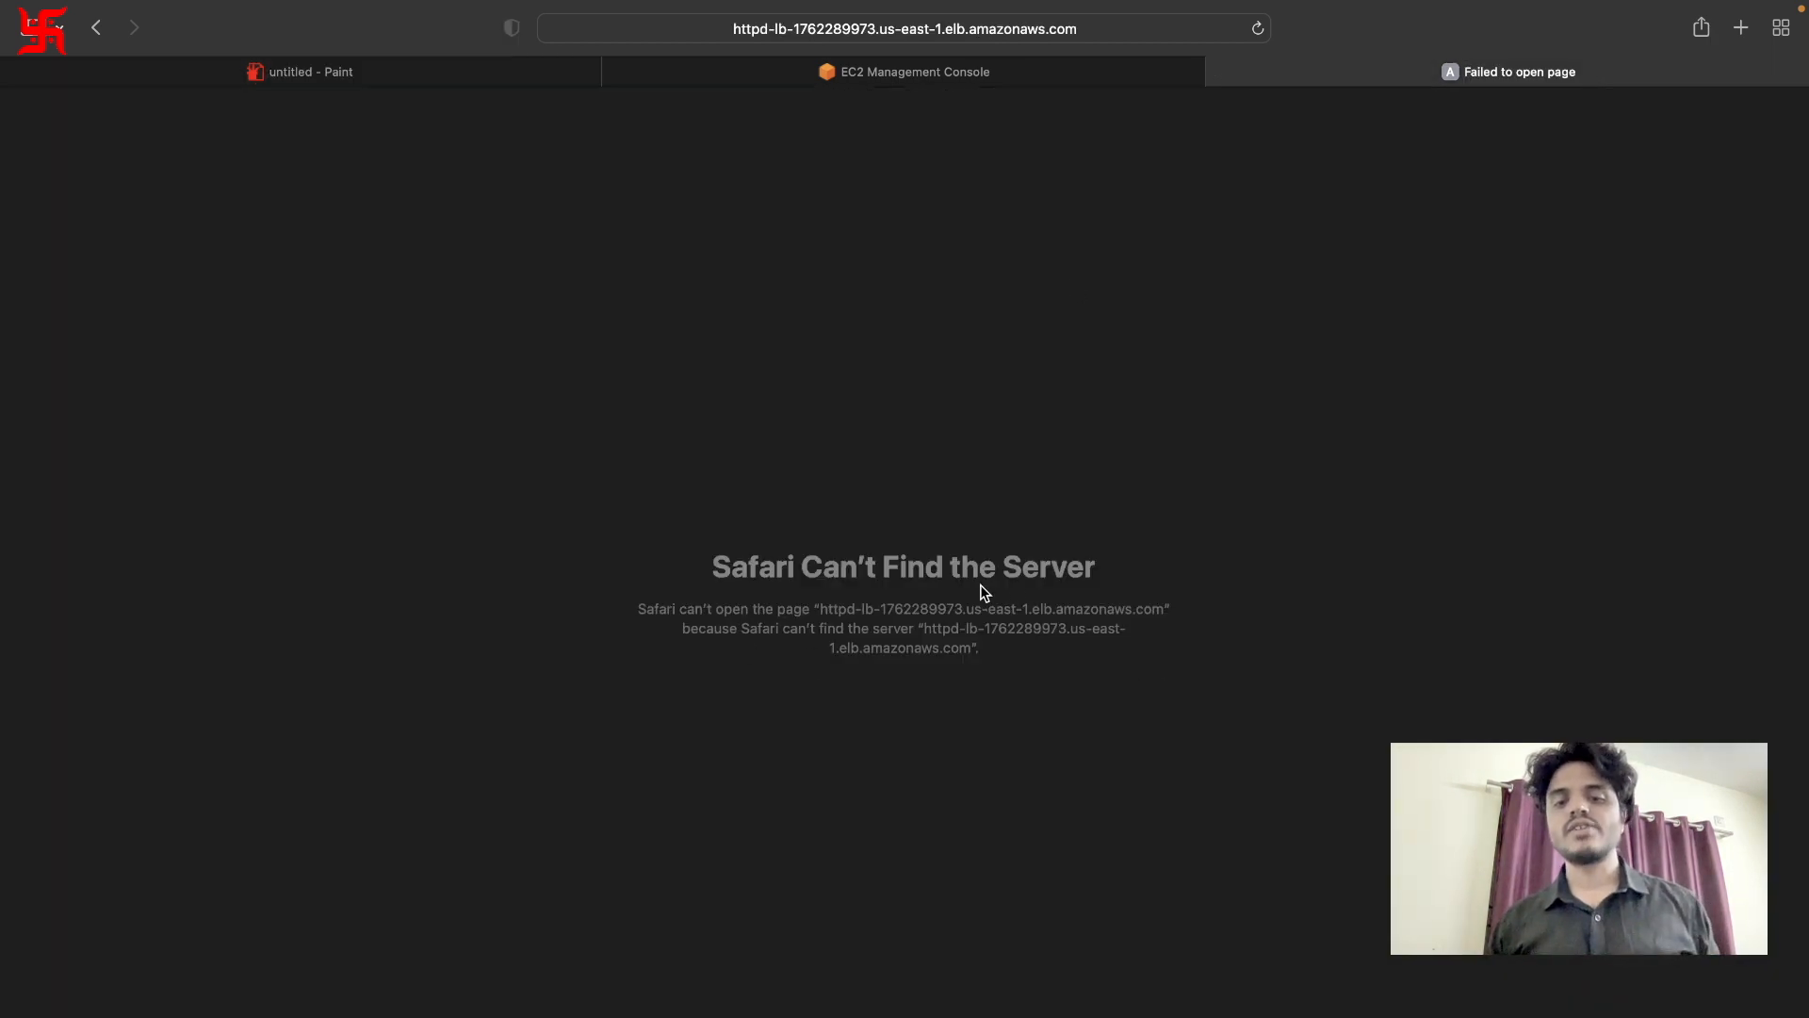
pyautogui.click(909, 86)
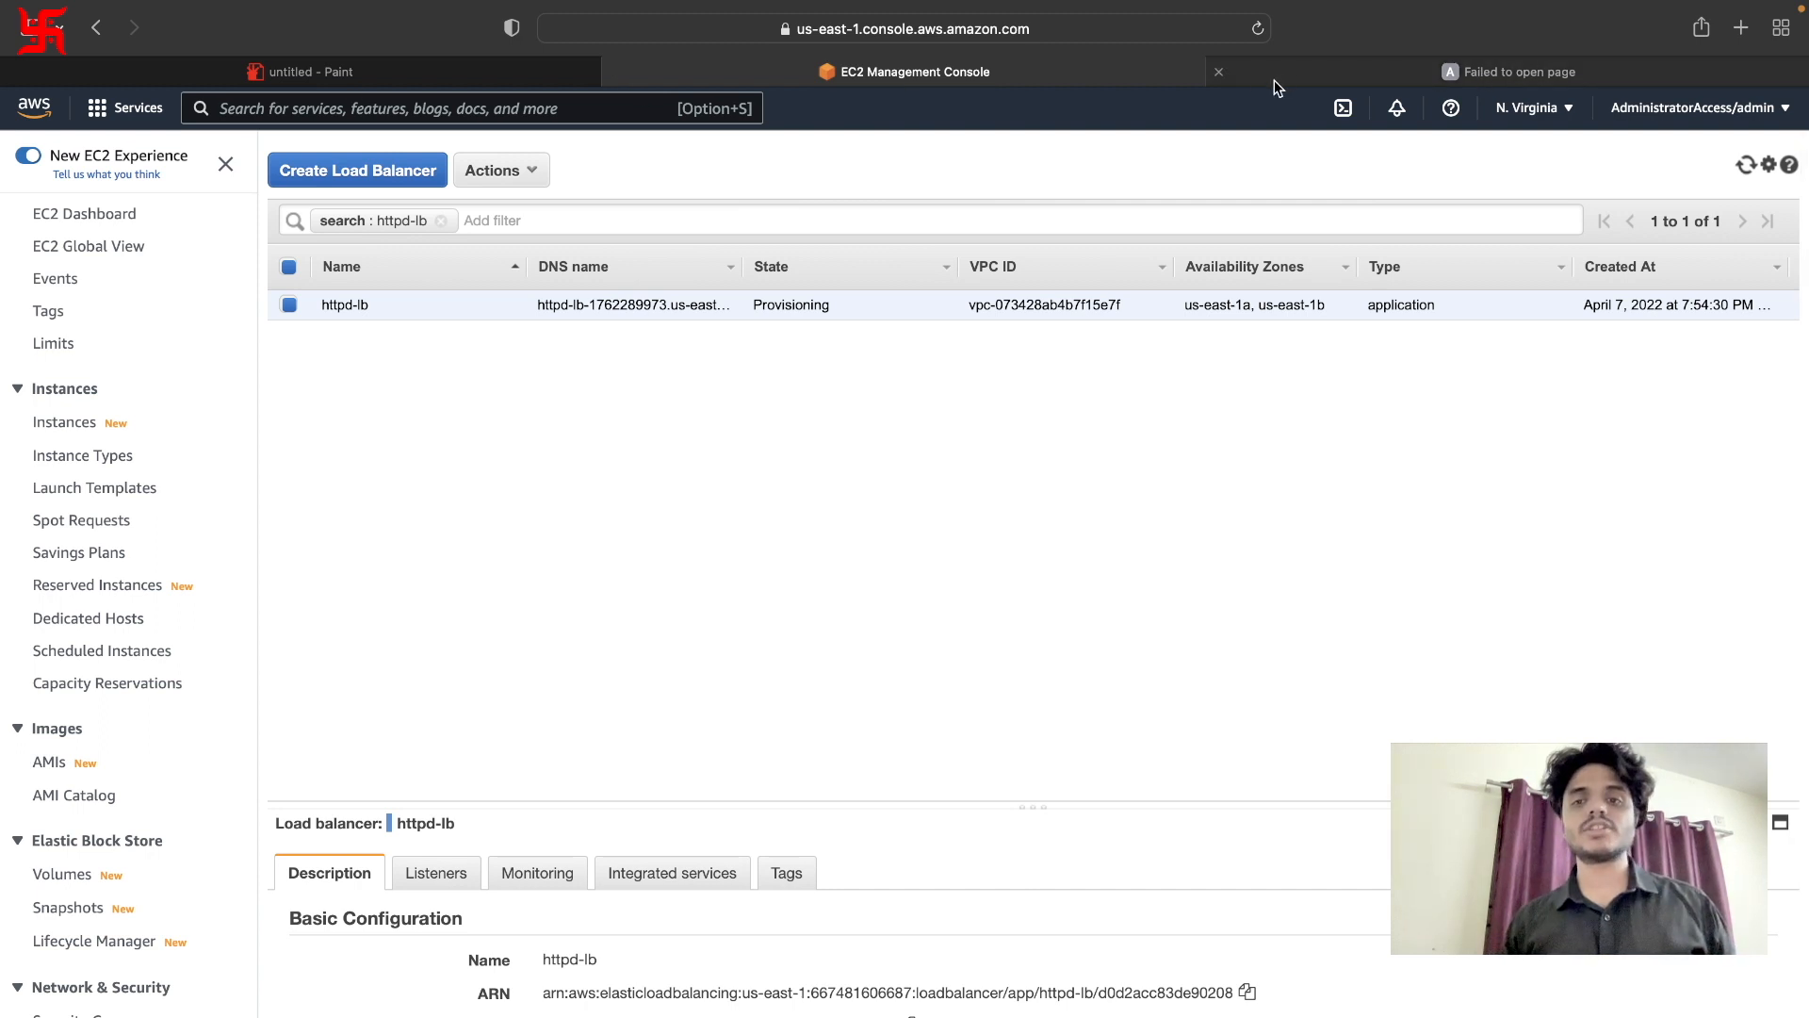
pyautogui.moveTo(1225, 82)
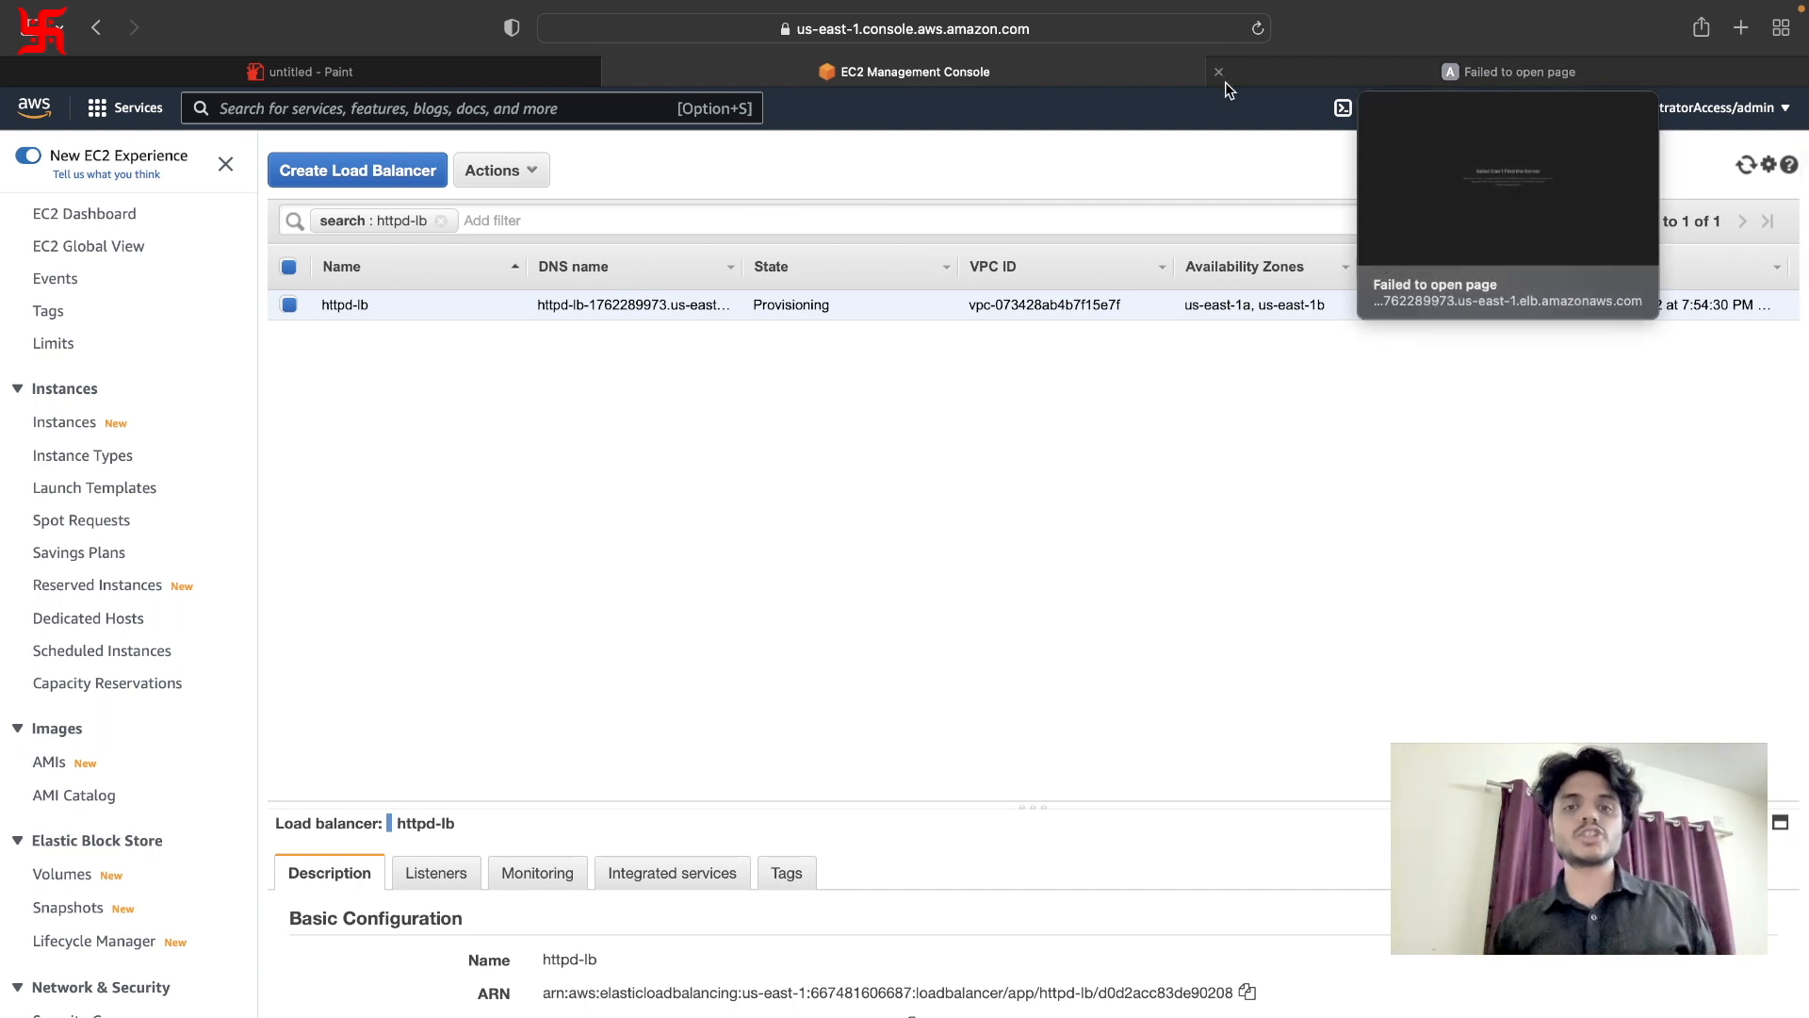
# Start a new Auto Scaling launch configuration and name it httpd-lc.
pyautogui.scroll(-5, 111, 663)
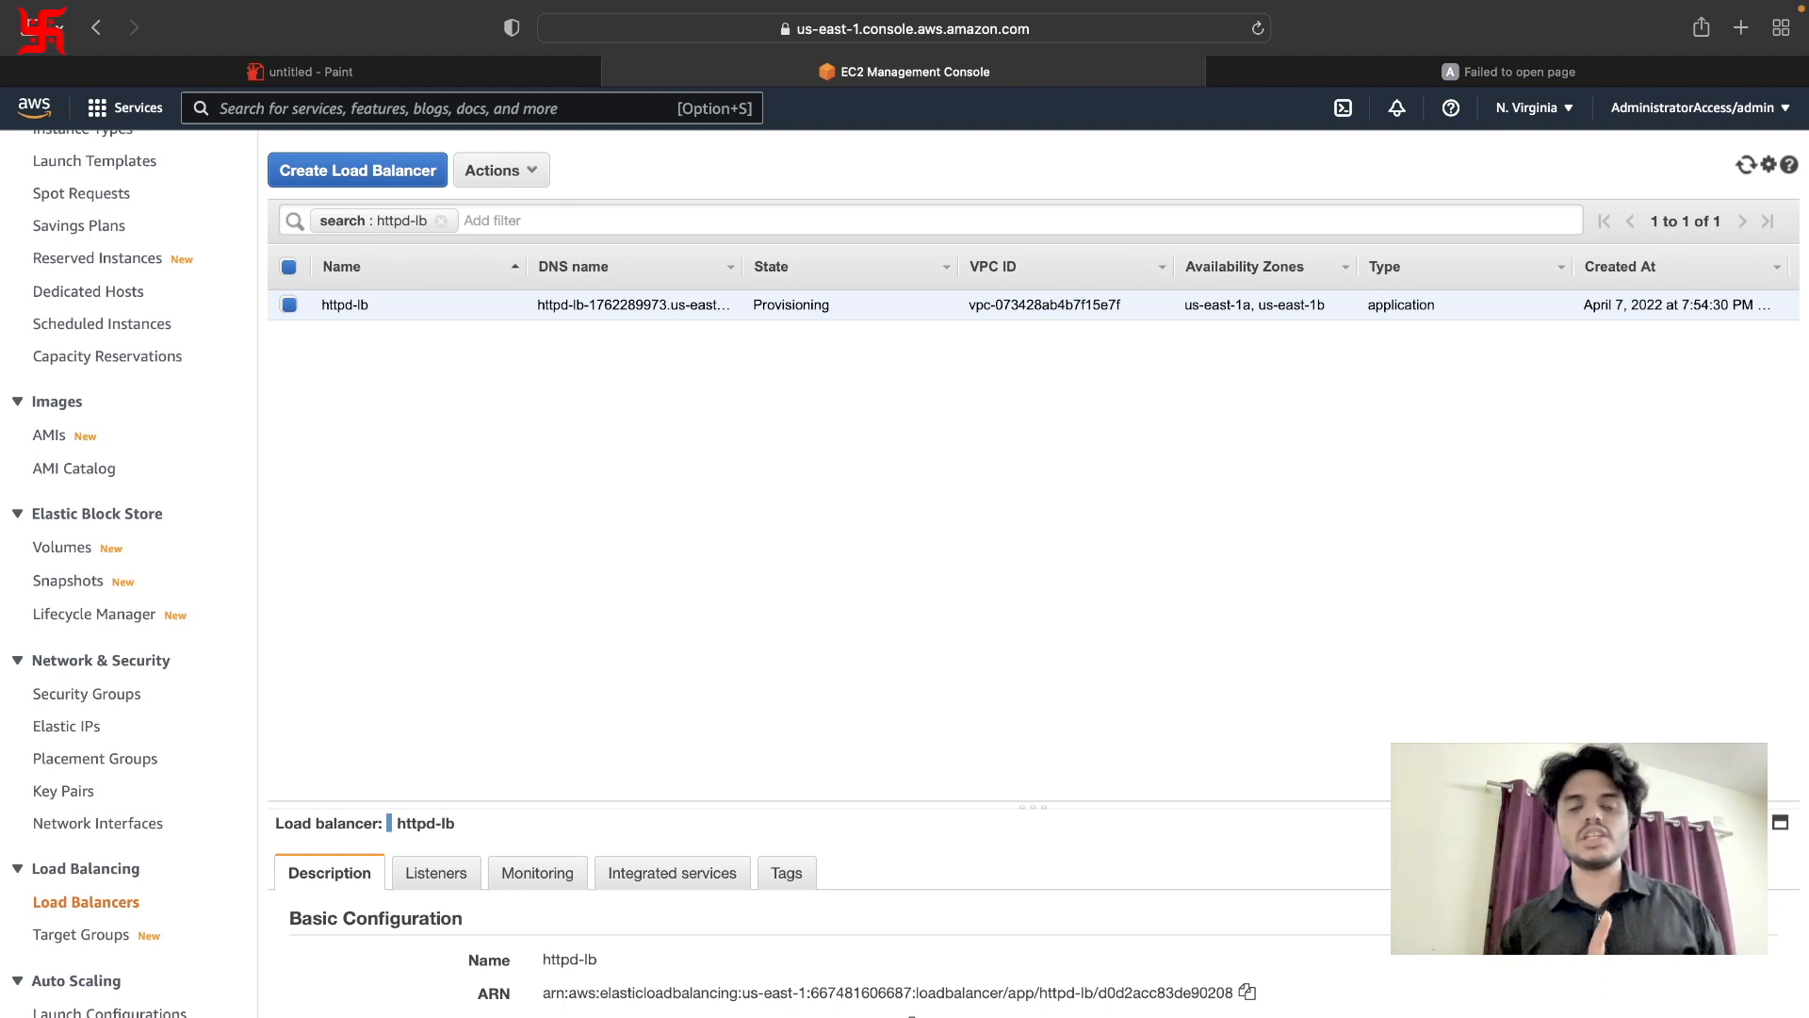
pyautogui.click(113, 1012)
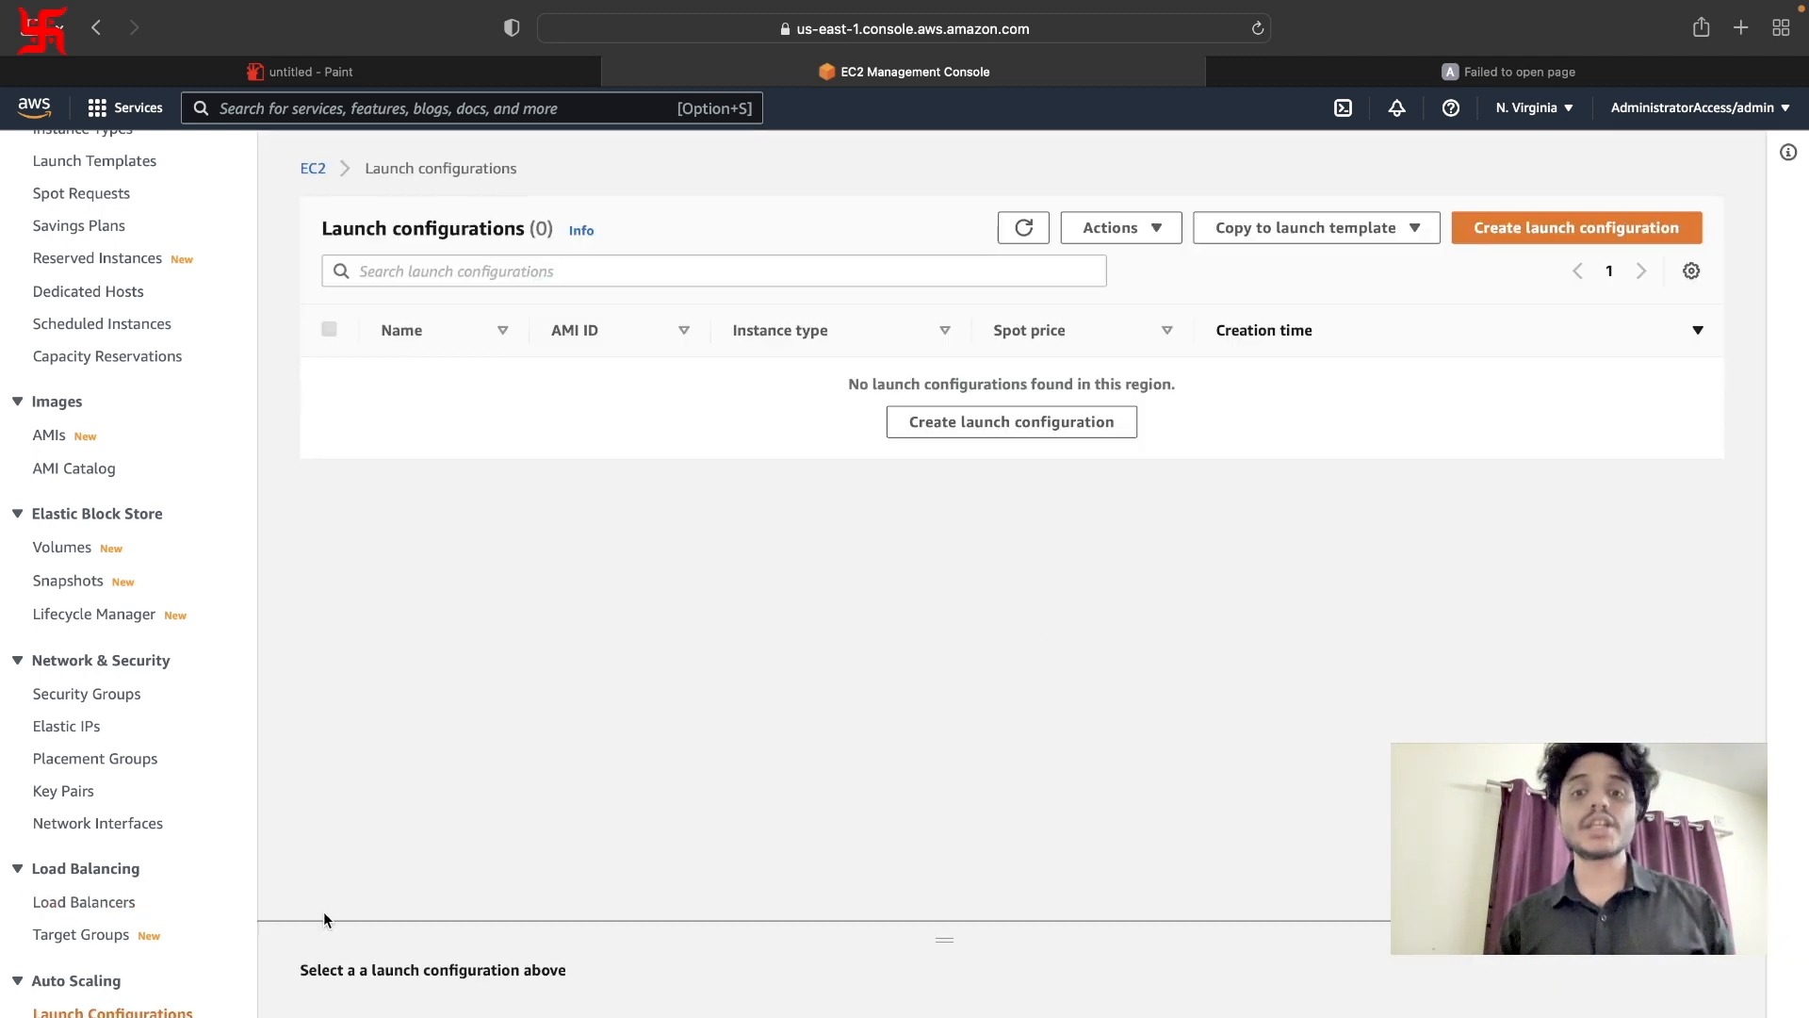
pyautogui.click(991, 423)
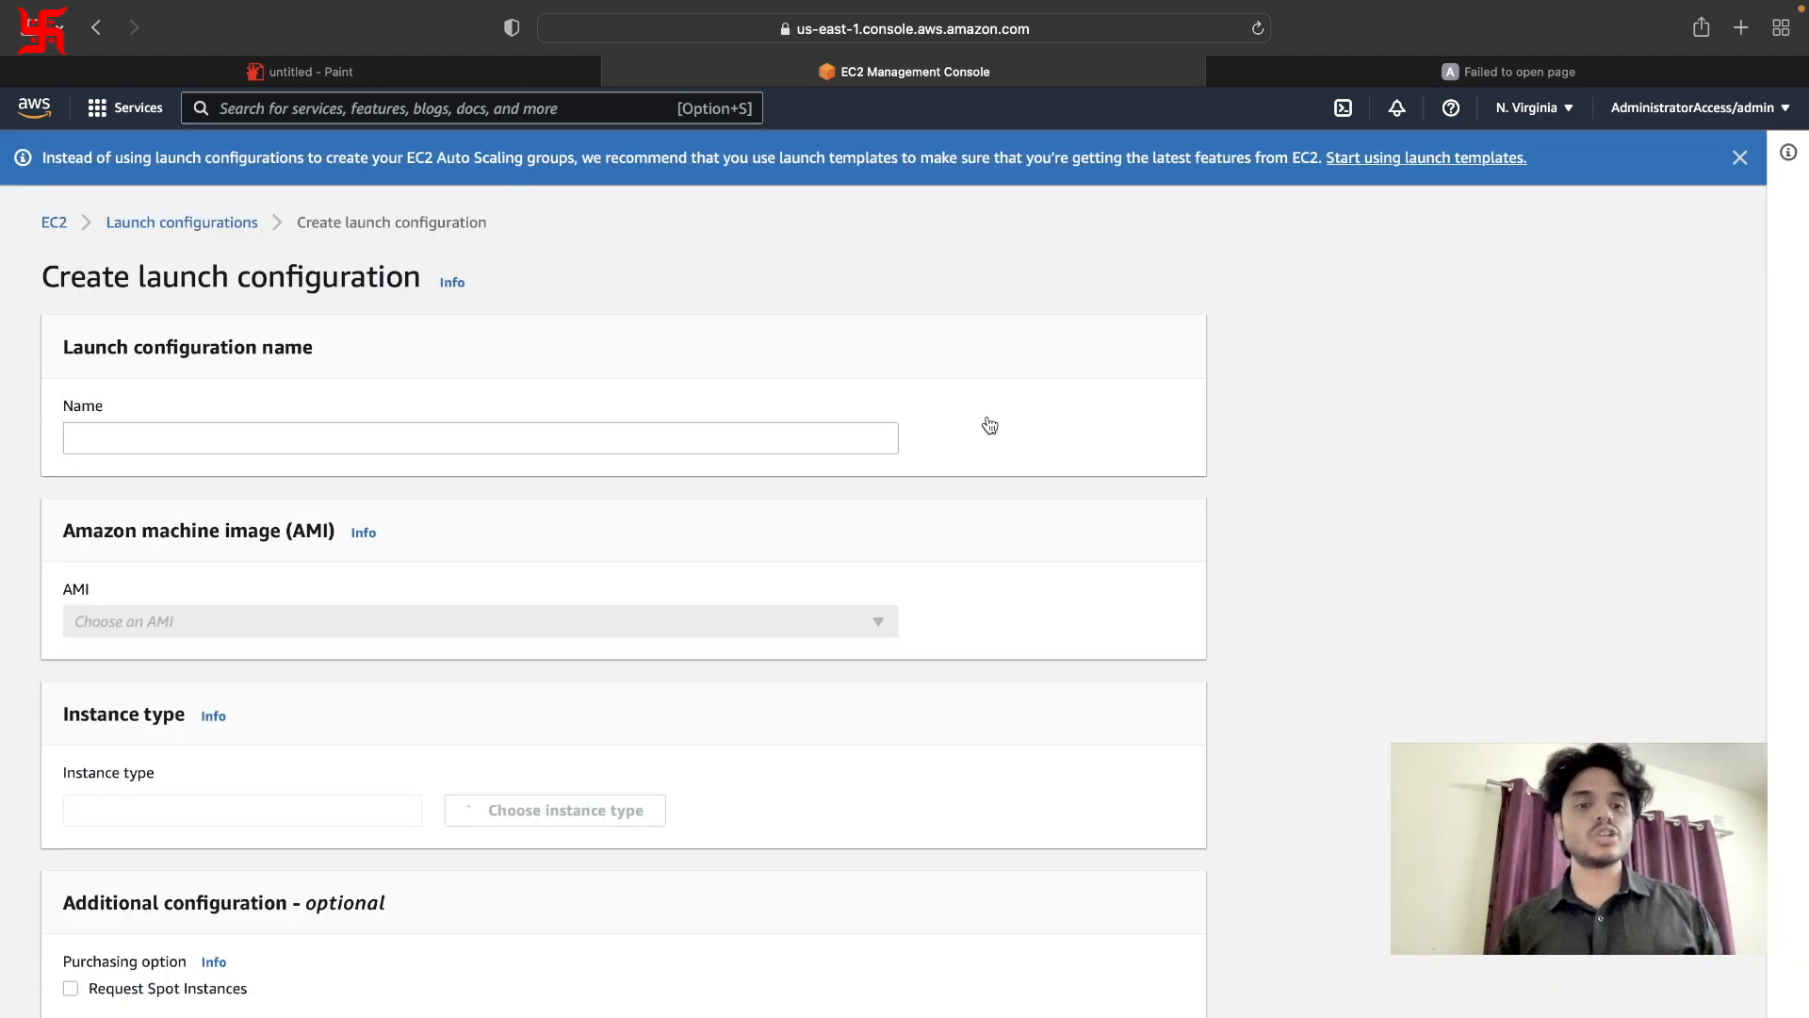
pyautogui.click(544, 440)
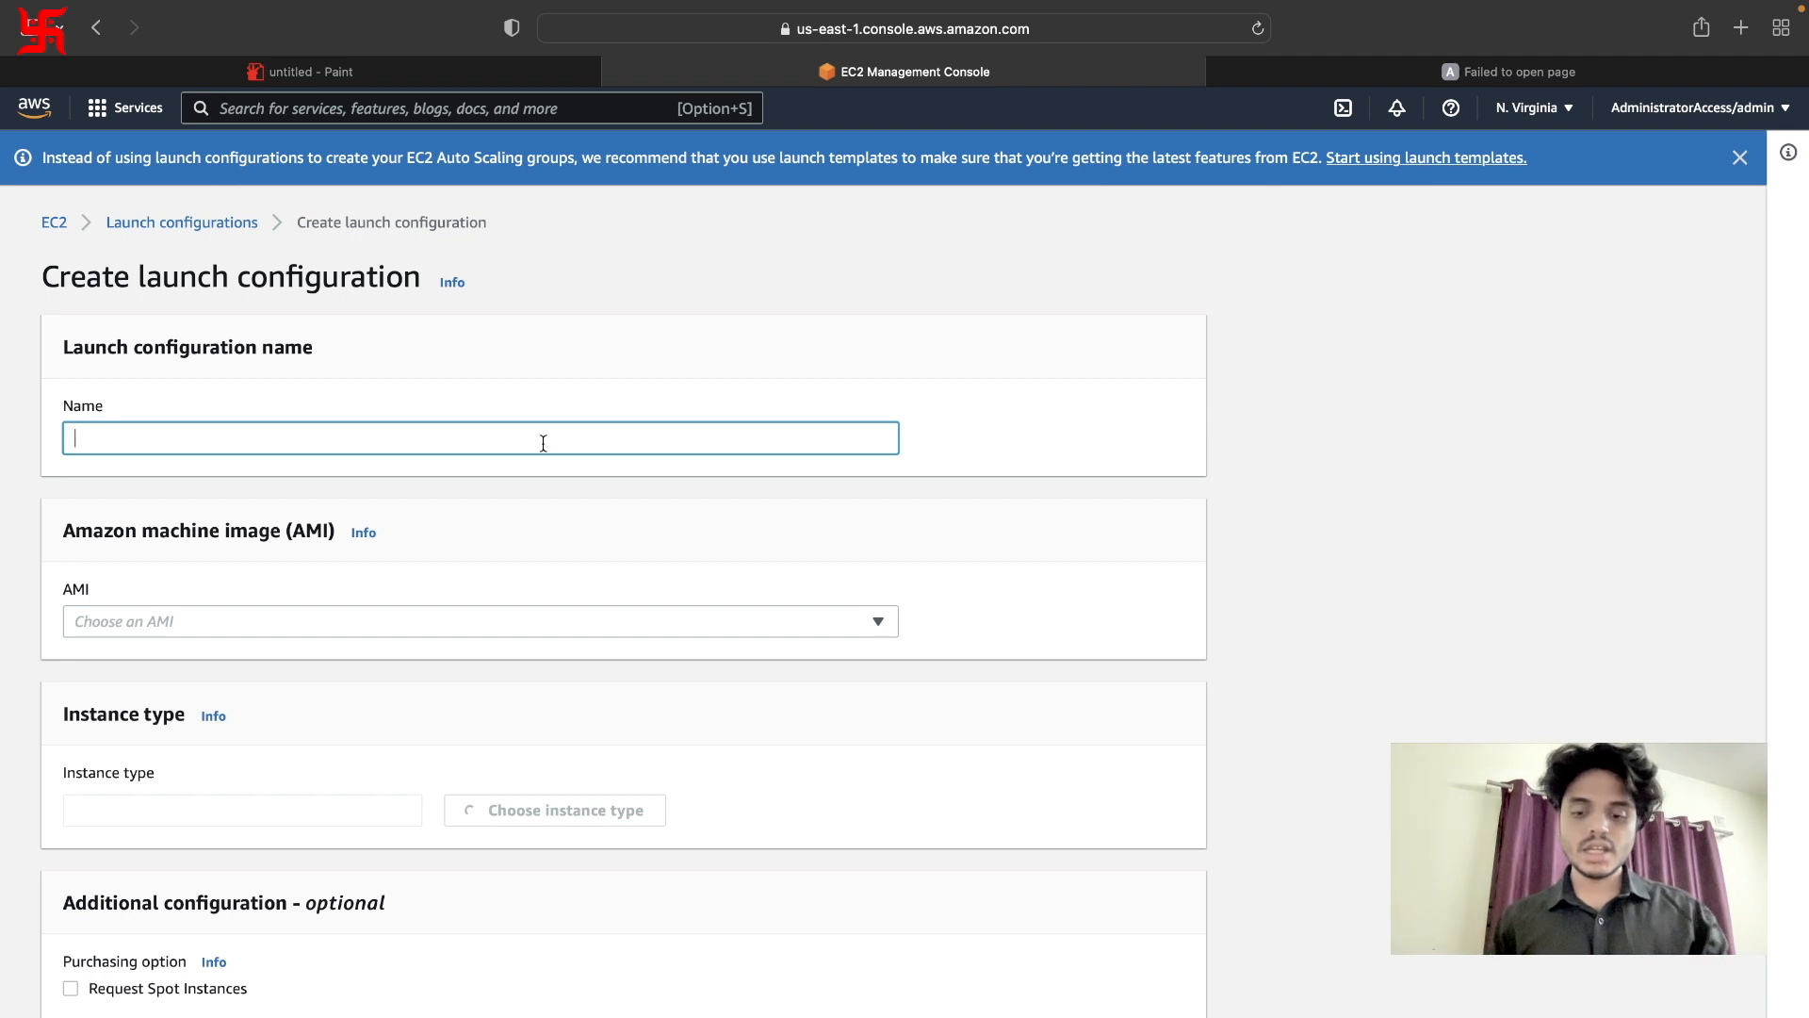
pyautogui.write('httpd')
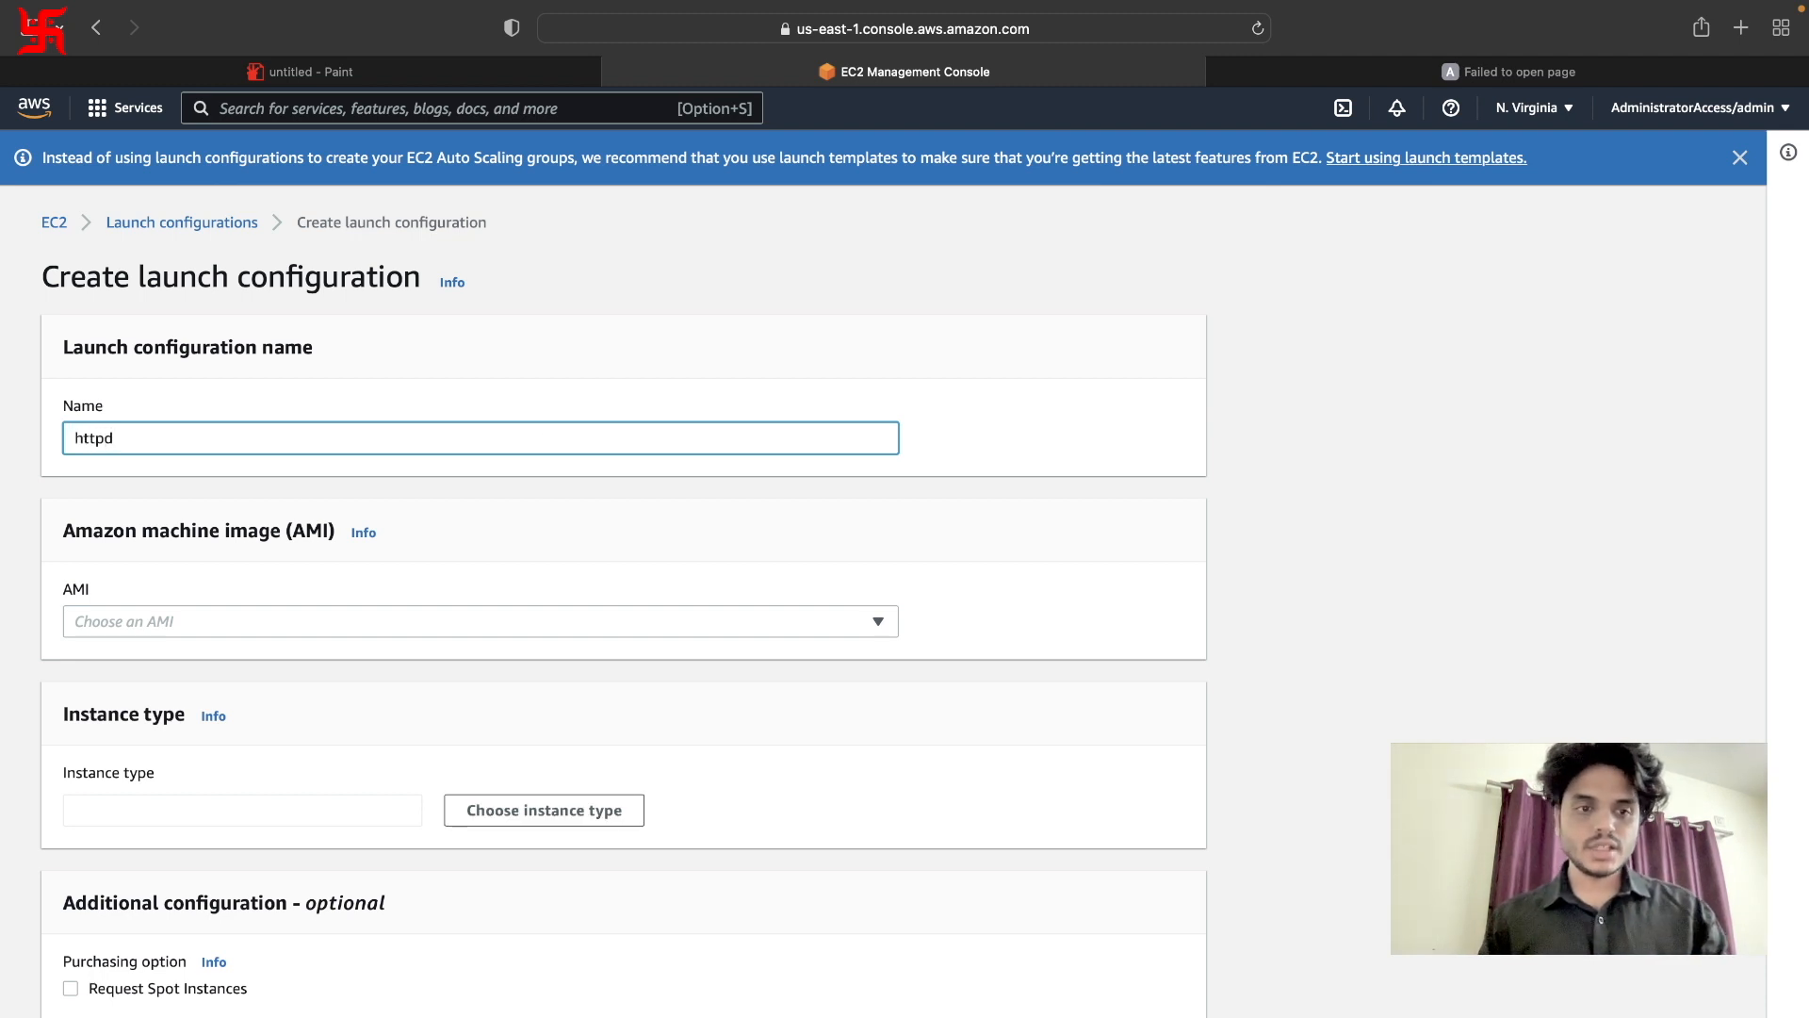
pyautogui.write('-lc')
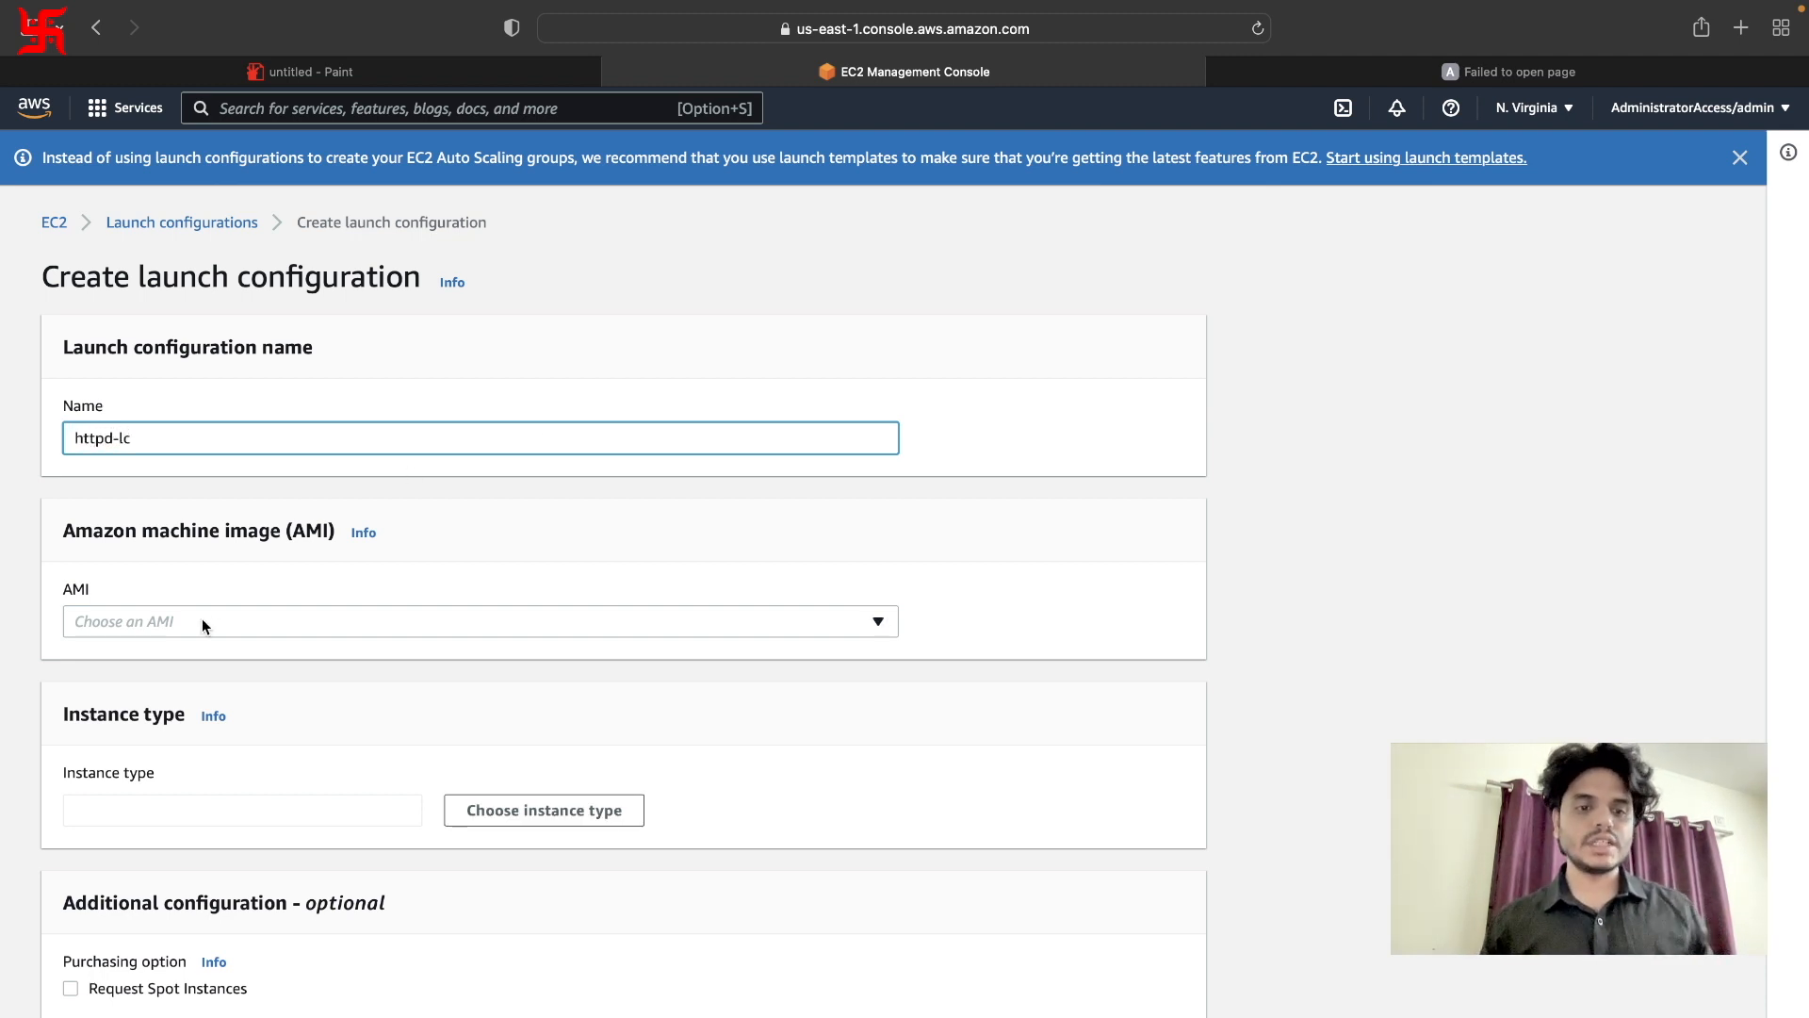
pyautogui.click(200, 621)
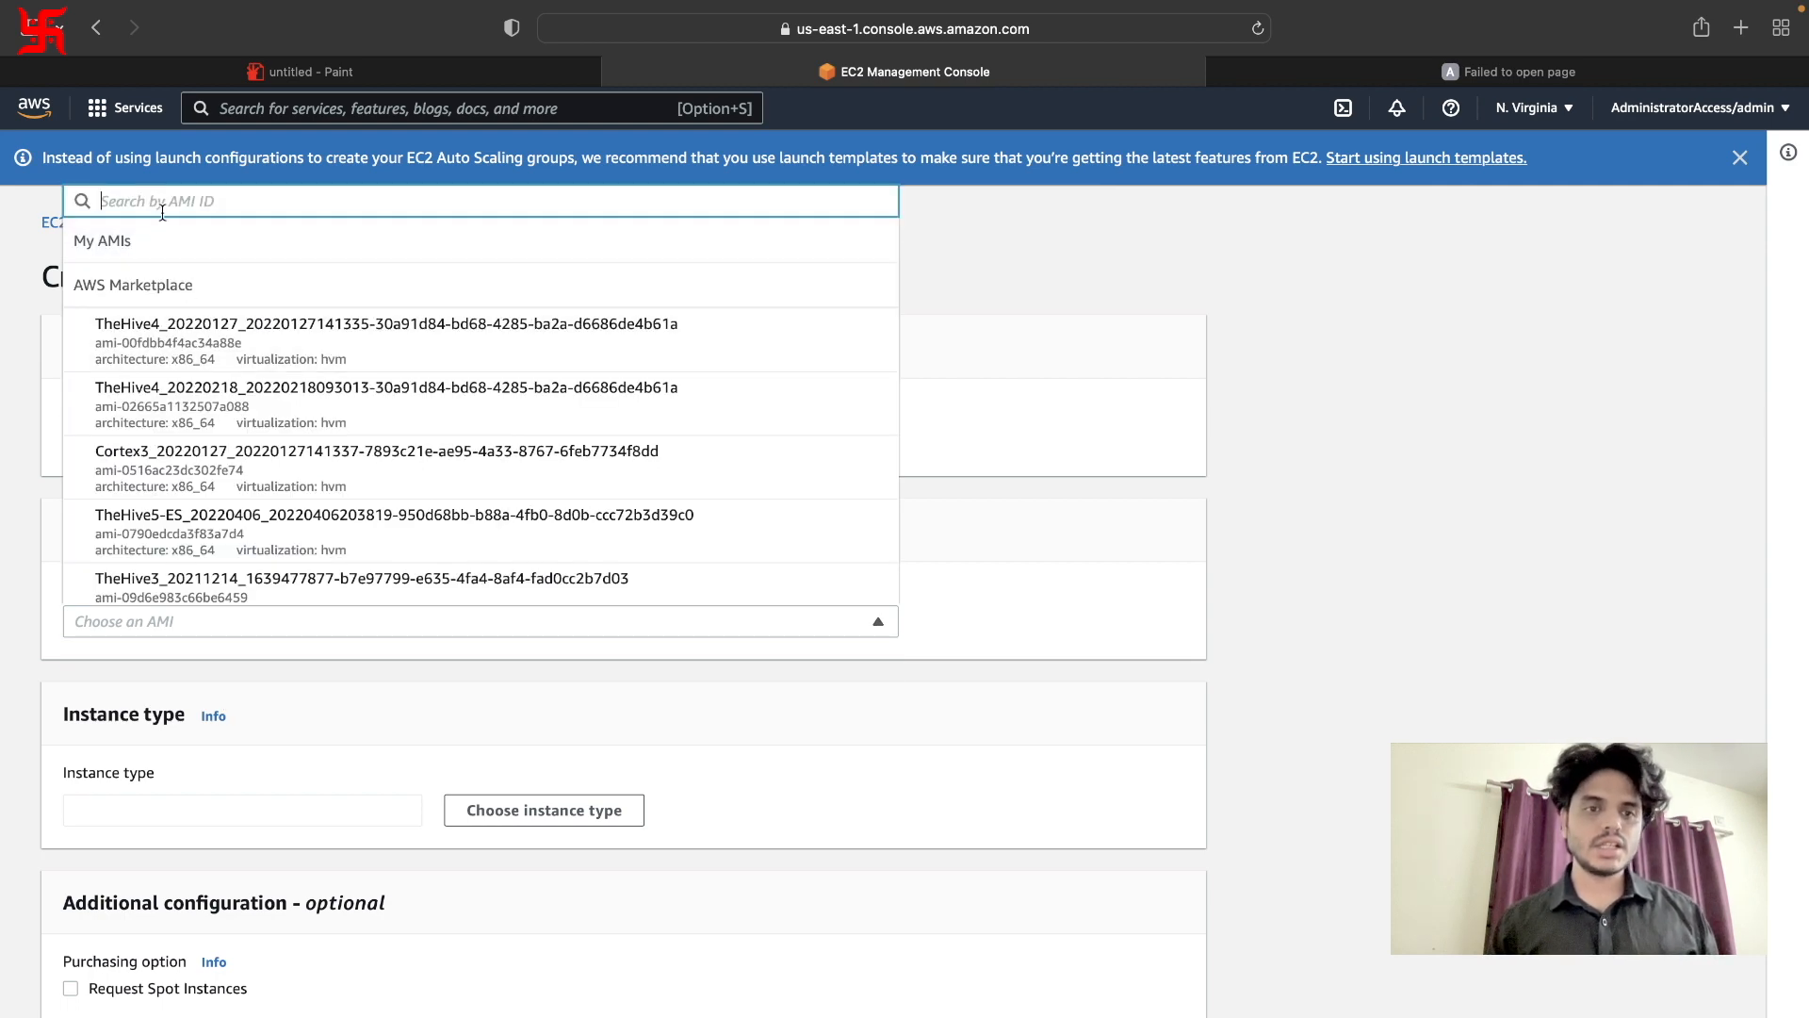
pyautogui.scroll(-10, 192, 462)
pyautogui.scroll(8, 191, 476)
pyautogui.scroll(2, 193, 478)
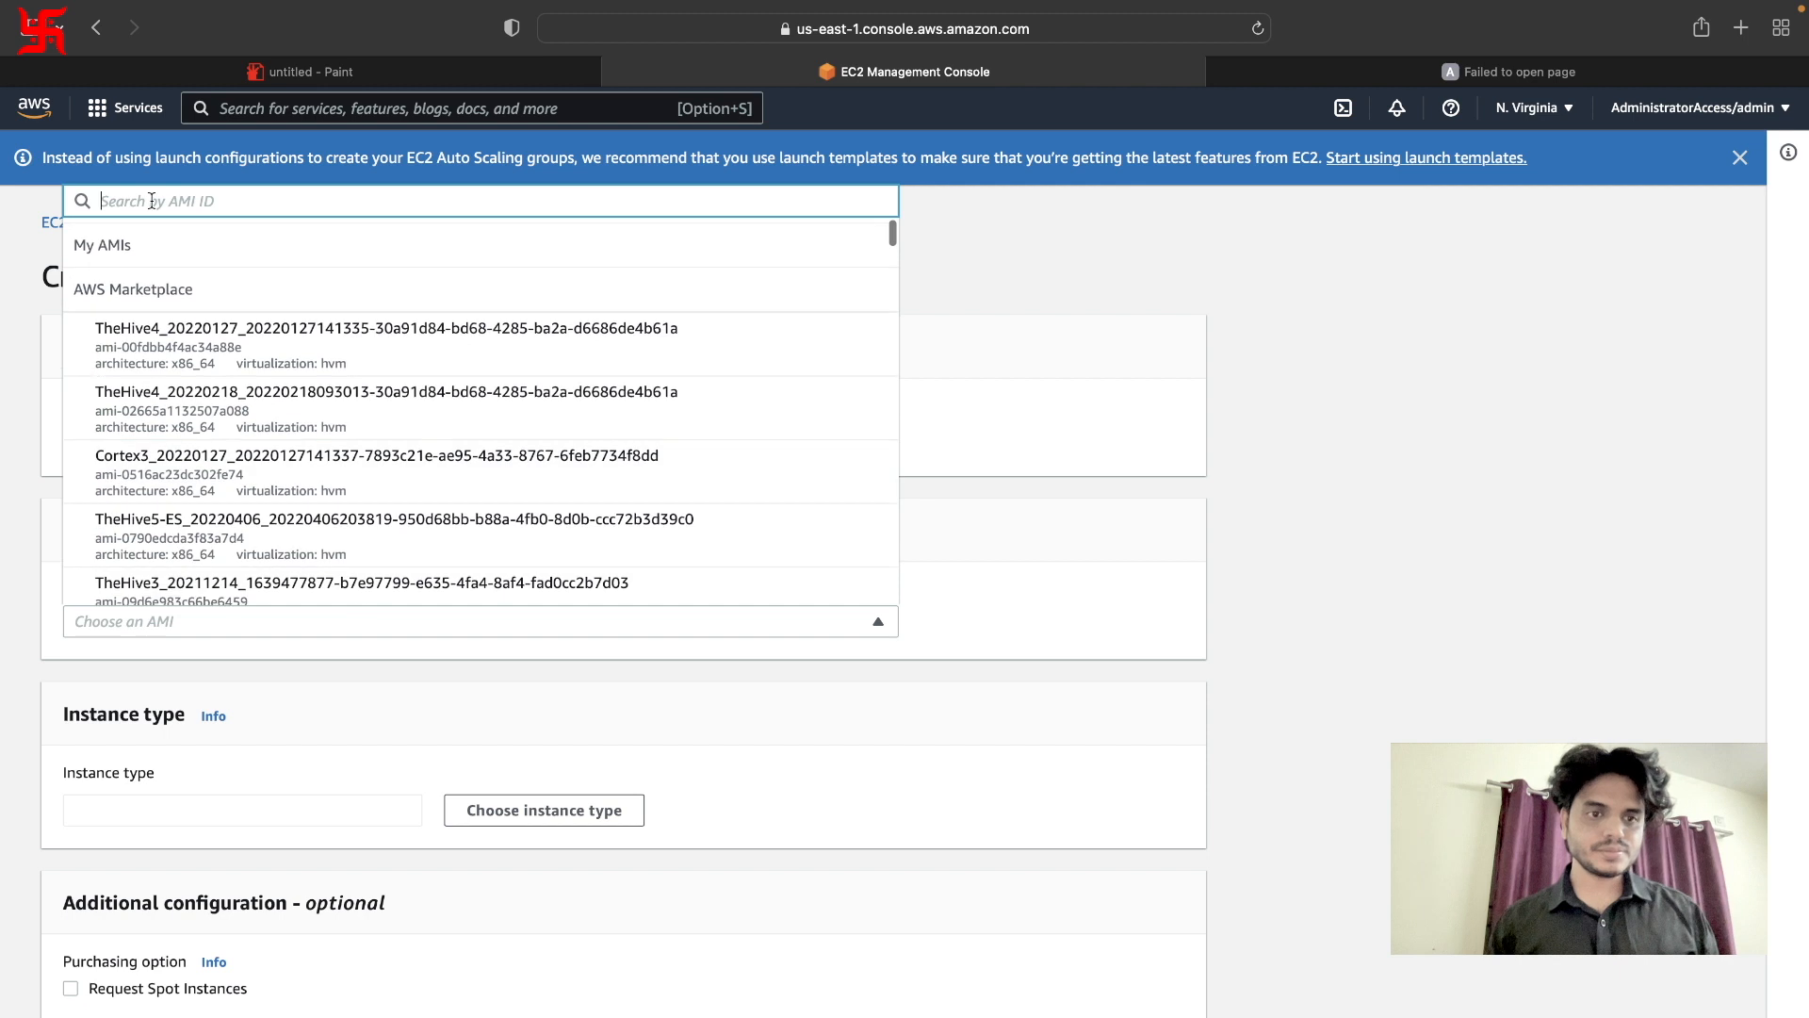
pyautogui.click(1059, 486)
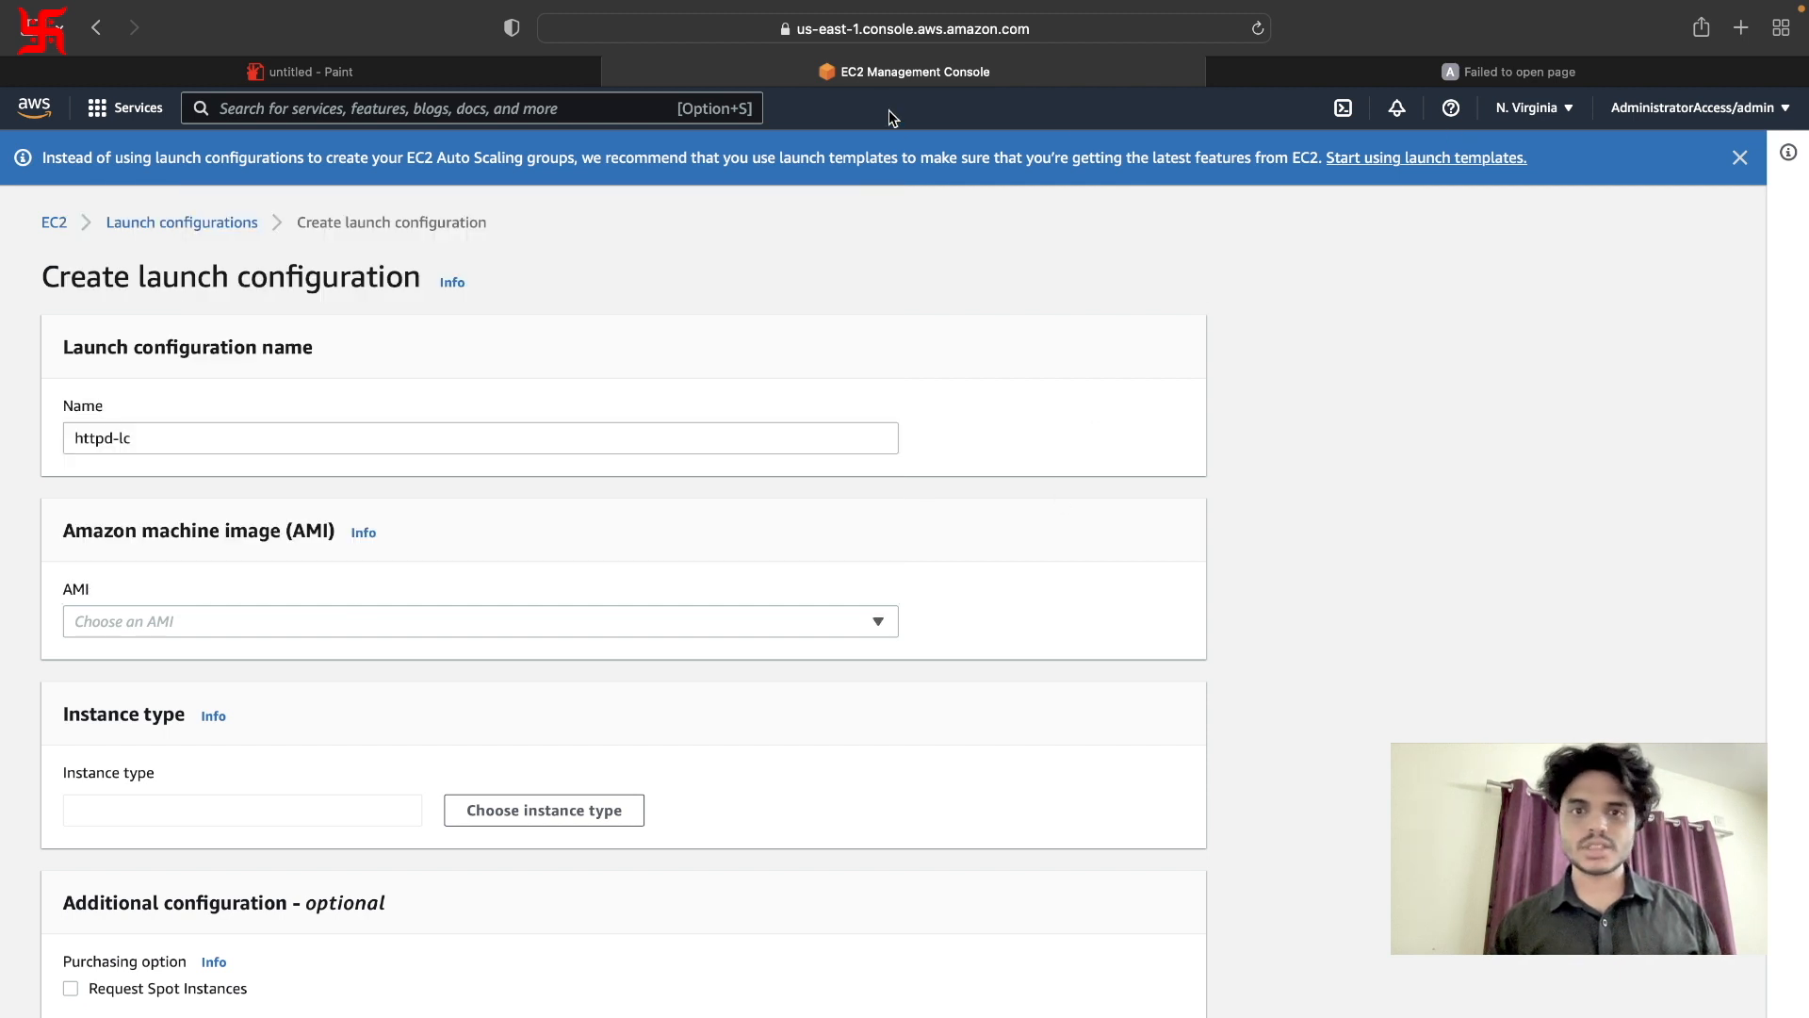
# Open the launch instance wizard in a separate EC2 tab, and copy the 64-bit x86 AMI ID of Amazon Linux 2 Kernel 5.10.
pyautogui.rightClick(58, 233)
pyautogui.click(95, 235)
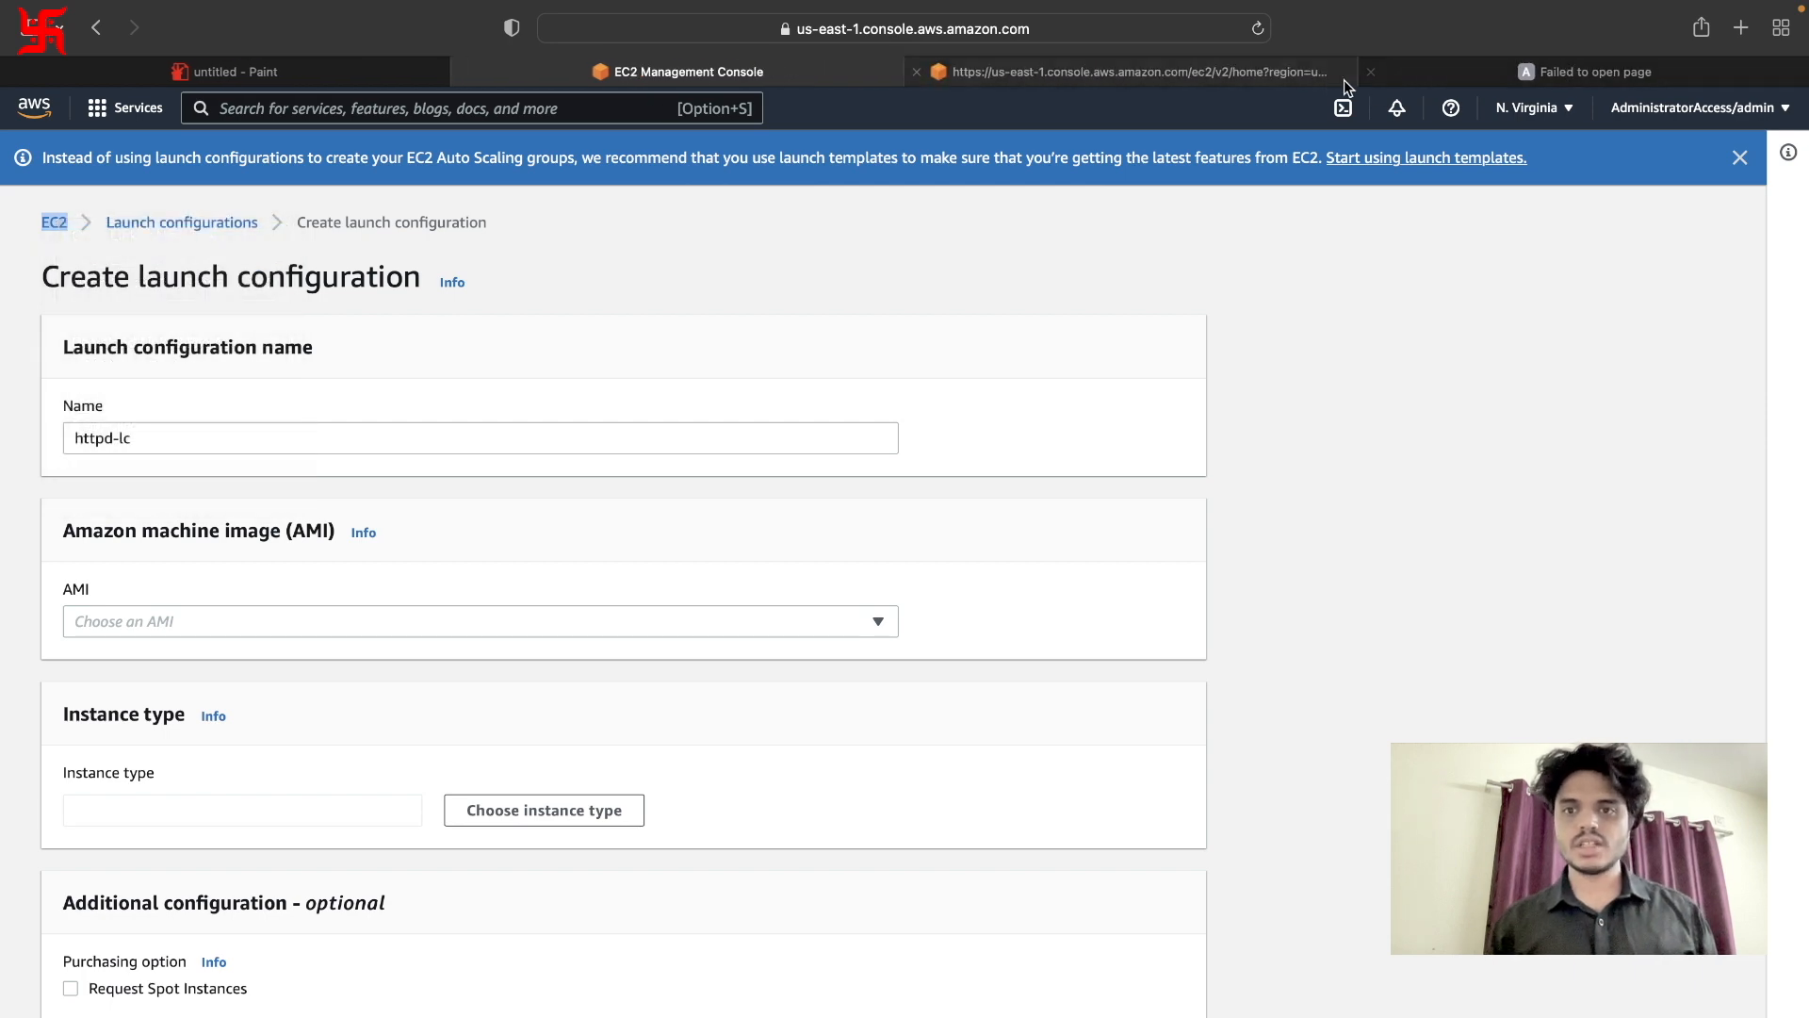
pyautogui.click(1308, 71)
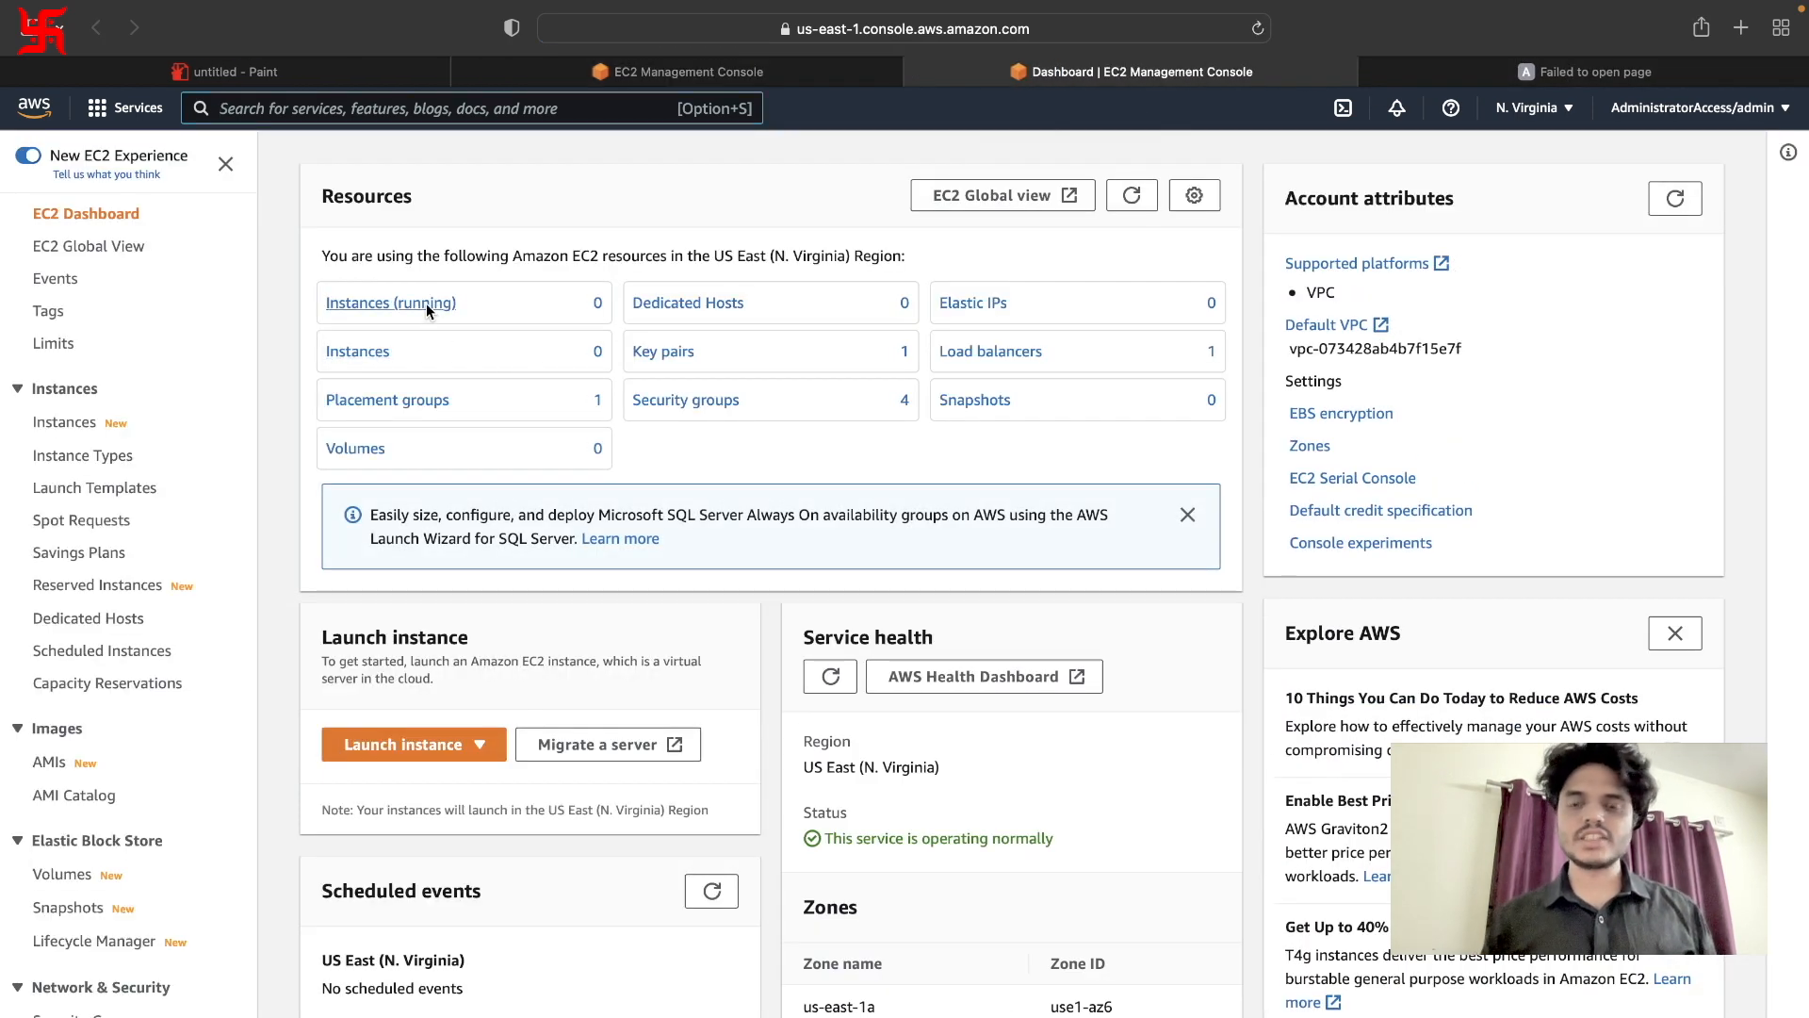
pyautogui.click(426, 302)
pyautogui.click(1606, 158)
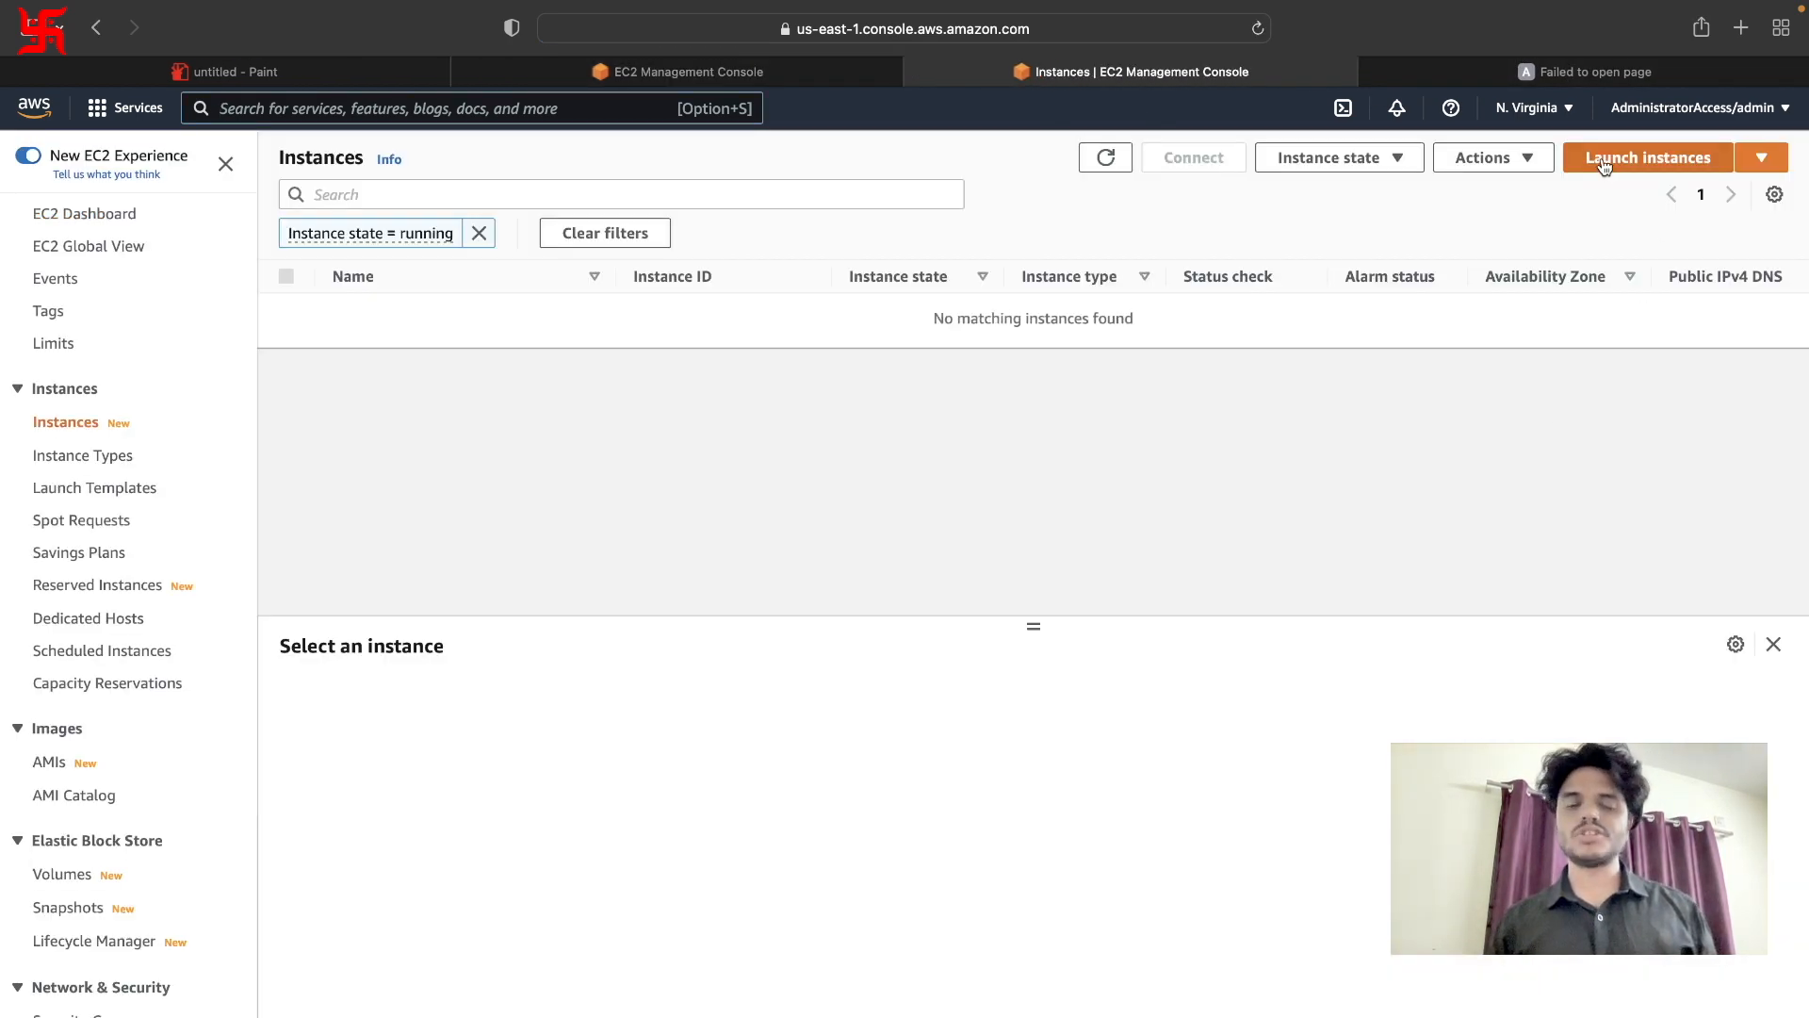
pyautogui.moveTo(843, 534); pyautogui.dragTo(1026, 534)
pyautogui.press('super+c')
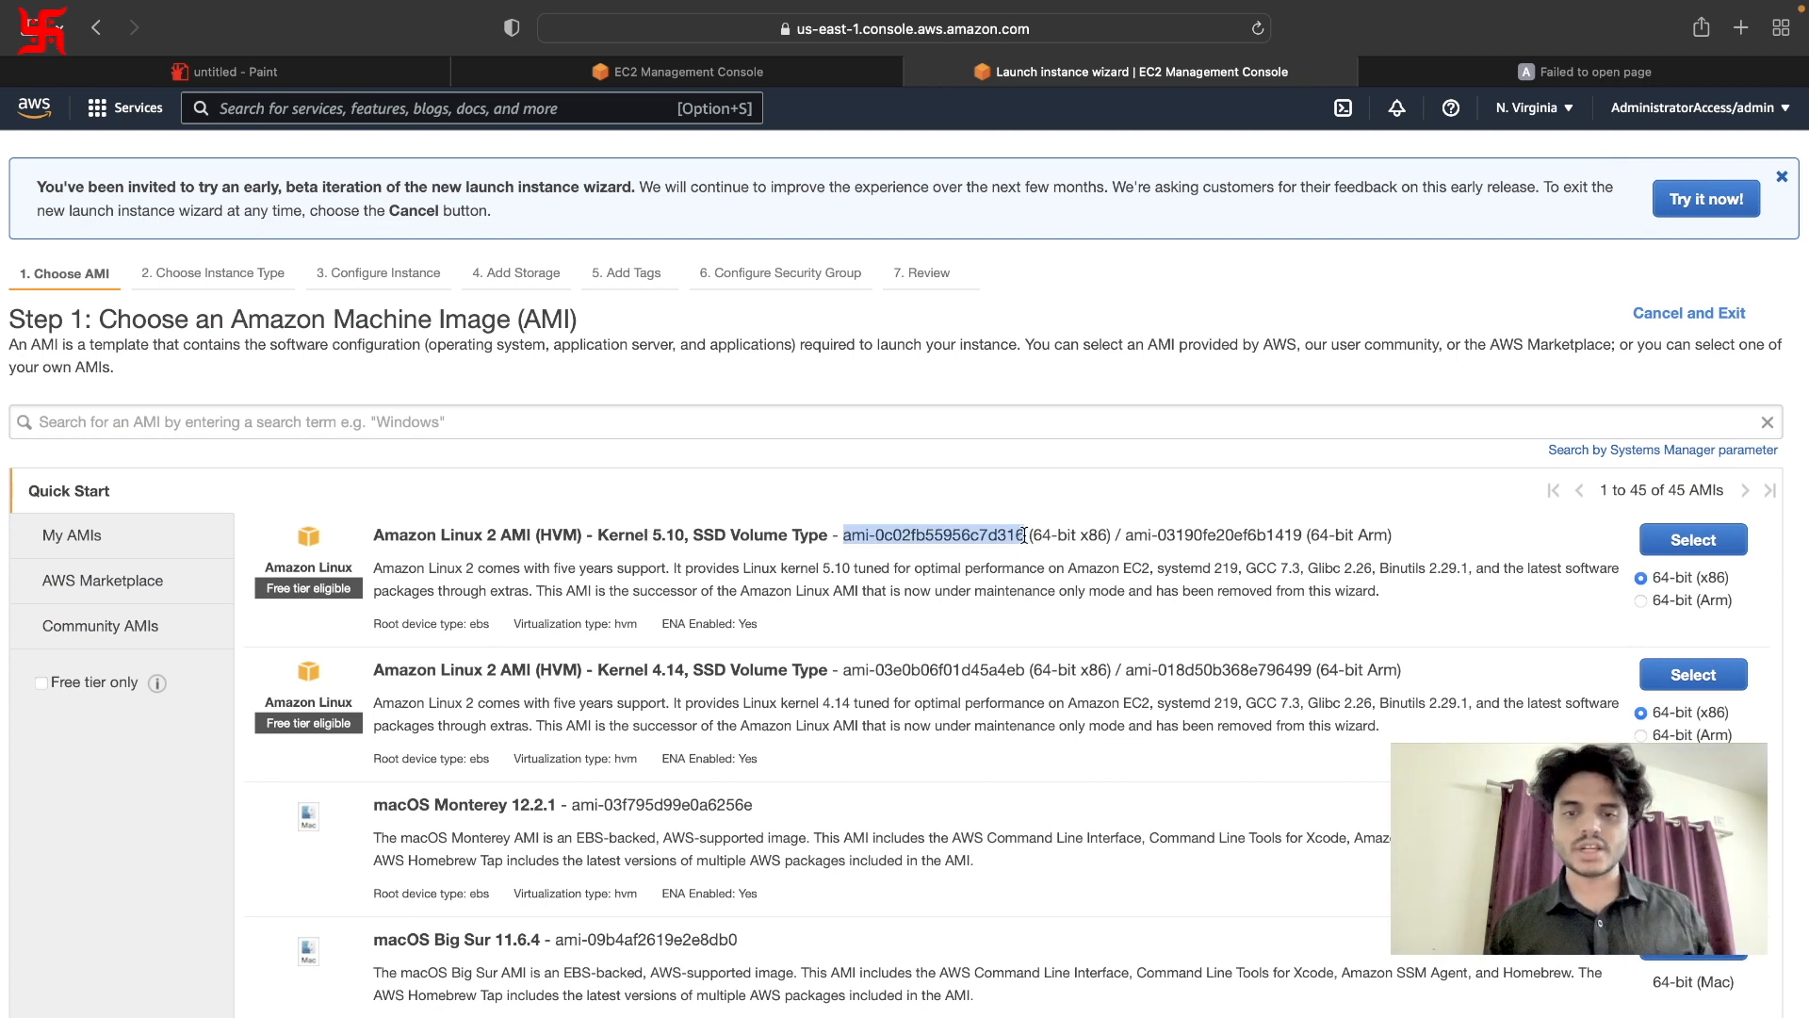
# Return to the launch configuration form, search for AMI ami-0c02fb55956c7d316, and select the matching Amazon Linux 2 image.
pyautogui.click(699, 69)
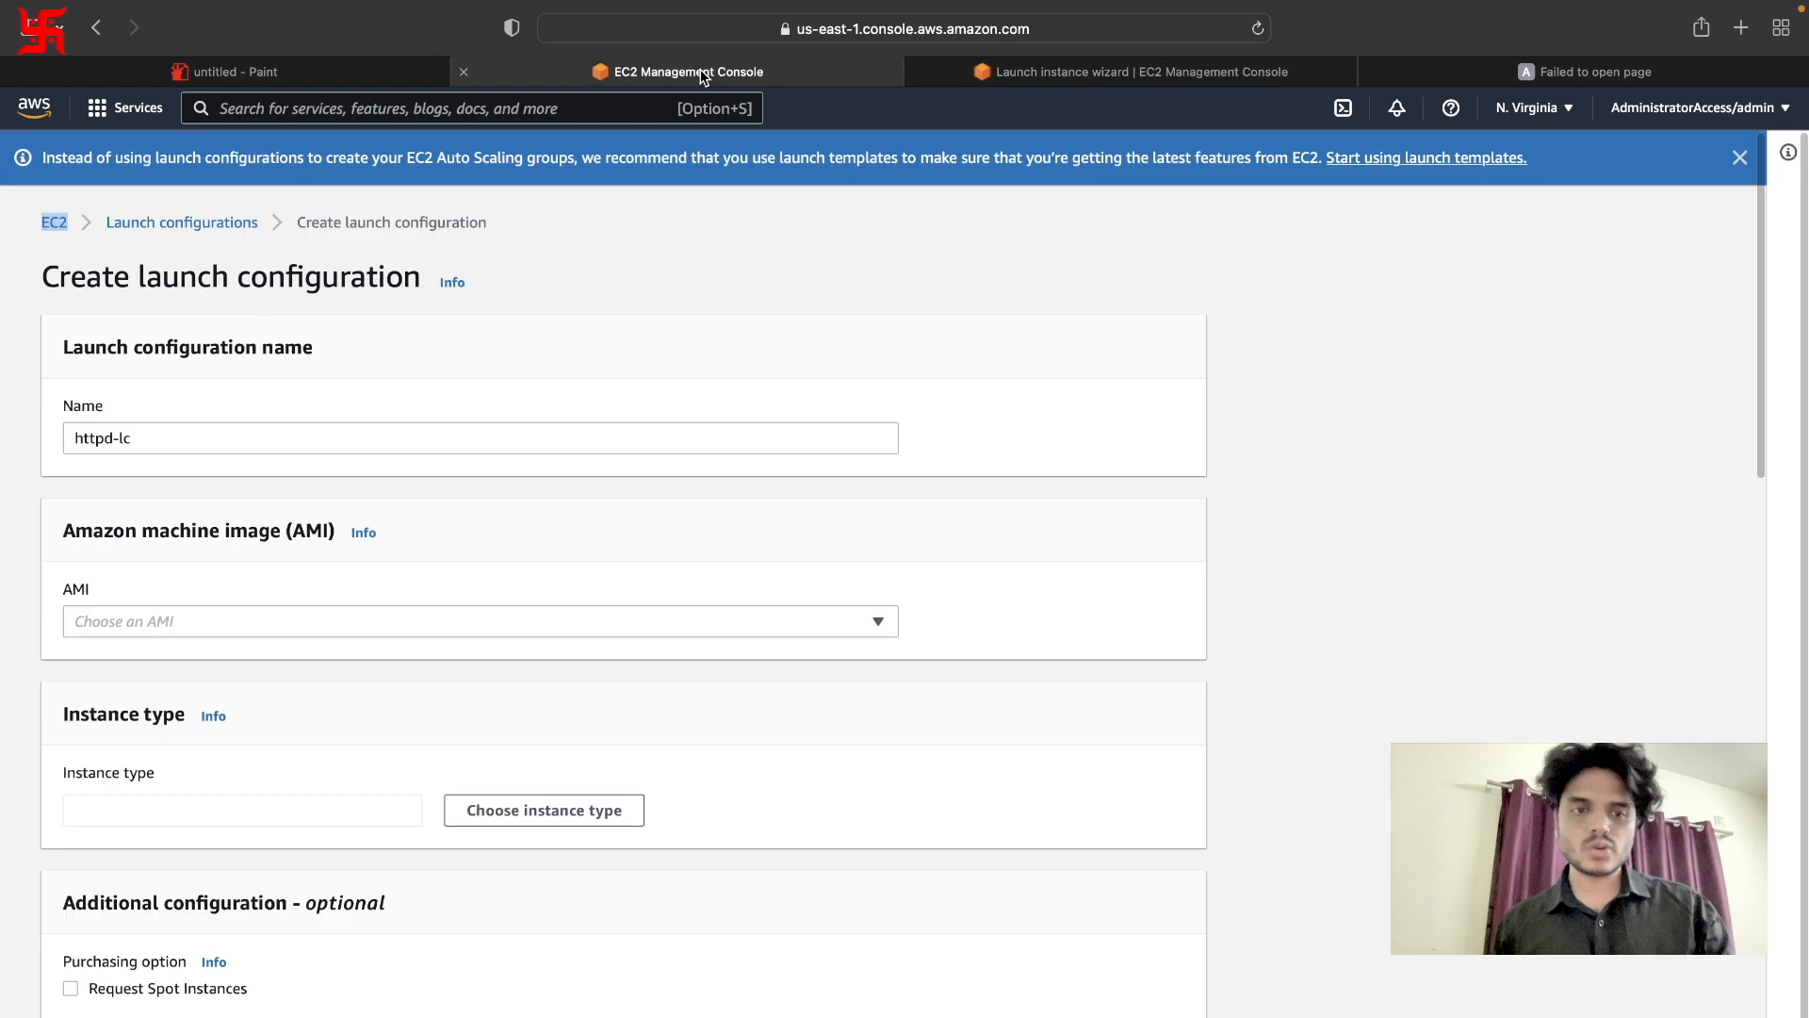
pyautogui.click(195, 625)
pyautogui.press('super+v')
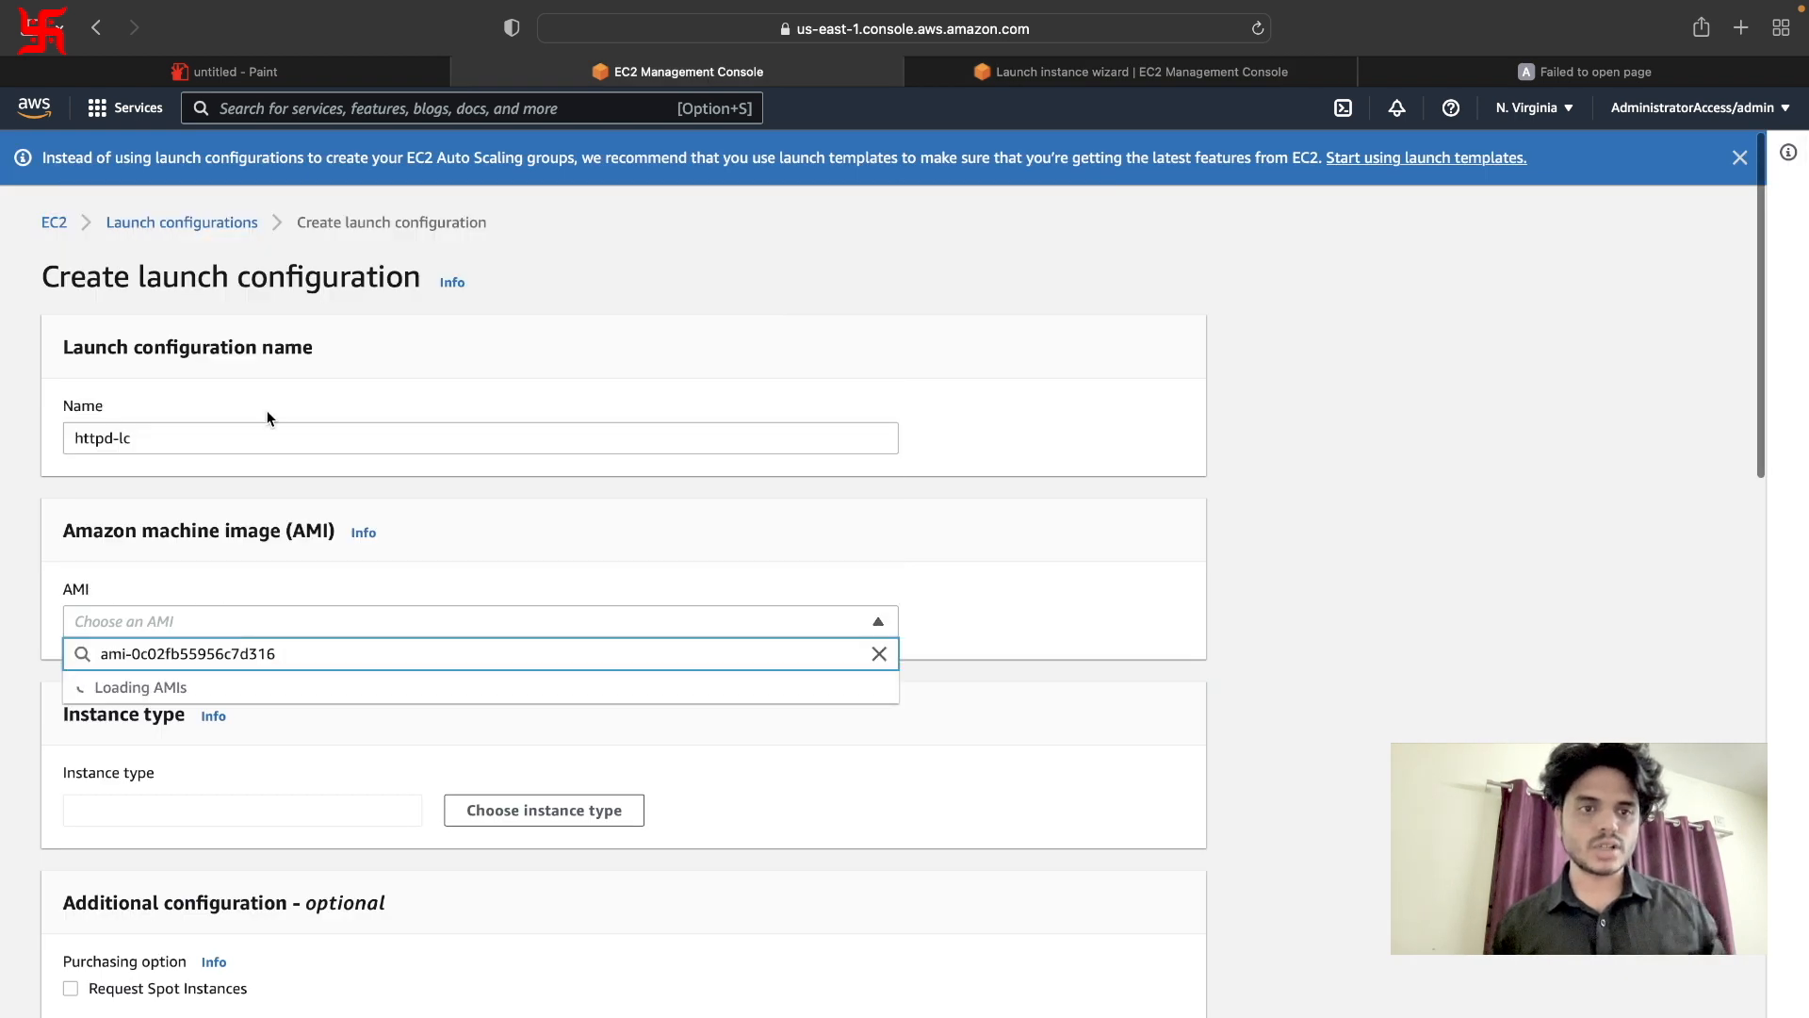
pyautogui.click(161, 706)
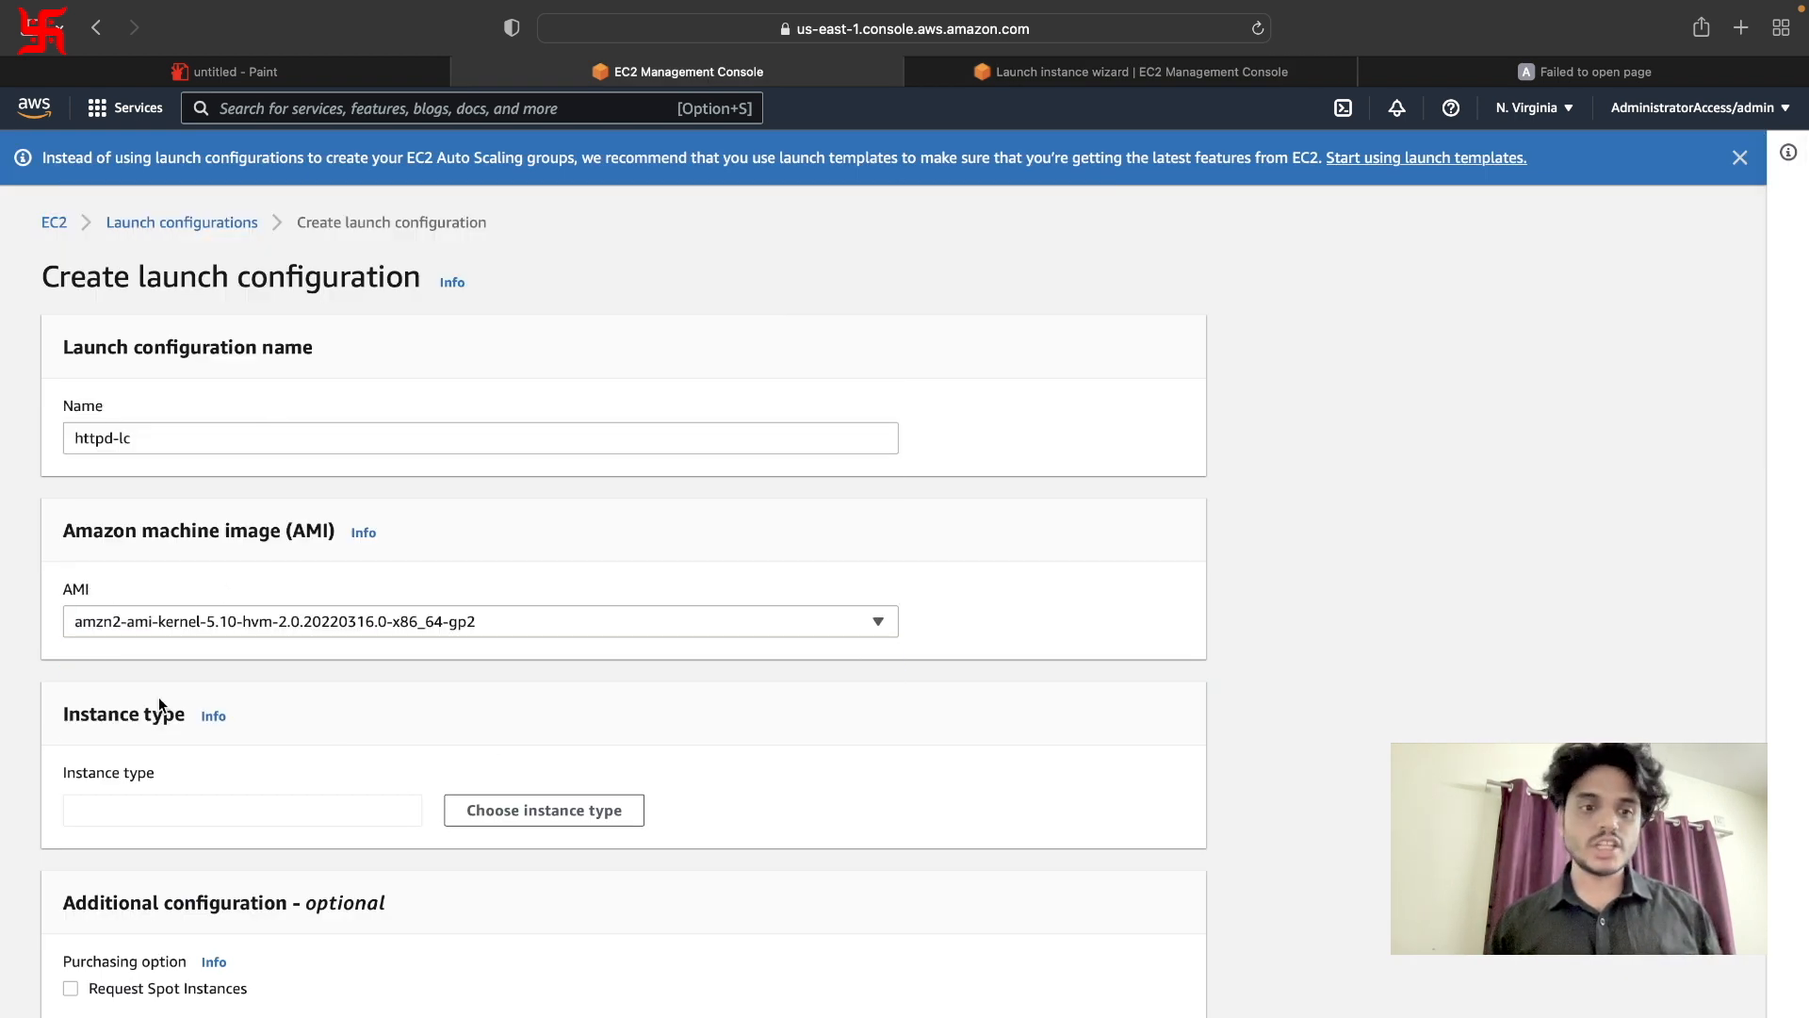
# Search the instance types for t2 and choose t2.micro for the launch configuration.
pyautogui.scroll(-2, 529, 766)
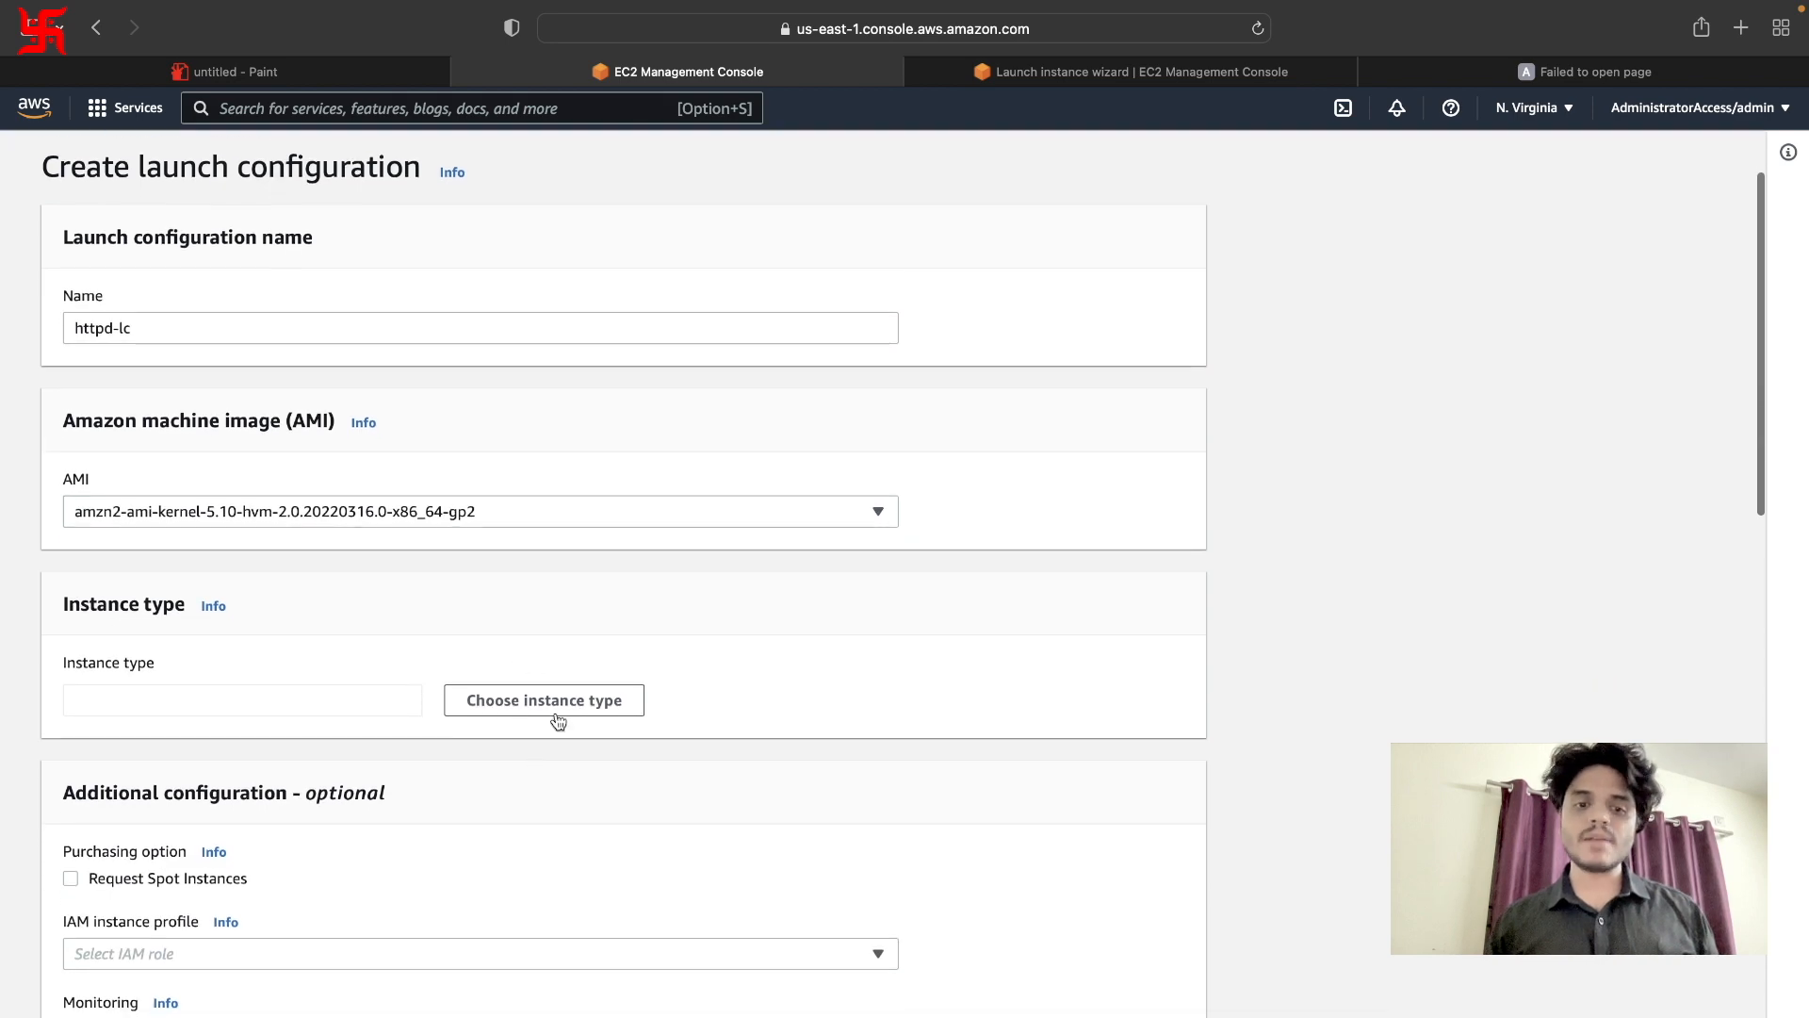
pyautogui.click(561, 700)
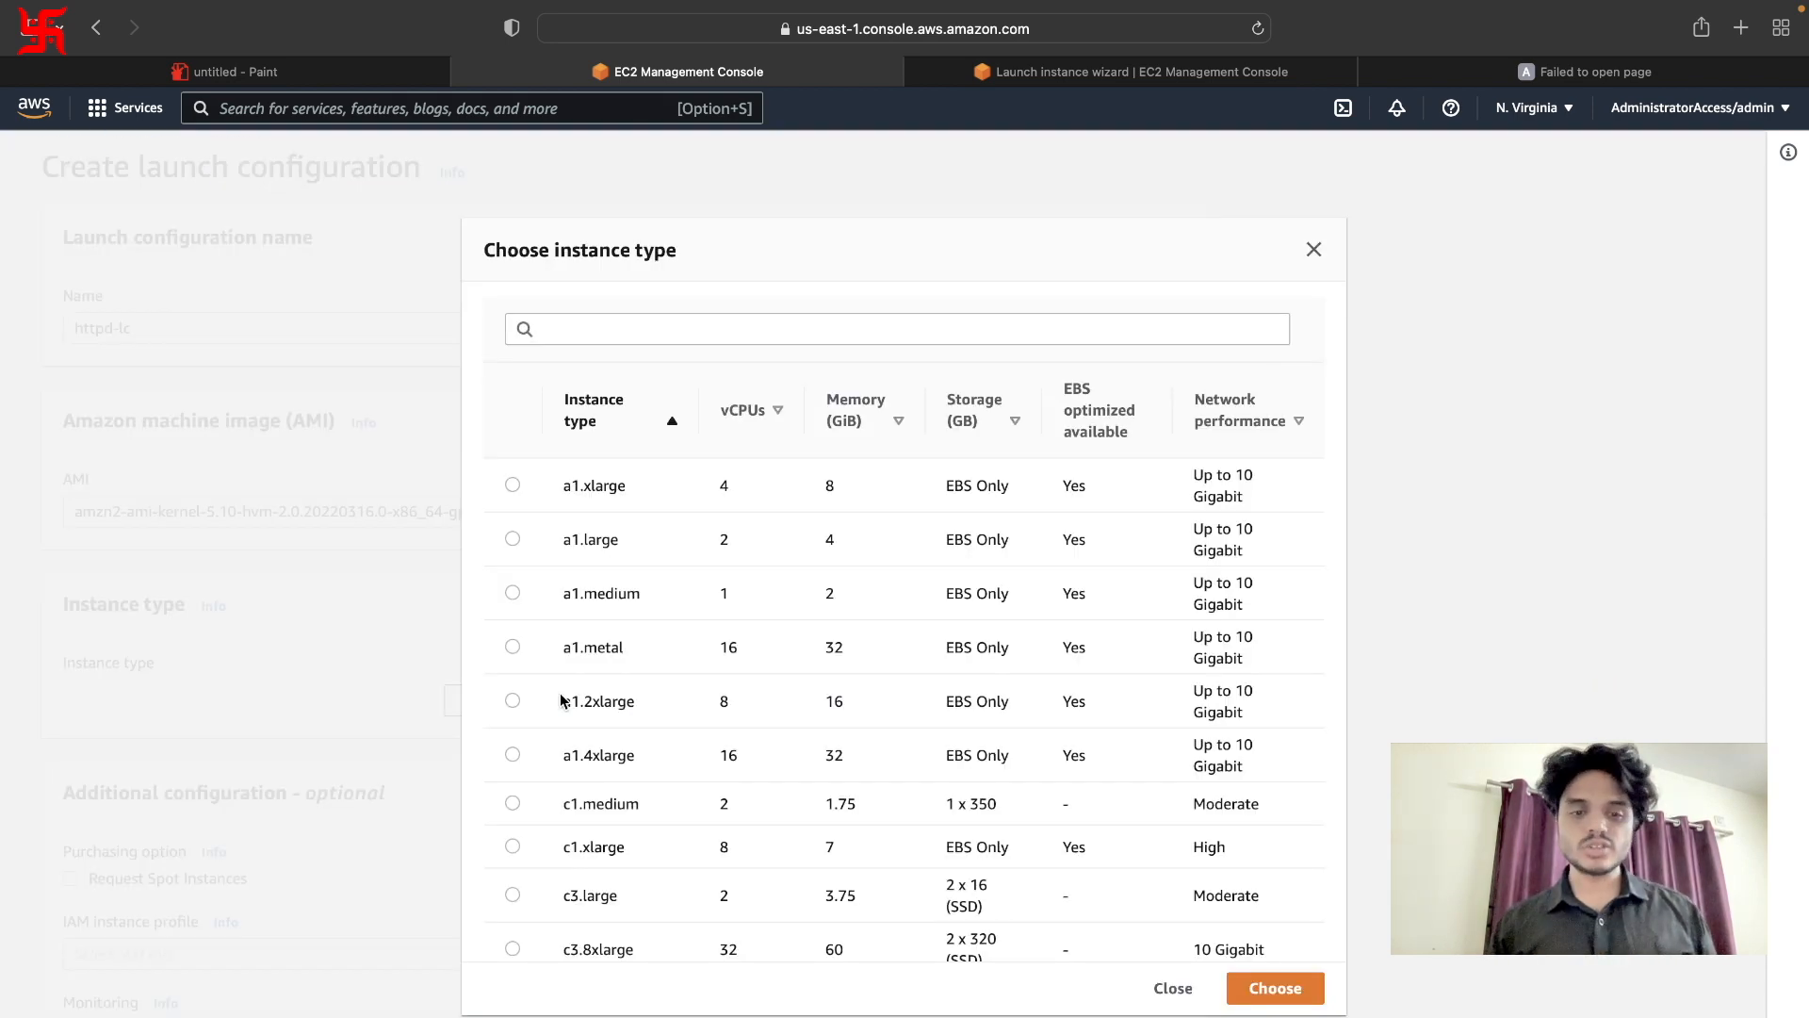
pyautogui.scroll(-2, 561, 697)
pyautogui.scroll(2, 561, 694)
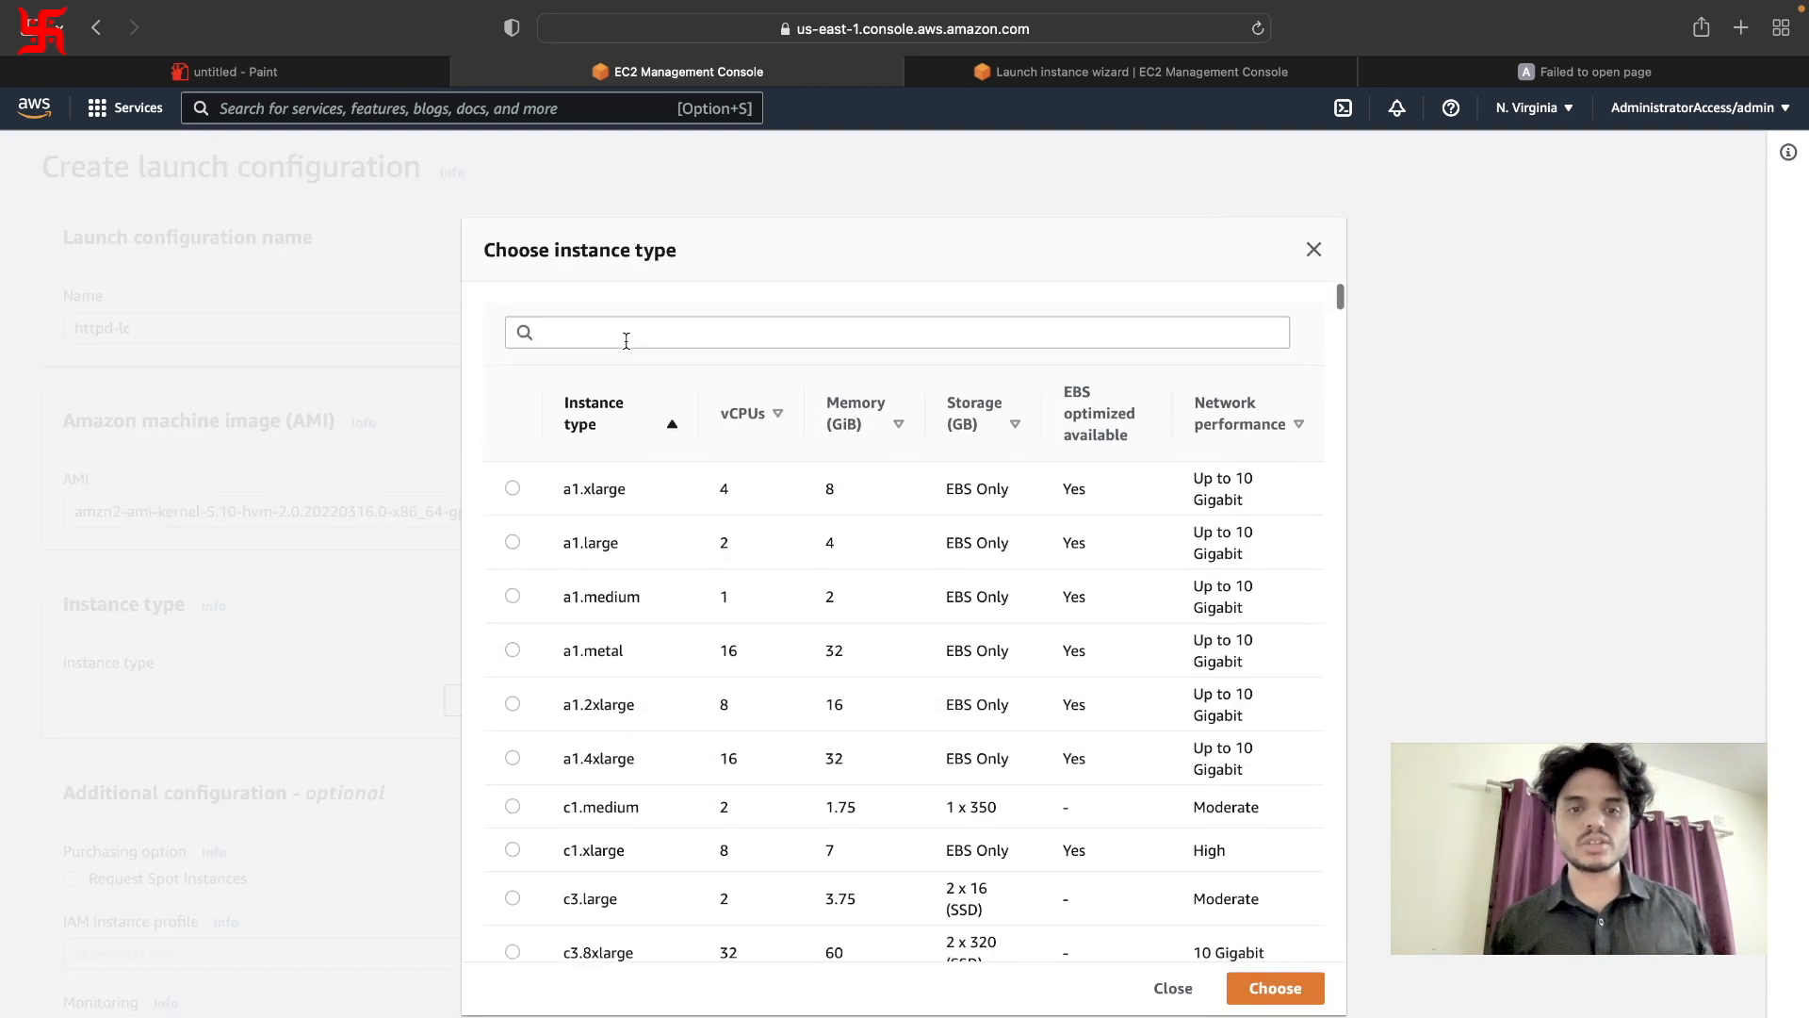
pyautogui.click(621, 337)
pyautogui.write('t3')
pyautogui.press('BackSpace')
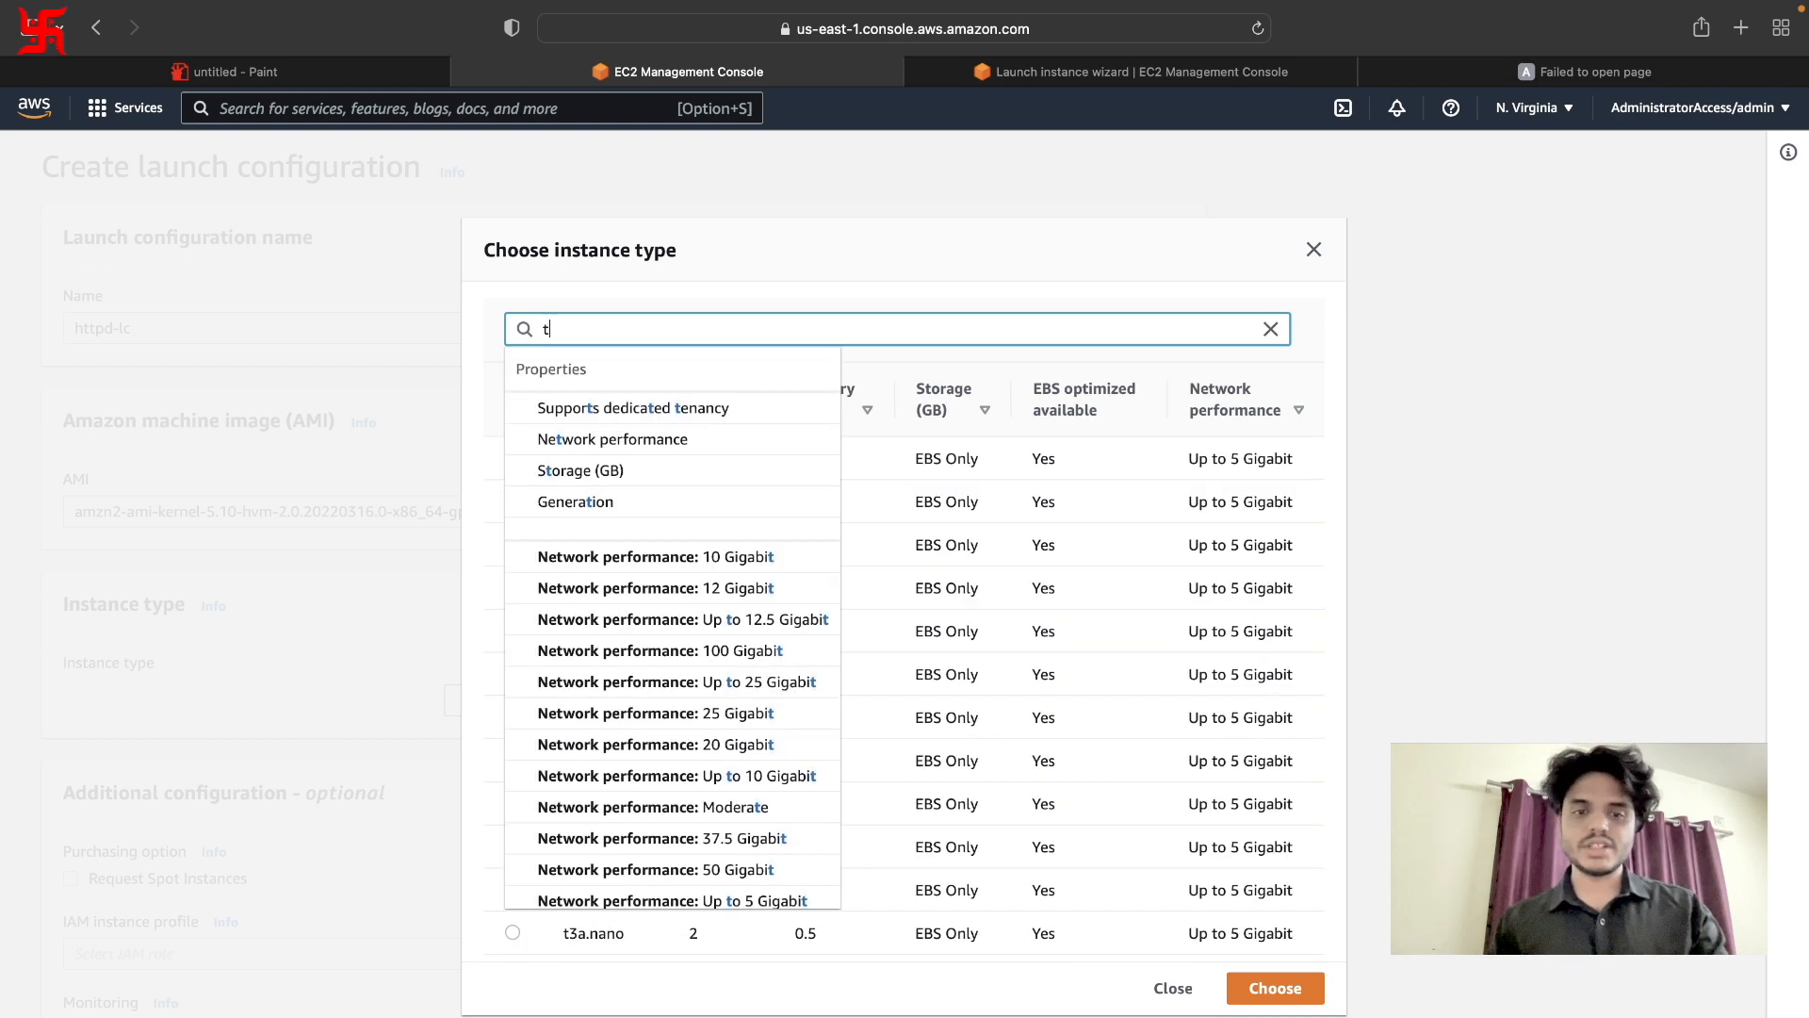
pyautogui.write('2')
pyautogui.click(513, 565)
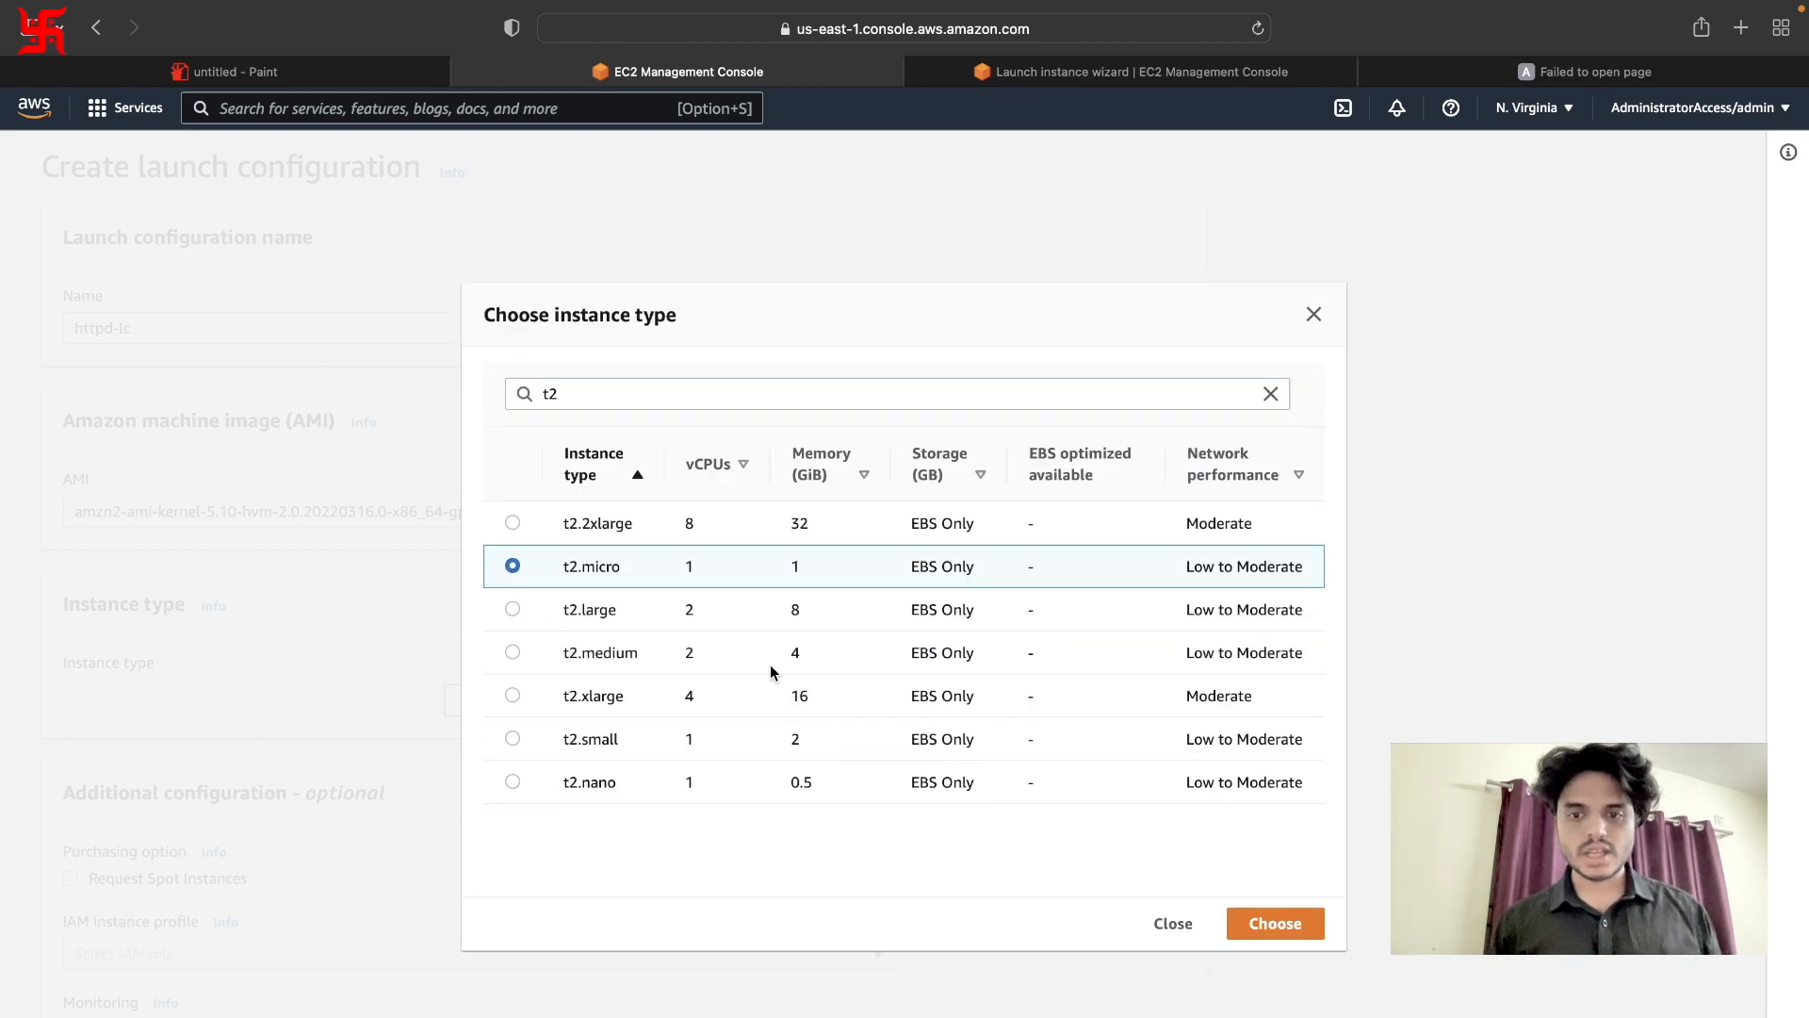
pyautogui.click(1274, 924)
# Expand the advanced details of the additional configuration and start the user data text with the line #!/bin/bash.
pyautogui.scroll(-5, 364, 802)
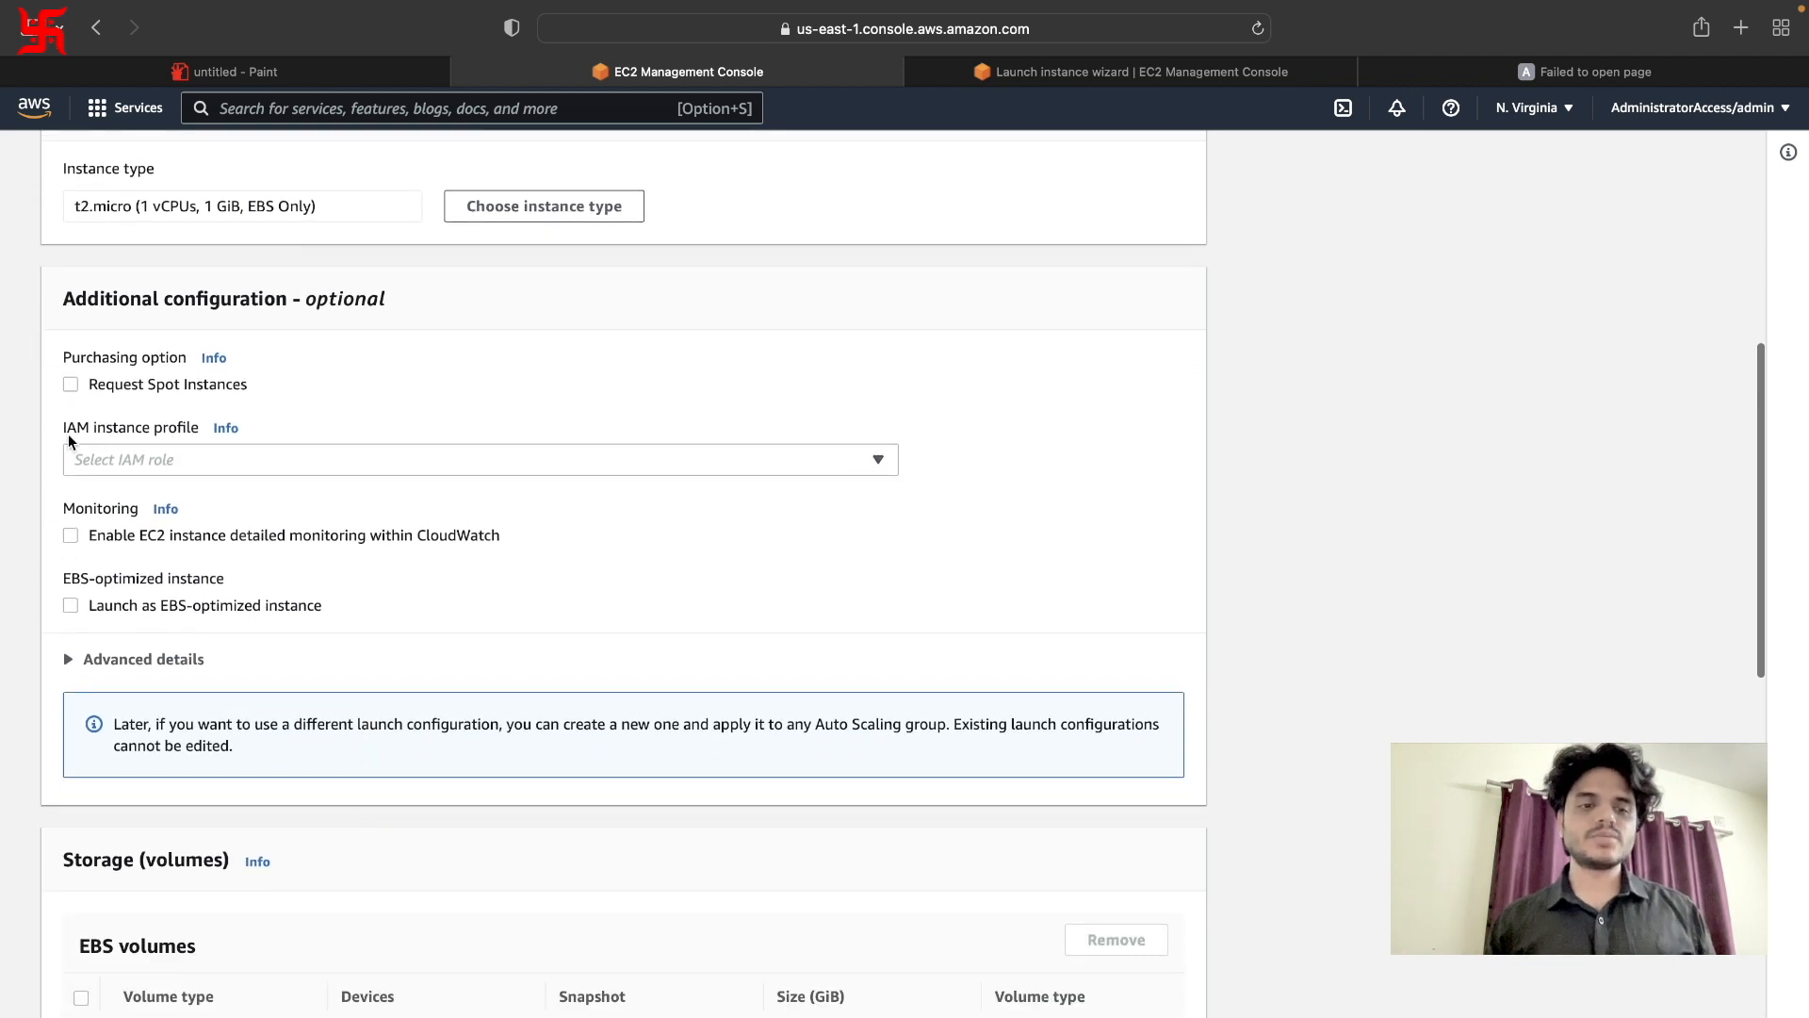
pyautogui.scroll(-3, 68, 433)
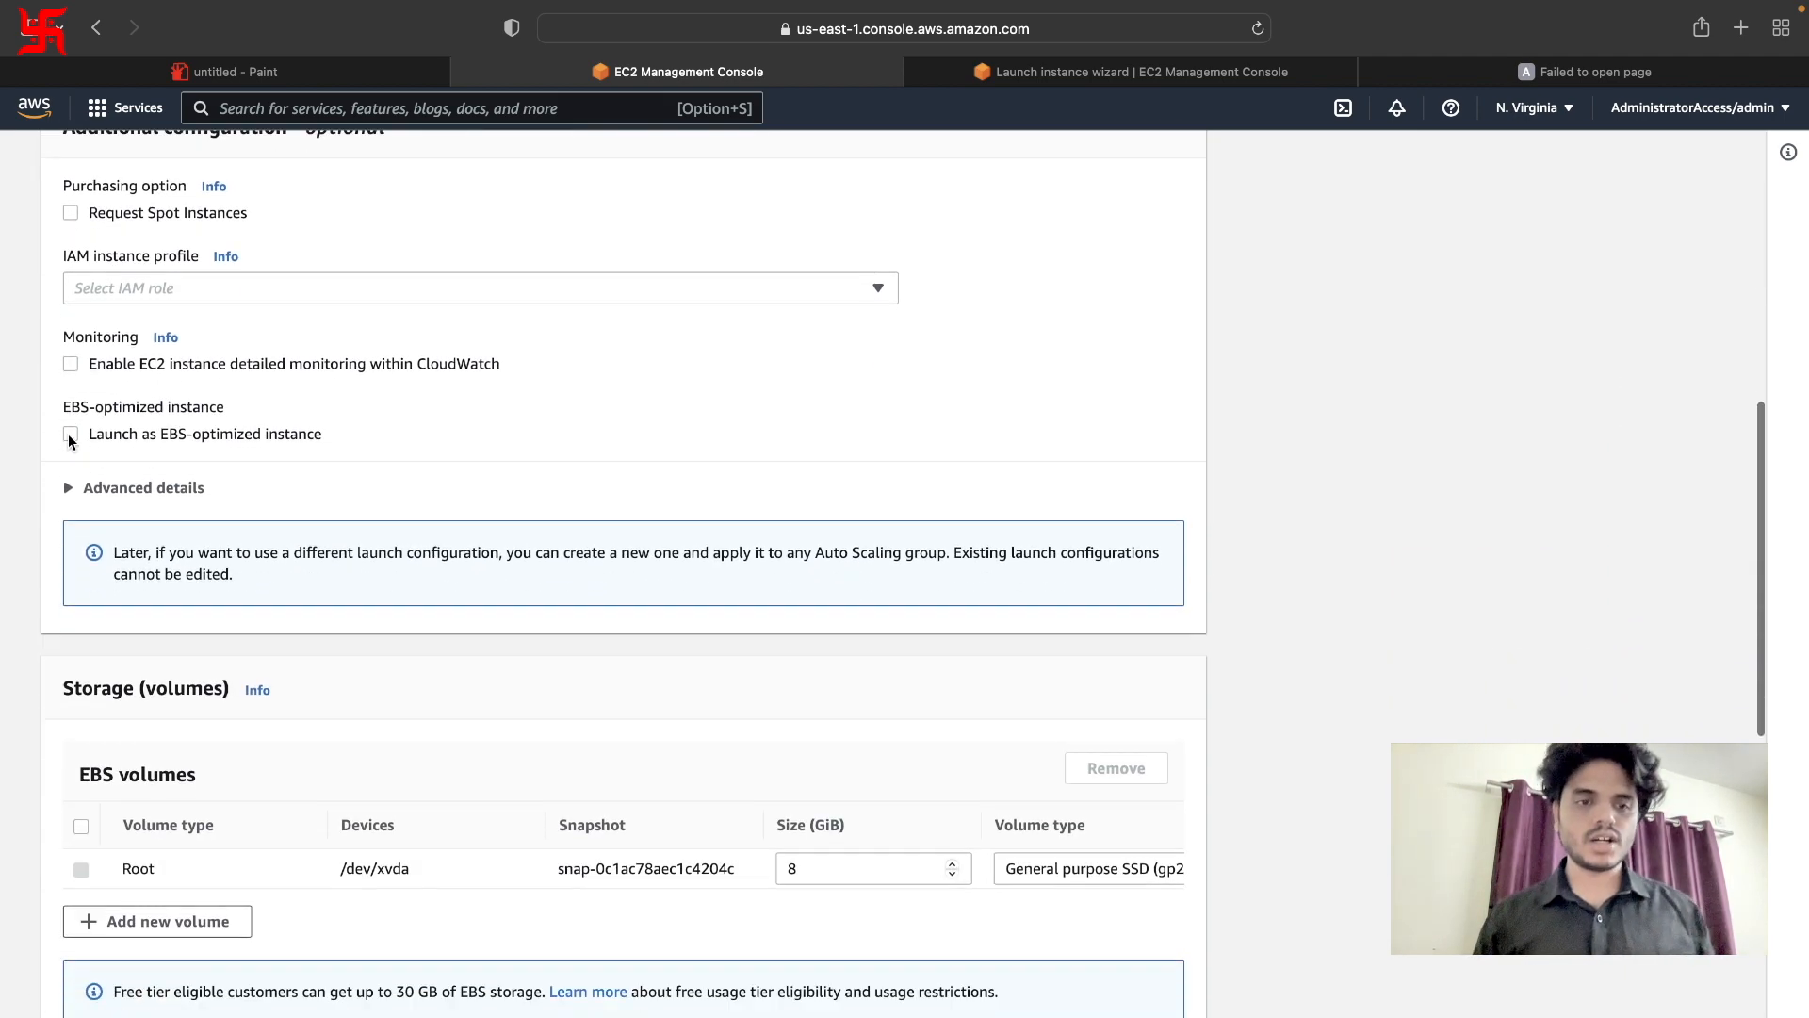
pyautogui.click(142, 395)
pyautogui.scroll(-2, 294, 548)
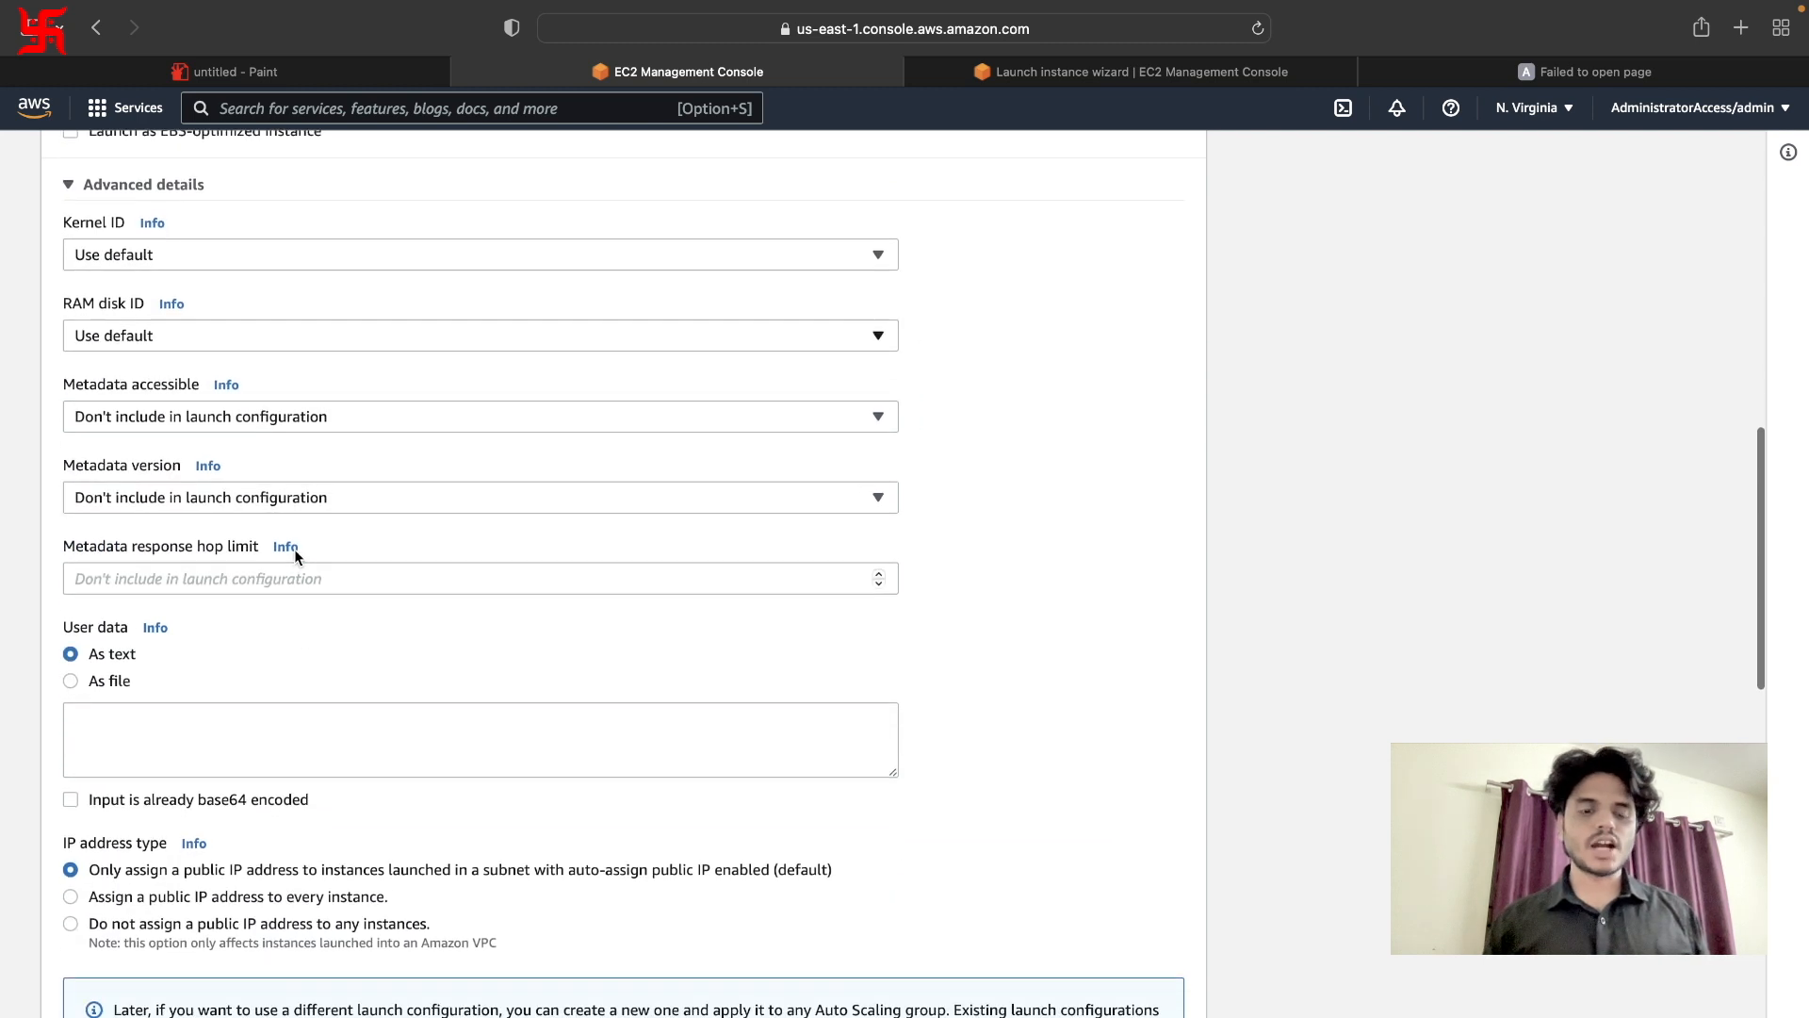
pyautogui.click(222, 740)
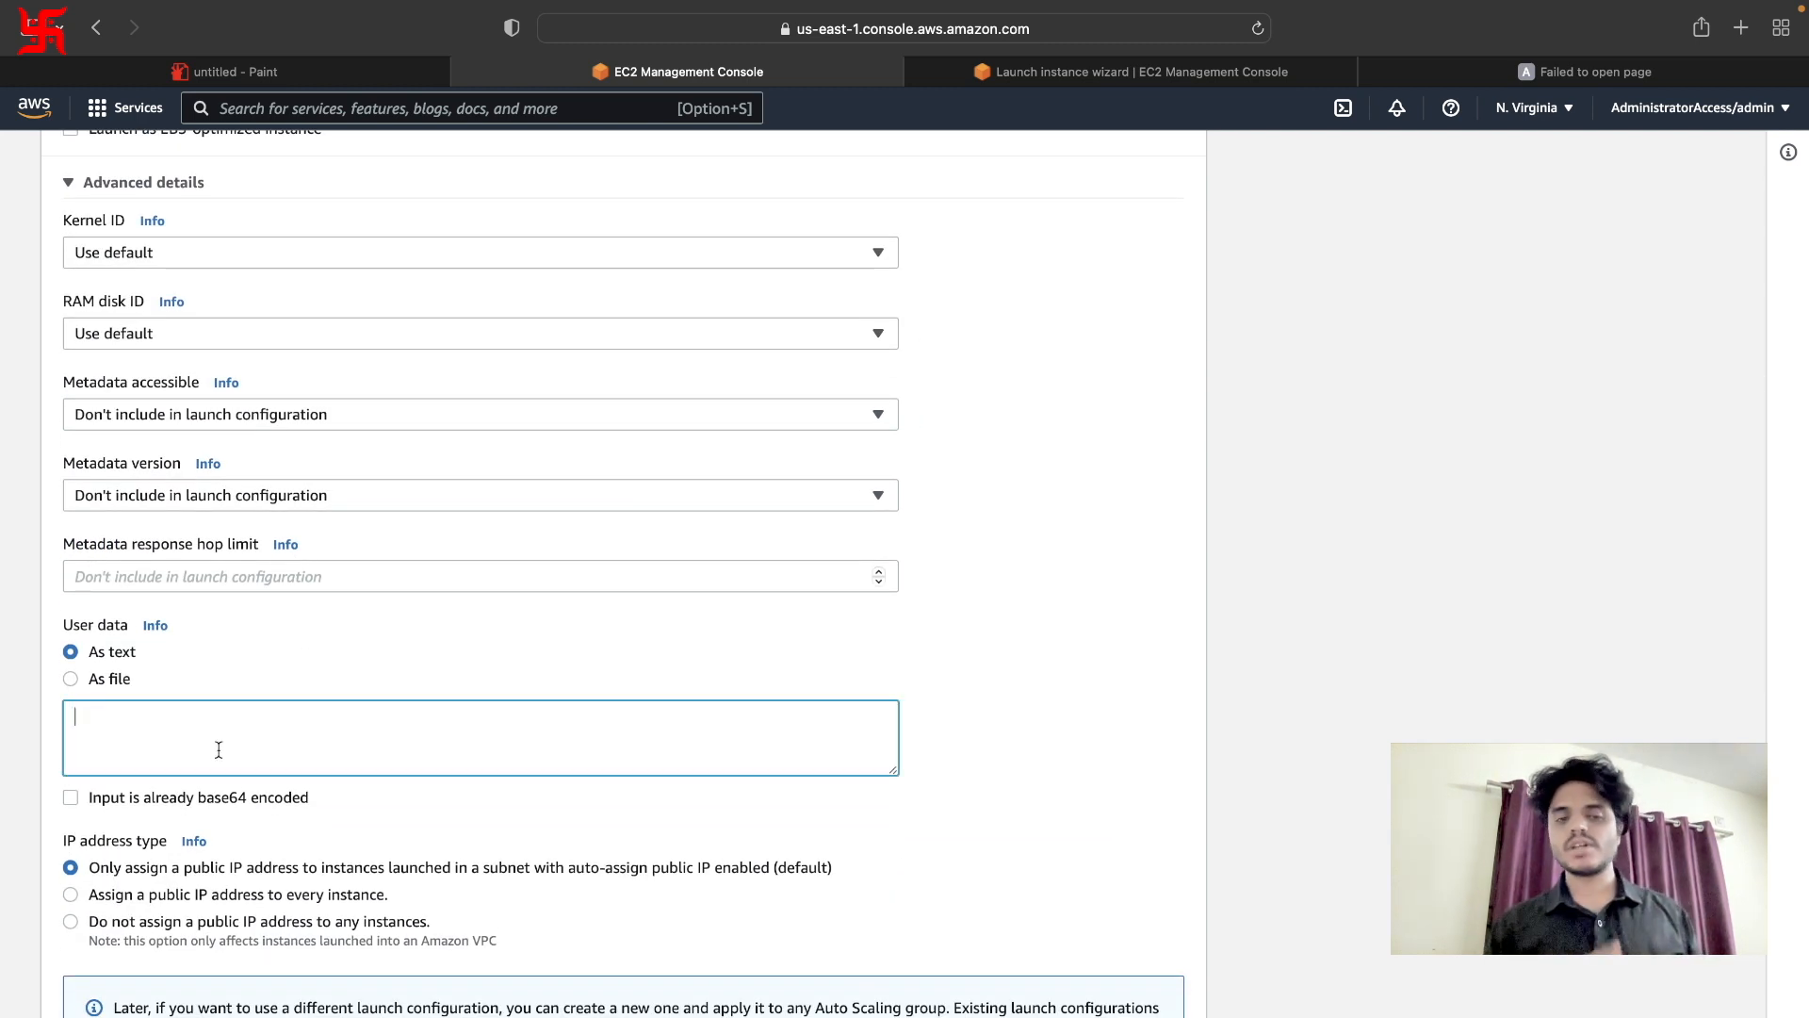
pyautogui.write('#')
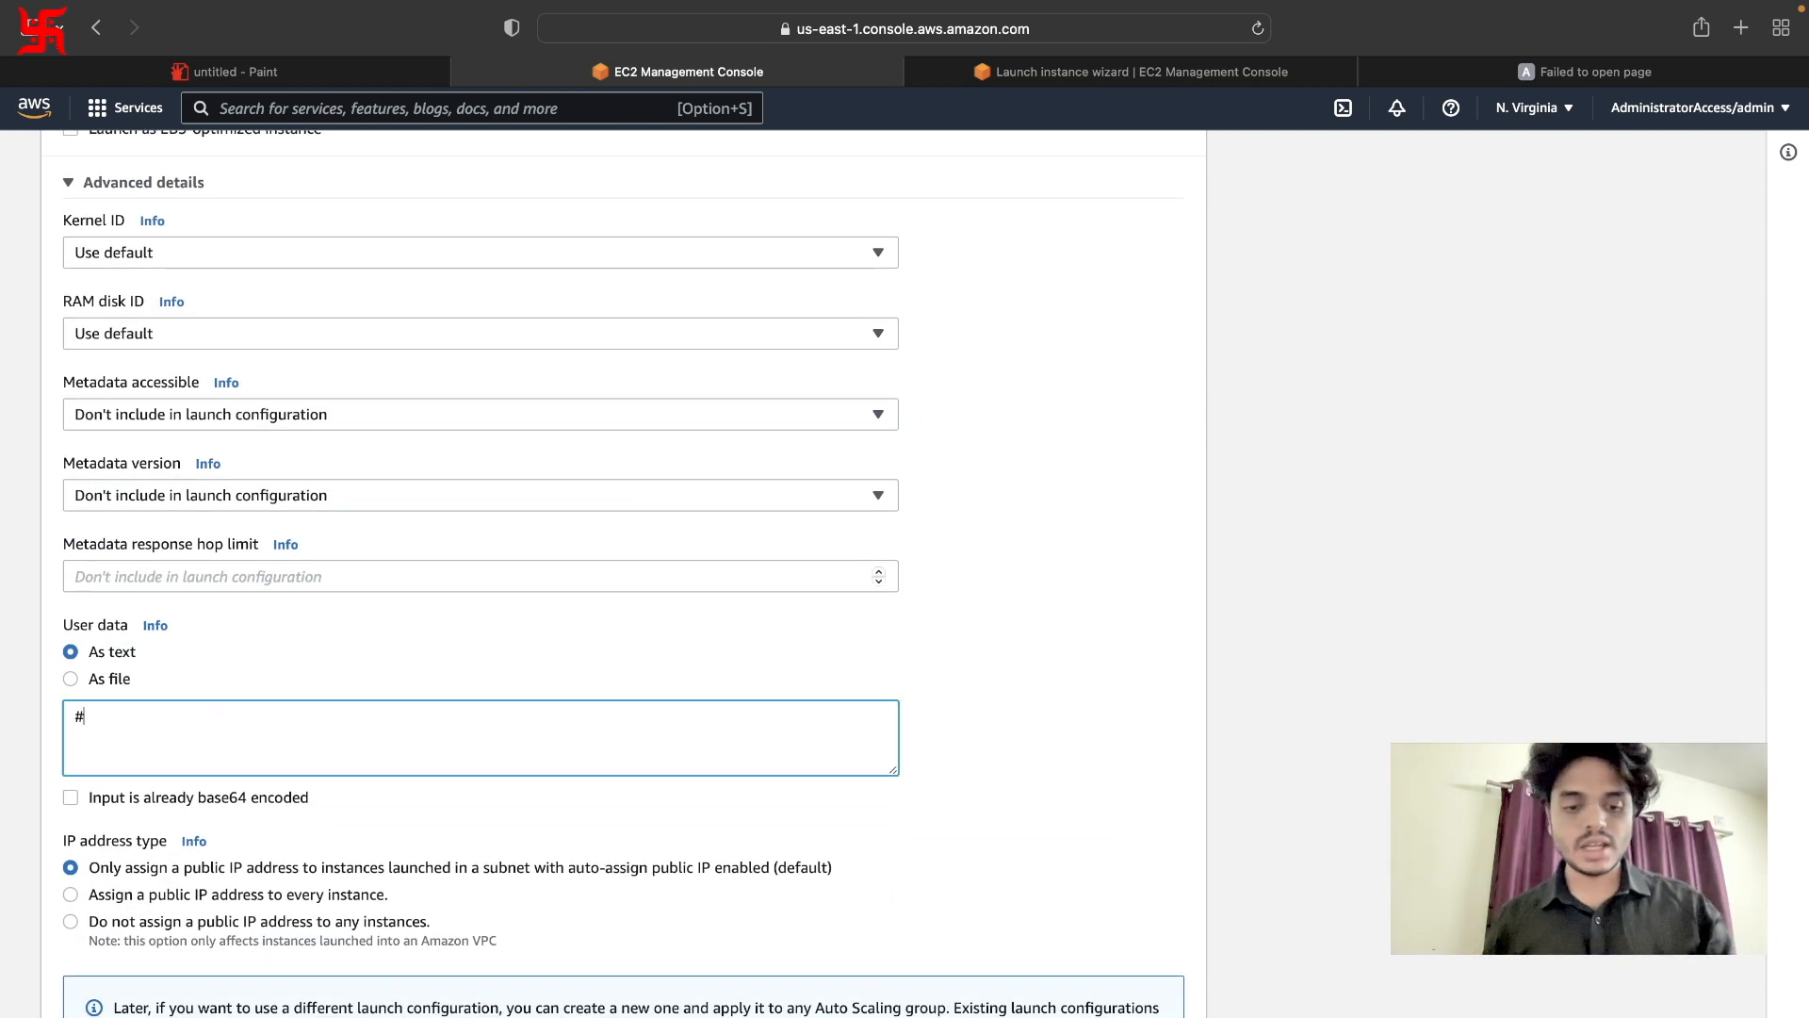
pyautogui.write('!/bin/bash ')
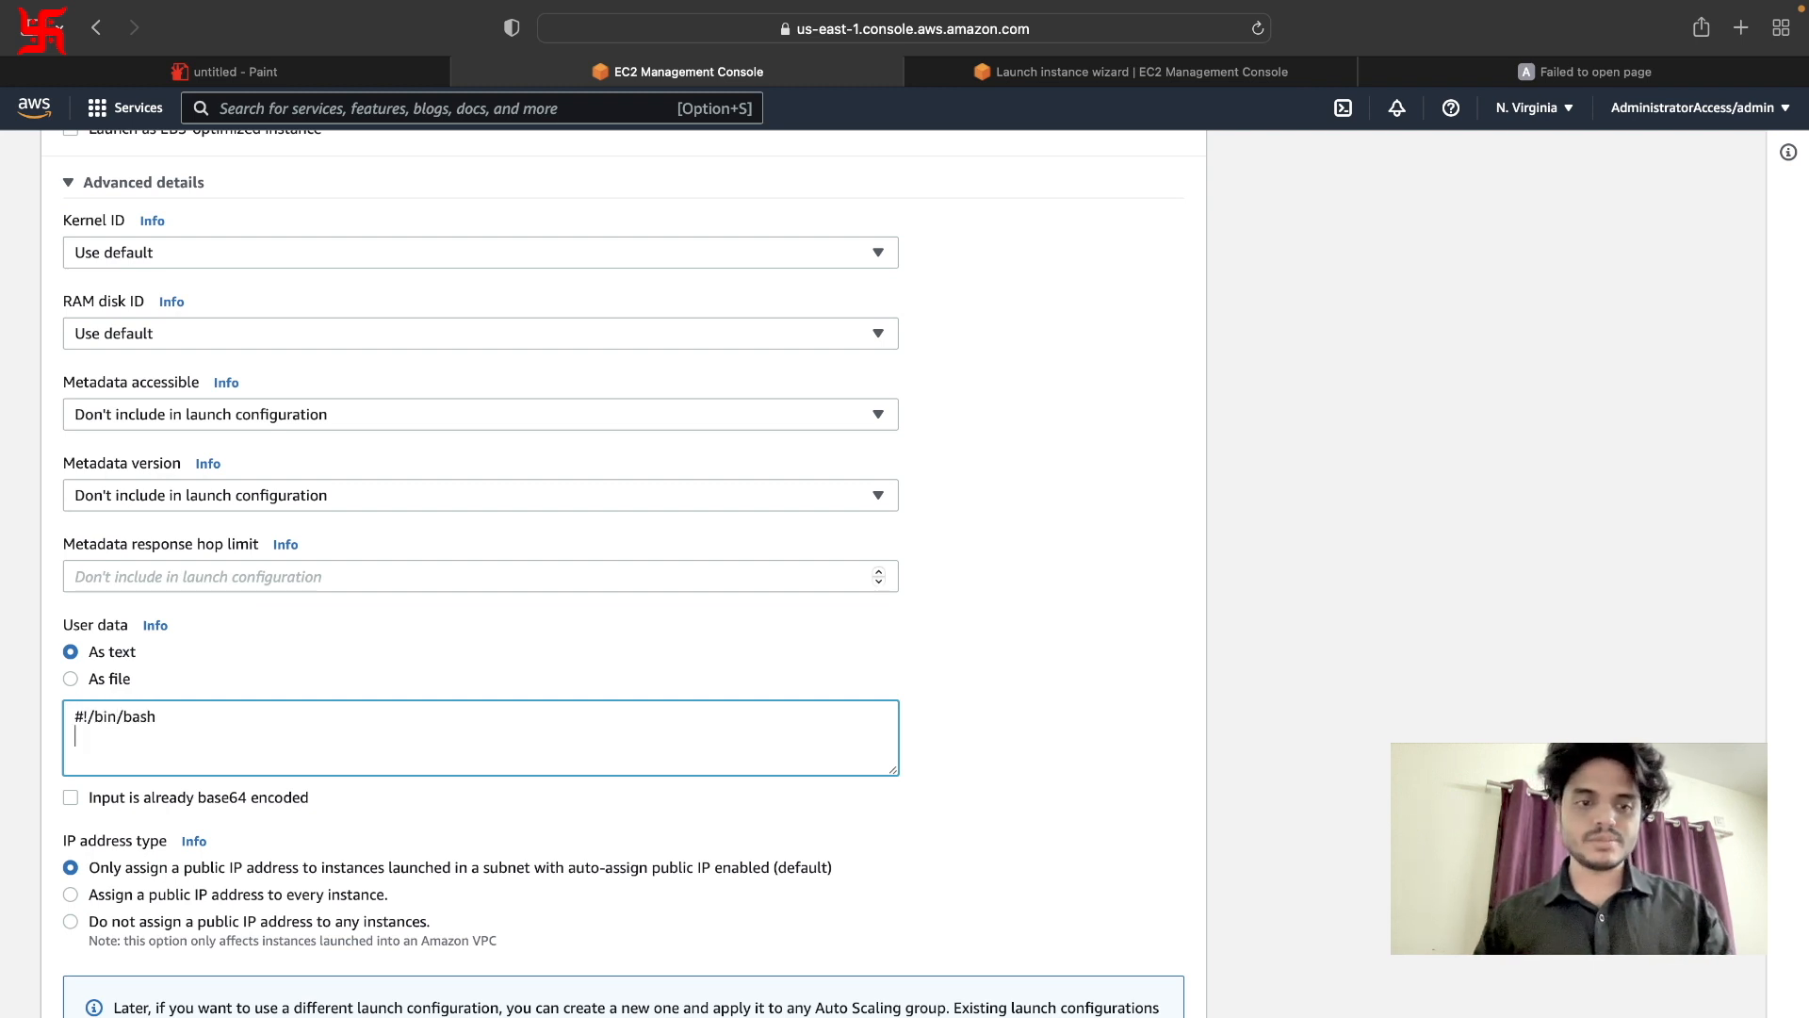
# Add the lines "yum update -y" and "yum install httpd -y" to the user data script.
pyautogui.write('yum up')
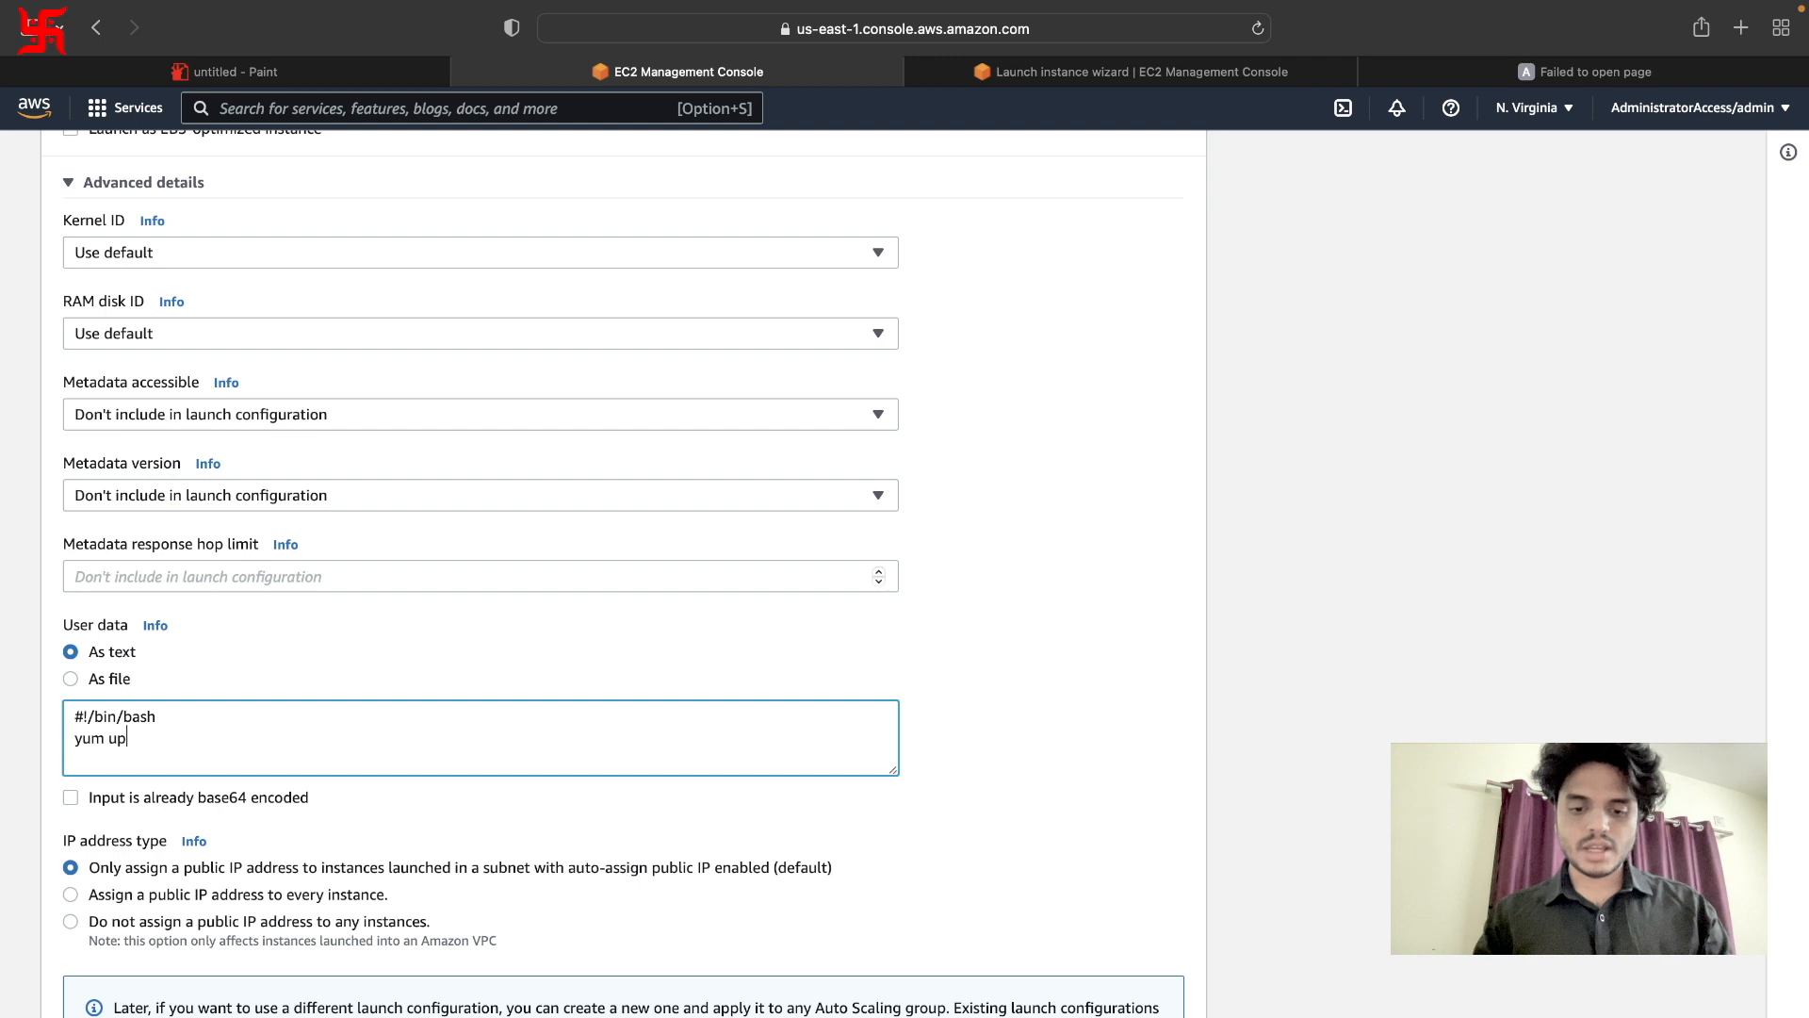
pyautogui.write('date -y')
pyautogui.press('Return')
pyautogui.write('yu')
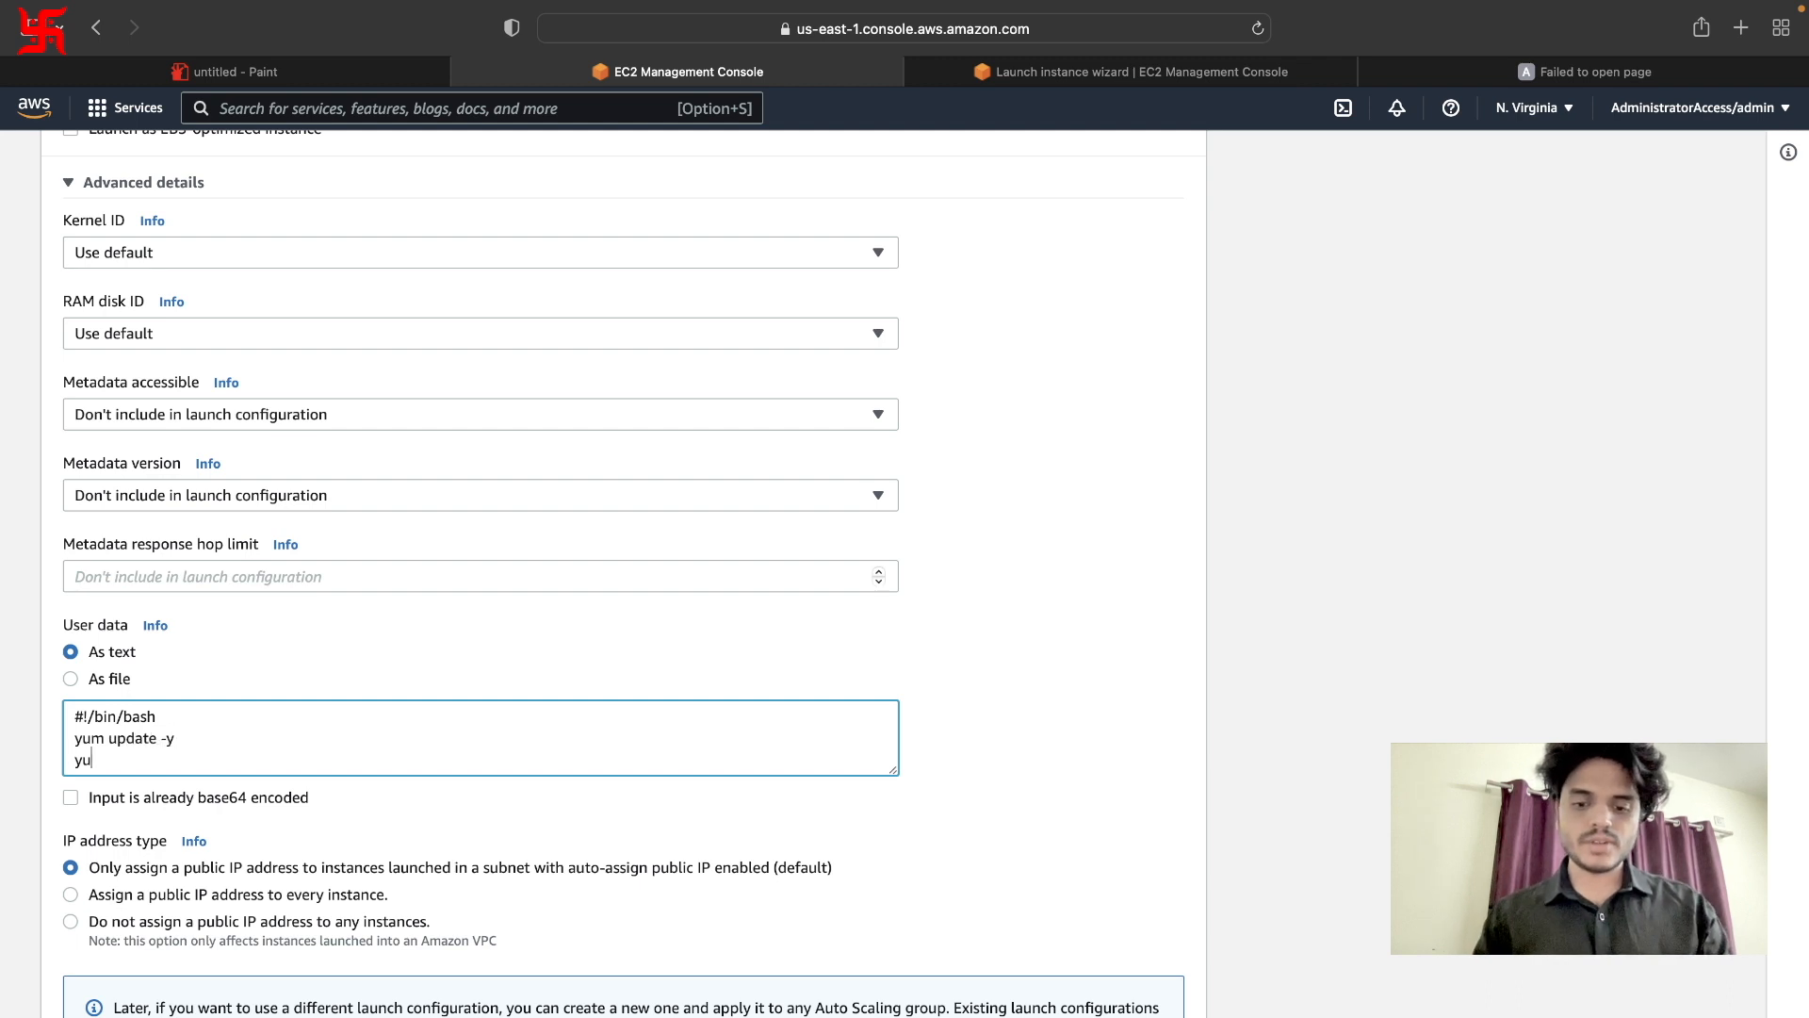
pyautogui.write('m install httpd -y')
pyautogui.press('Return')
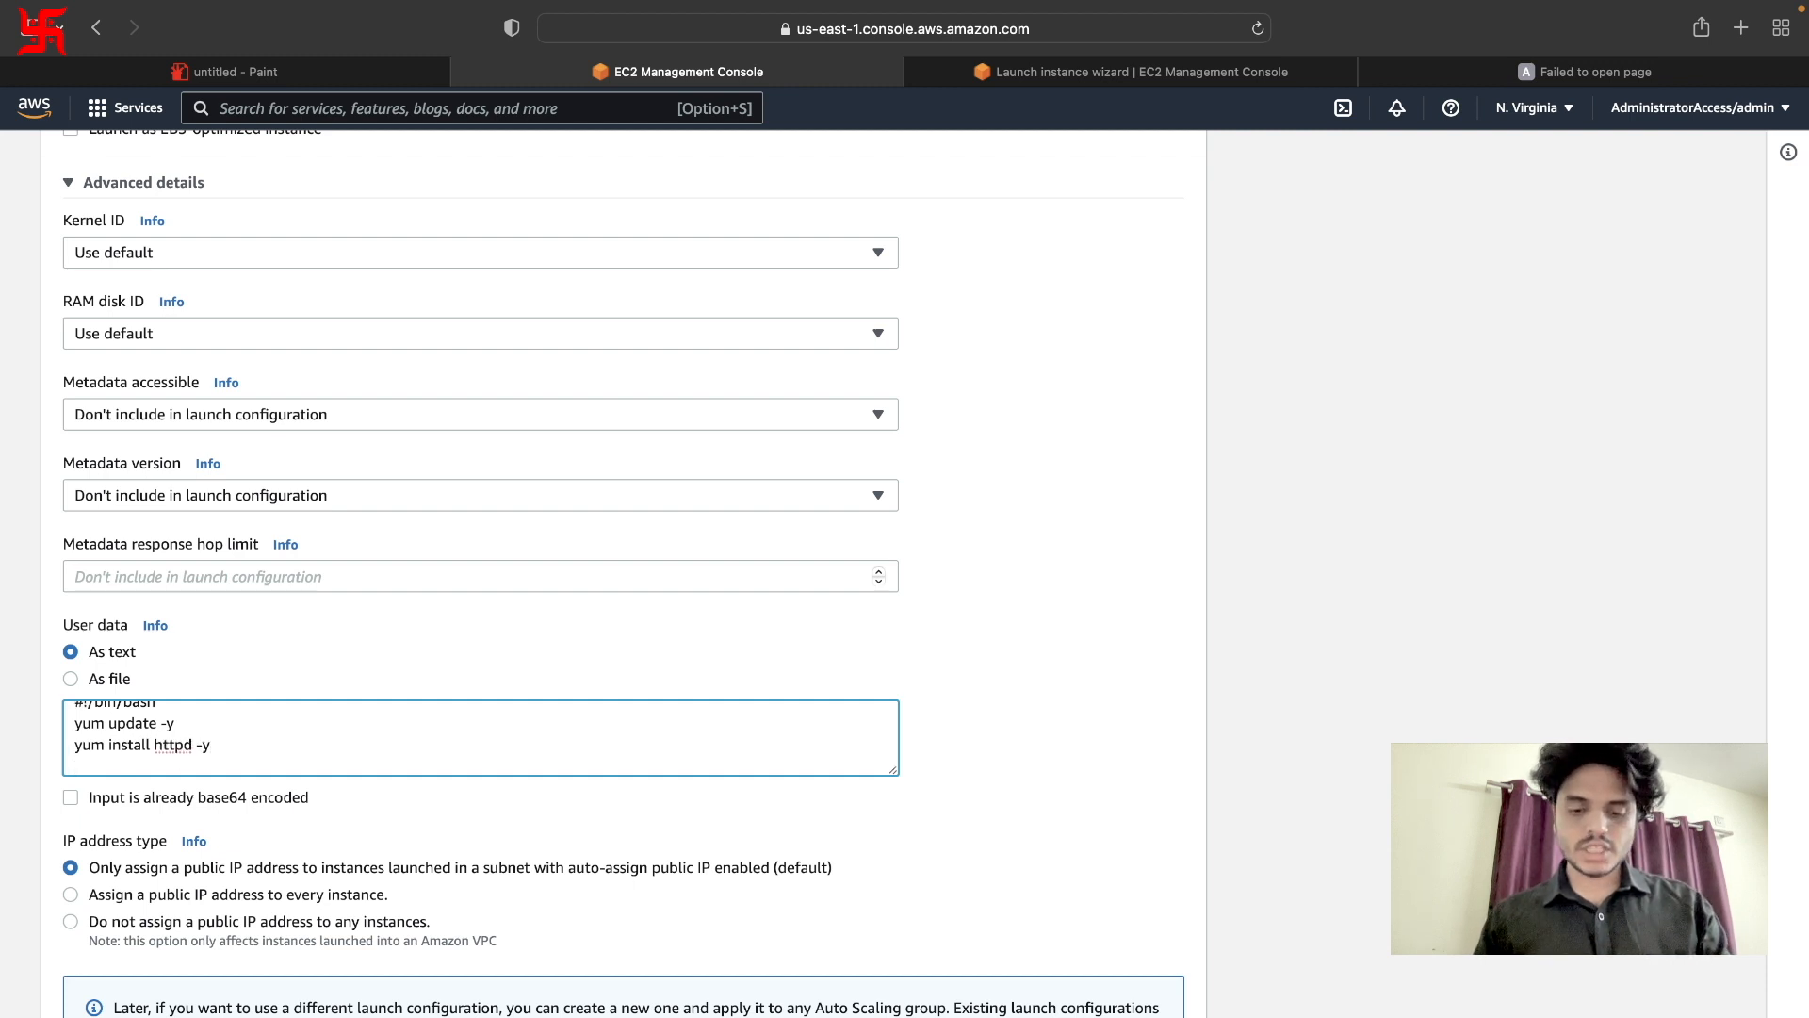
pyautogui.write('systemctl')
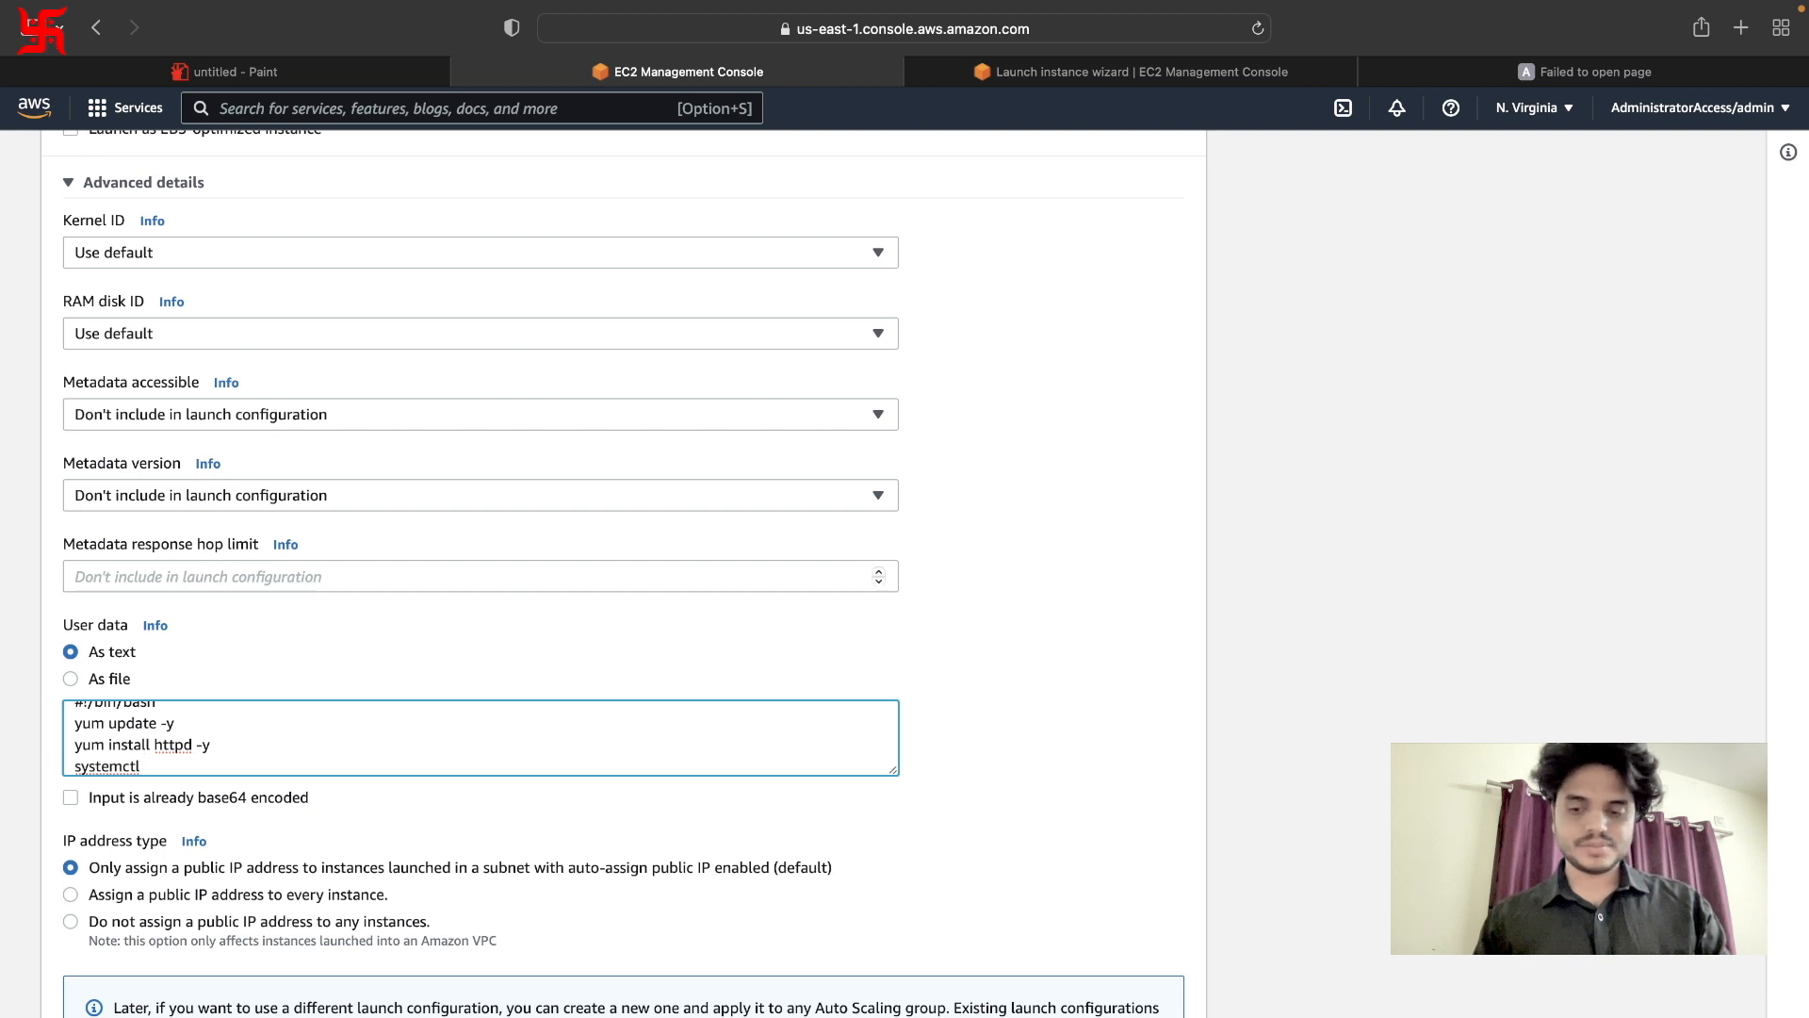
pyautogui.press('BackSpace')
pyautogui.press('BackSpace')
pyautogui.press('BackSpace')
pyautogui.press('BackSpace')
pyautogui.press('BackSpace')
pyautogui.press('BackSpace')
pyautogui.press('BackSpace')
pyautogui.press('BackSpace')
pyautogui.press('BackSpace')
pyautogui.press('BackSpace')
# Add the line echo "hello from server" >> /var/www/html/index.html to the user data script.
pyautogui.write('echo ')
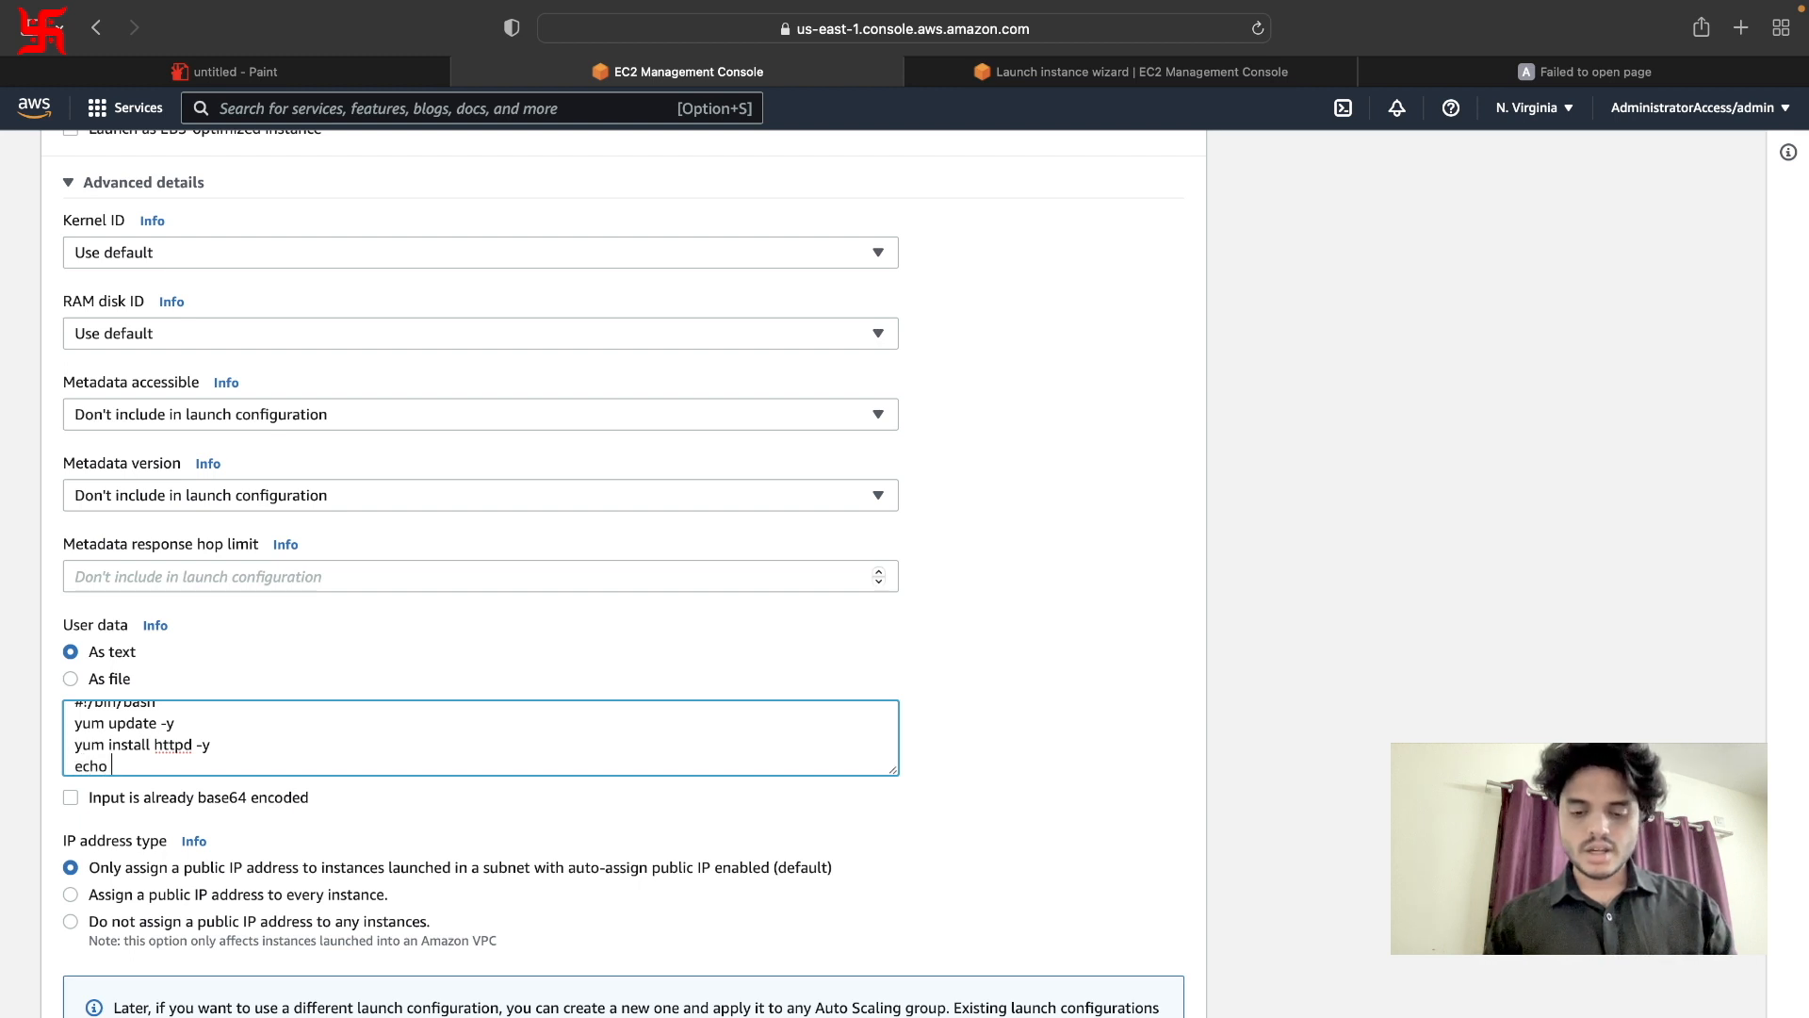
pyautogui.write('"hello')
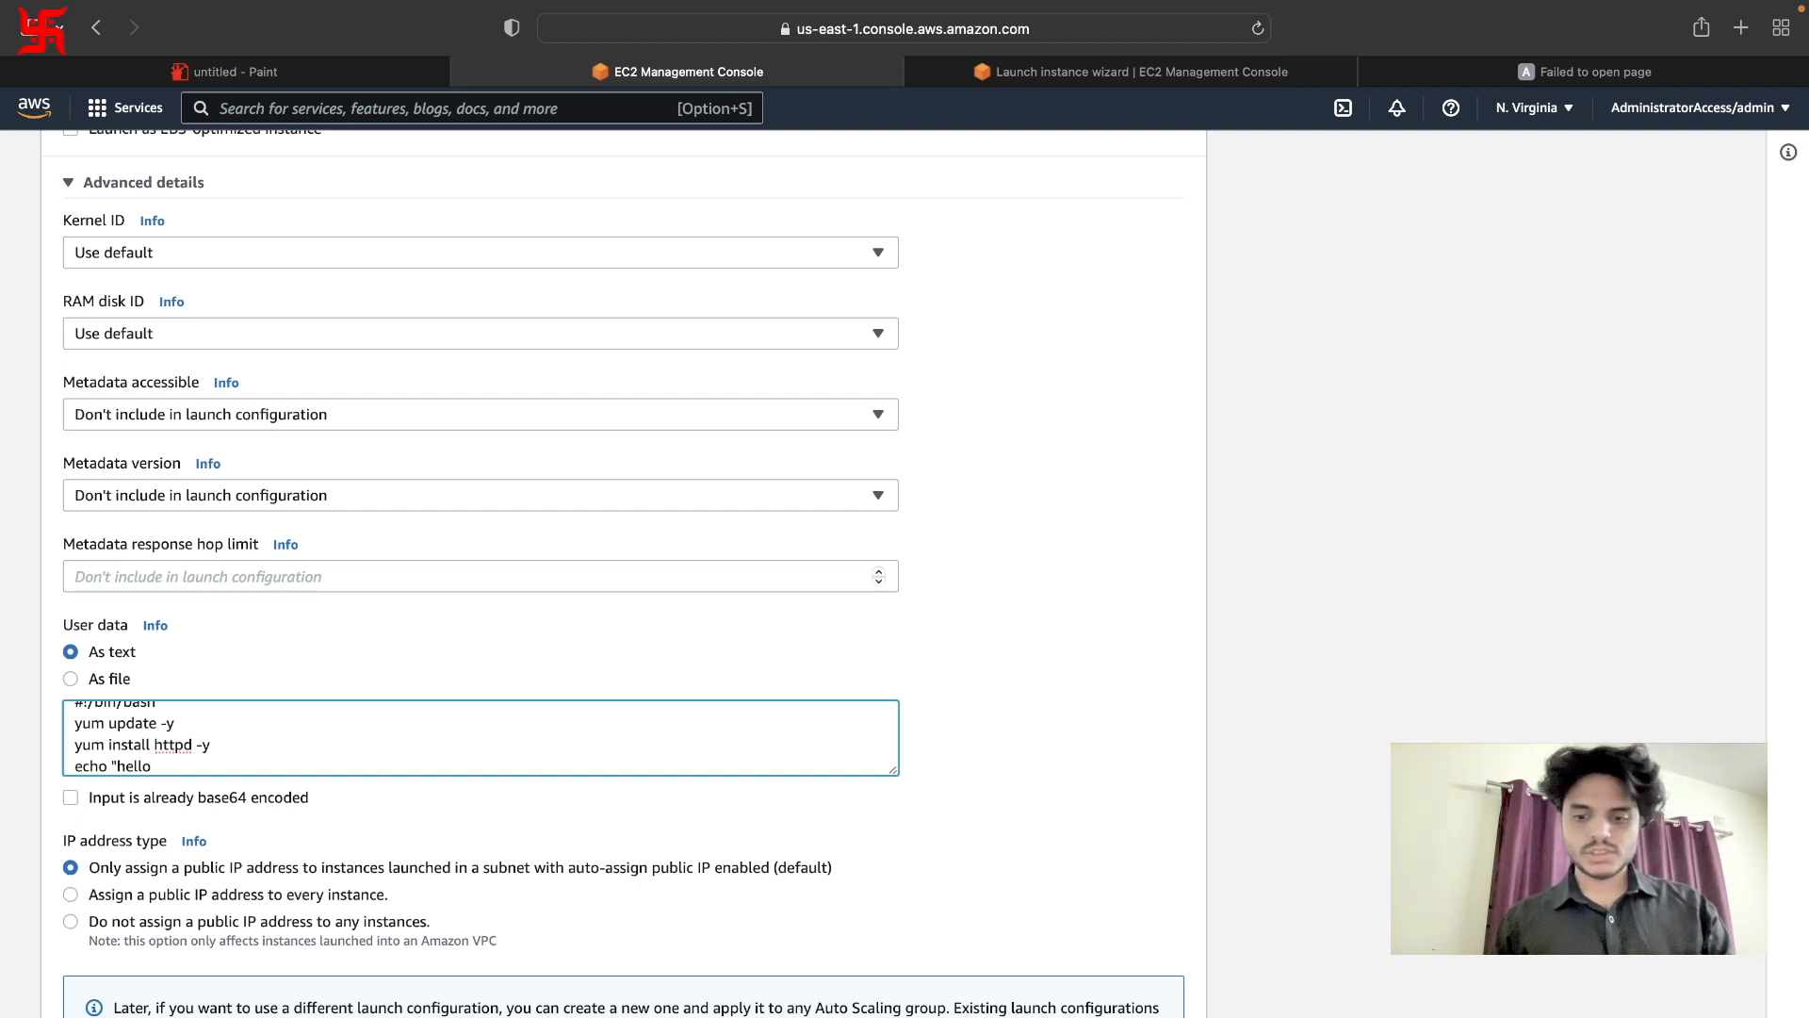
pyautogui.write(' fro')
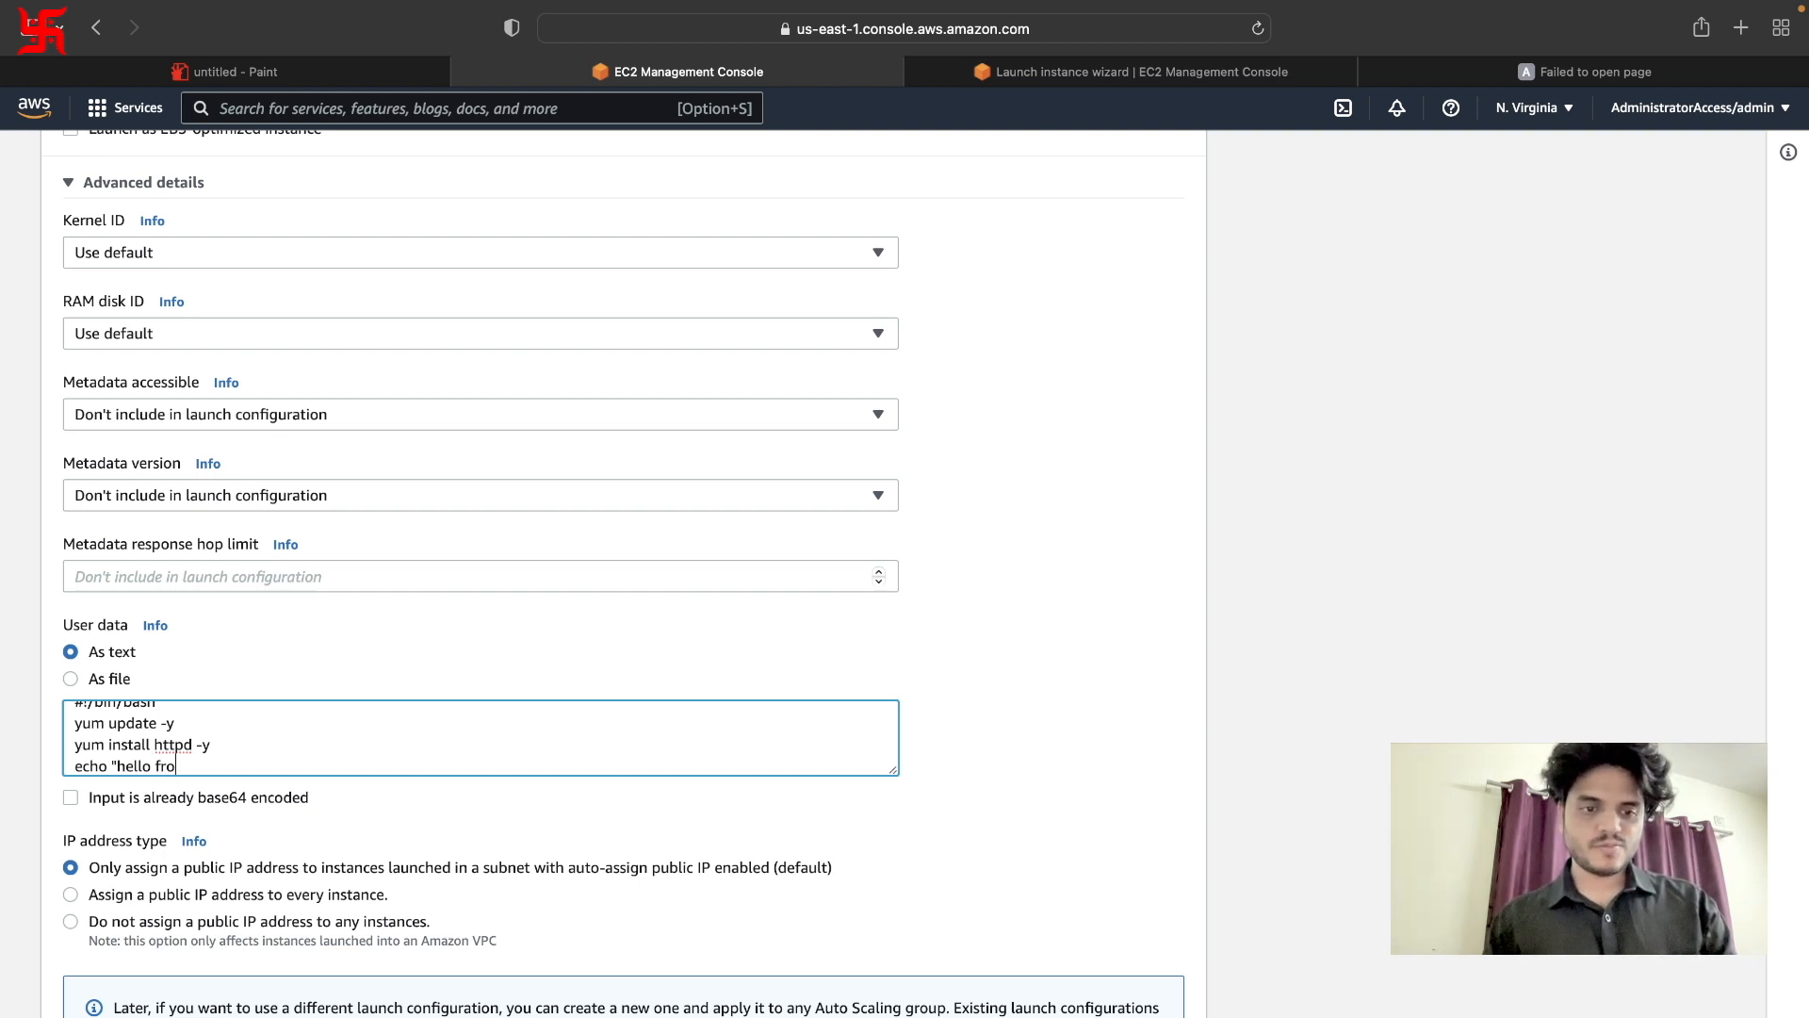
pyautogui.write('m s')
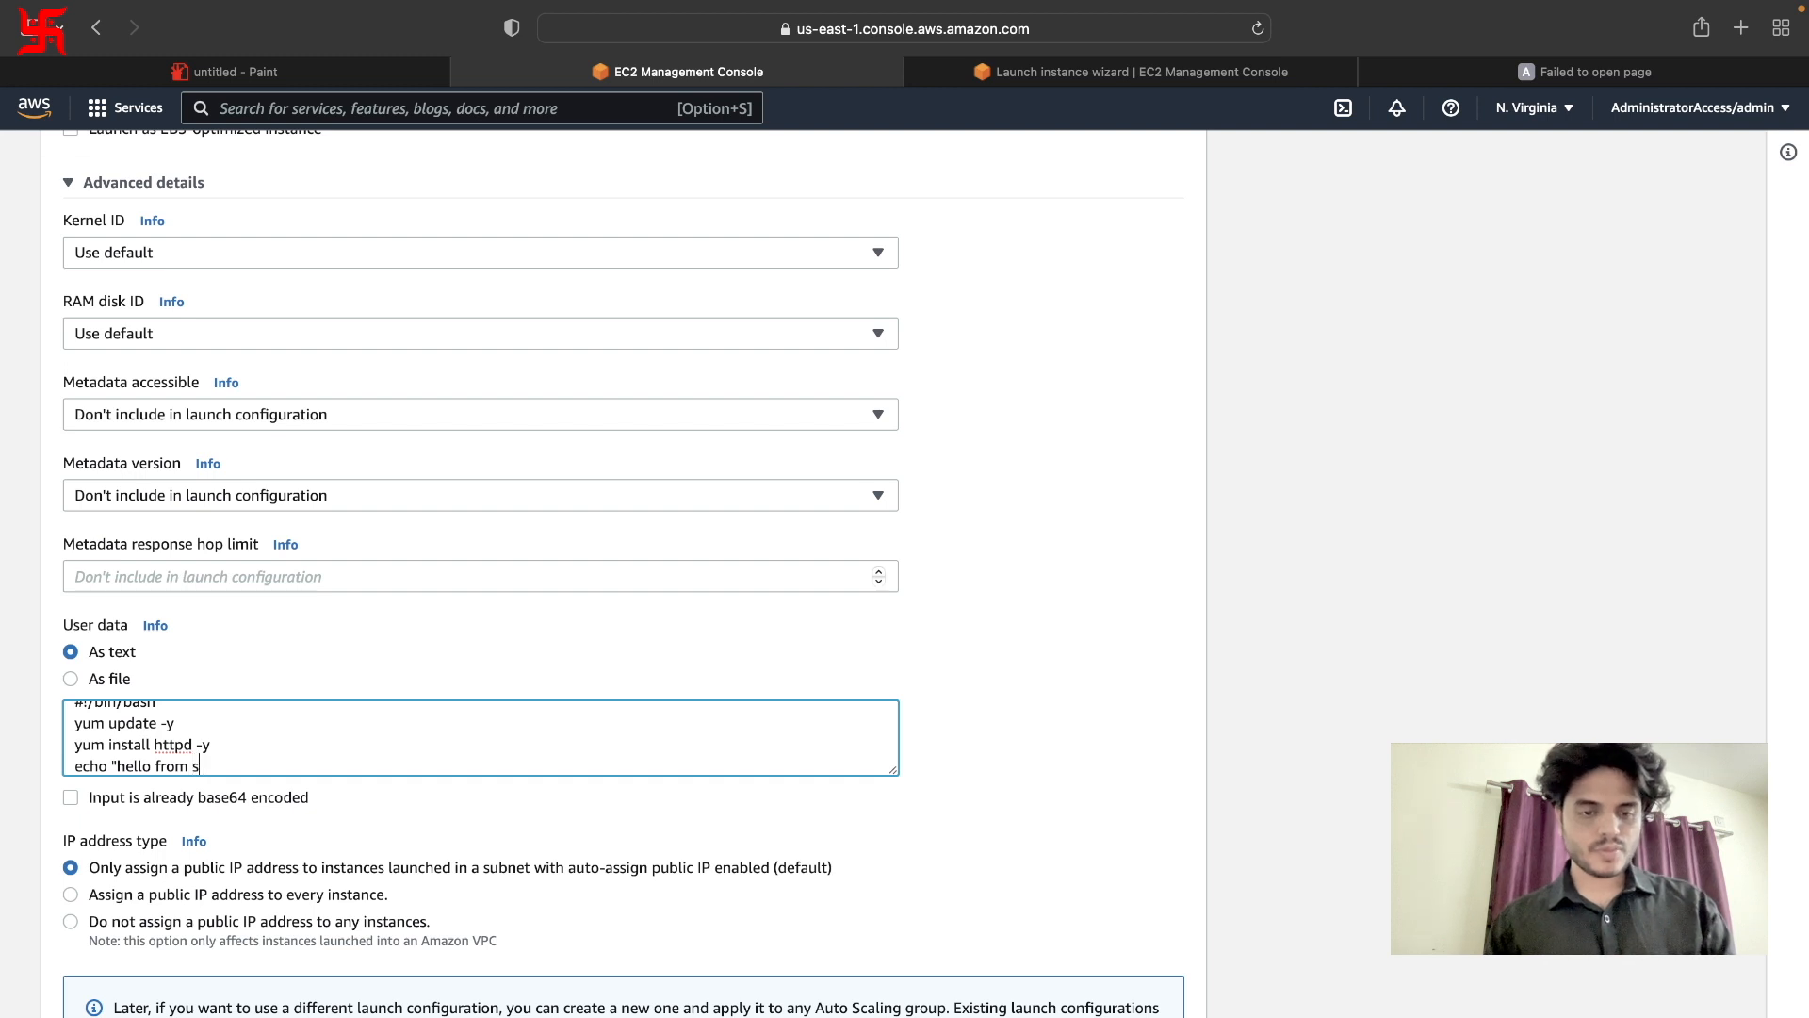
pyautogui.write('erver" ')
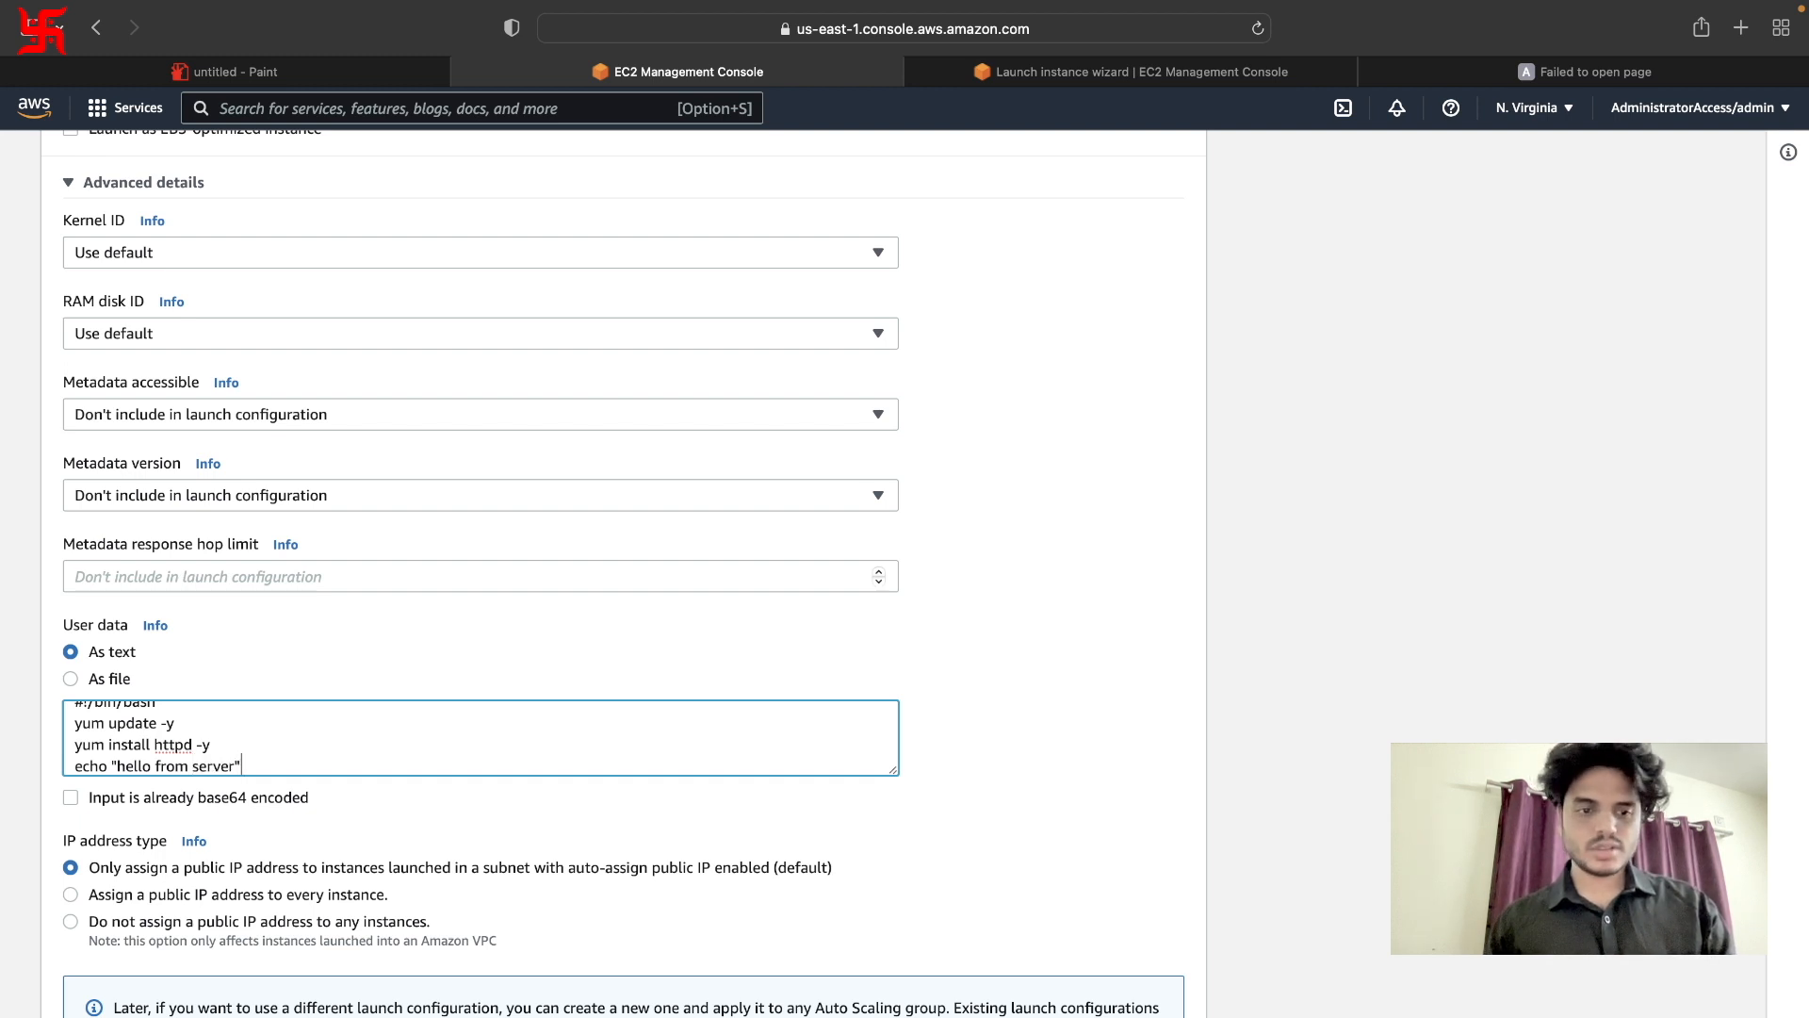
pyautogui.write('>> ')
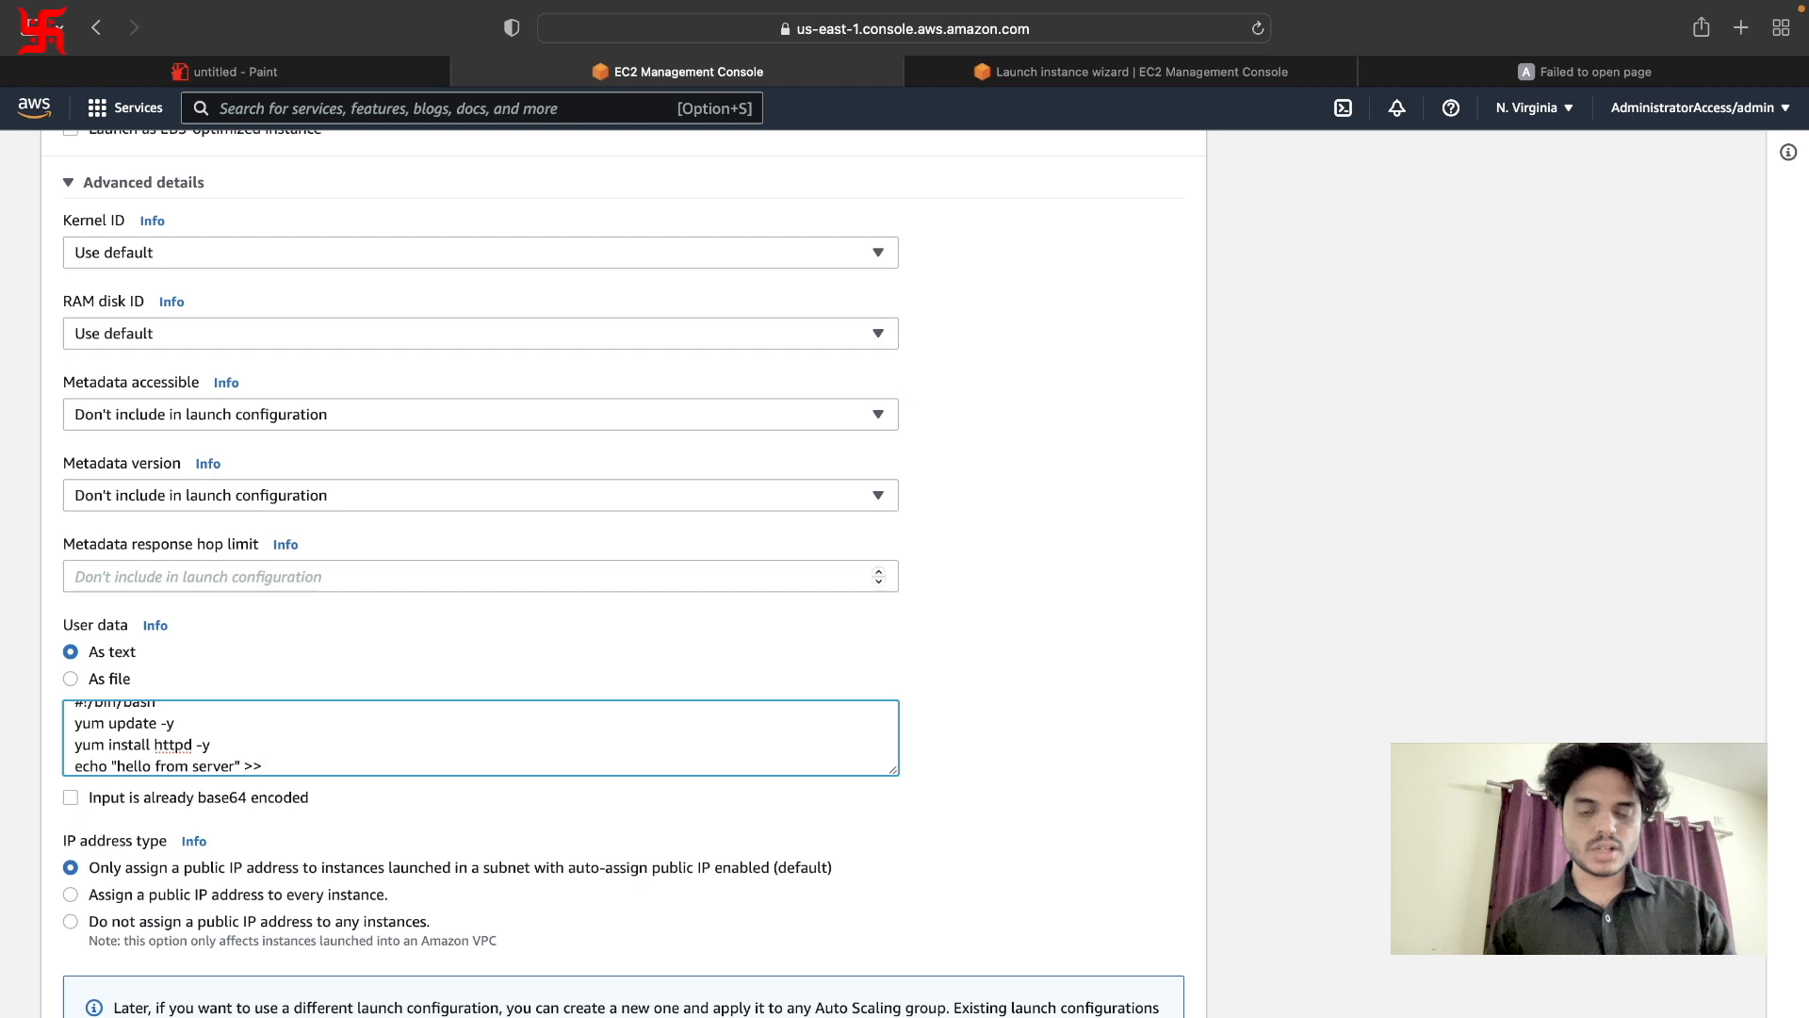
pyautogui.write('/var/')
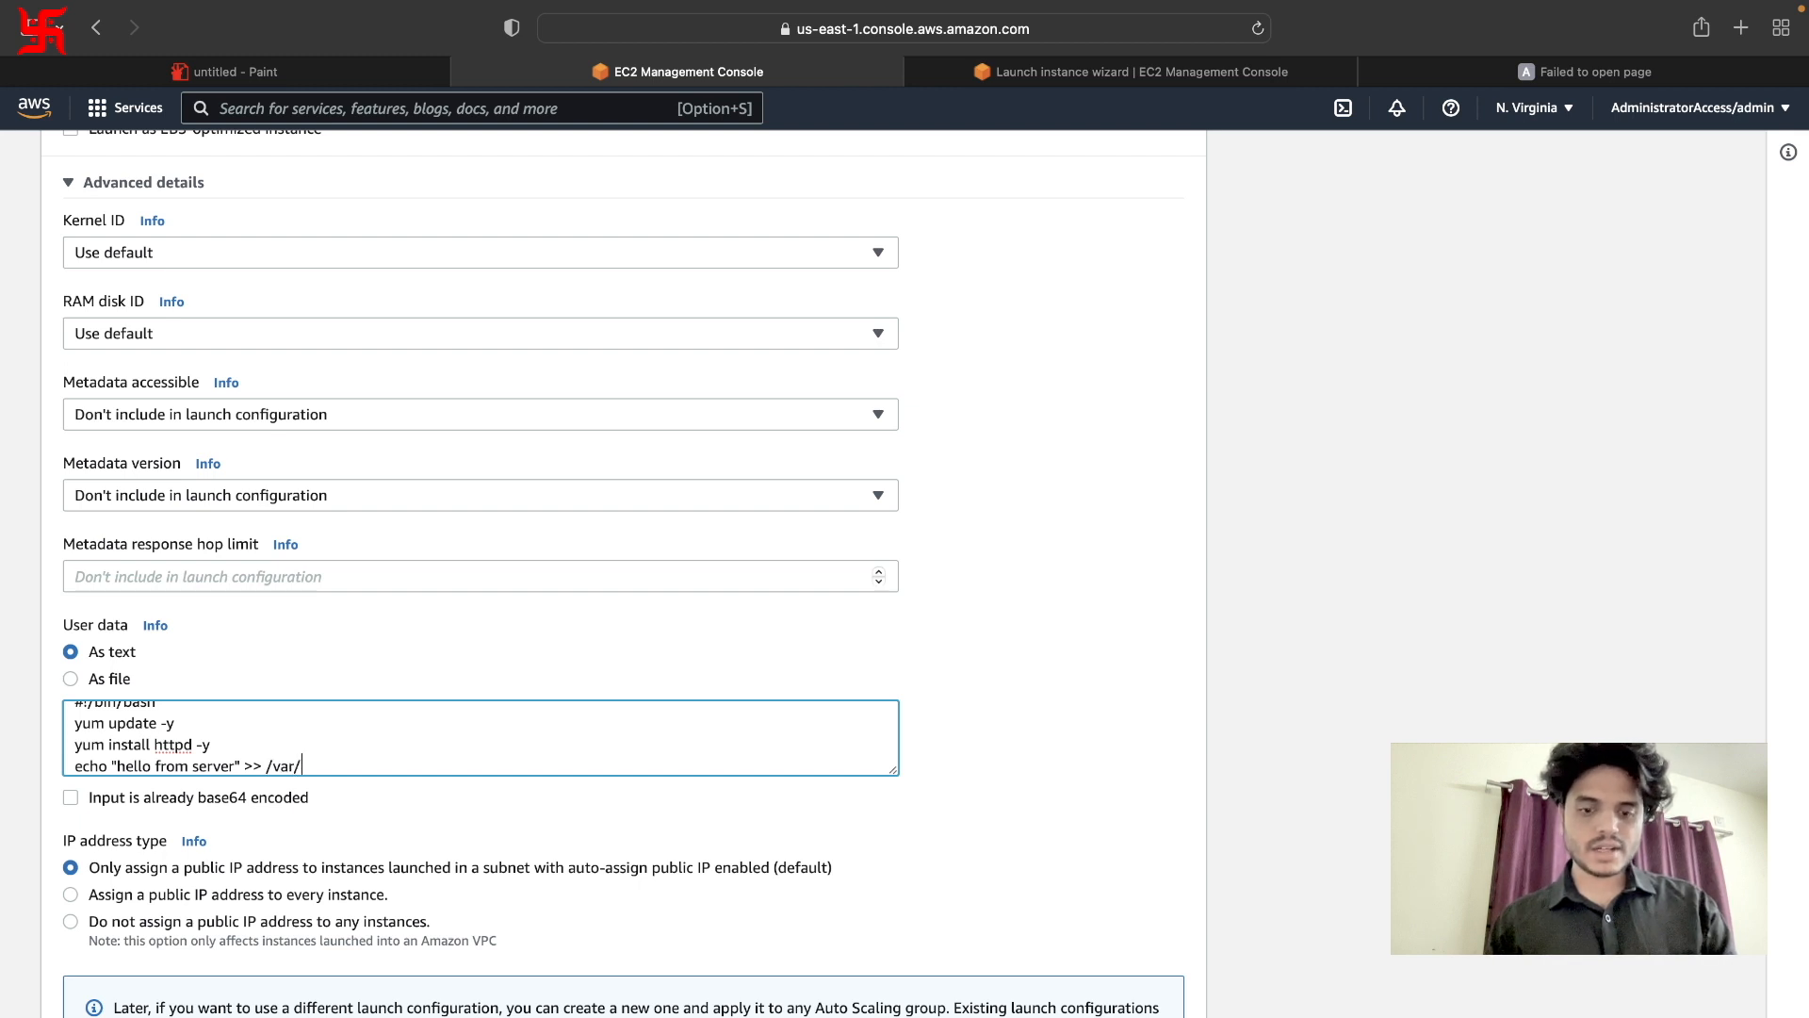
pyautogui.write('www/html')
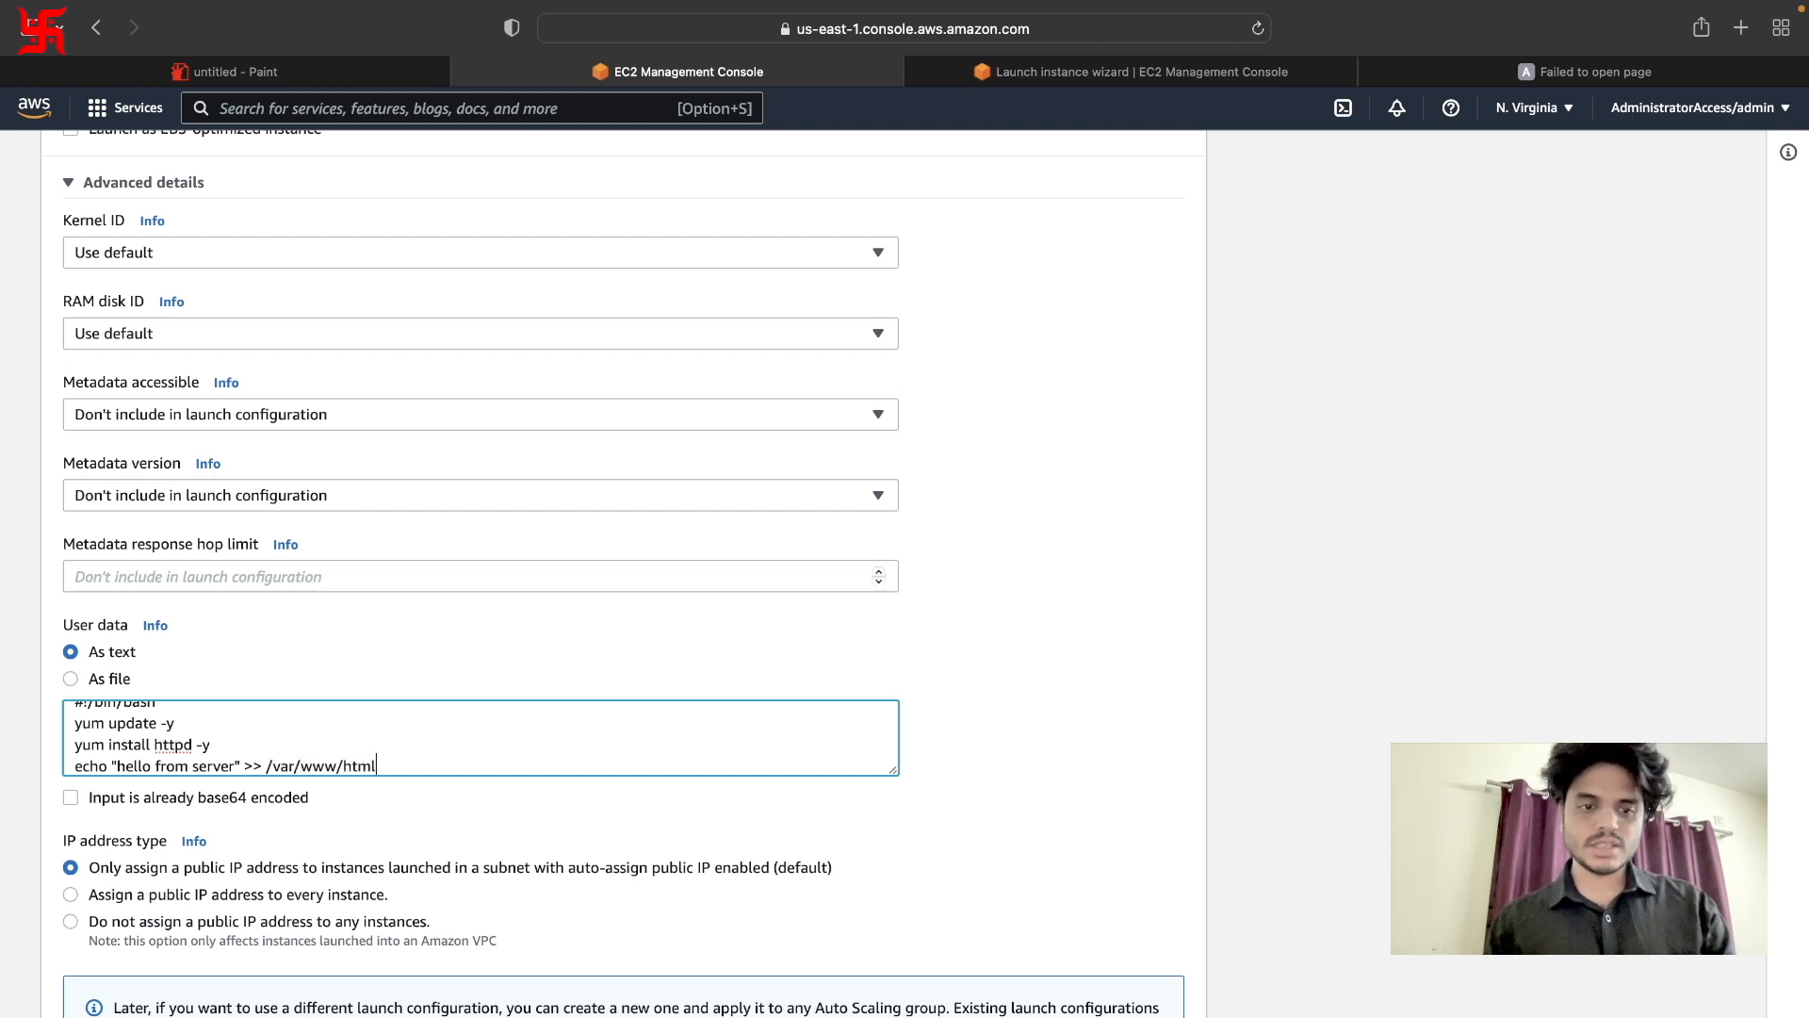
pyautogui.write('/index.')
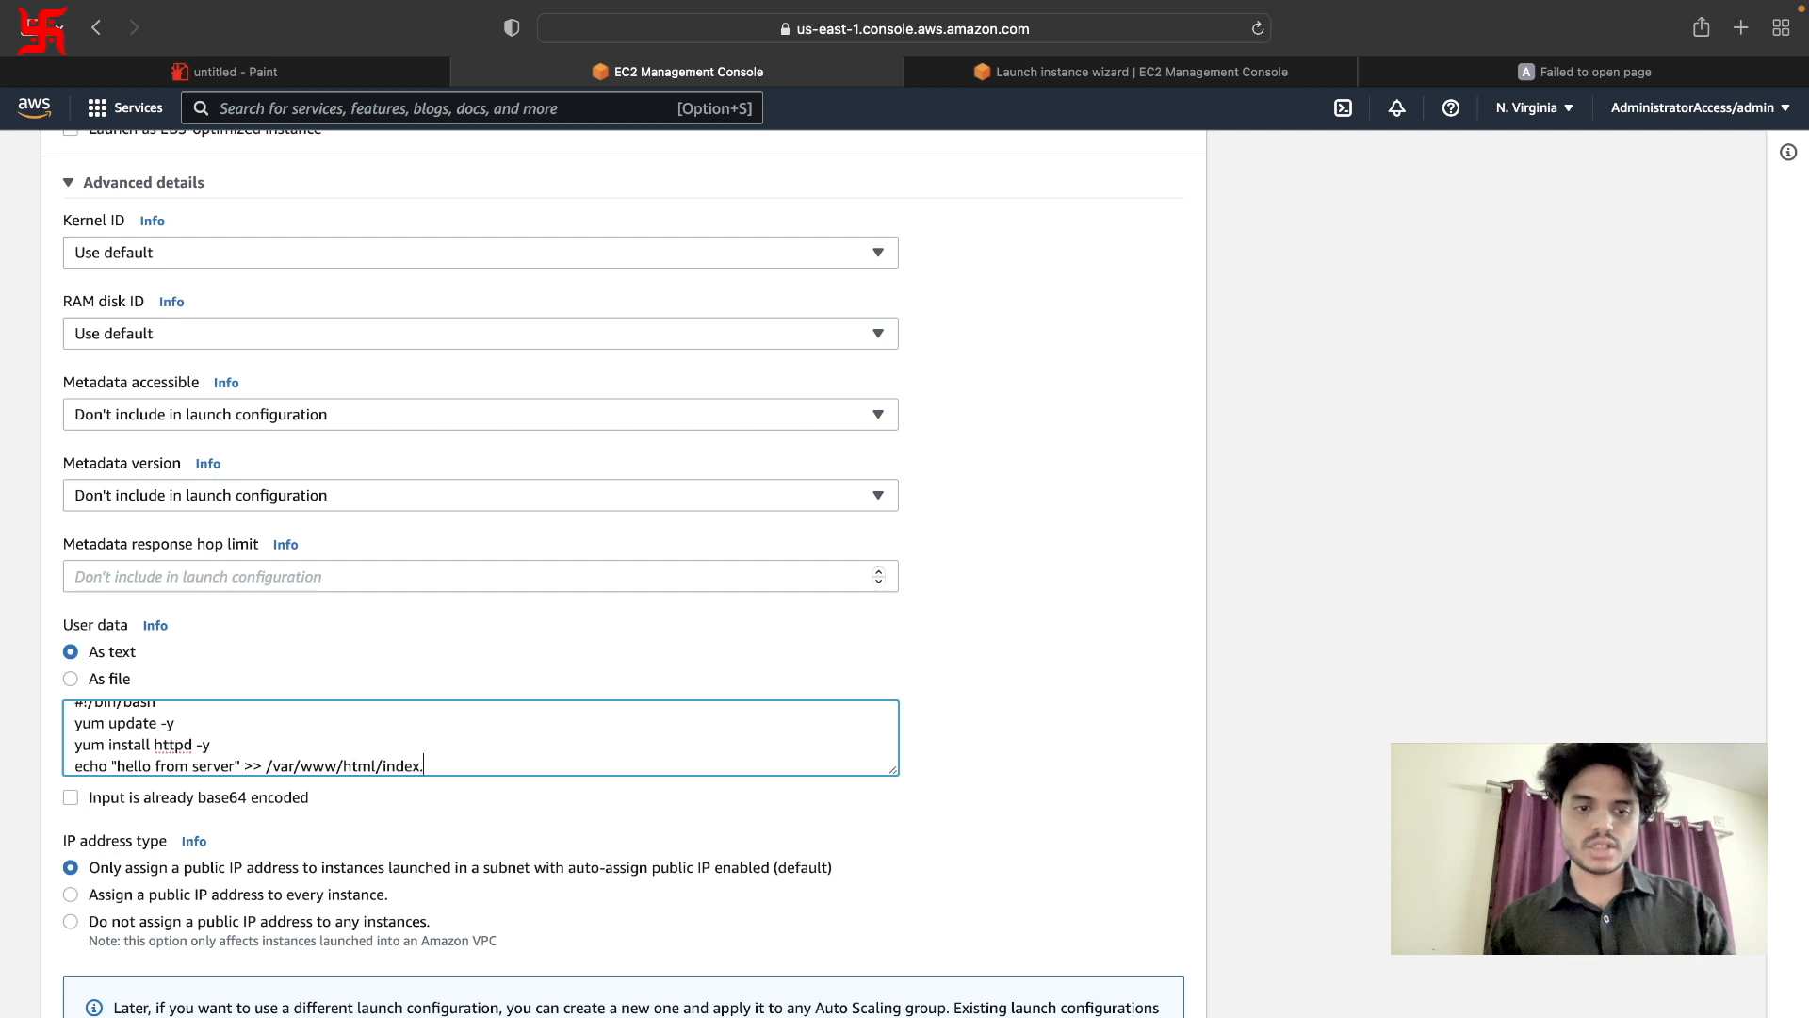
pyautogui.write('html')
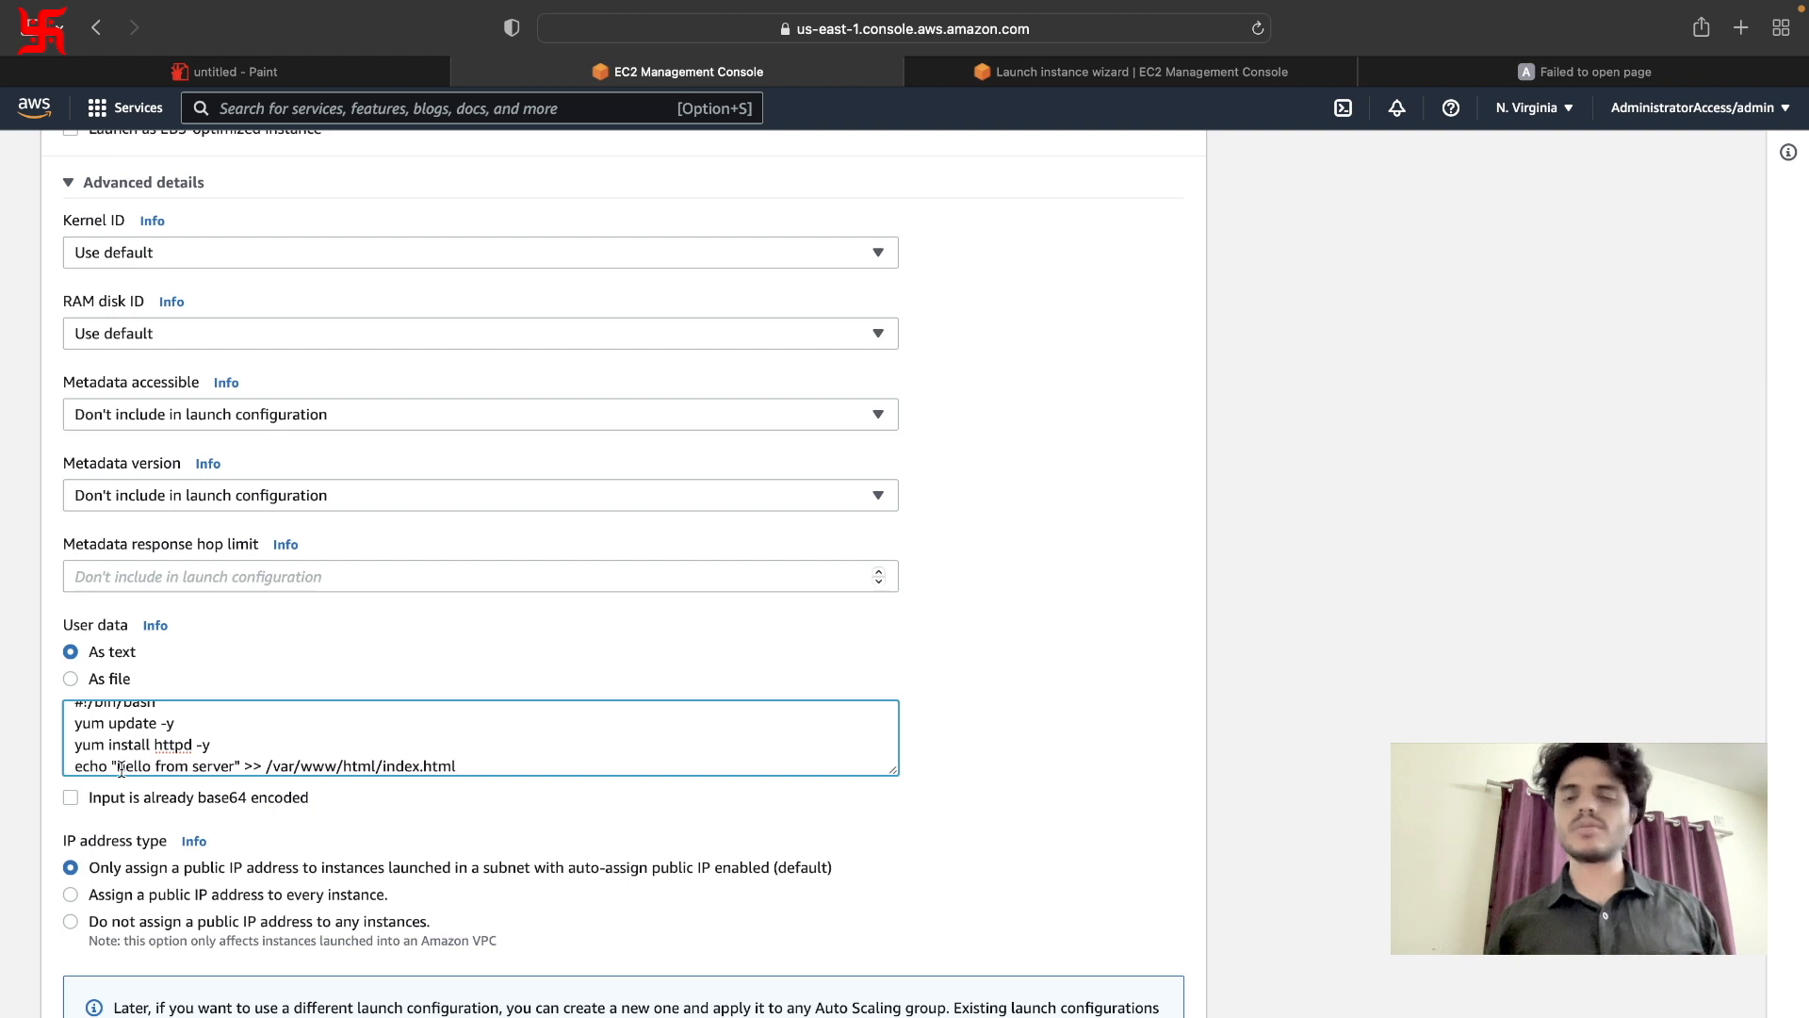
pyautogui.moveTo(117, 766); pyautogui.dragTo(224, 768)
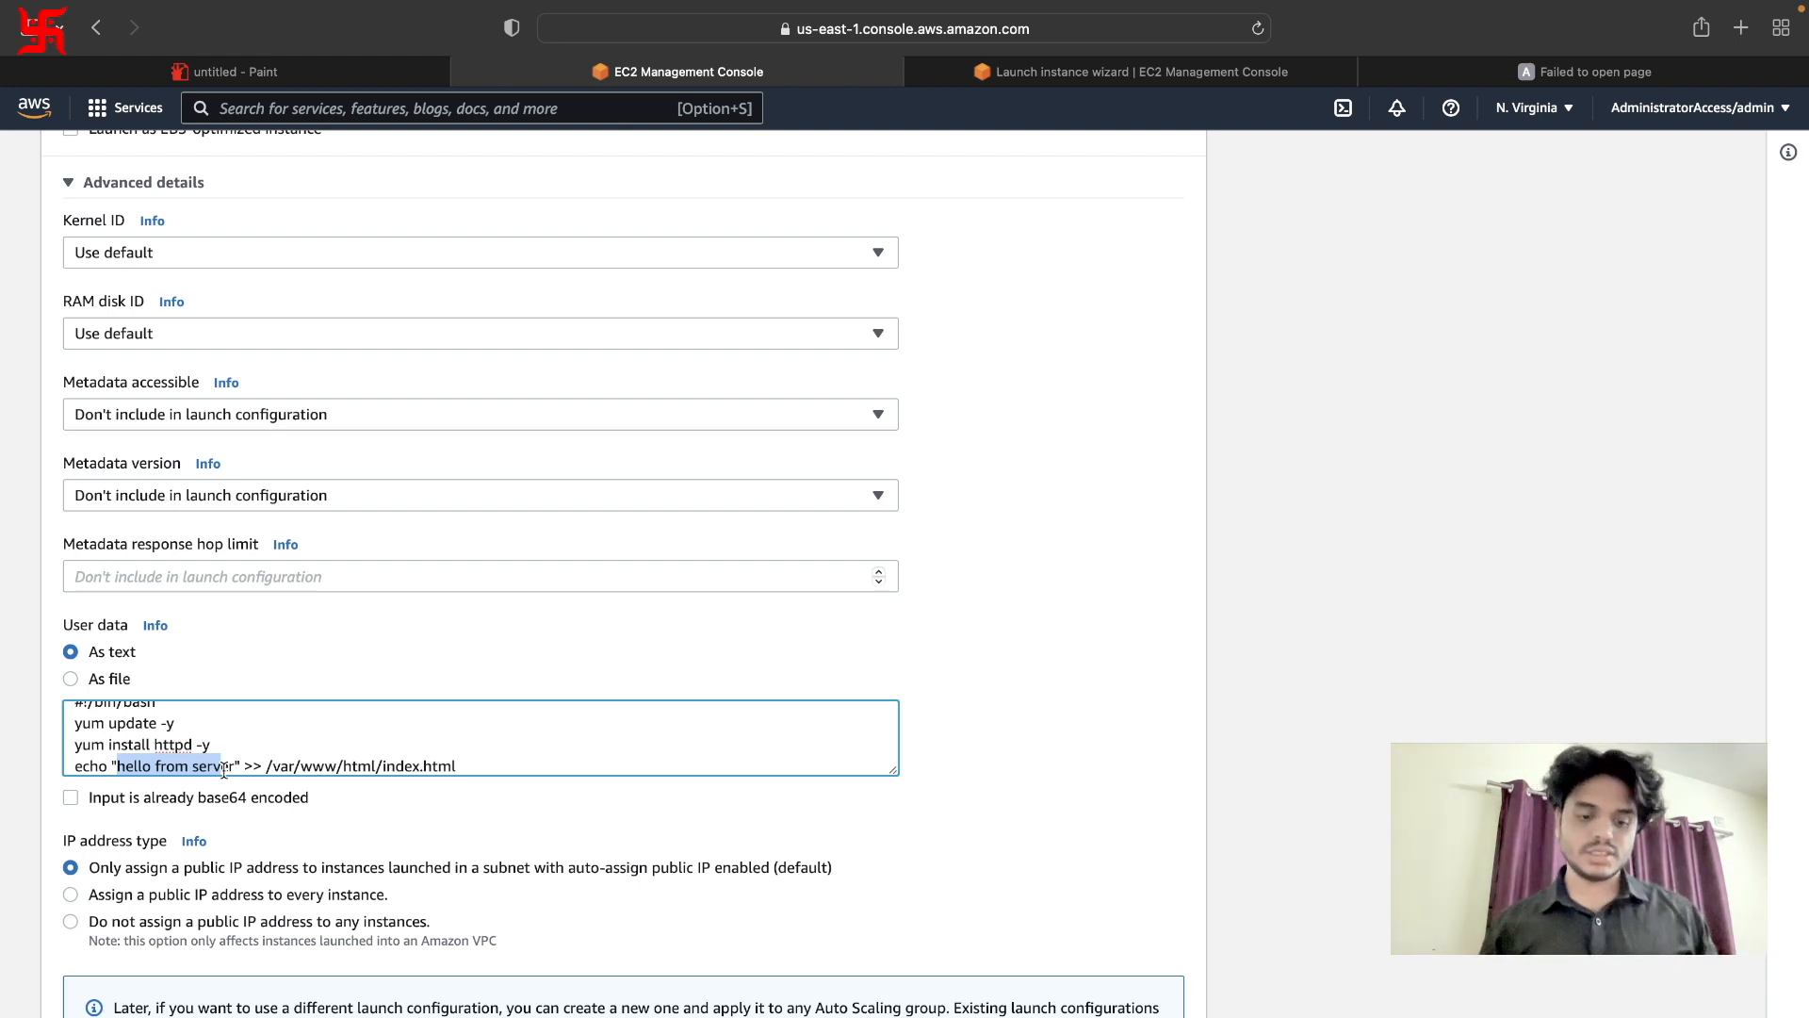
pyautogui.click(225, 768)
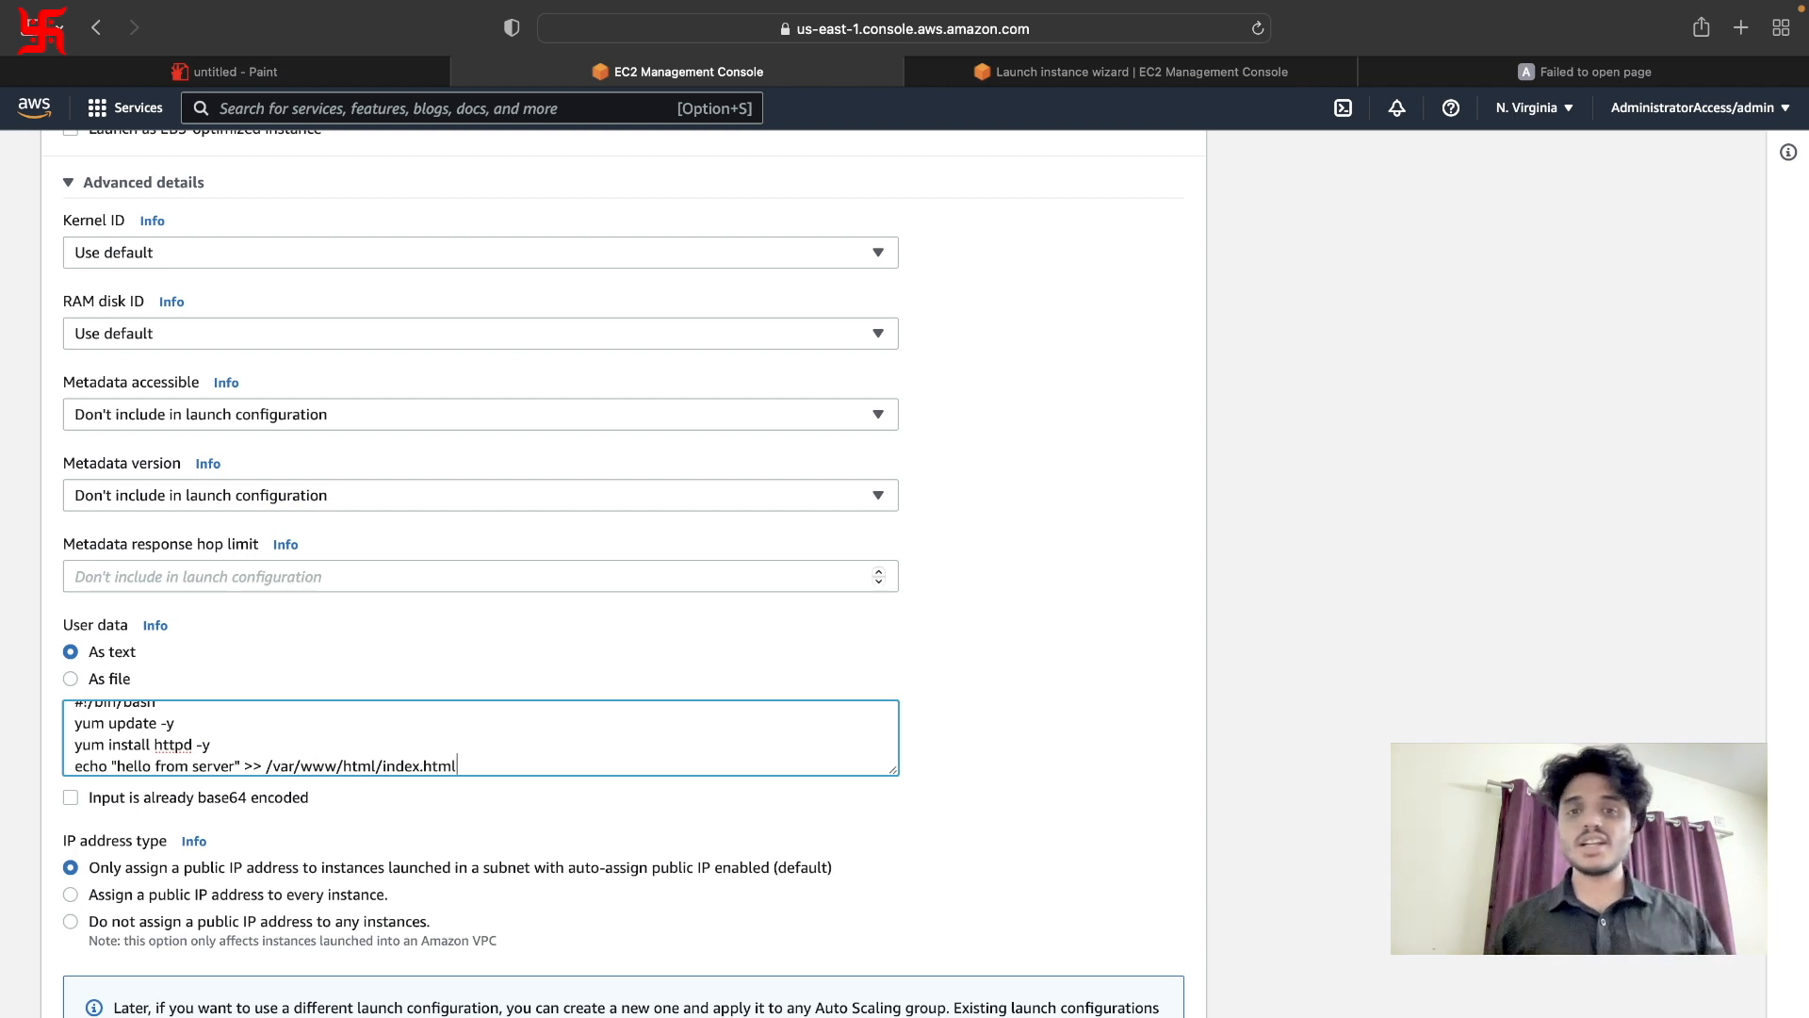
# End the user data script with the line "systemctl restart httpd" and review the script back to its first line.
pyautogui.press('Return')
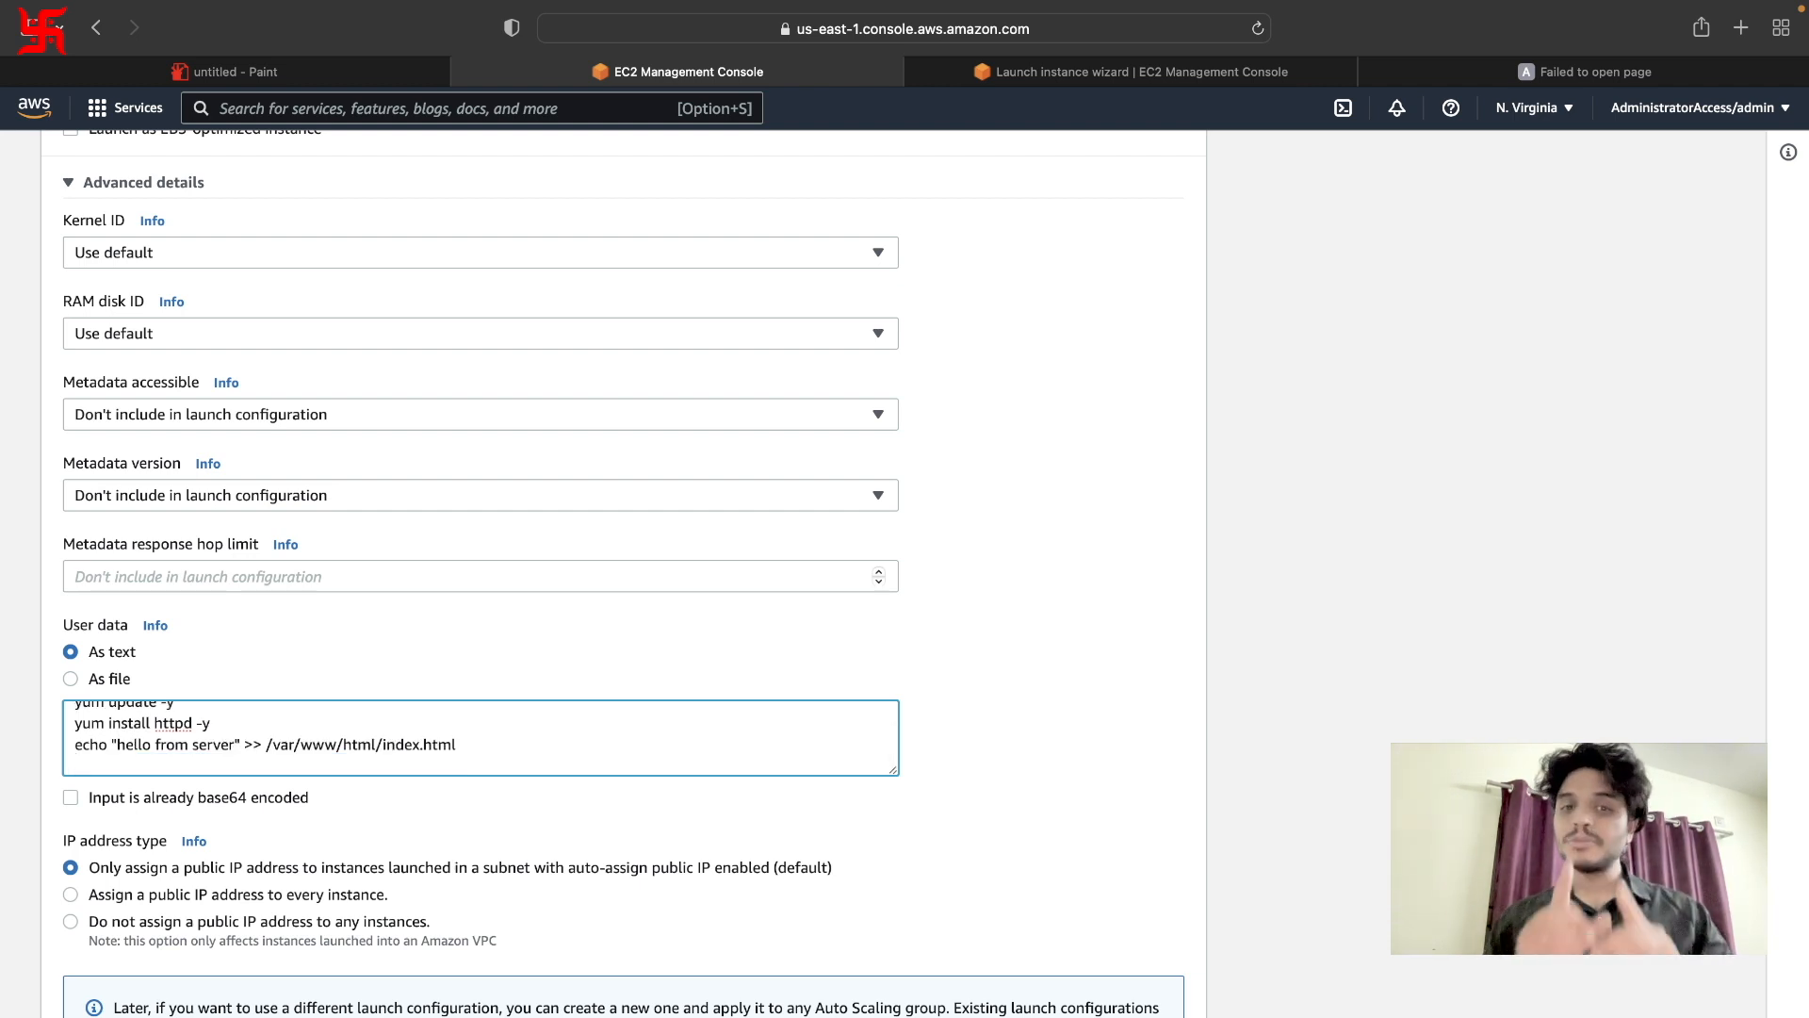
pyautogui.write('syst')
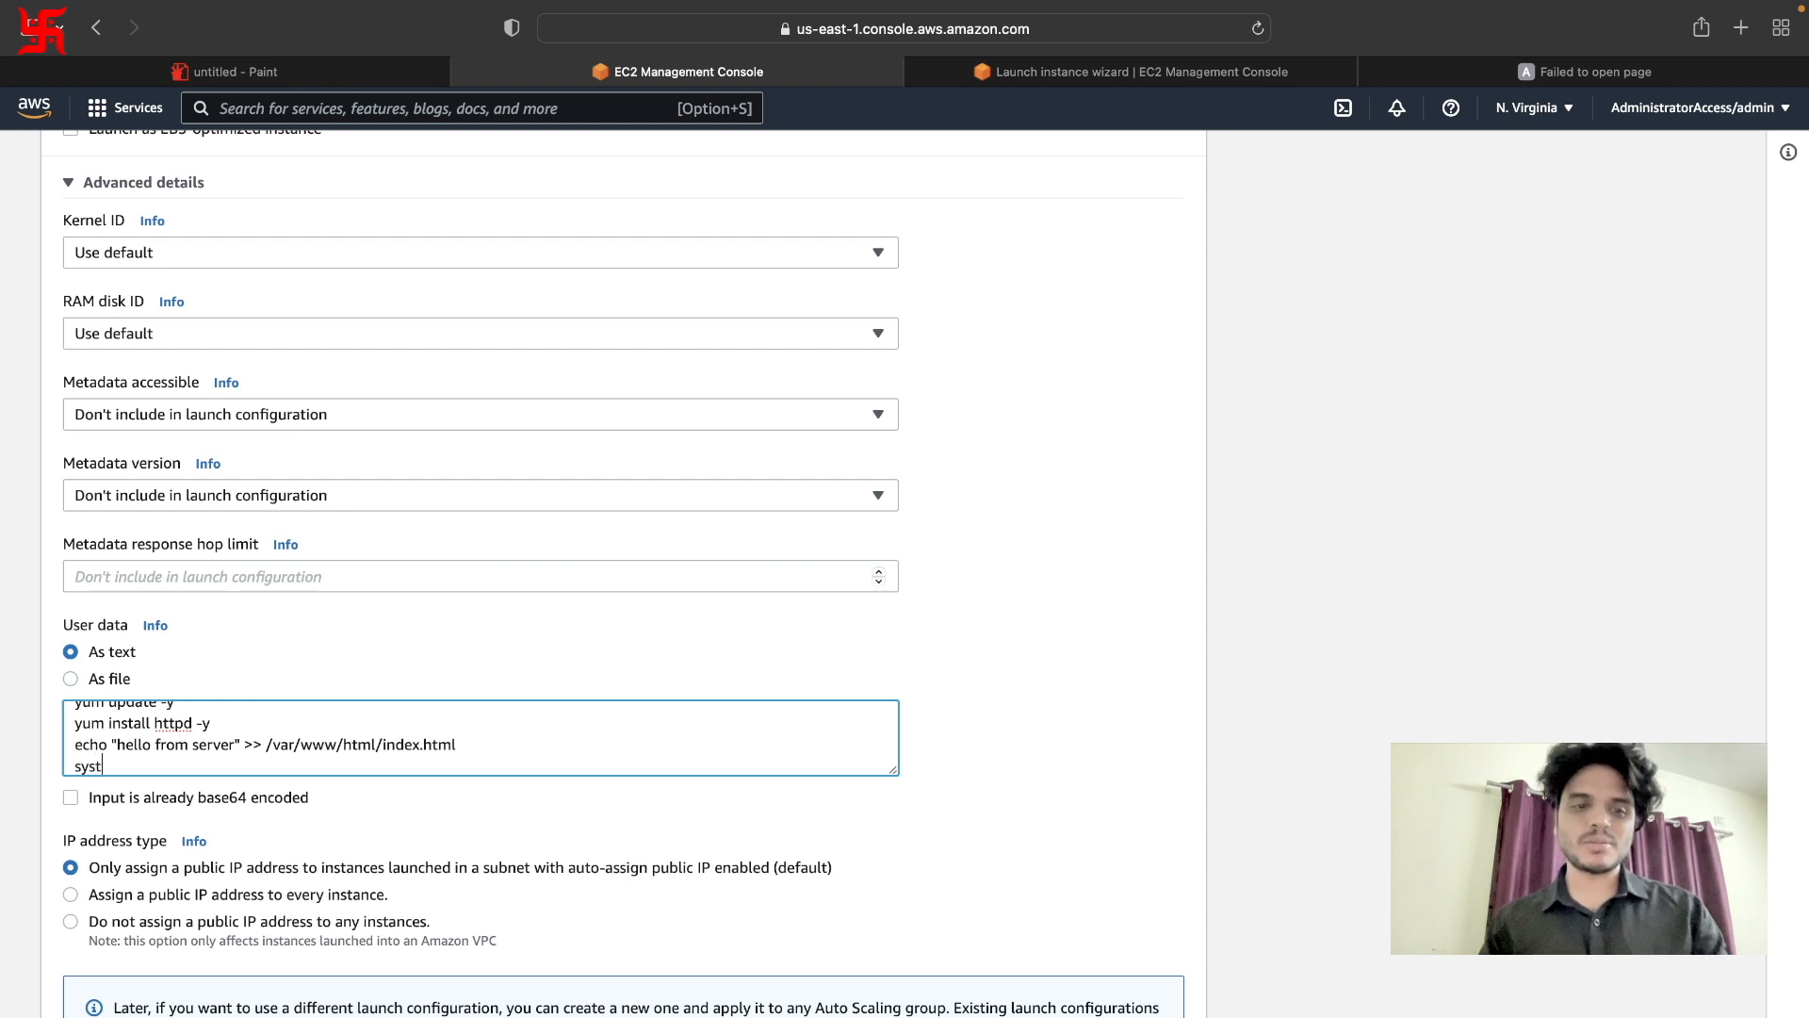
pyautogui.write('emctl ')
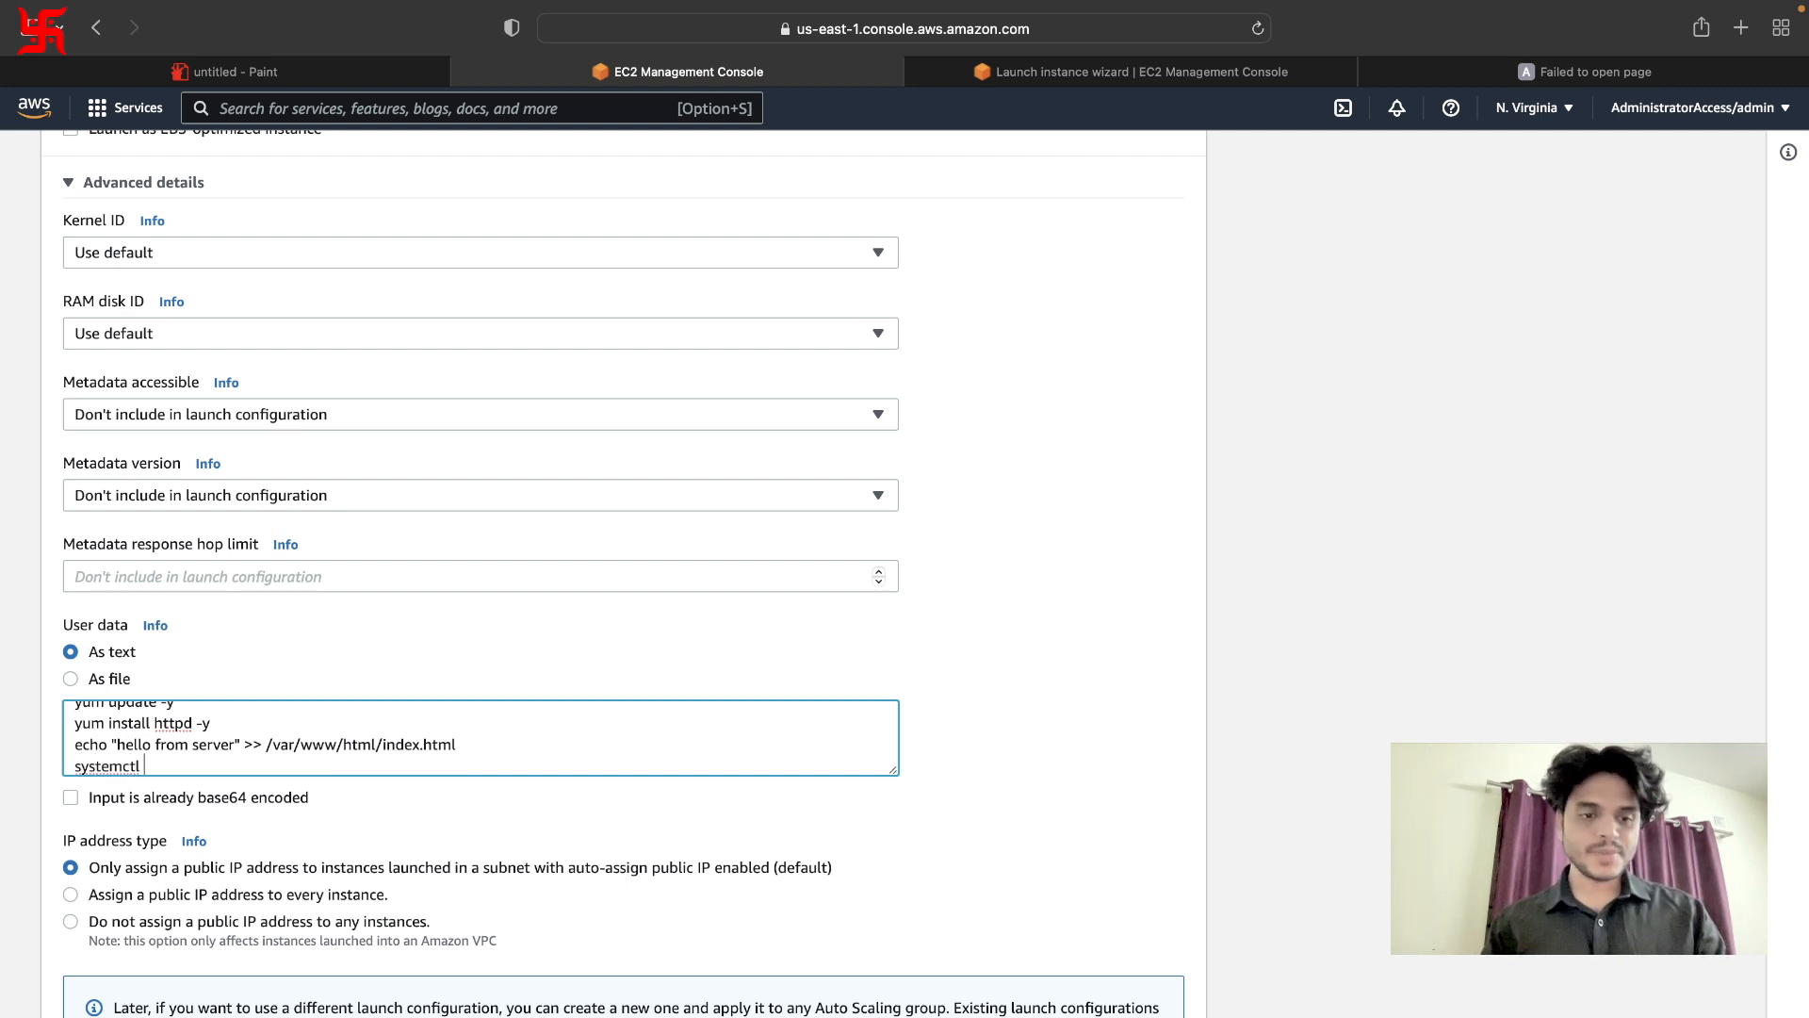
pyautogui.write('resta')
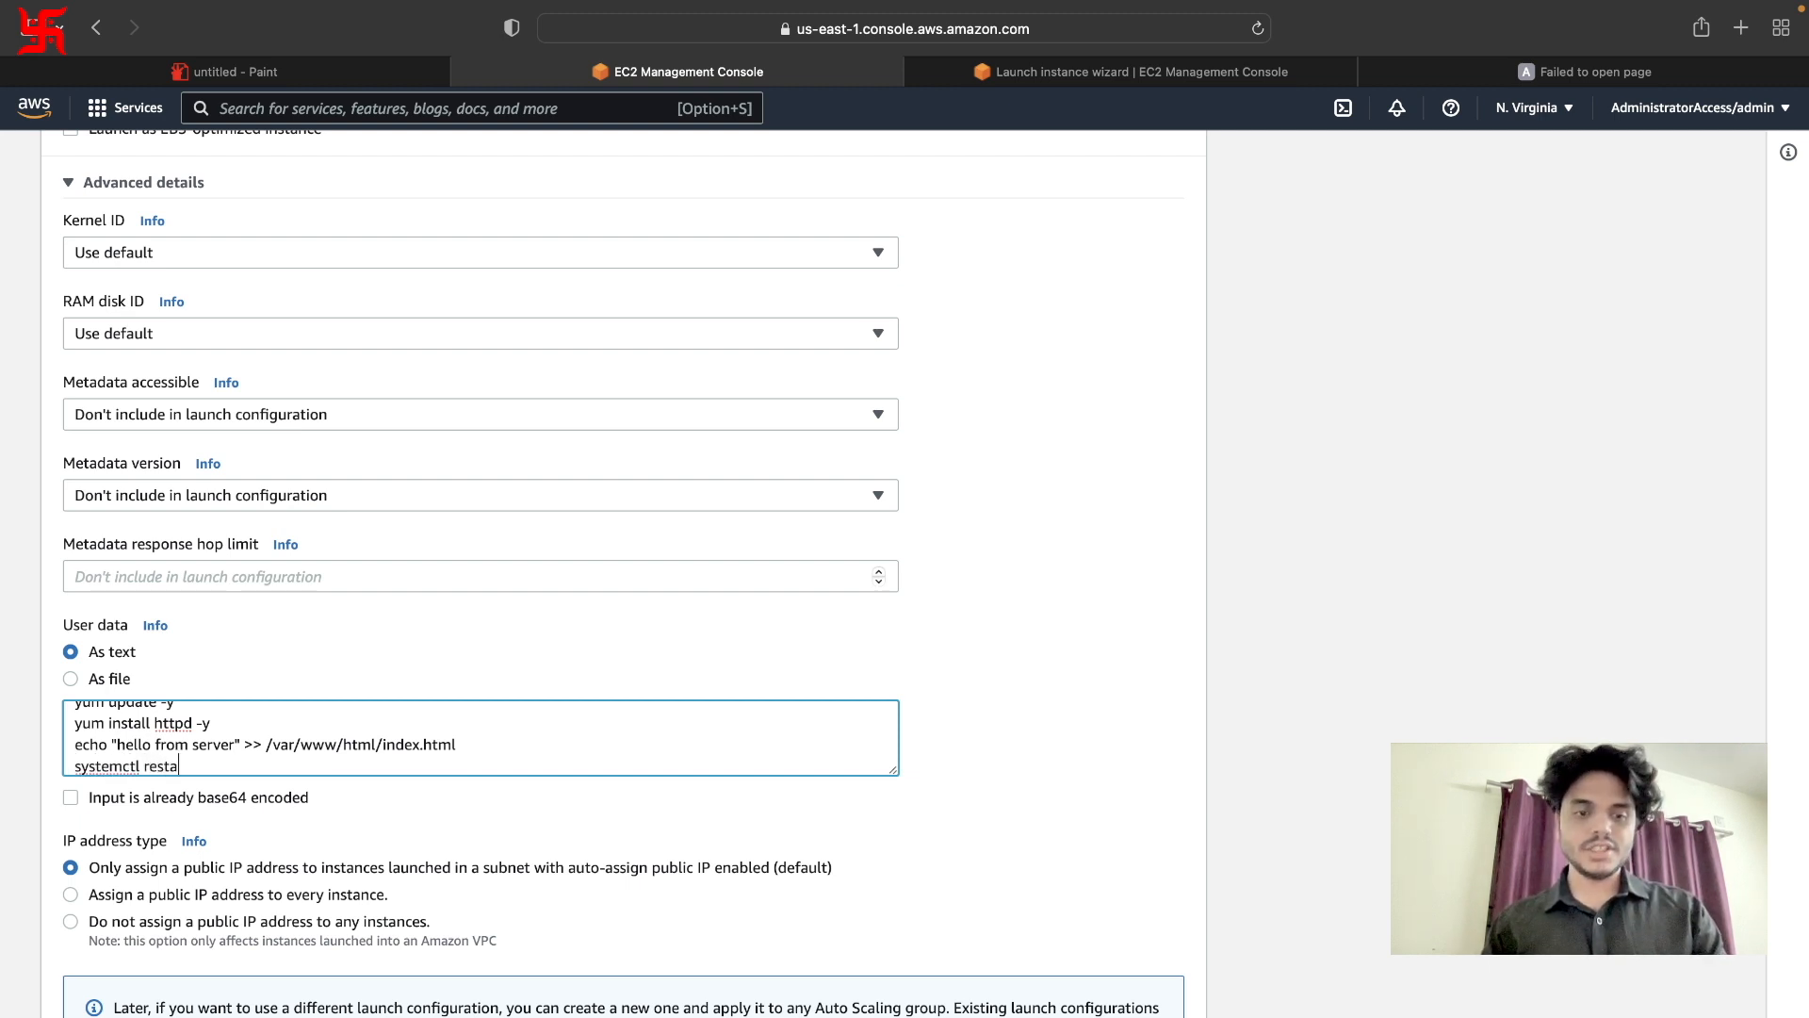
pyautogui.write('rt httpd')
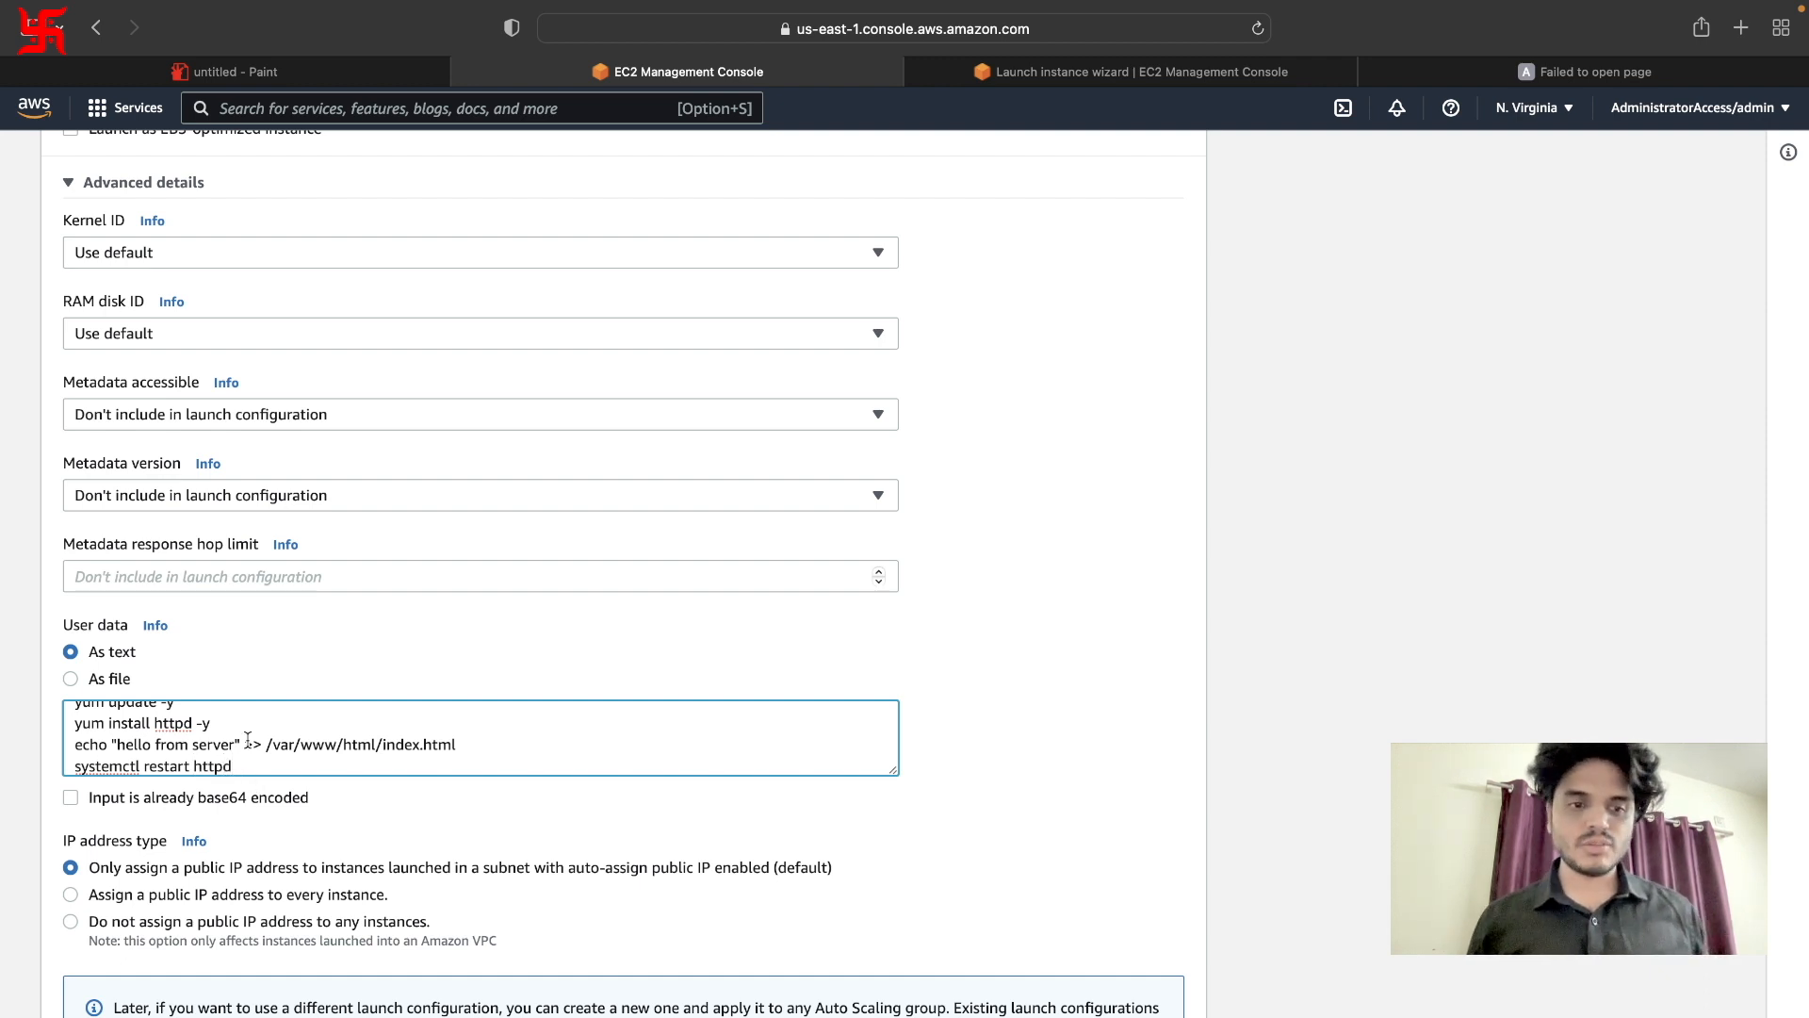
pyautogui.scroll(2, 248, 740)
pyautogui.scroll(-2, 248, 739)
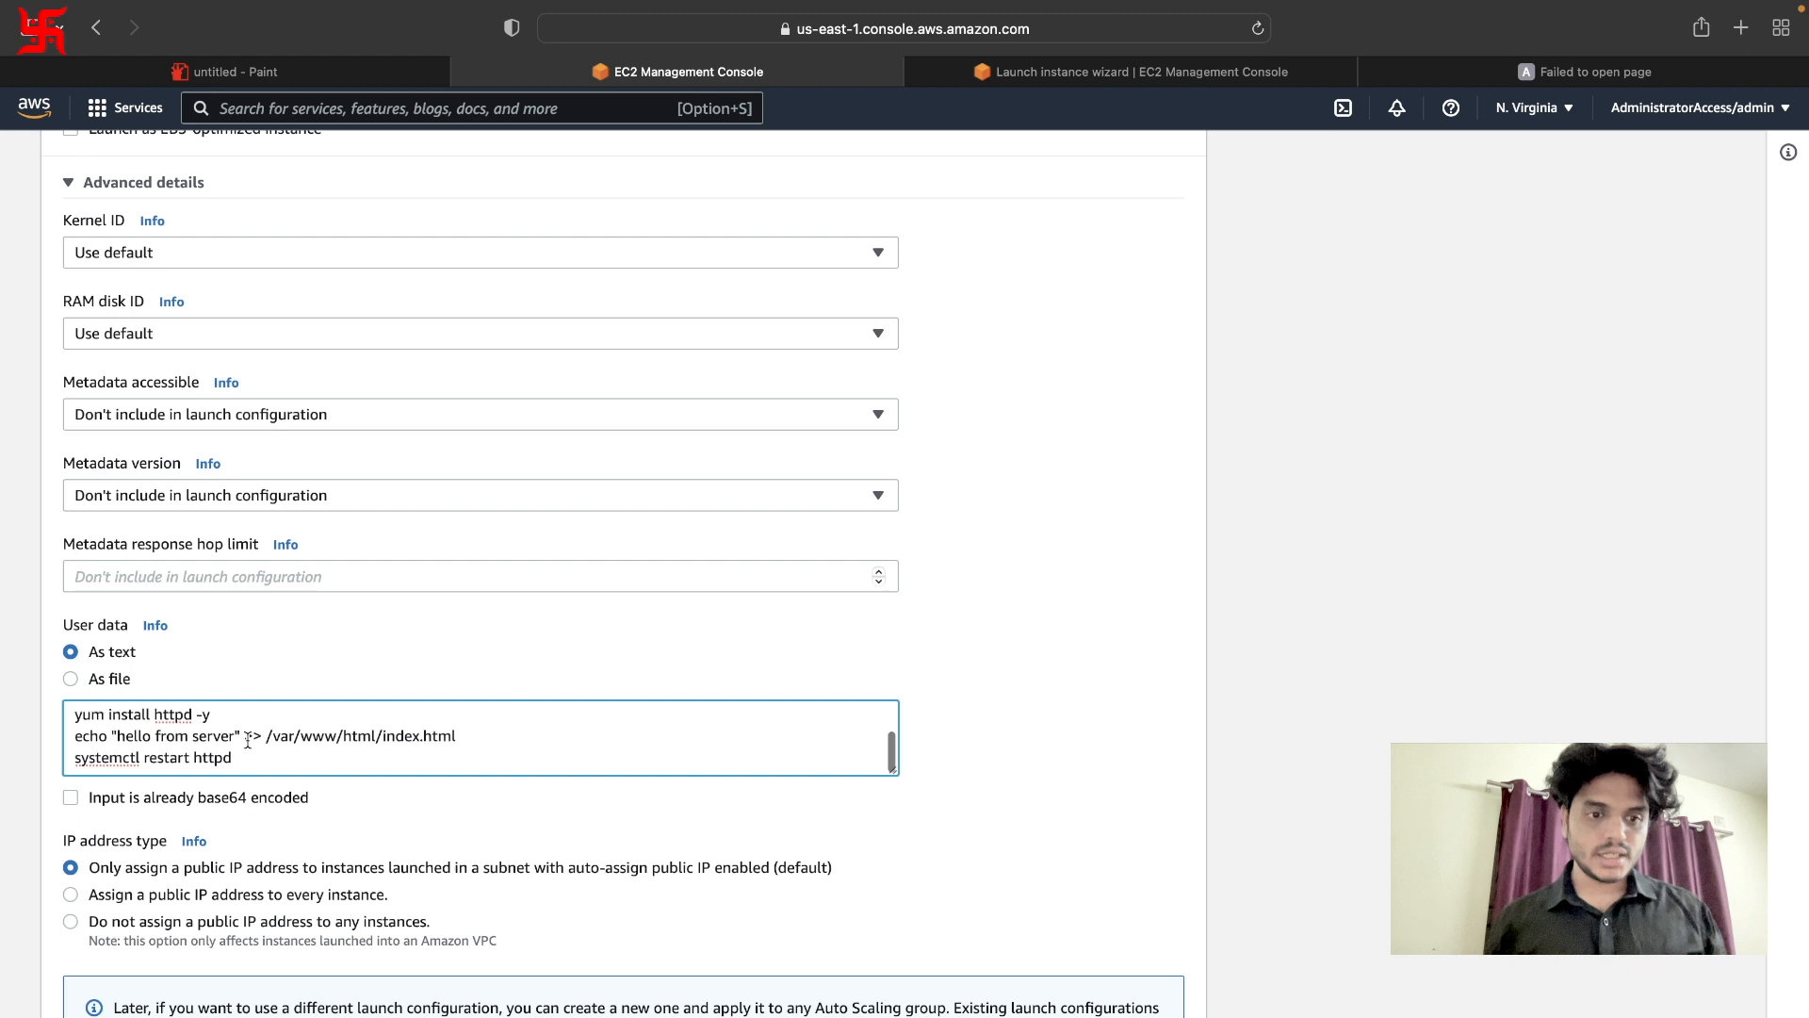
pyautogui.scroll(3, 247, 738)
pyautogui.scroll(3, 224, 895)
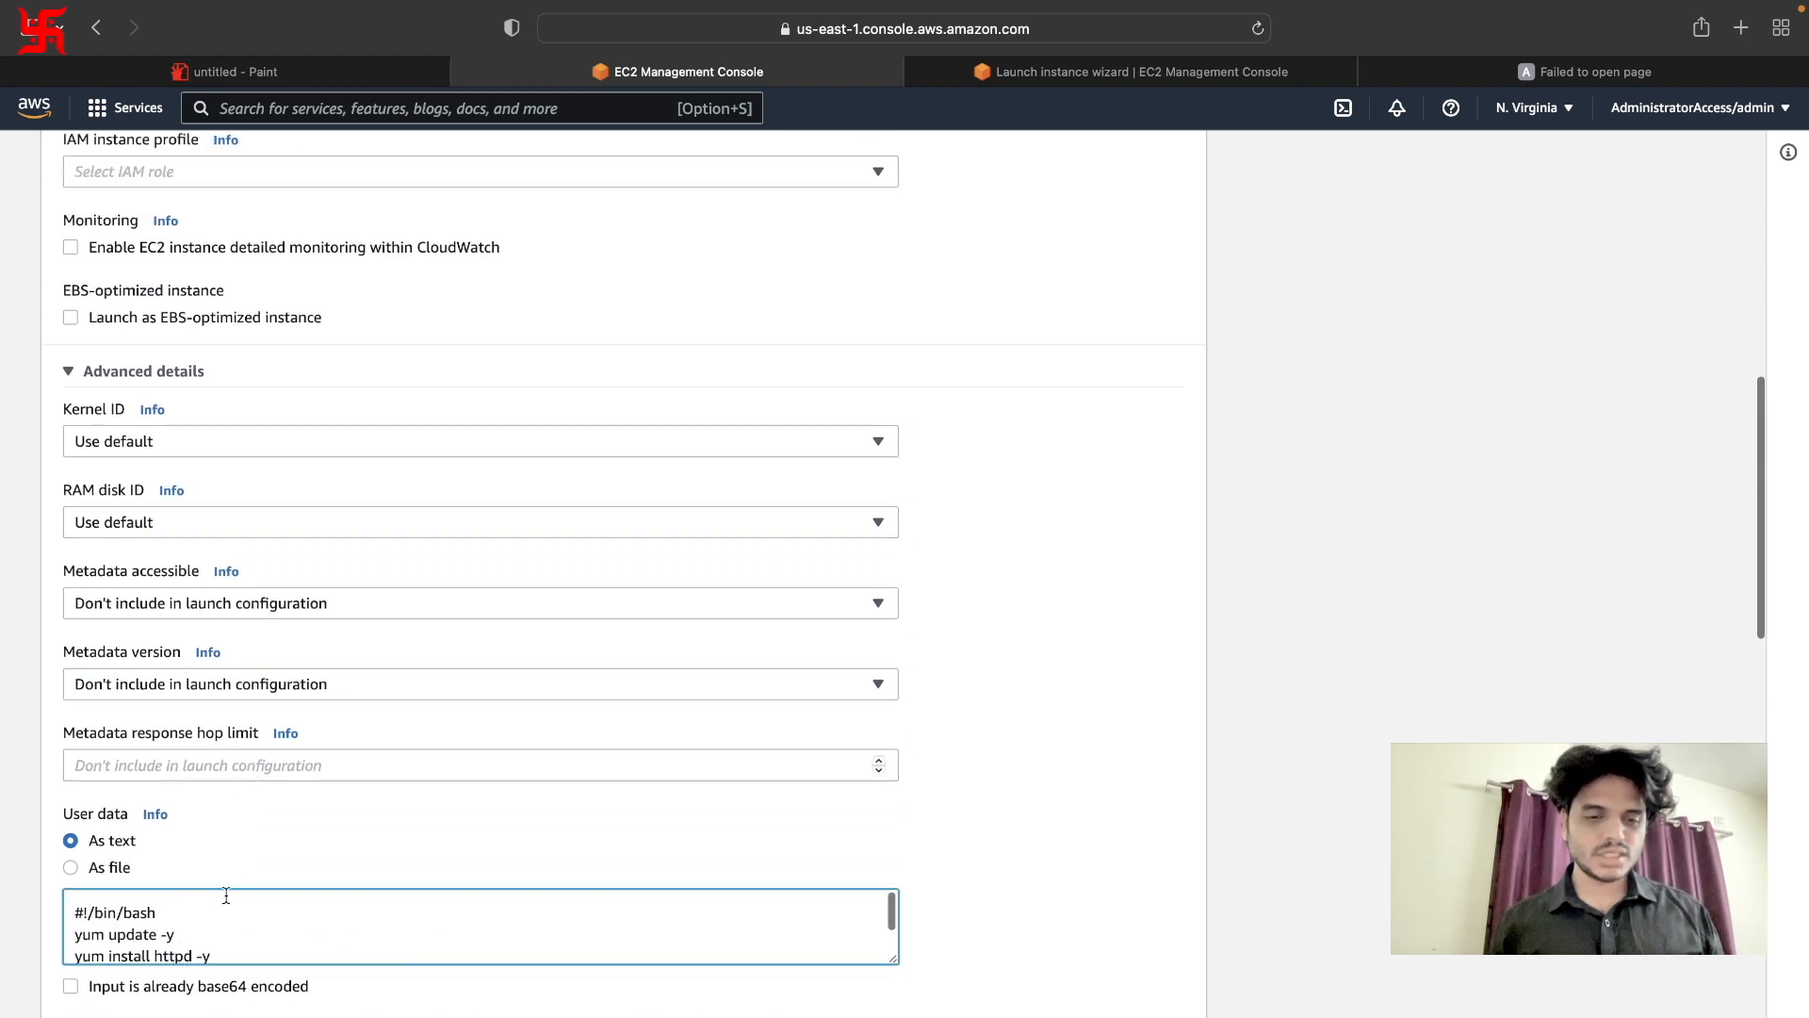
pyautogui.scroll(-1, 224, 895)
pyautogui.scroll(1, 224, 895)
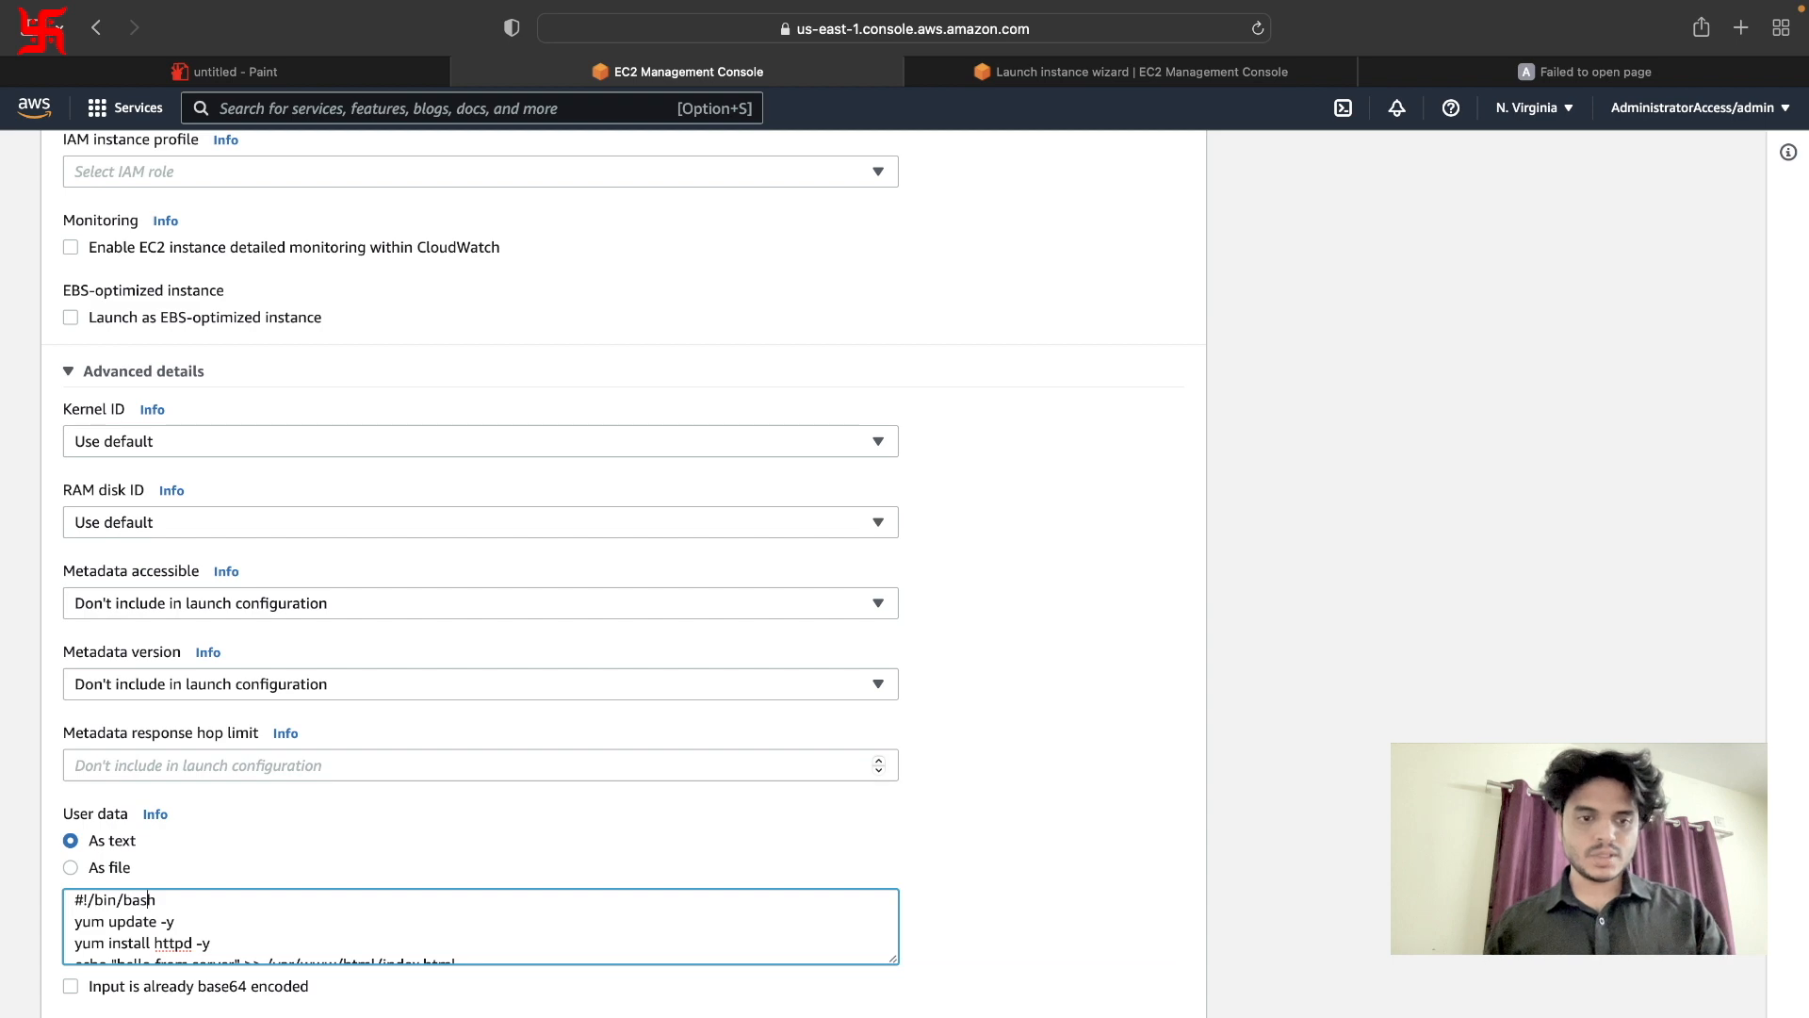
# Add -xe to the first line of the user data script and assign a public IP address to every instance.
pyautogui.write('-xe')
pyautogui.scroll(-3, 224, 895)
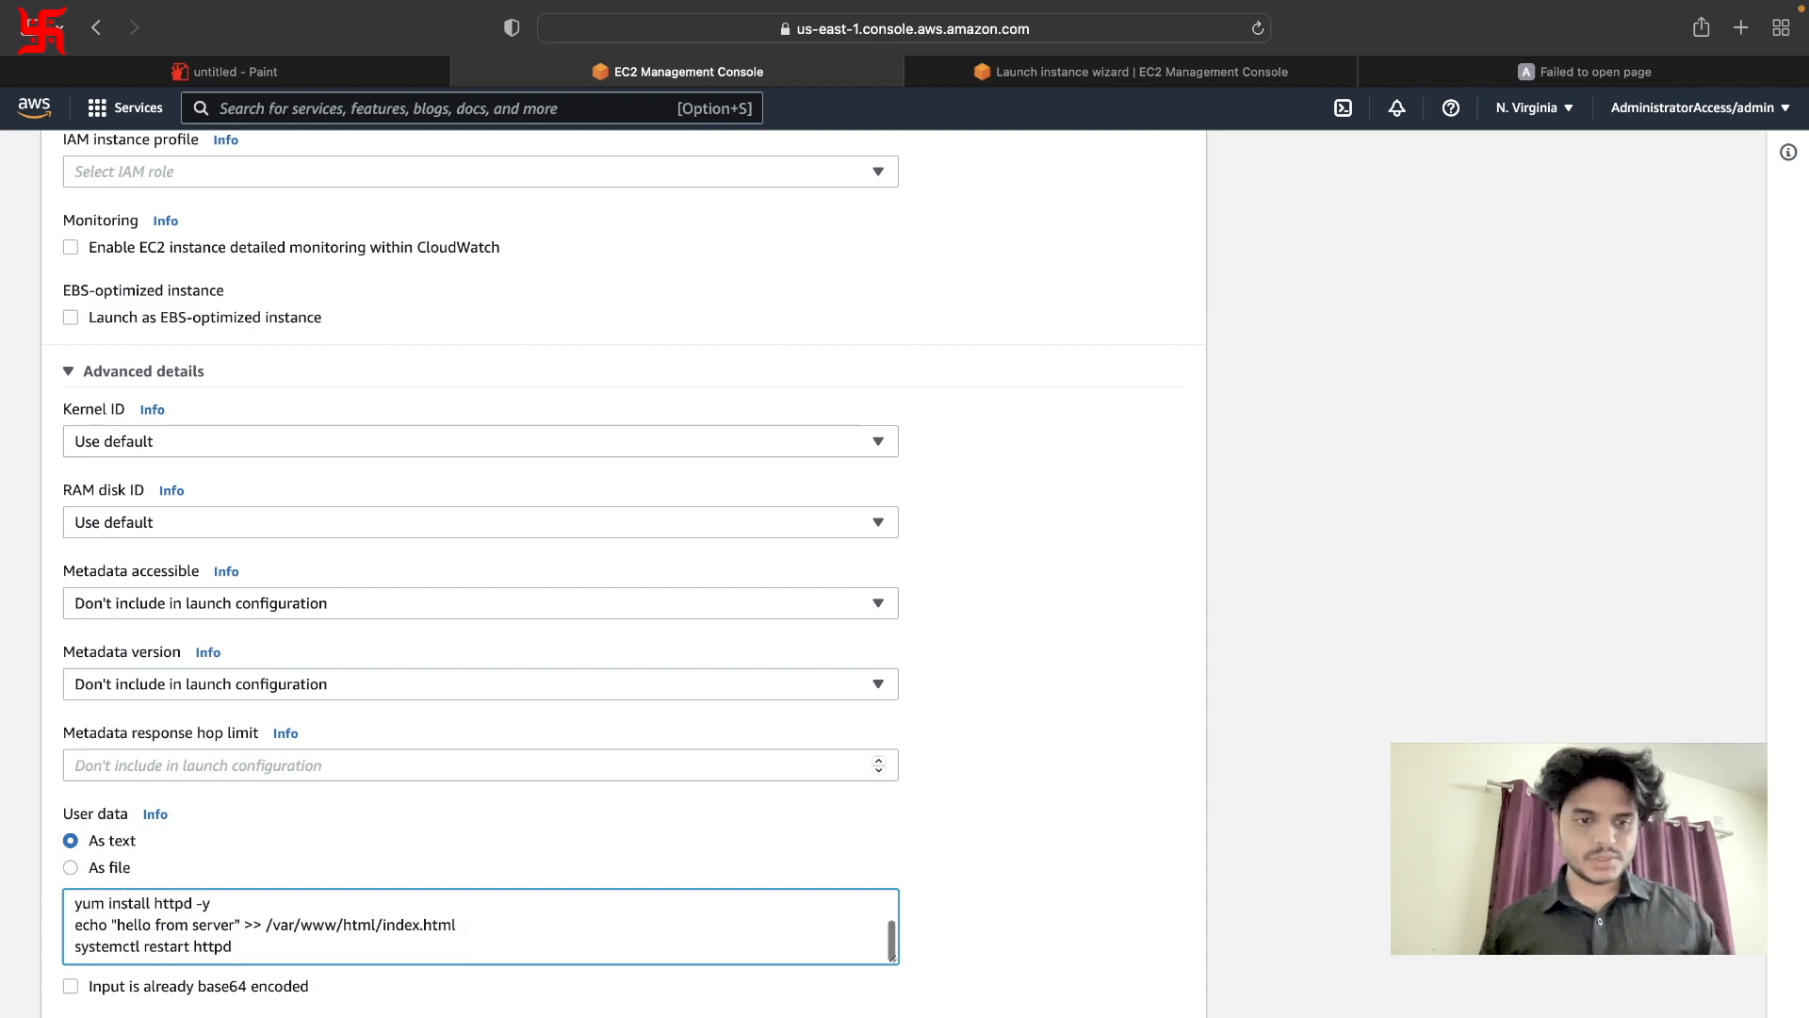
pyautogui.scroll(-10, 224, 895)
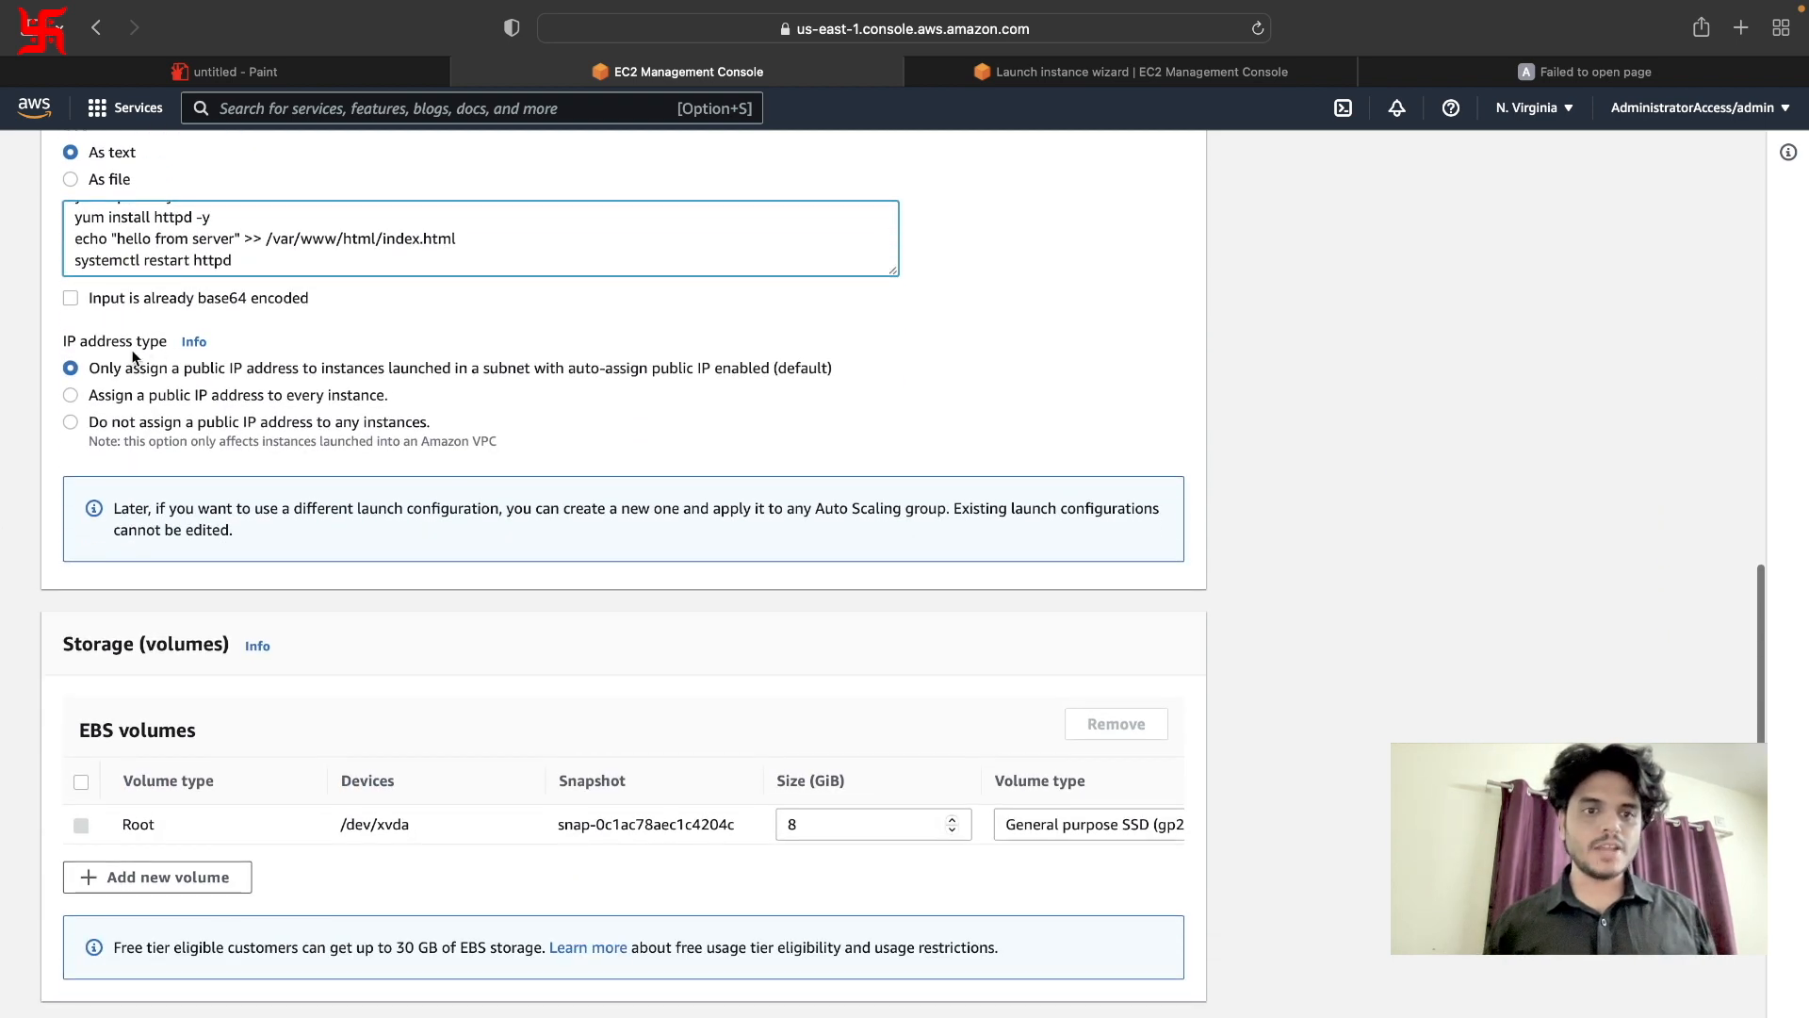
pyautogui.click(110, 396)
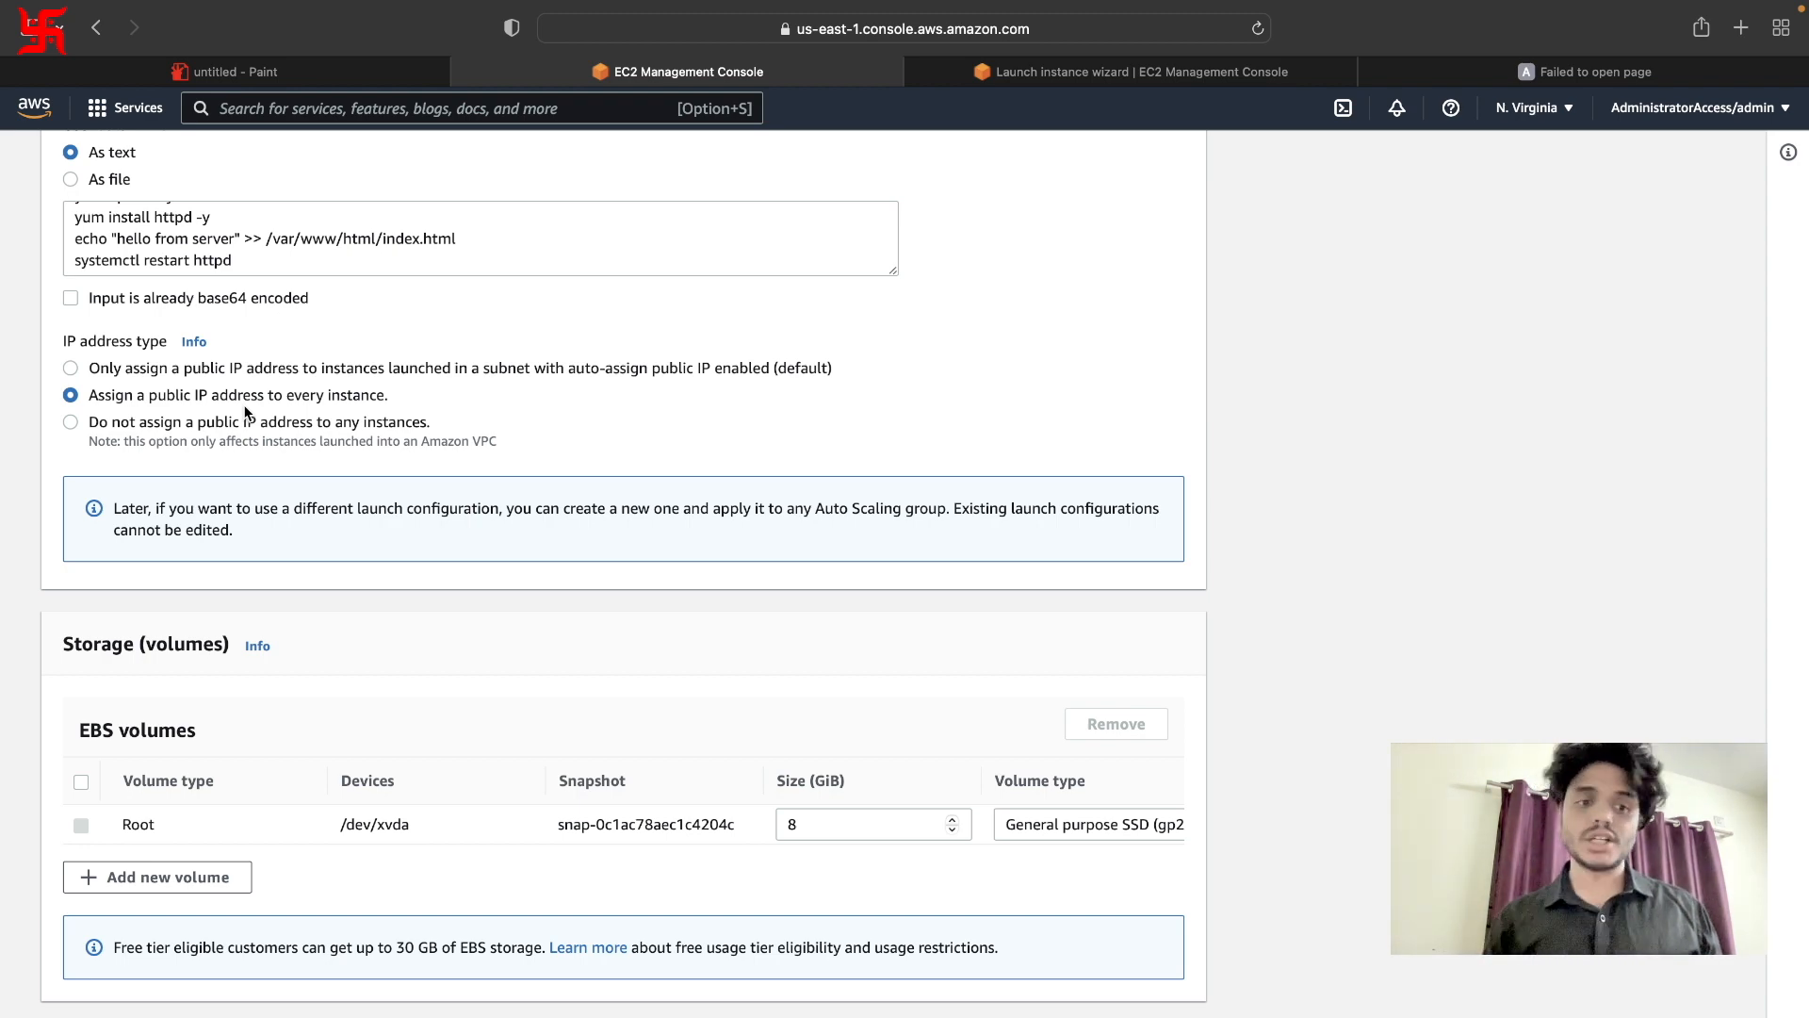
# Assign the existing default security group sg-0858149edde4ae5ae of vpc-073428ab4b7f15e7f to the launch configuration.
pyautogui.scroll(-3, 270, 606)
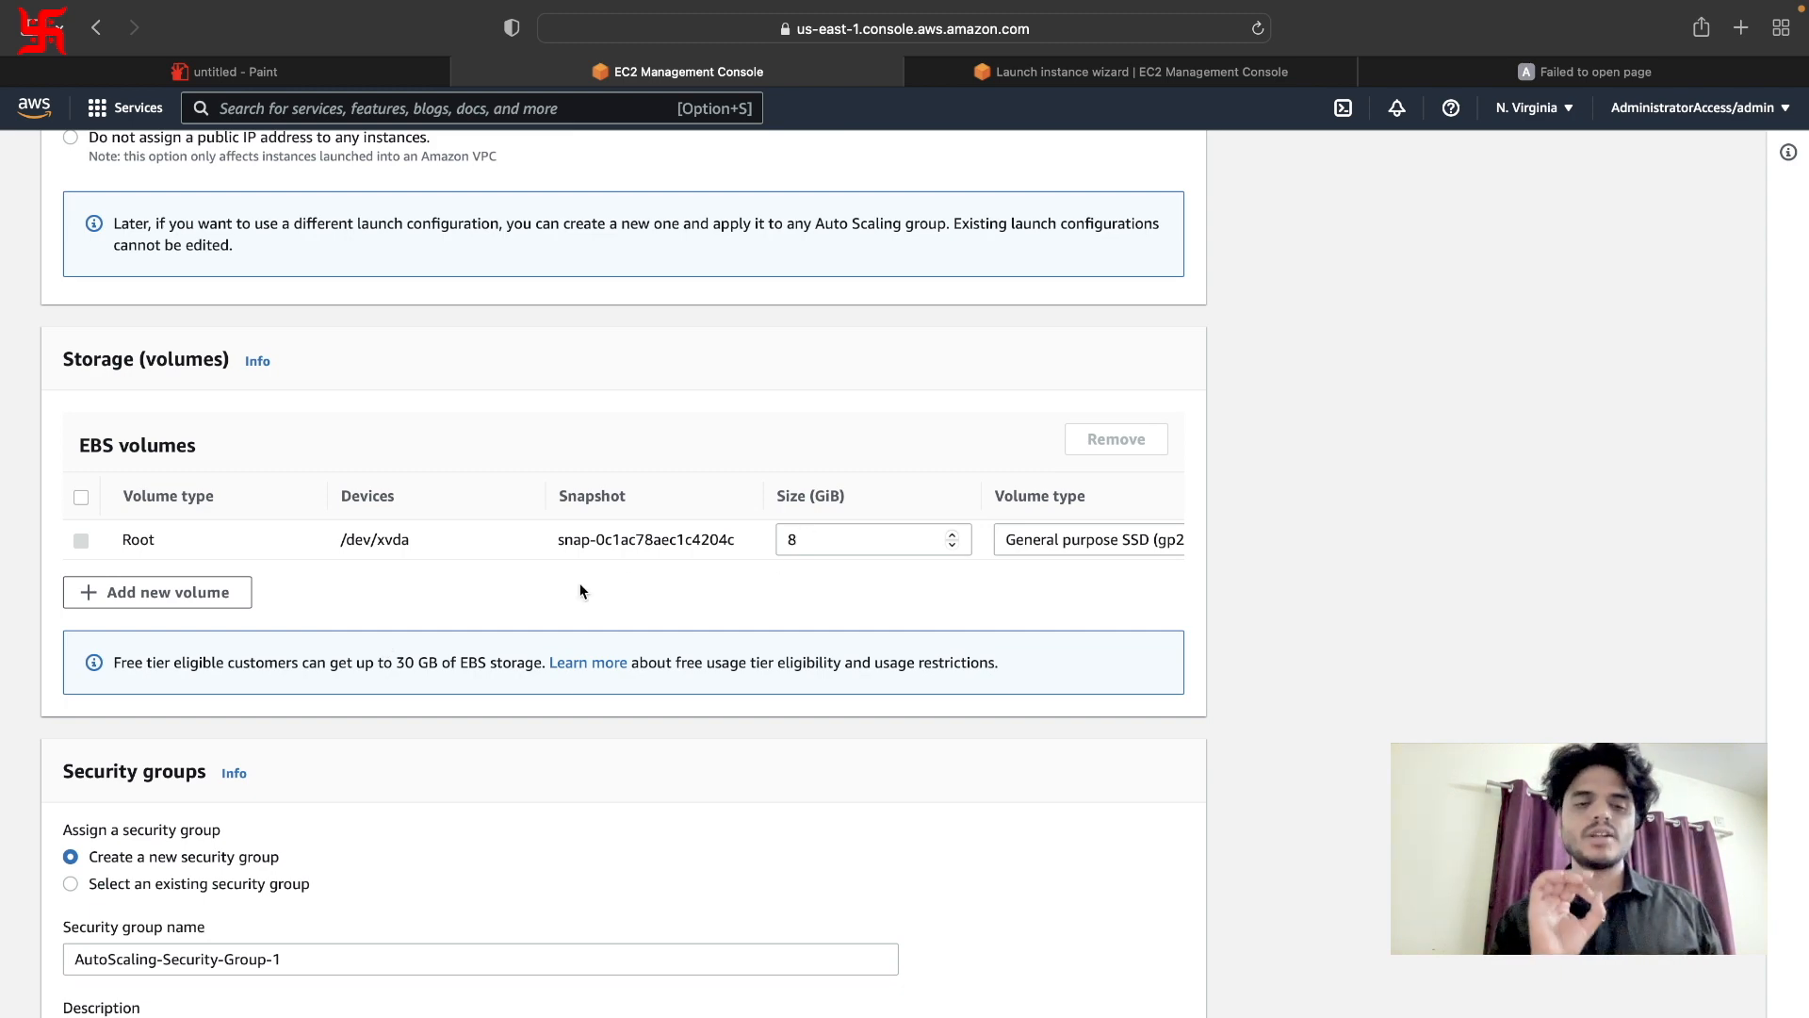
pyautogui.scroll(-4, 580, 591)
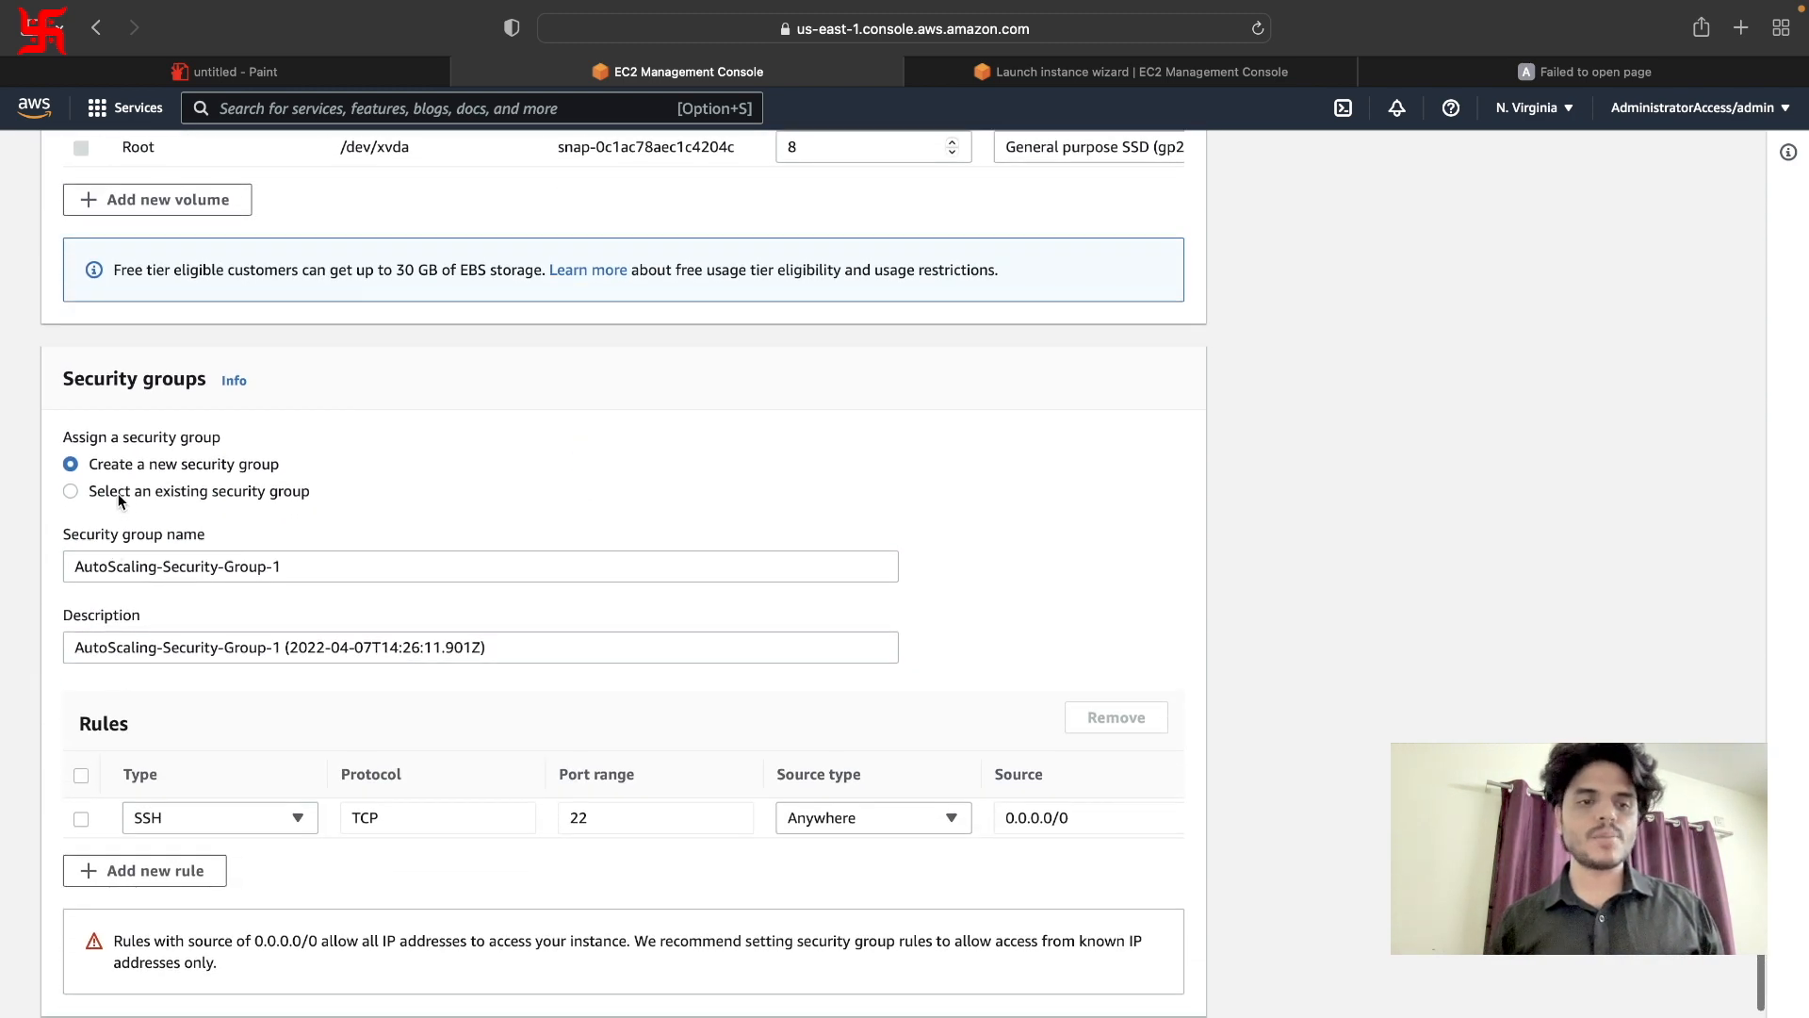
pyautogui.click(120, 501)
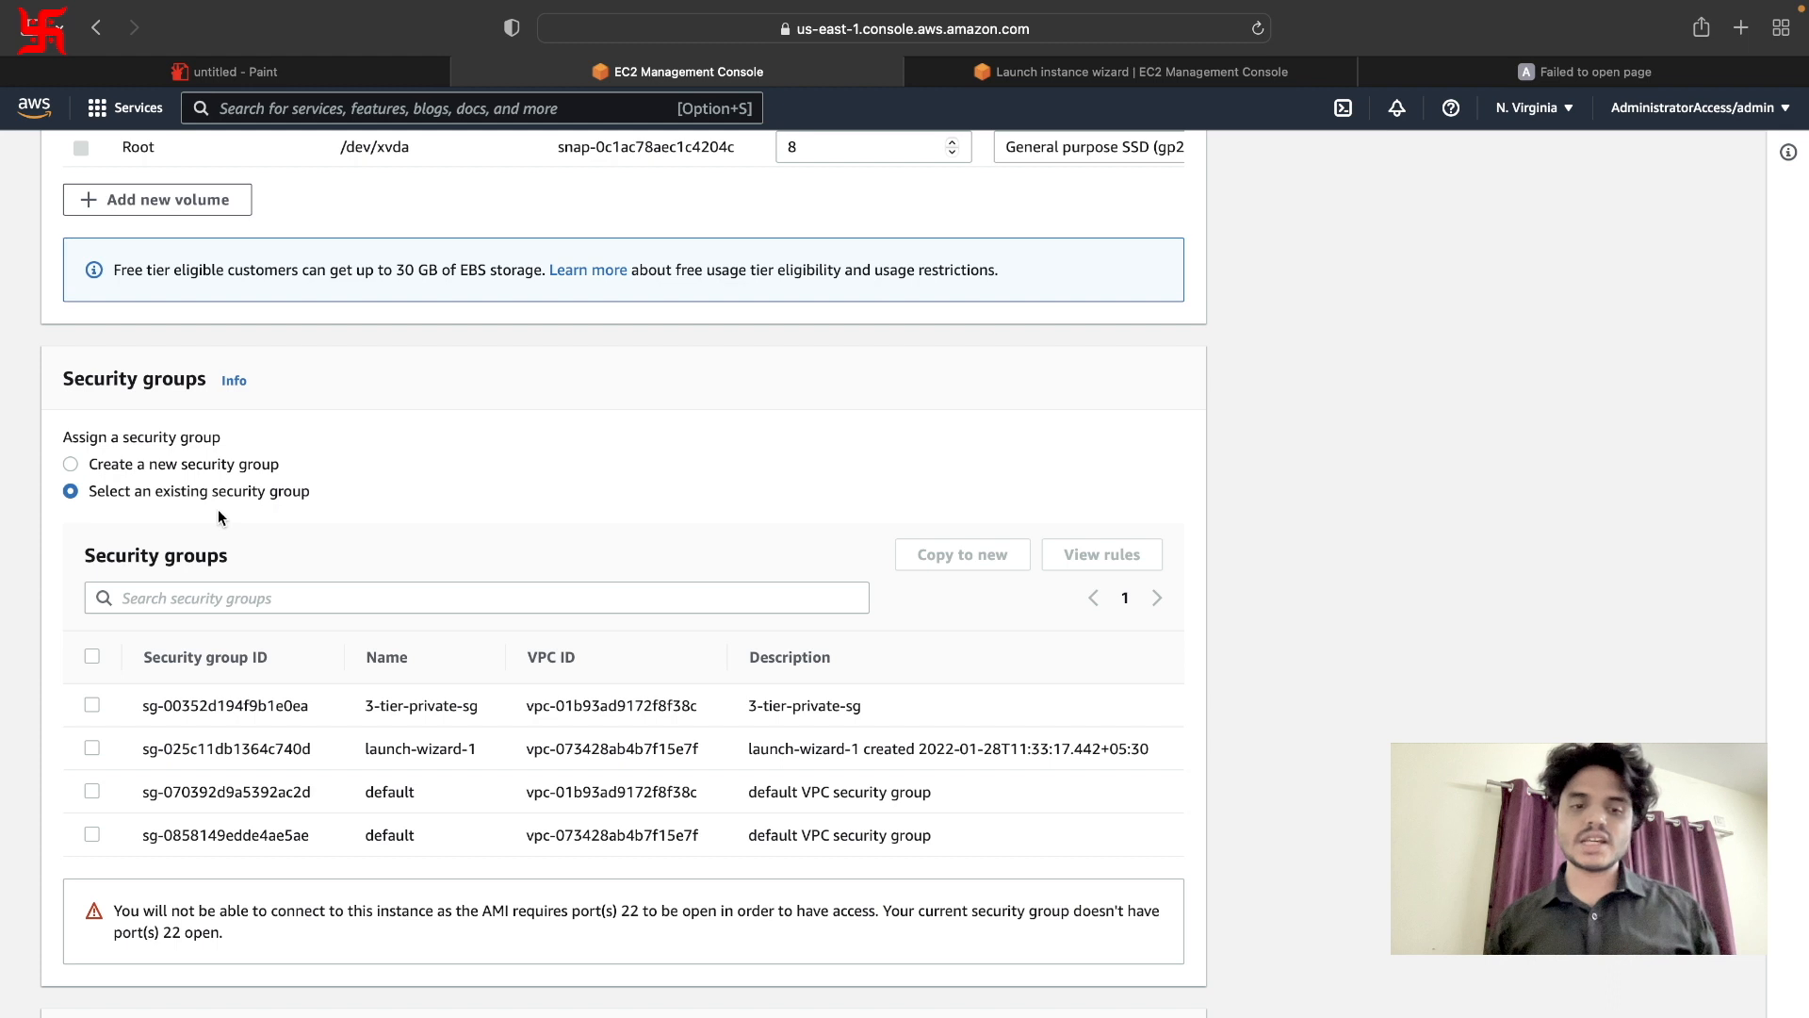
pyautogui.click(92, 835)
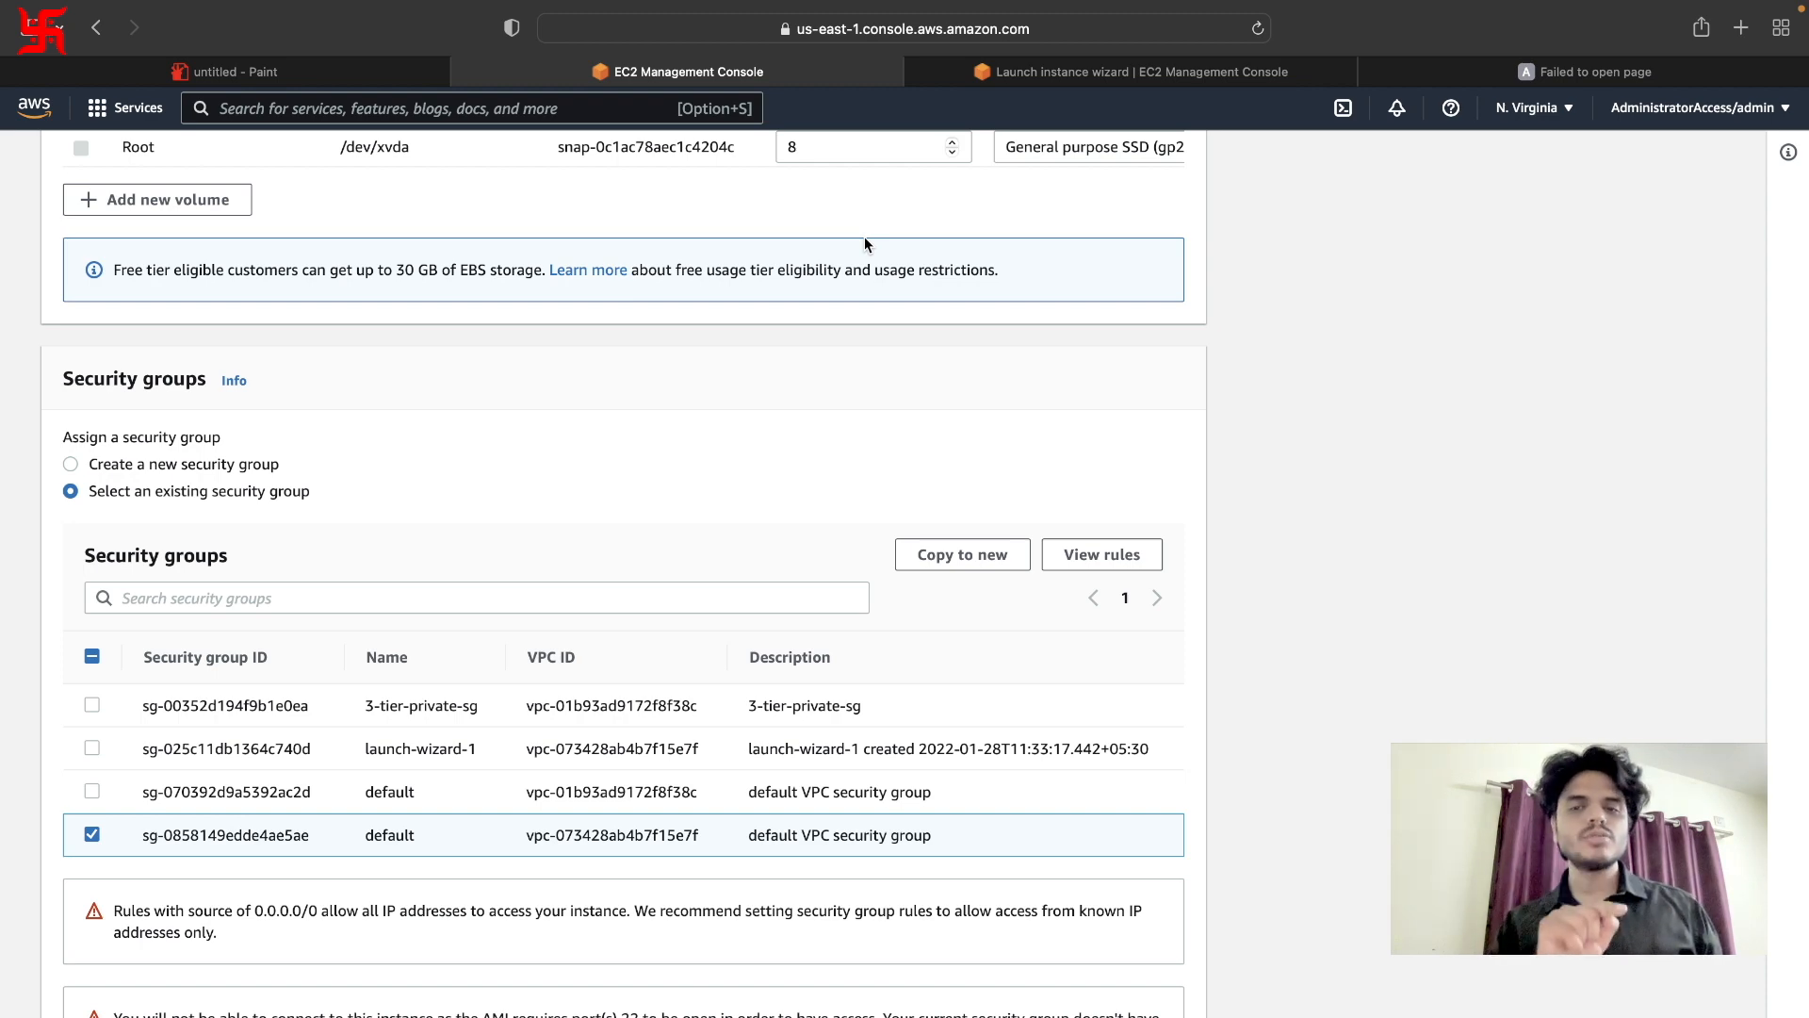
# Exit the launch instance wizard in the other browser tab and check the httpd-lb load balancer's details and the security group list.
pyautogui.click(1184, 75)
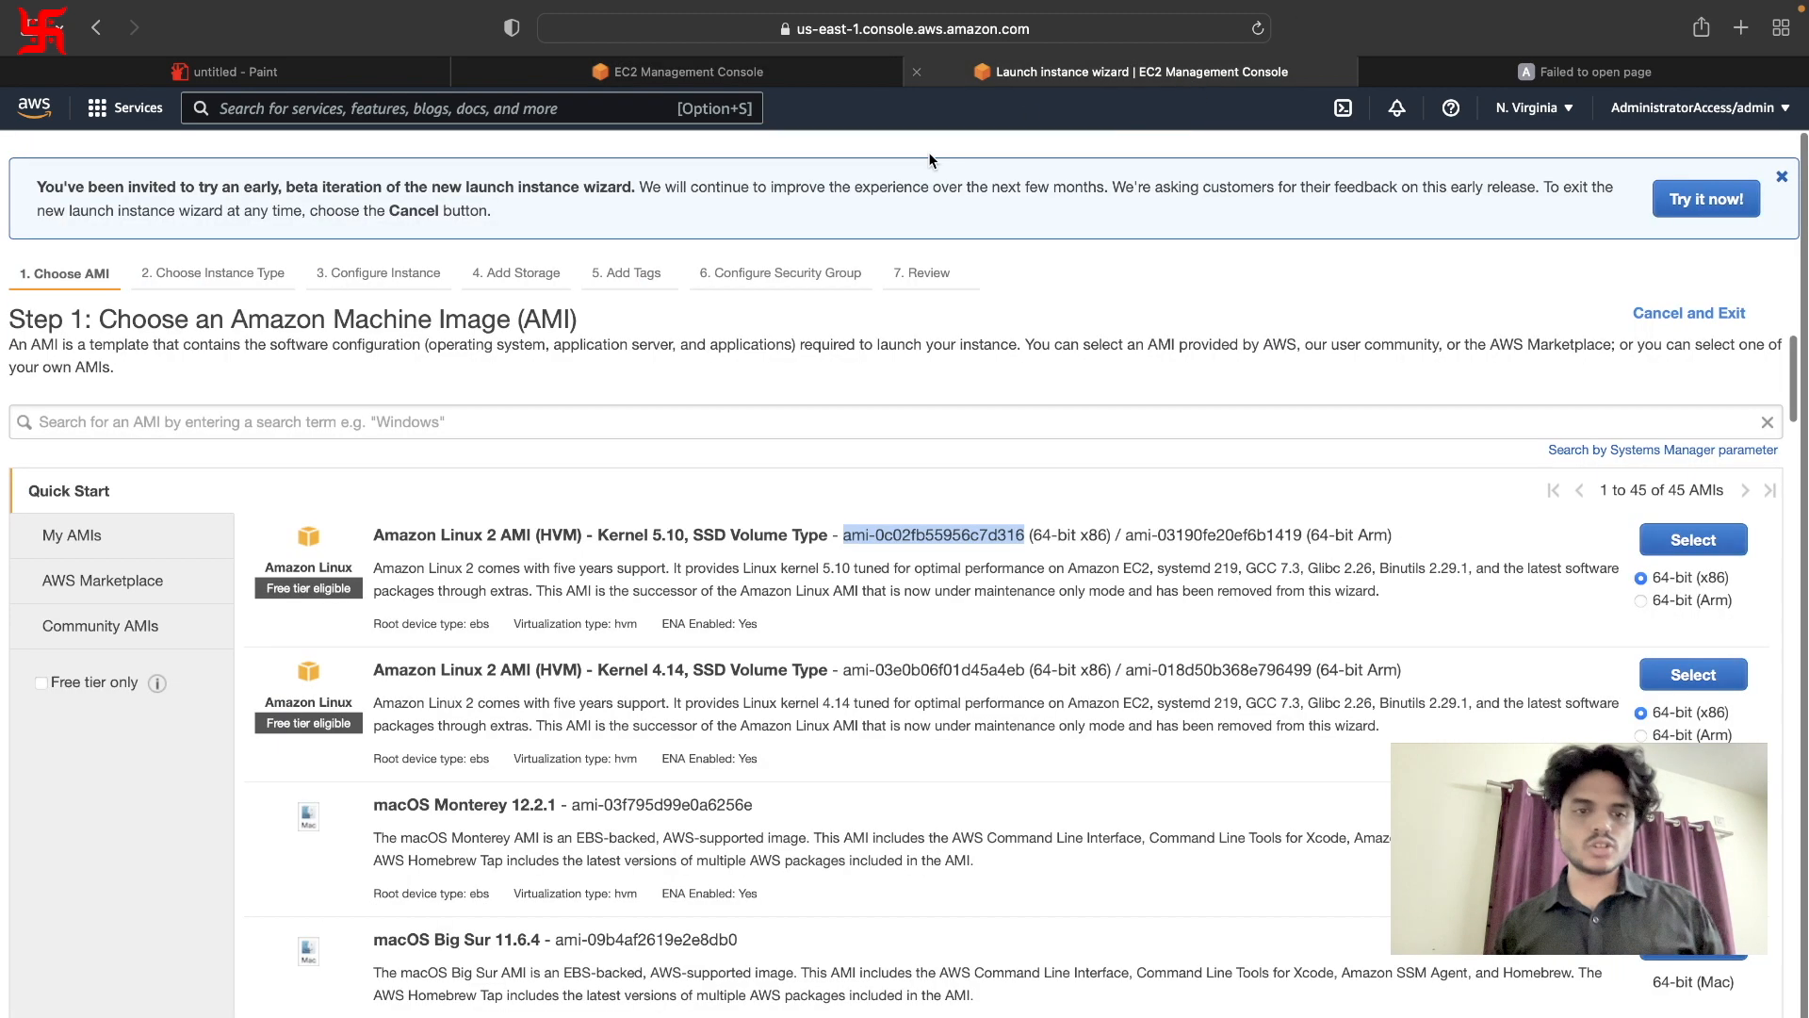
pyautogui.click(1717, 311)
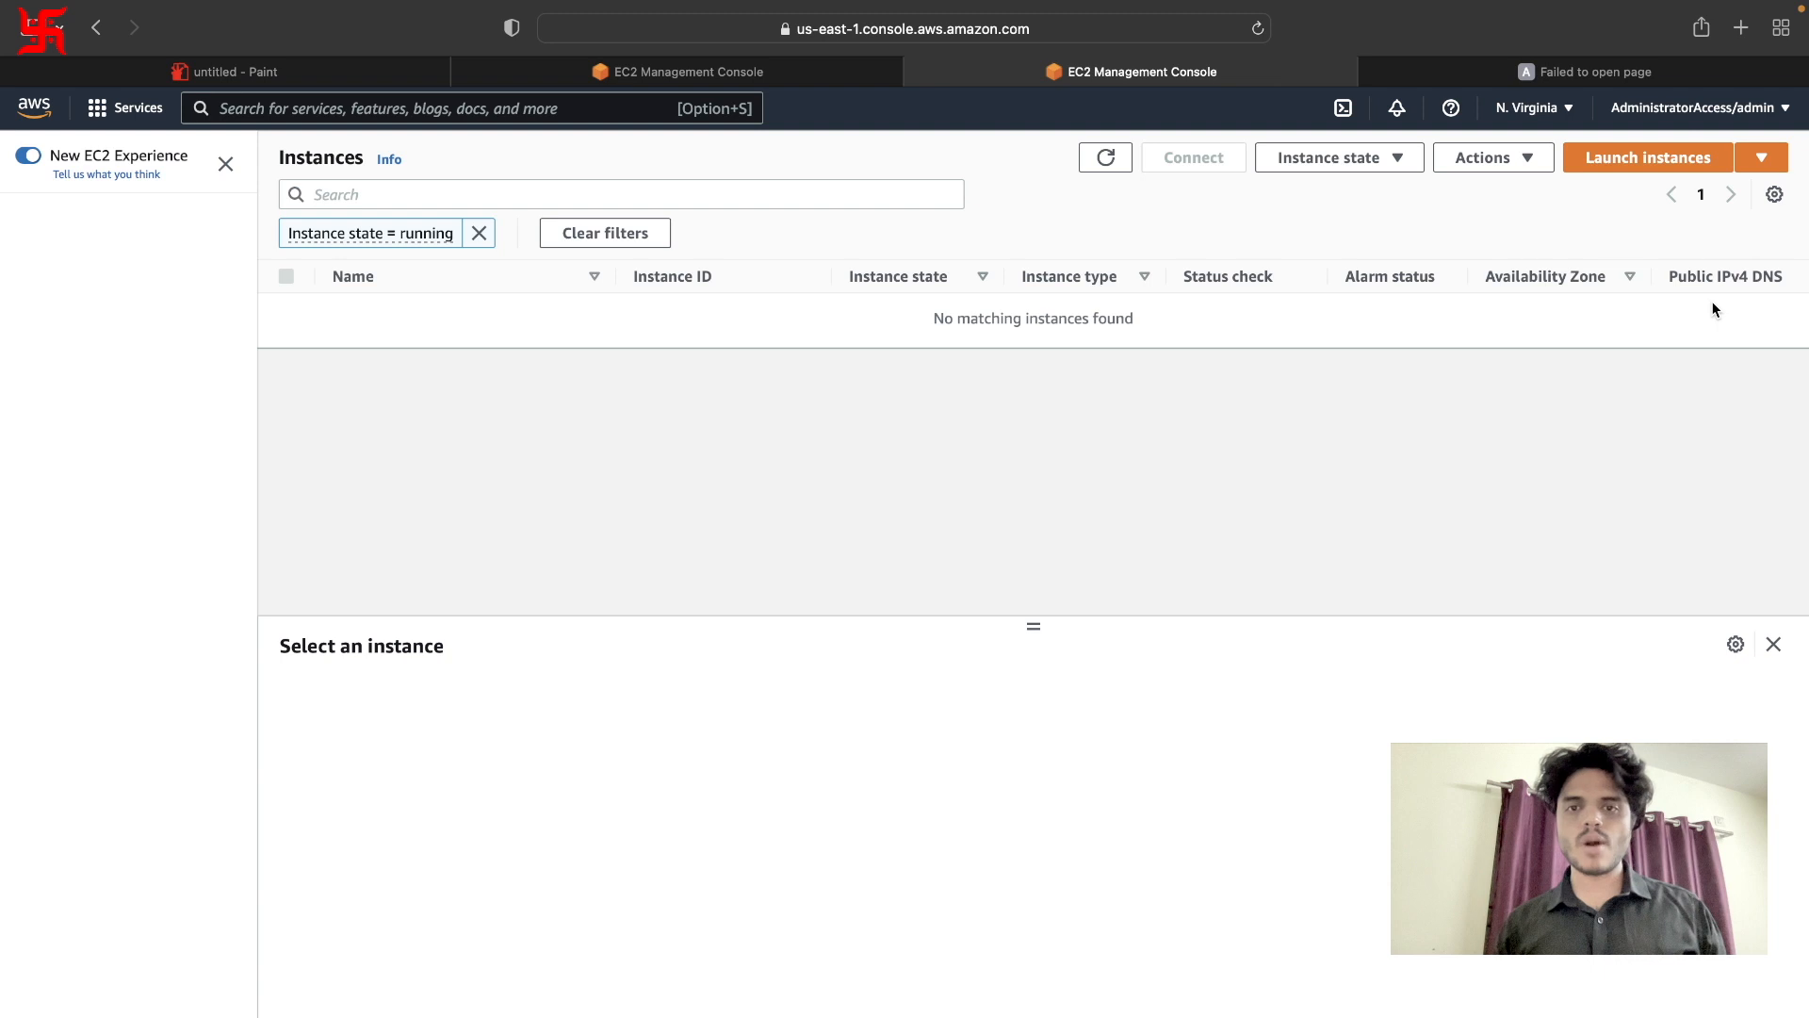
pyautogui.scroll(-3, 76, 783)
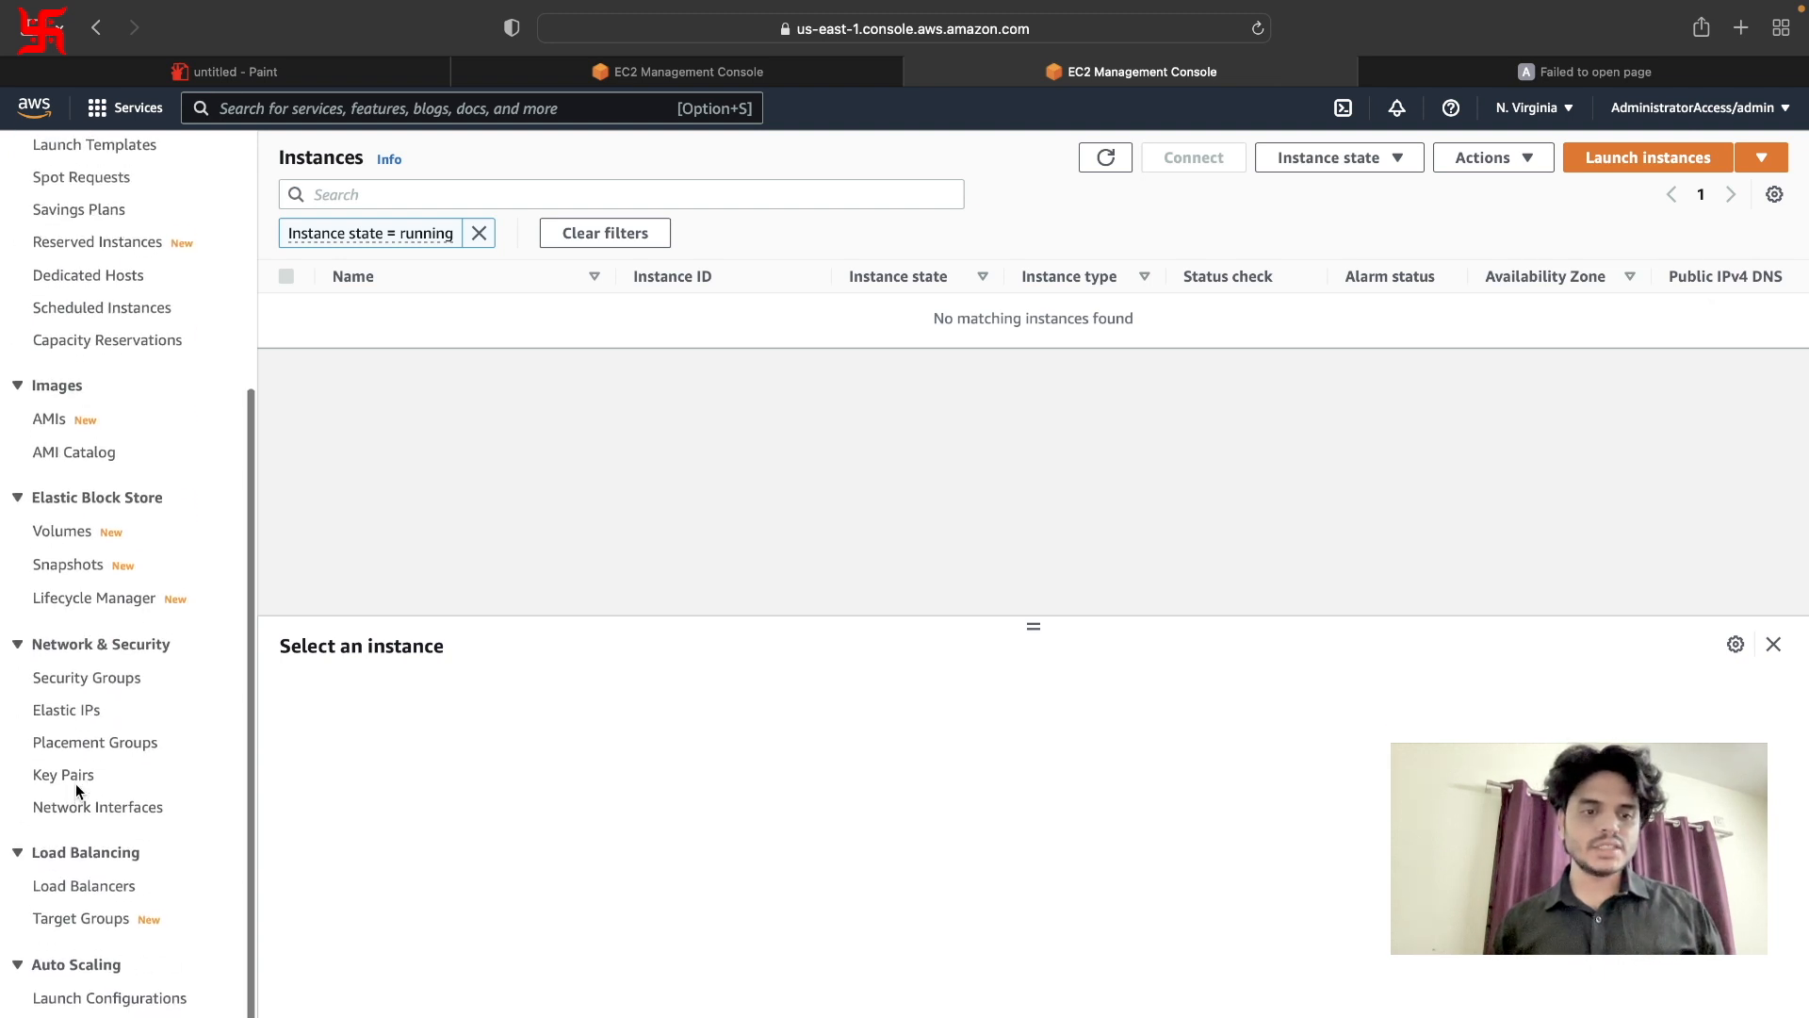
pyautogui.click(104, 901)
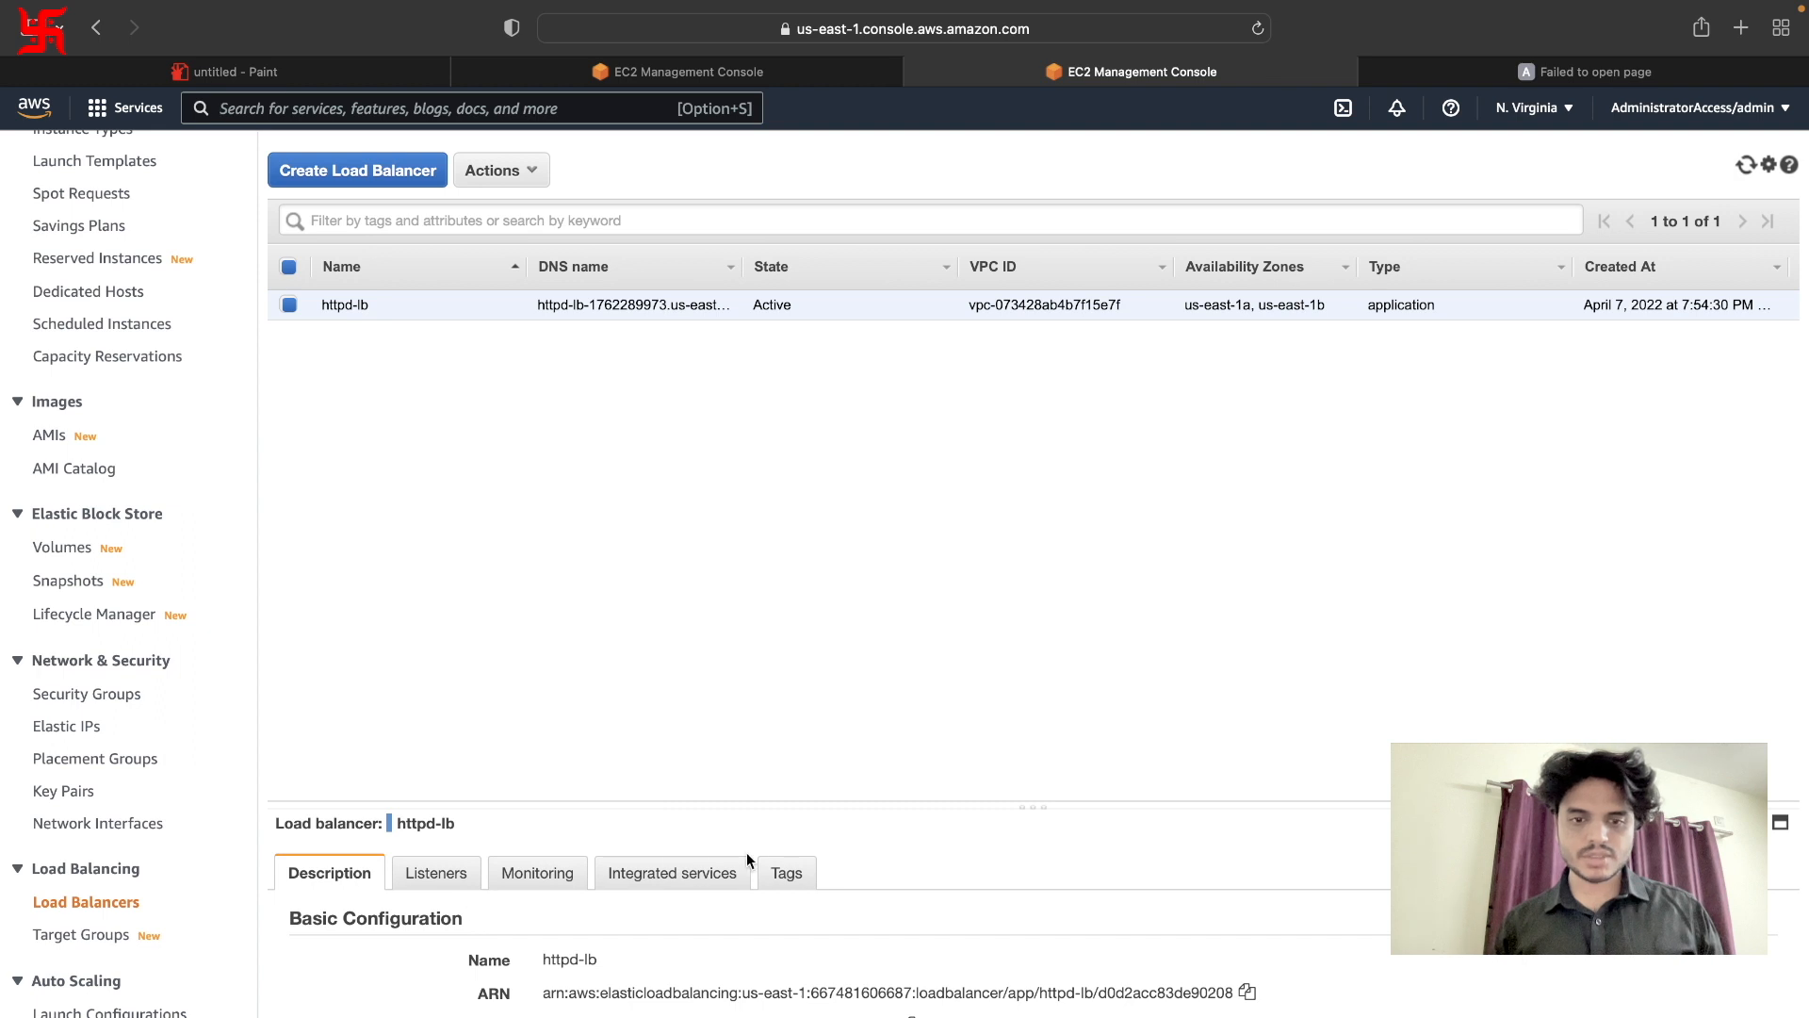
pyautogui.hscroll(3, 1314, 325)
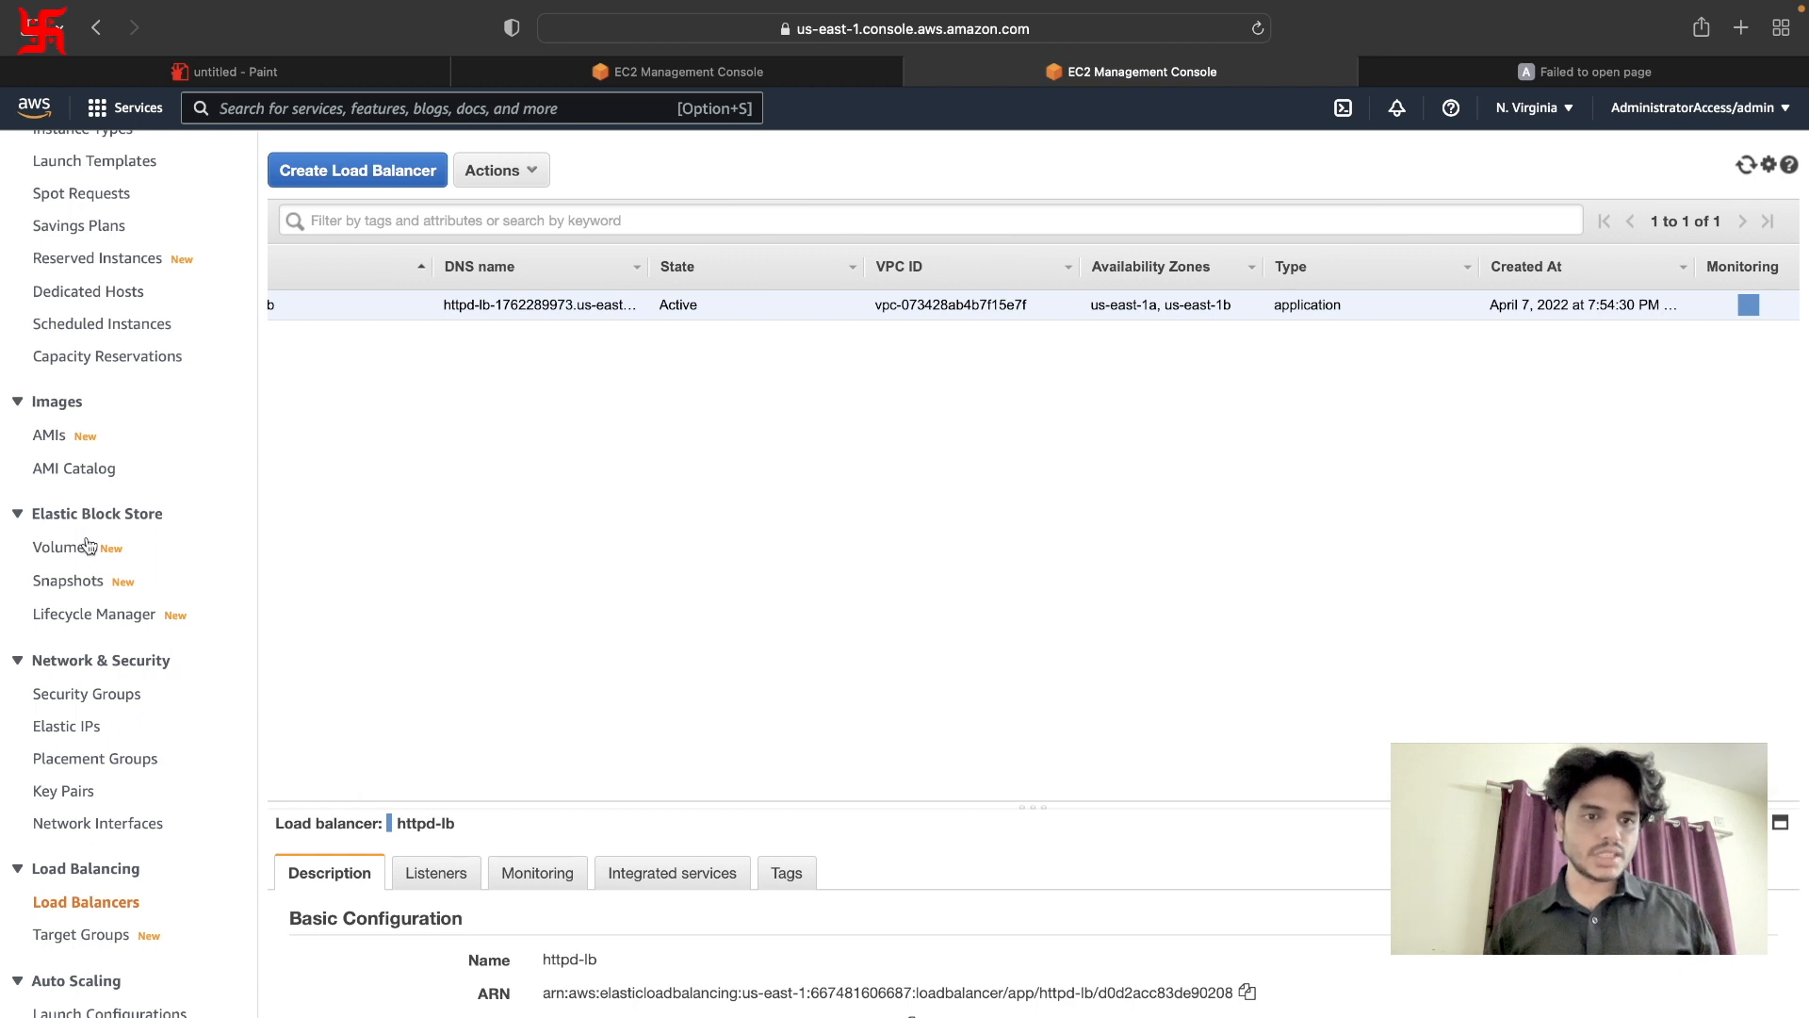
pyautogui.click(86, 703)
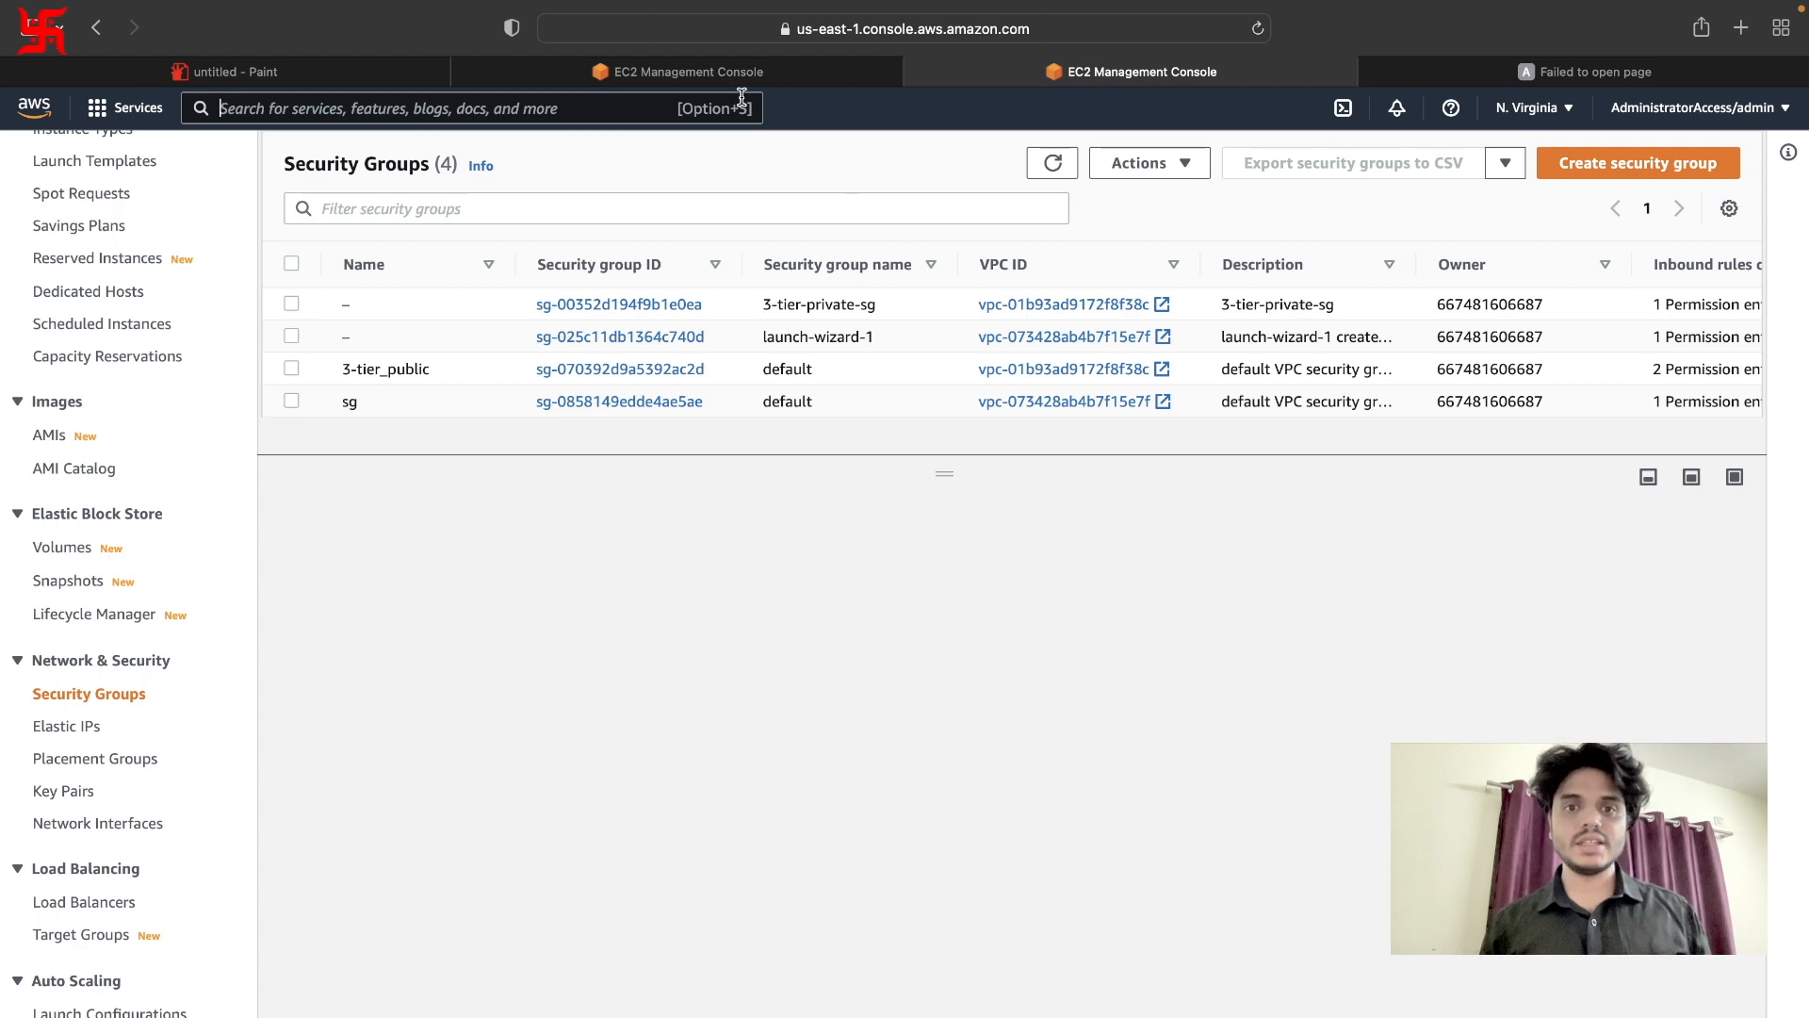
# Return to the launch configuration form and choose the existing key pair dev-account for login.
pyautogui.click(725, 74)
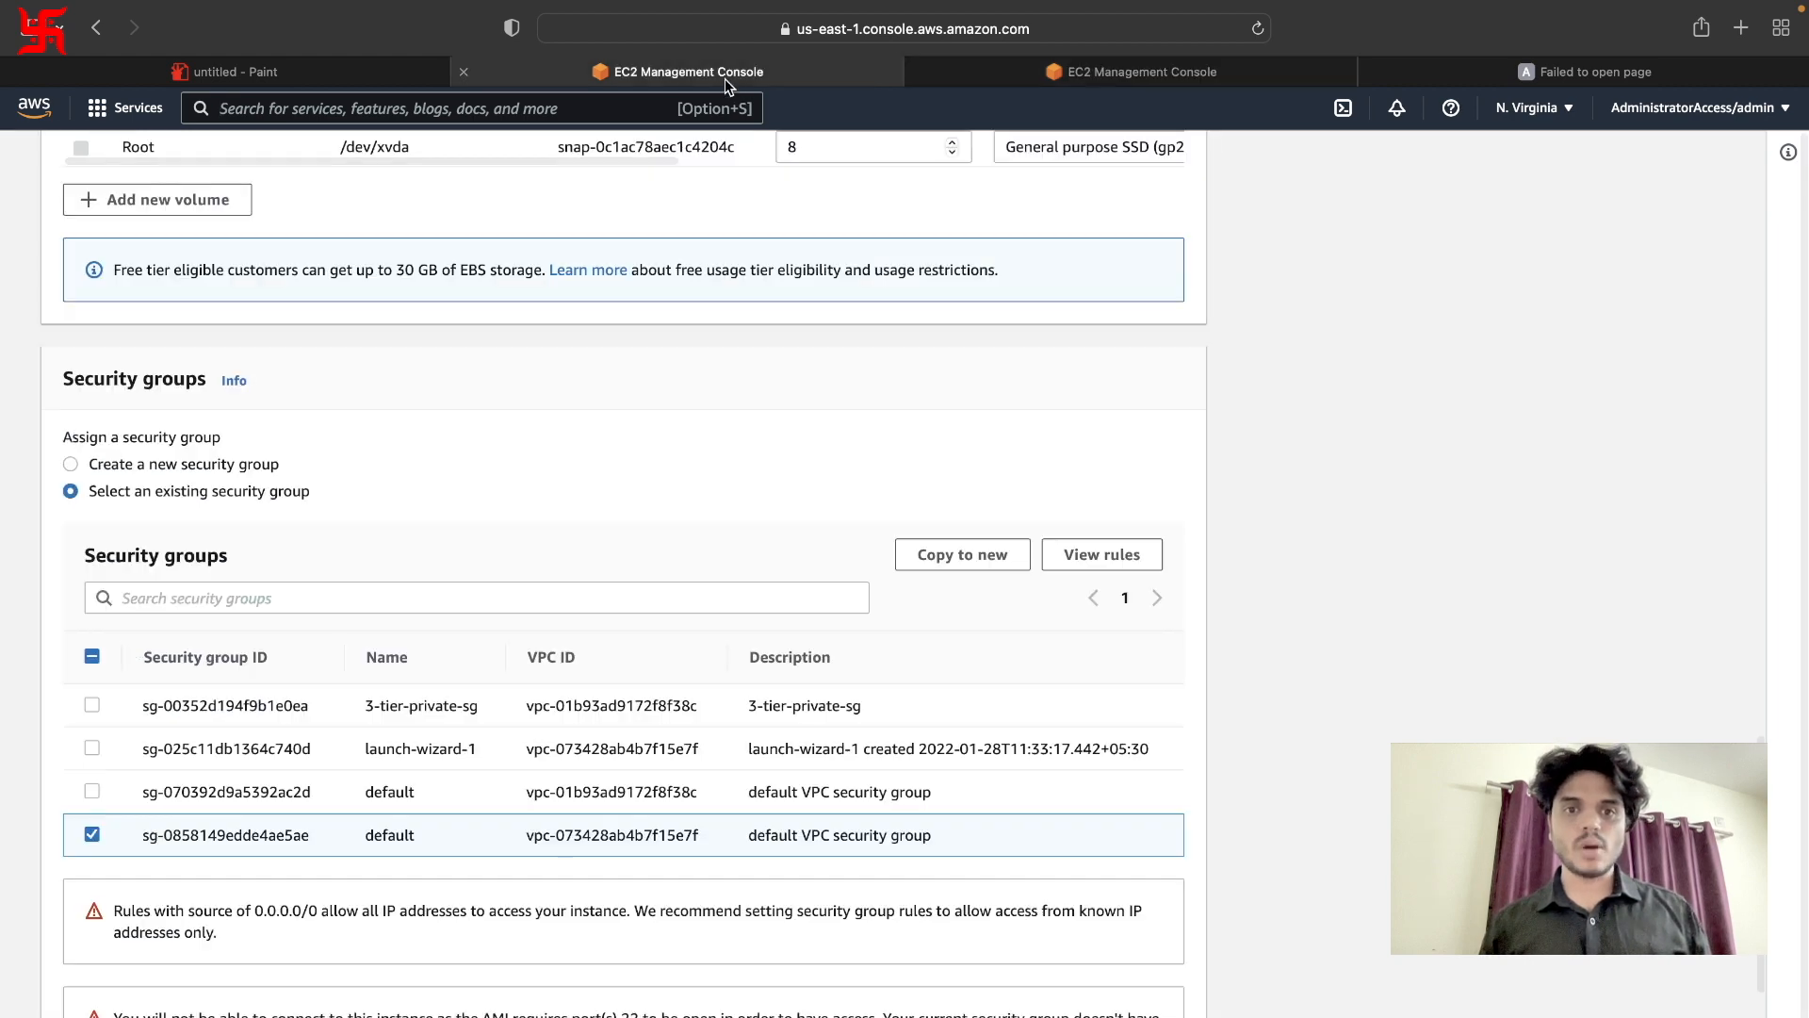
pyautogui.scroll(-5, 301, 848)
pyautogui.click(292, 839)
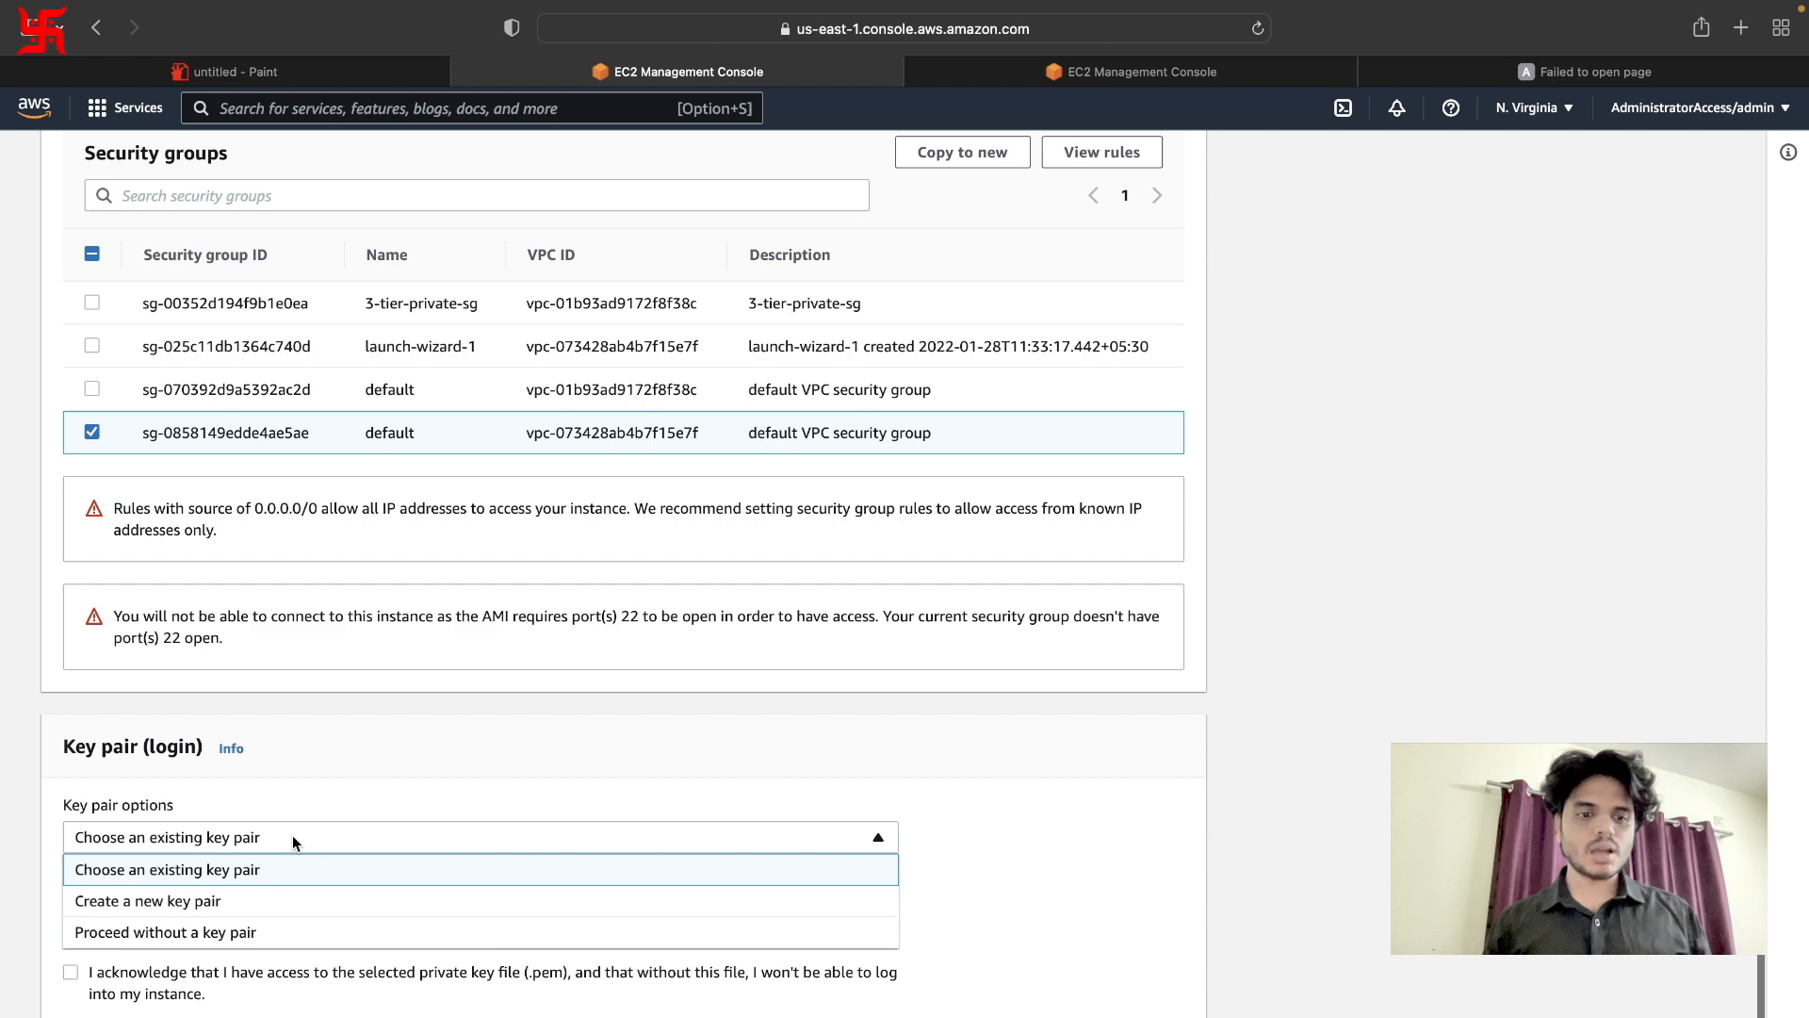
pyautogui.click(228, 866)
pyautogui.scroll(3, 228, 867)
pyautogui.scroll(-3, 200, 941)
pyautogui.click(237, 918)
pyautogui.click(226, 950)
# Acknowledge access to the dev-account.pem private key file and create the launch configuration.
pyautogui.scroll(-3, 622, 574)
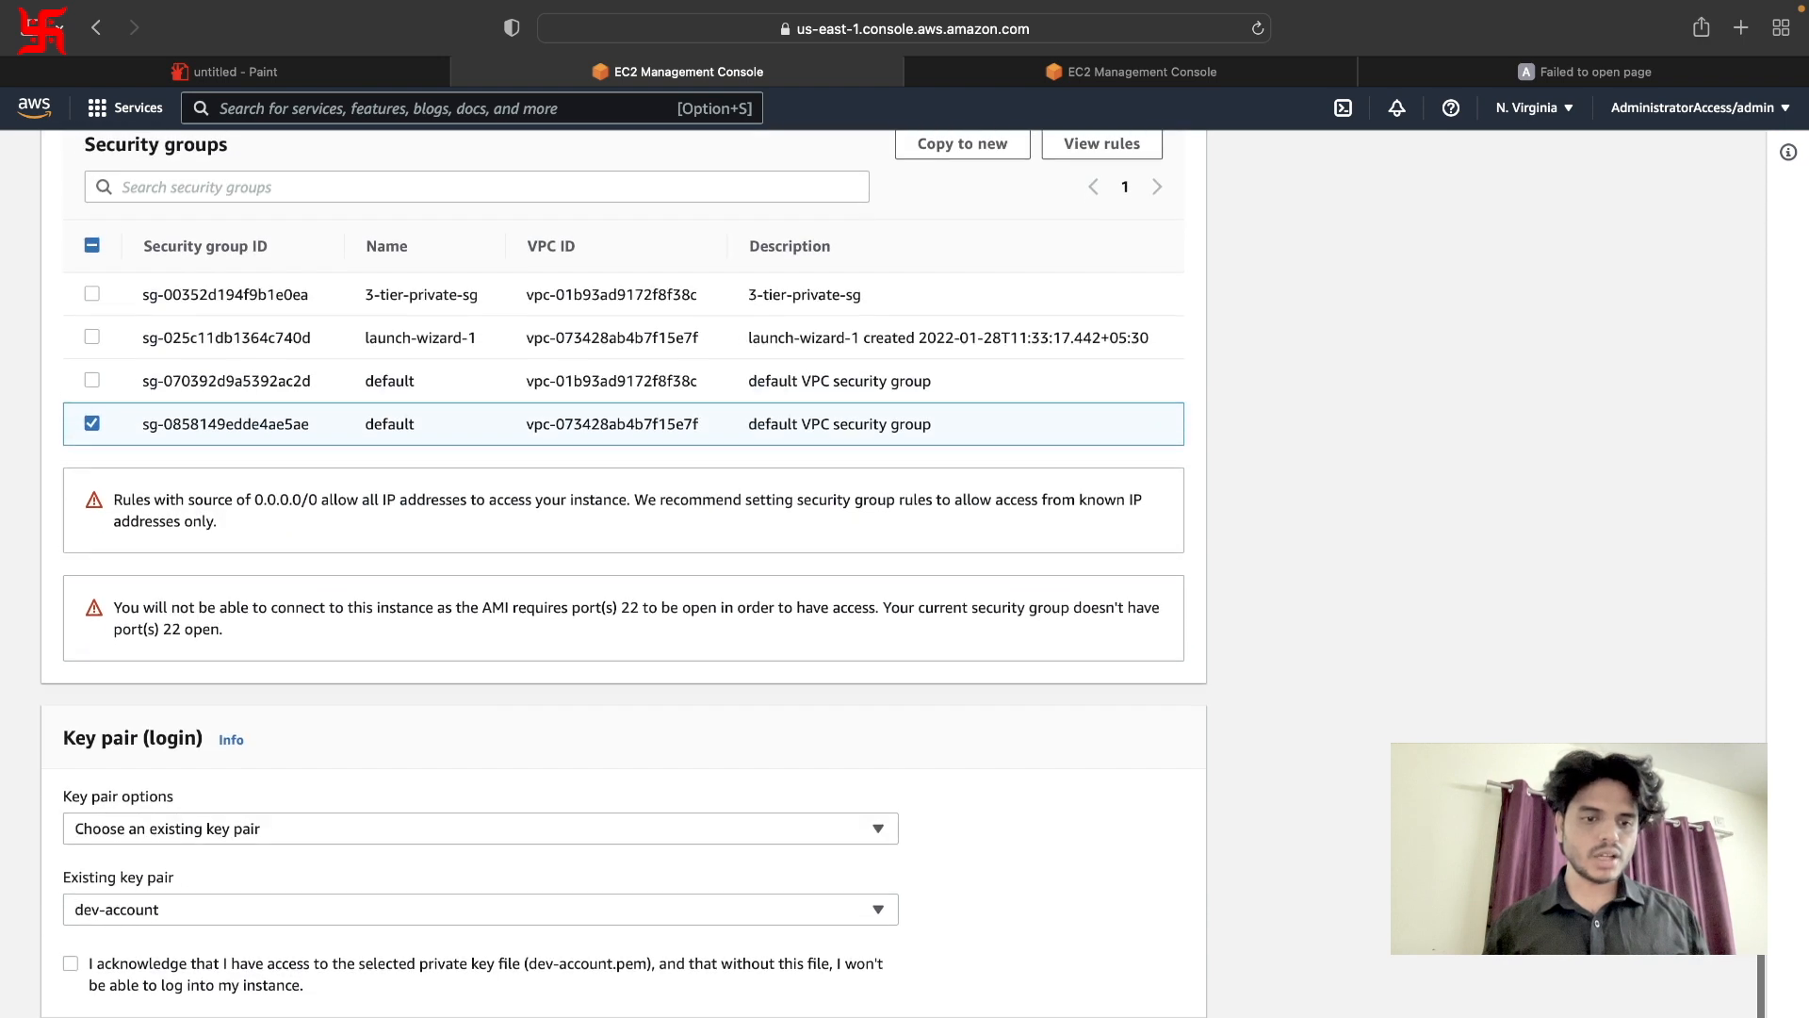
pyautogui.click(67, 976)
pyautogui.scroll(-1, 67, 977)
pyautogui.scroll(-3, 67, 982)
pyautogui.click(70, 974)
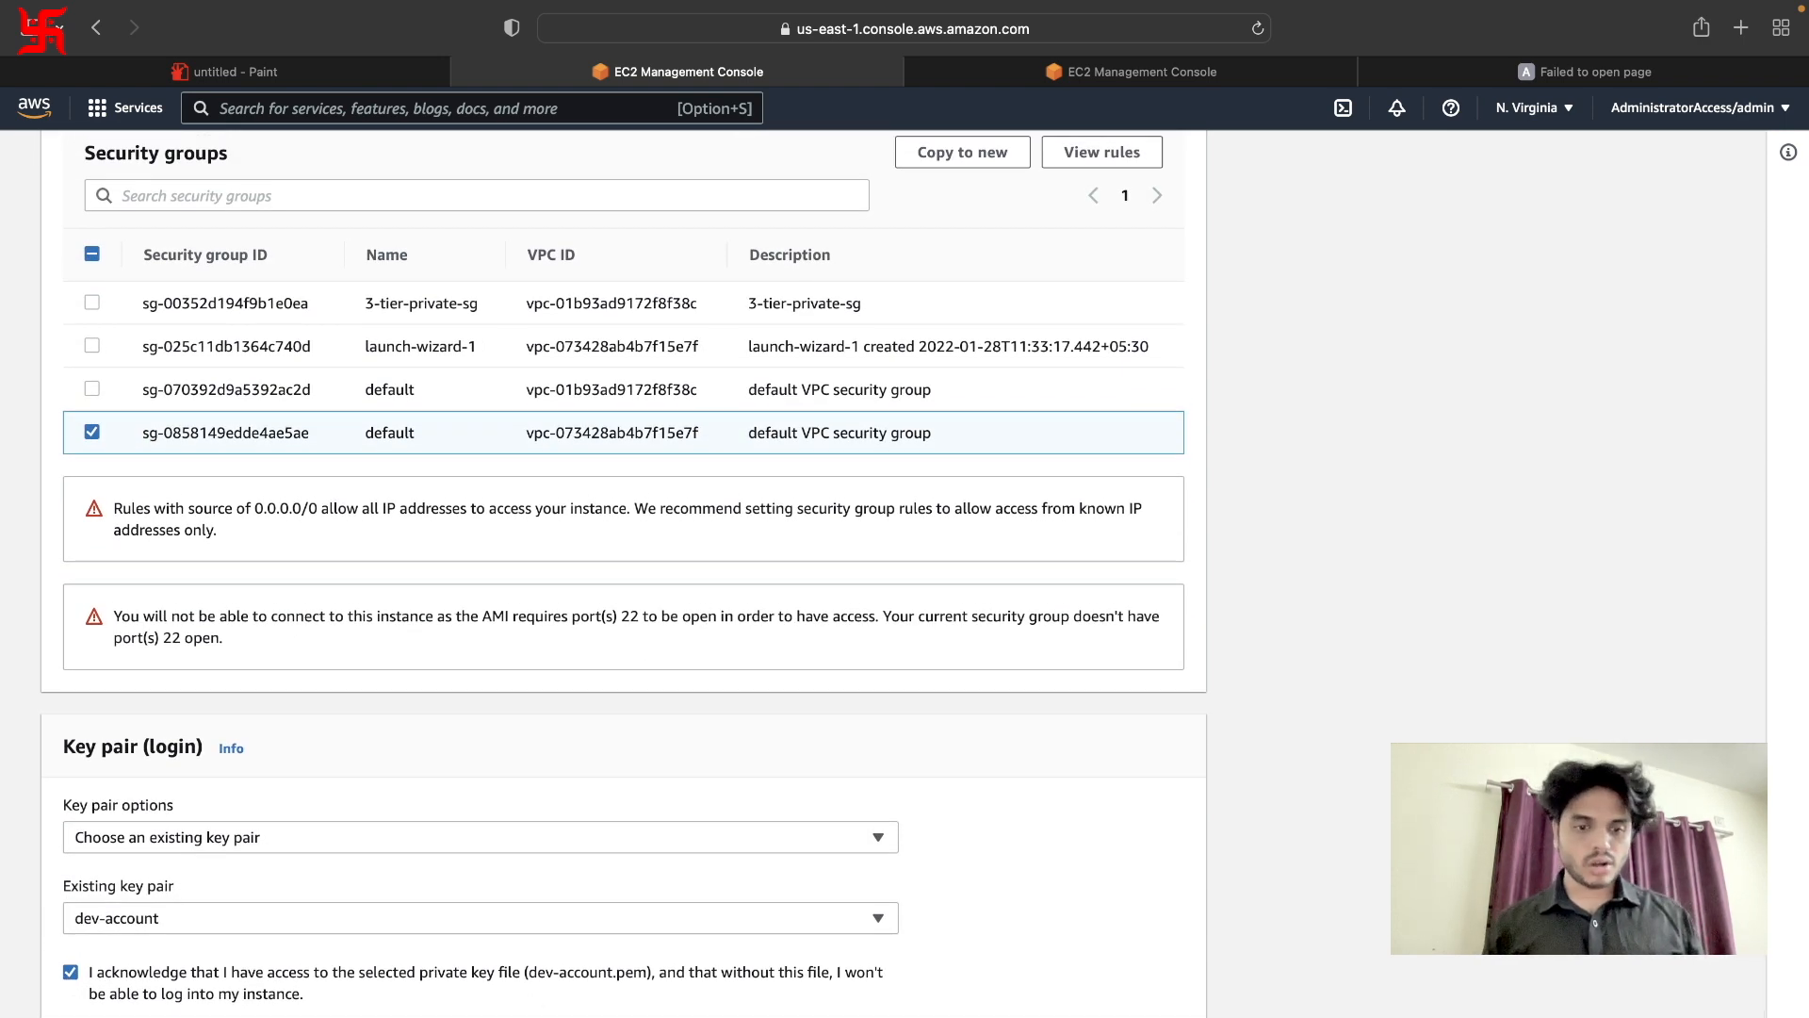
pyautogui.scroll(2, 622, 566)
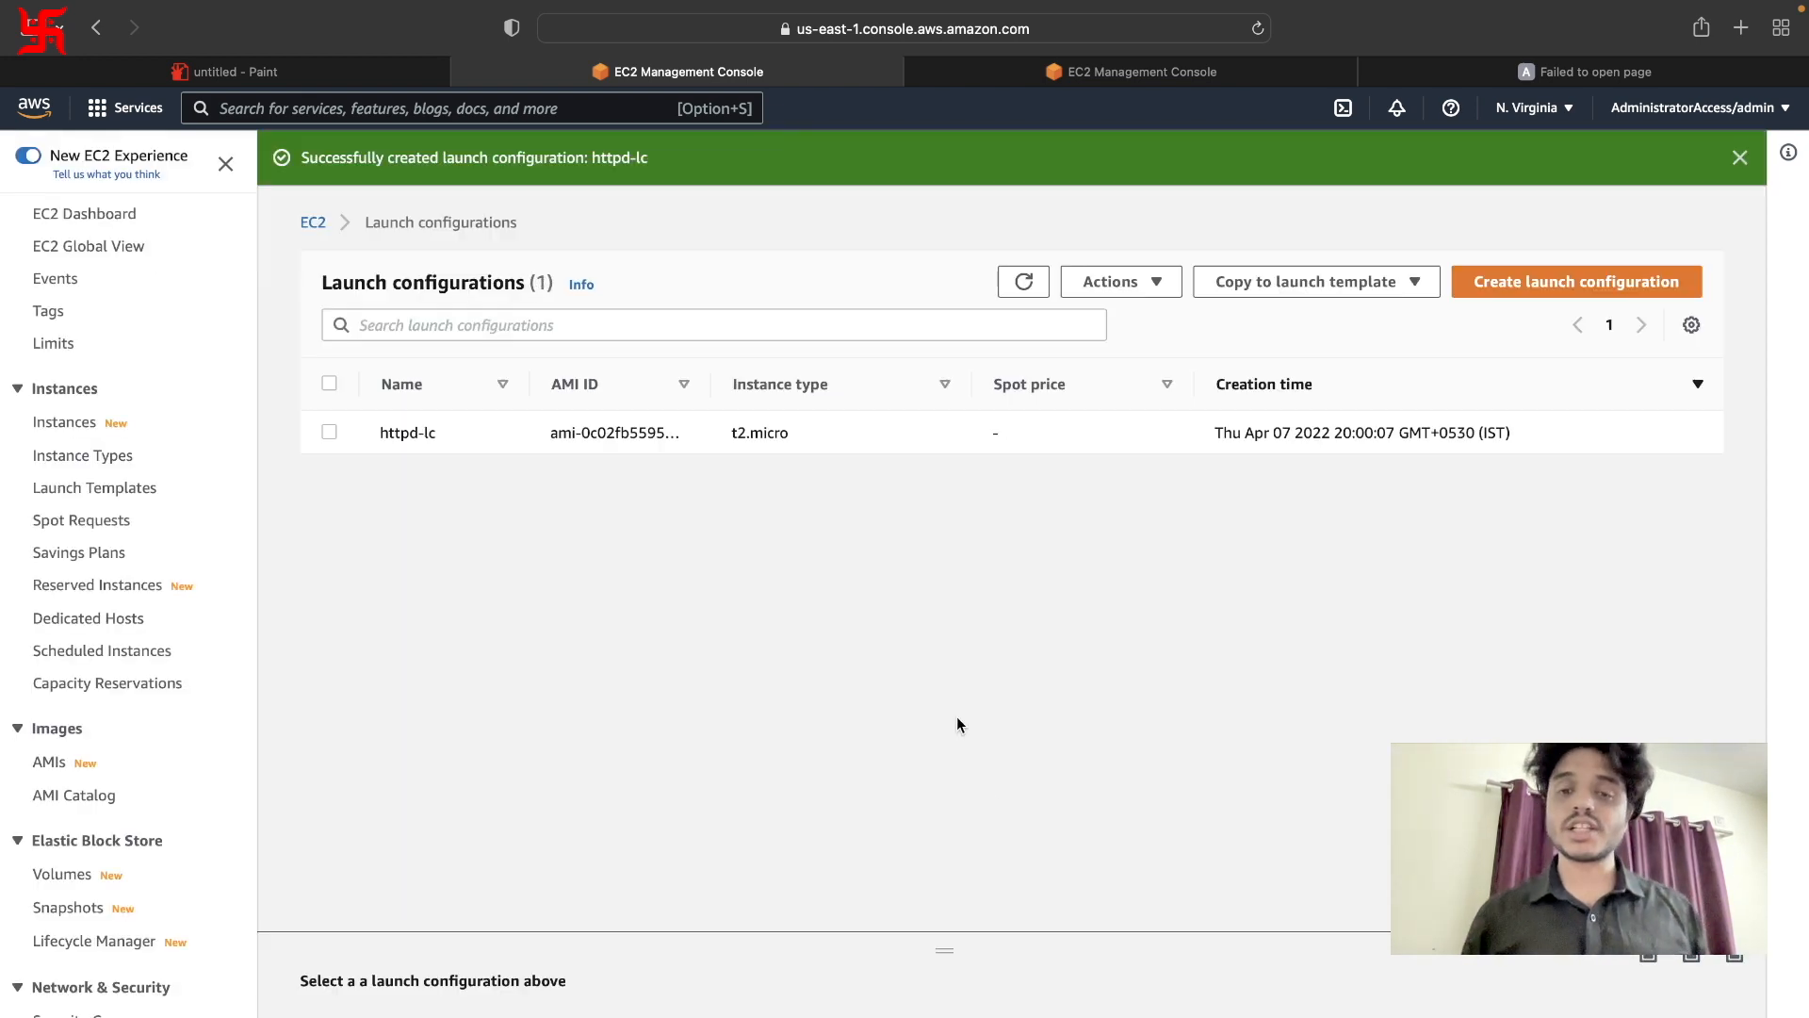
# Start creating an Auto Scaling group and name it httpd-asg.
pyautogui.scroll(-5, 144, 890)
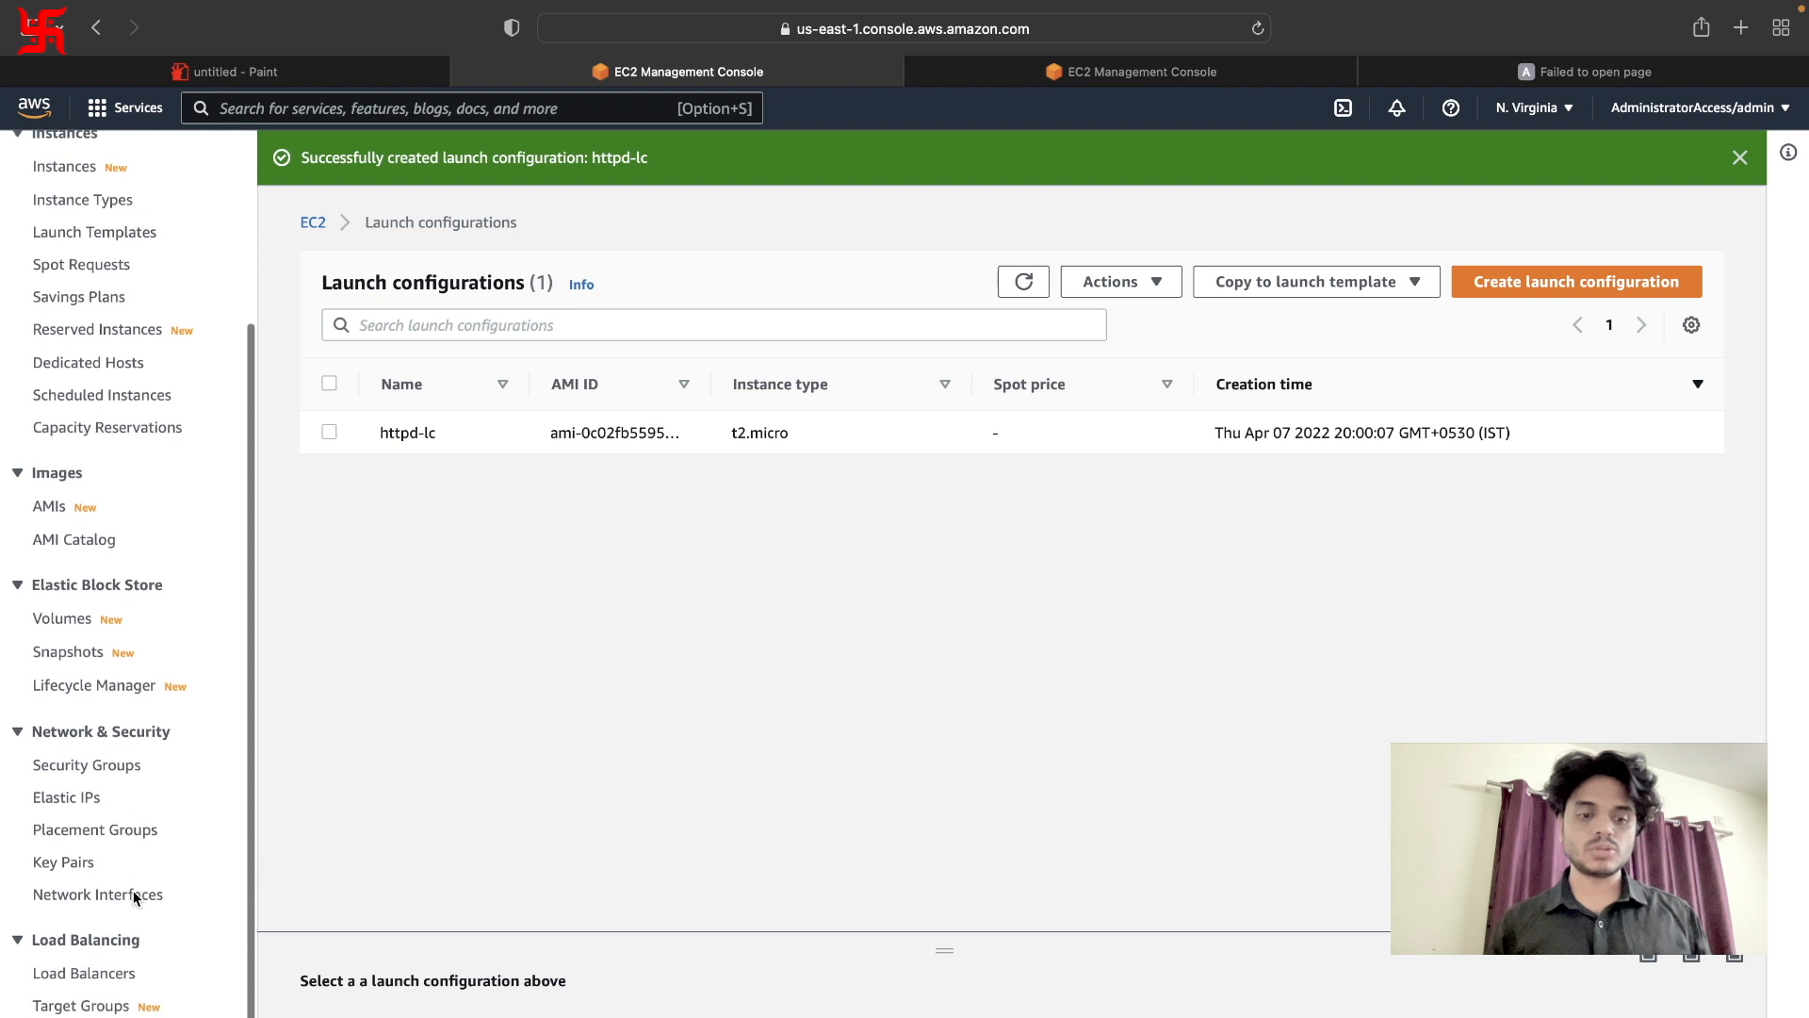
pyautogui.click(105, 1016)
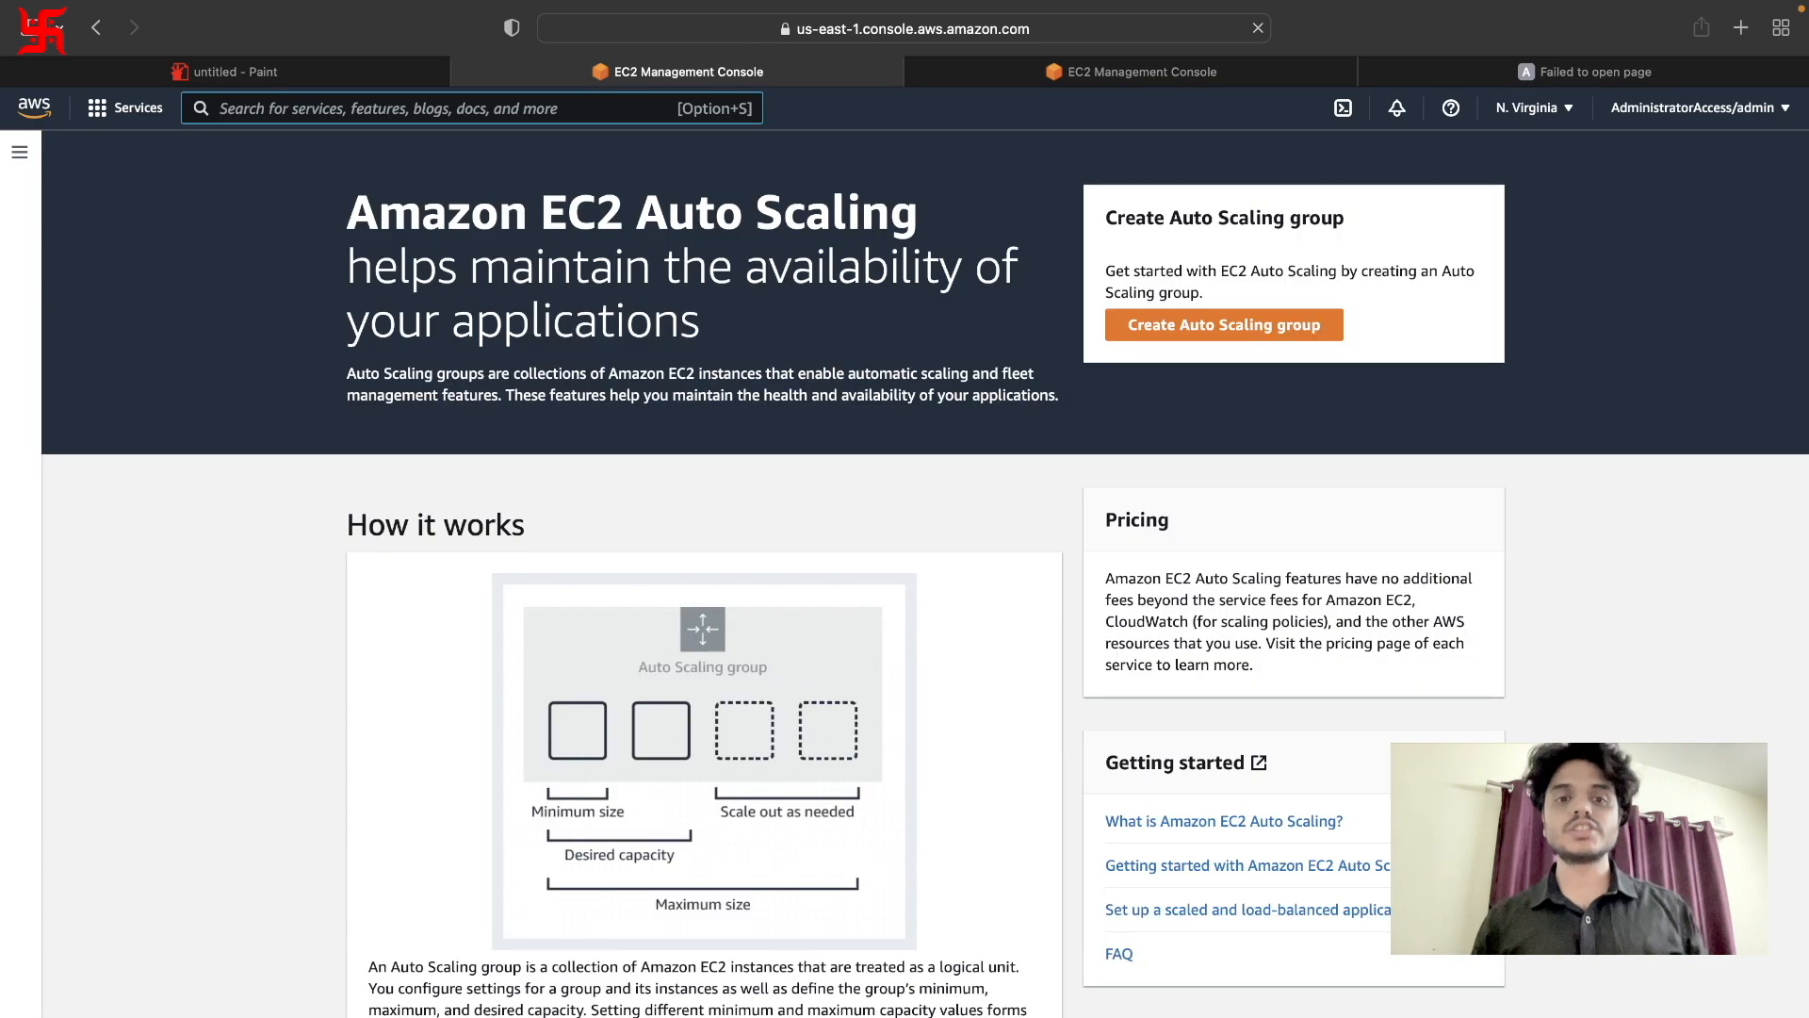
pyautogui.click(1246, 321)
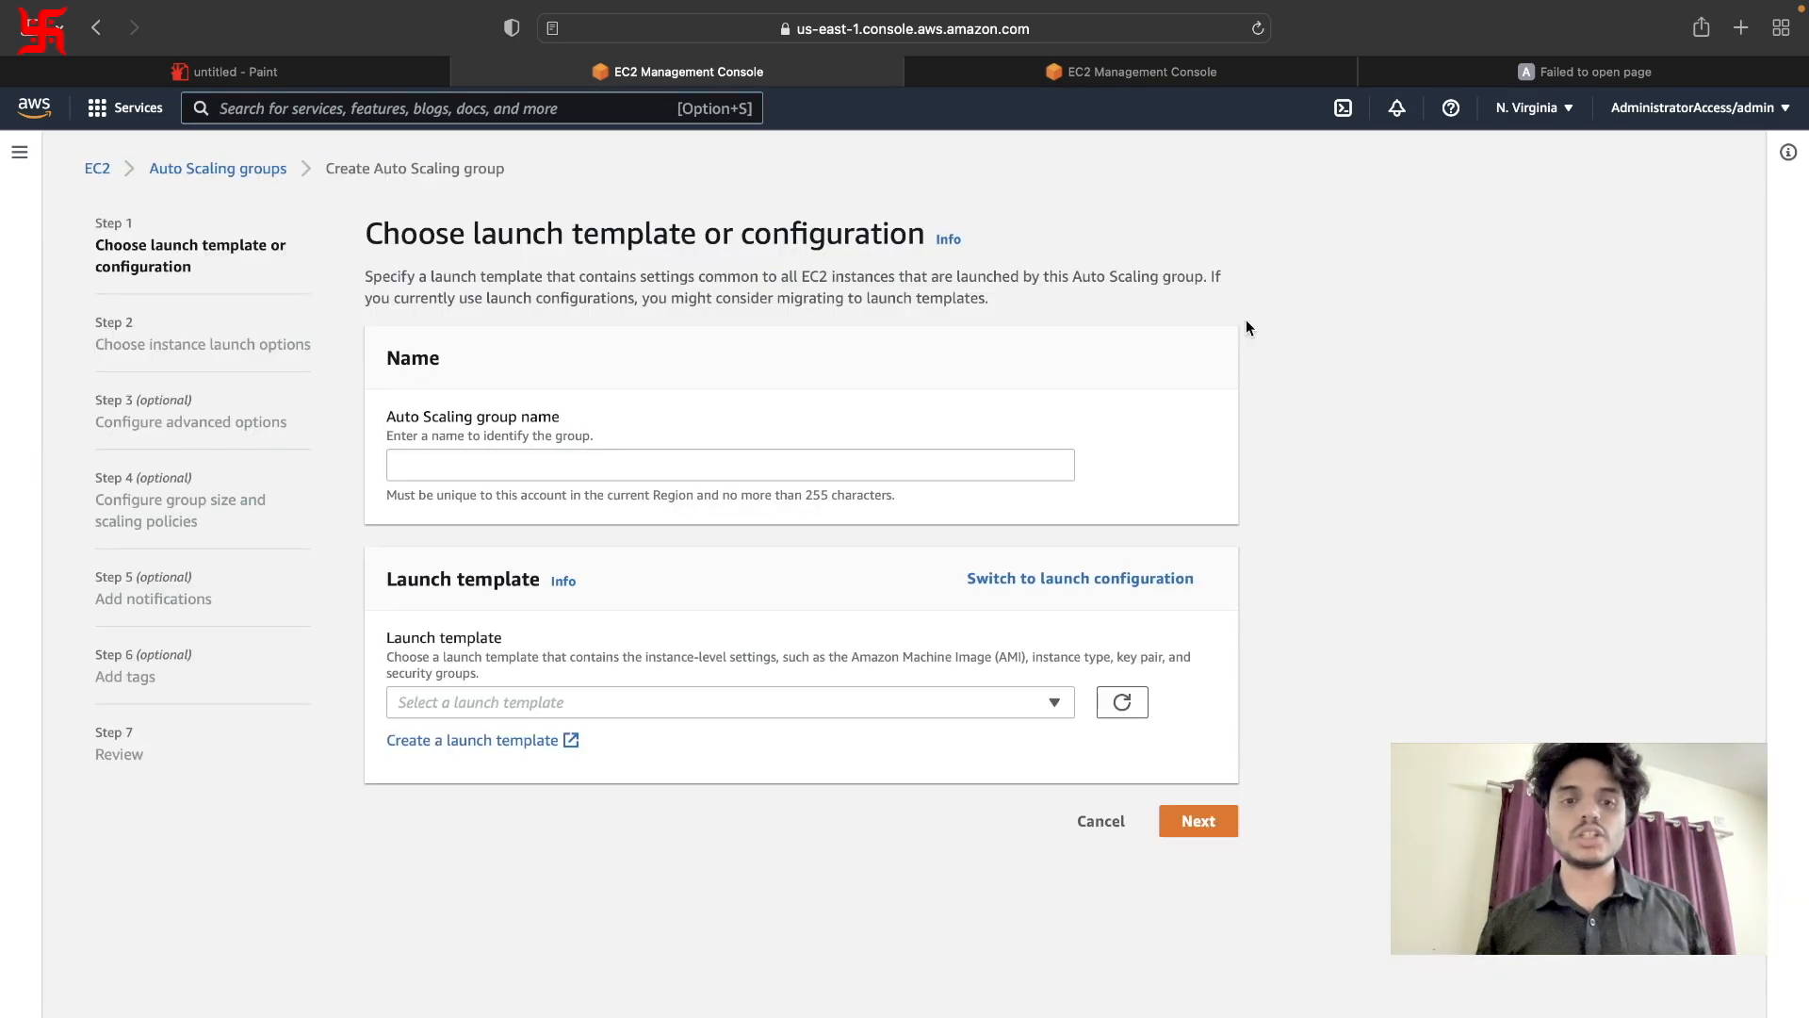
pyautogui.click(657, 452)
pyautogui.write('htt')
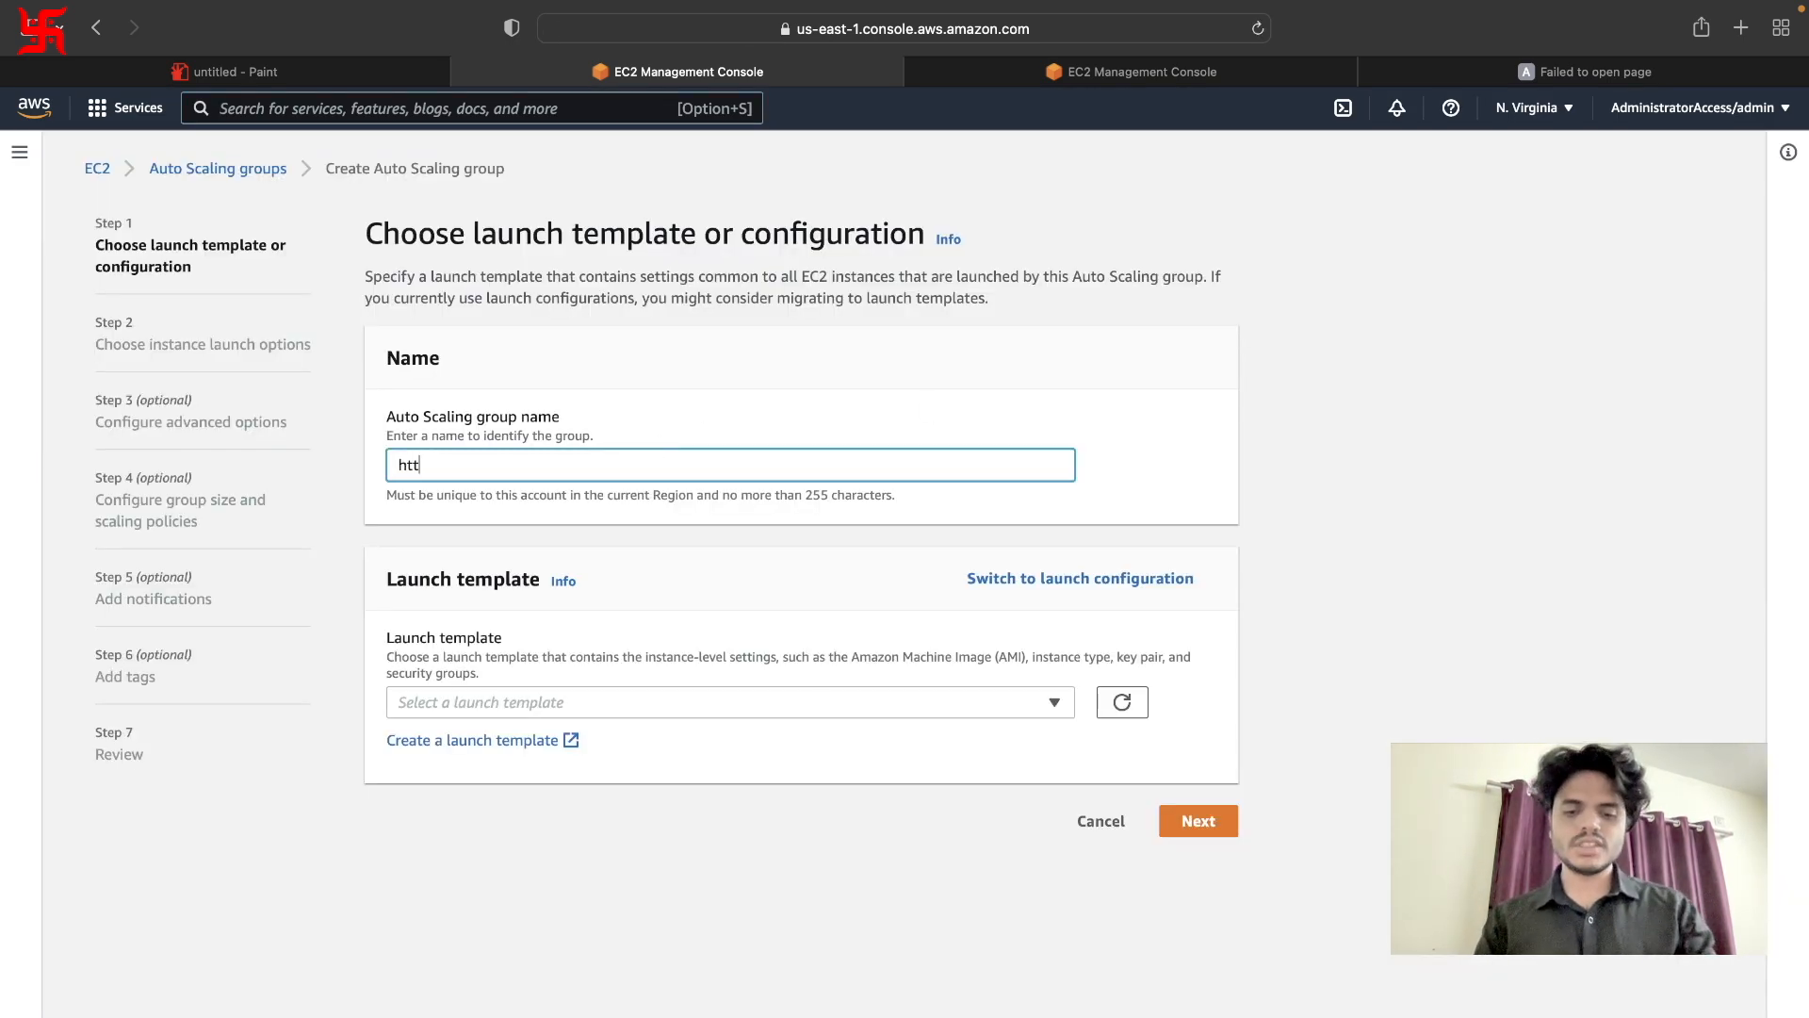
pyautogui.write('pd-ad')
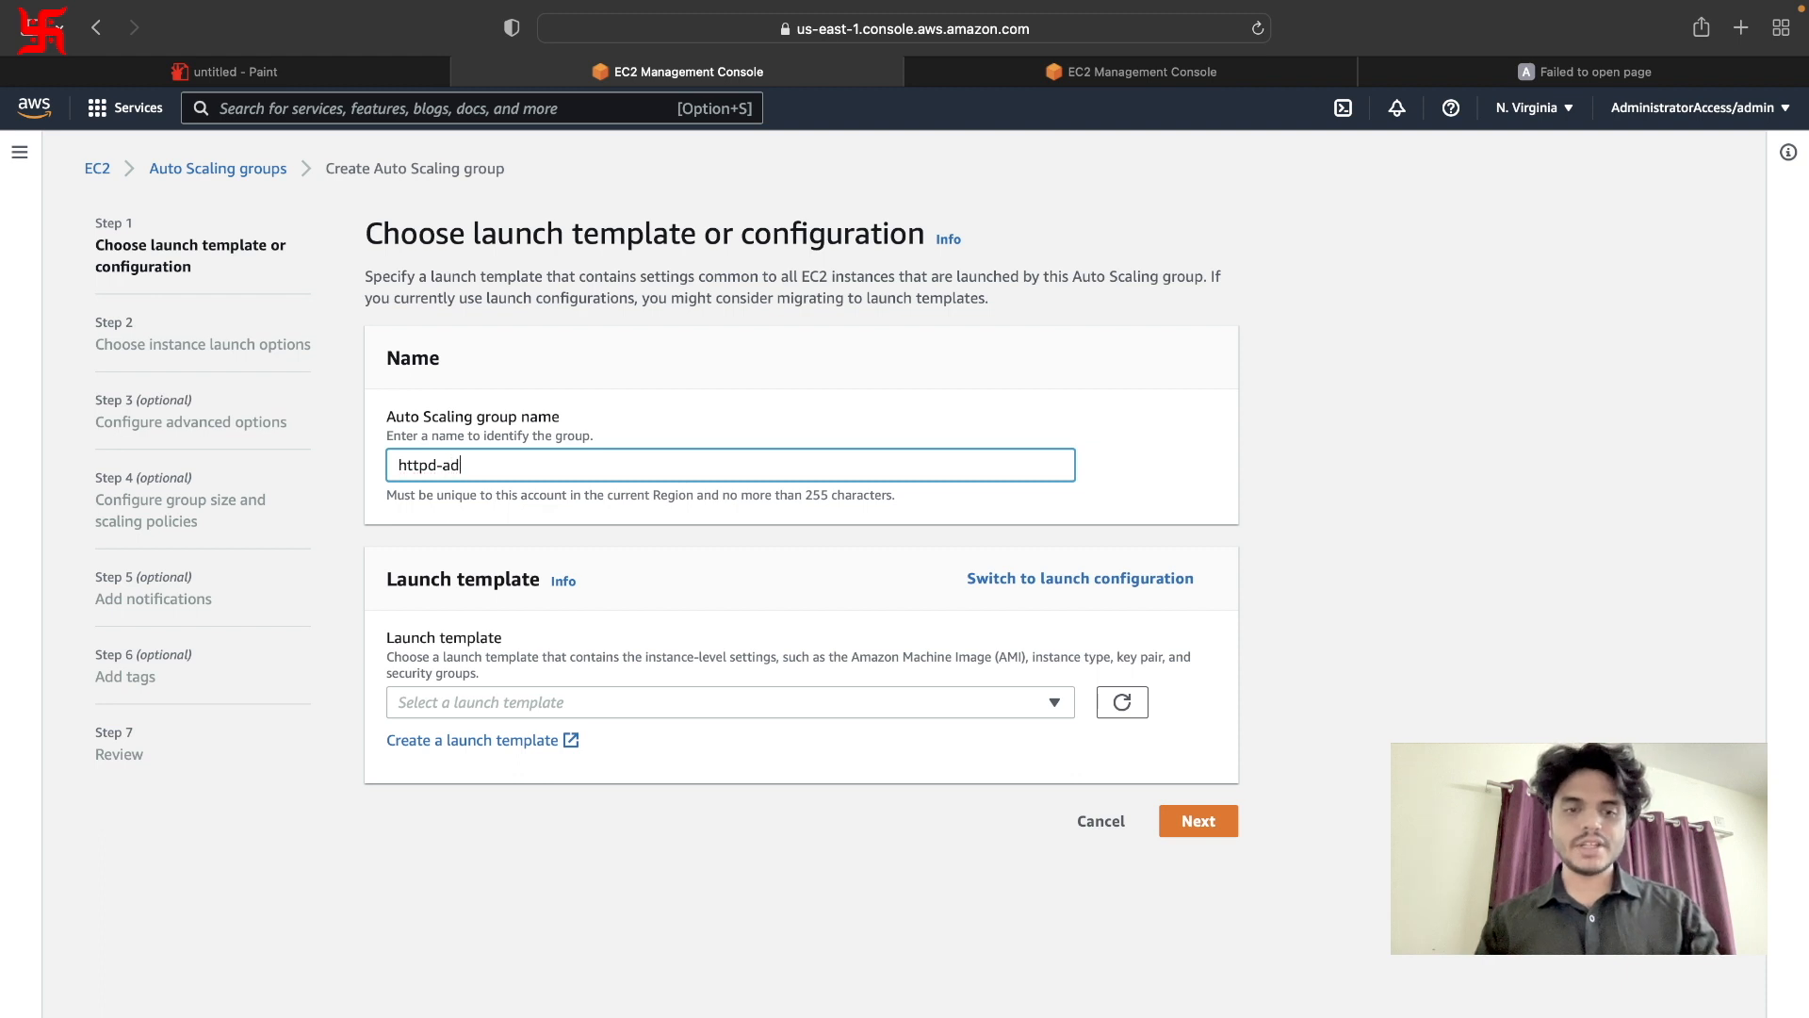
pyautogui.press('BackSpace')
pyautogui.write('sg')
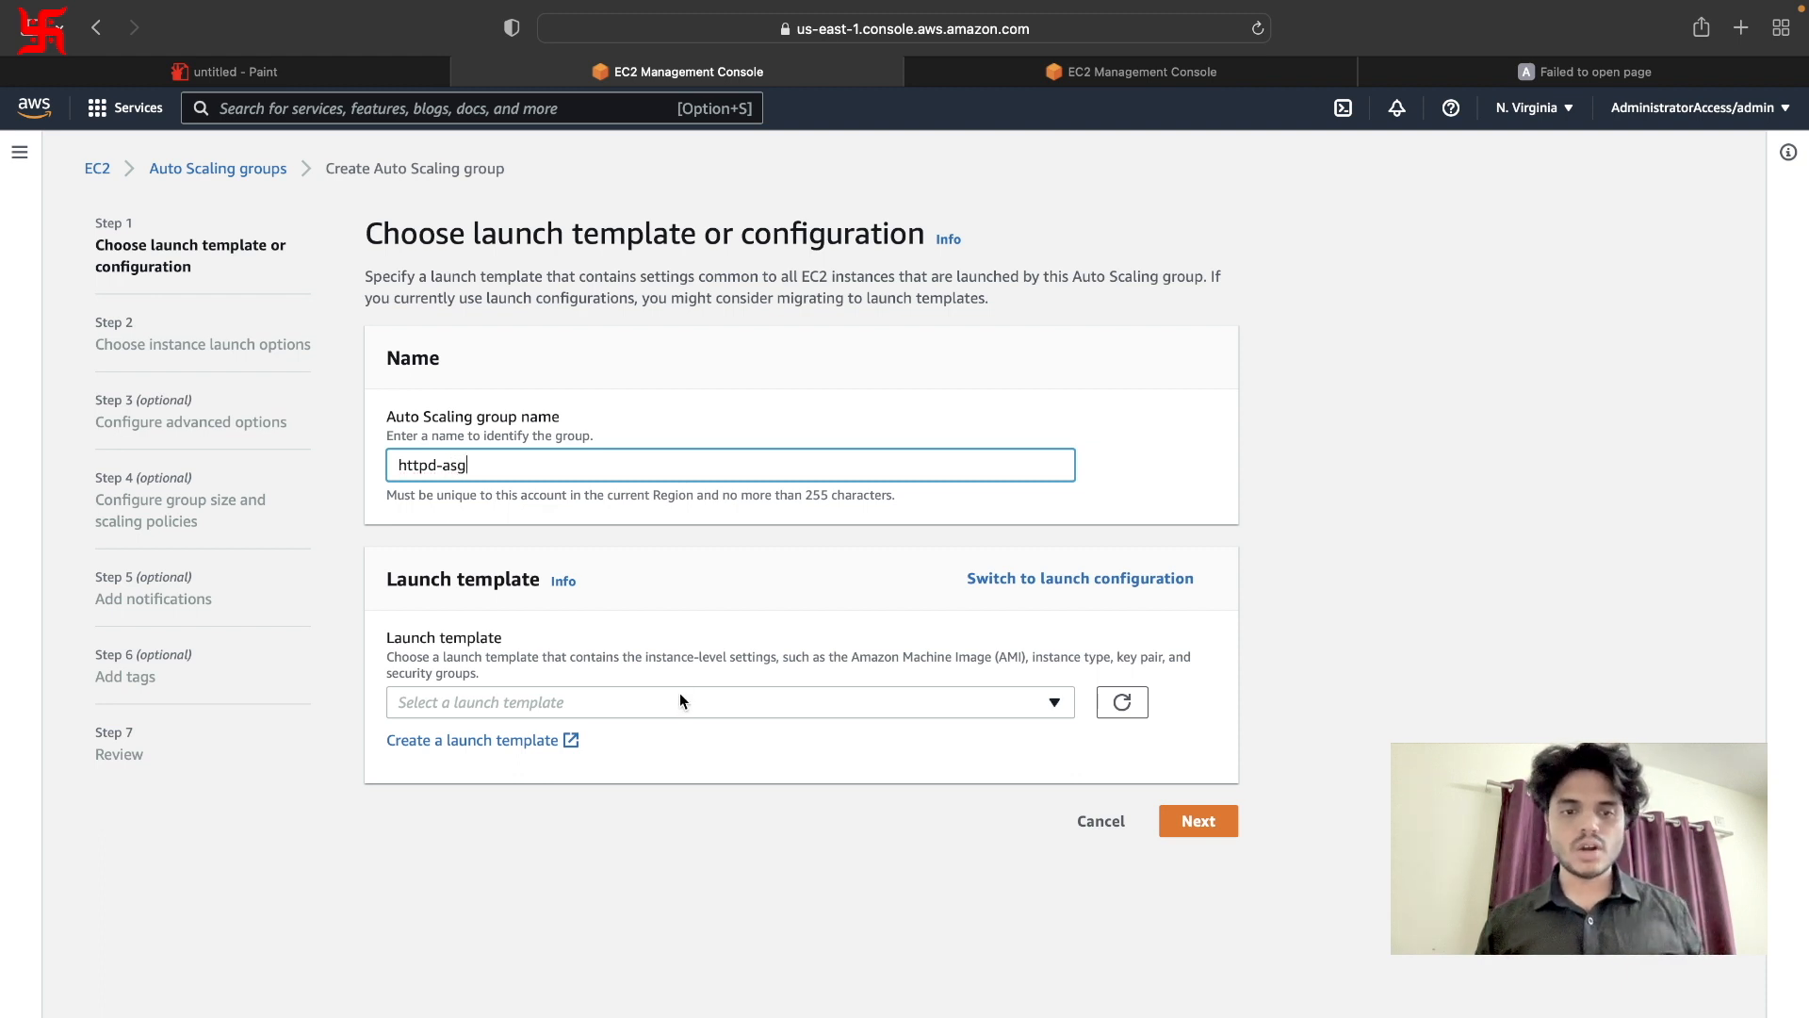
# Switch the group from launch template to launch configuration, select httpd-lc and continue to the instance launch options.
pyautogui.moveTo(540, 581); pyautogui.dragTo(337, 579)
pyautogui.click(1034, 577)
pyautogui.click(1037, 578)
pyautogui.click(1037, 577)
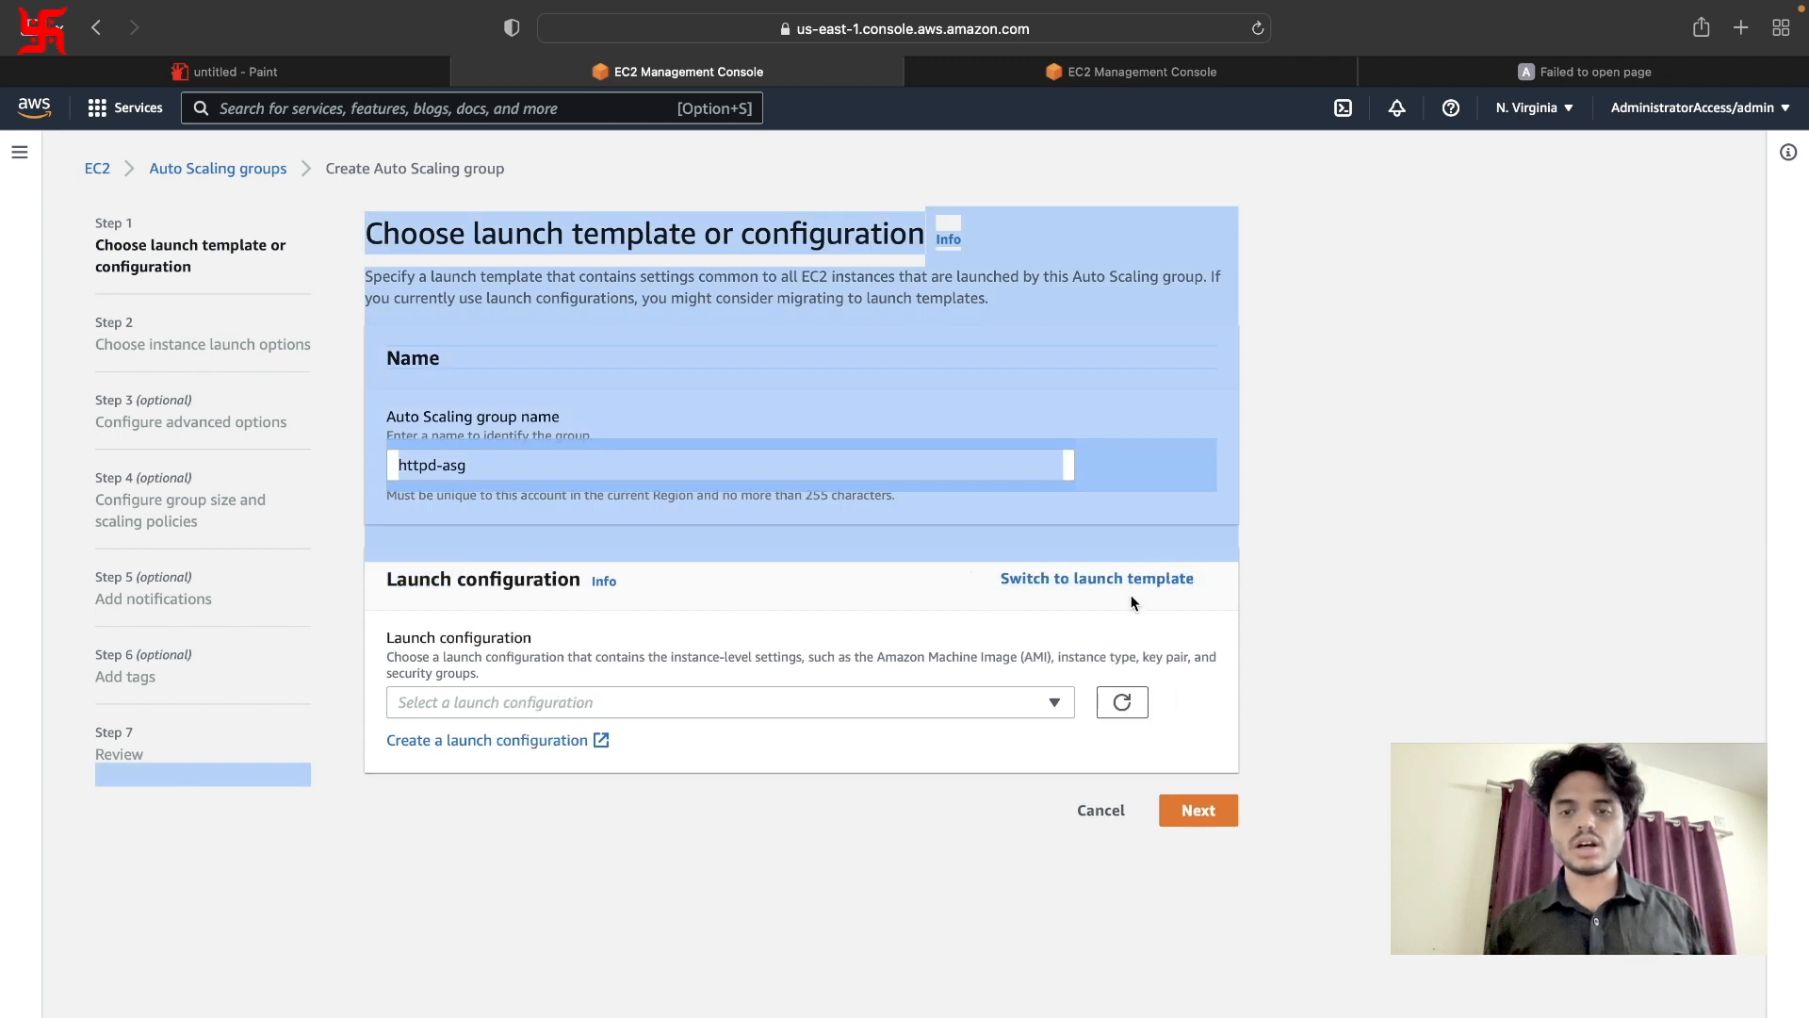
pyautogui.click(455, 600)
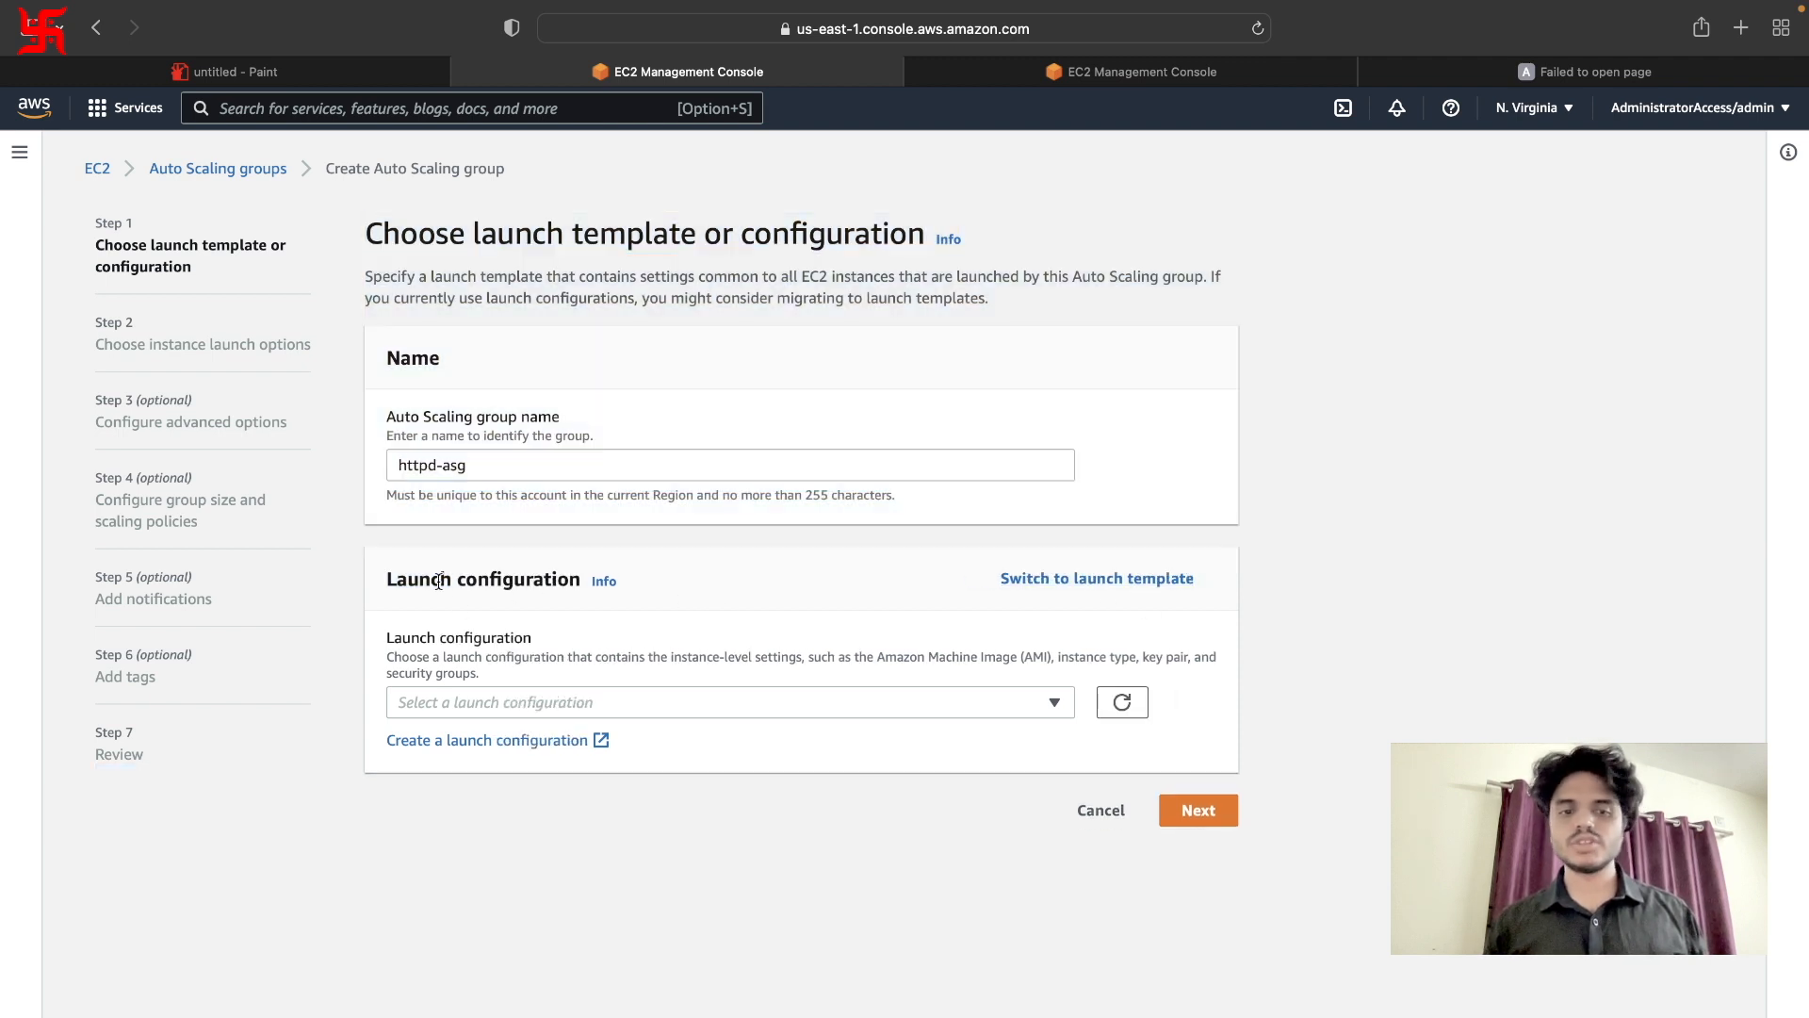
pyautogui.click(610, 698)
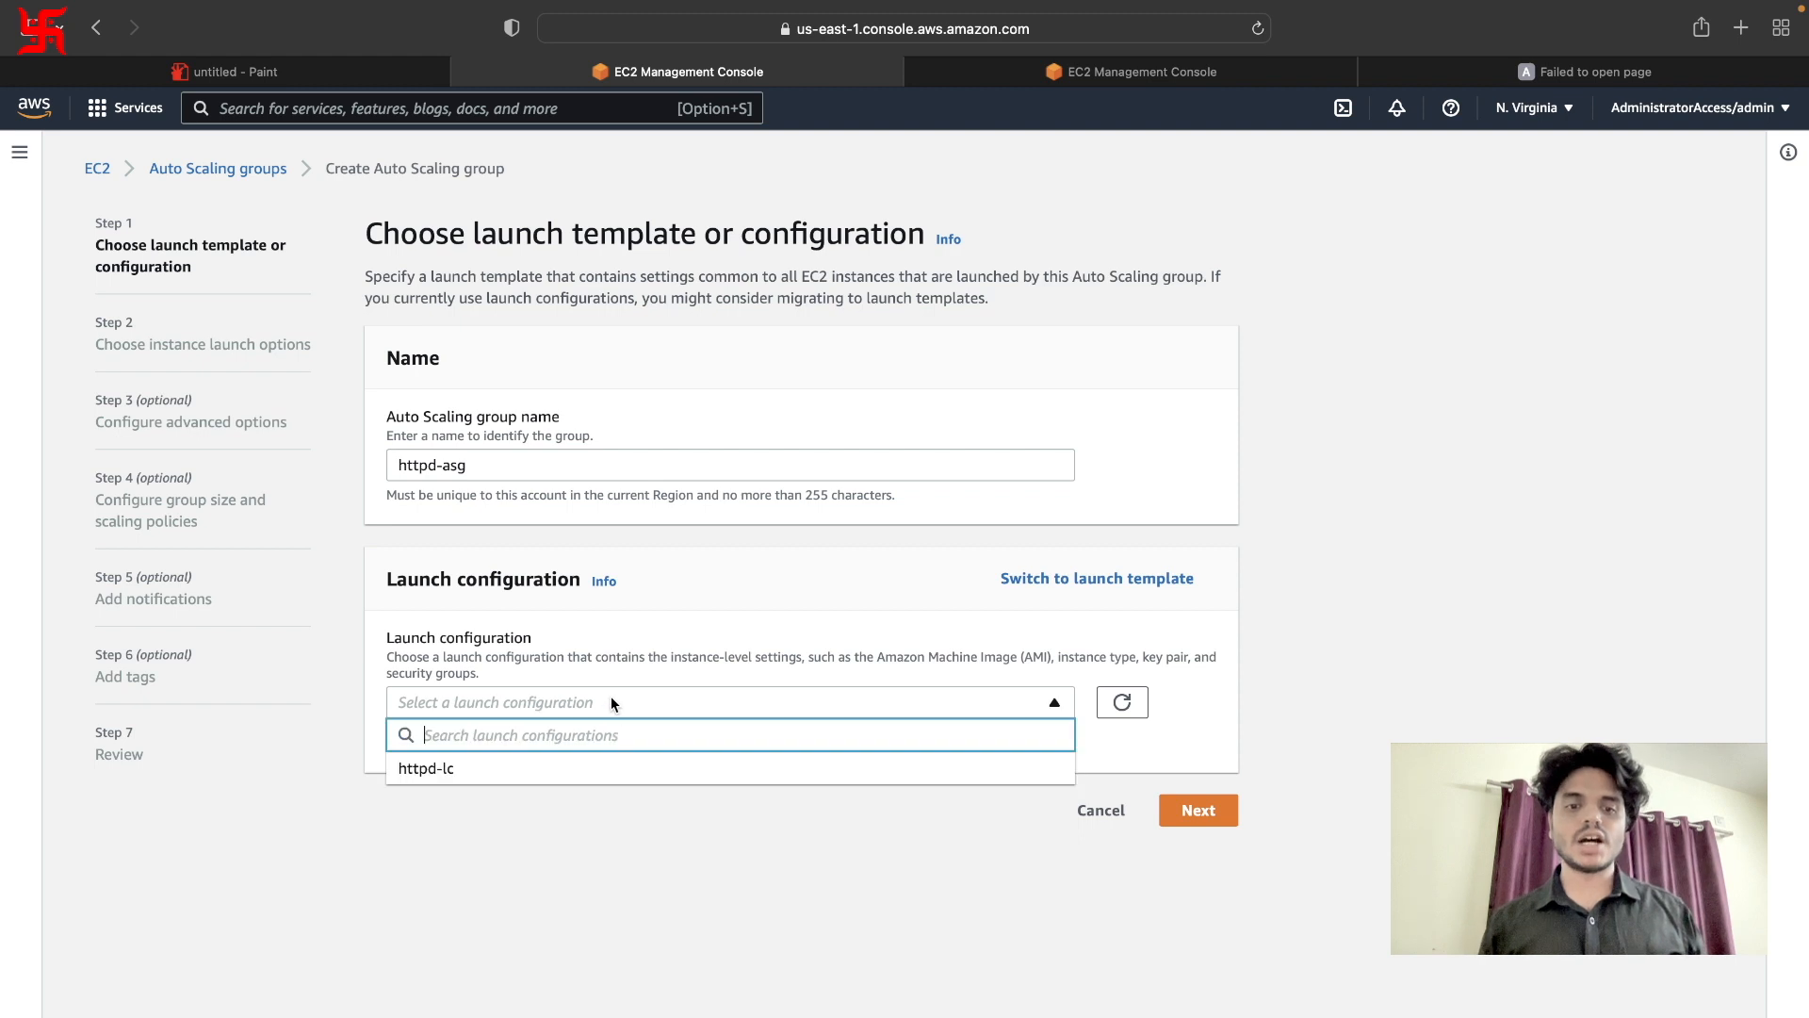
pyautogui.click(585, 768)
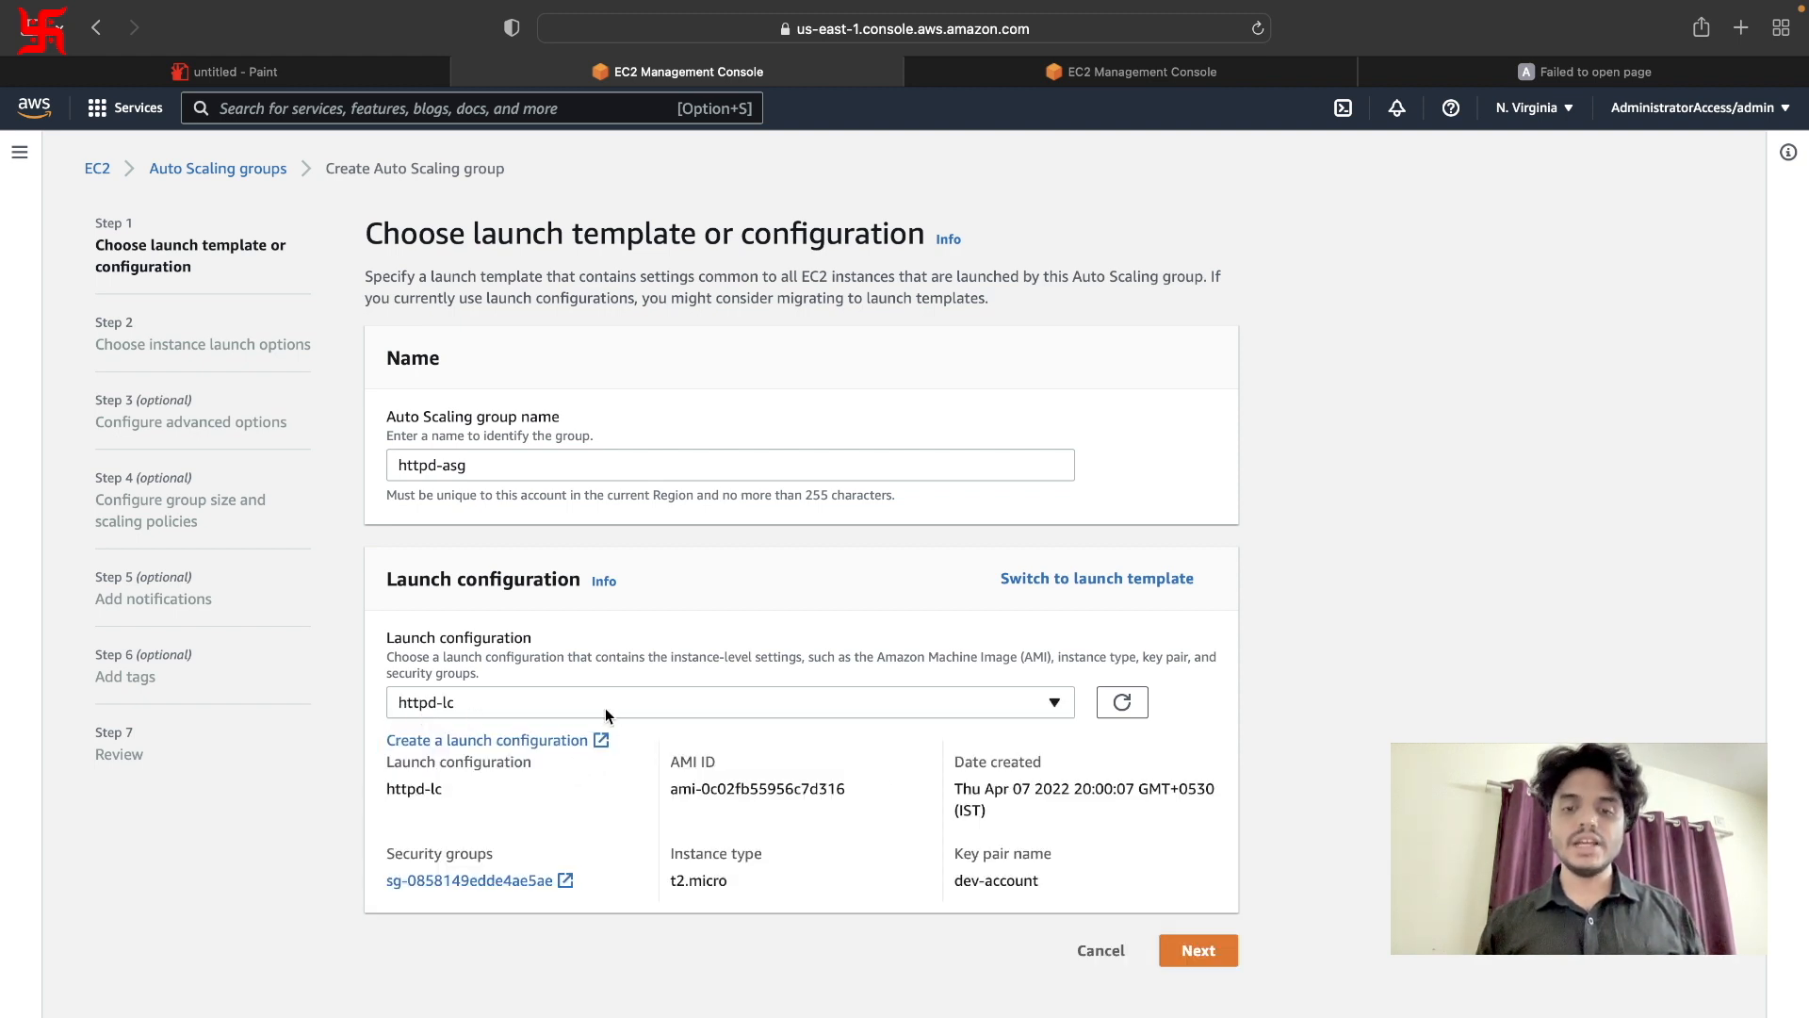
pyautogui.click(1202, 952)
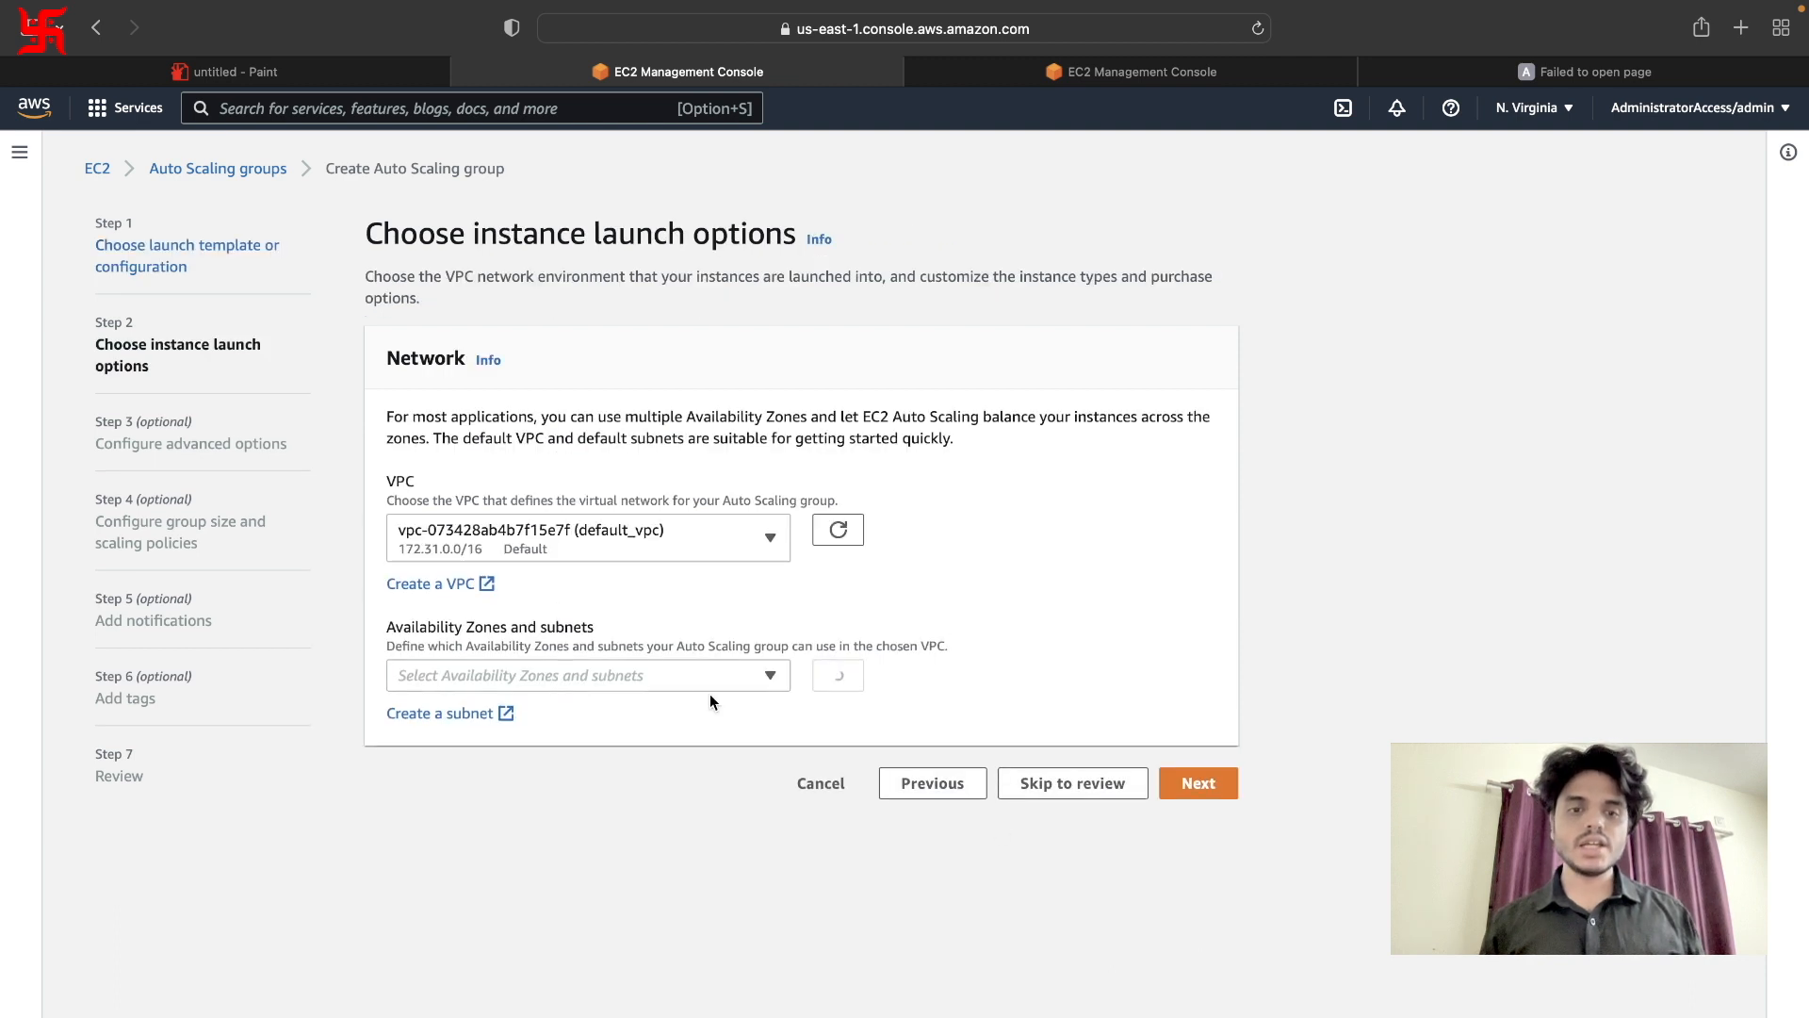
# Choose default_vpc as the group's VPC and select the us-east-1a (az_1a) and us-east-1b (az_1b) subnets.
pyautogui.click(577, 549)
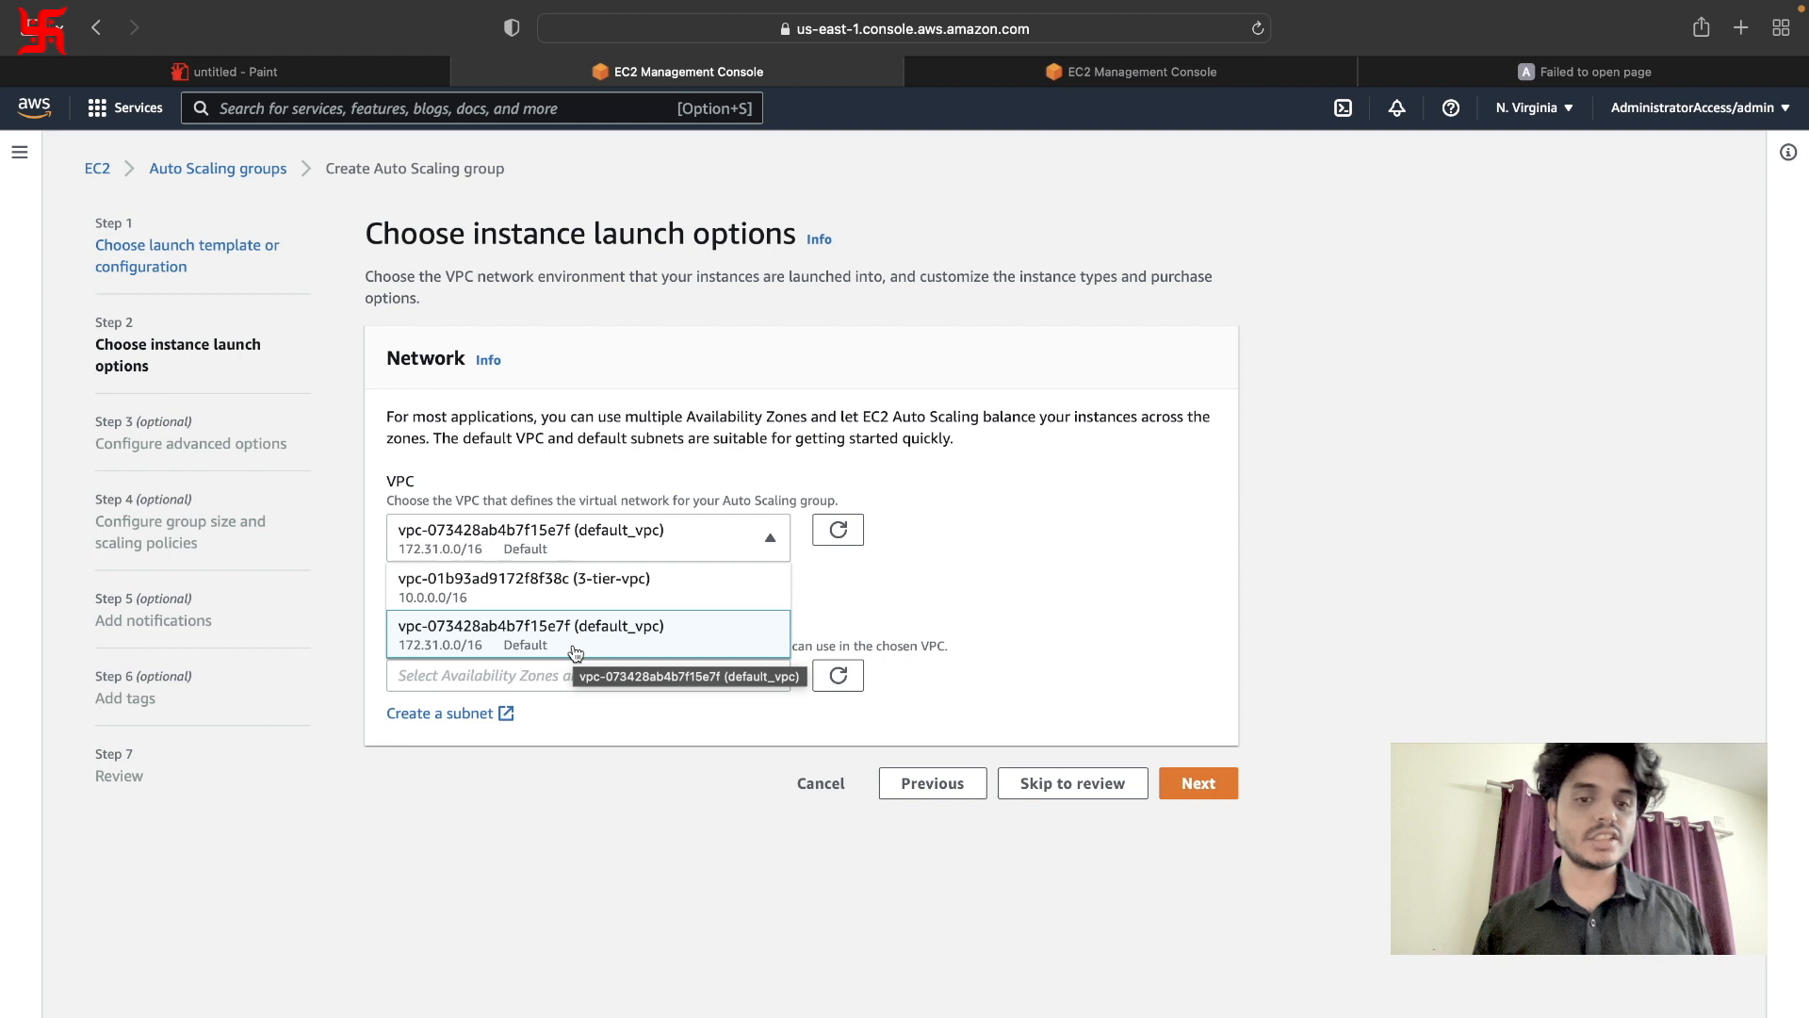
pyautogui.click(575, 652)
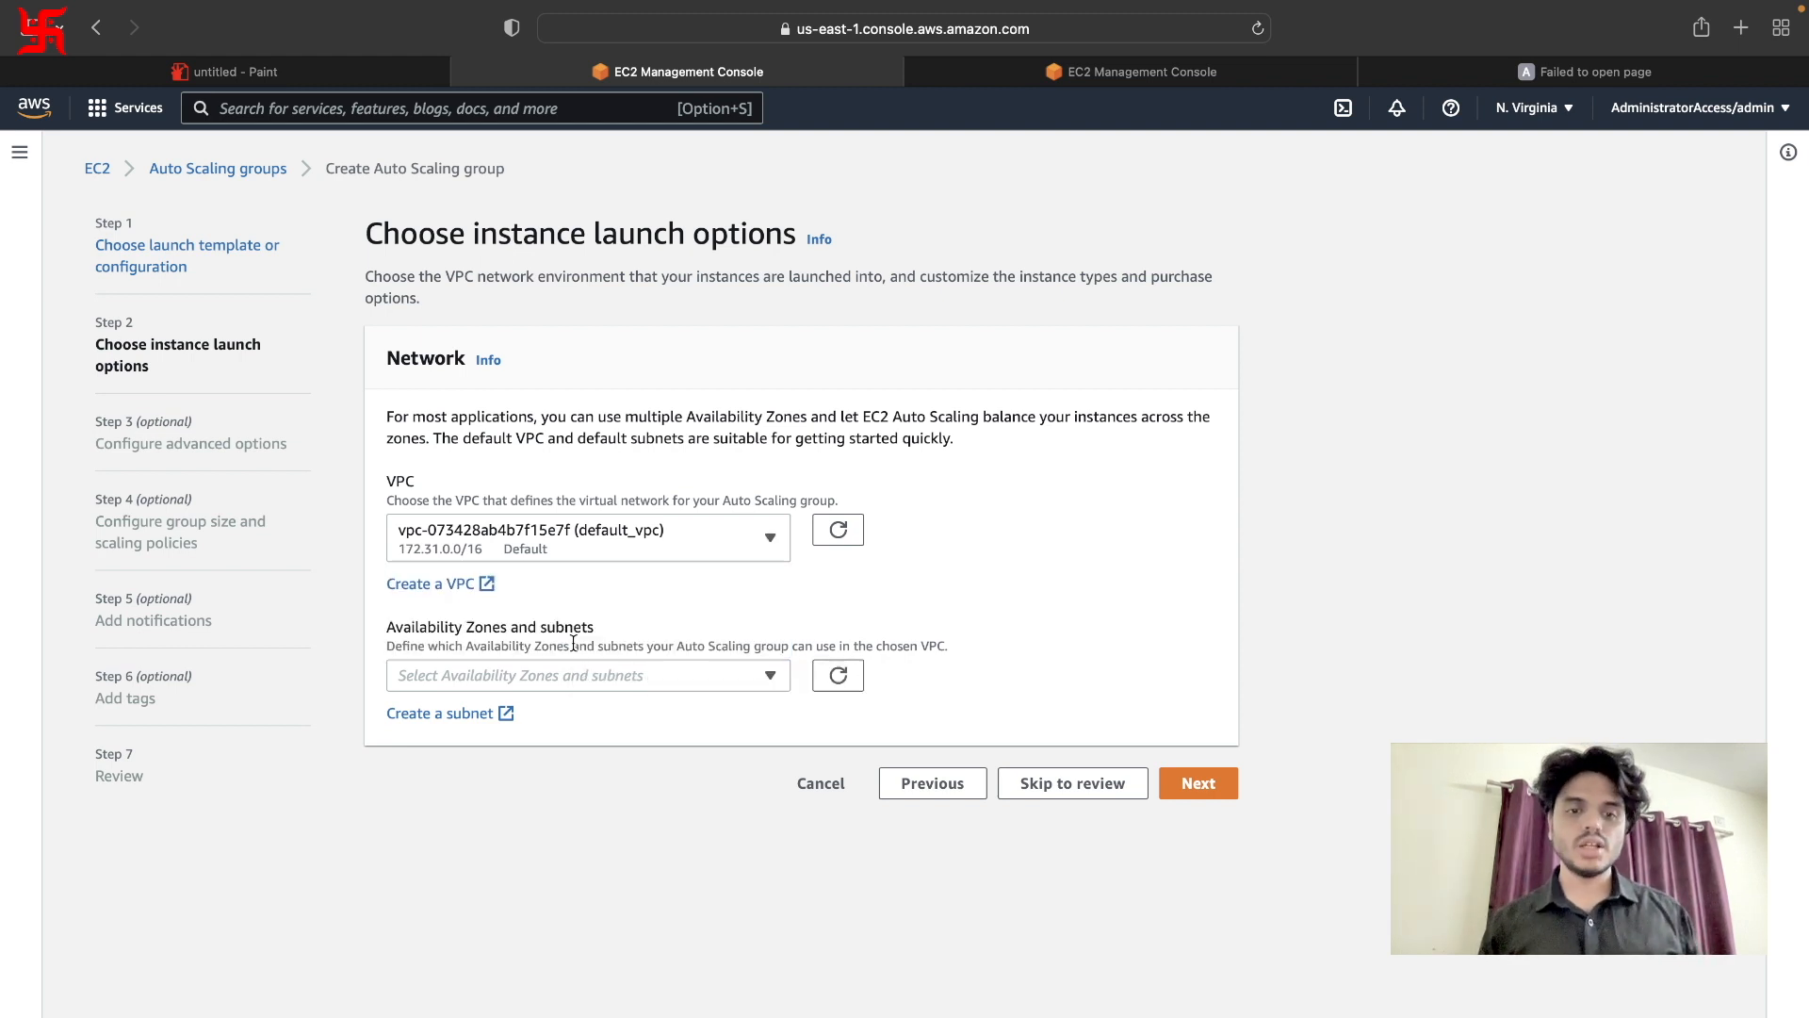
pyautogui.click(573, 676)
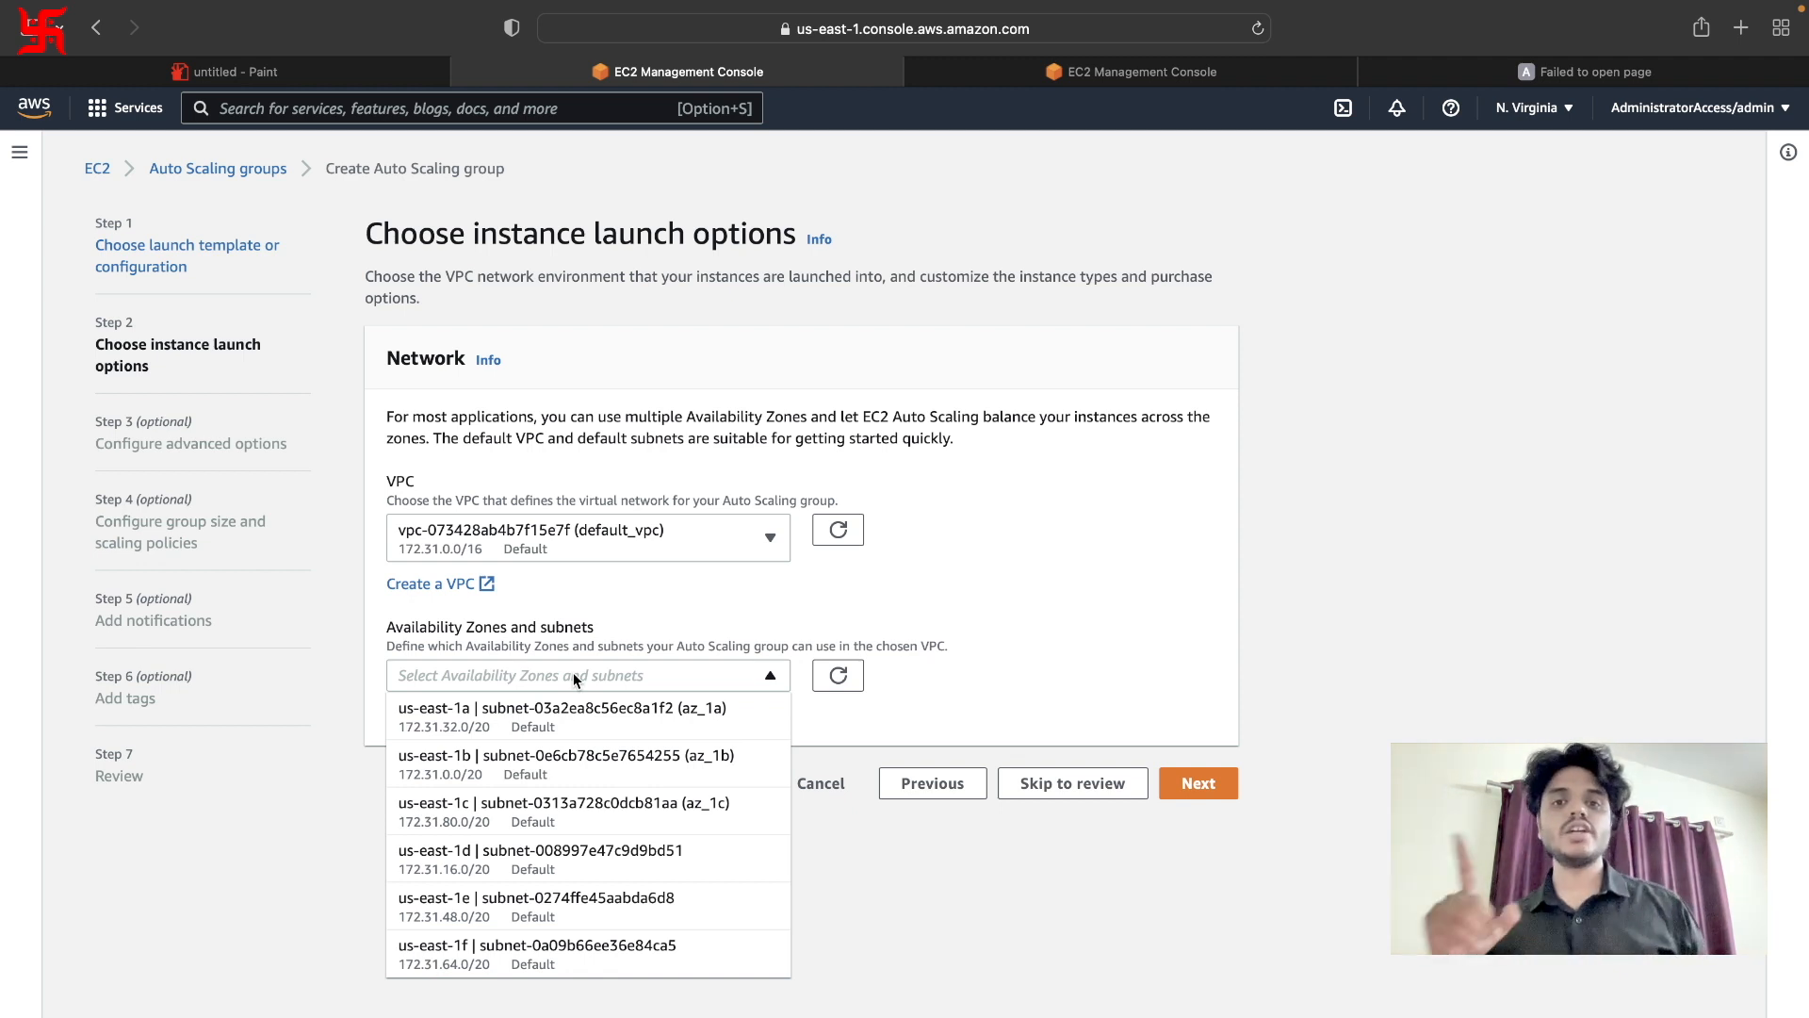
pyautogui.click(601, 721)
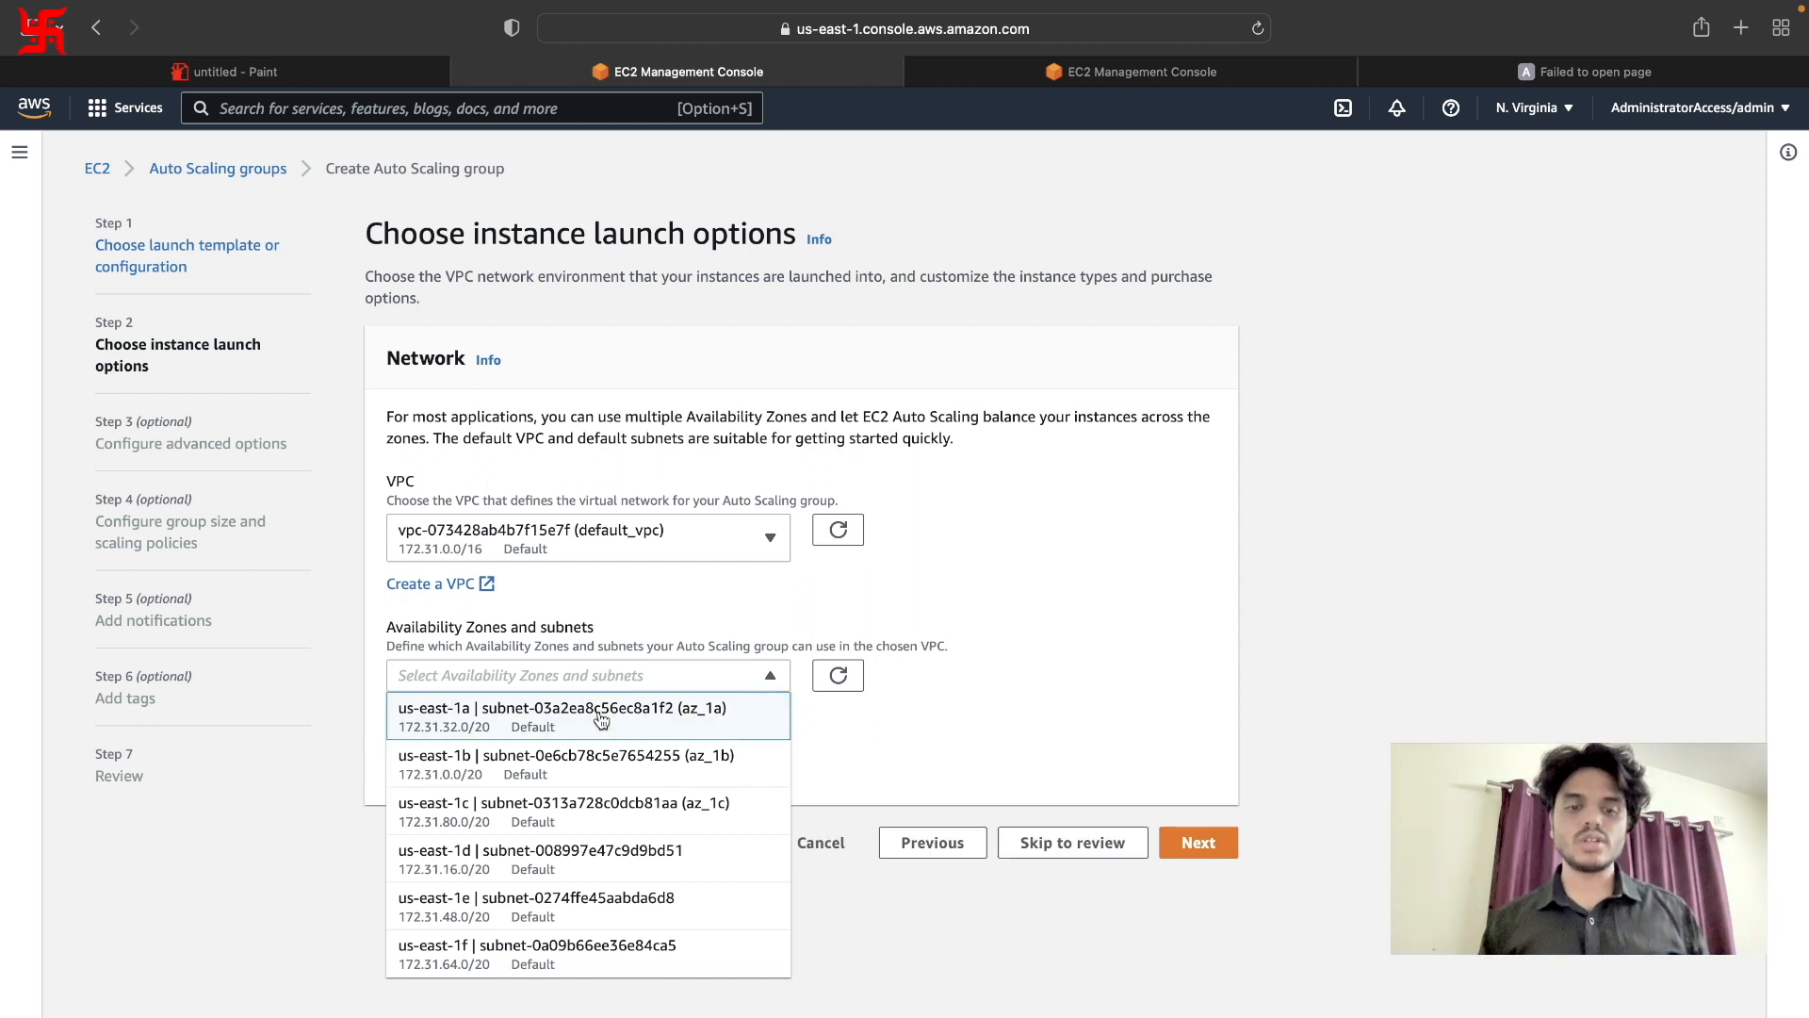
pyautogui.click(623, 759)
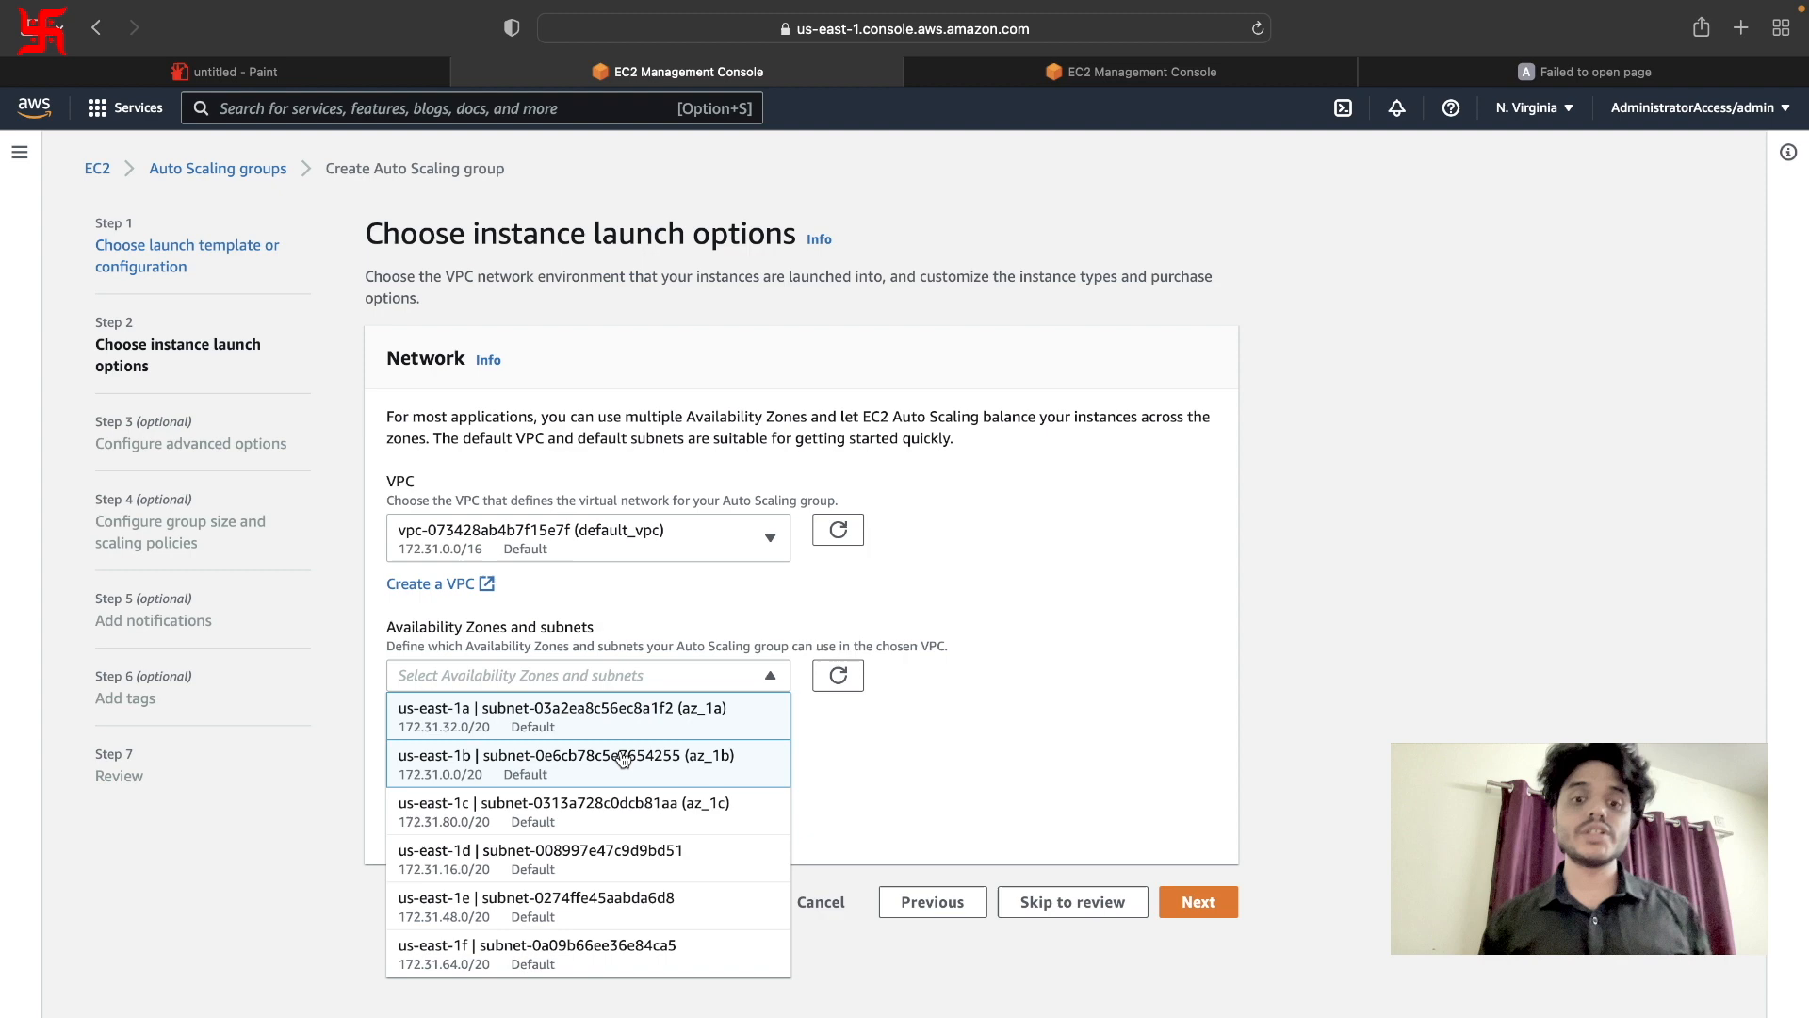
pyautogui.click(1052, 725)
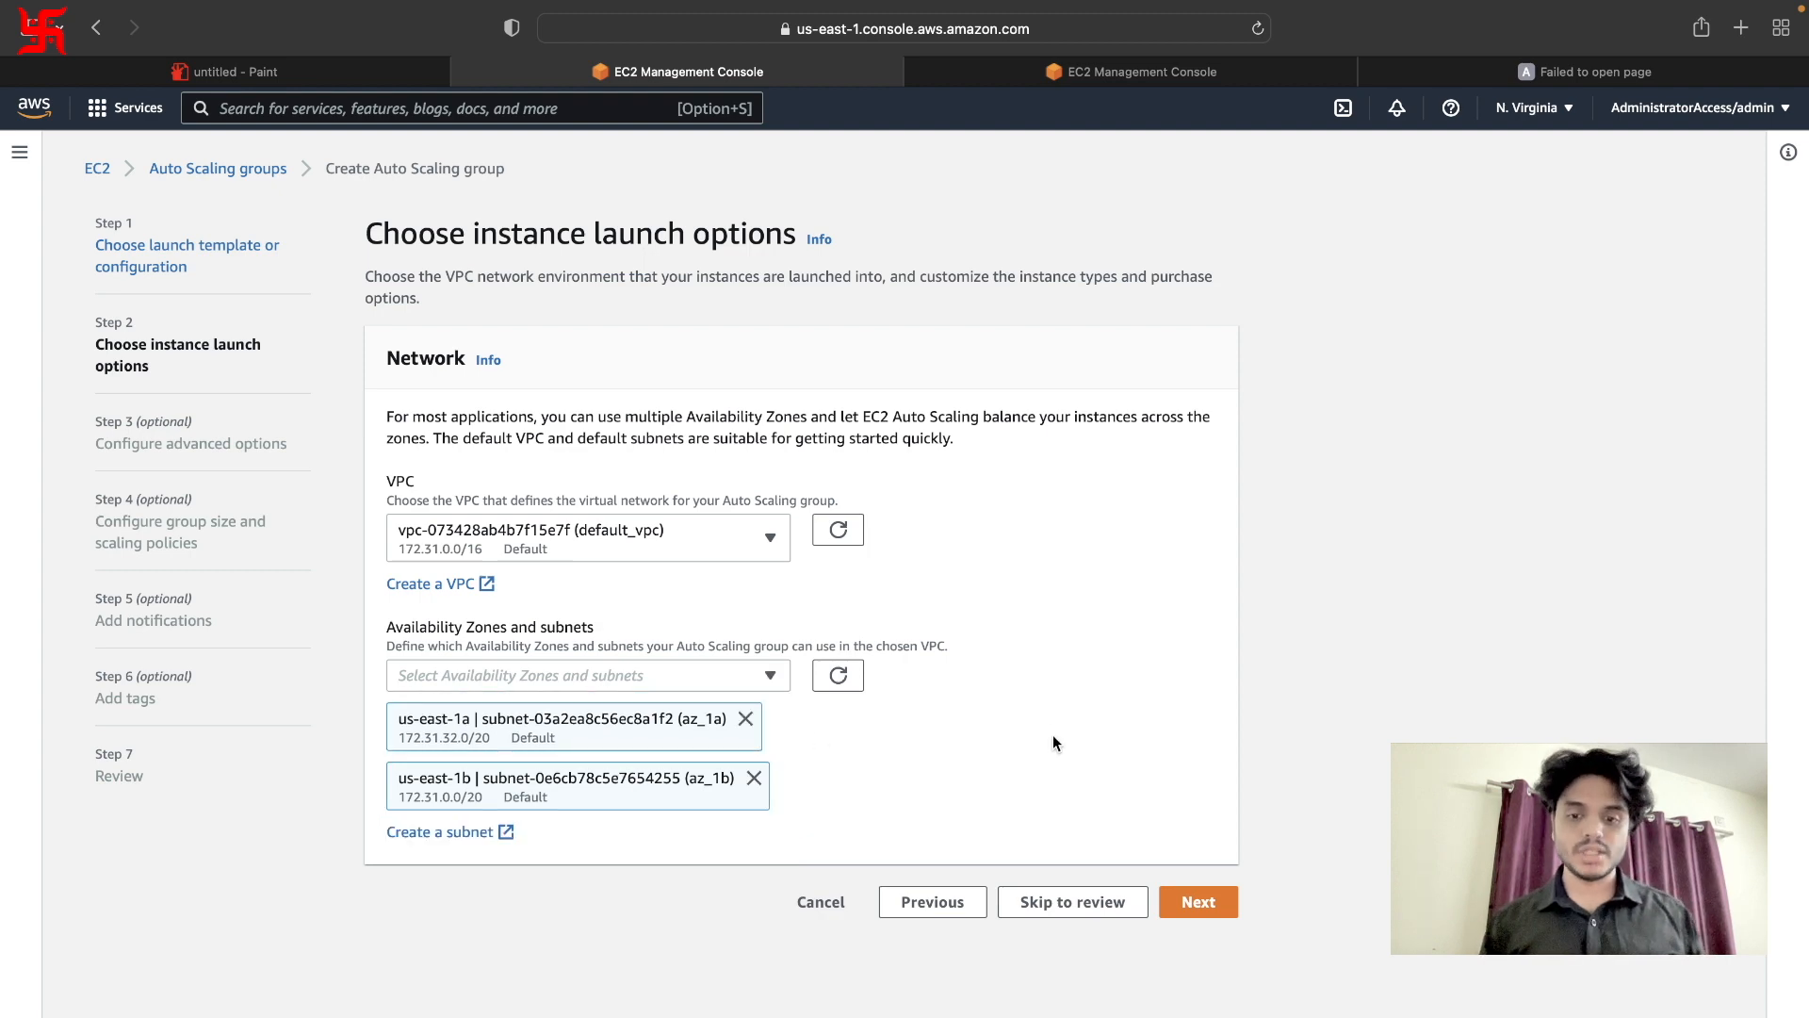
# Continue to the advanced options and attach the group to the existing httpd-lb load balancer through the httpd-tg target group.
pyautogui.click(1198, 900)
pyautogui.scroll(-2, 663, 620)
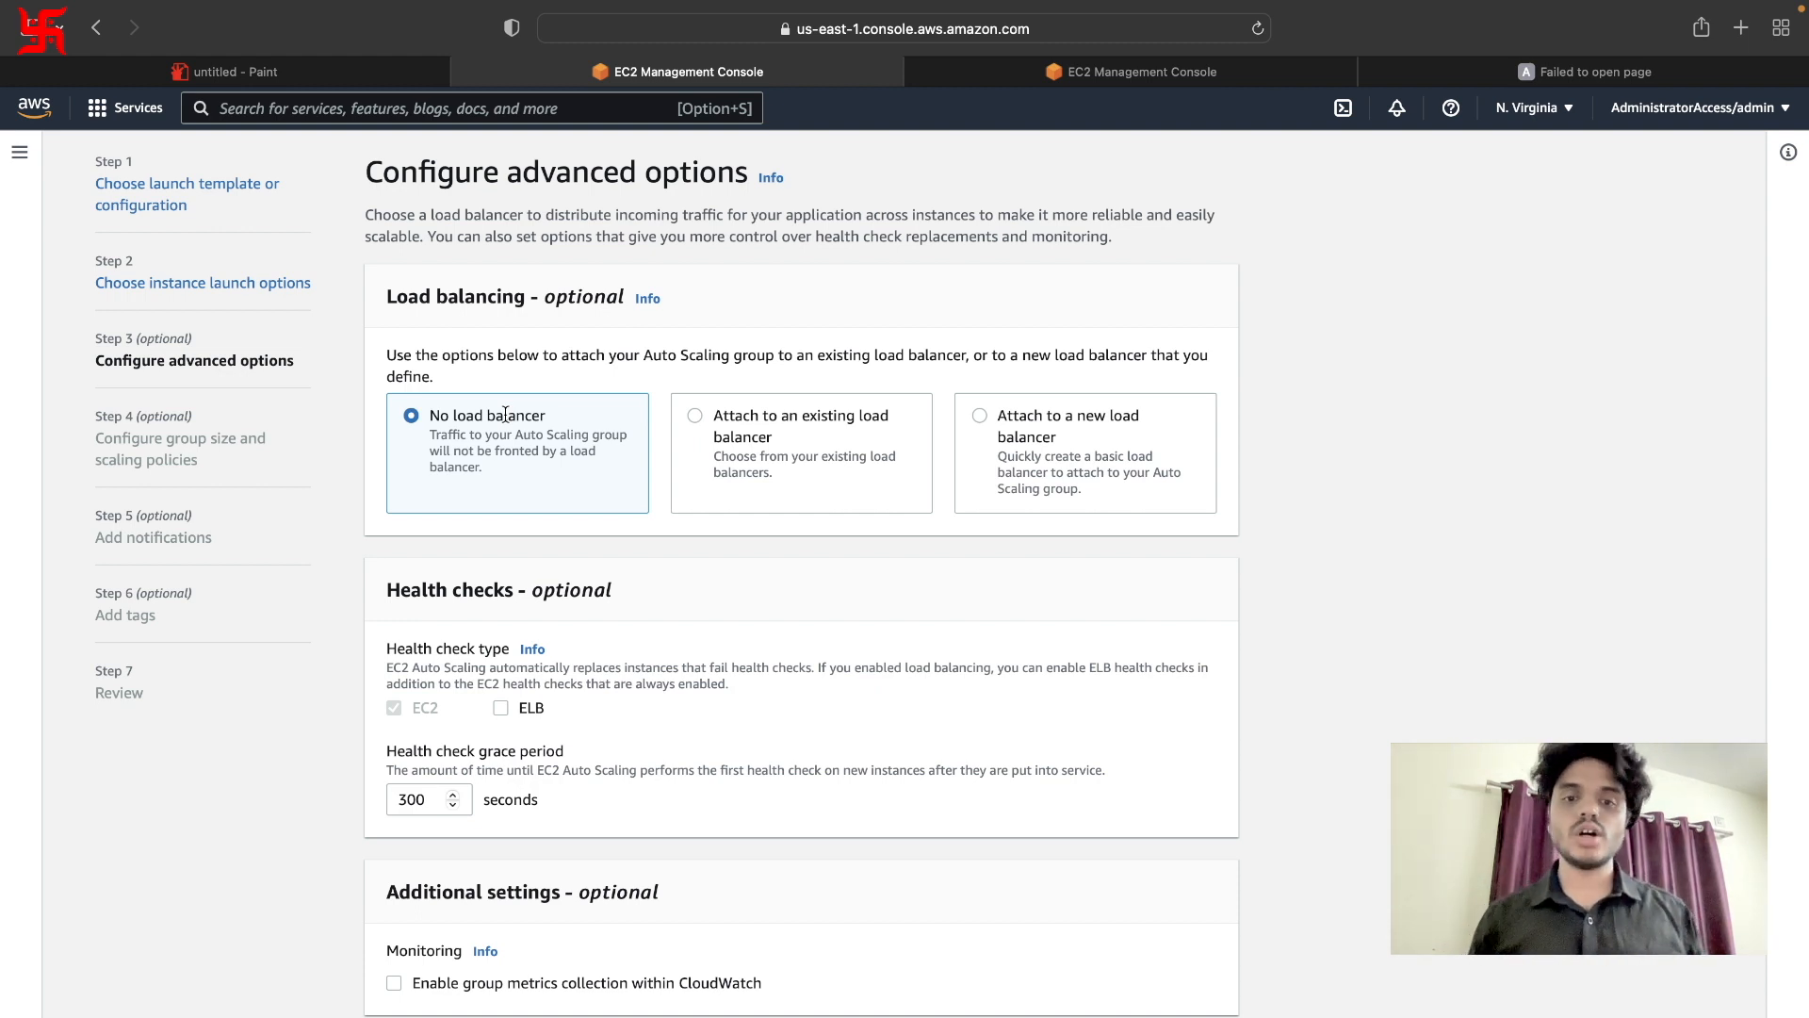
pyautogui.click(693, 419)
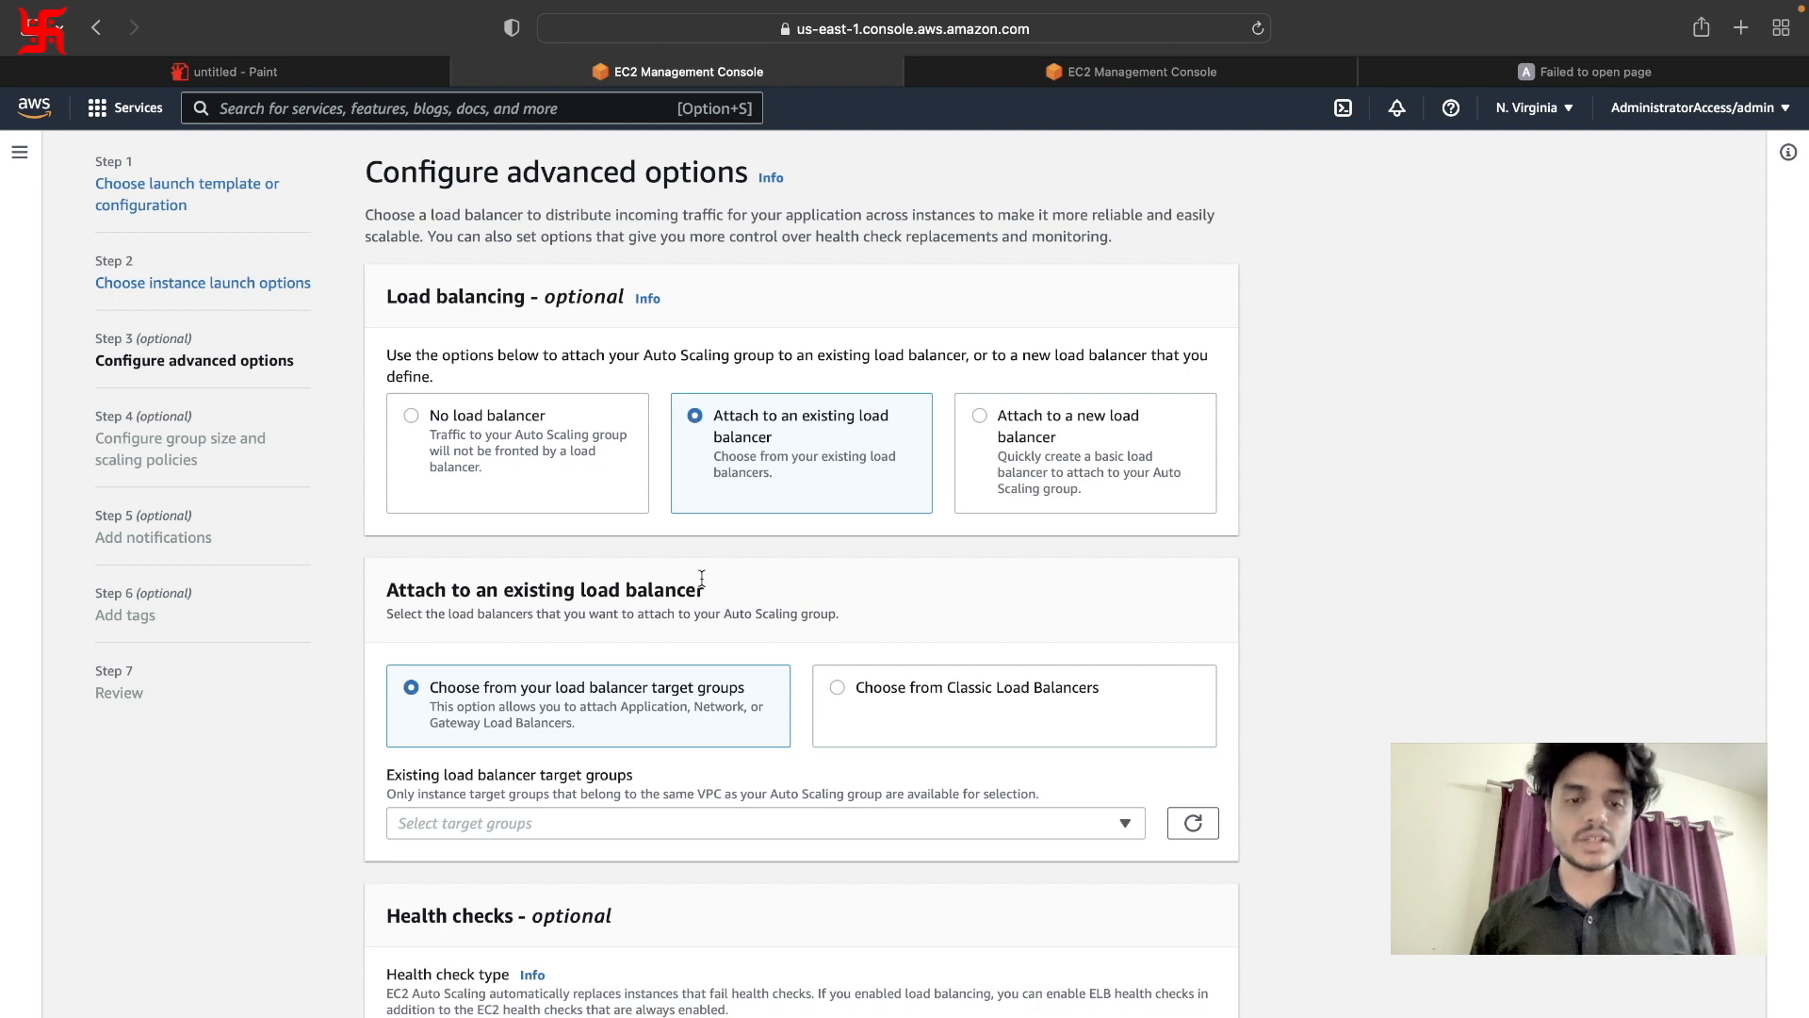
pyautogui.scroll(-5, 556, 754)
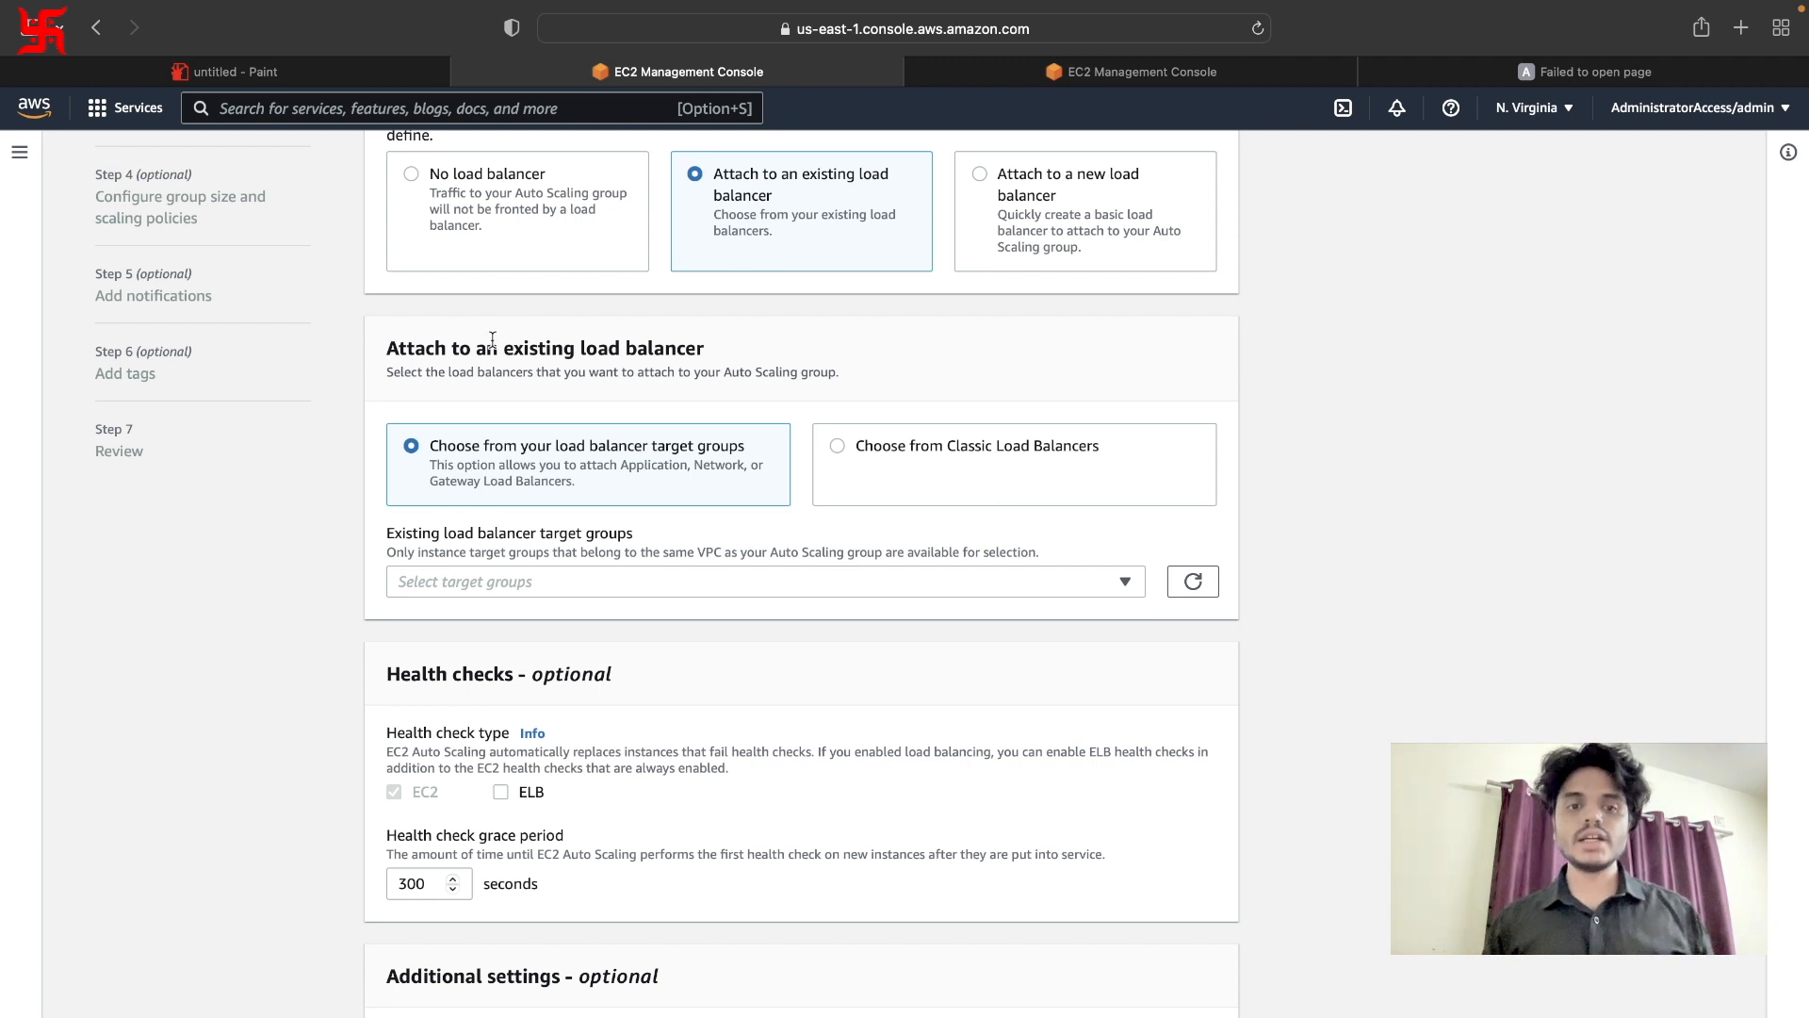
pyautogui.moveTo(493, 351); pyautogui.dragTo(676, 352)
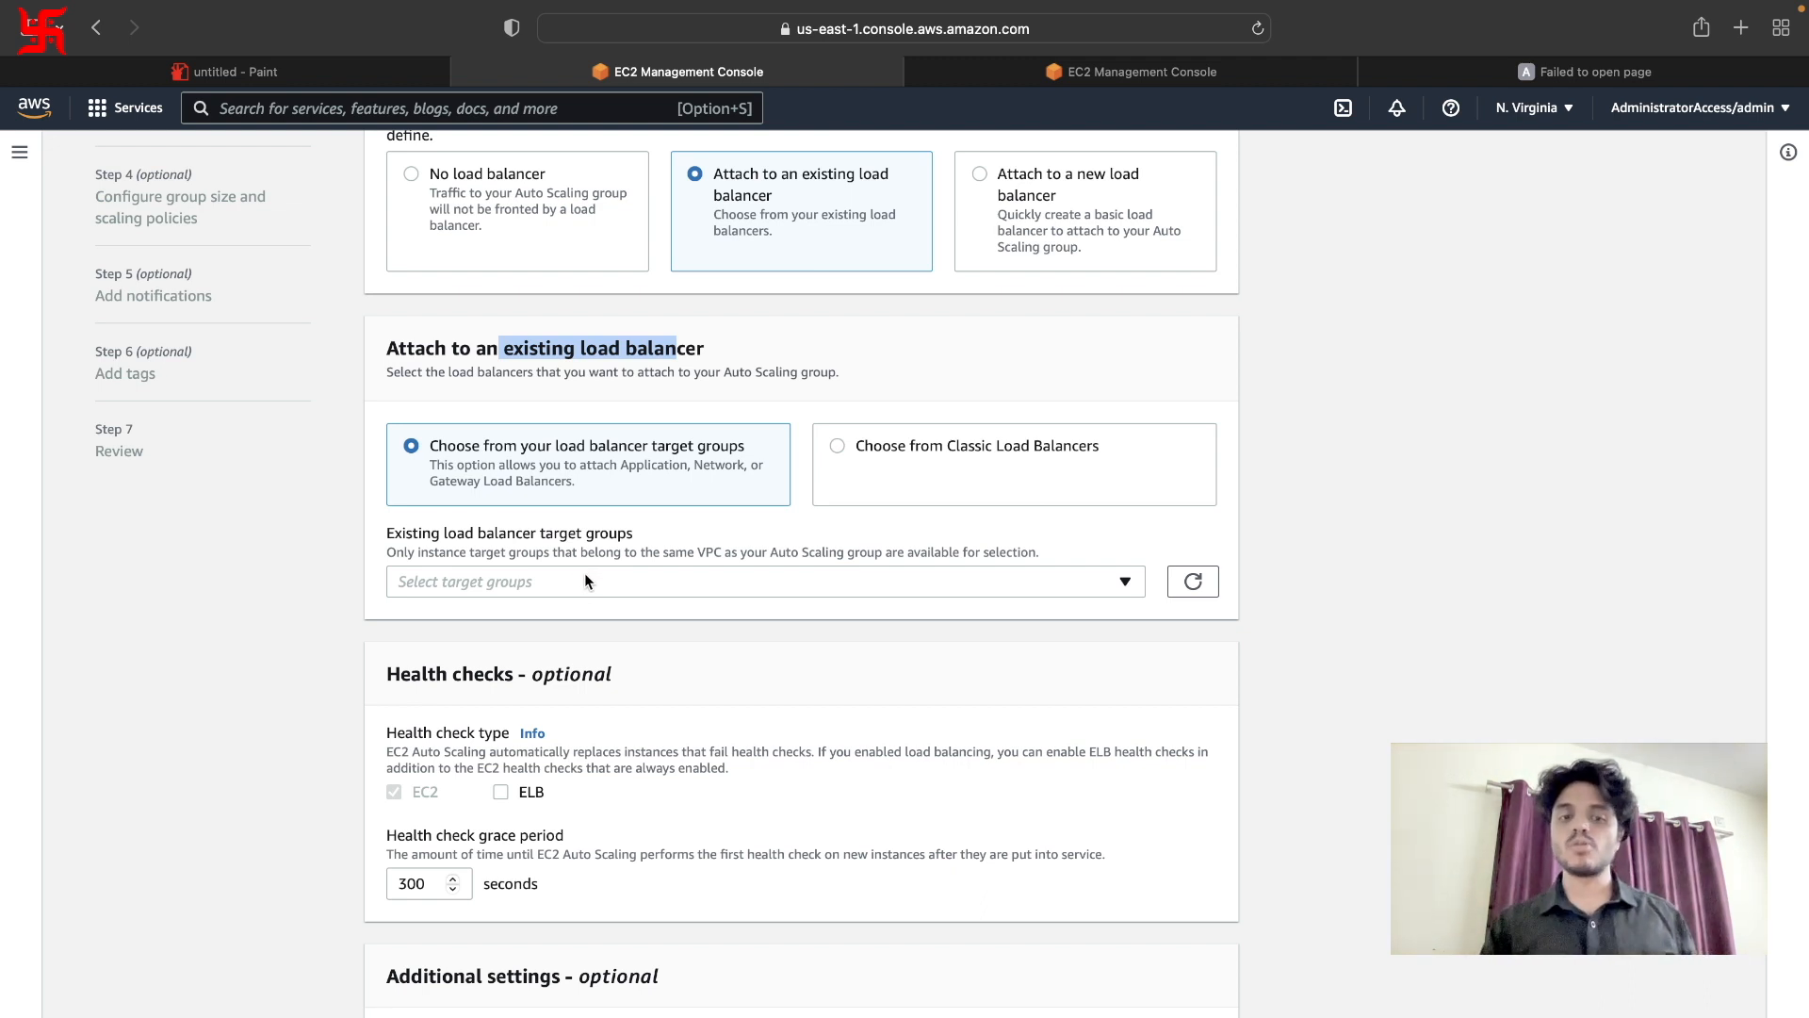
pyautogui.click(584, 579)
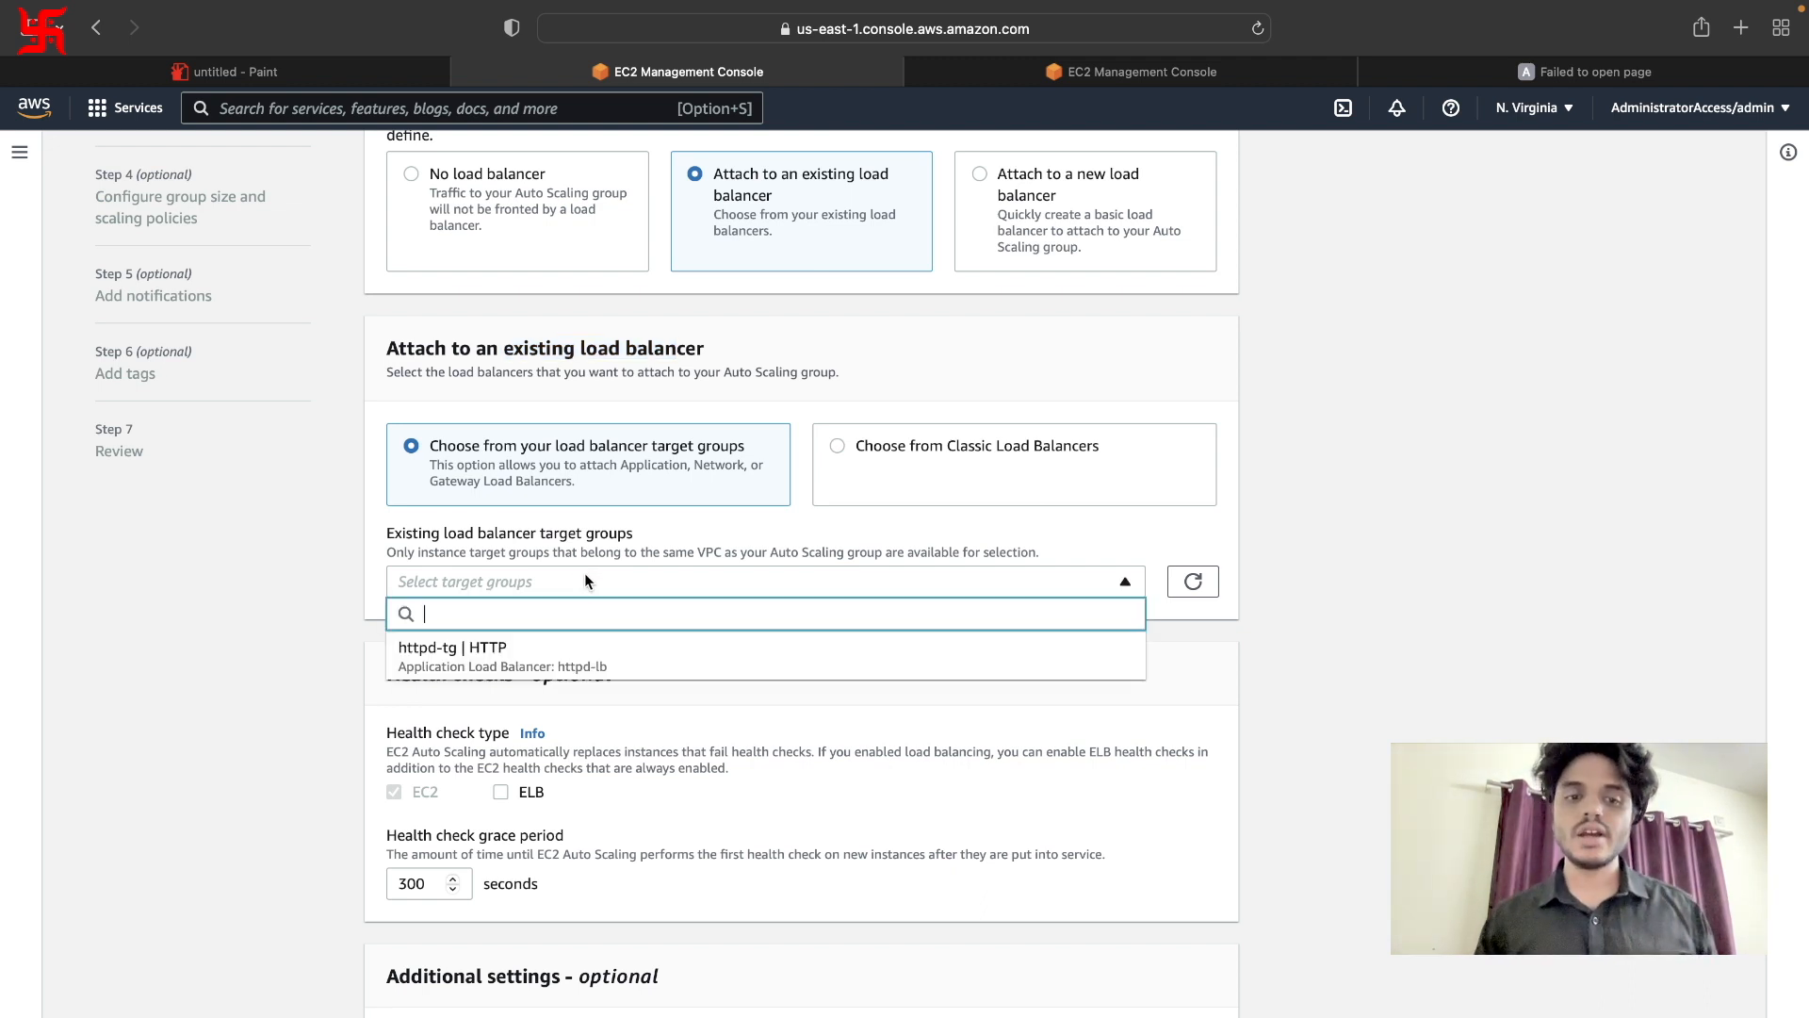
pyautogui.click(455, 656)
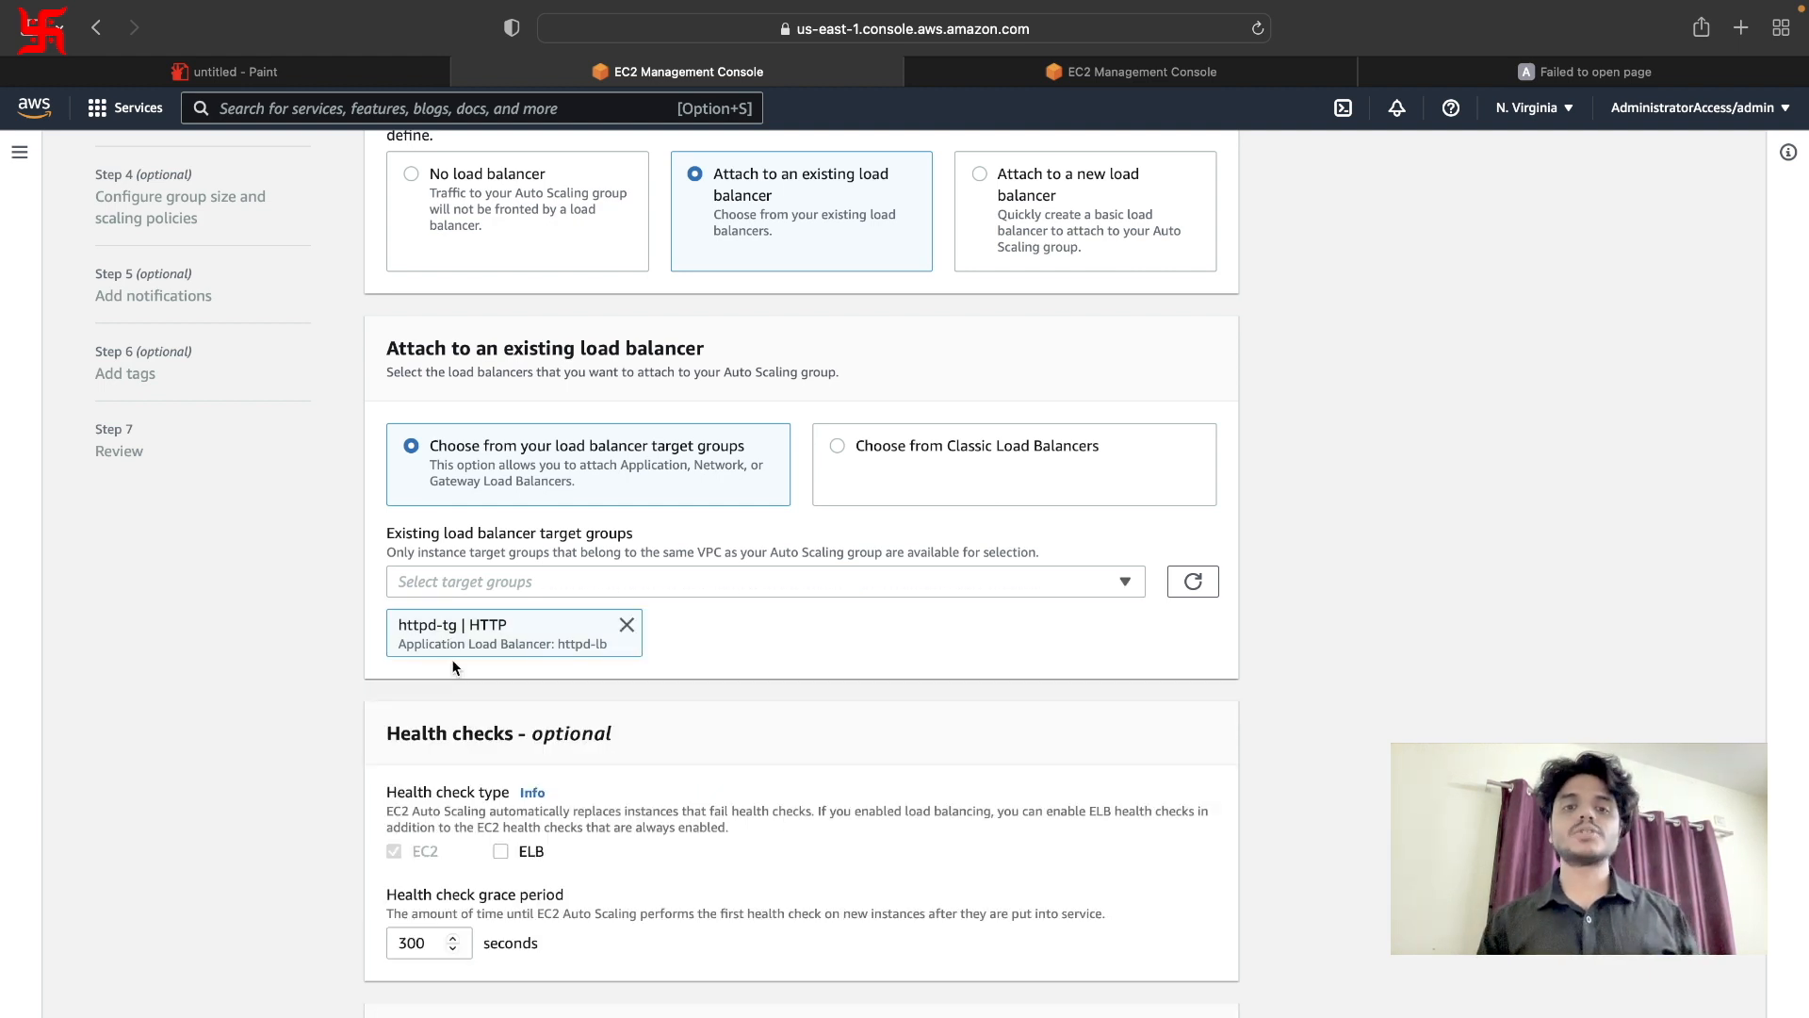
# Set the health check grace period to 10 seconds and continue to the group size settings.
pyautogui.scroll(-2, 452, 665)
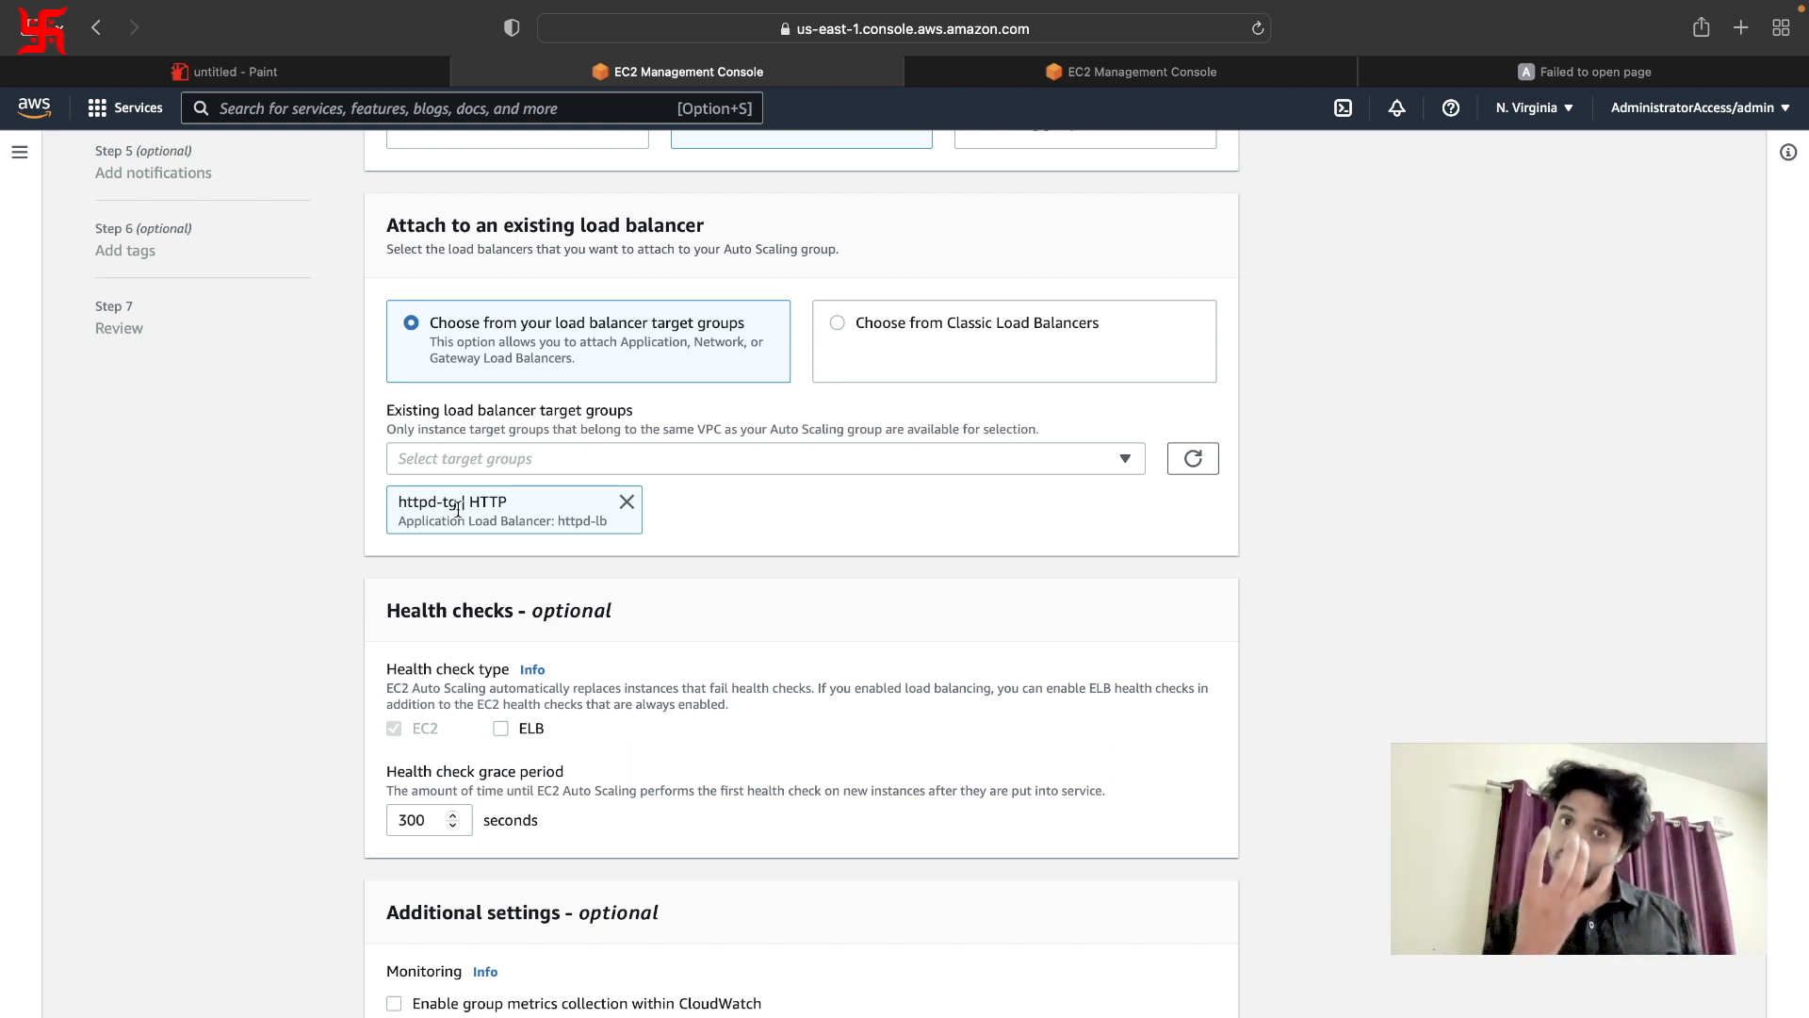
pyautogui.click(247, 97)
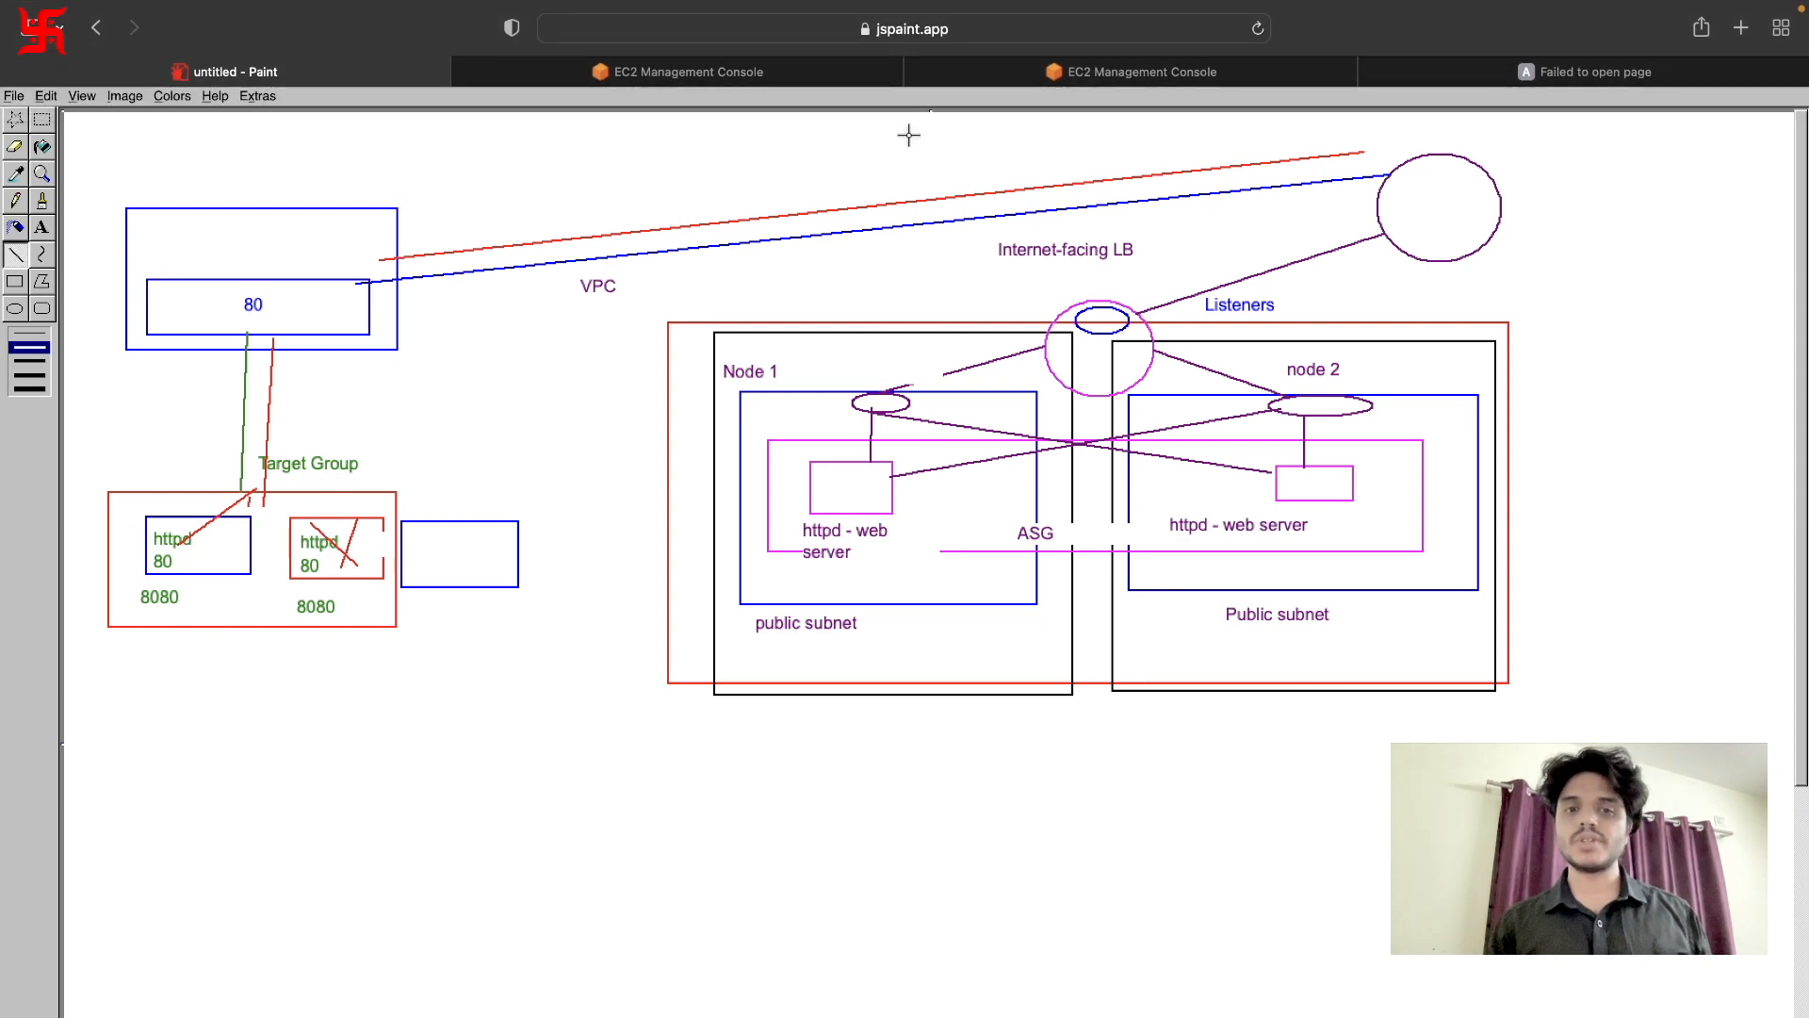
pyautogui.click(771, 73)
pyautogui.scroll(-1, 650, 650)
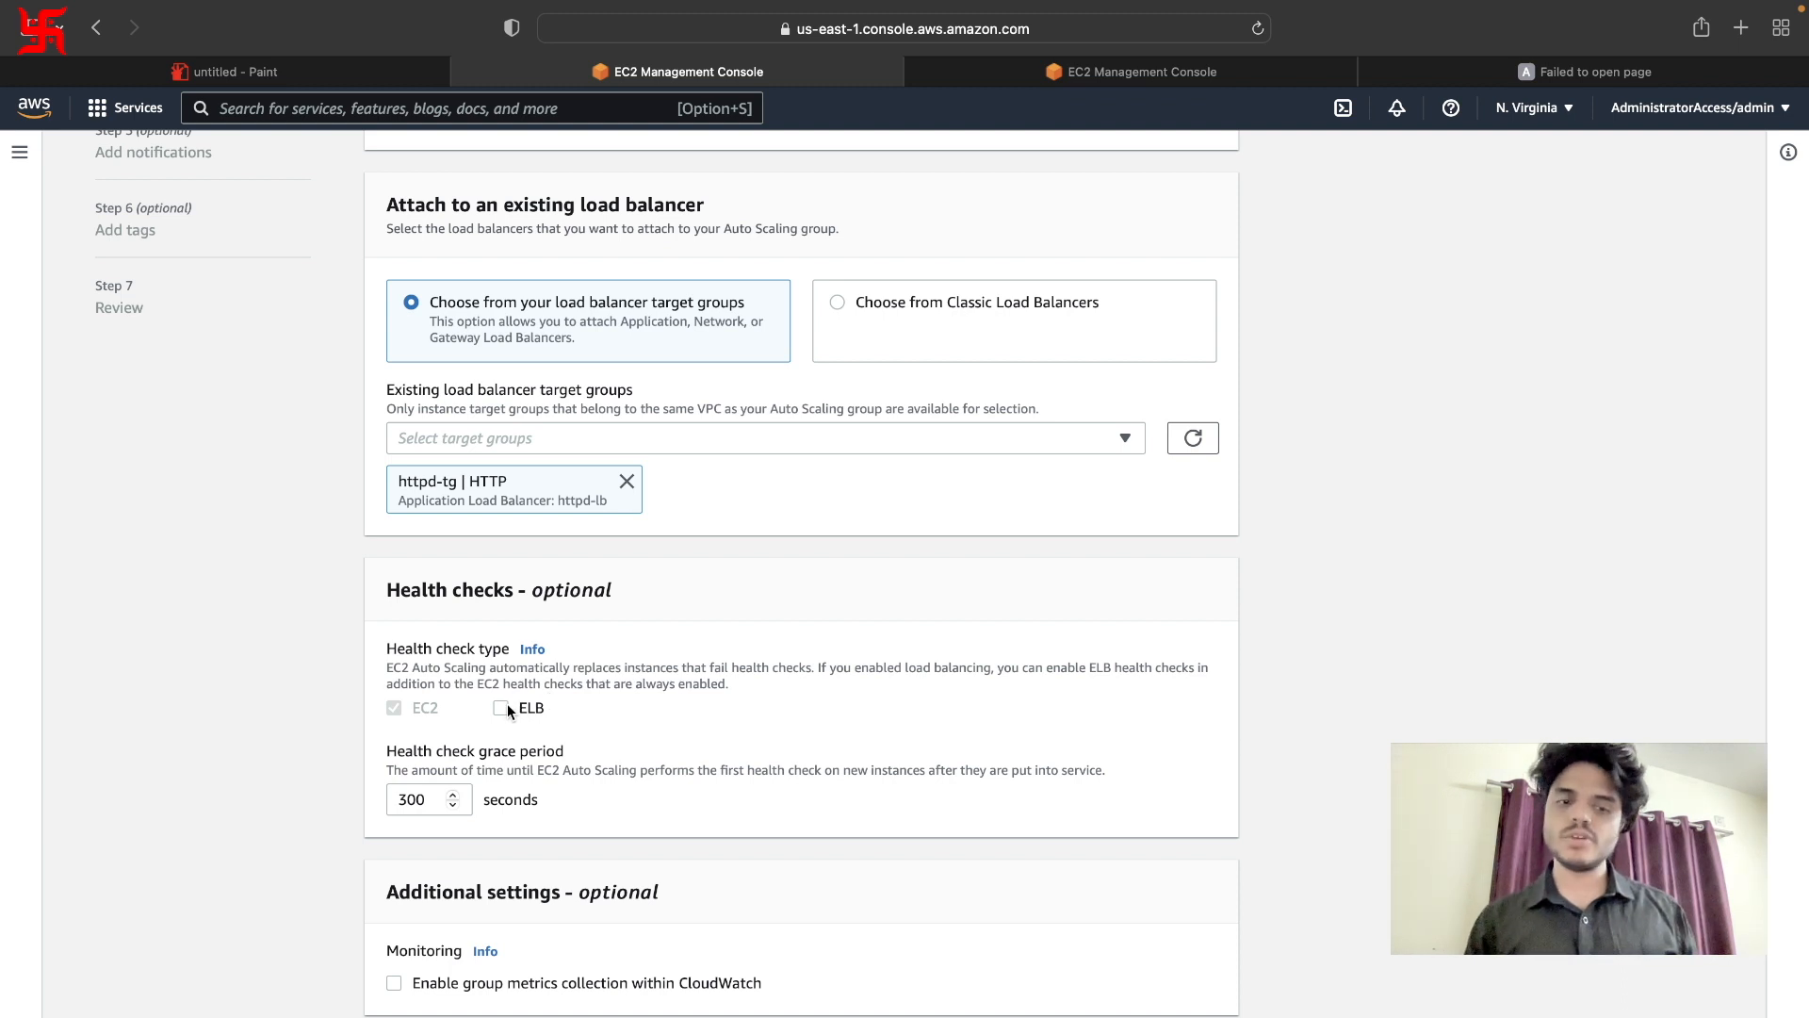
pyautogui.moveTo(429, 799); pyautogui.dragTo(337, 804)
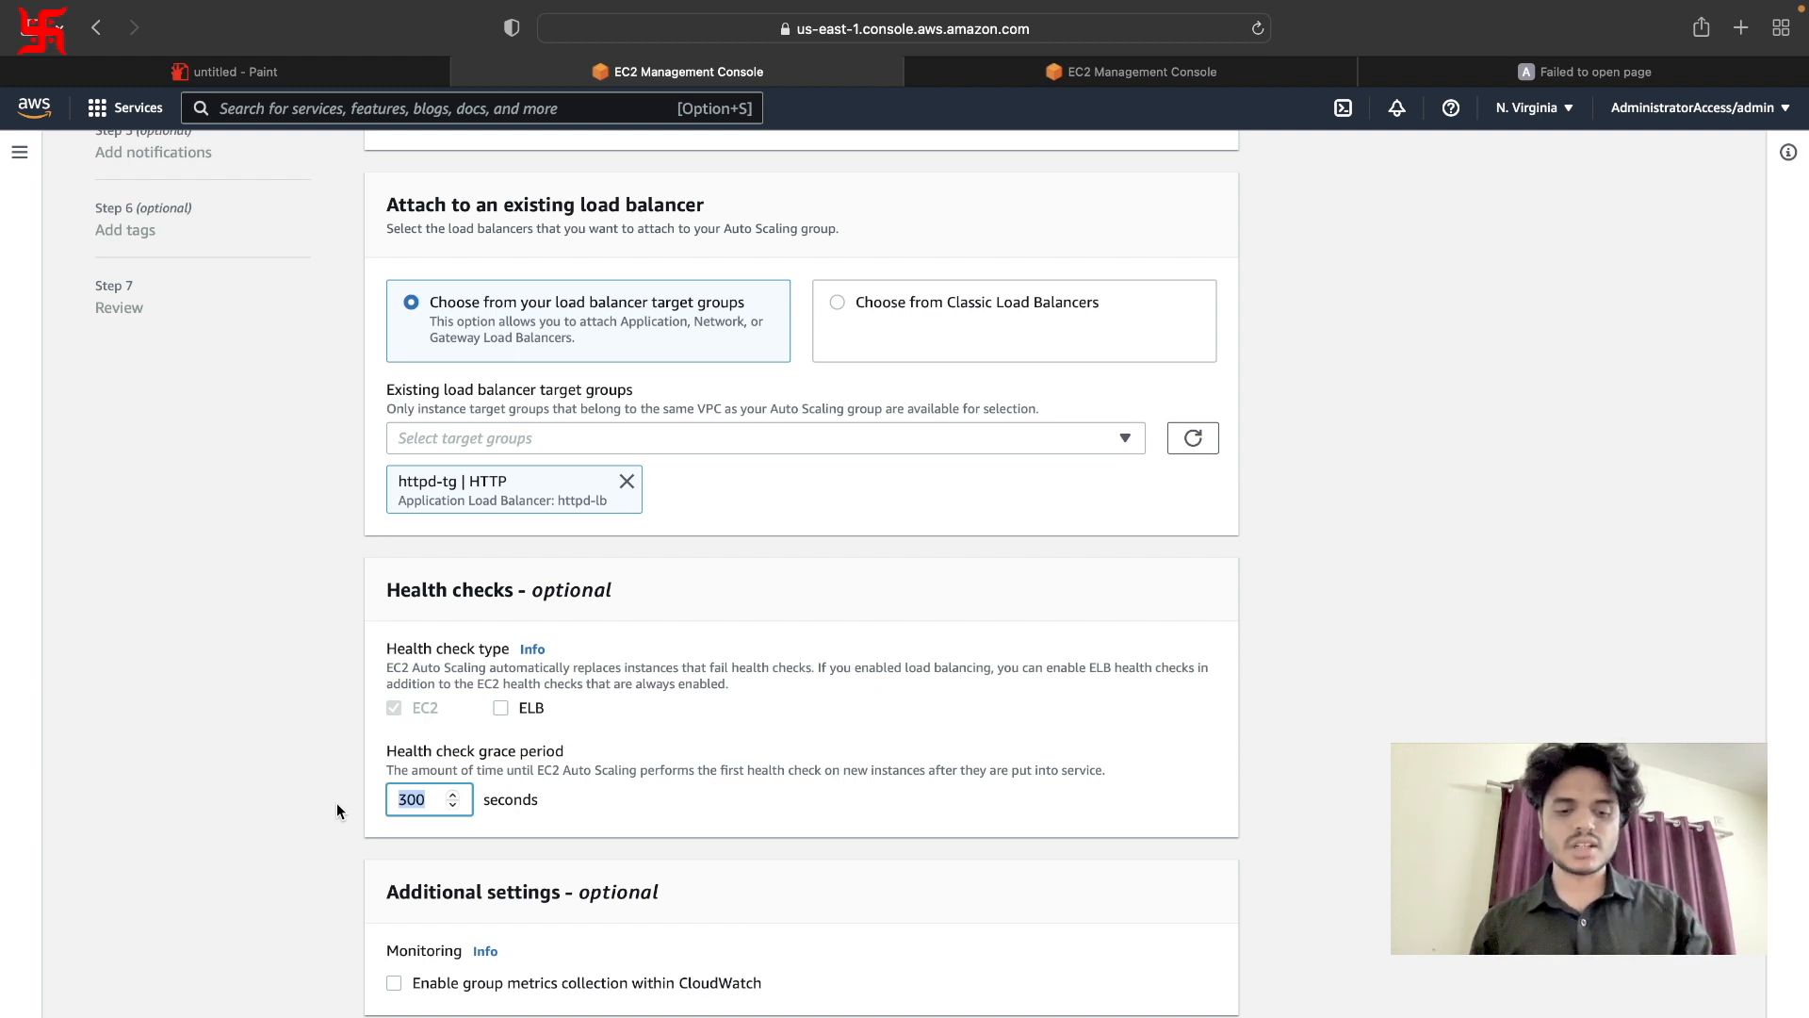
pyautogui.write('10')
pyautogui.click(646, 784)
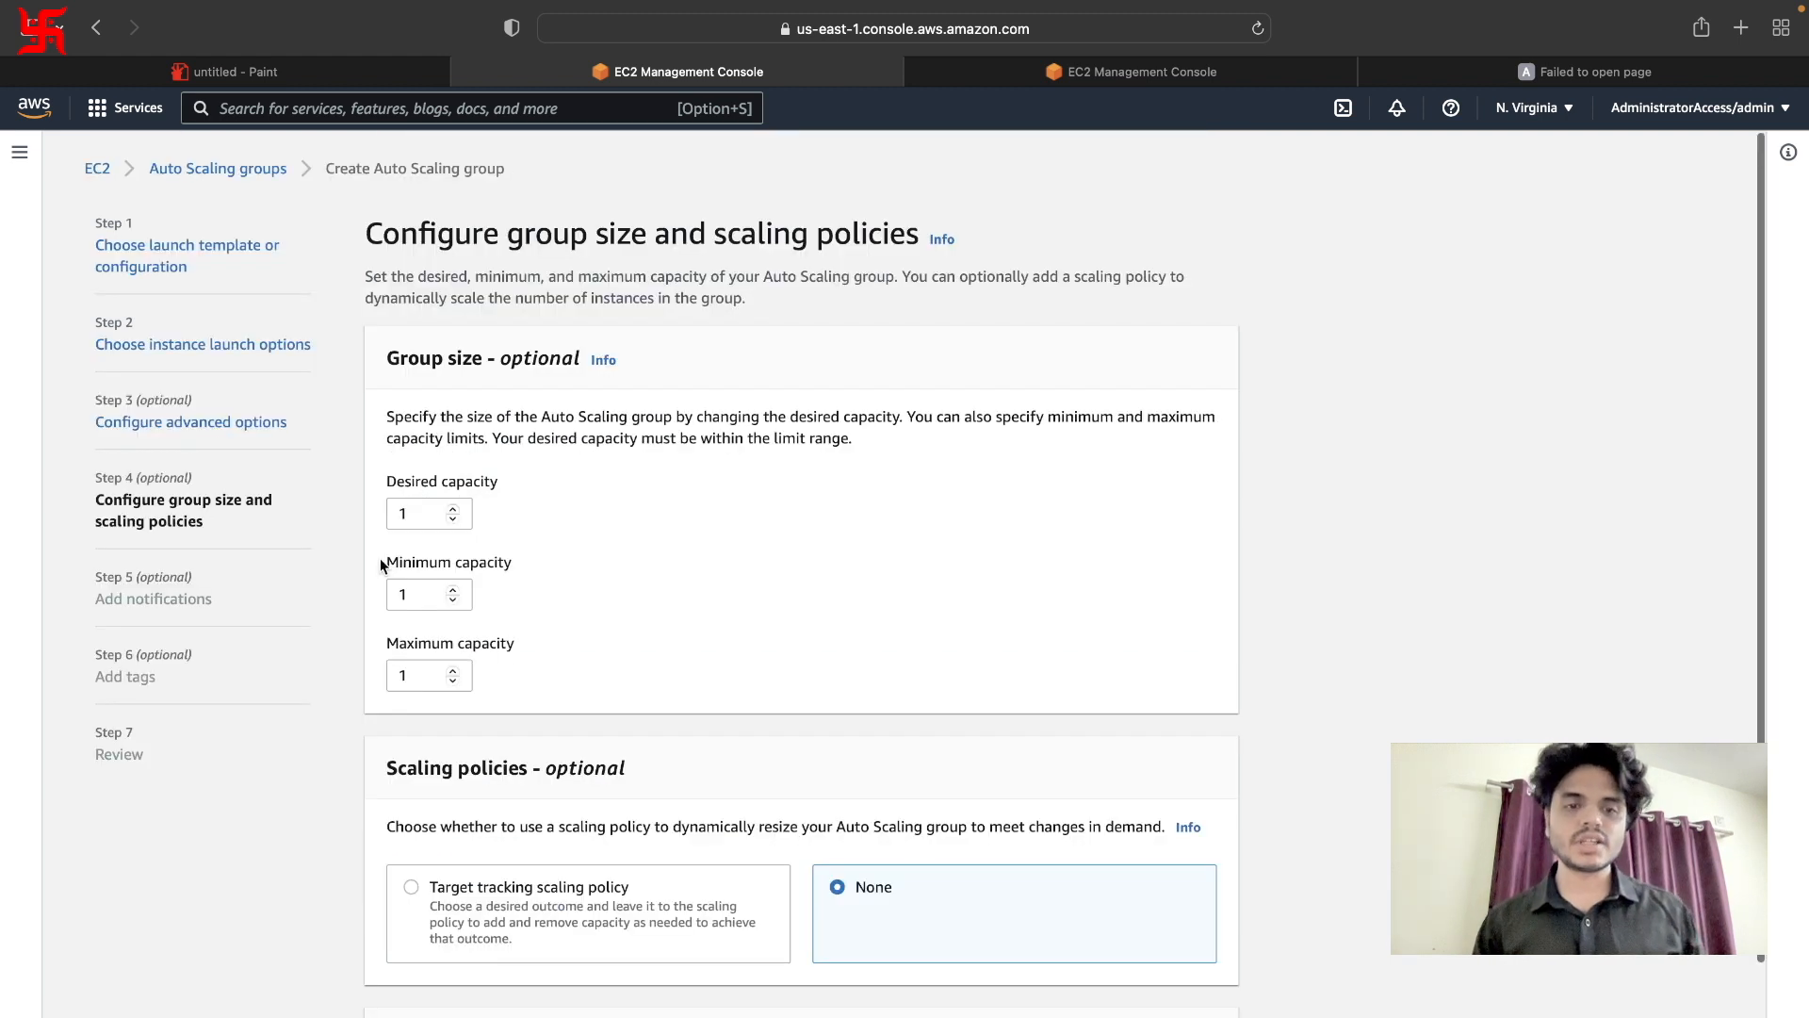
# Set the group size to a desired capacity of 2, minimum capacity of 2 and maximum capacity of 5.
pyautogui.doubleClick(412, 520)
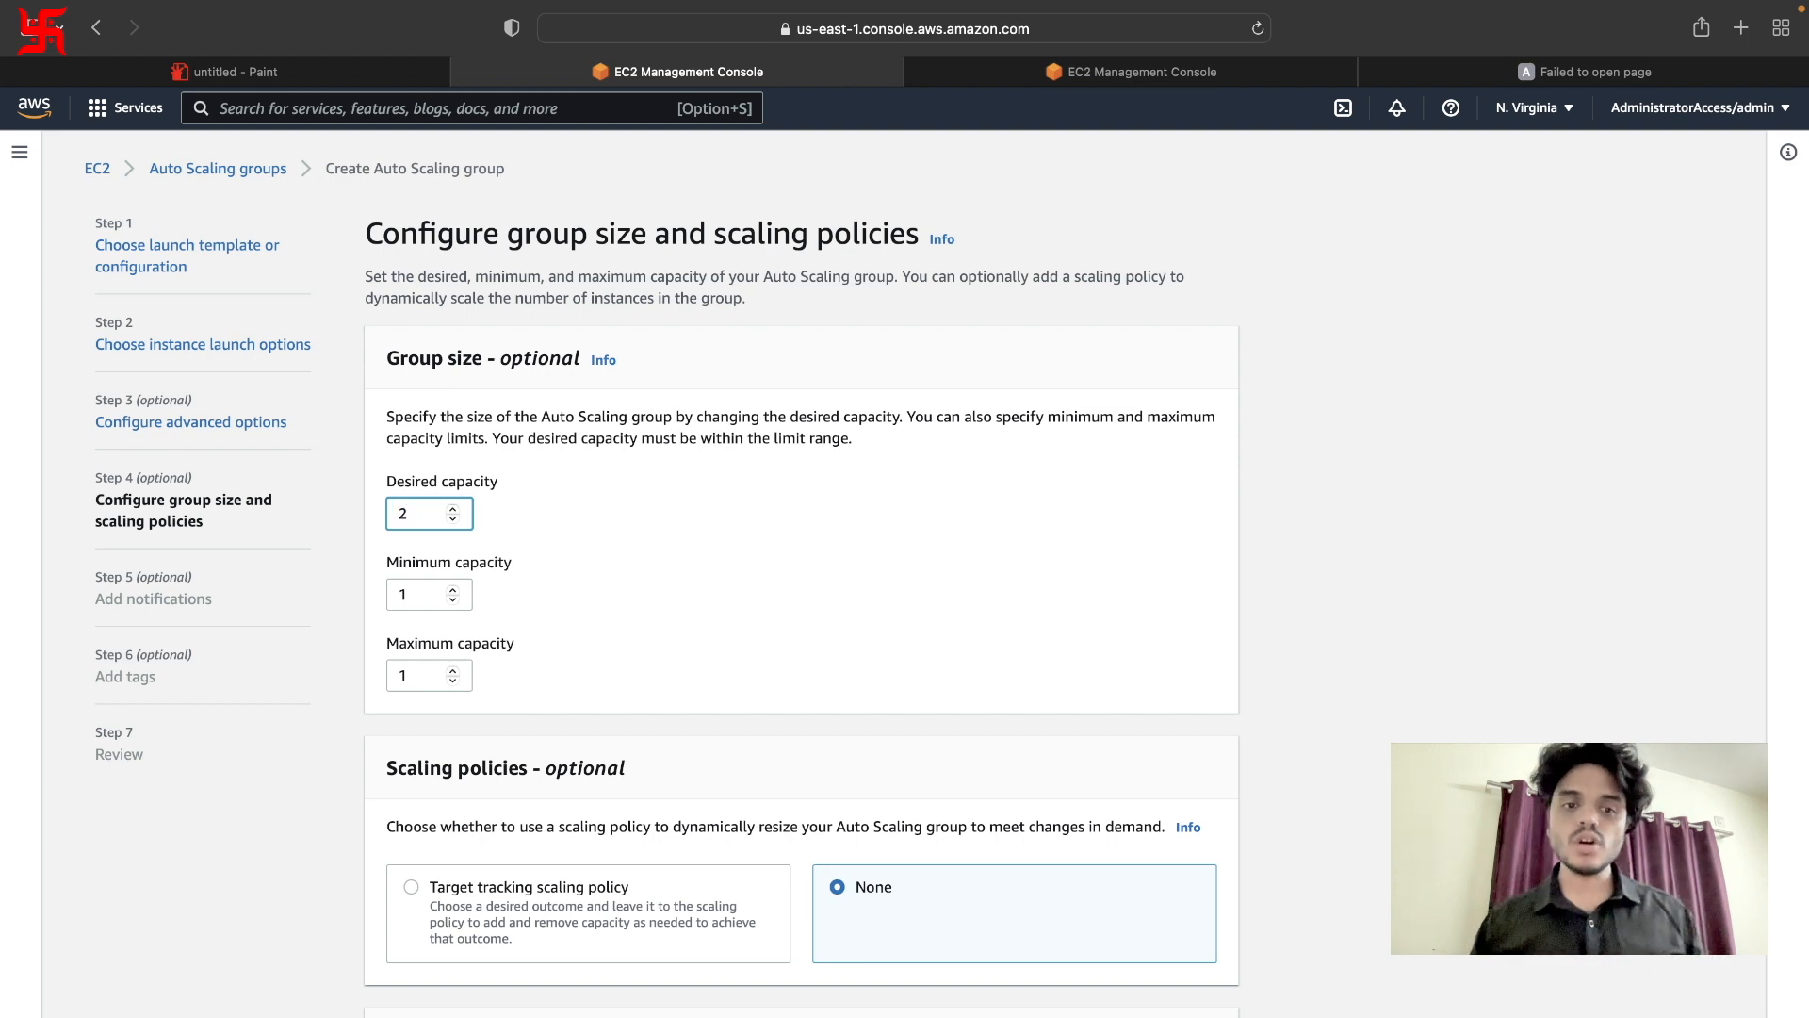
pyautogui.doubleClick(405, 596)
pyautogui.write('2')
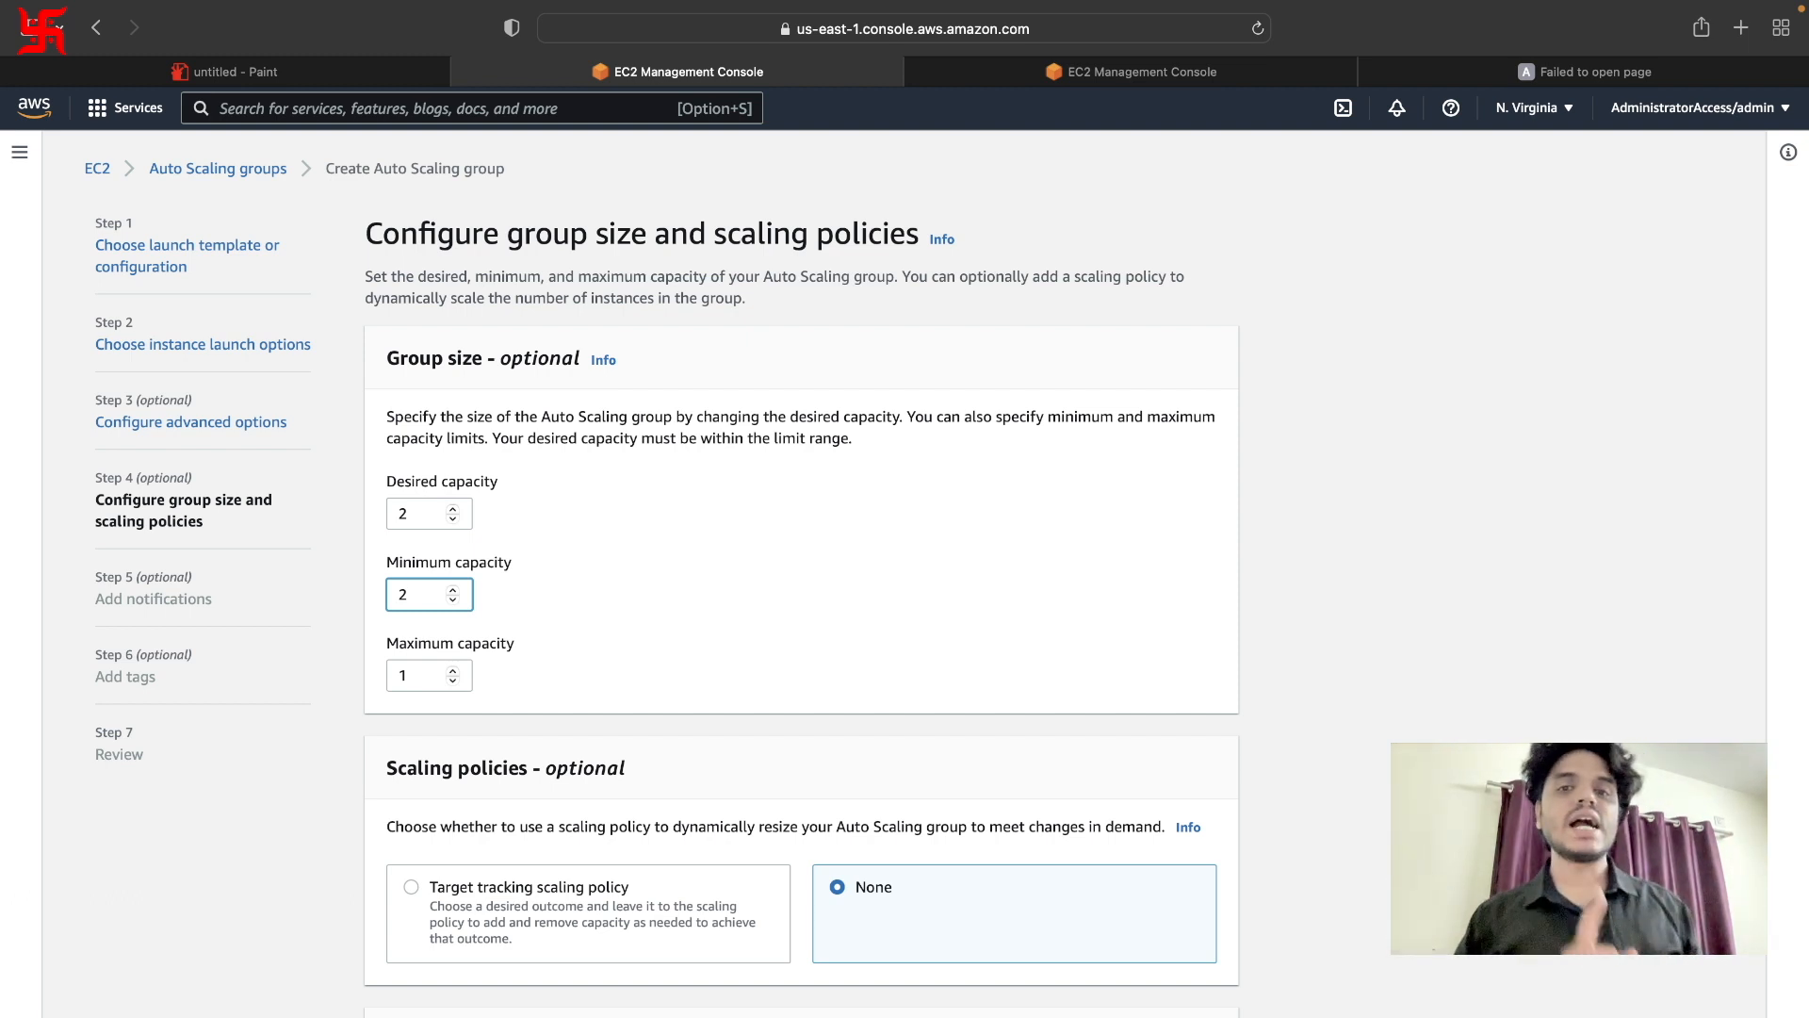
pyautogui.doubleClick(439, 676)
pyautogui.write('5')
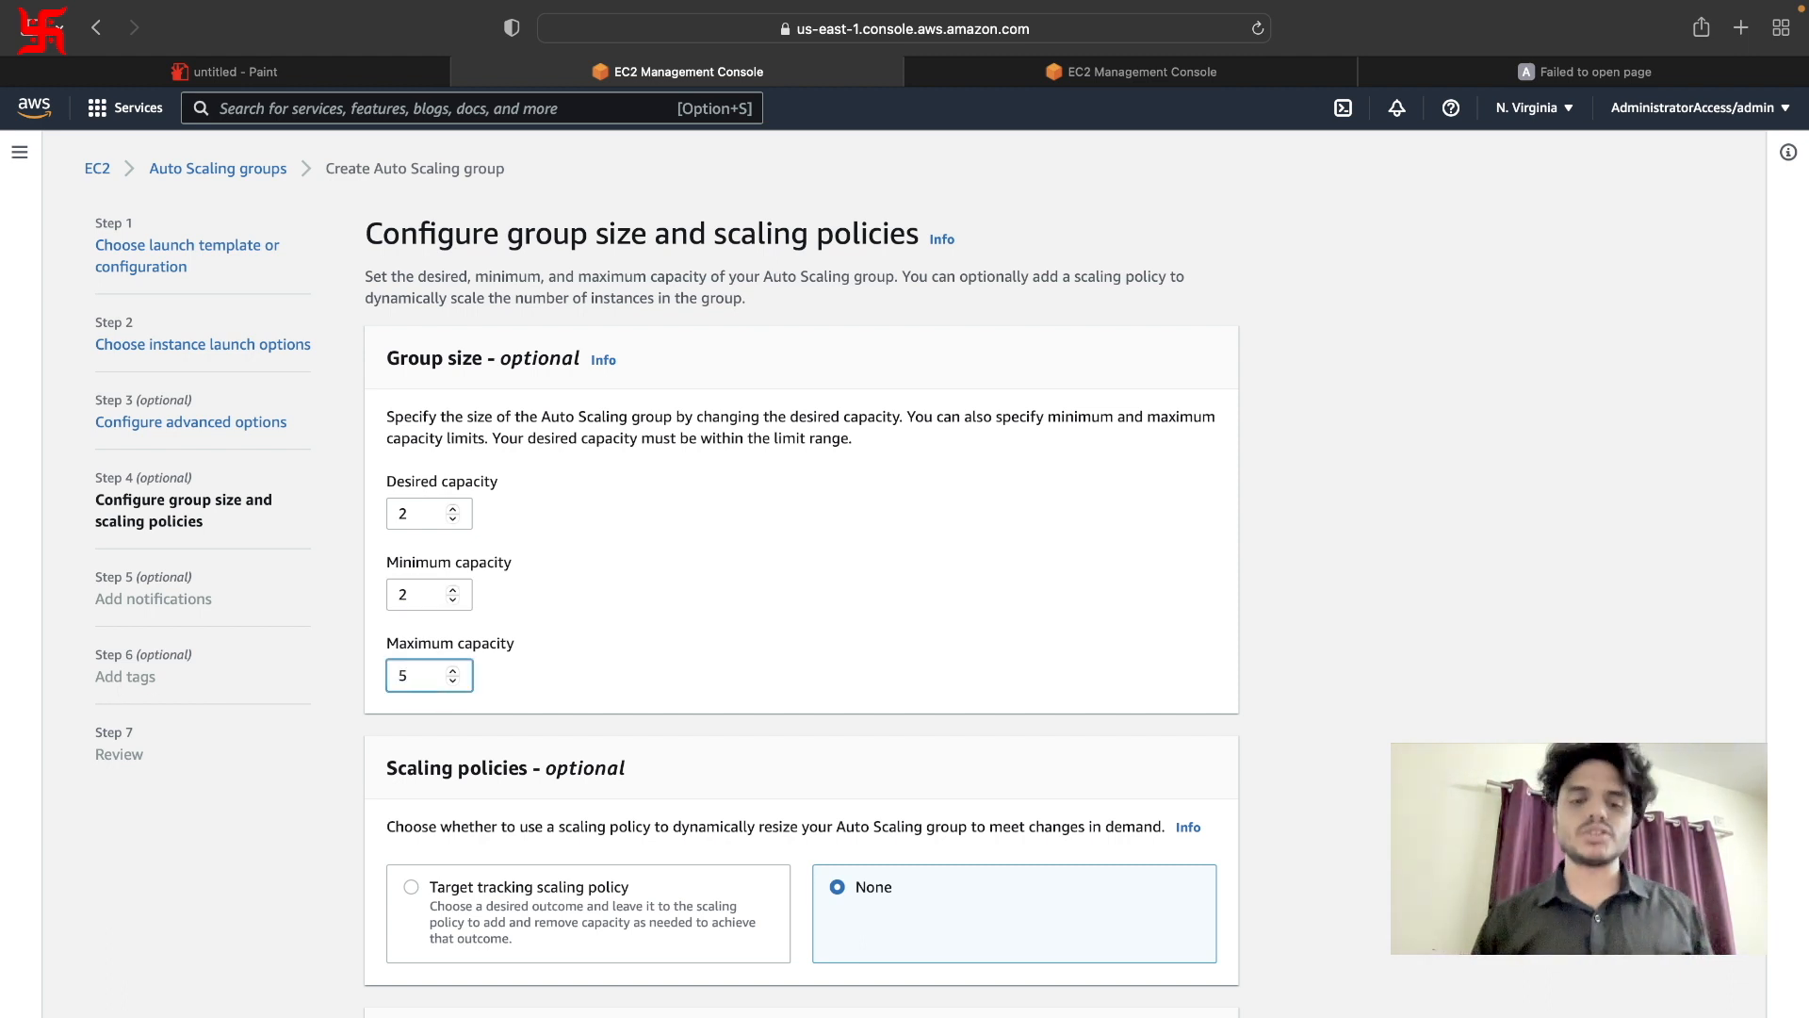
# Examine the target tracking scaling policy settings and return the scaling policy choice to None.
pyautogui.scroll(-3, 606, 818)
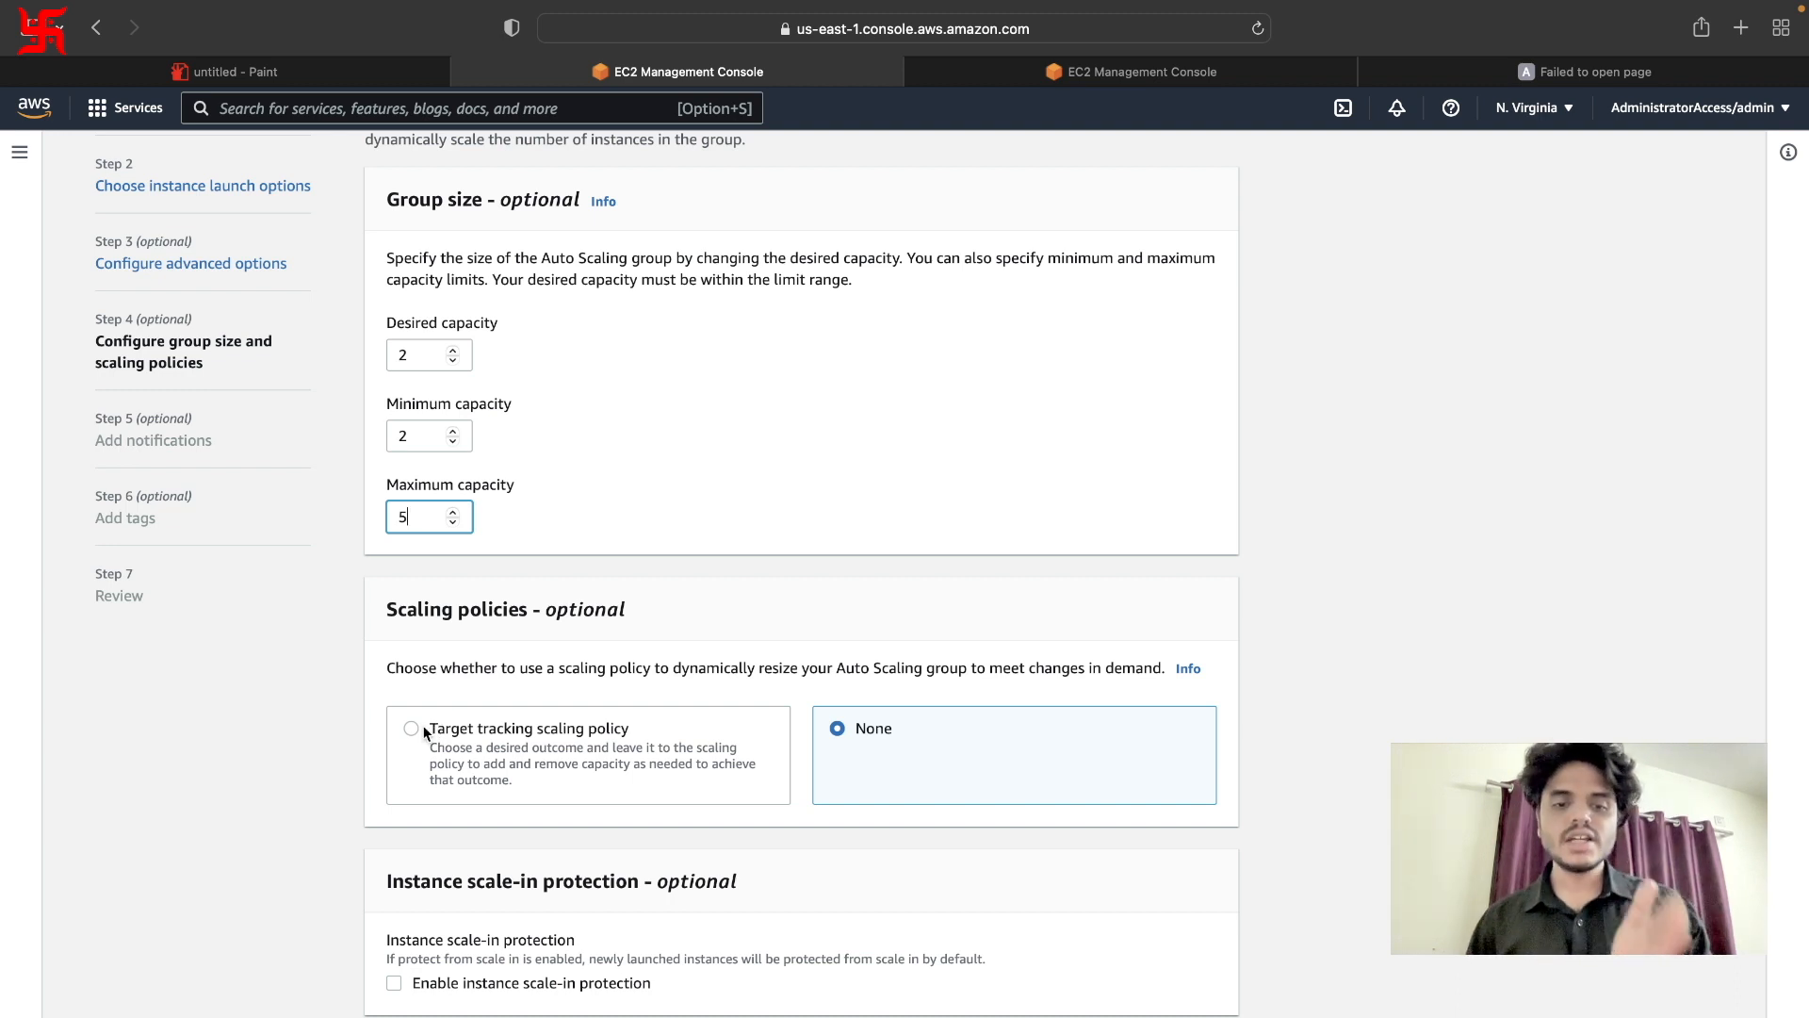
pyautogui.click(426, 730)
pyautogui.scroll(-3, 425, 731)
pyautogui.scroll(-5, 424, 731)
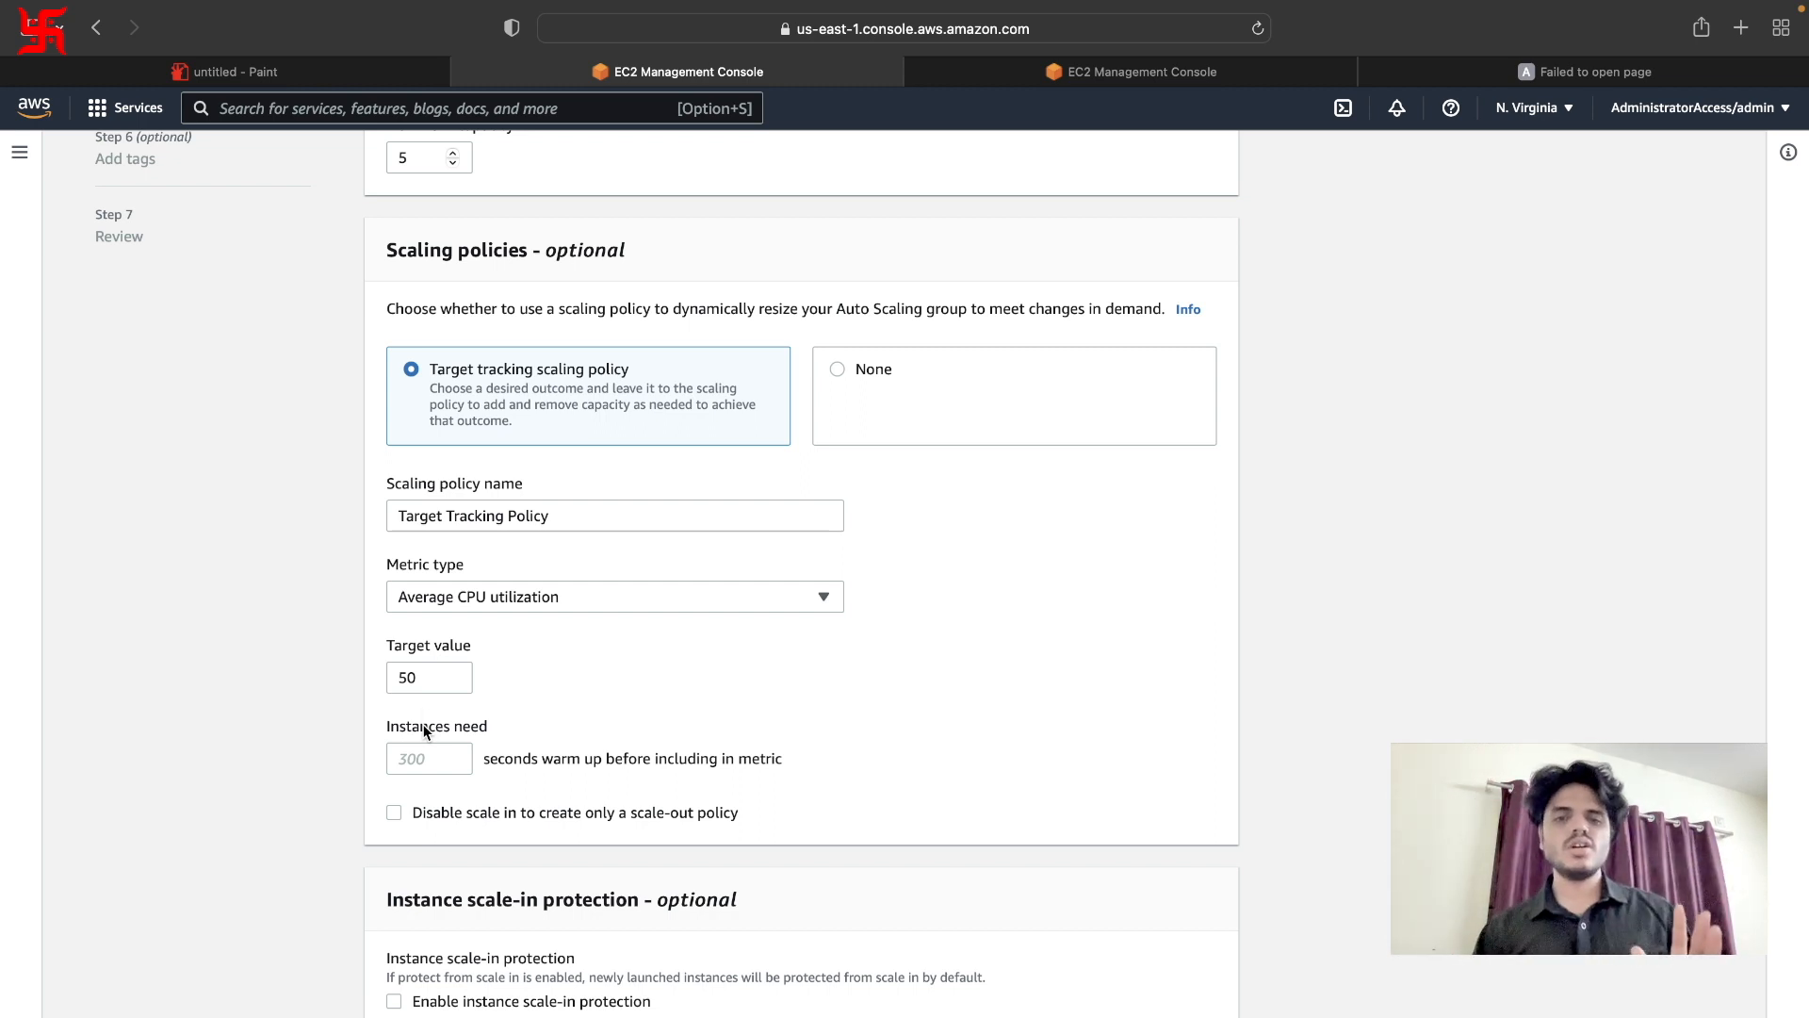
pyautogui.click(834, 367)
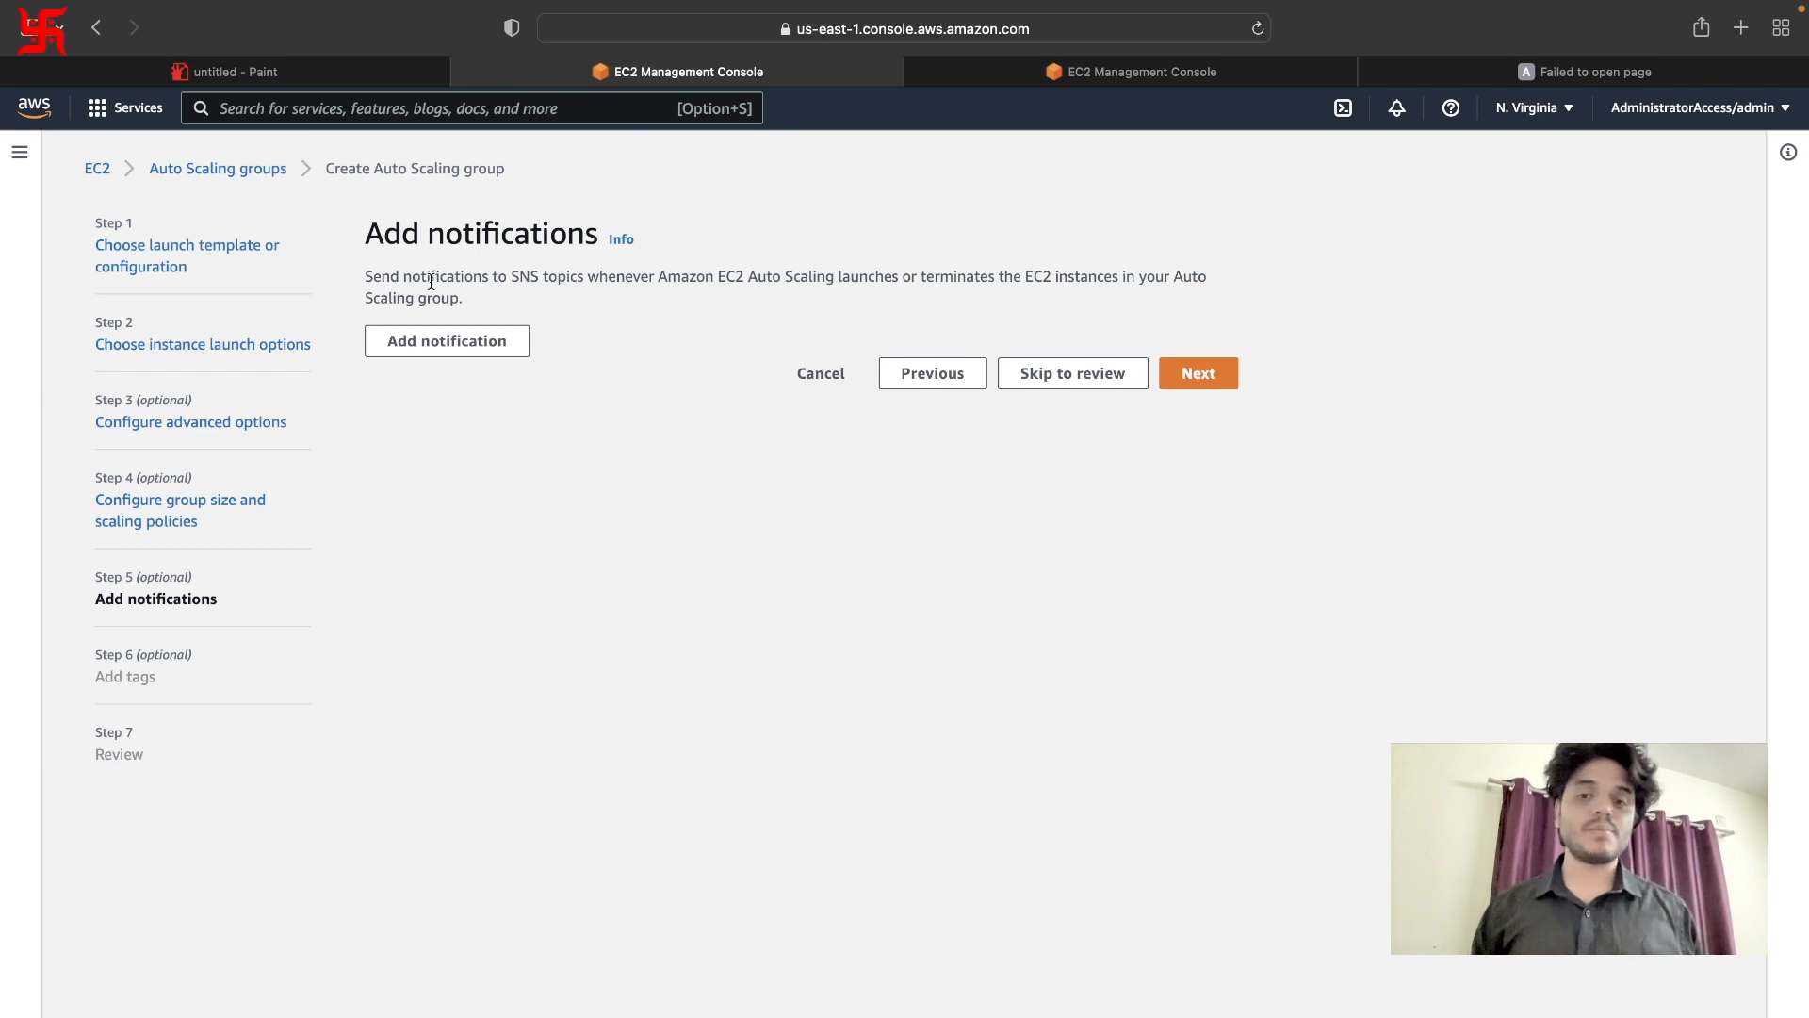
# Skip notifications, add a tag with key Name and value web-server, and continue to the review.
pyautogui.click(1183, 370)
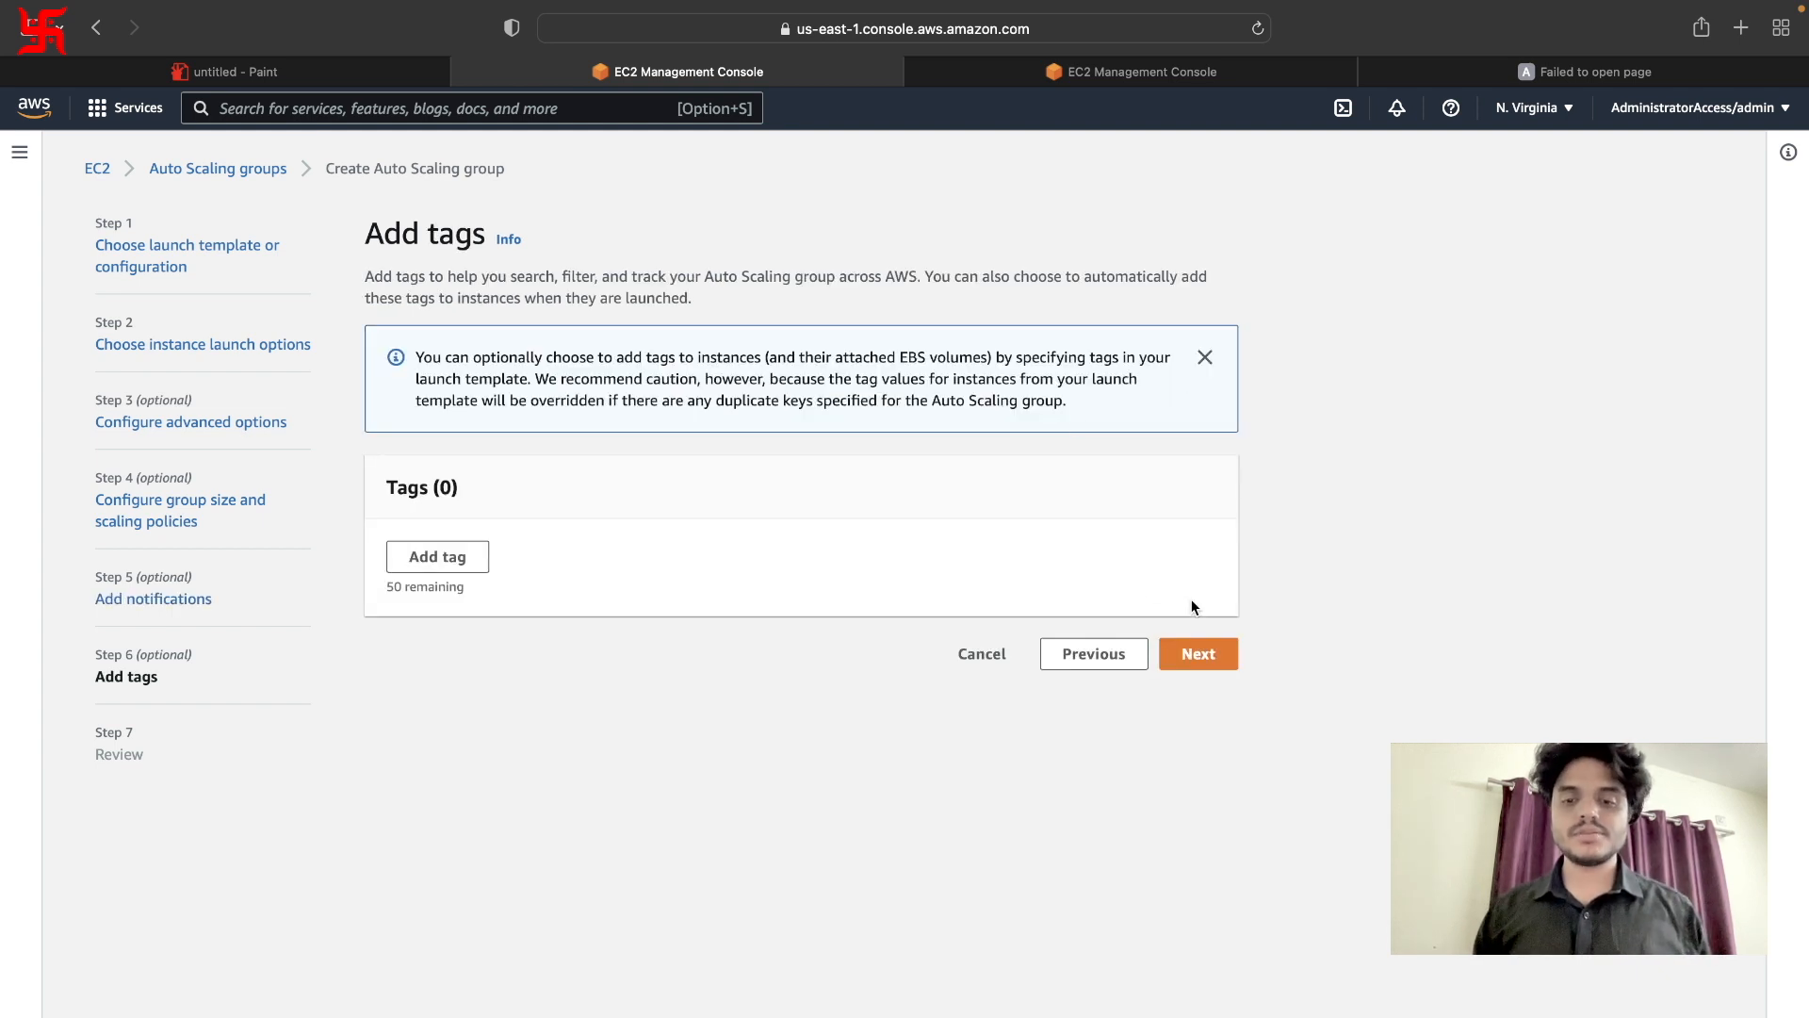
pyautogui.click(435, 565)
pyautogui.click(438, 582)
pyautogui.write('Name')
pyautogui.press('Tab')
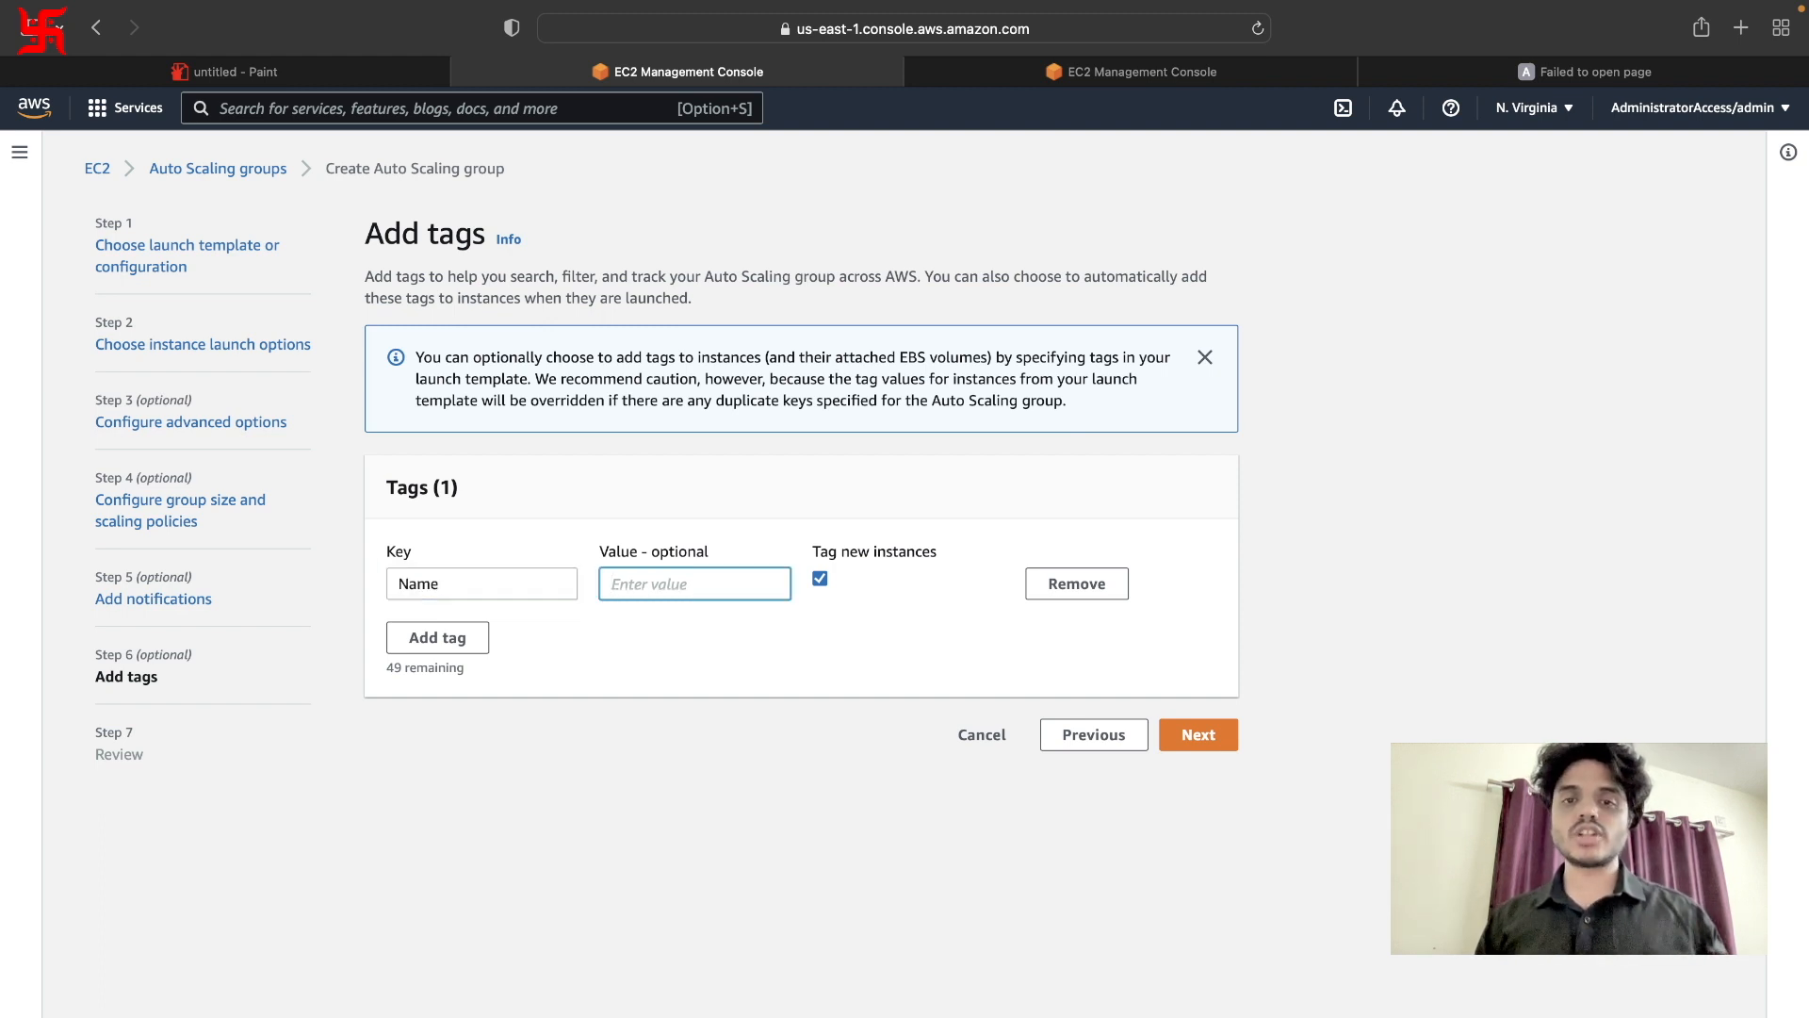
pyautogui.write('web-server')
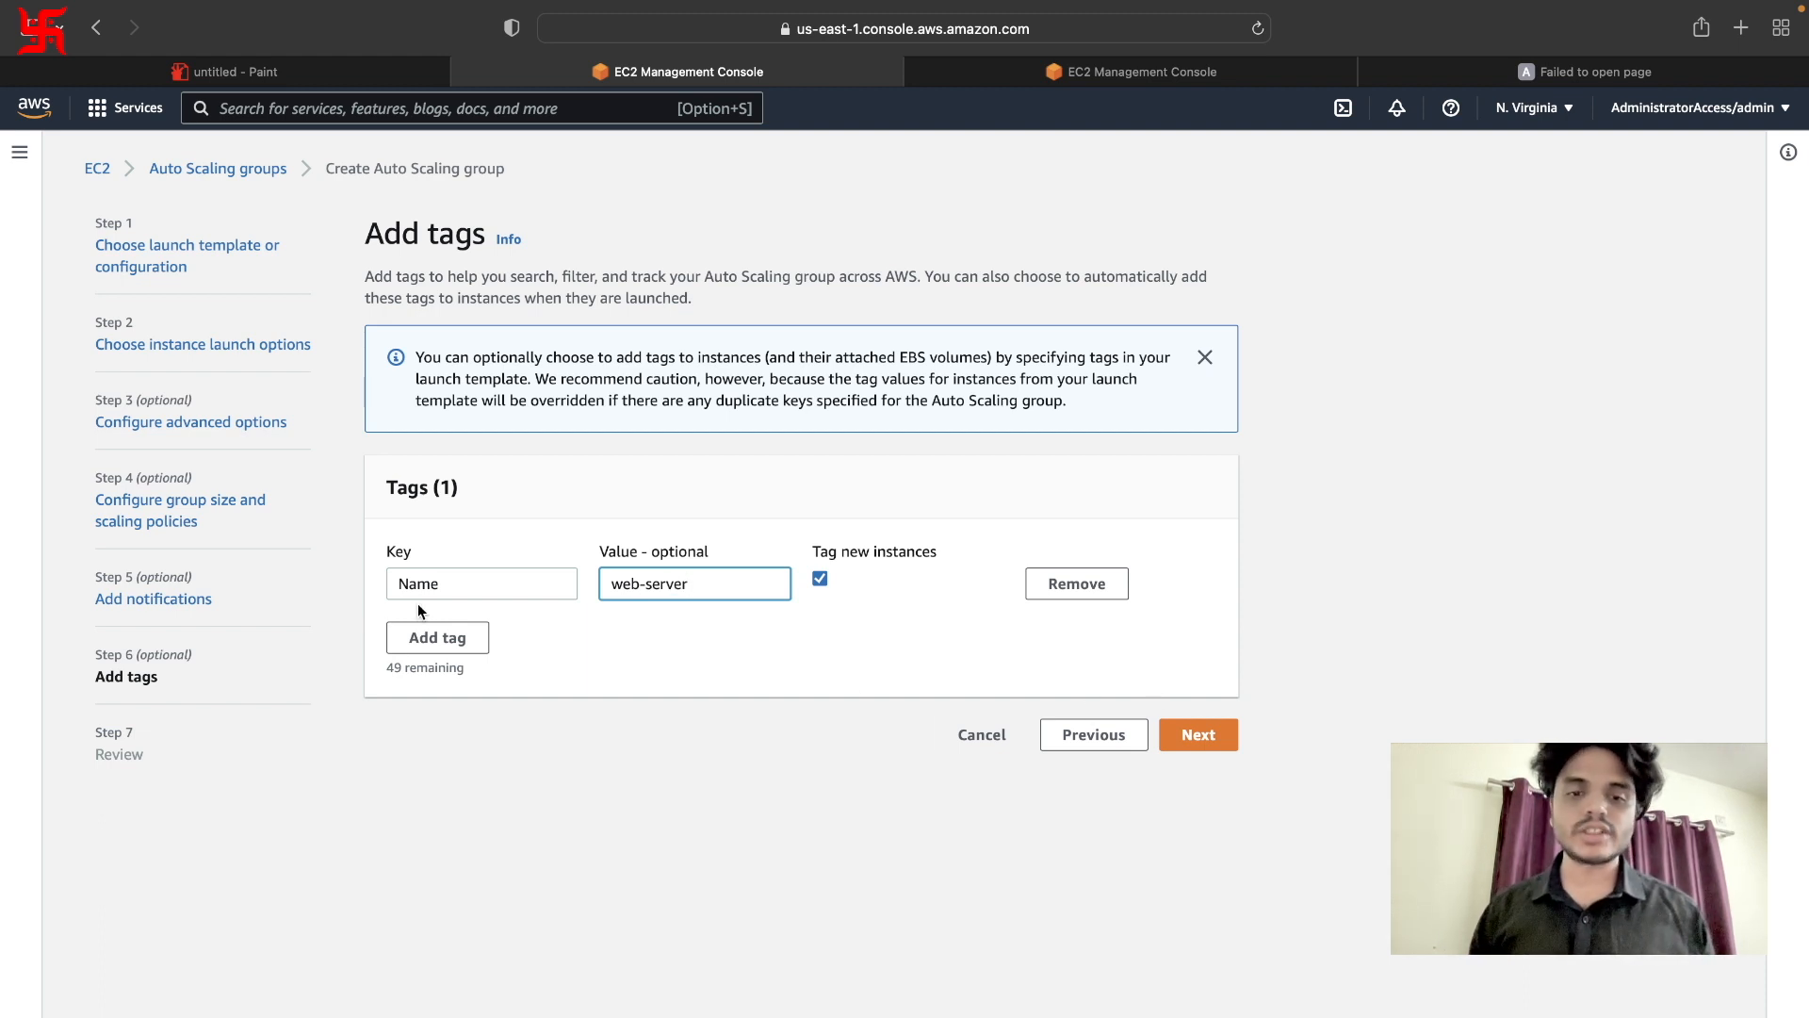
pyautogui.click(1193, 739)
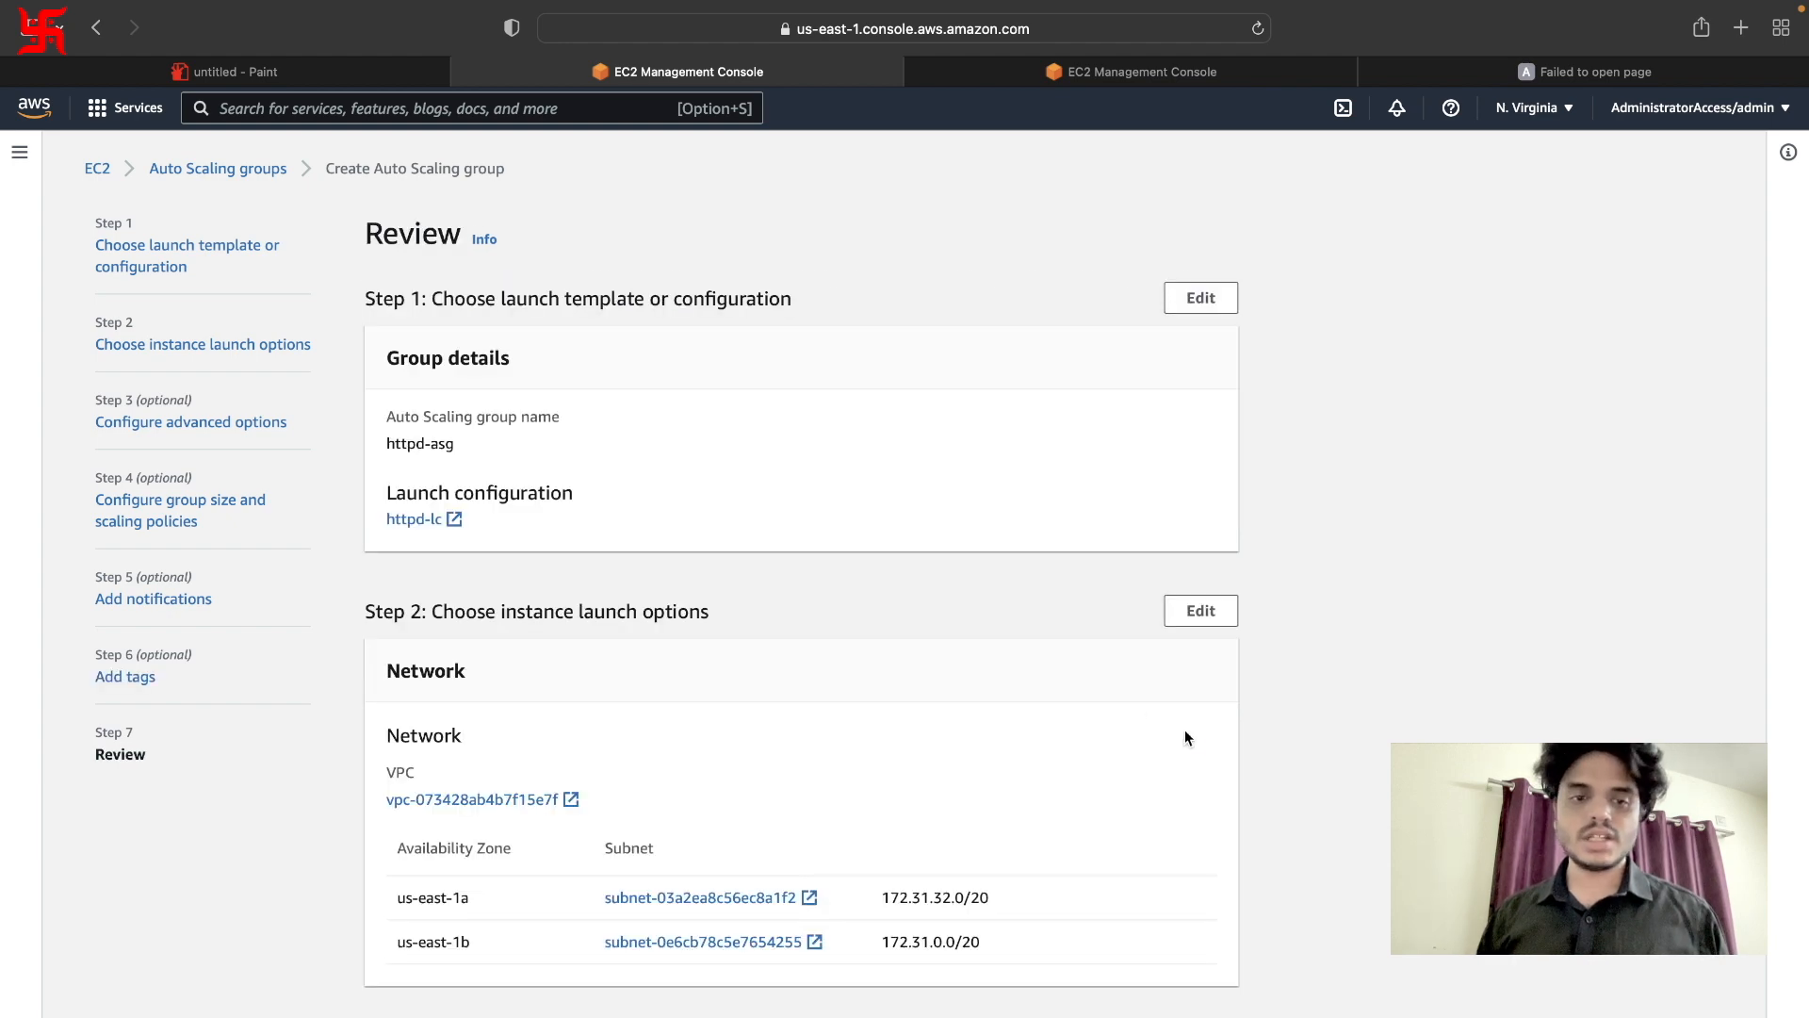
# Review the configured settings and create the httpd-asg Auto Scaling group.
pyautogui.scroll(-5, 794, 647)
pyautogui.scroll(-5, 795, 646)
pyautogui.scroll(15, 795, 646)
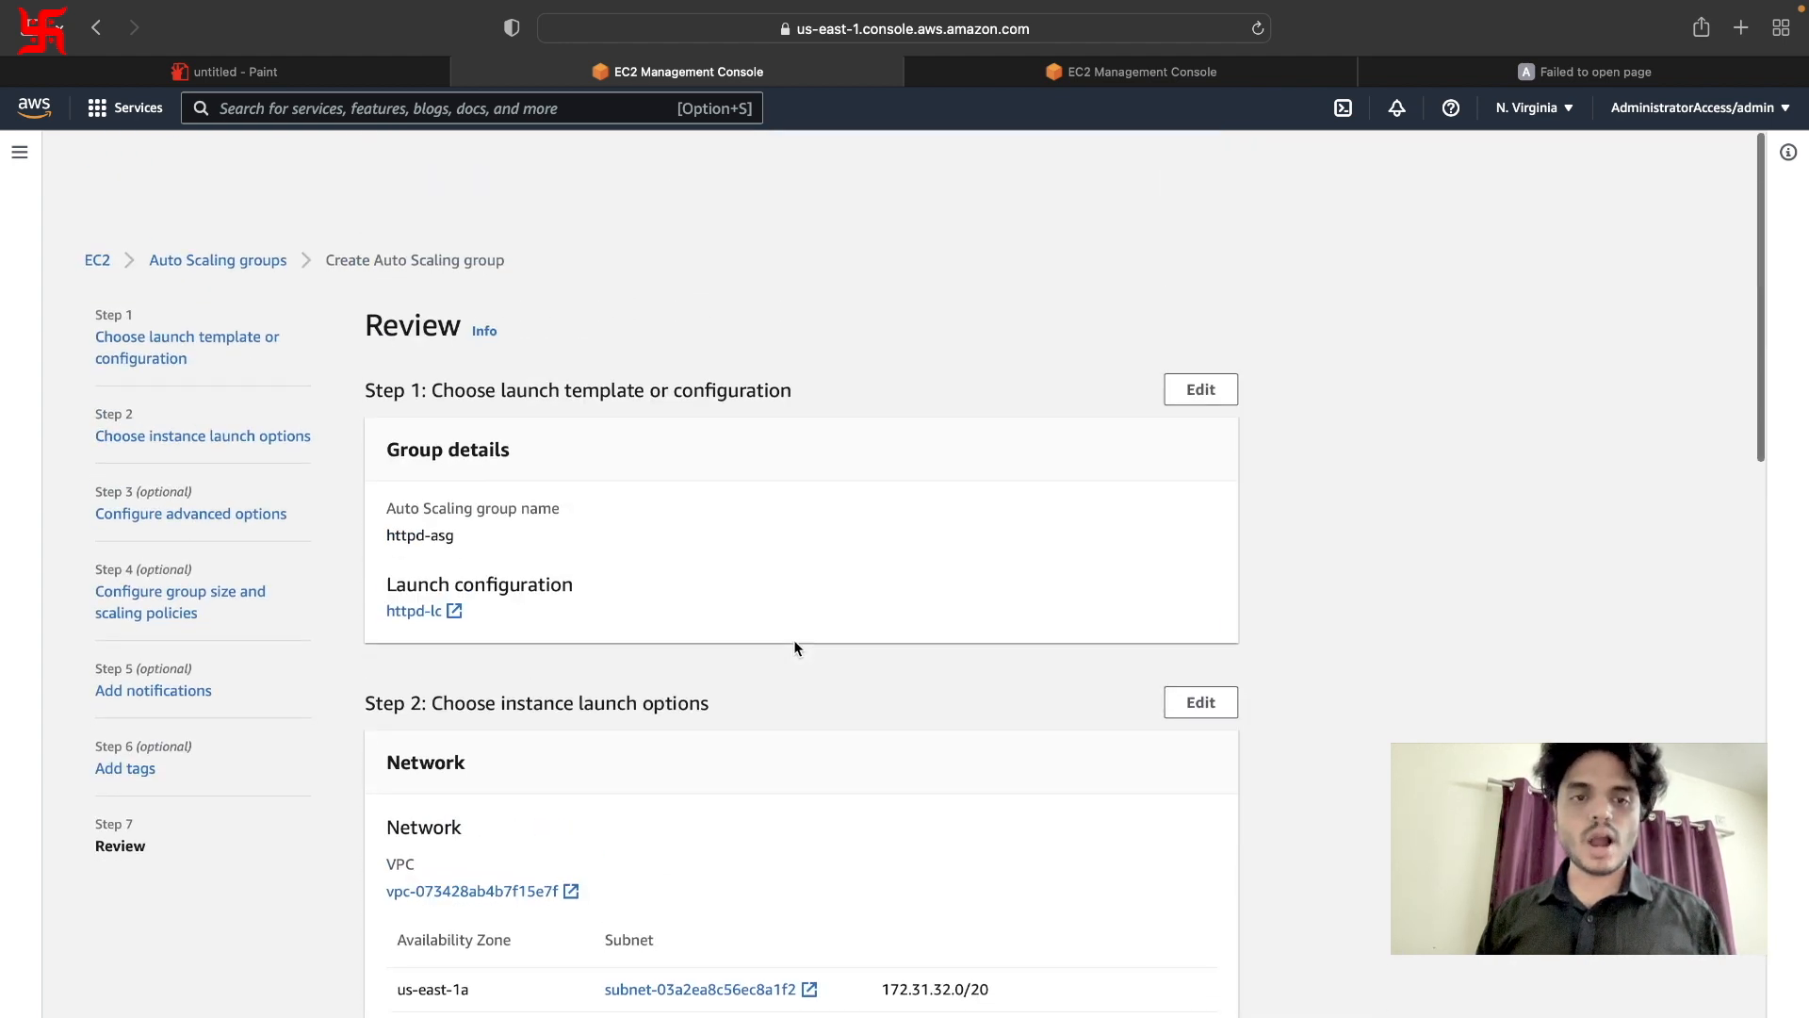
pyautogui.scroll(-15, 795, 647)
pyautogui.scroll(1, 796, 646)
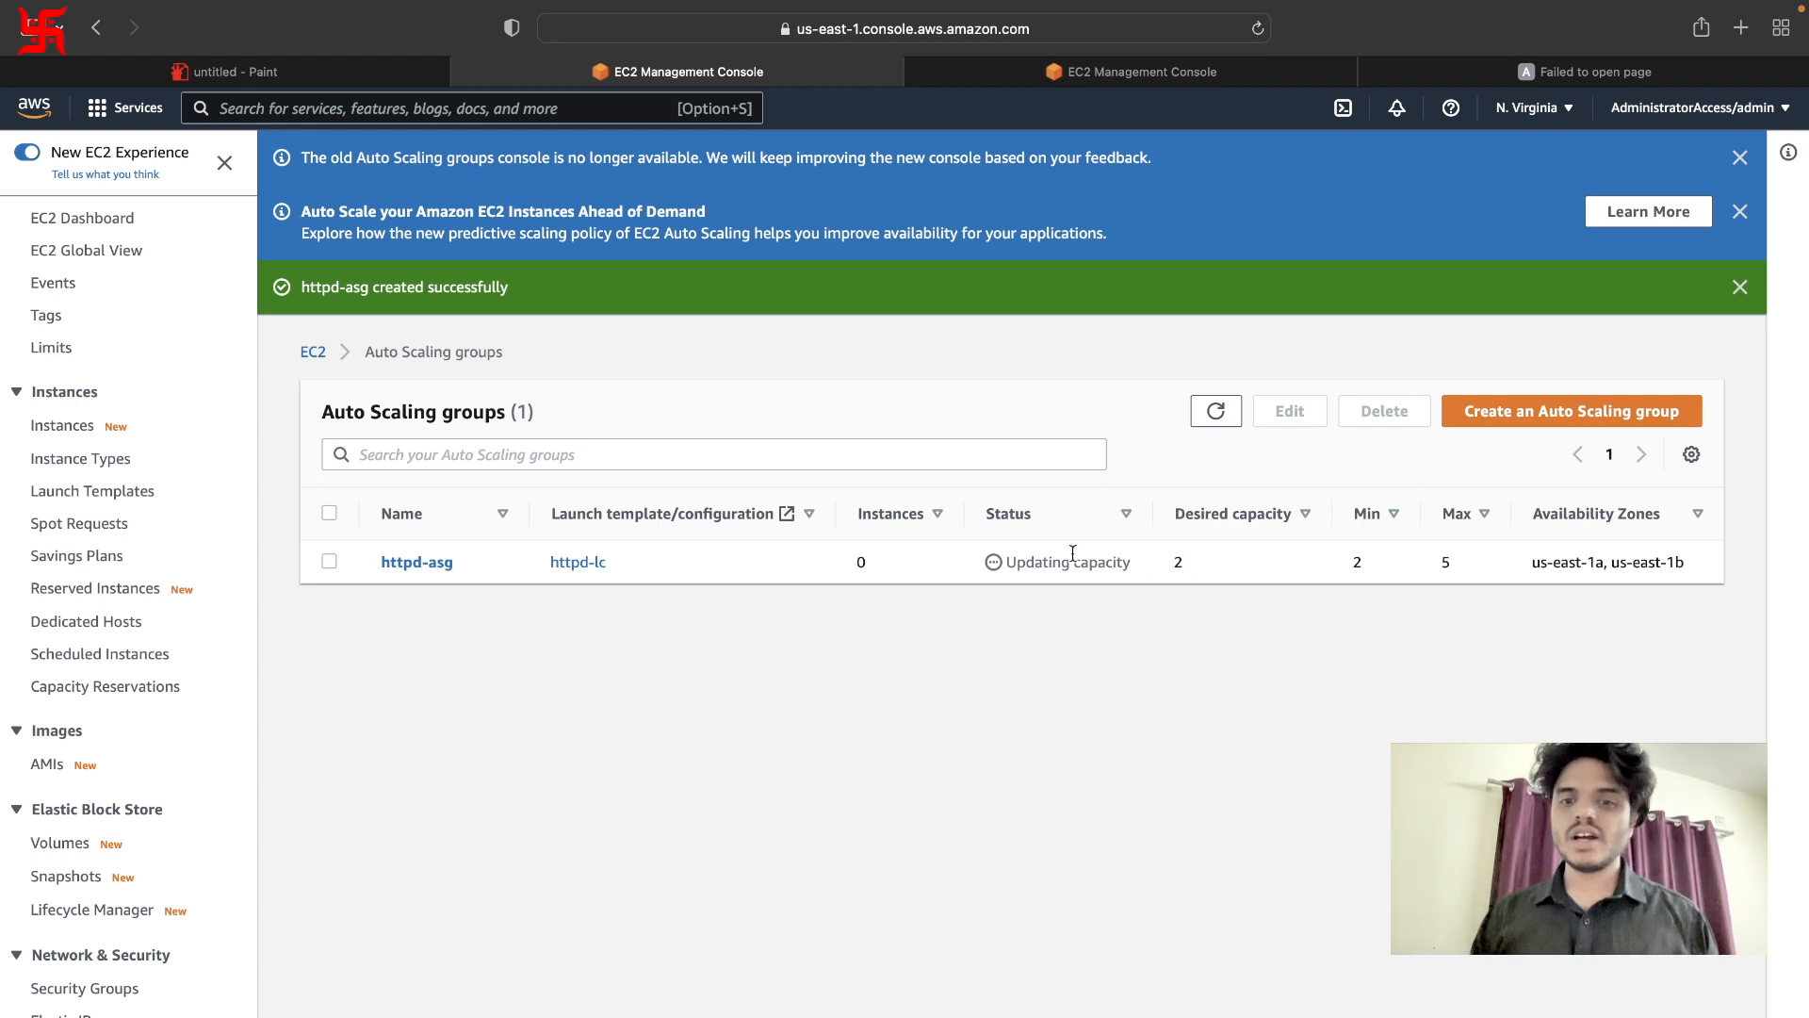
# Refresh the Auto Scaling groups list, open the EC2 instances list and check the details of both web-server instances.
pyautogui.click(1215, 411)
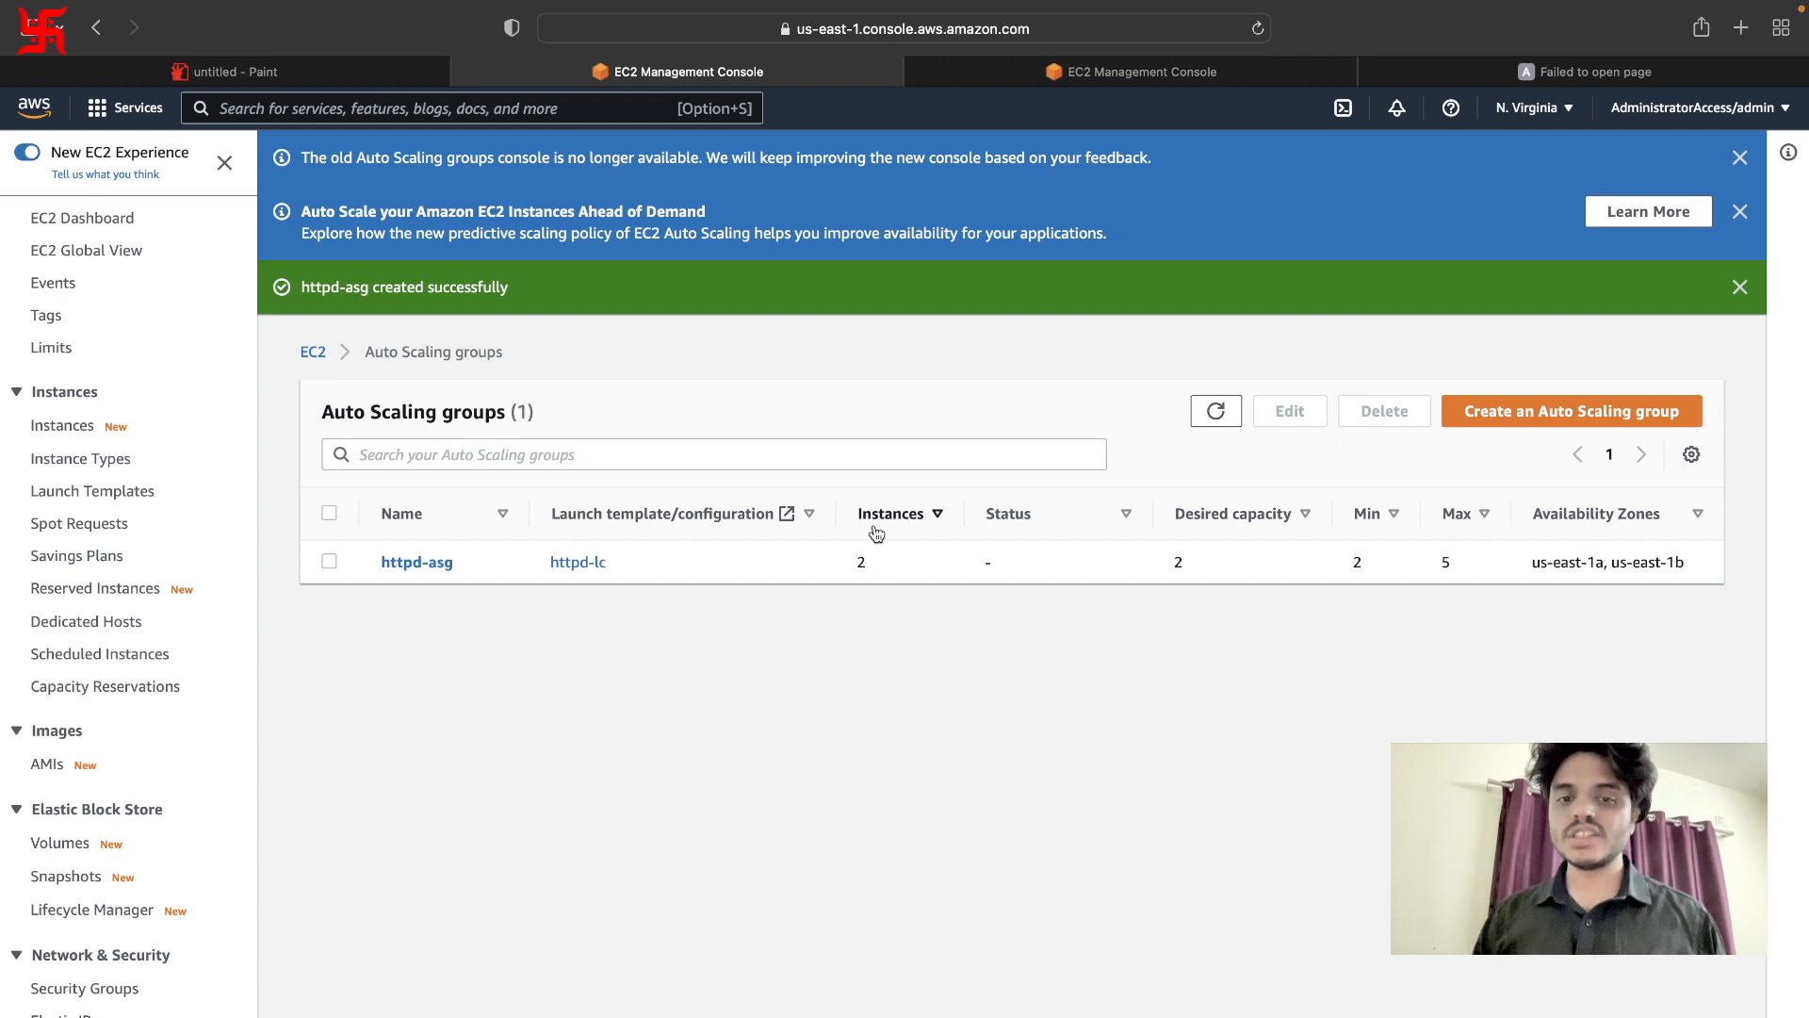
pyautogui.click(52, 431)
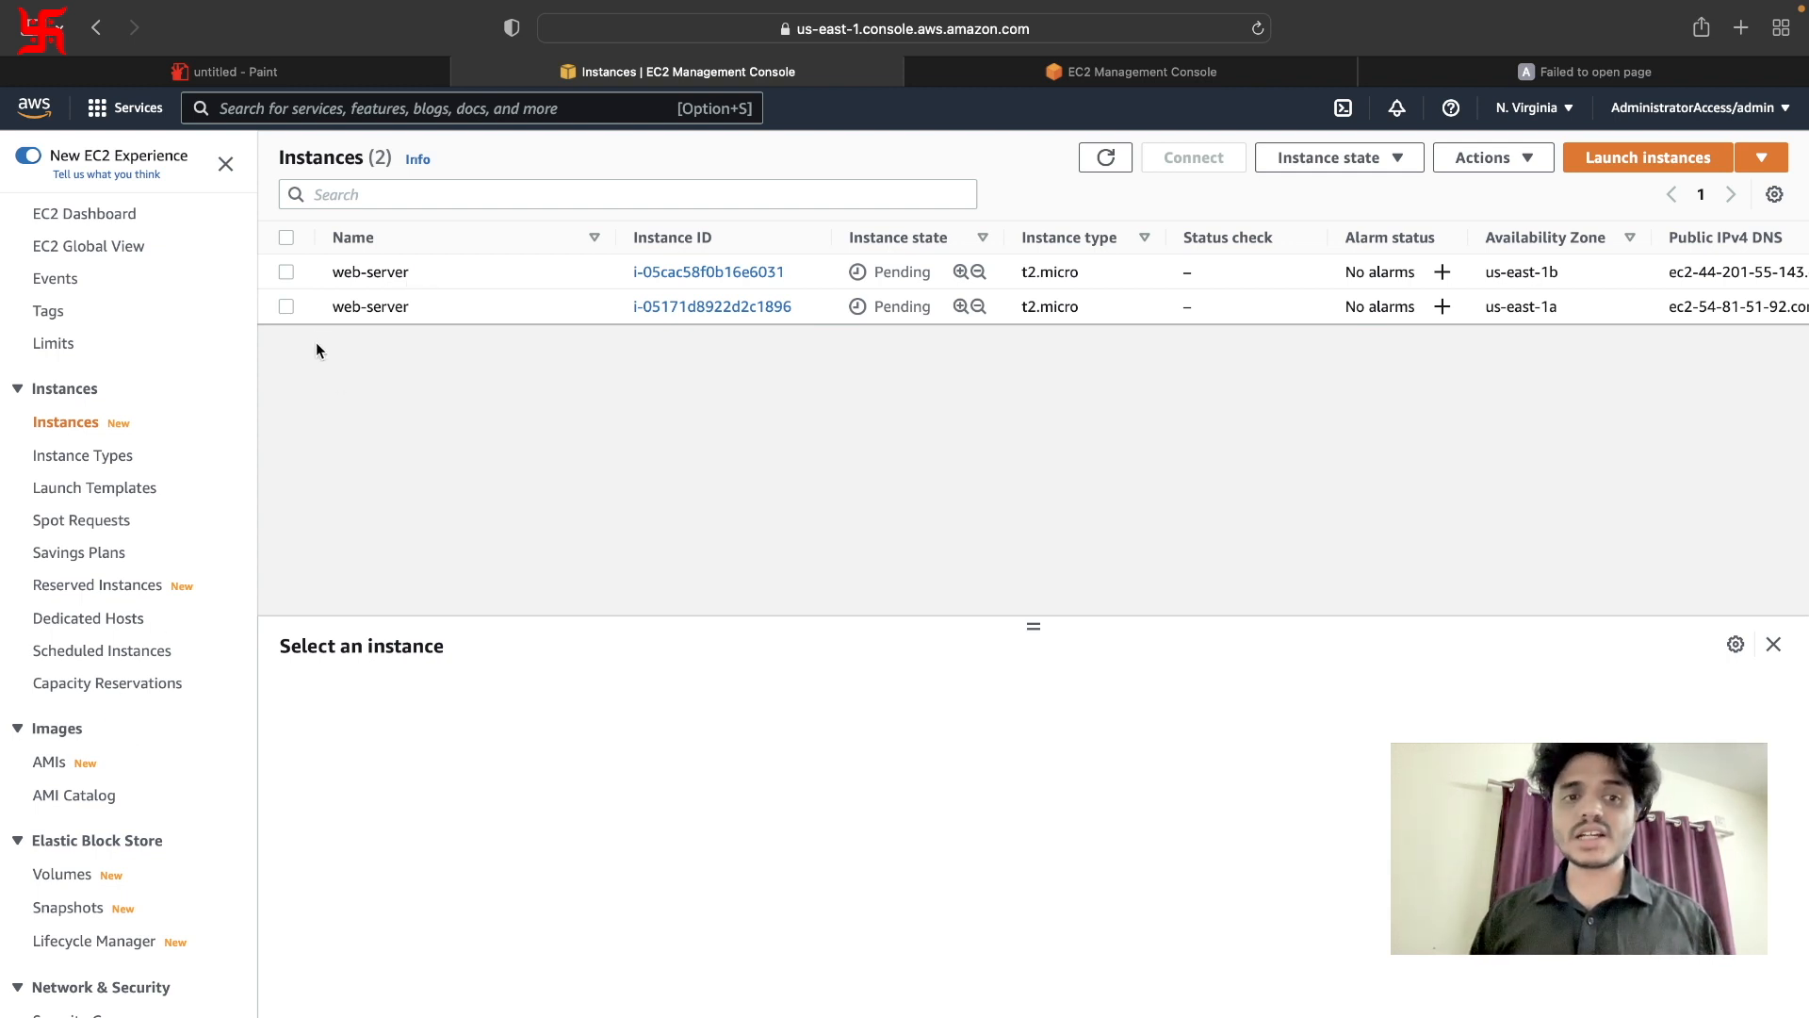
pyautogui.click(317, 270)
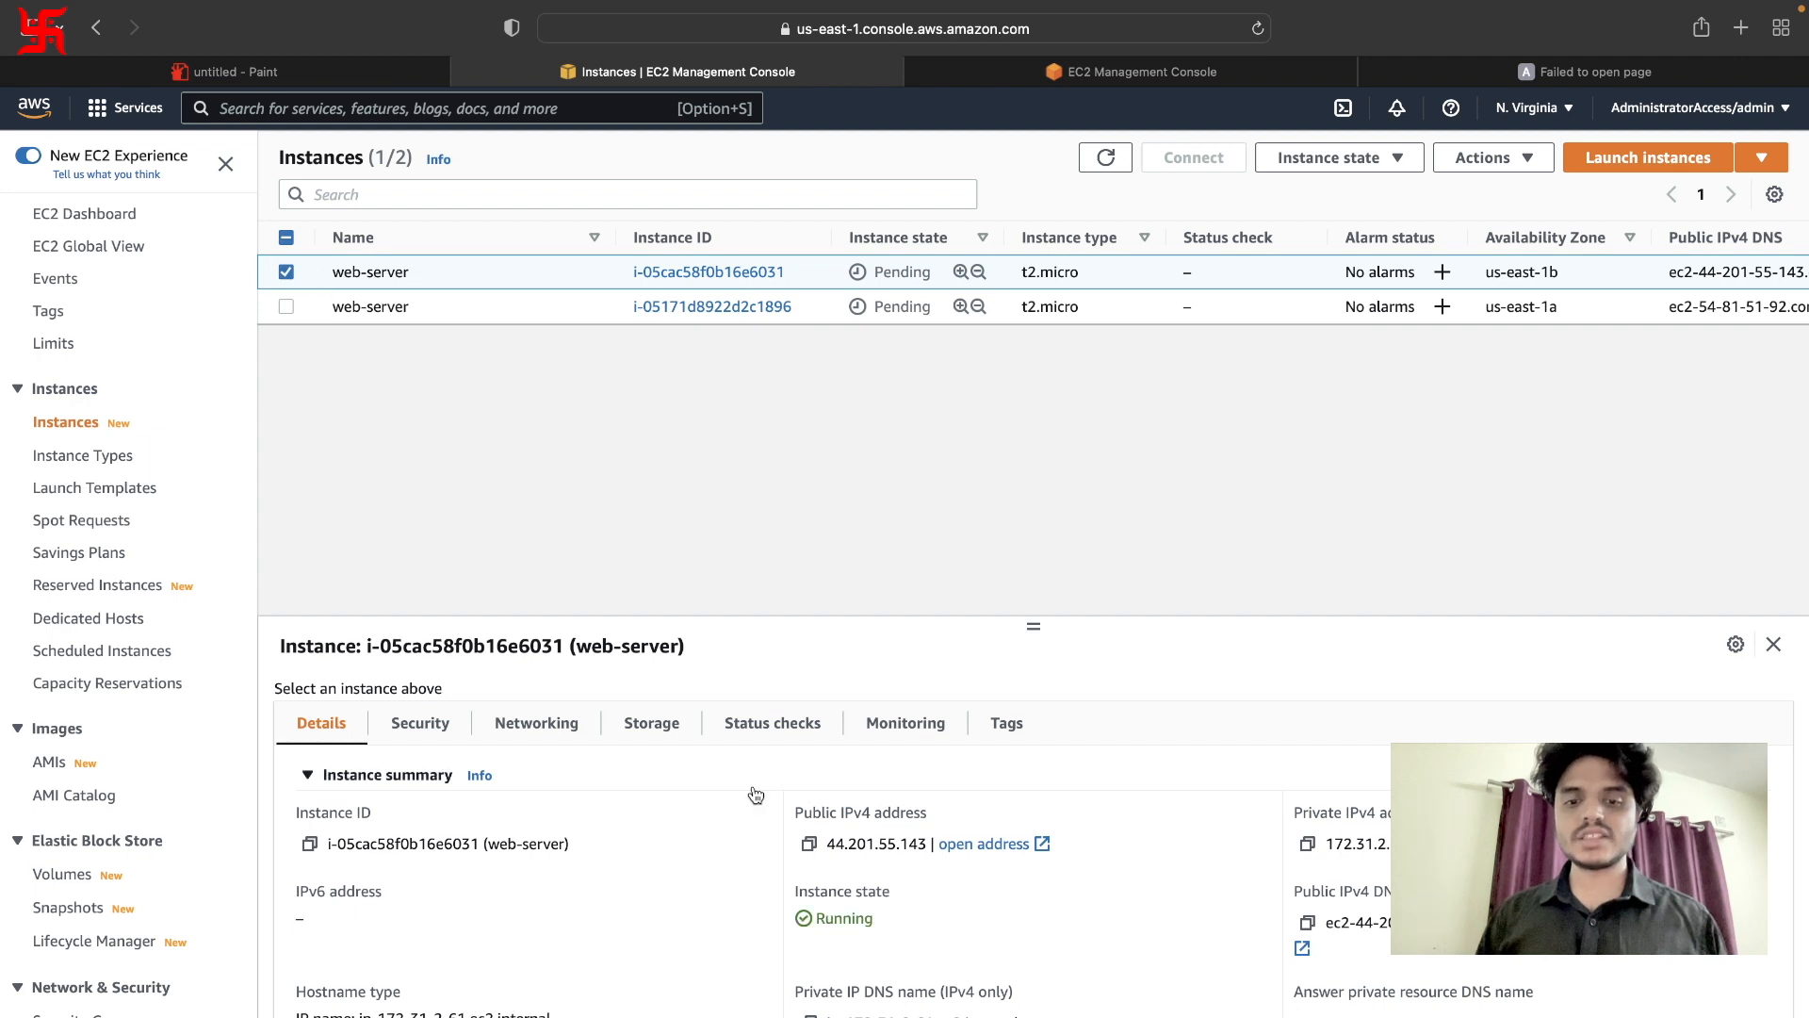
pyautogui.click(328, 309)
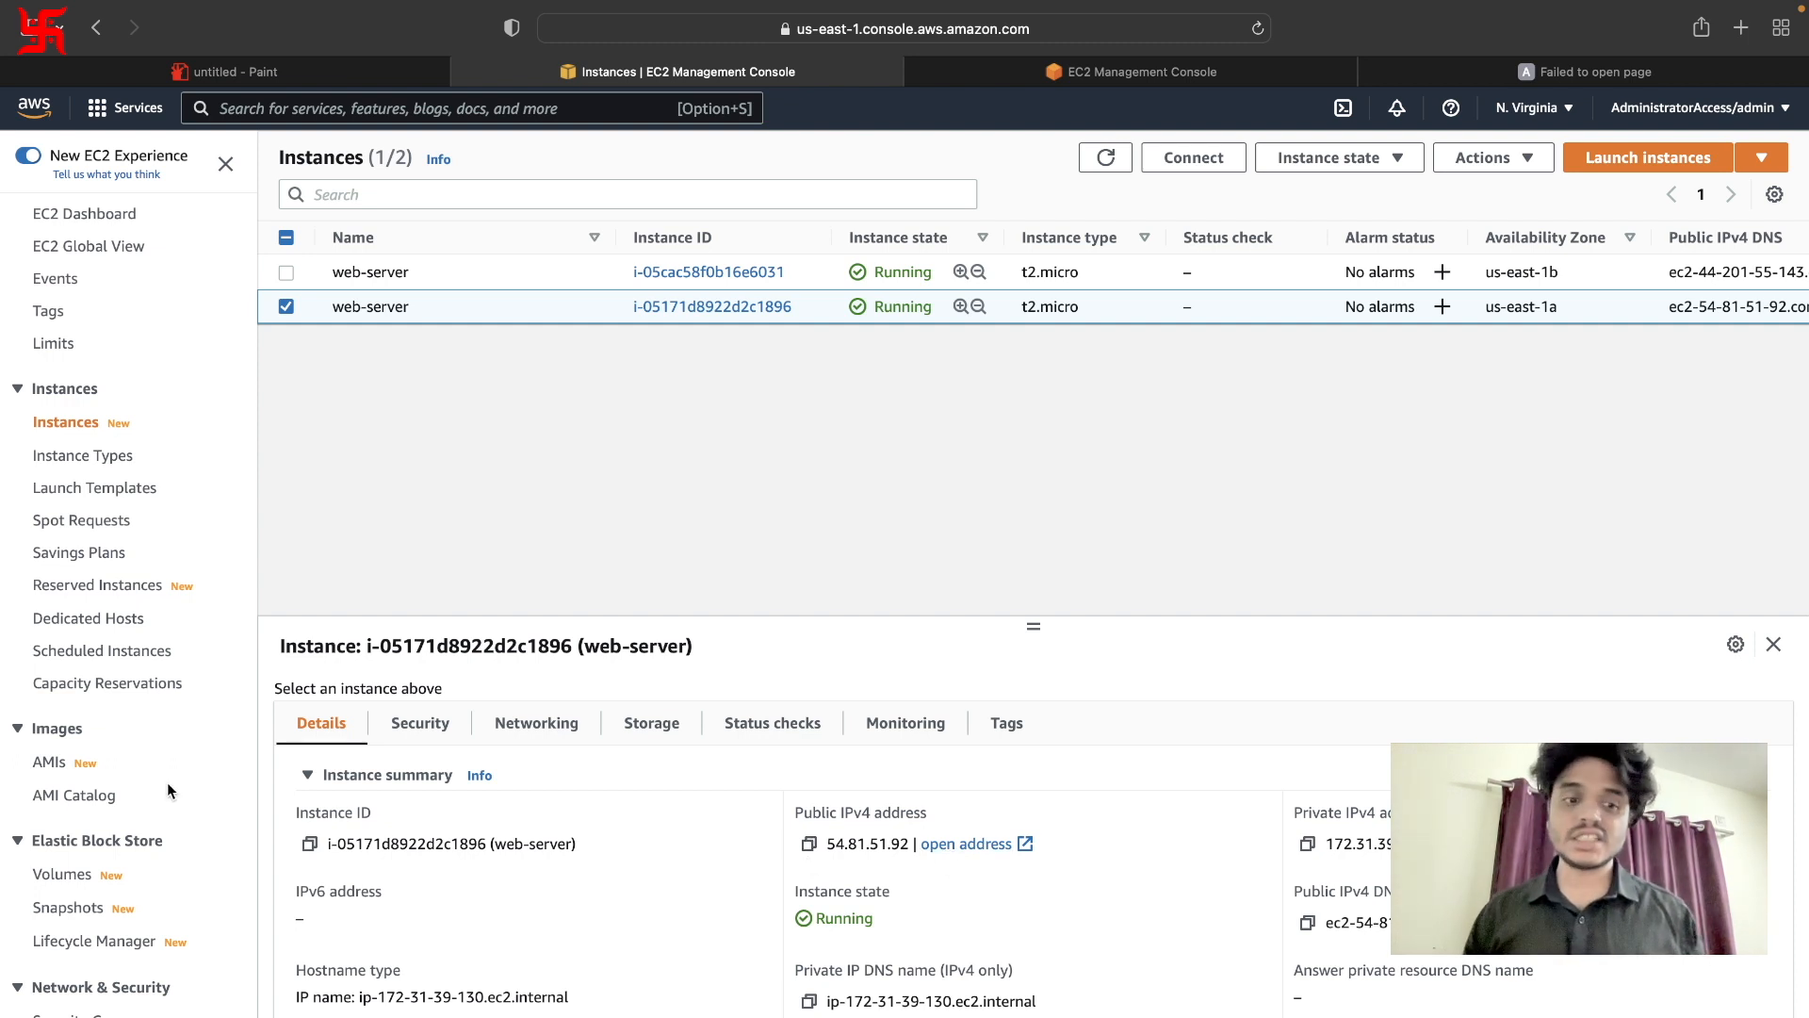
# Open the details of the httpd-lb load balancer and copy its DNS name.
pyautogui.scroll(-5, 127, 799)
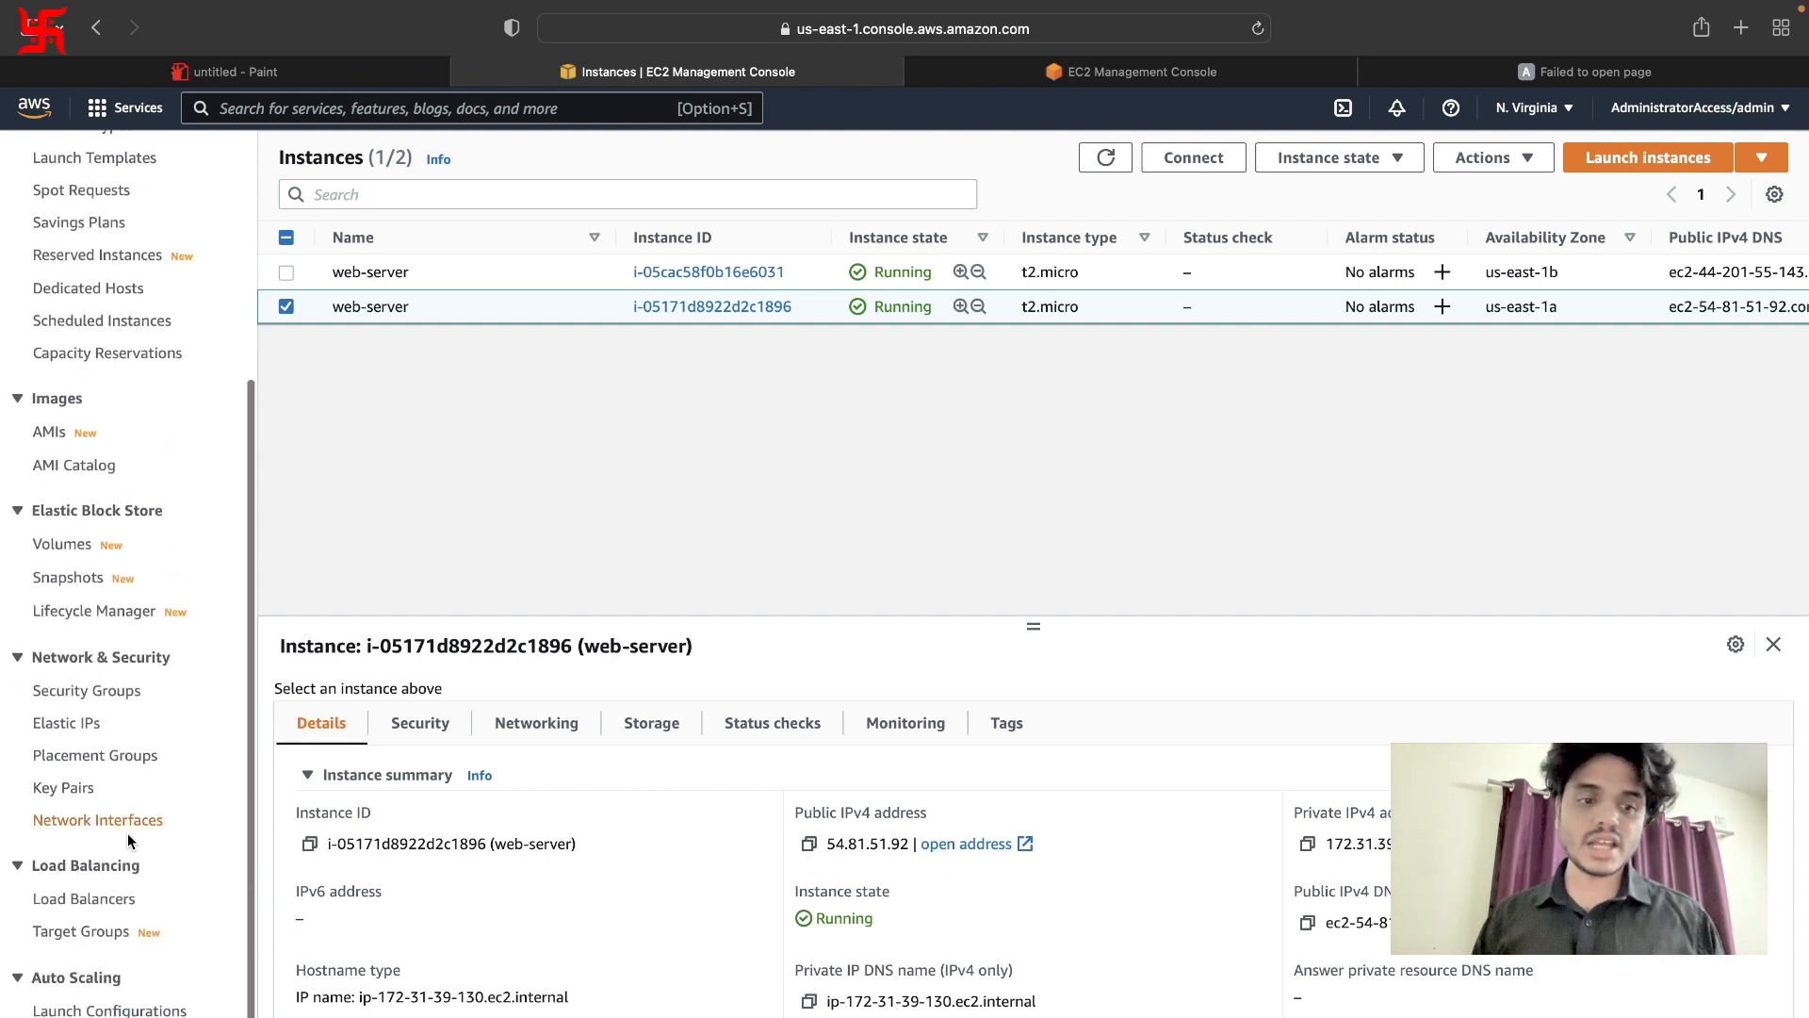
pyautogui.click(89, 903)
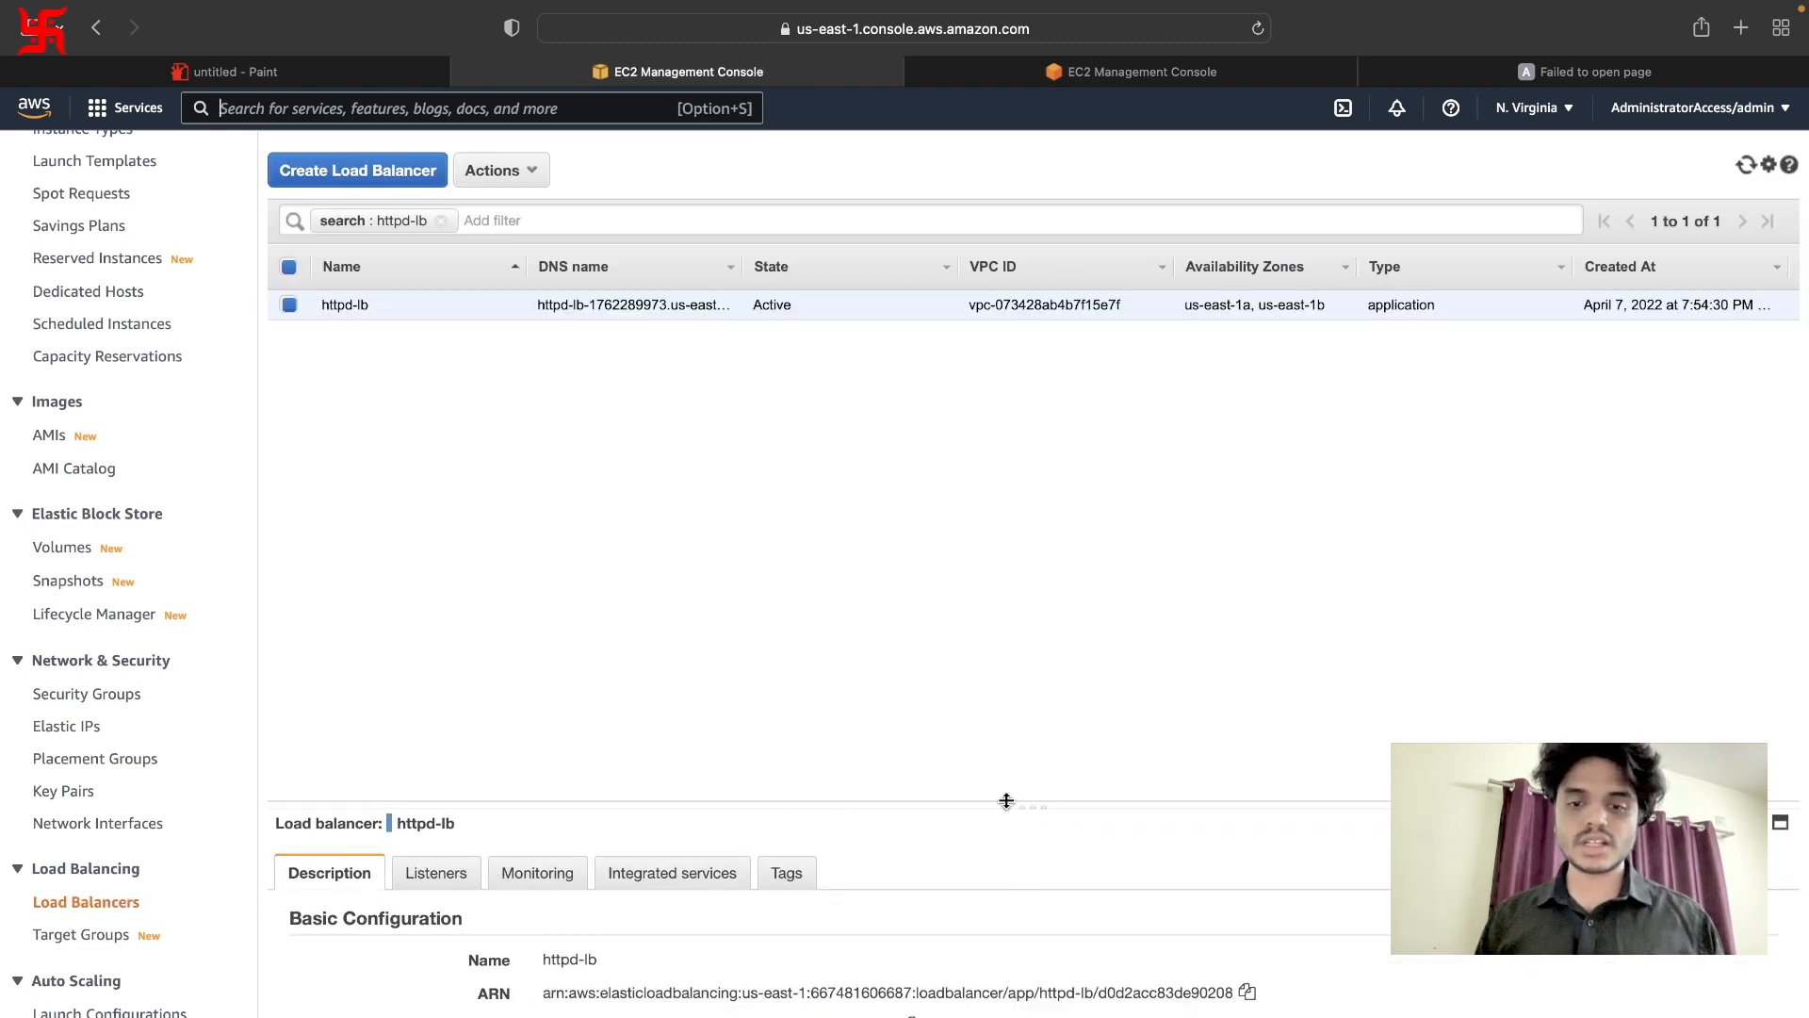
pyautogui.moveTo(1020, 804); pyautogui.dragTo(1023, 638)
pyautogui.moveTo(543, 871); pyautogui.dragTo(895, 875)
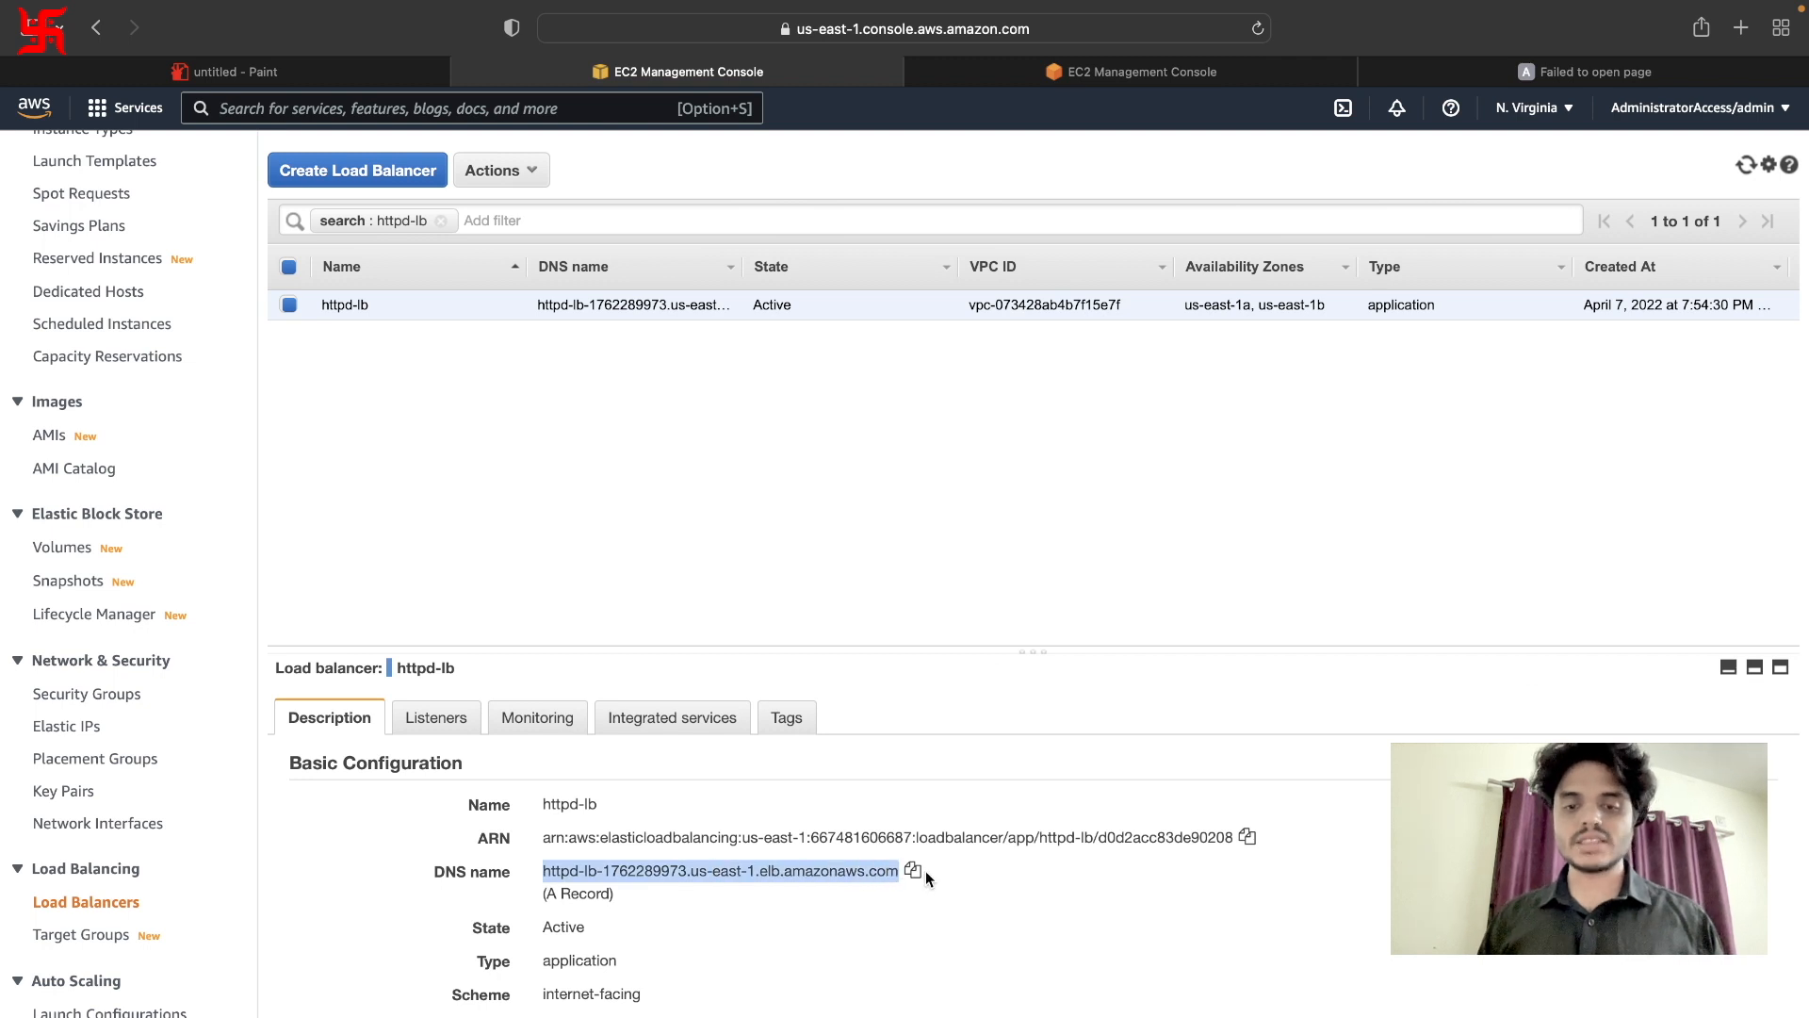
pyautogui.click(913, 870)
# Reload the load balancer's web page in the browser to test whether the web servers respond.
pyautogui.click(1548, 71)
pyautogui.click(1257, 29)
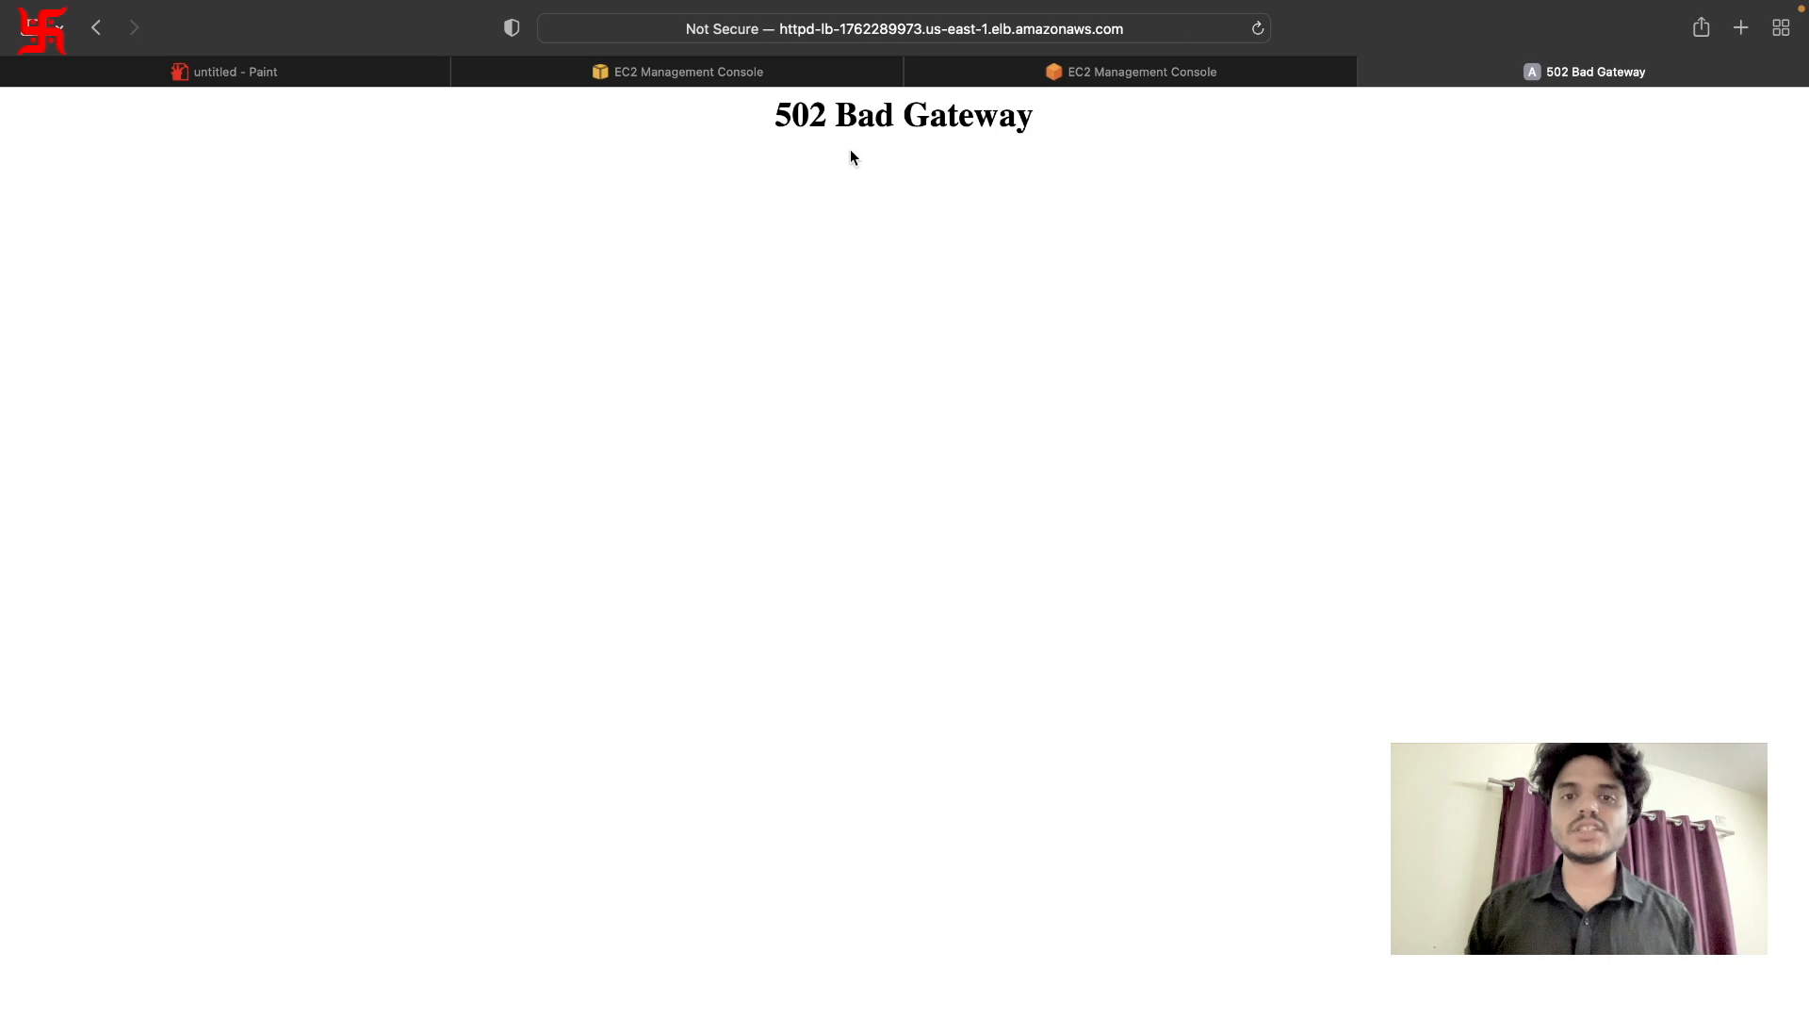
pyautogui.moveTo(769, 121); pyautogui.dragTo(1021, 139)
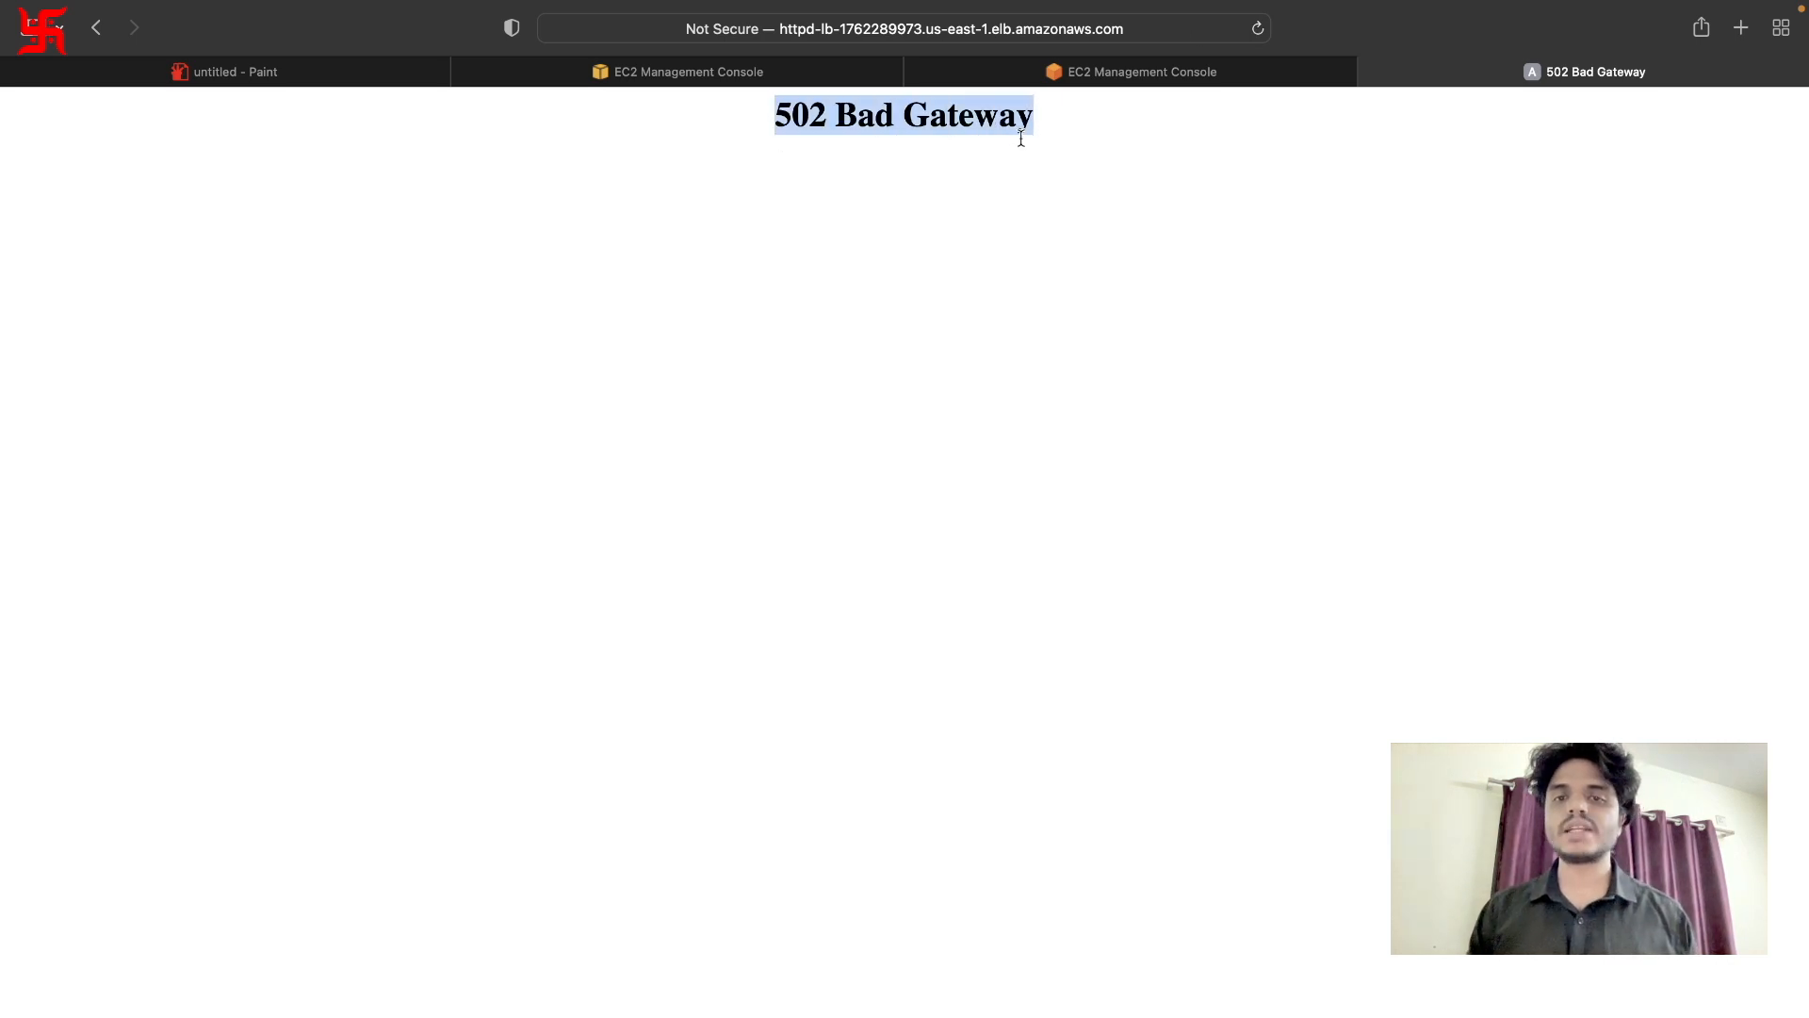
# Review the load balancer and target group diagram in the paint app, and open the EC2 instances list.
pyautogui.click(343, 82)
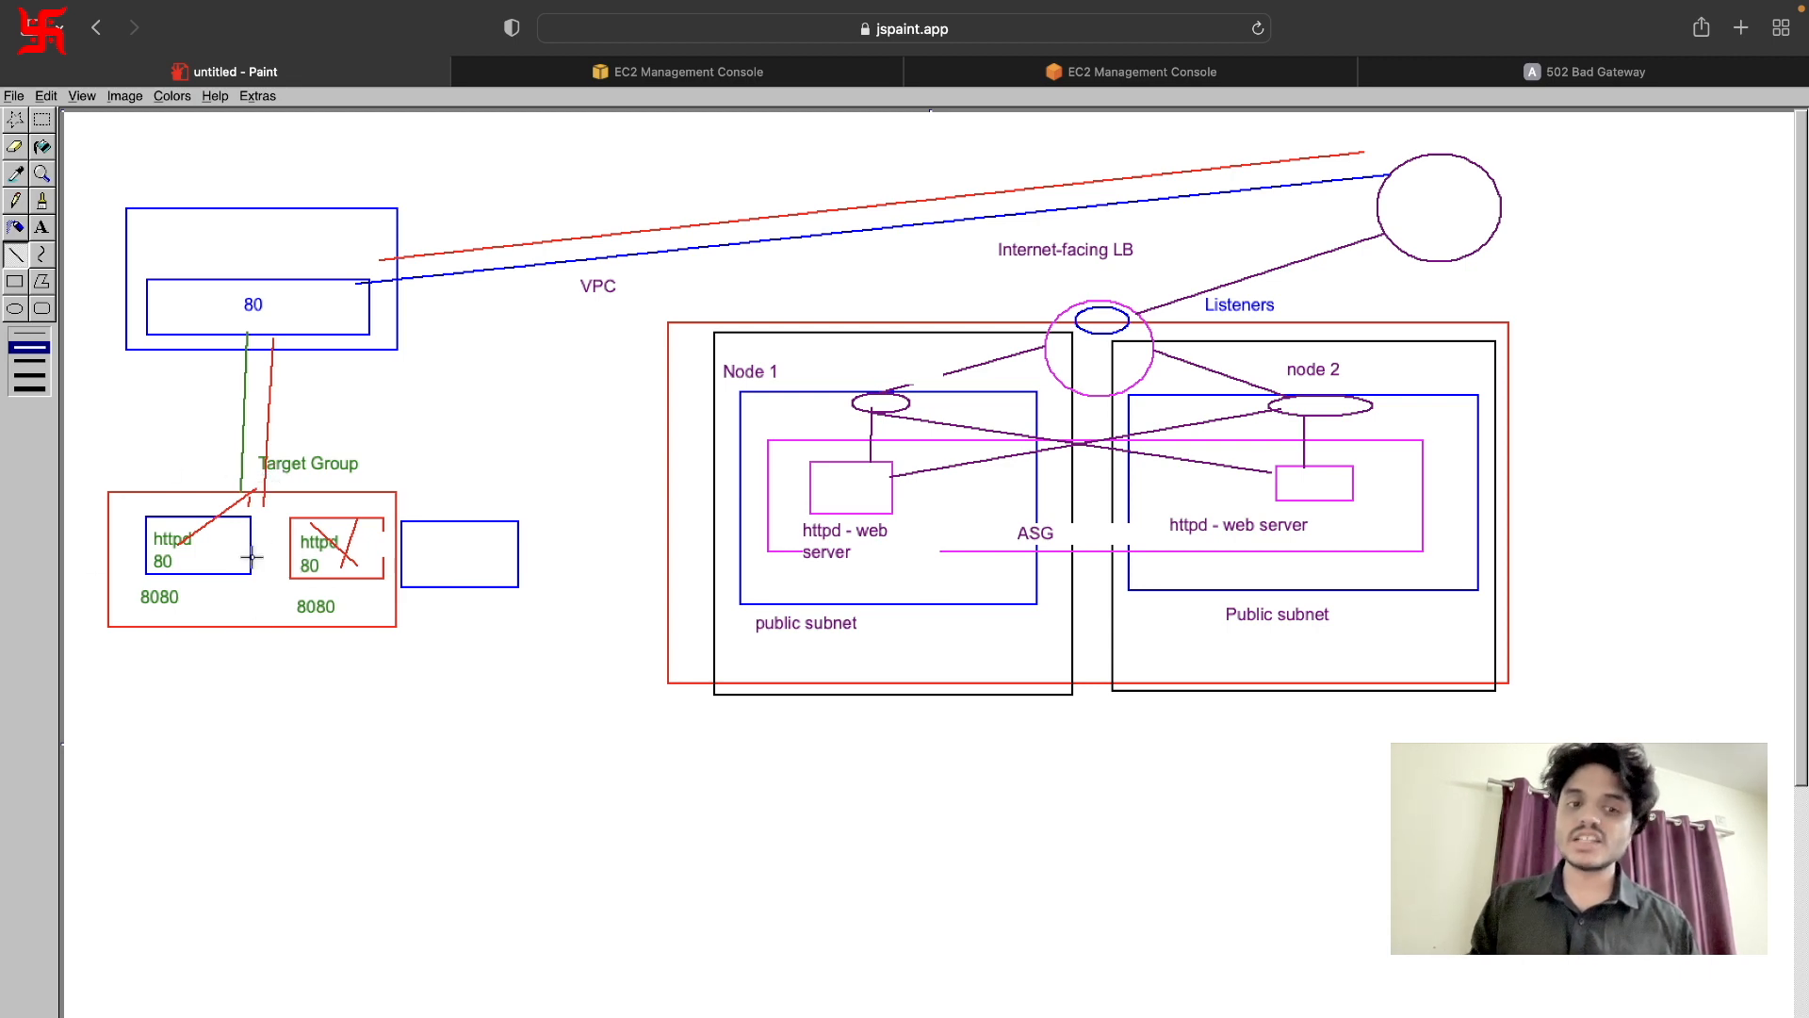
pyautogui.click(1163, 83)
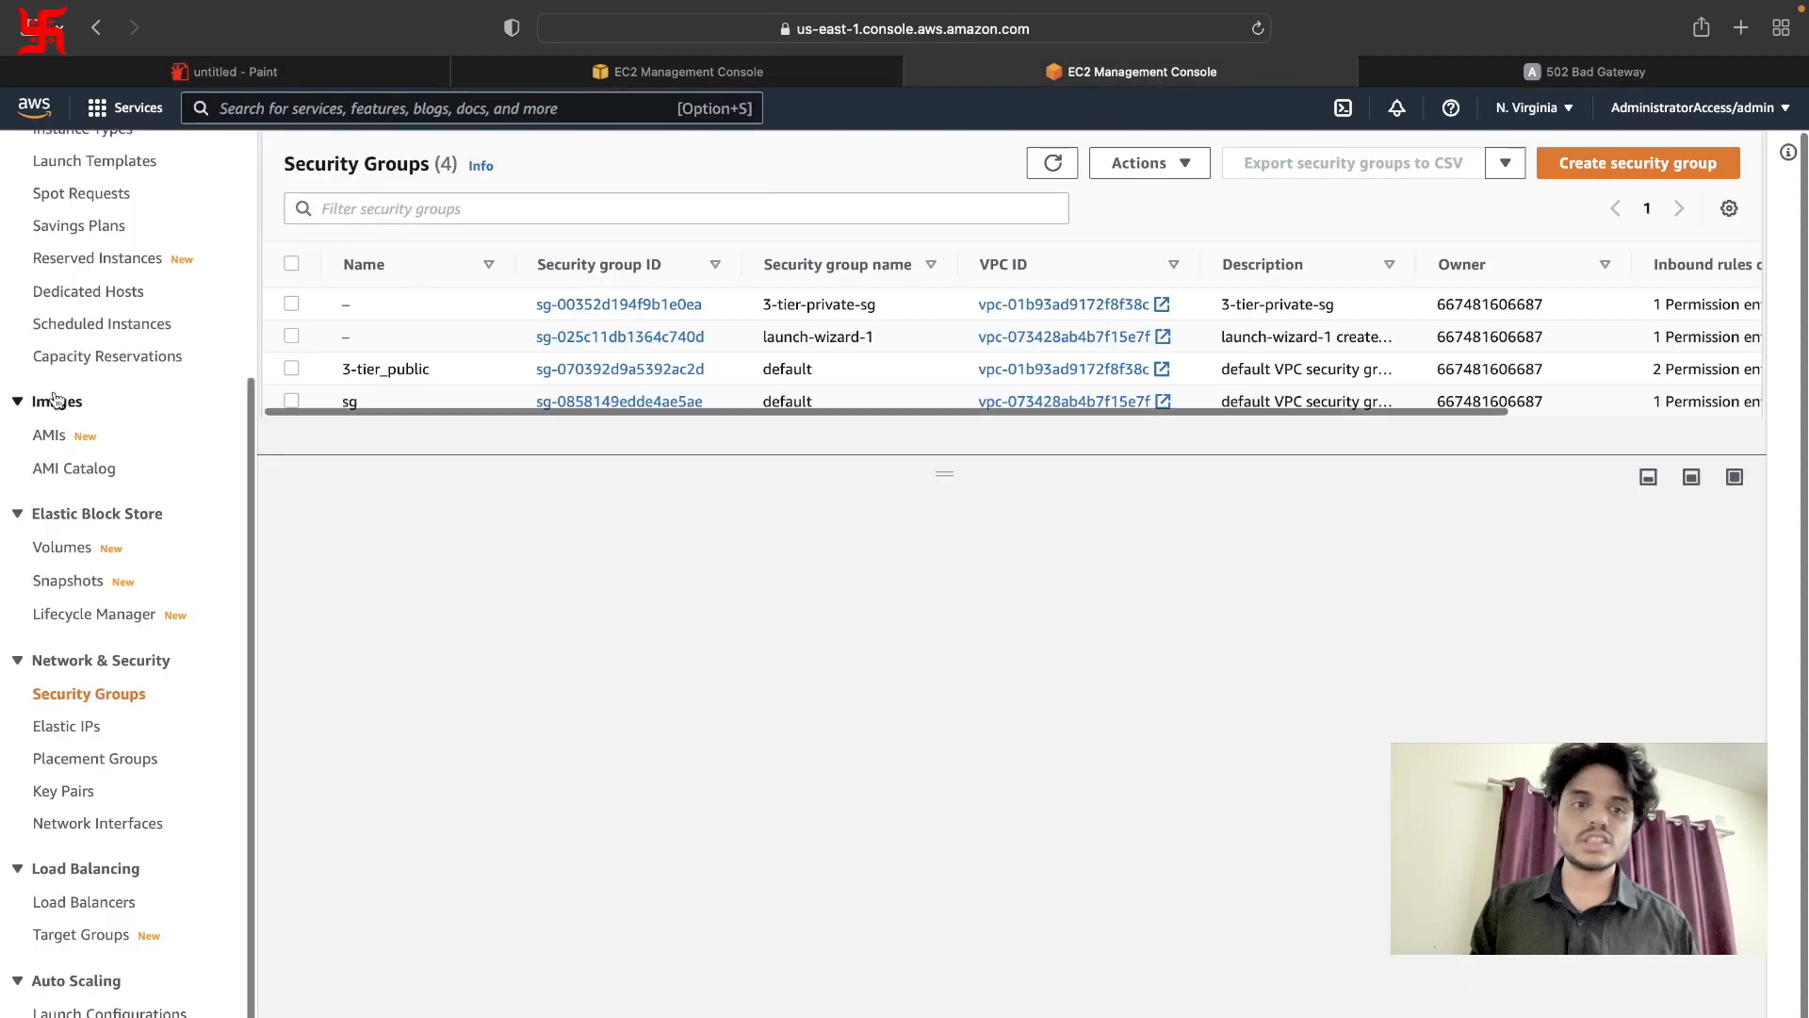
pyautogui.scroll(5, 81, 362)
pyautogui.scroll(-1, 79, 395)
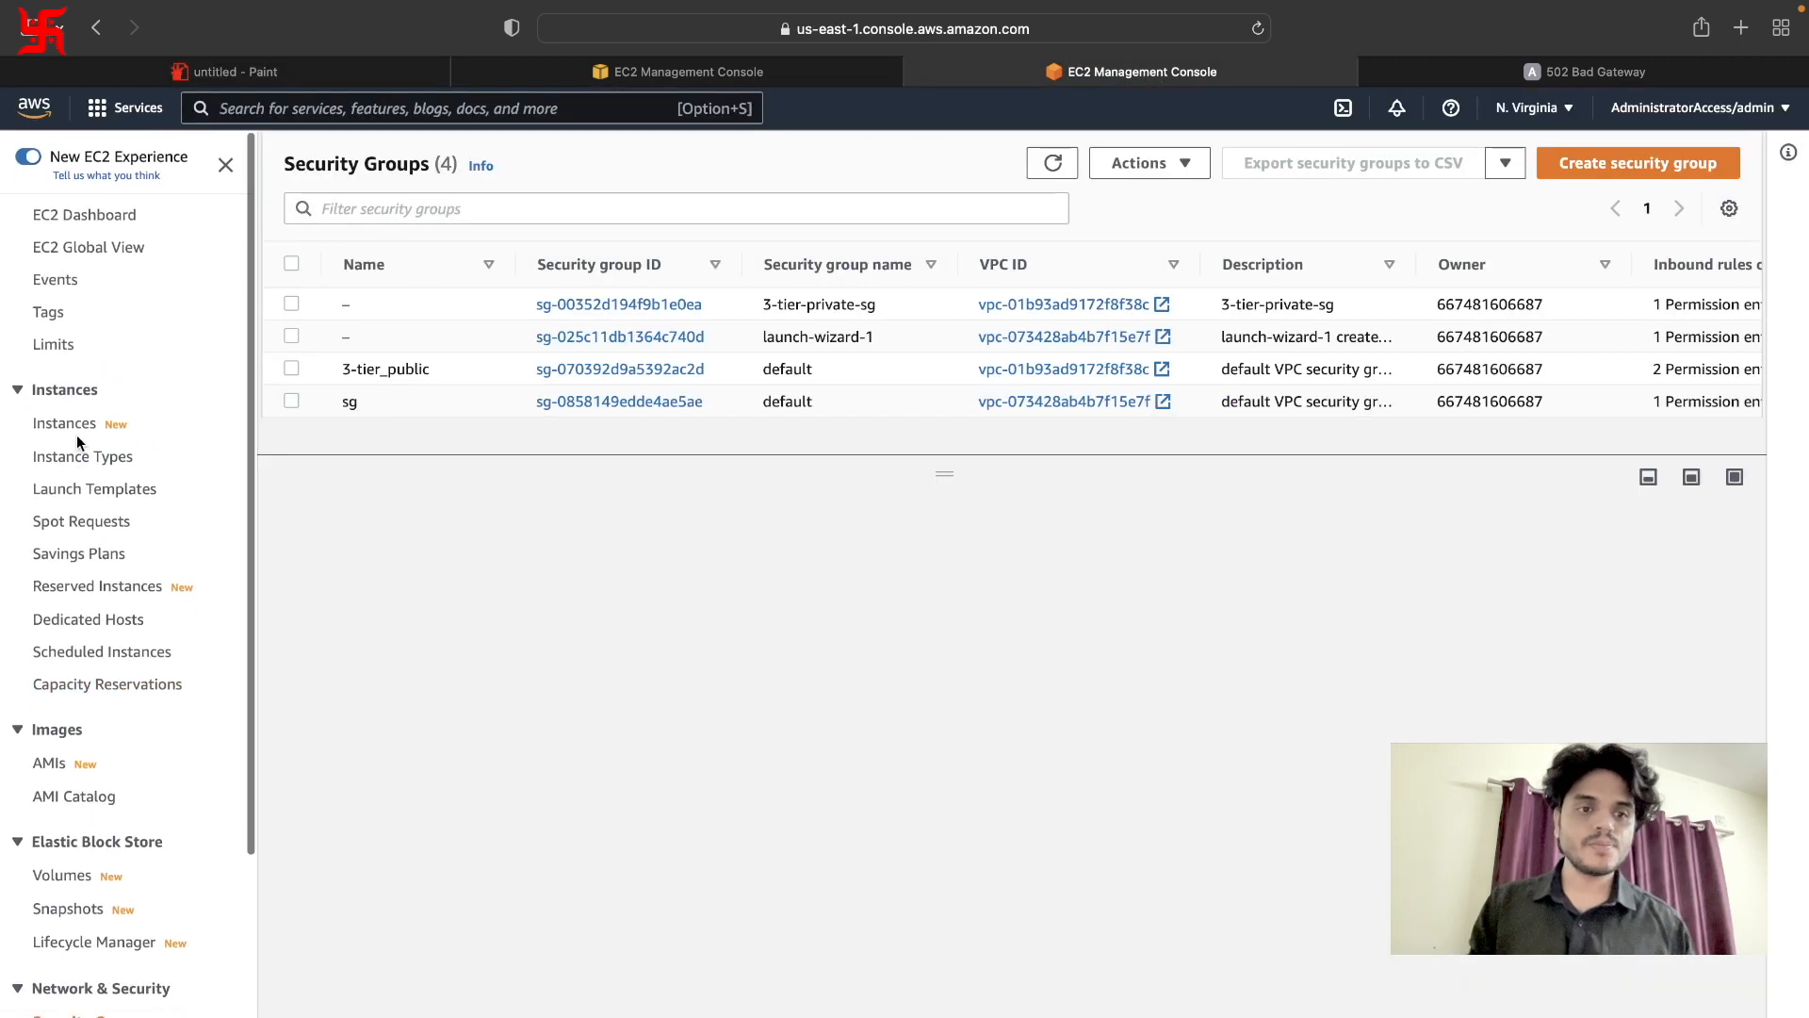
pyautogui.click(89, 429)
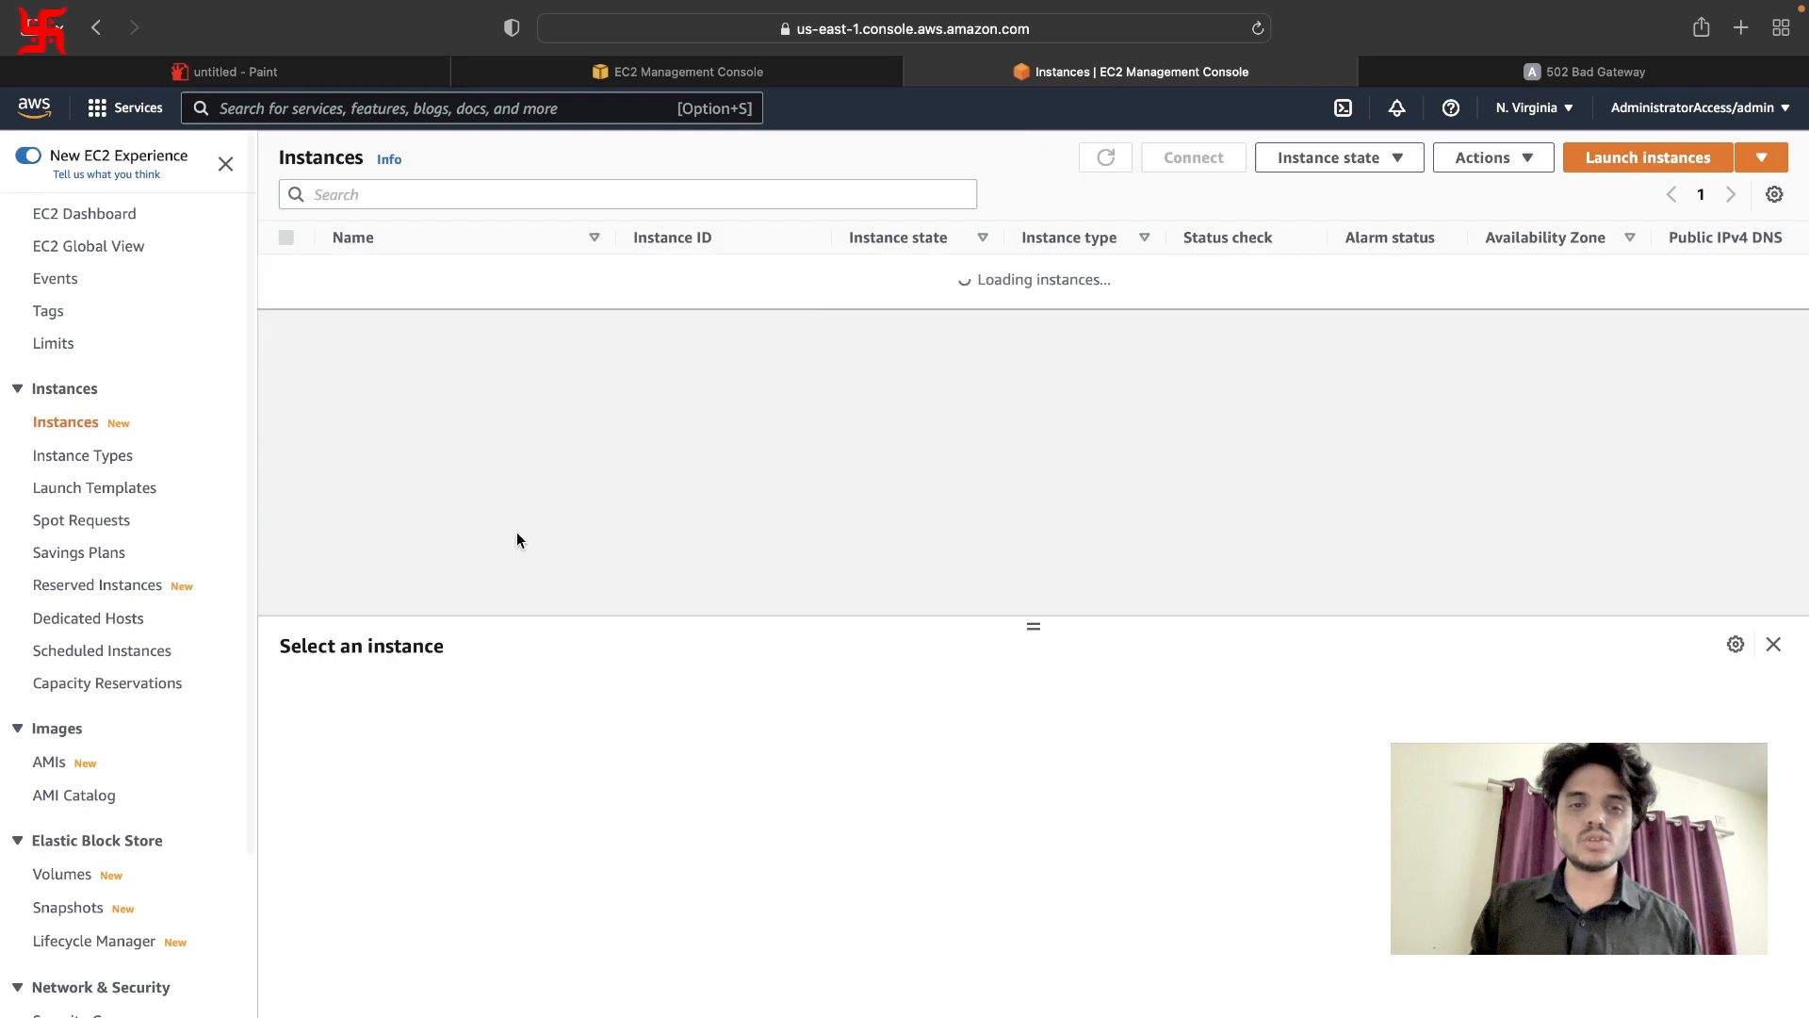
# Review the architecture diagram again and refresh the EC2 instances list to check the status checks of both web servers.
pyautogui.click(377, 79)
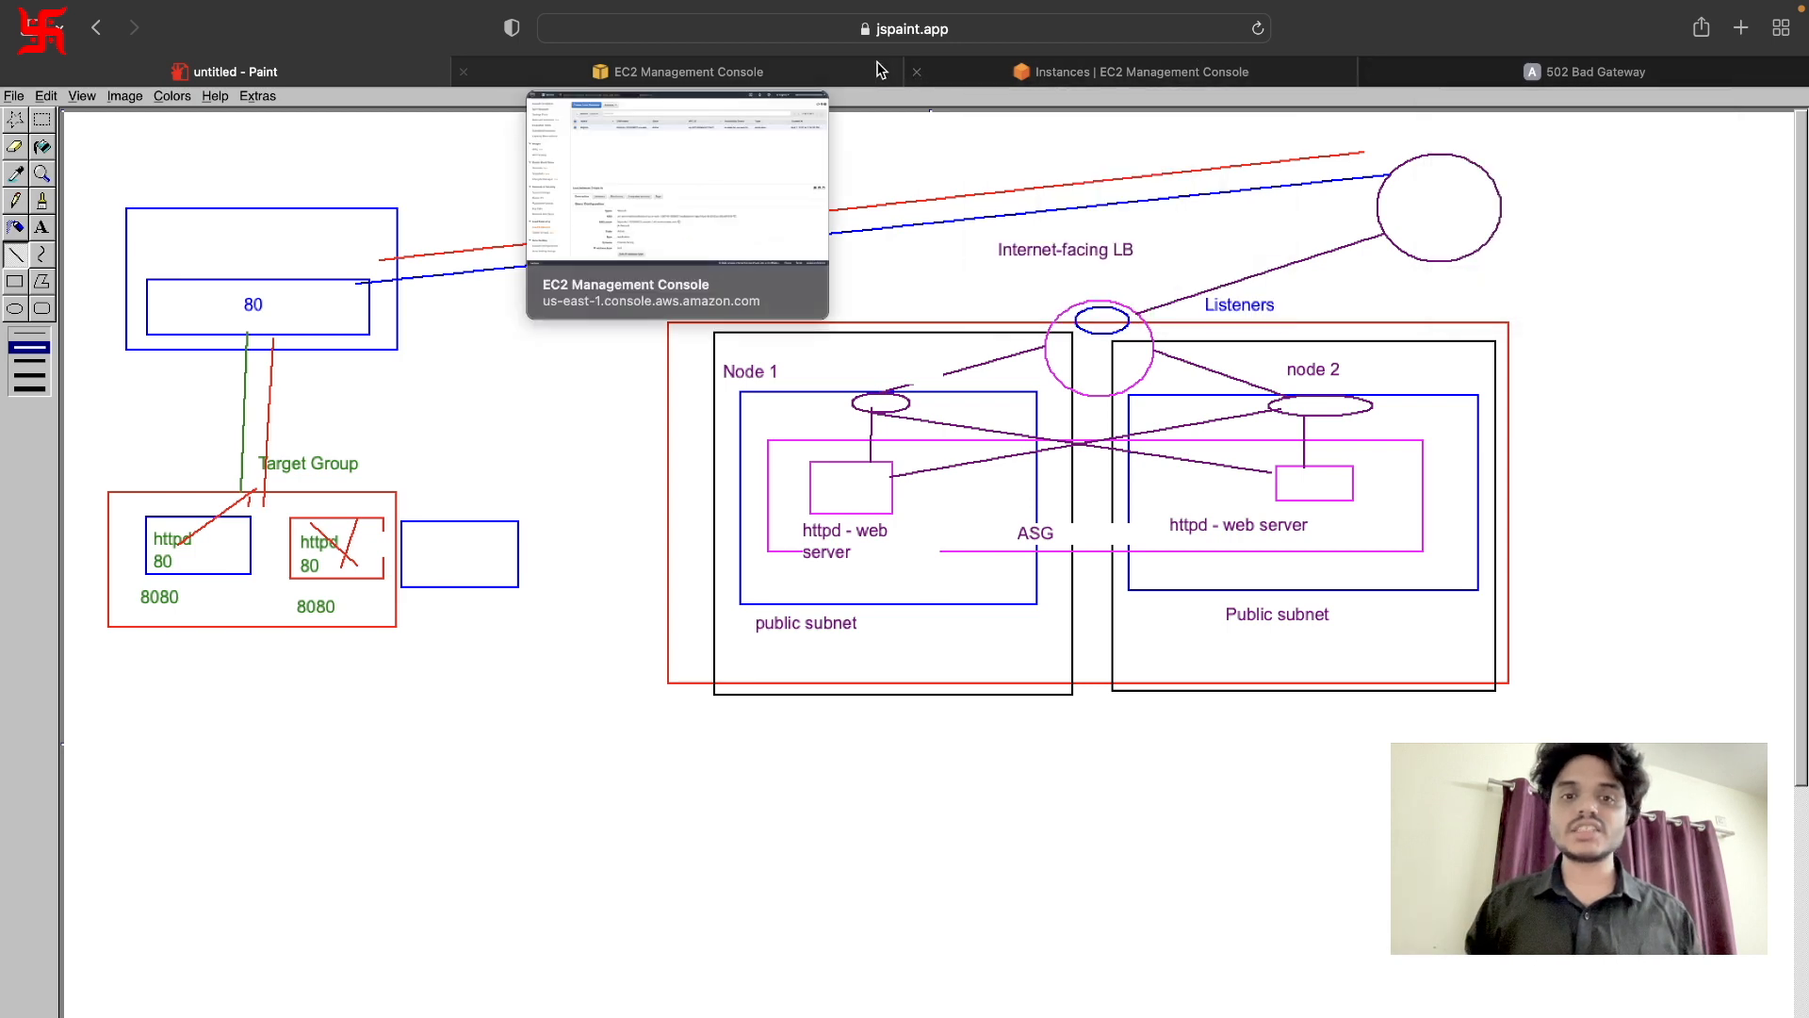
pyautogui.click(823, 72)
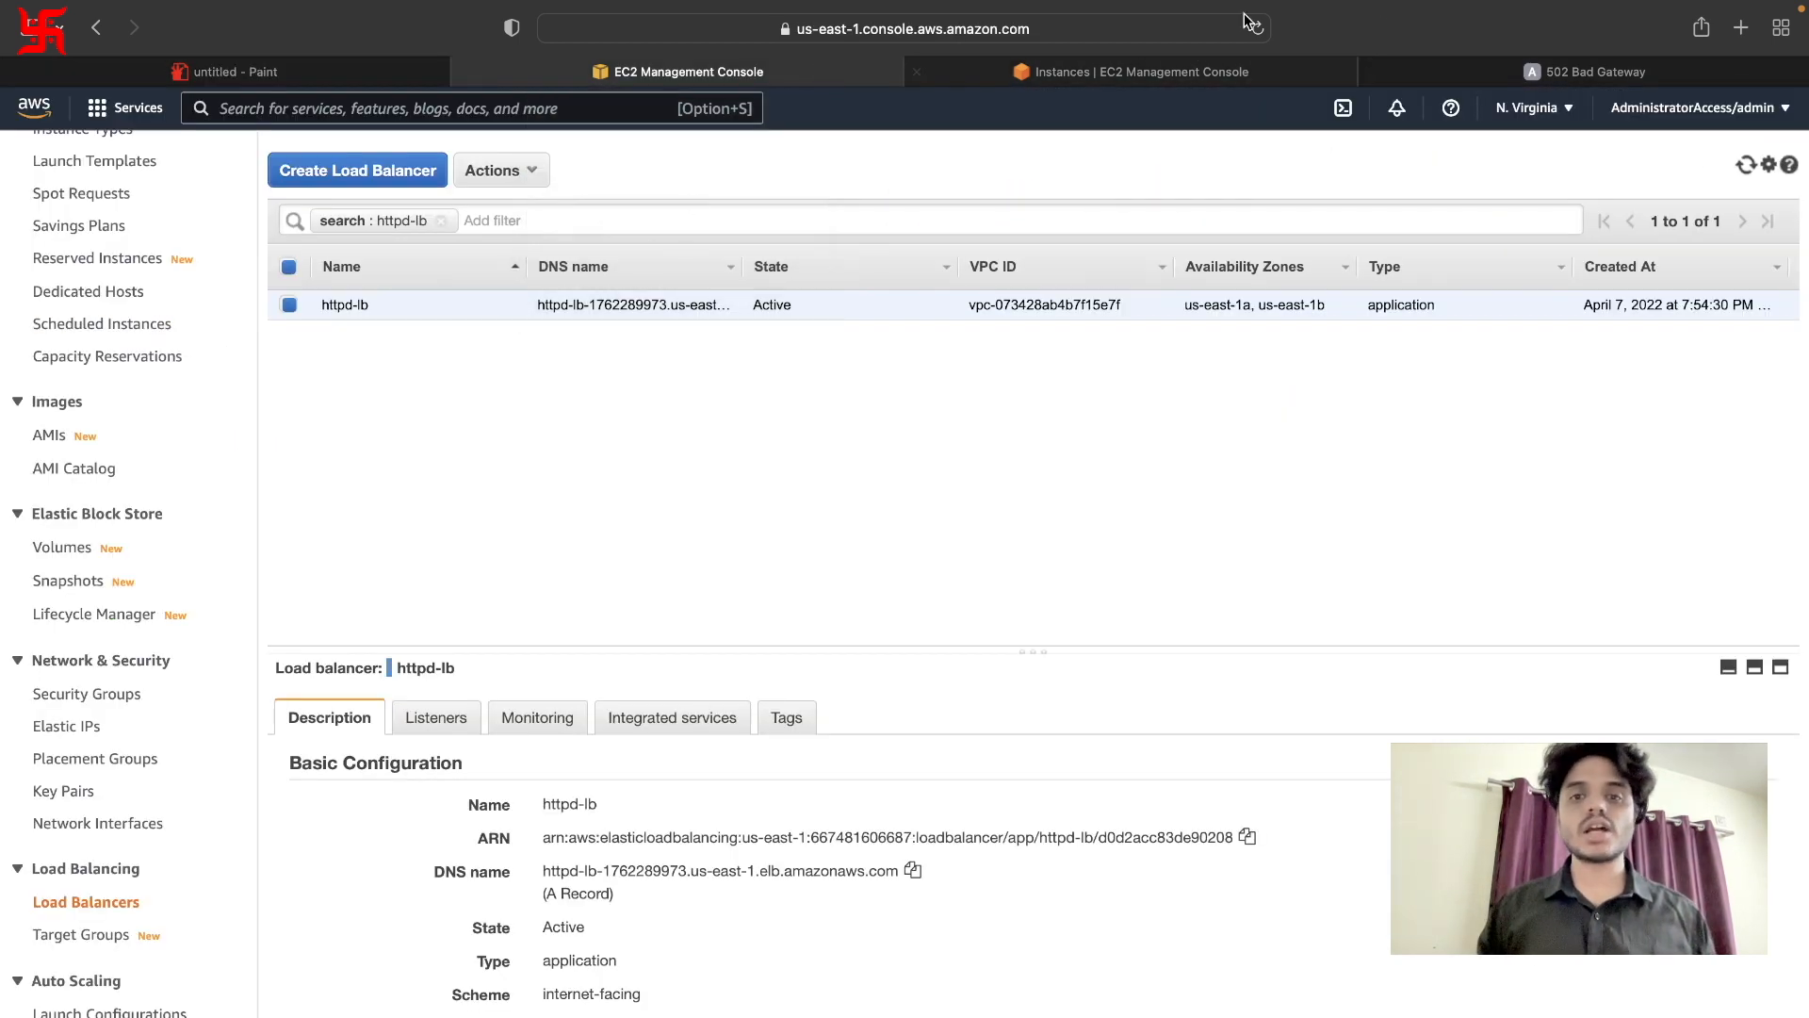
pyautogui.click(1218, 75)
pyautogui.click(1120, 153)
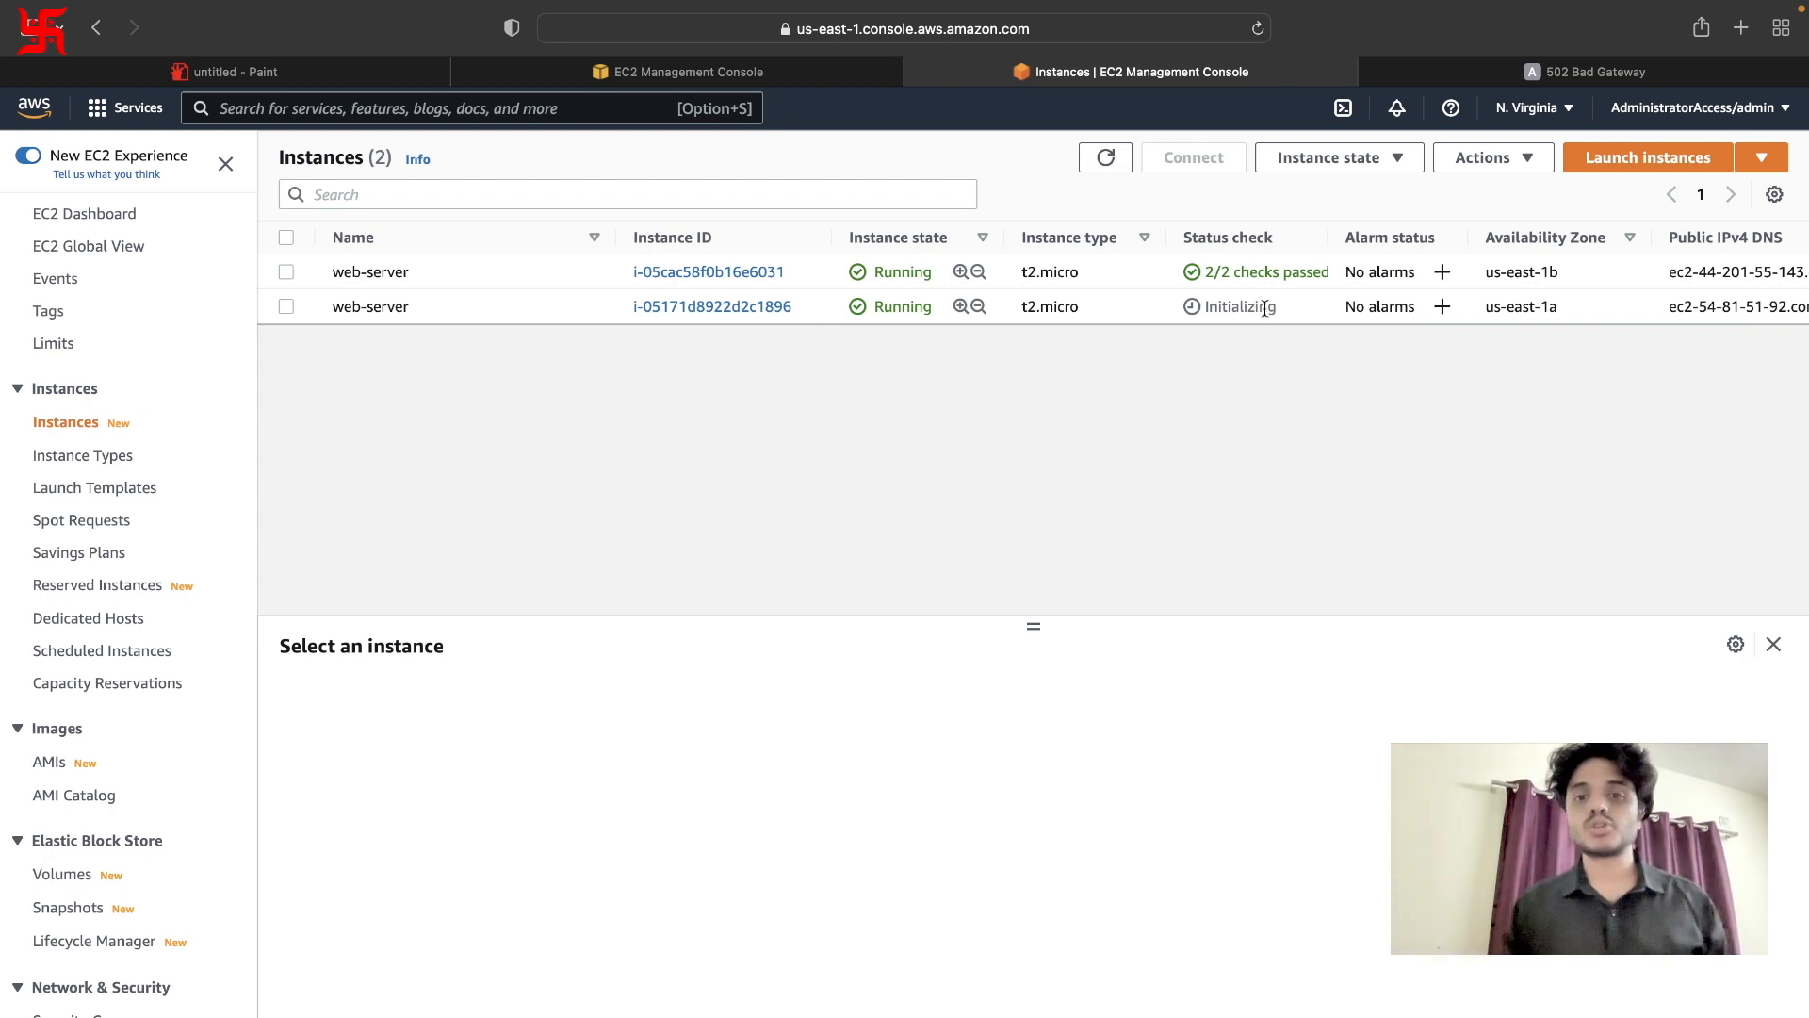
# Reload the load balancer's web page and compare its response text with the refreshed status checks in the instances list.
pyautogui.click(1624, 91)
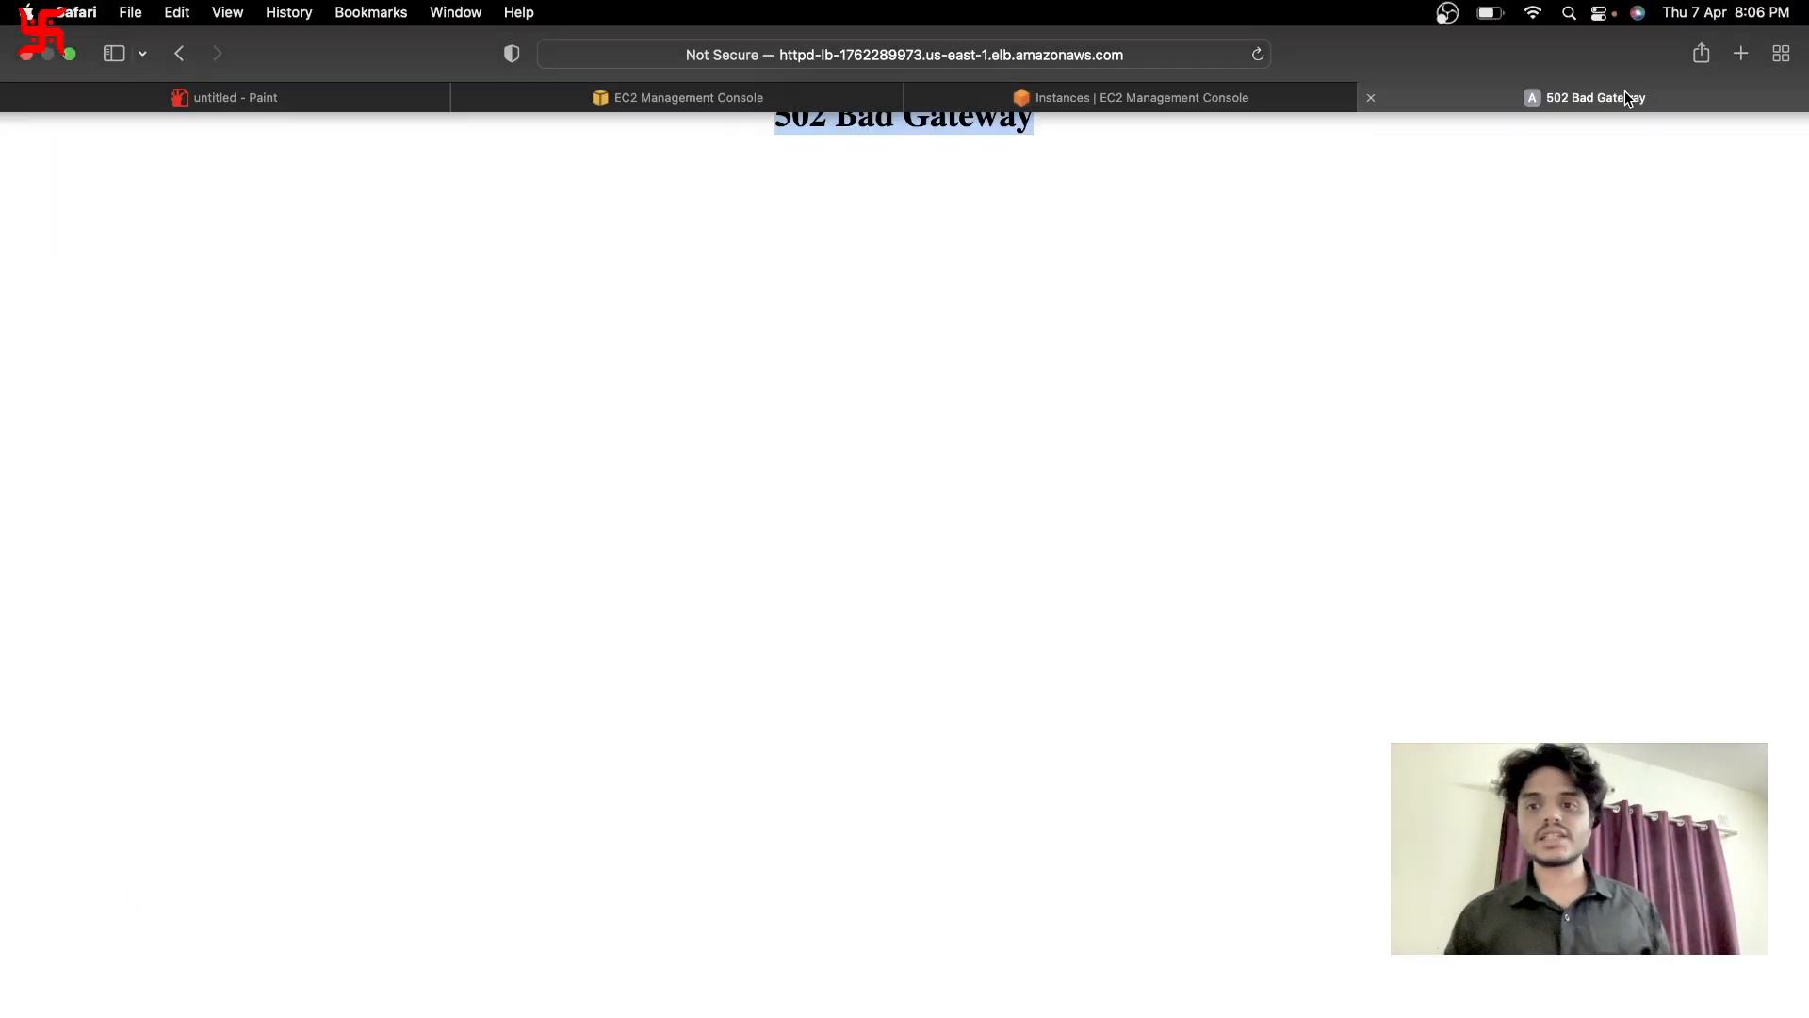
pyautogui.click(1257, 29)
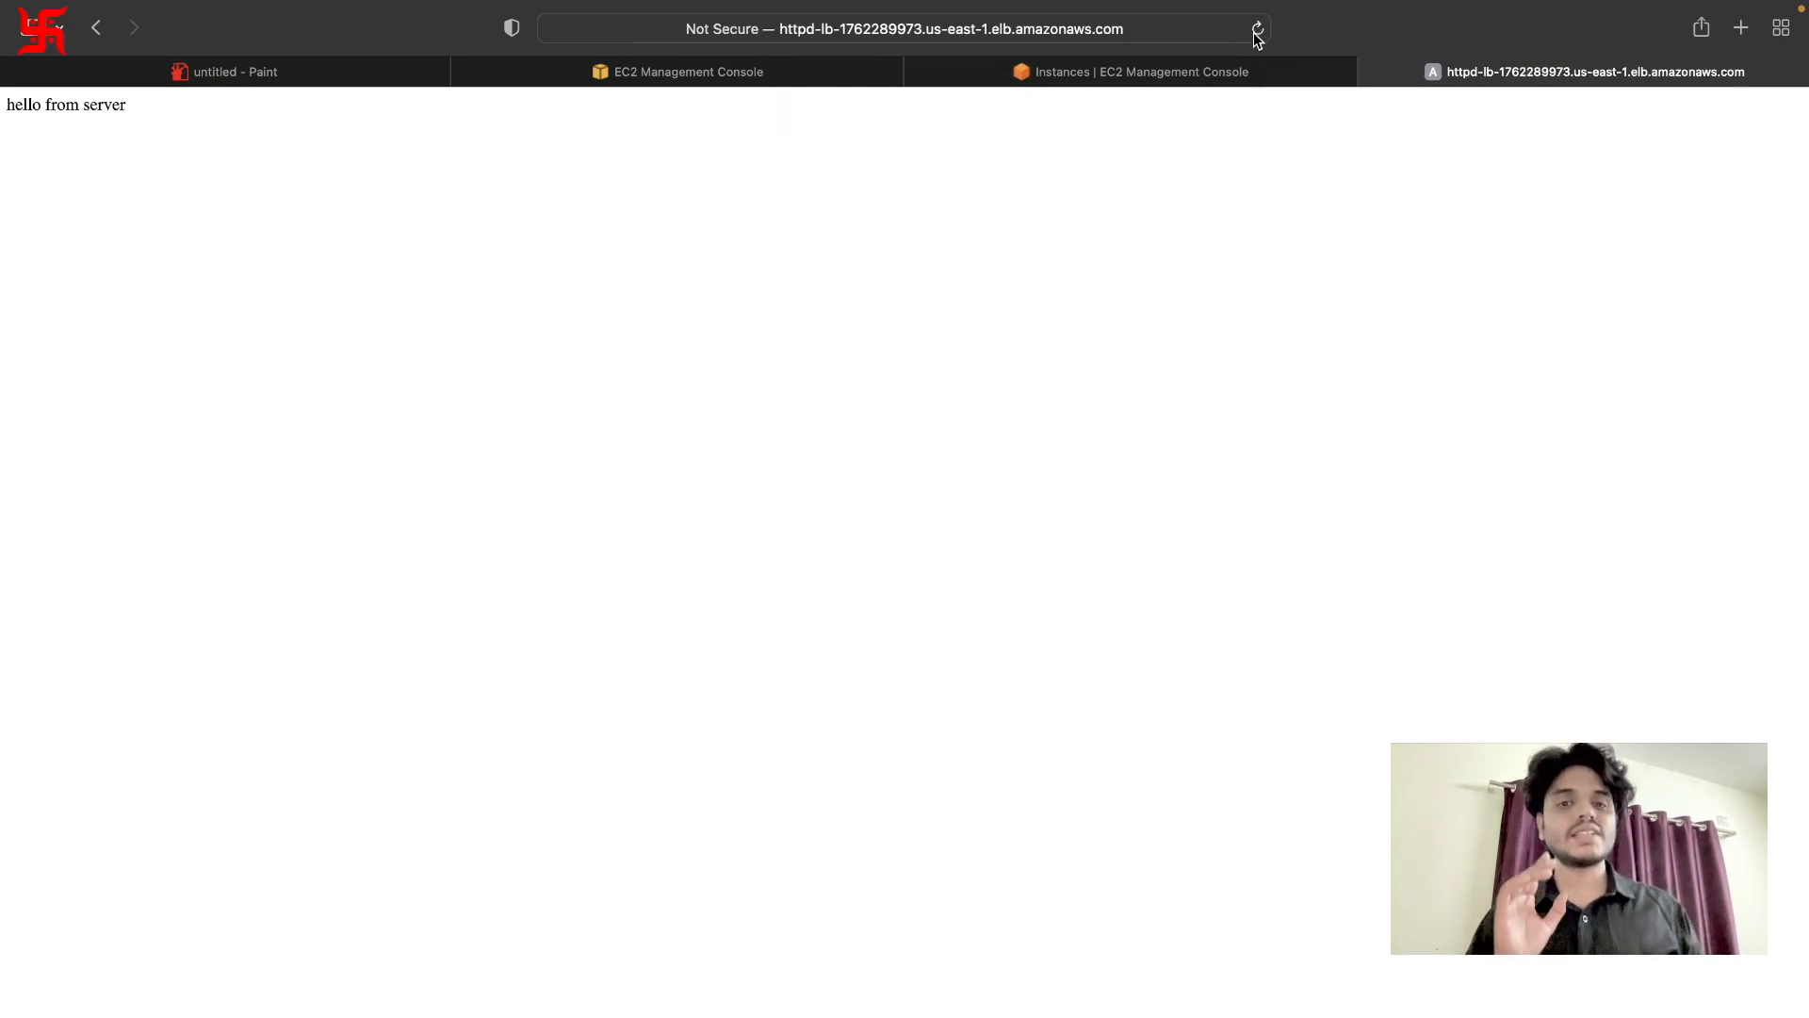
pyautogui.click(1185, 59)
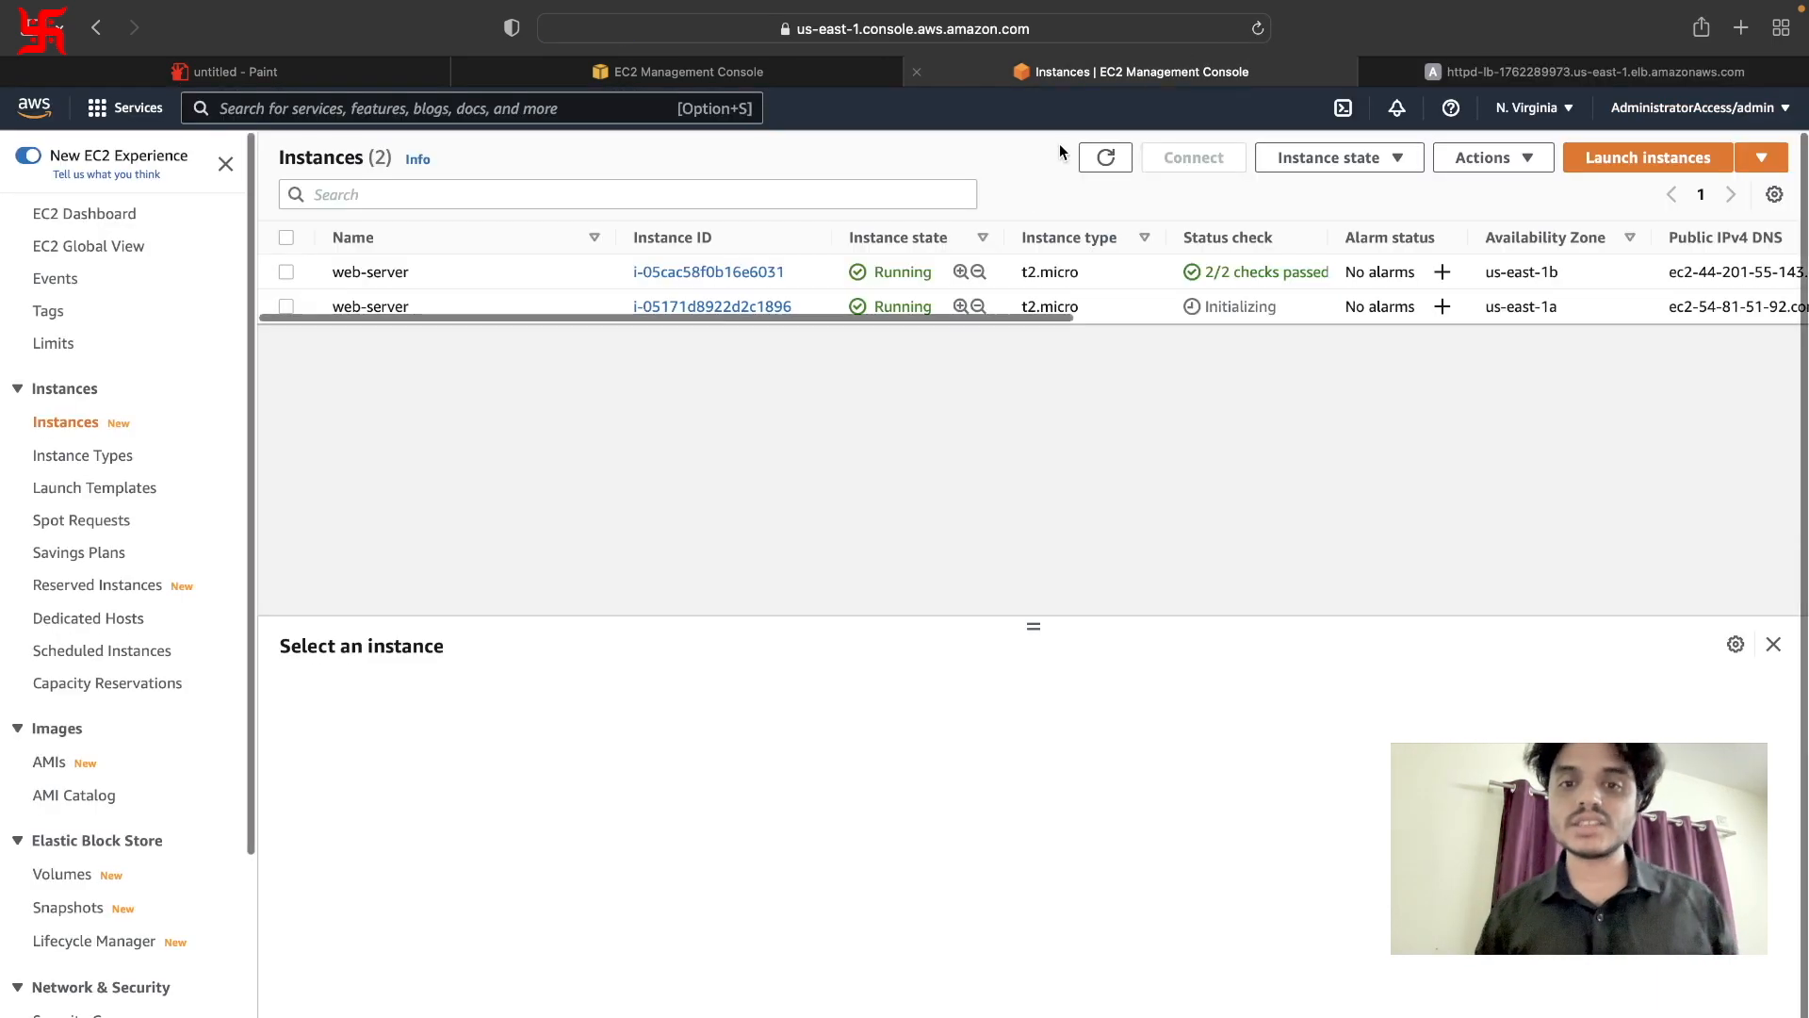
pyautogui.click(1110, 158)
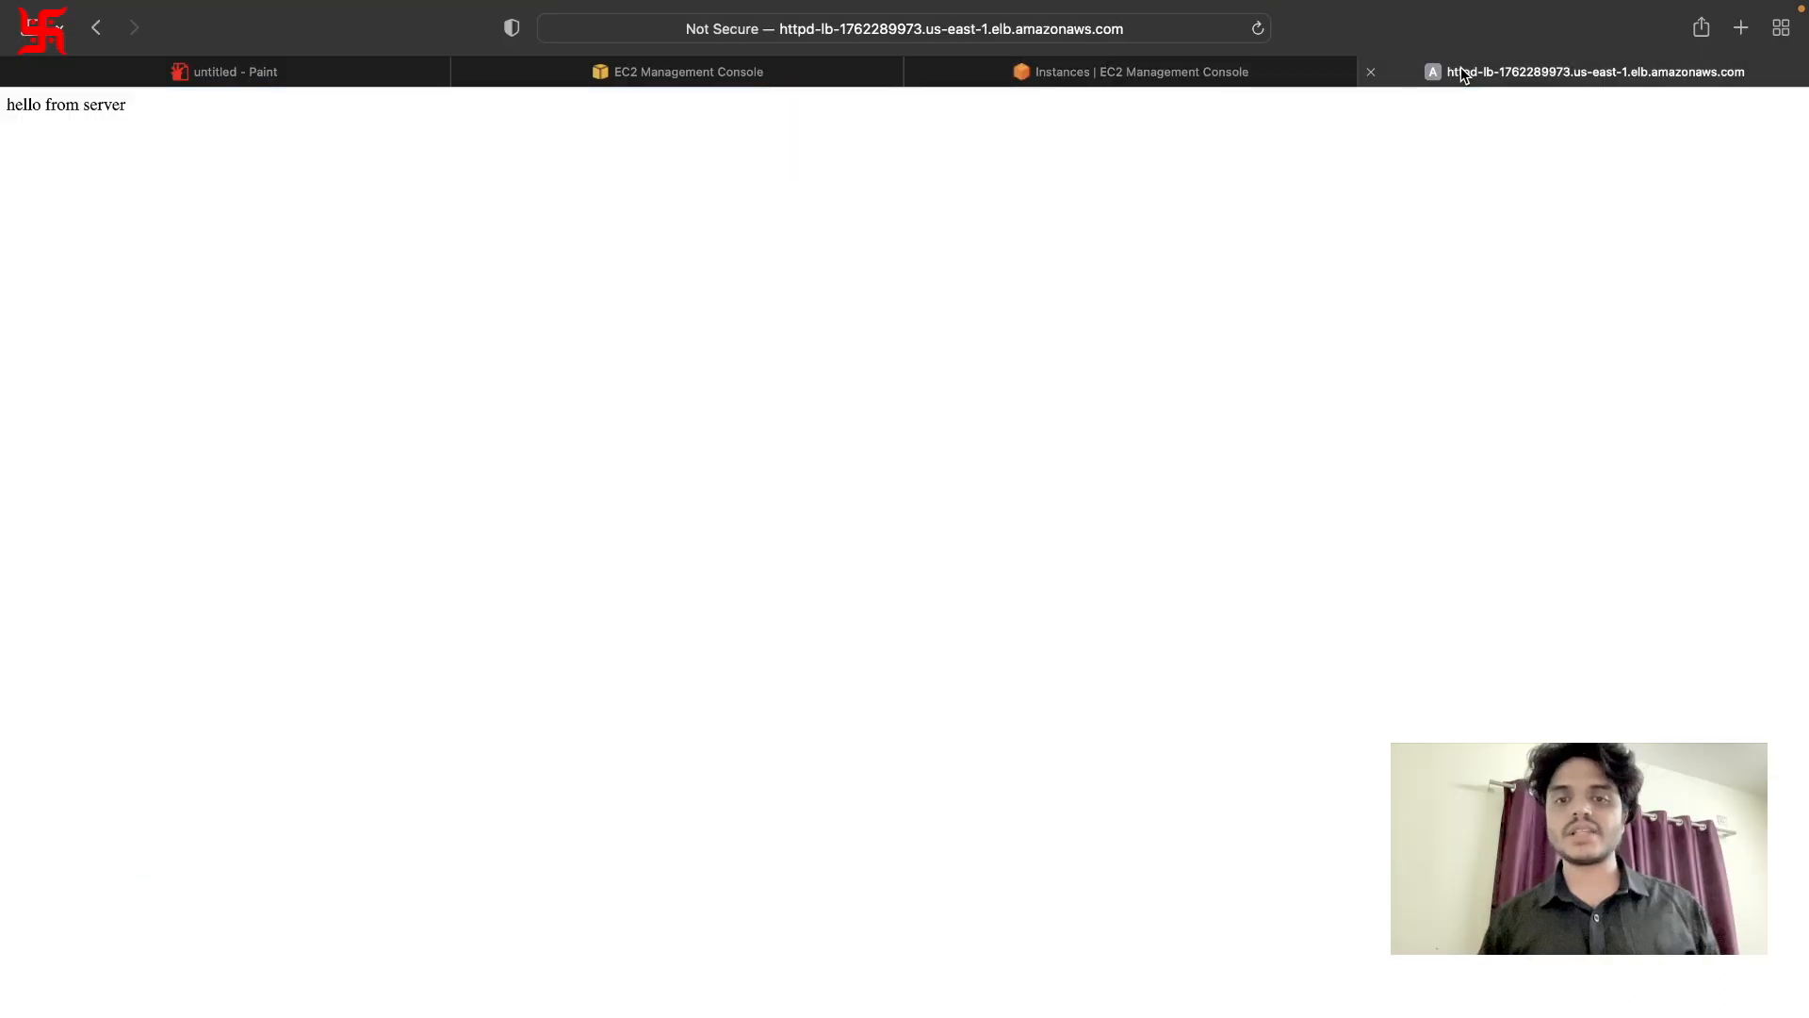
pyautogui.moveTo(185, 104); pyautogui.dragTo(4, 106)
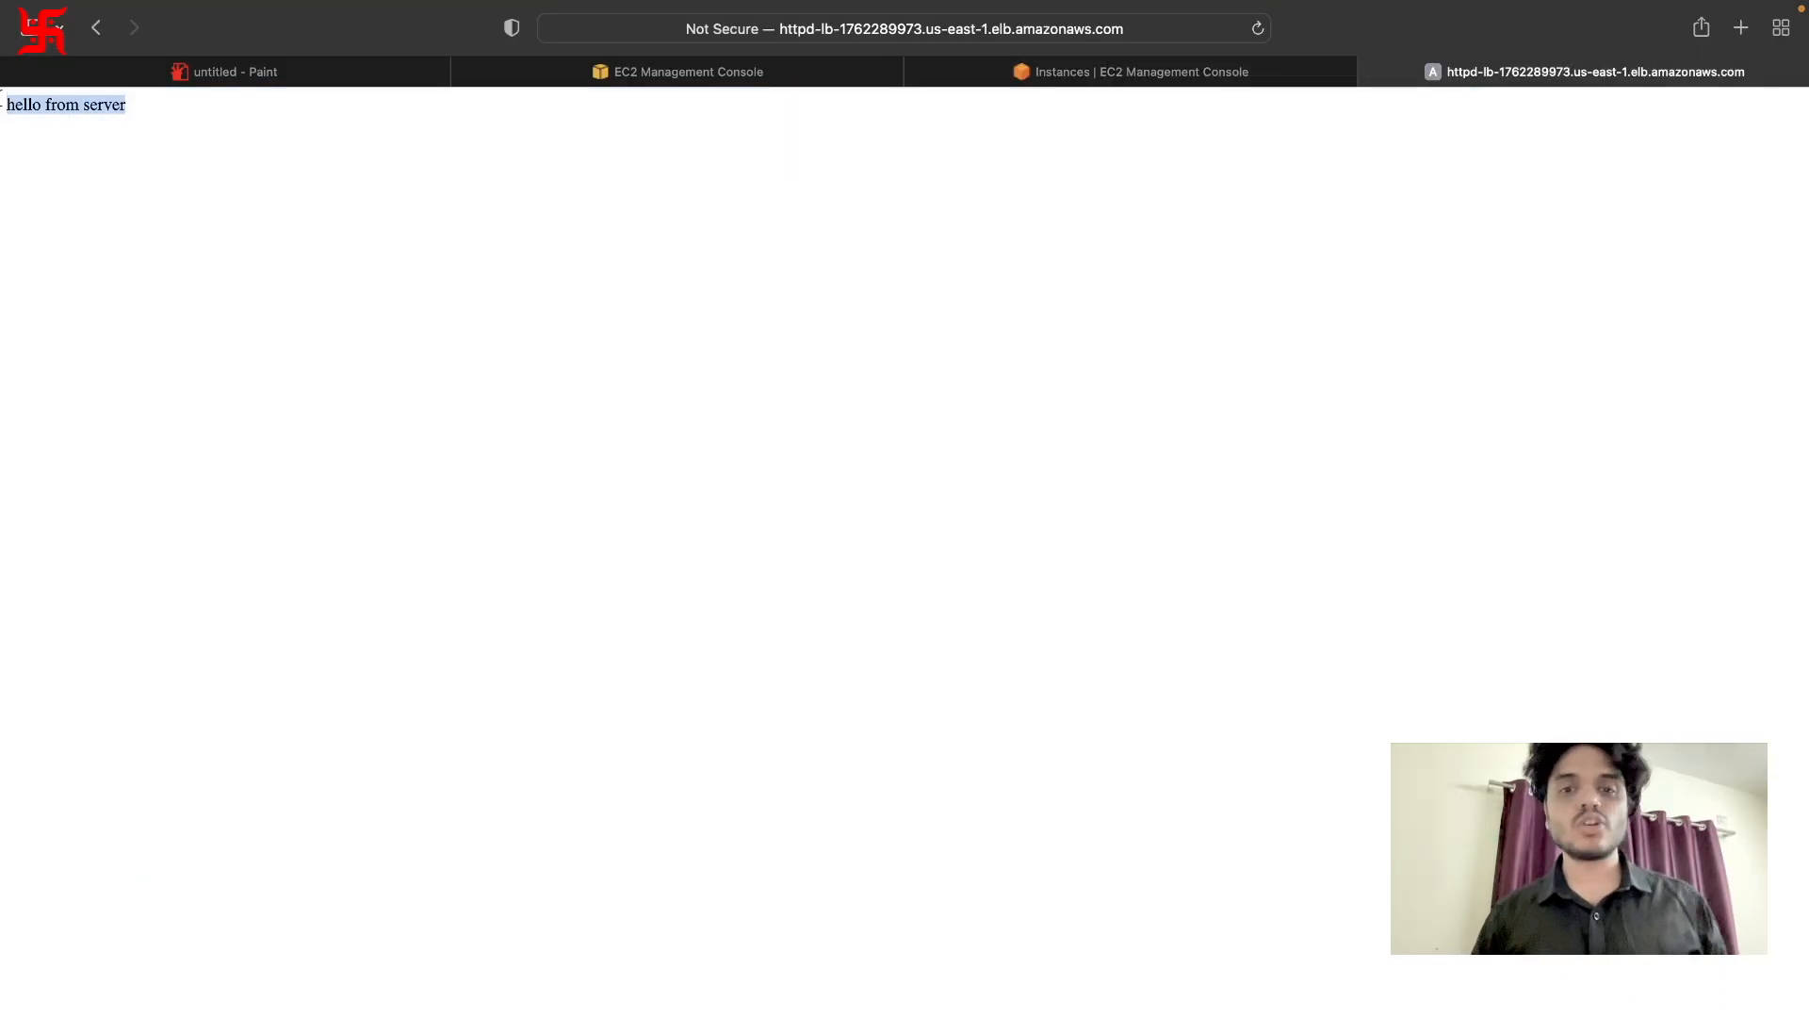
# Copy the public IPv4 address of the us-east-1b web-server instance and open it in the browser to test its response.
pyautogui.click(1214, 71)
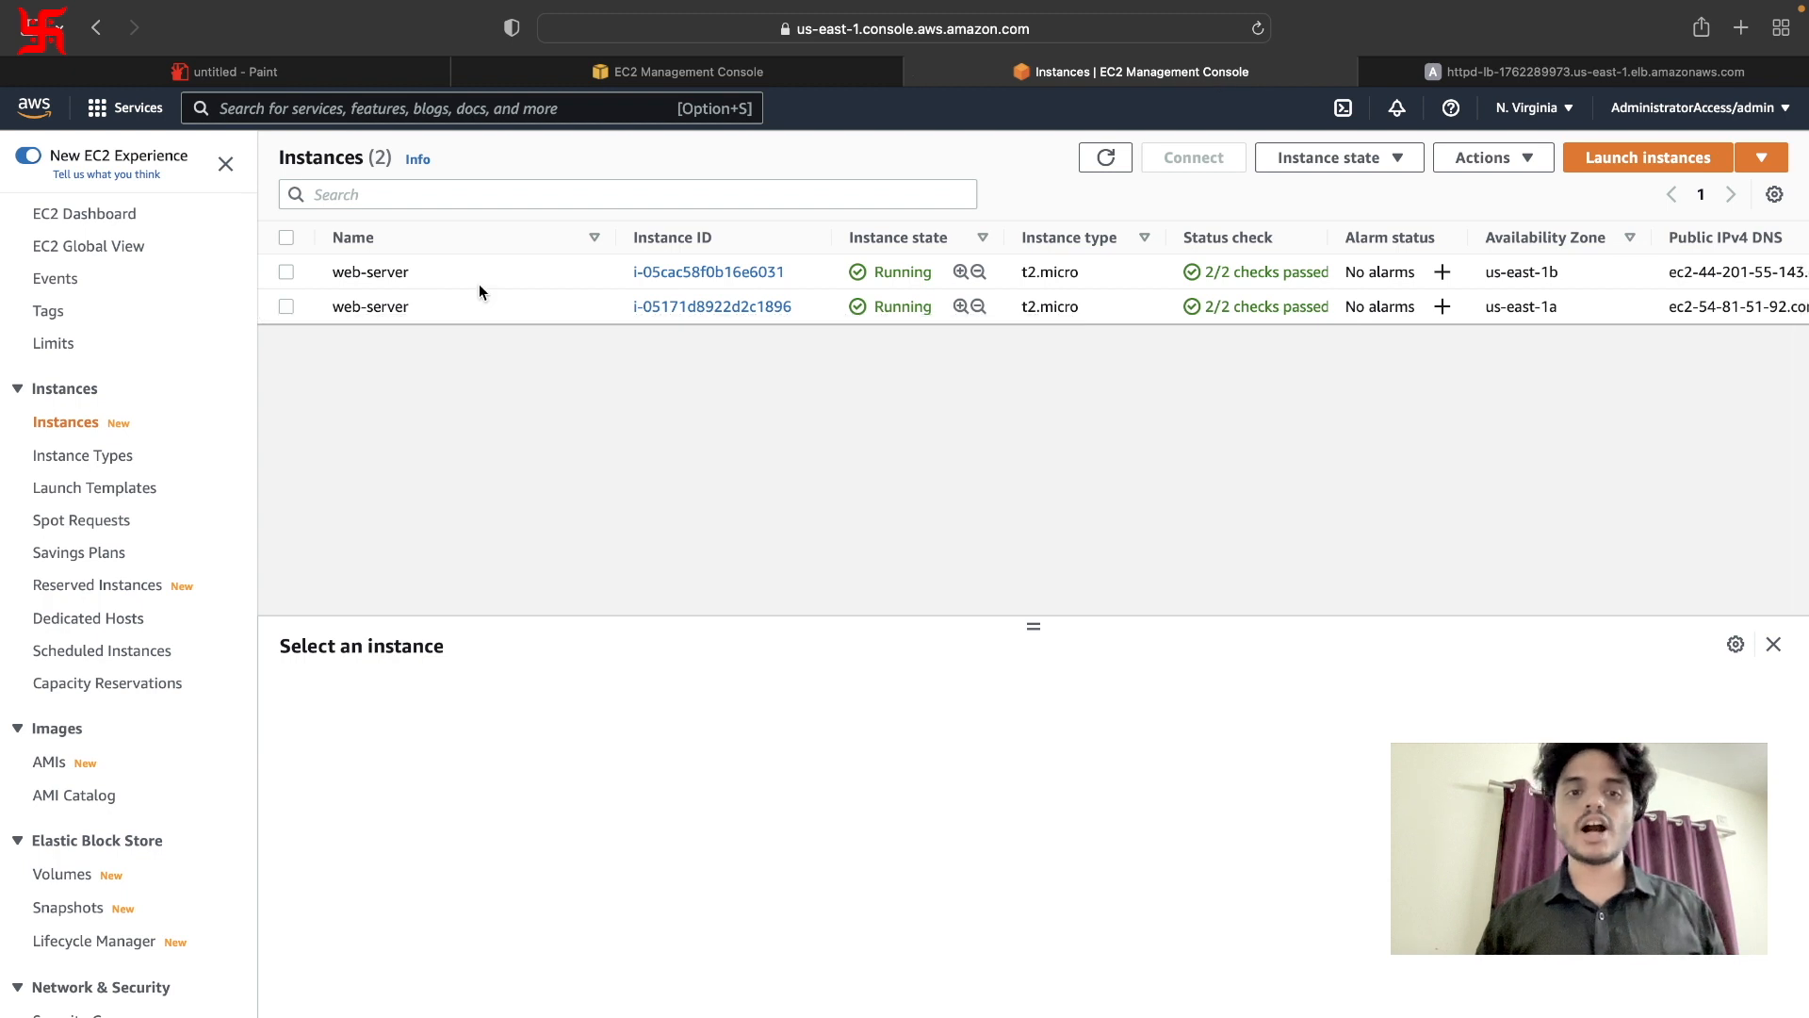
pyautogui.click(511, 273)
pyautogui.click(810, 845)
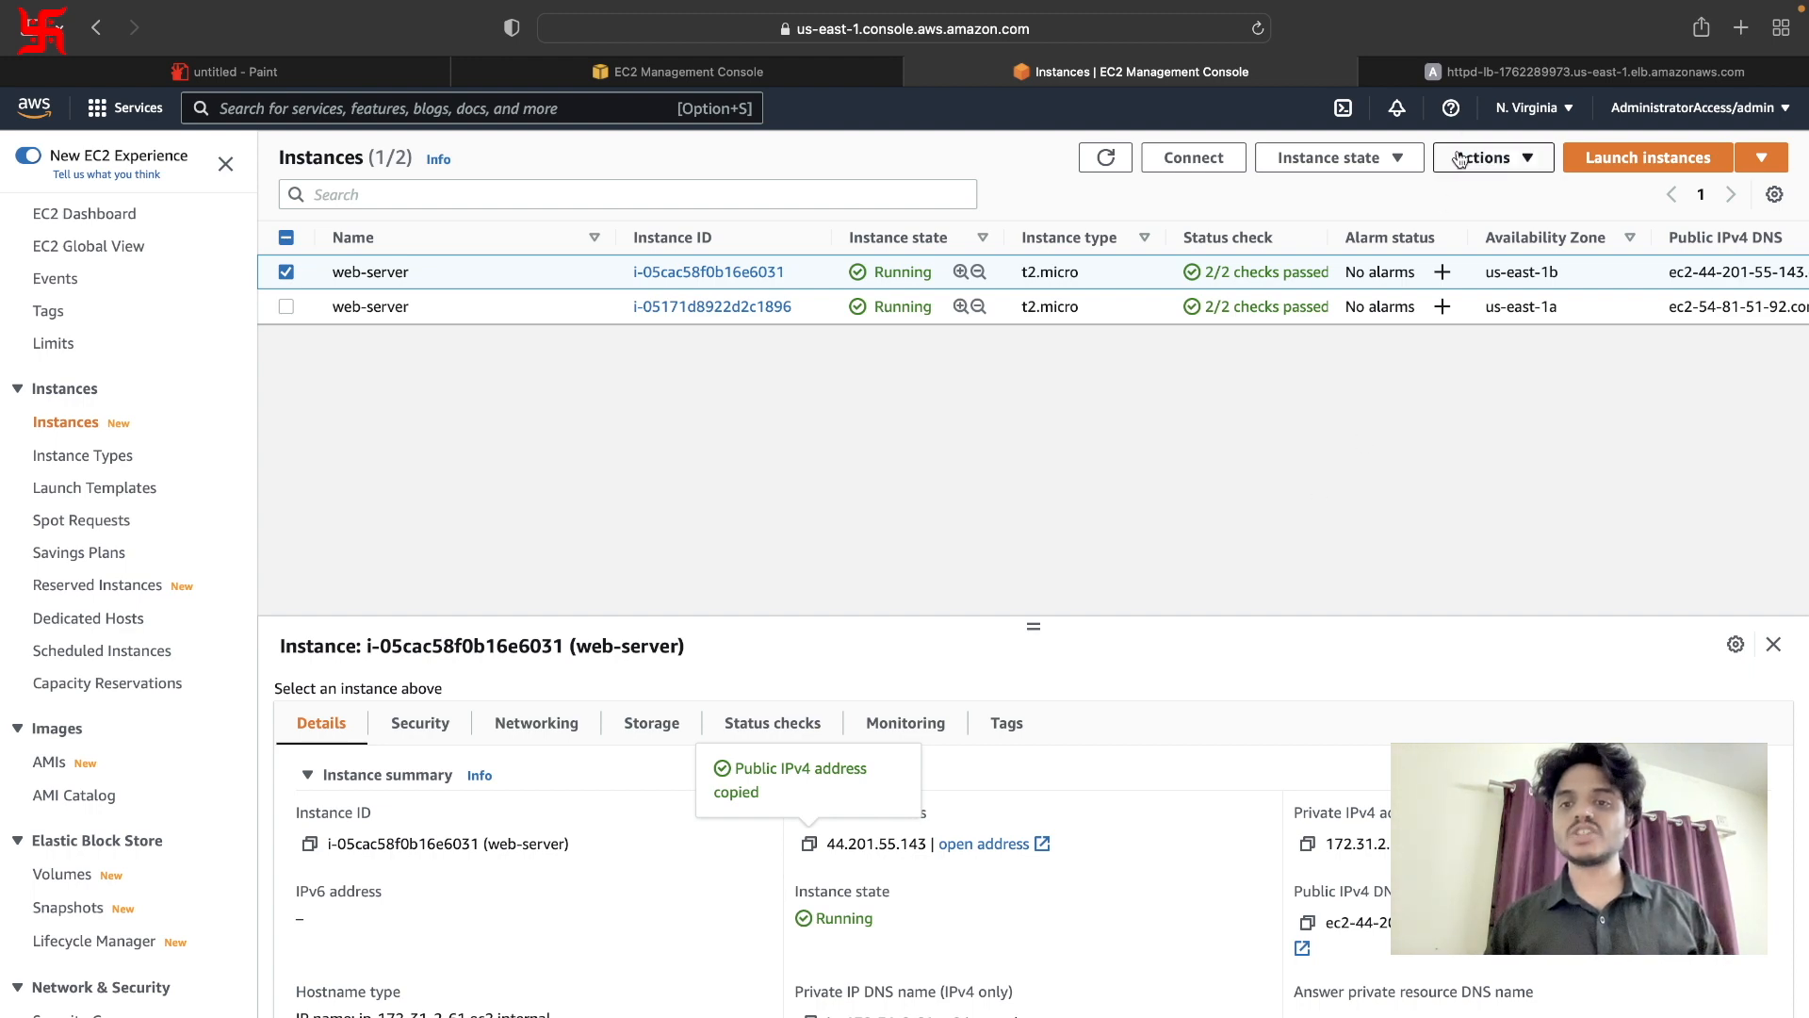
pyautogui.click(1430, 67)
pyautogui.click(1138, 30)
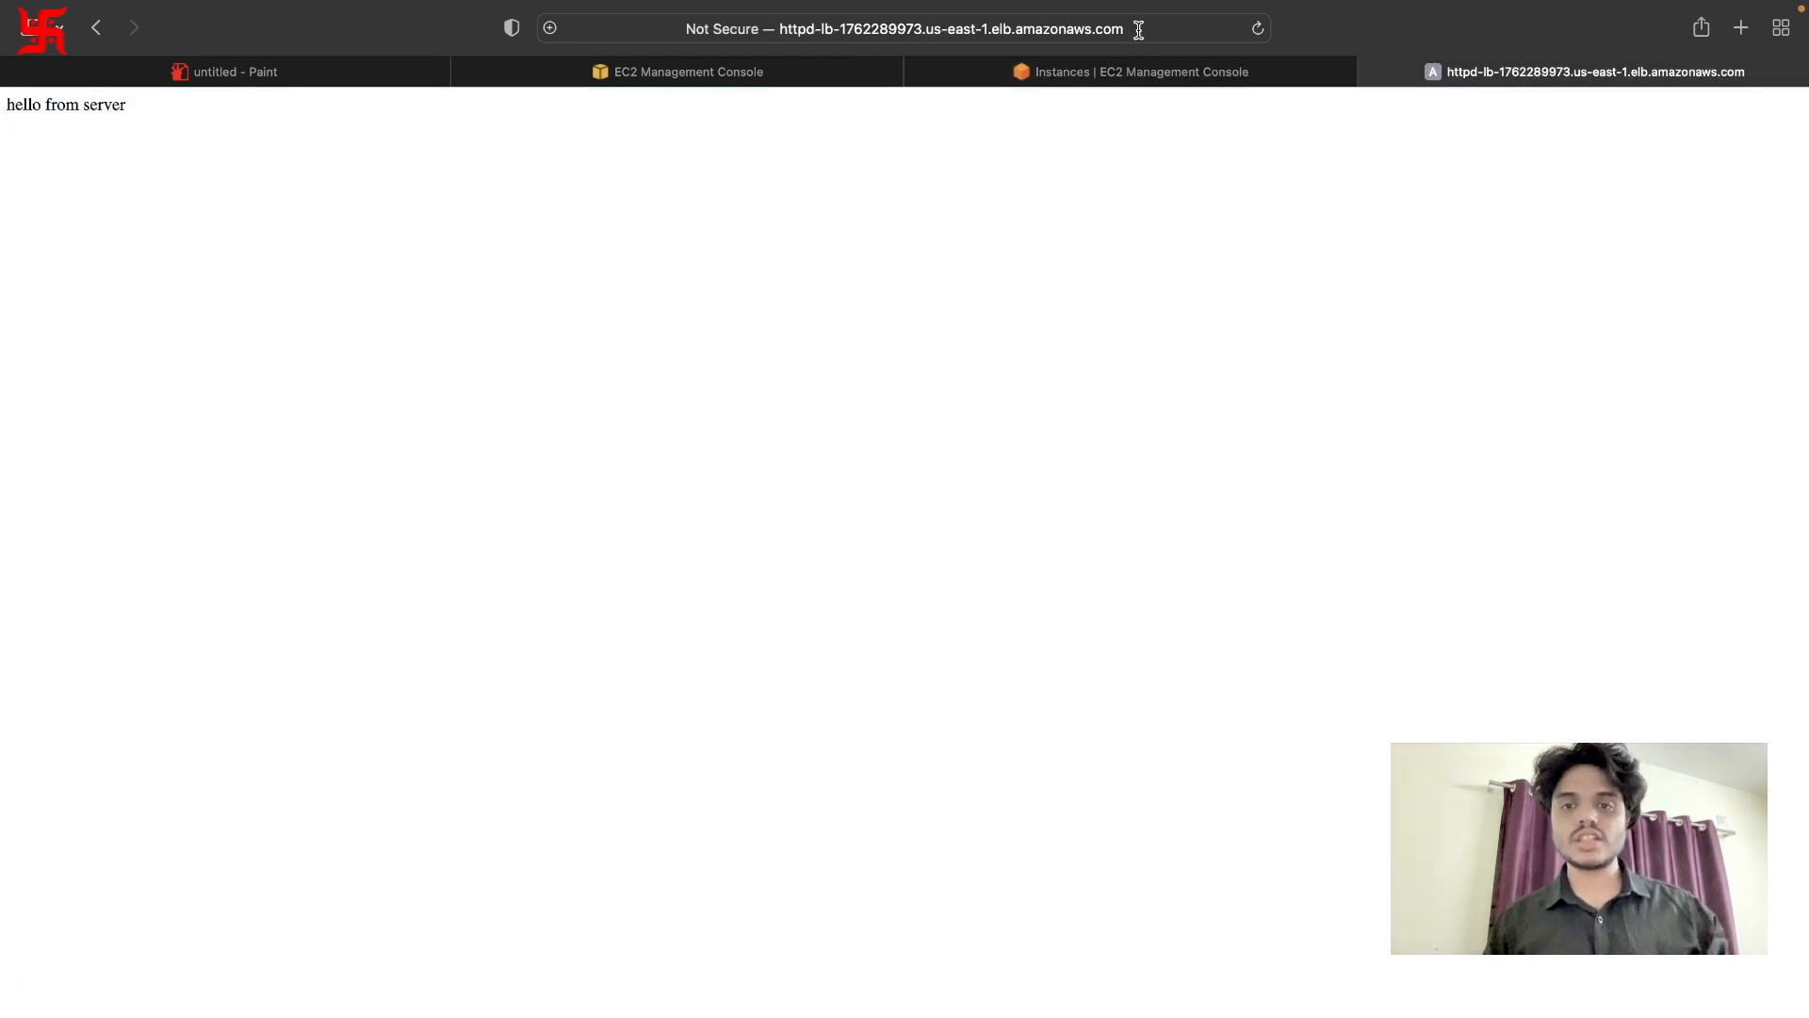
pyautogui.press('super+v')
pyautogui.press('Return')
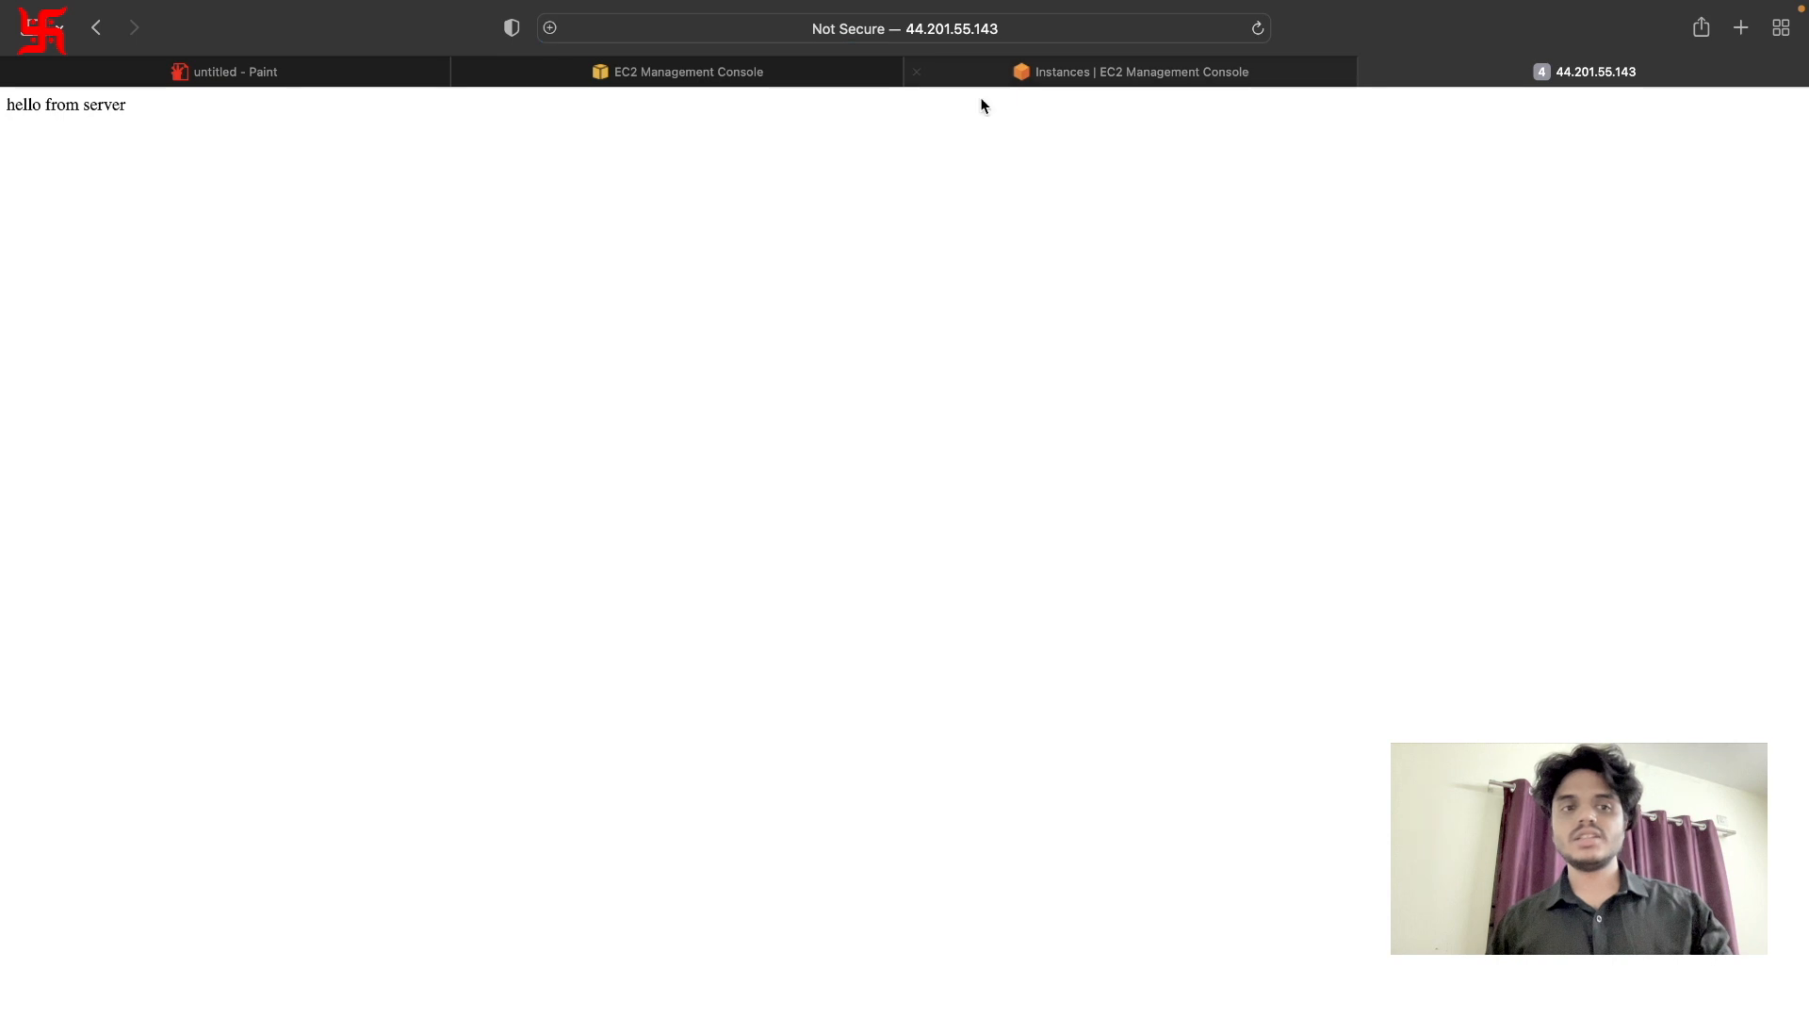
pyautogui.moveTo(126, 106); pyautogui.dragTo(2, 109)
pyautogui.click(2, 109)
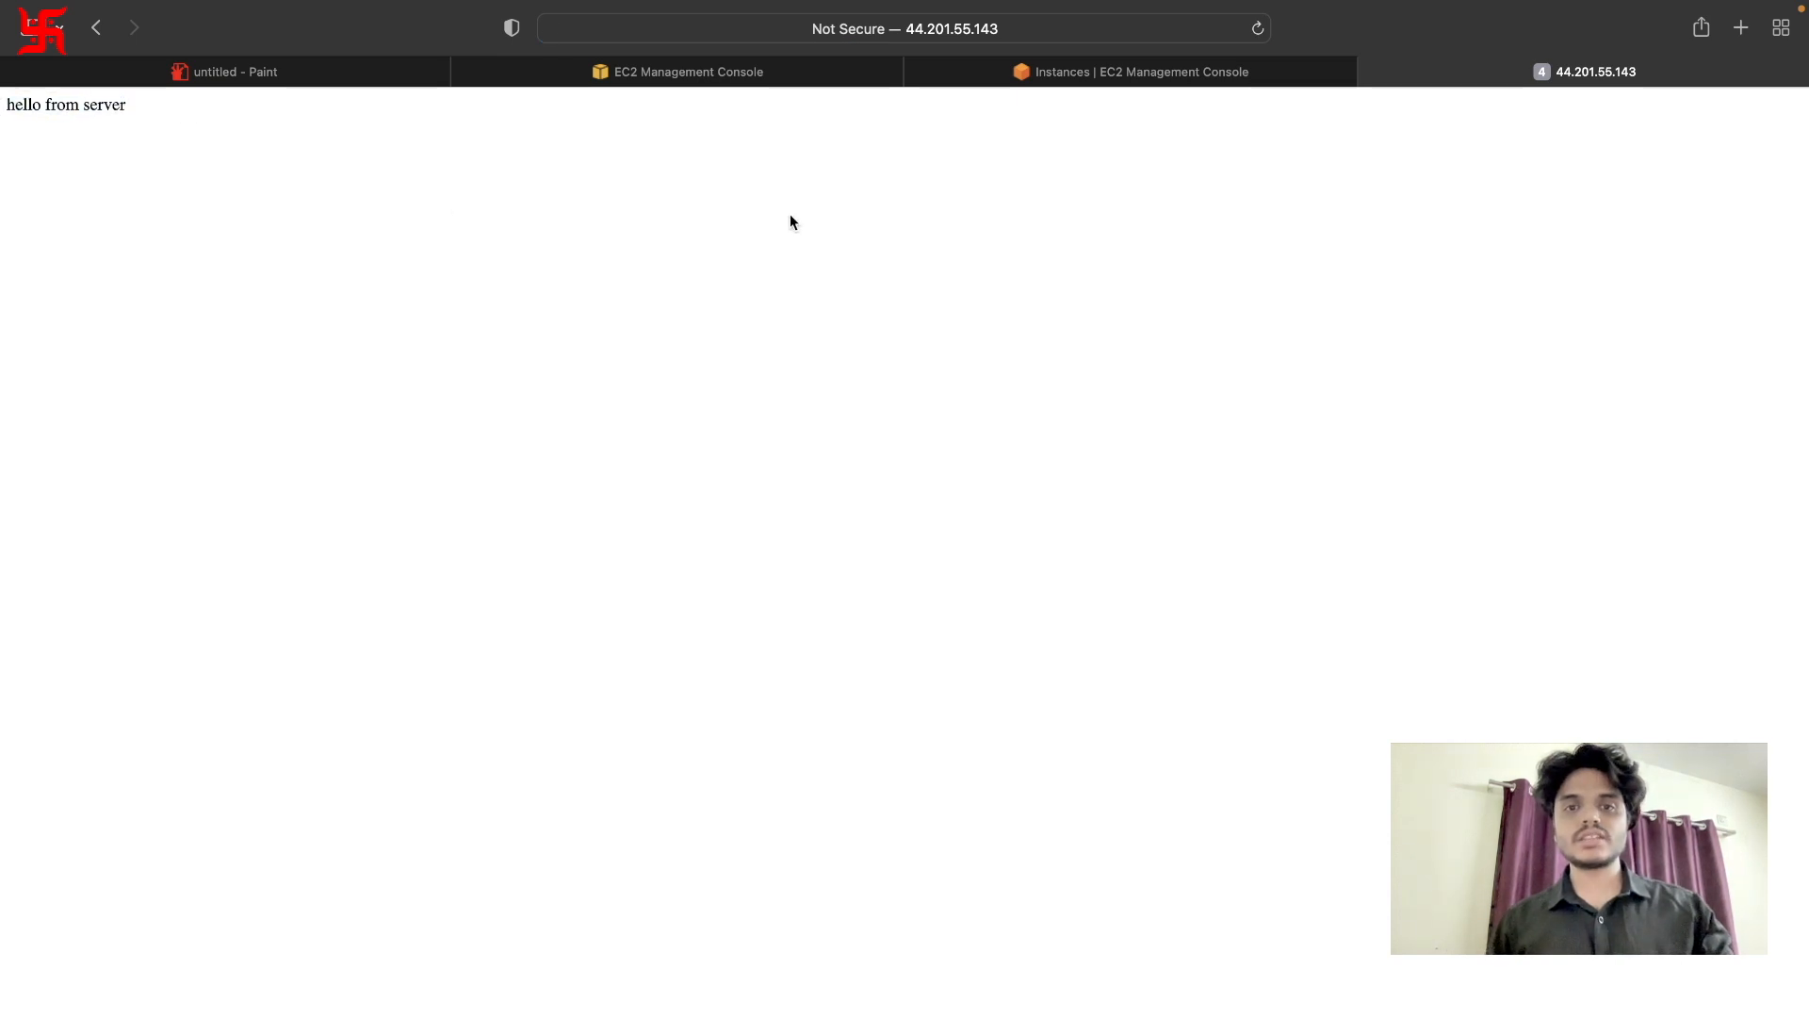
# Copy the public IPv4 address of the us-east-1a web-server instance and open it in the browser to check its page.
pyautogui.click(1071, 83)
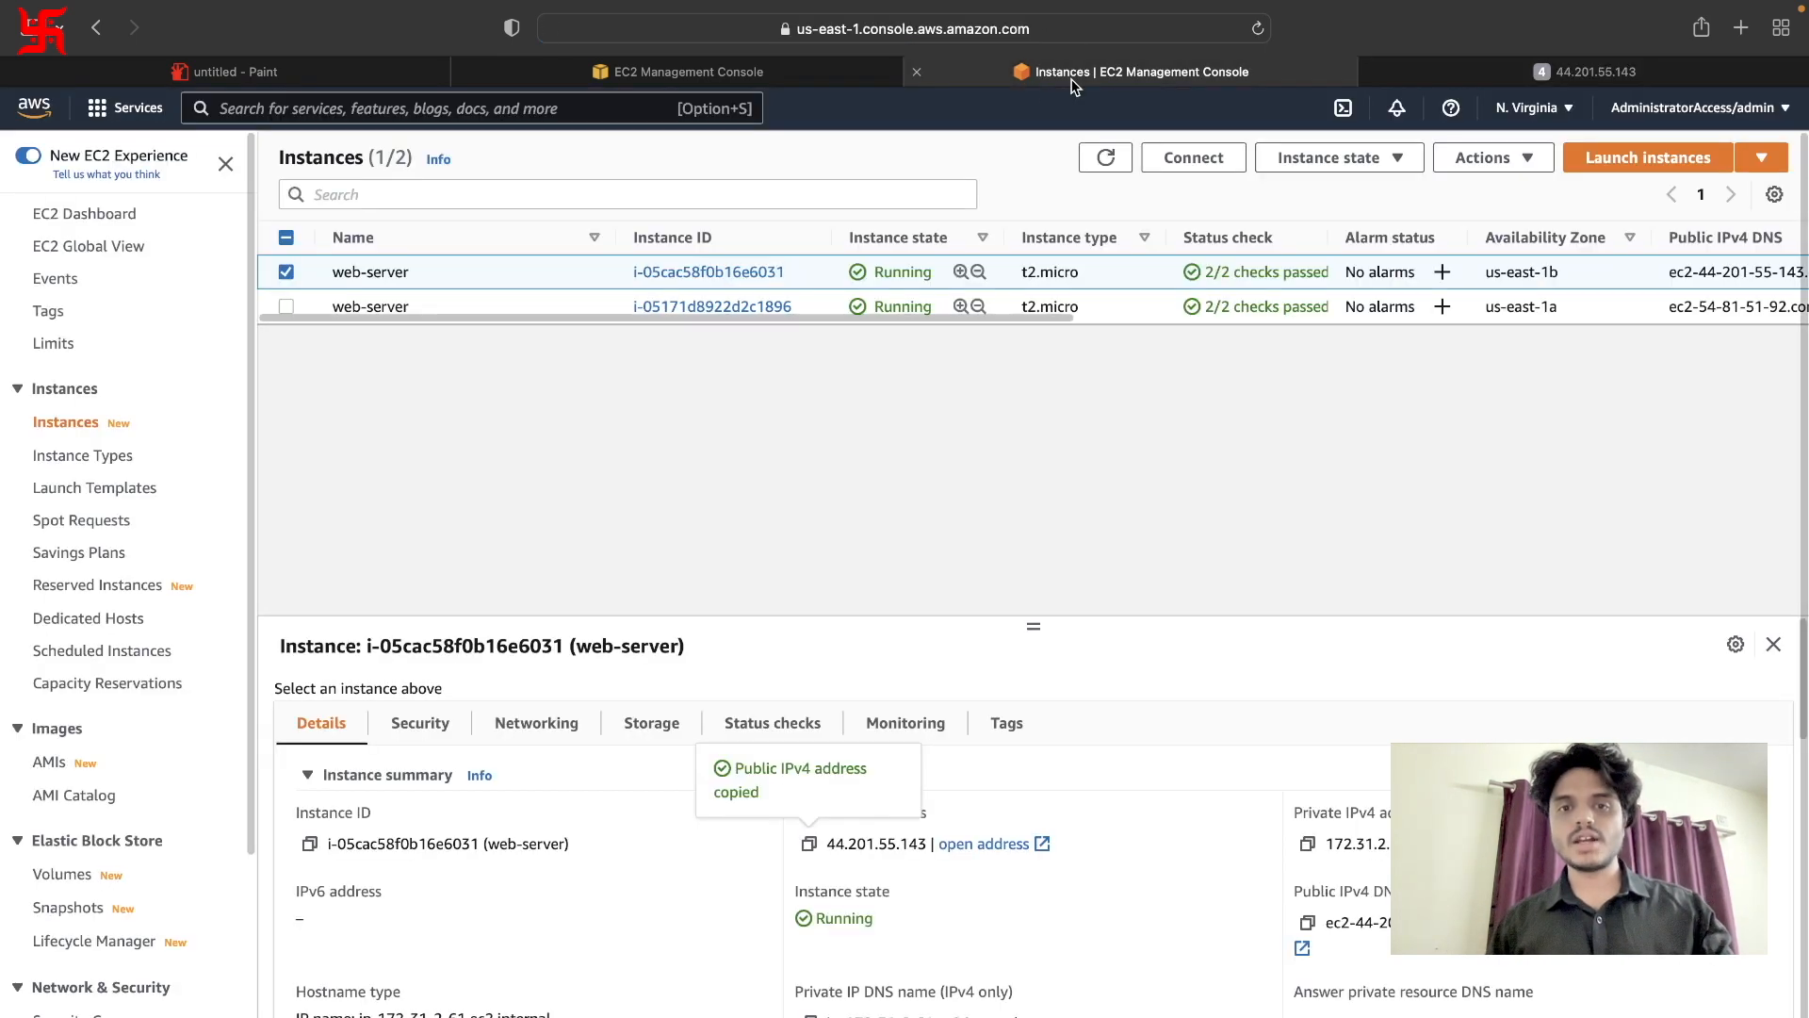
pyautogui.click(478, 307)
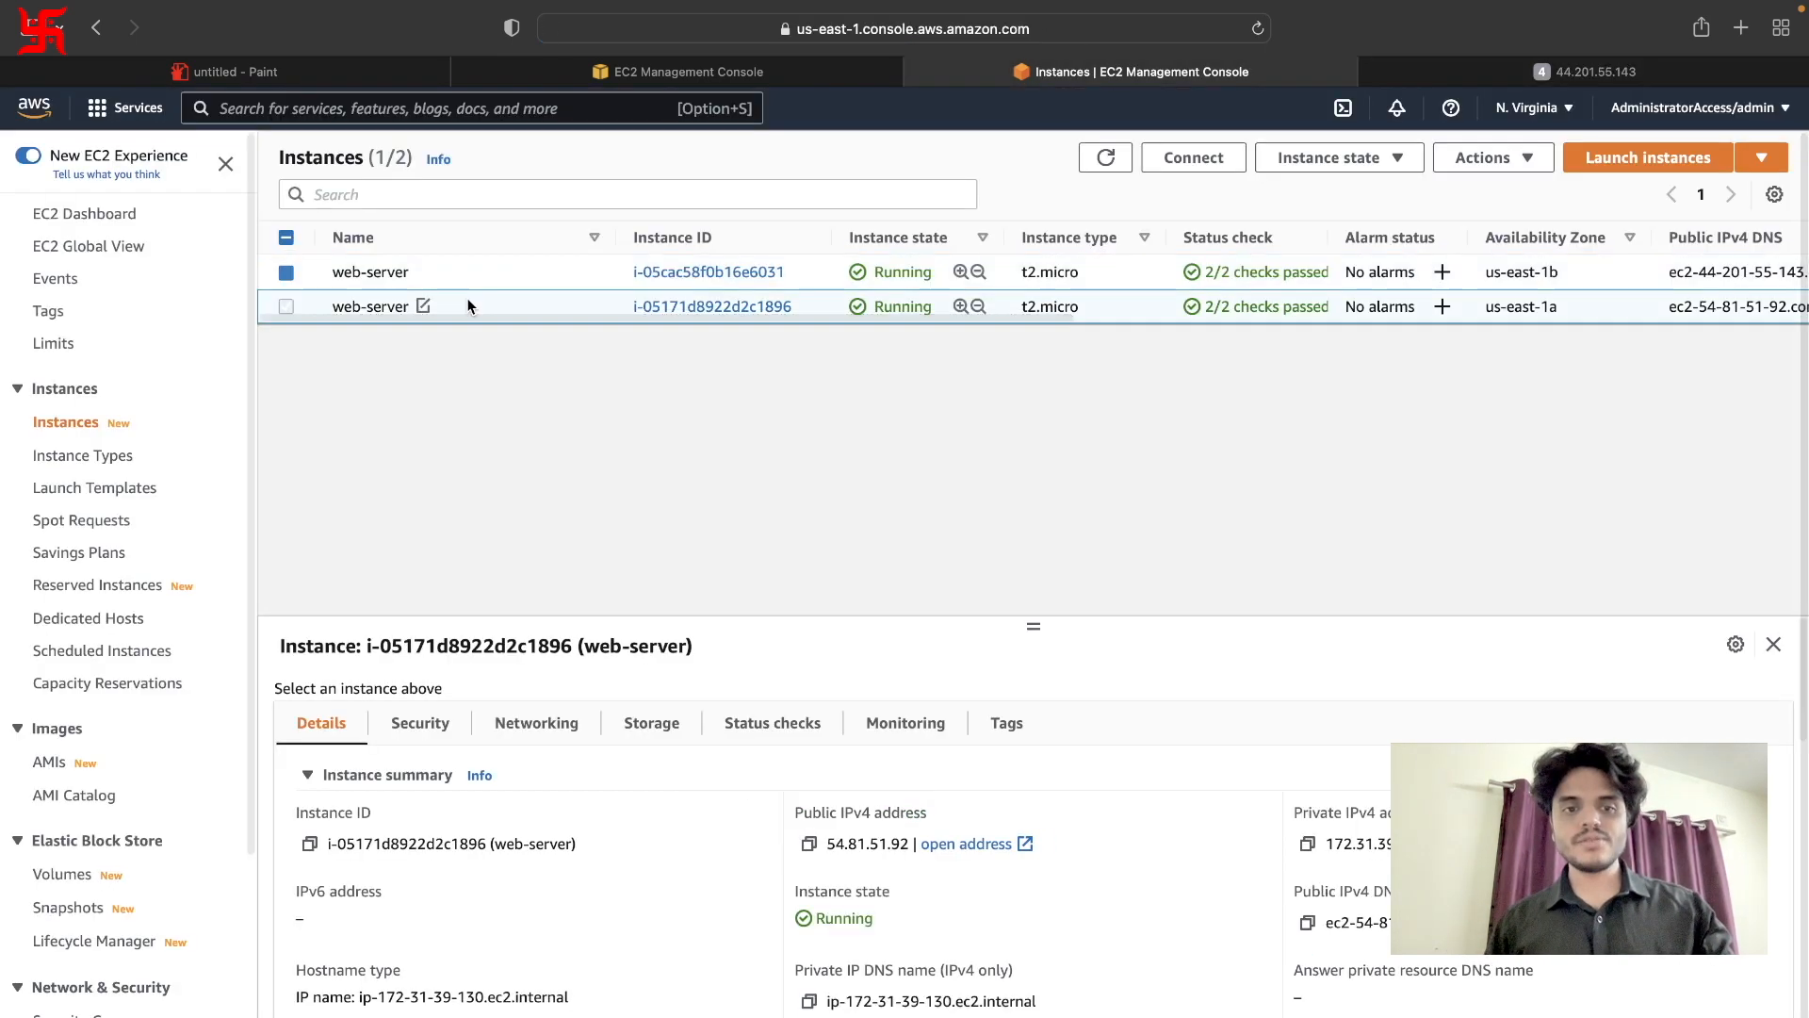
pyautogui.click(809, 843)
pyautogui.click(1447, 79)
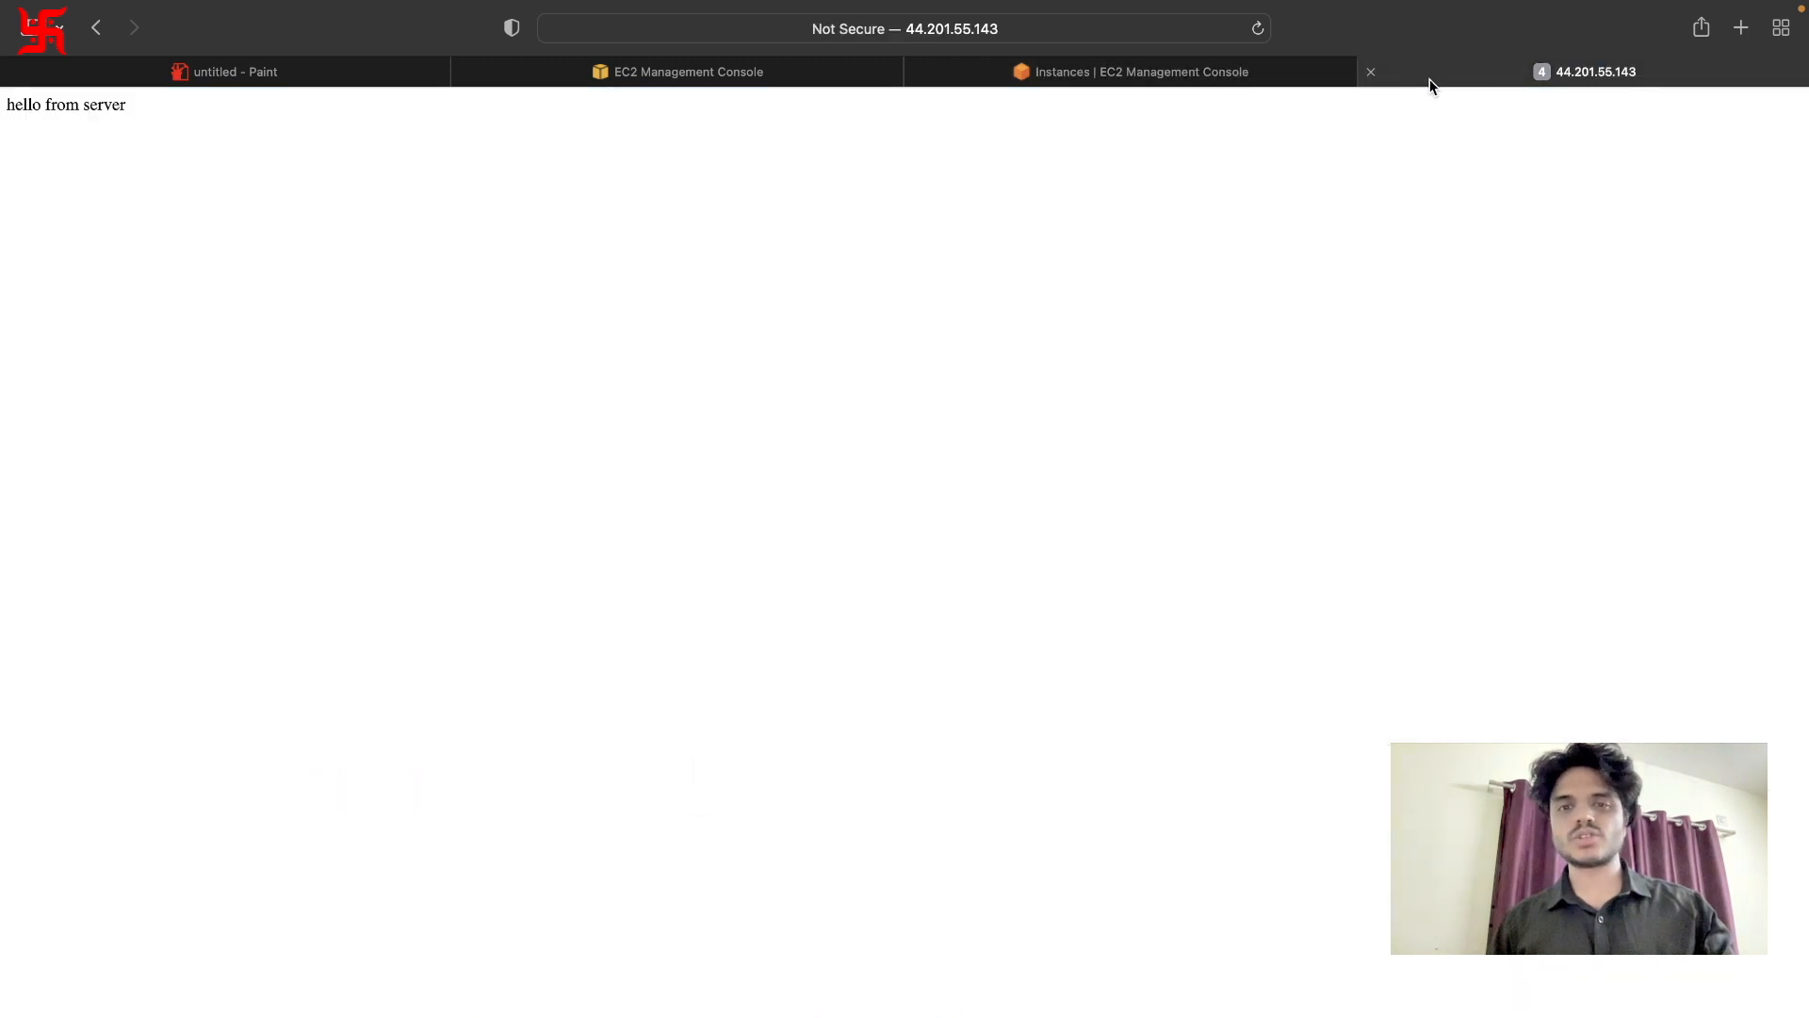
pyautogui.click(1044, 31)
pyautogui.press('super+v')
pyautogui.press('Return')
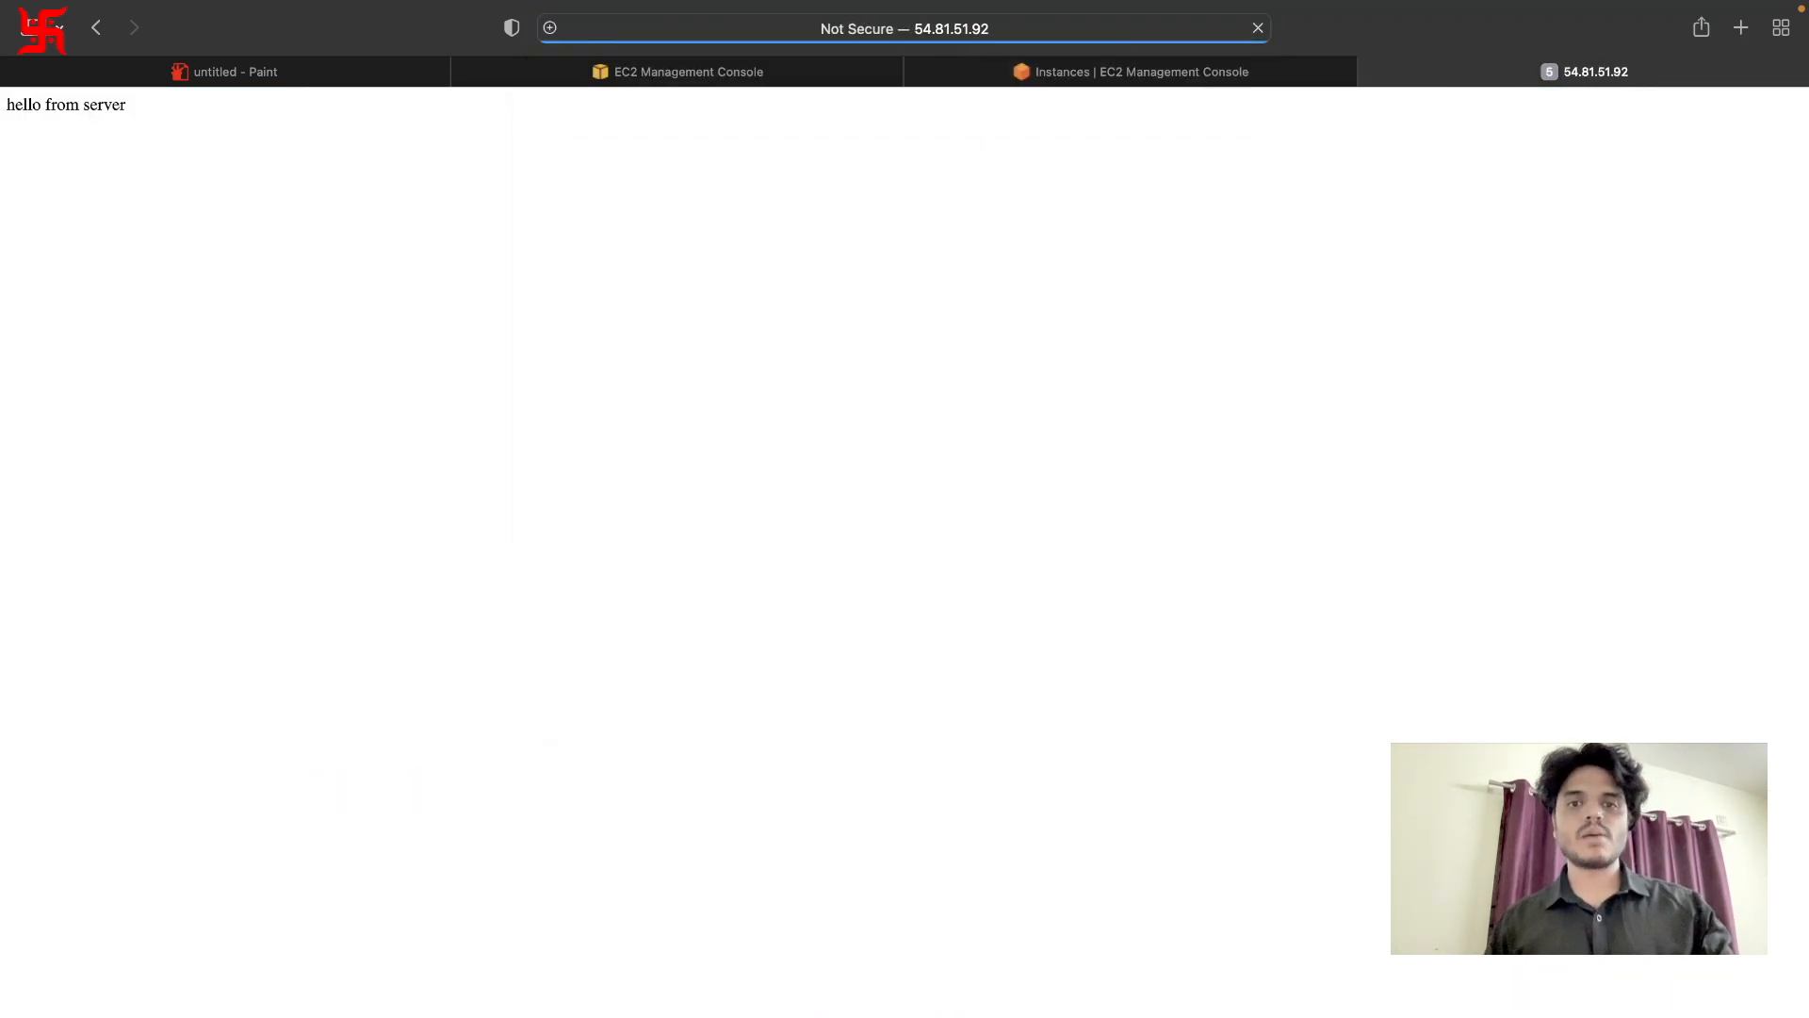
pyautogui.moveTo(133, 110); pyautogui.dragTo(5, 107)
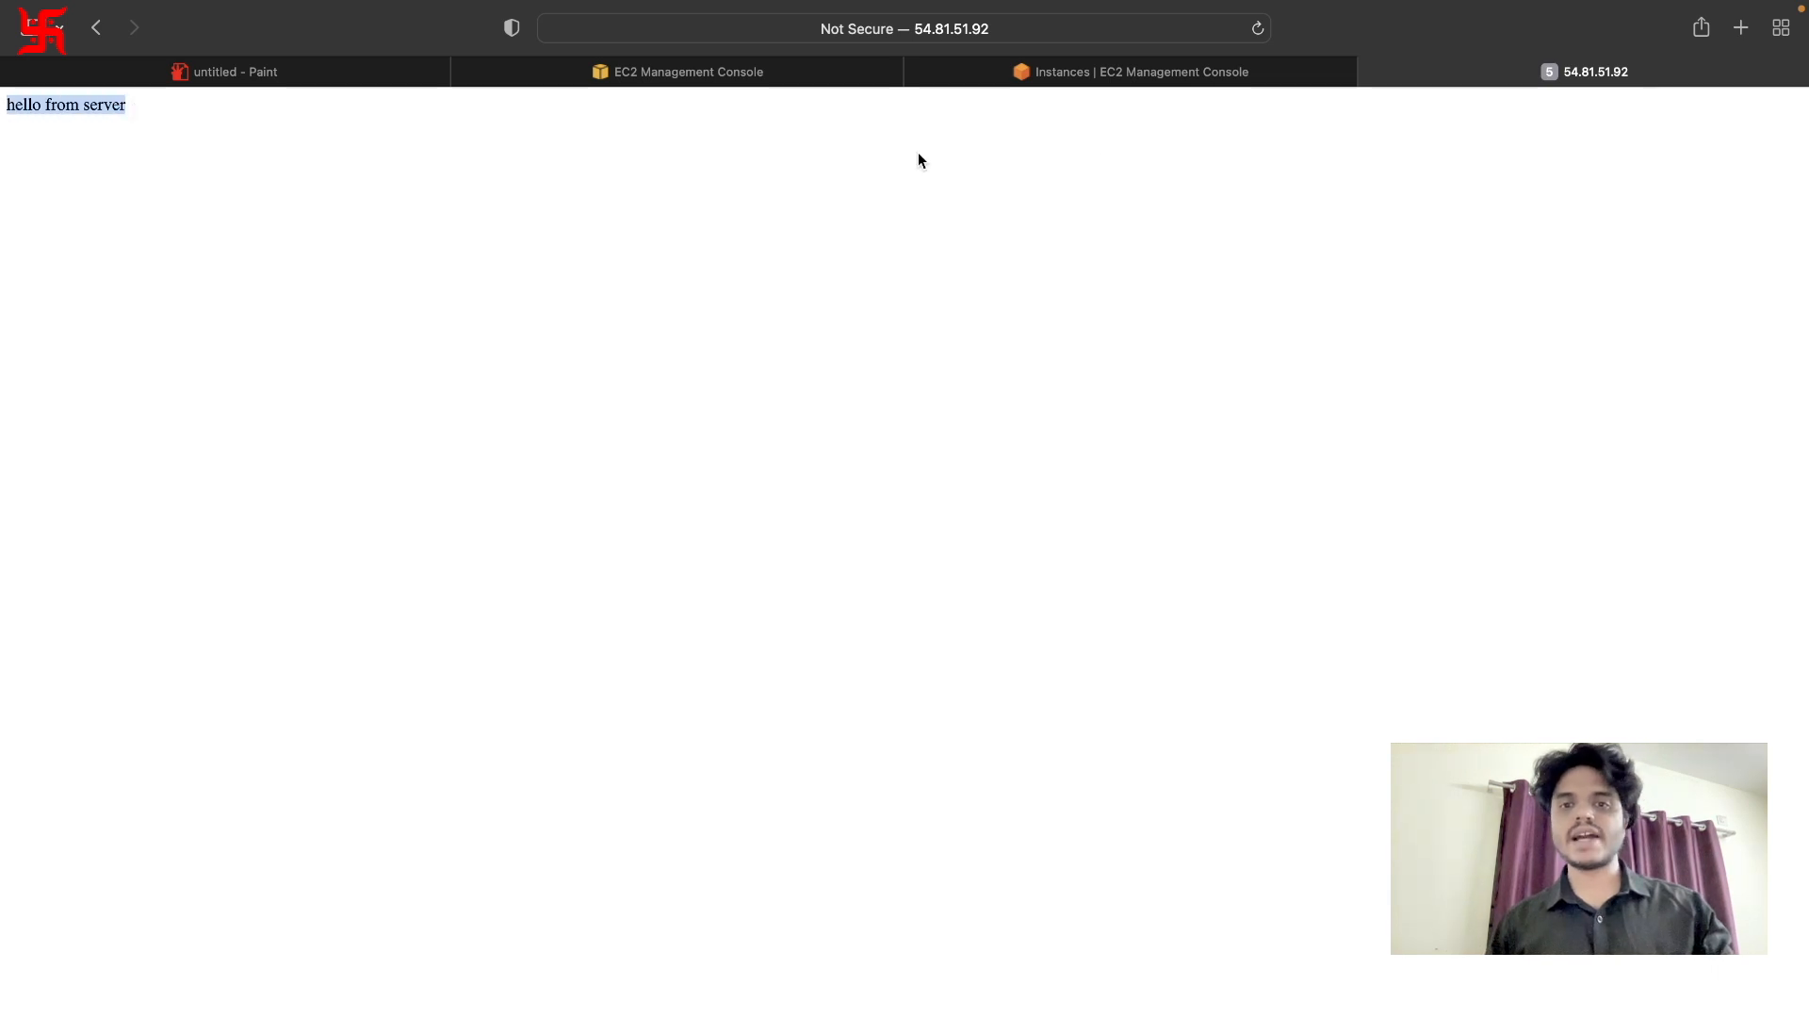
# Copy the DNS name of the httpd-lb load balancer and open it in the browser to check the page it serves.
pyautogui.click(1068, 71)
pyautogui.click(766, 75)
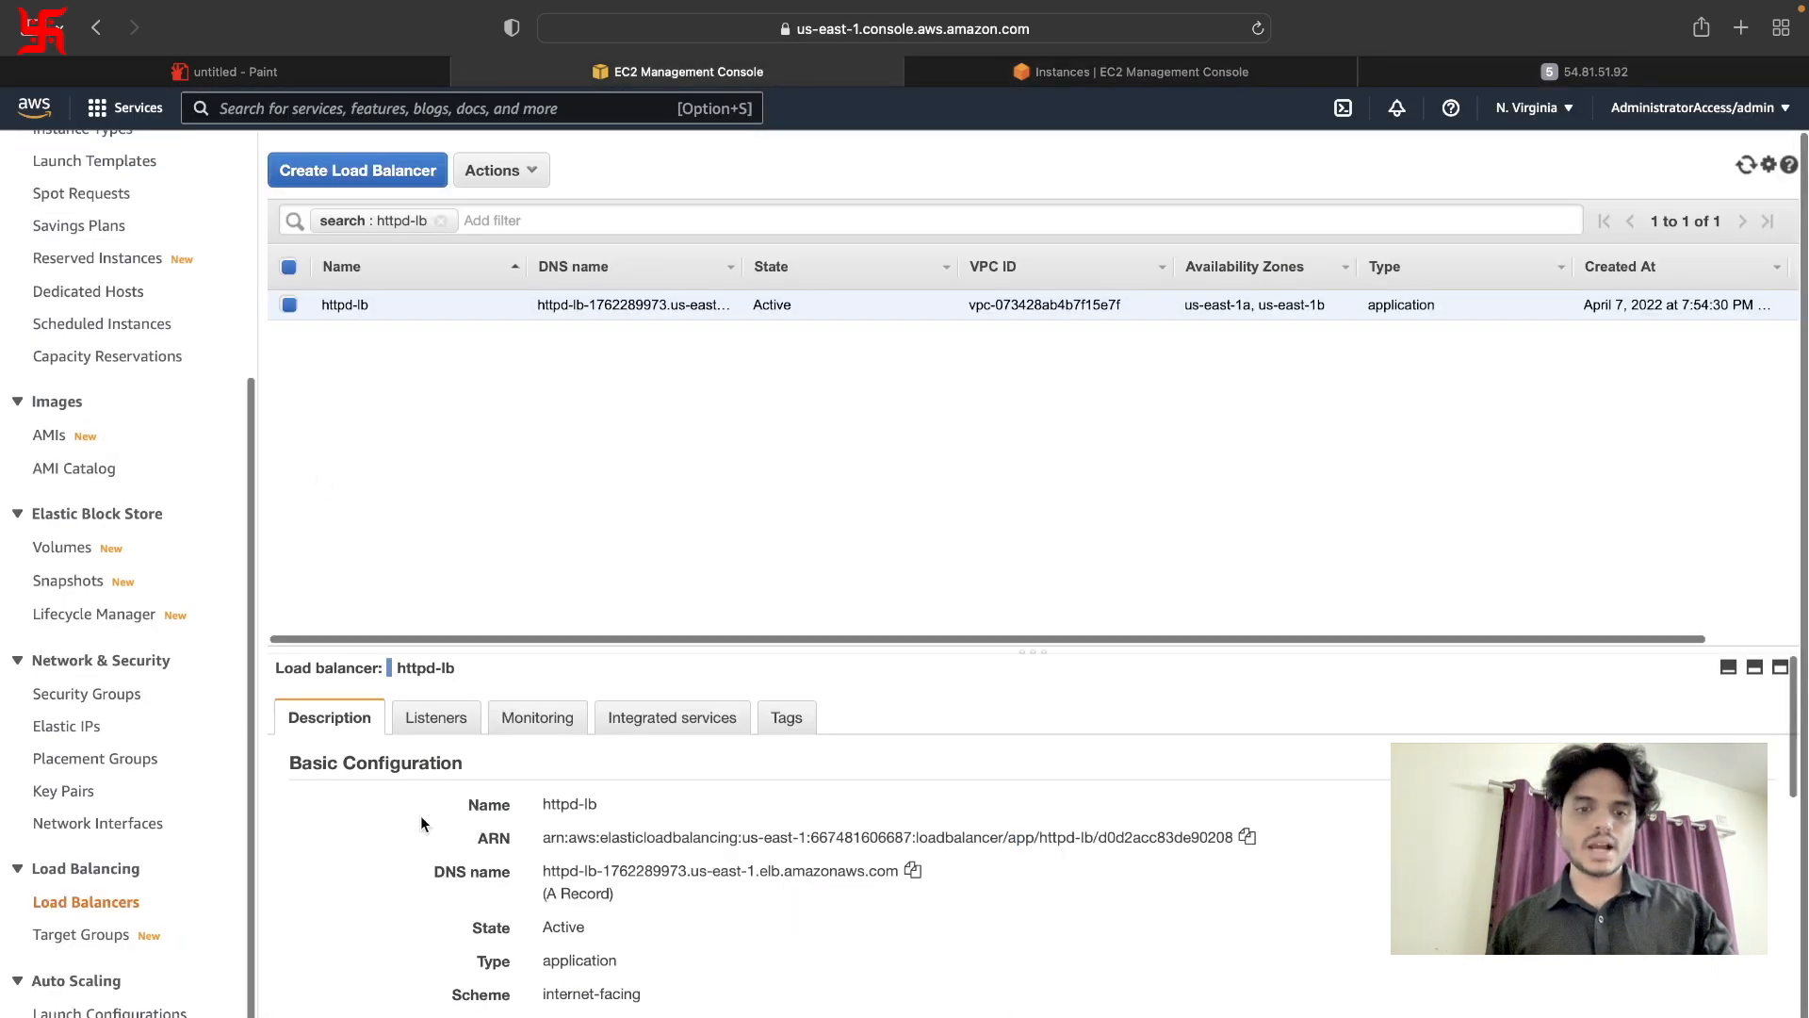
pyautogui.click(914, 871)
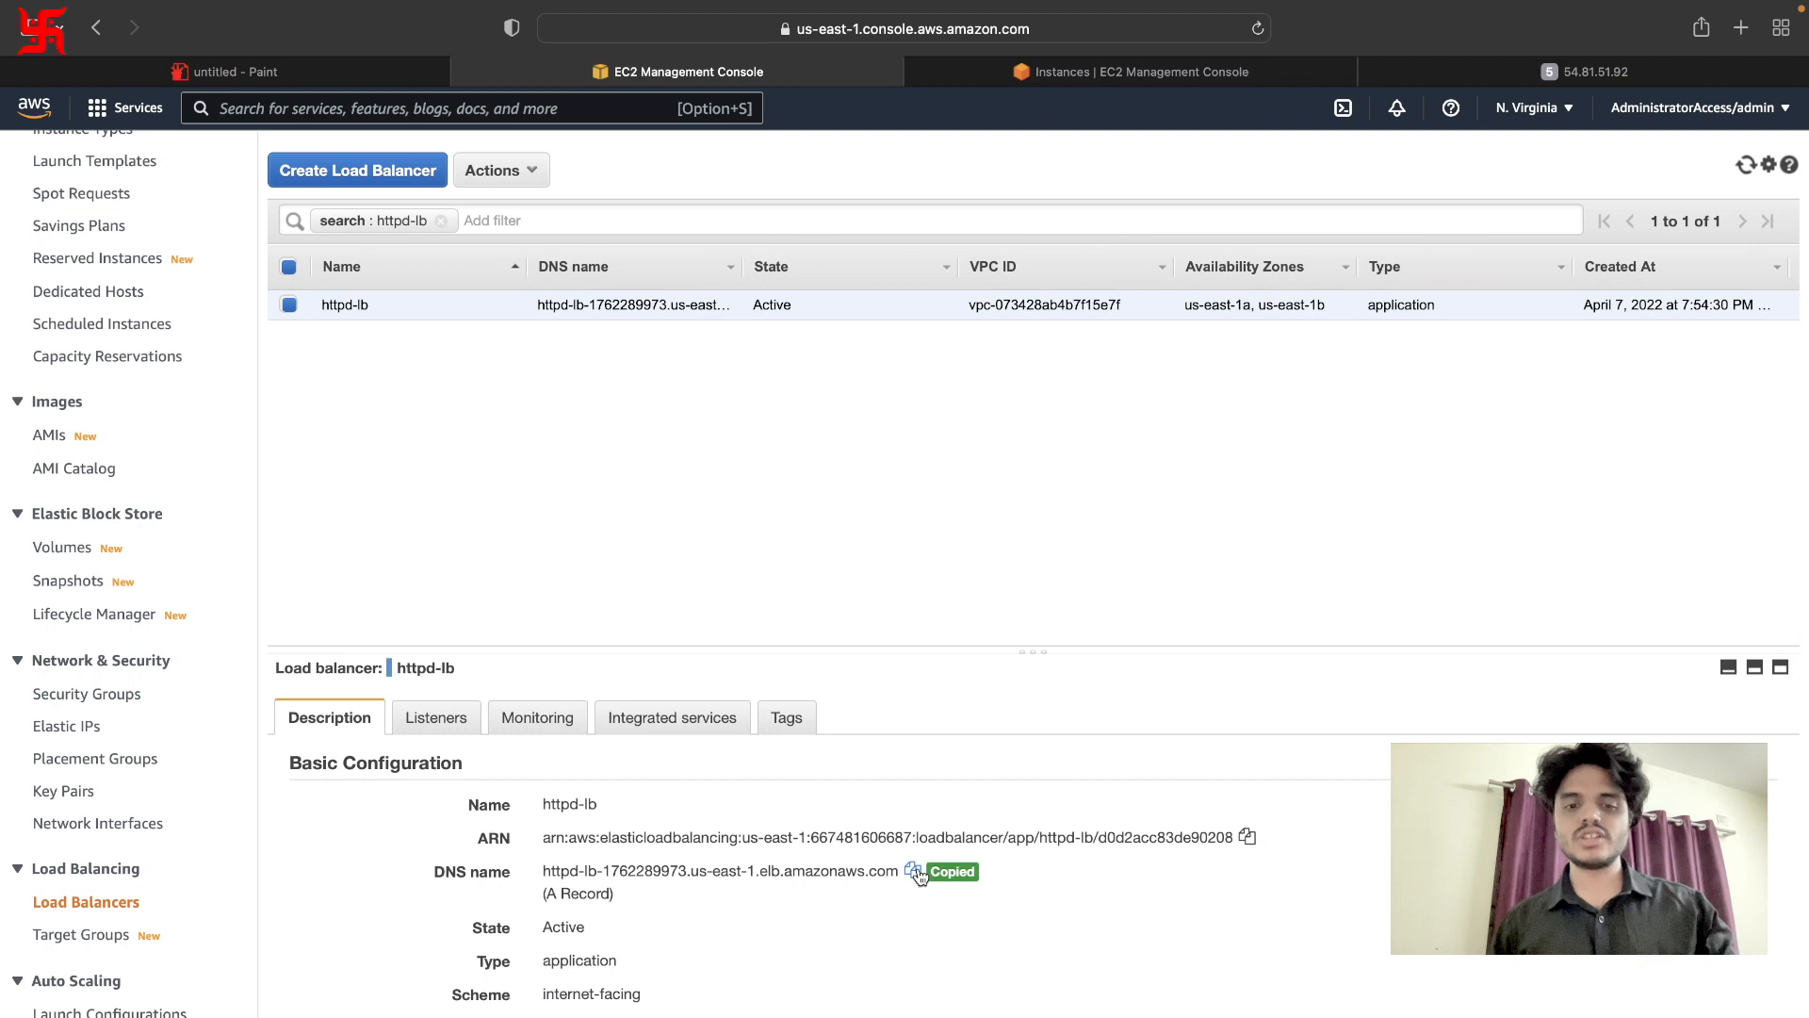
pyautogui.click(1520, 106)
pyautogui.click(1514, 76)
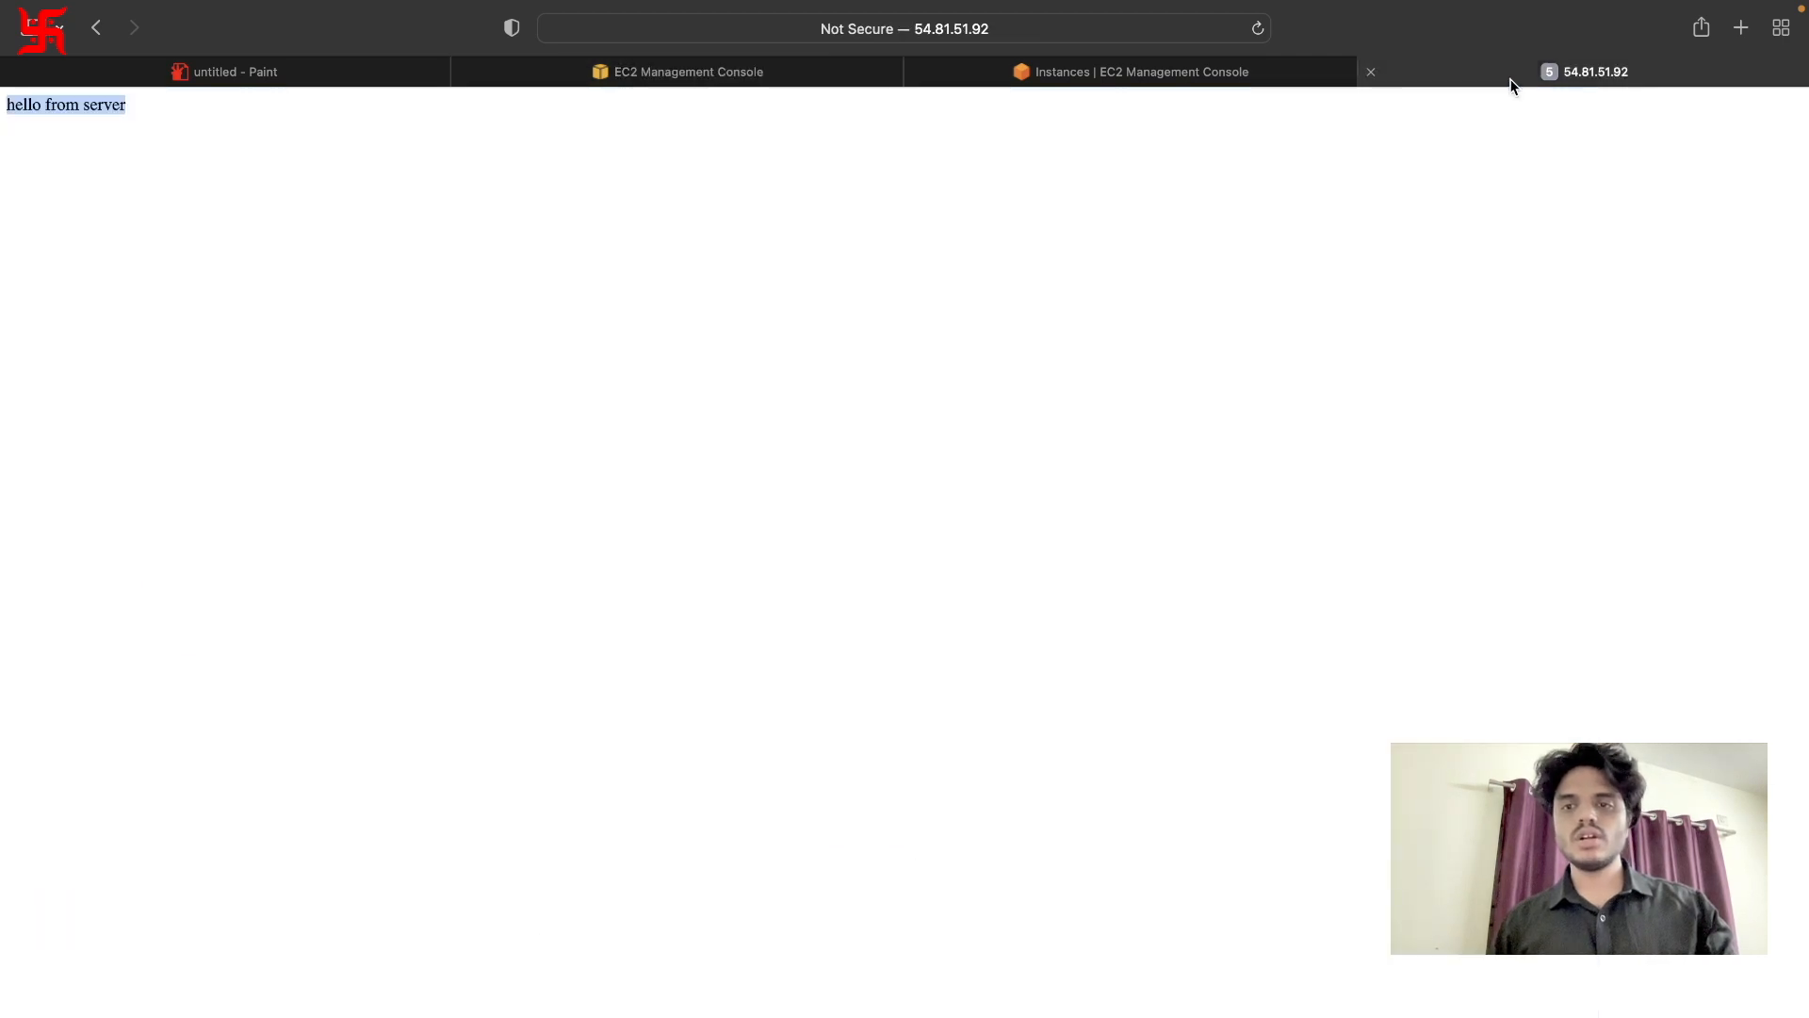
pyautogui.click(1038, 32)
pyautogui.press('super+v')
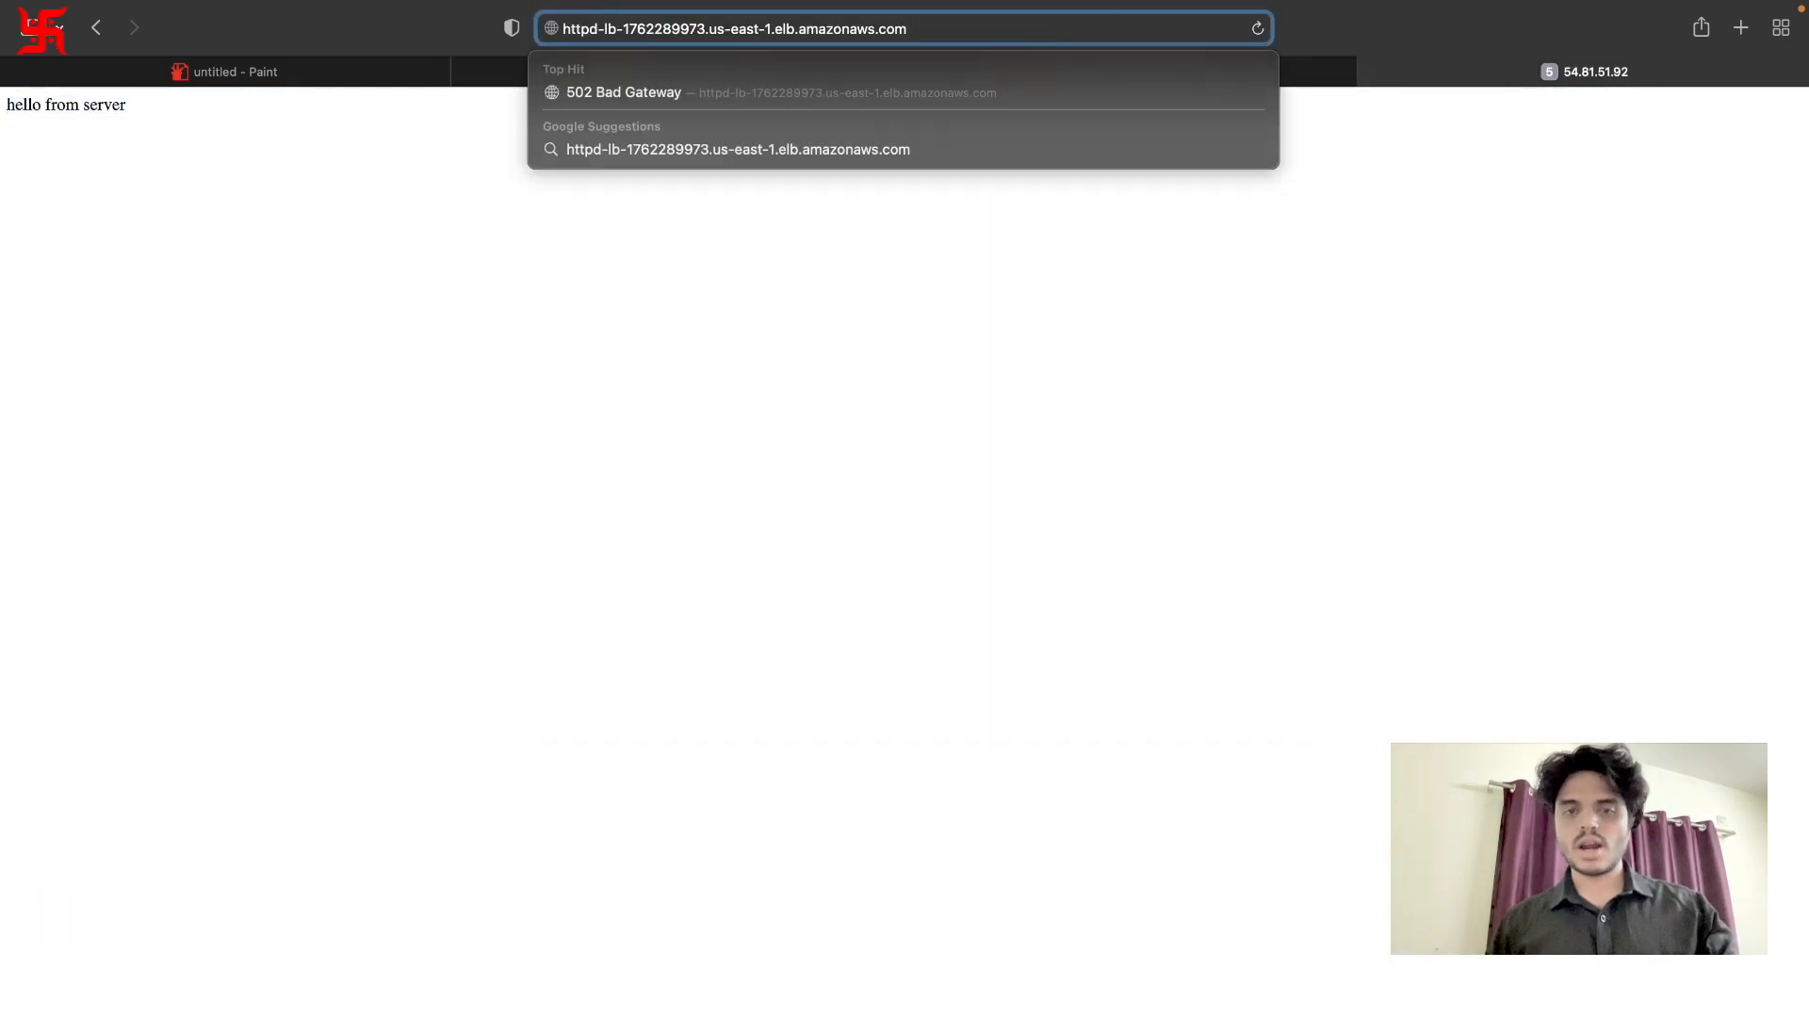
pyautogui.press('Return')
pyautogui.moveTo(136, 111); pyautogui.dragTo(4, 105)
# Reload the load balancer's page several times to test that it keeps serving the web servers' content.
pyautogui.click(1159, 36)
pyautogui.press('Return')
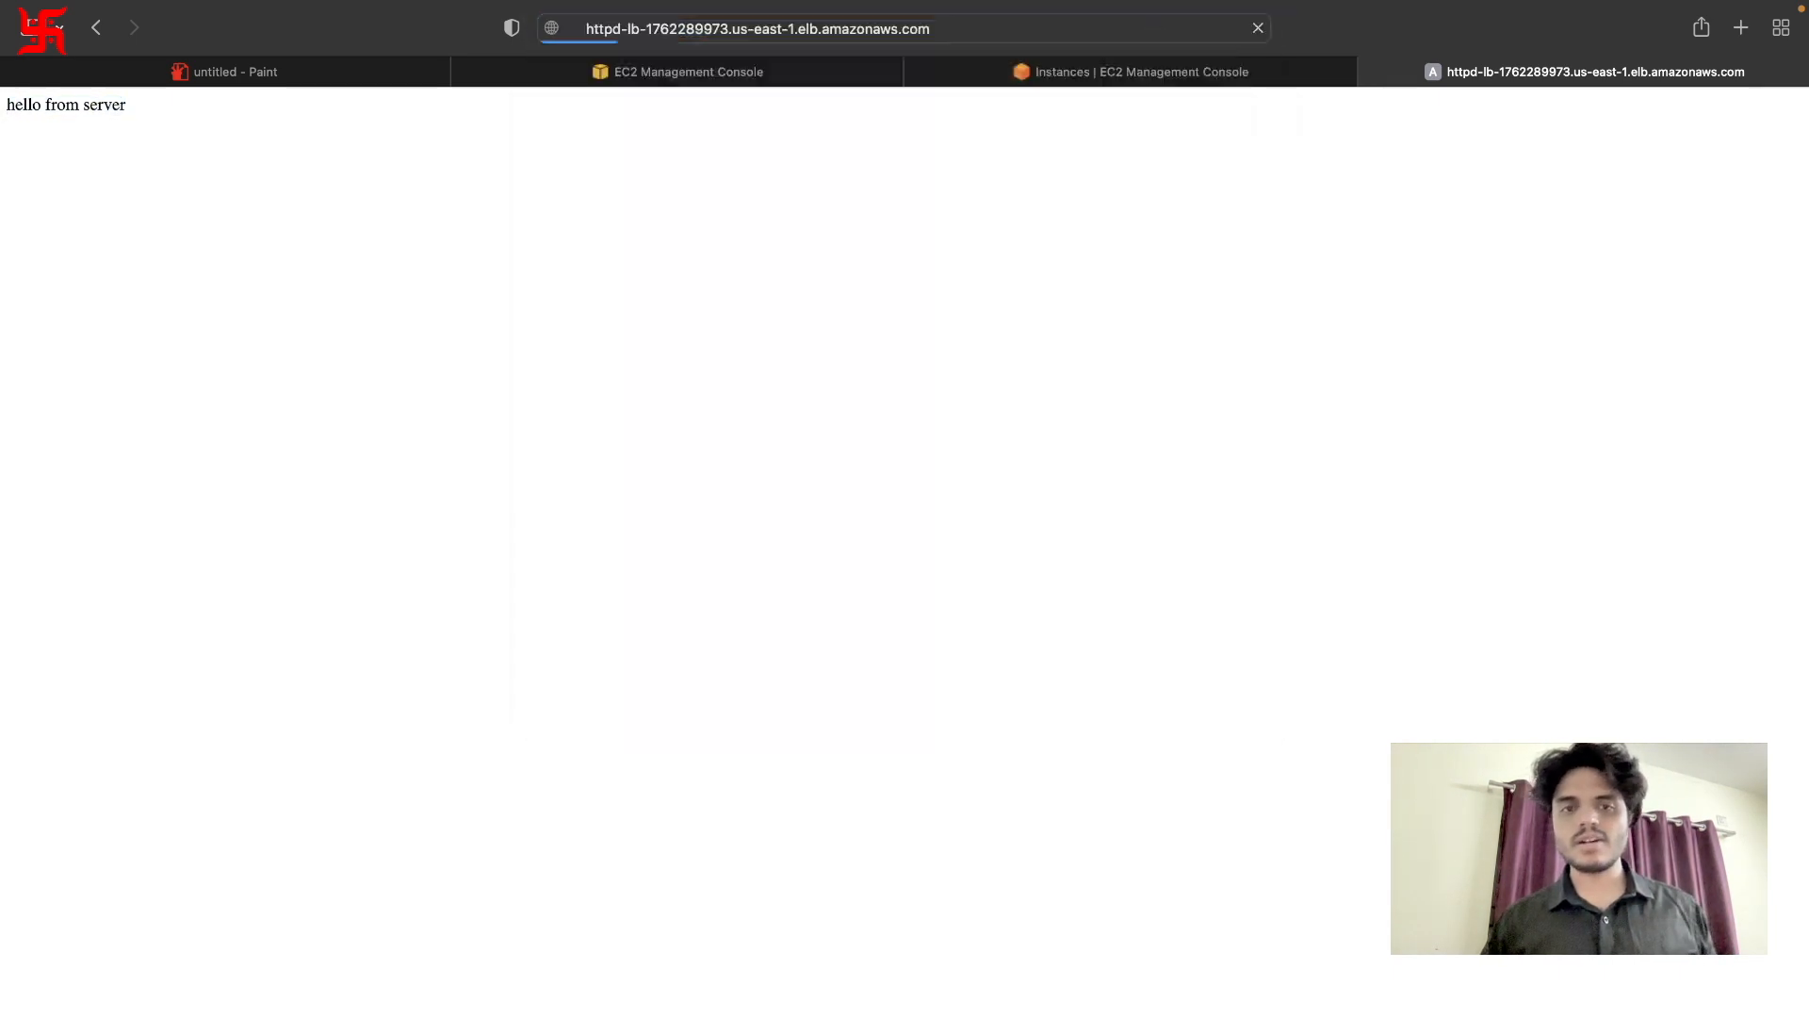
pyautogui.click(1260, 36)
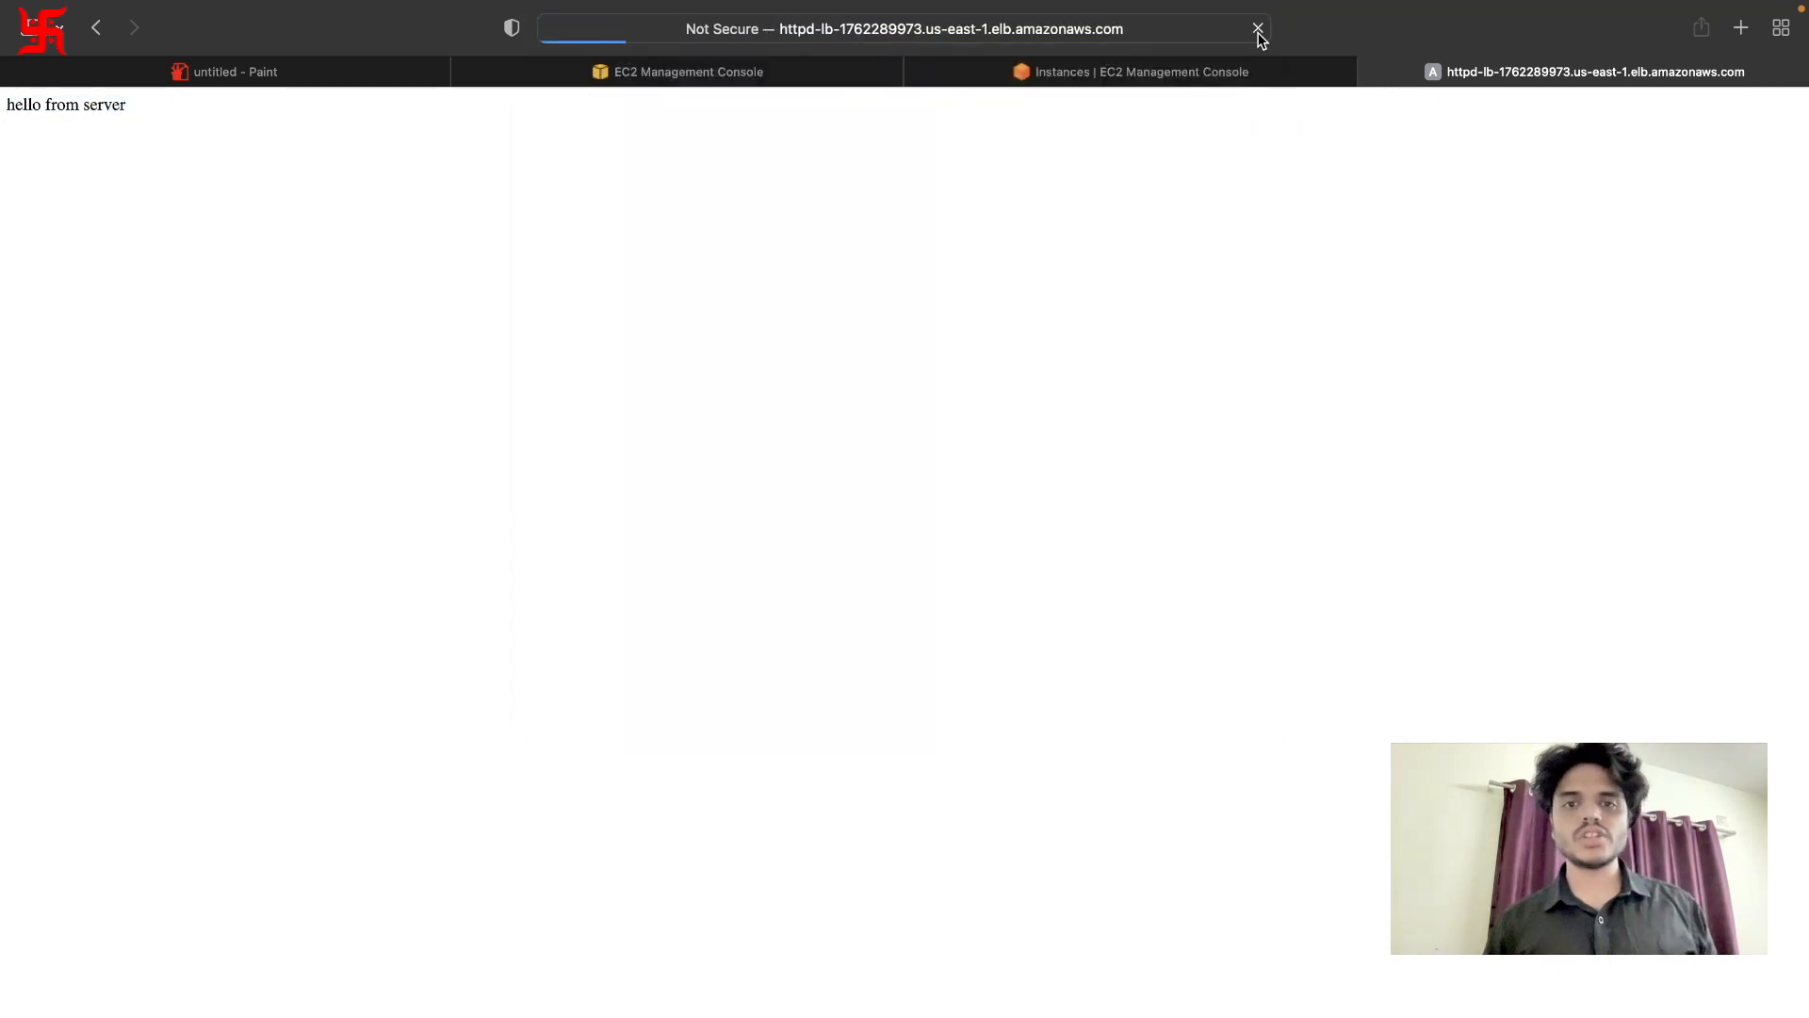
pyautogui.click(1260, 35)
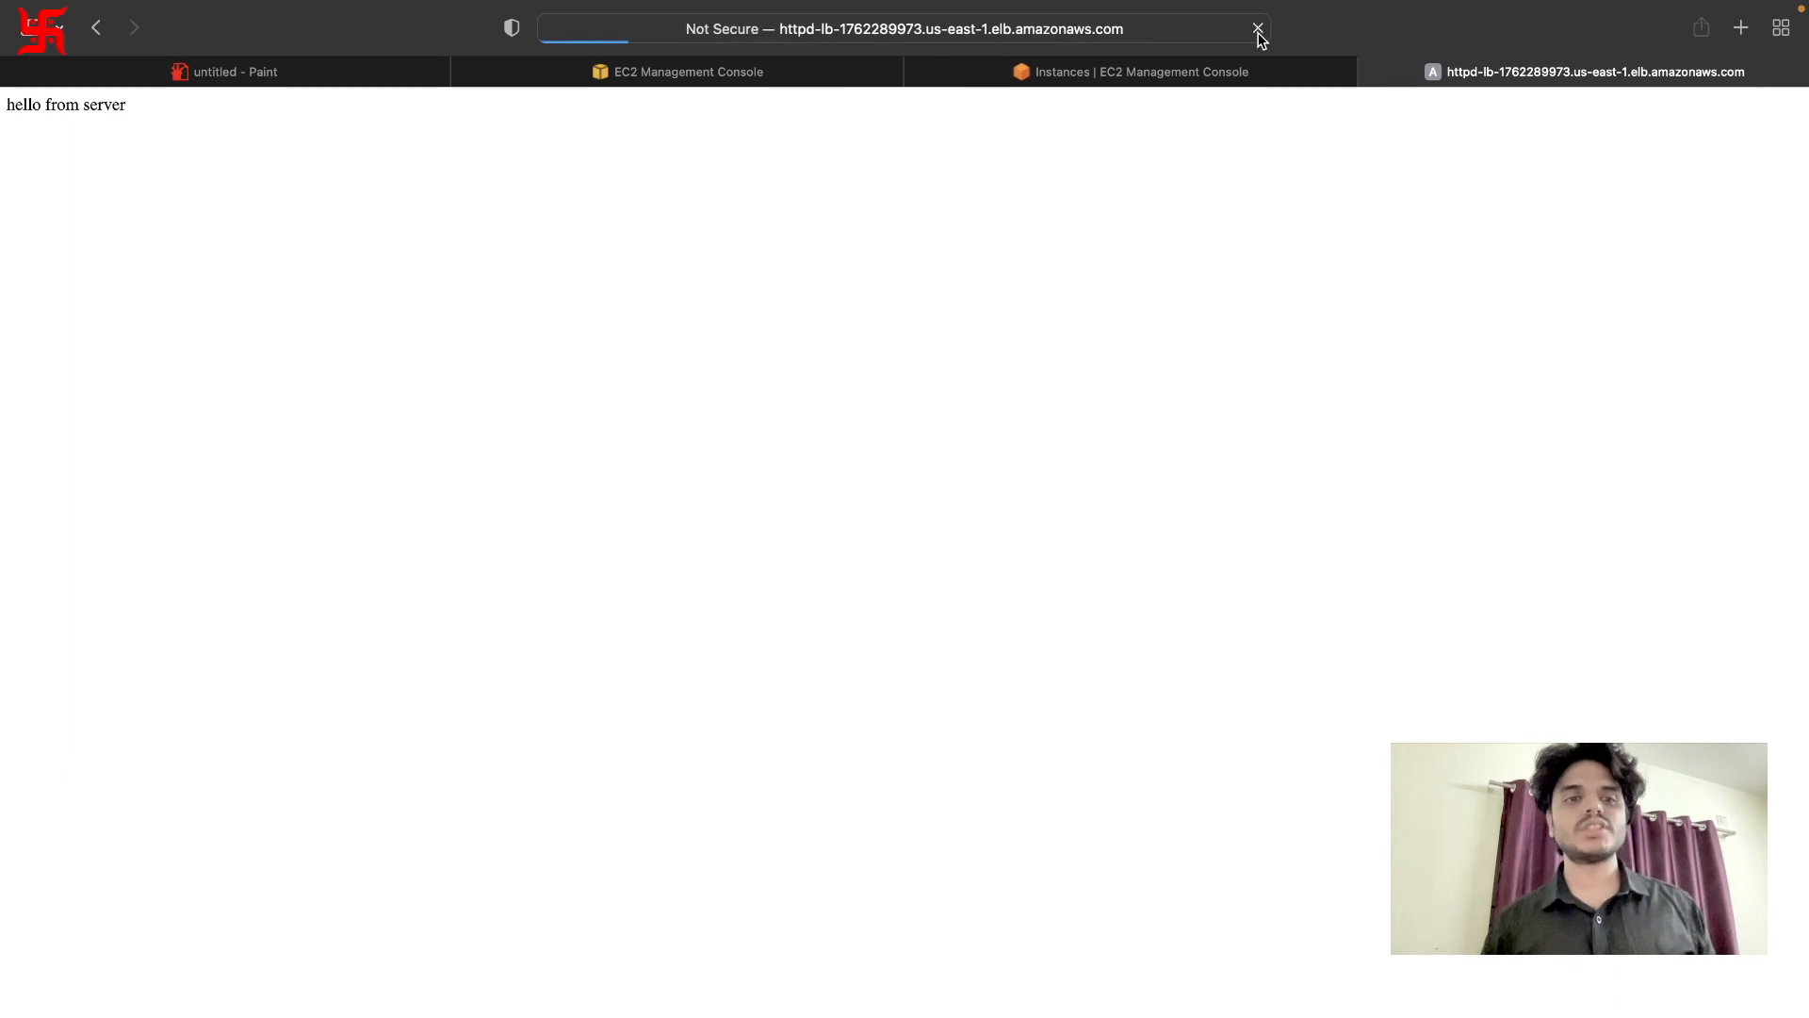
pyautogui.click(1259, 36)
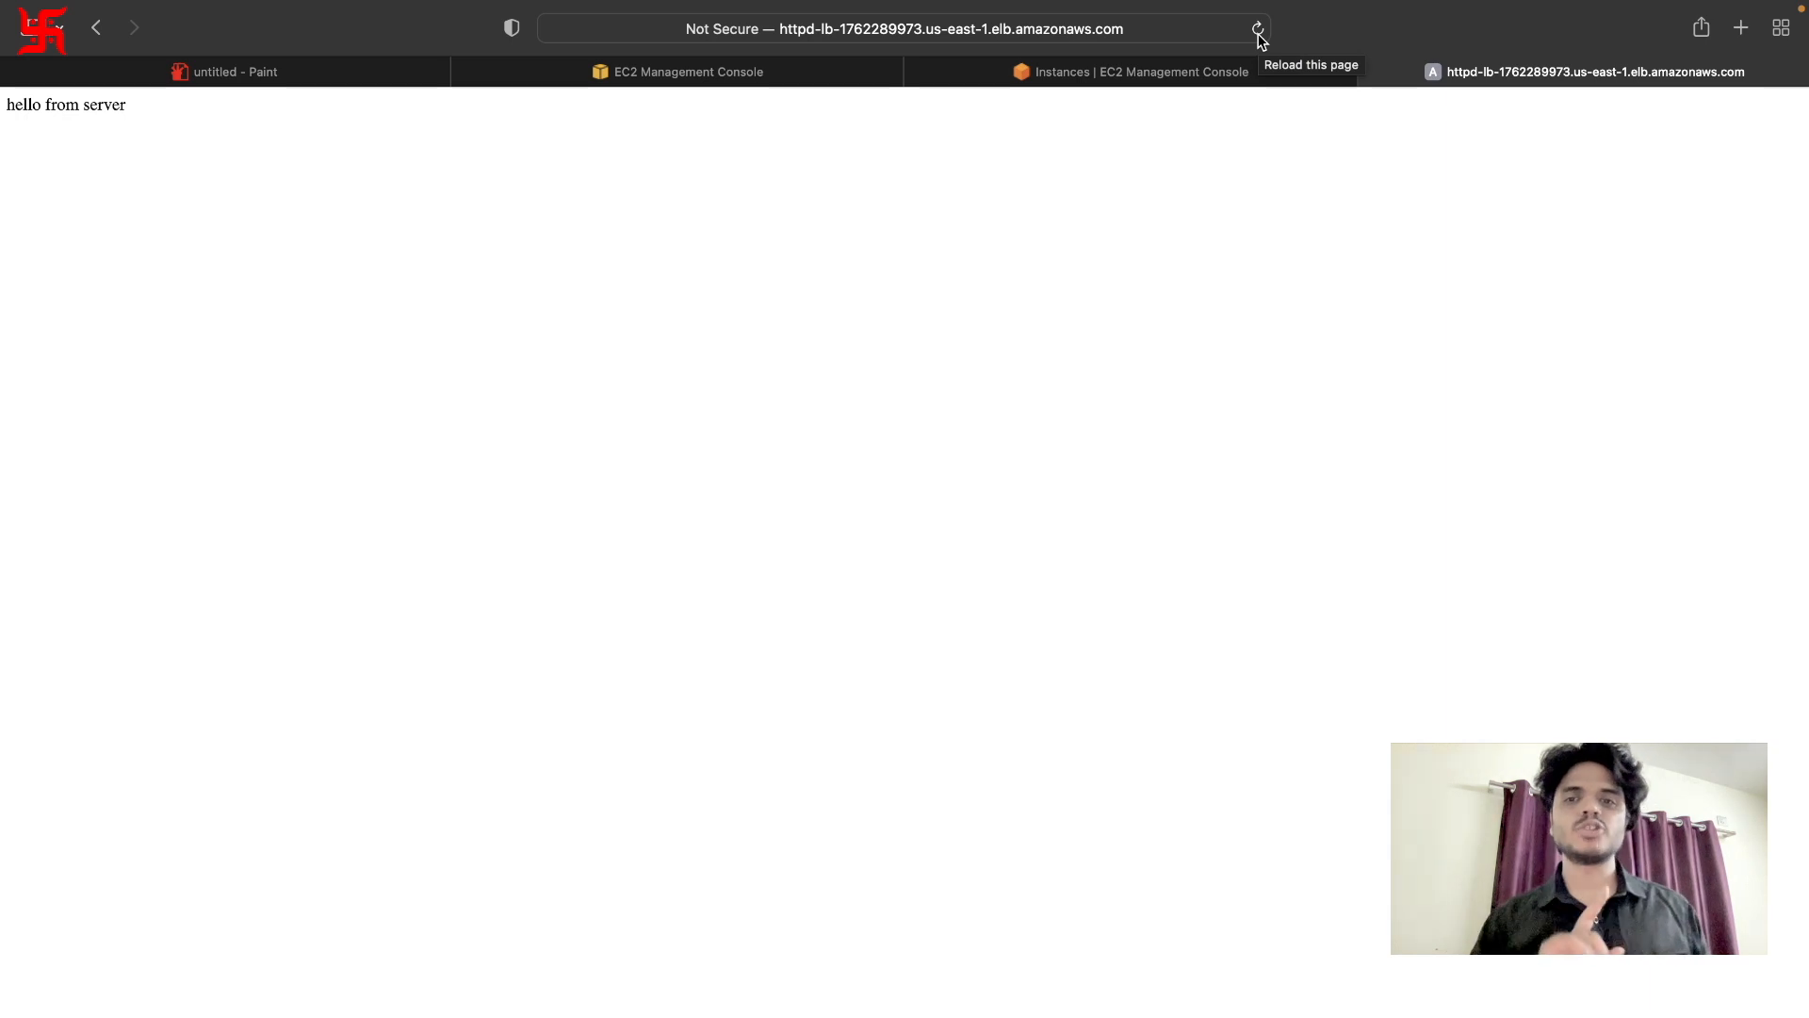
pyautogui.click(1257, 29)
# Refresh the instances list and rename the web-server instance in us-east-1b as web-server-1.
pyautogui.click(1200, 81)
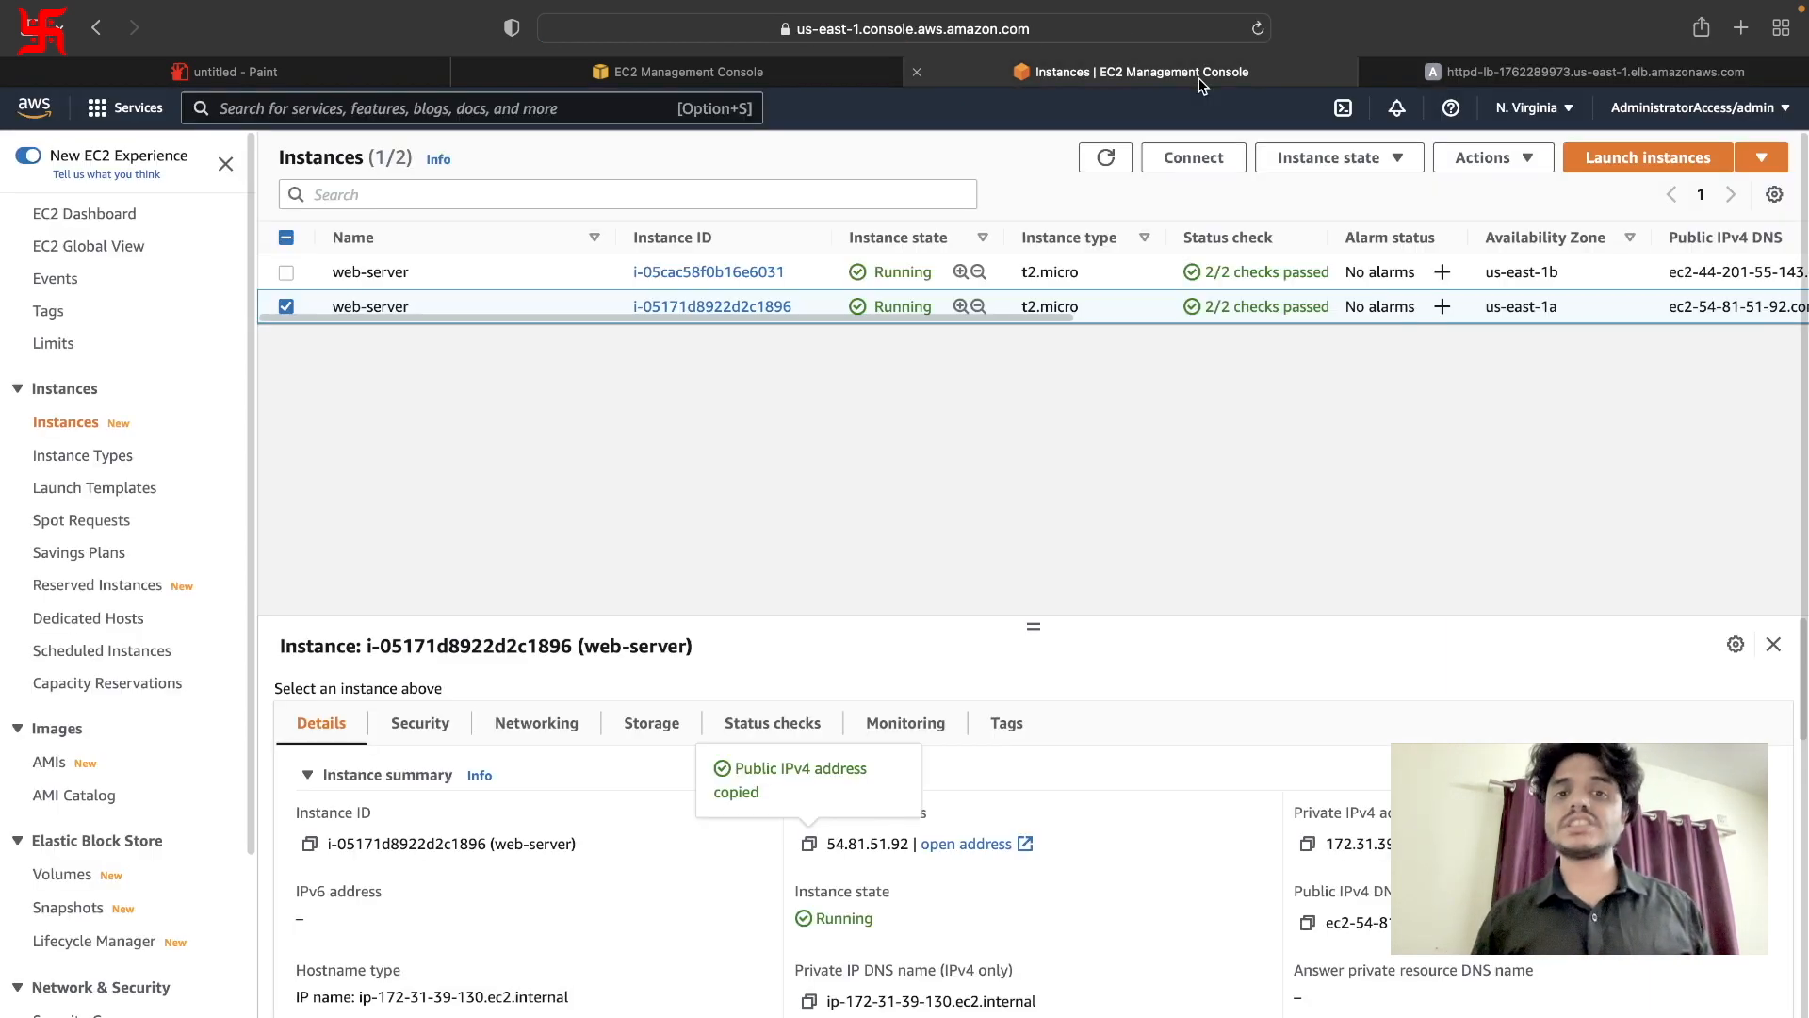
pyautogui.click(1106, 158)
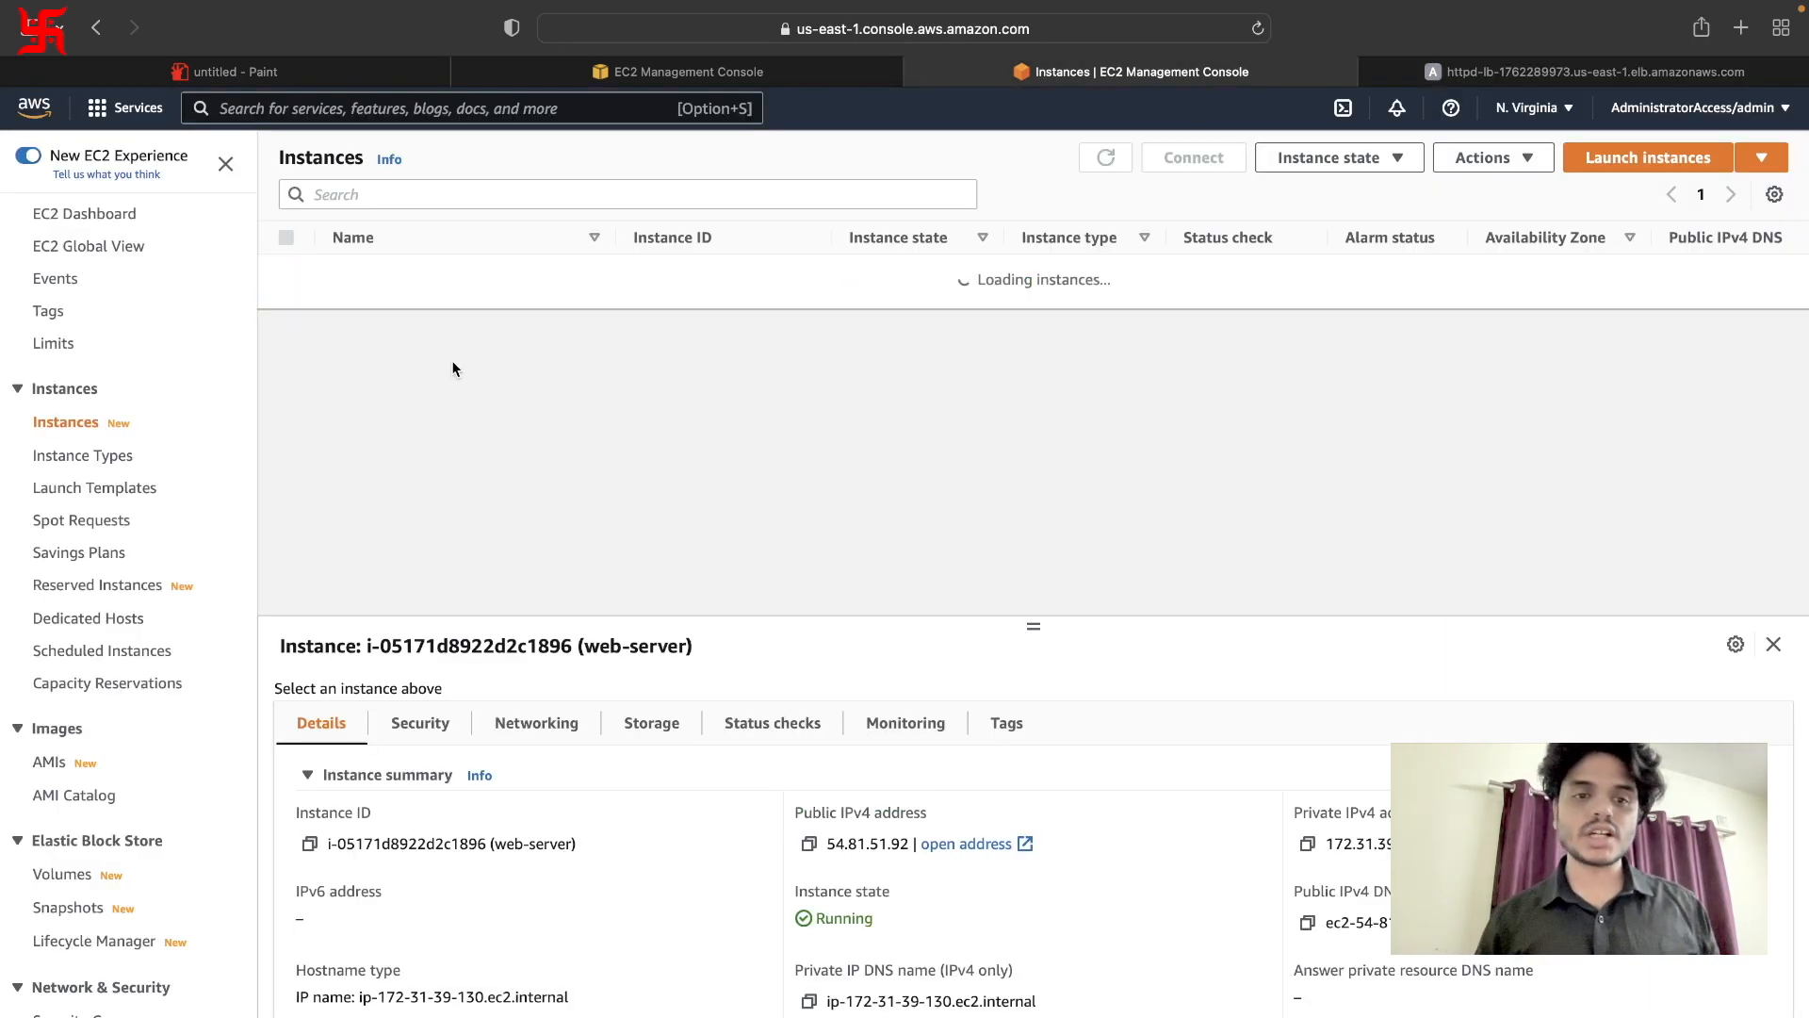
pyautogui.click(469, 281)
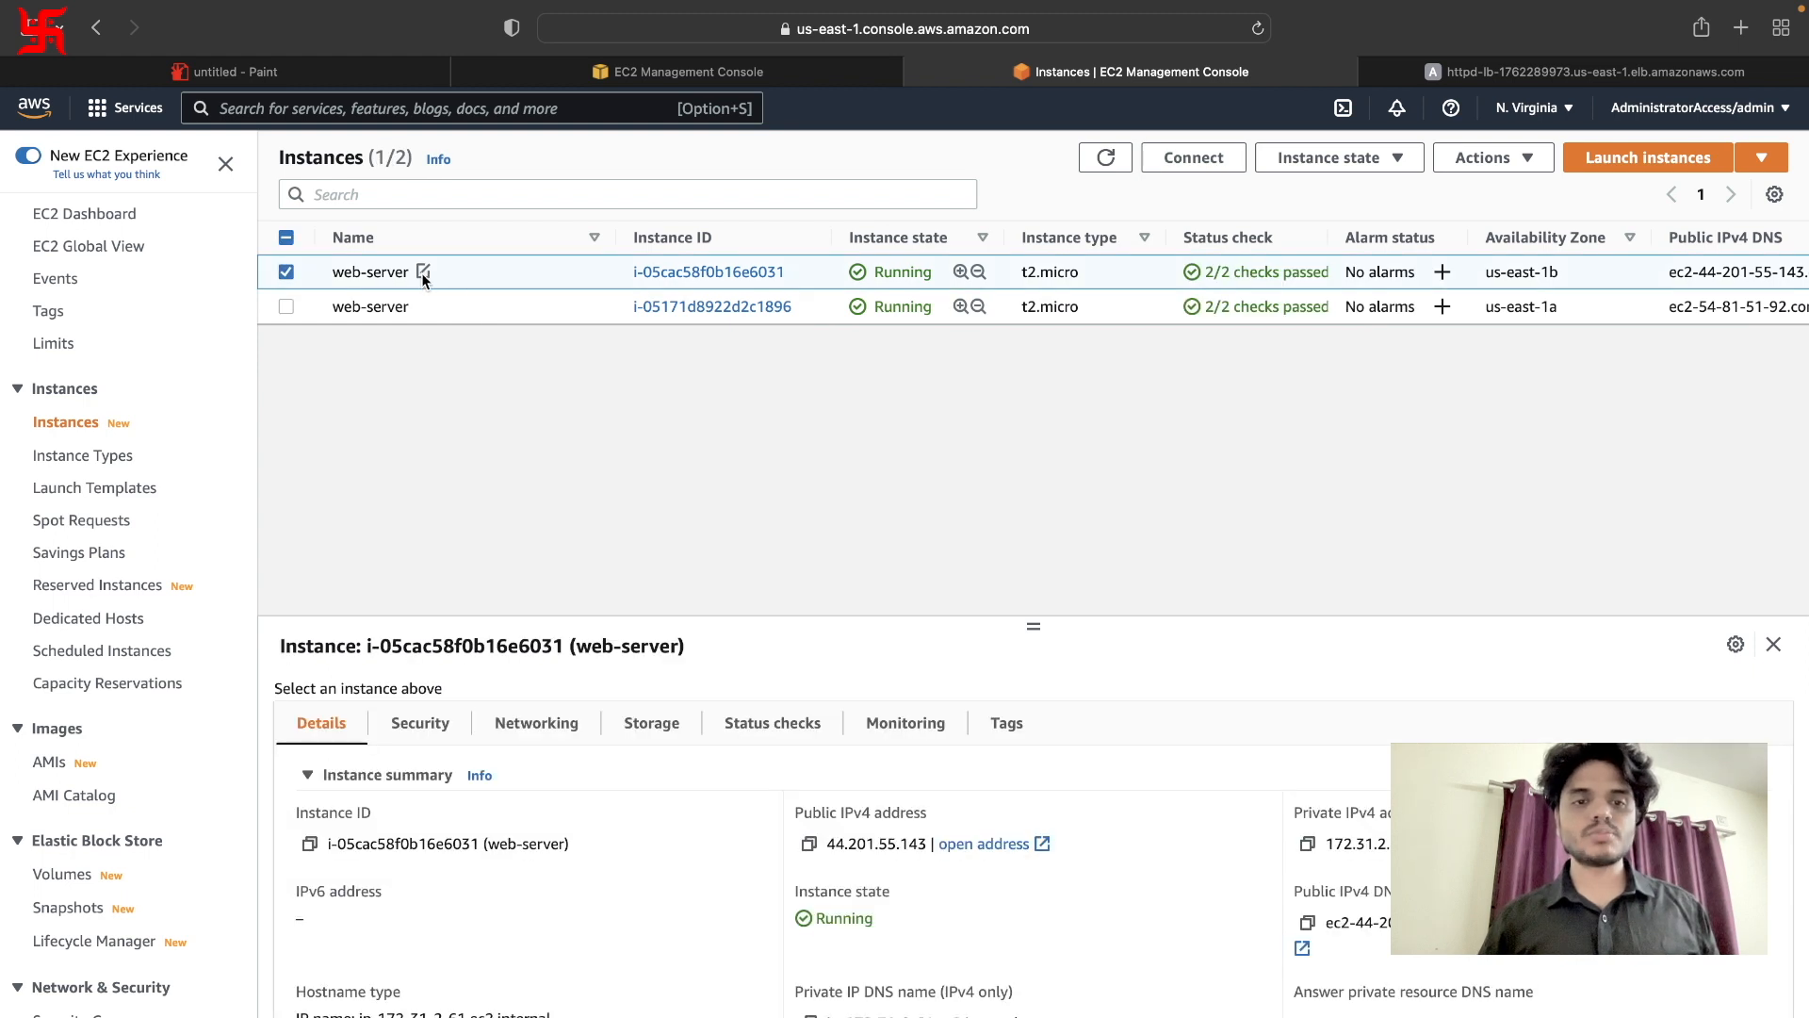
pyautogui.click(423, 273)
pyautogui.click(567, 308)
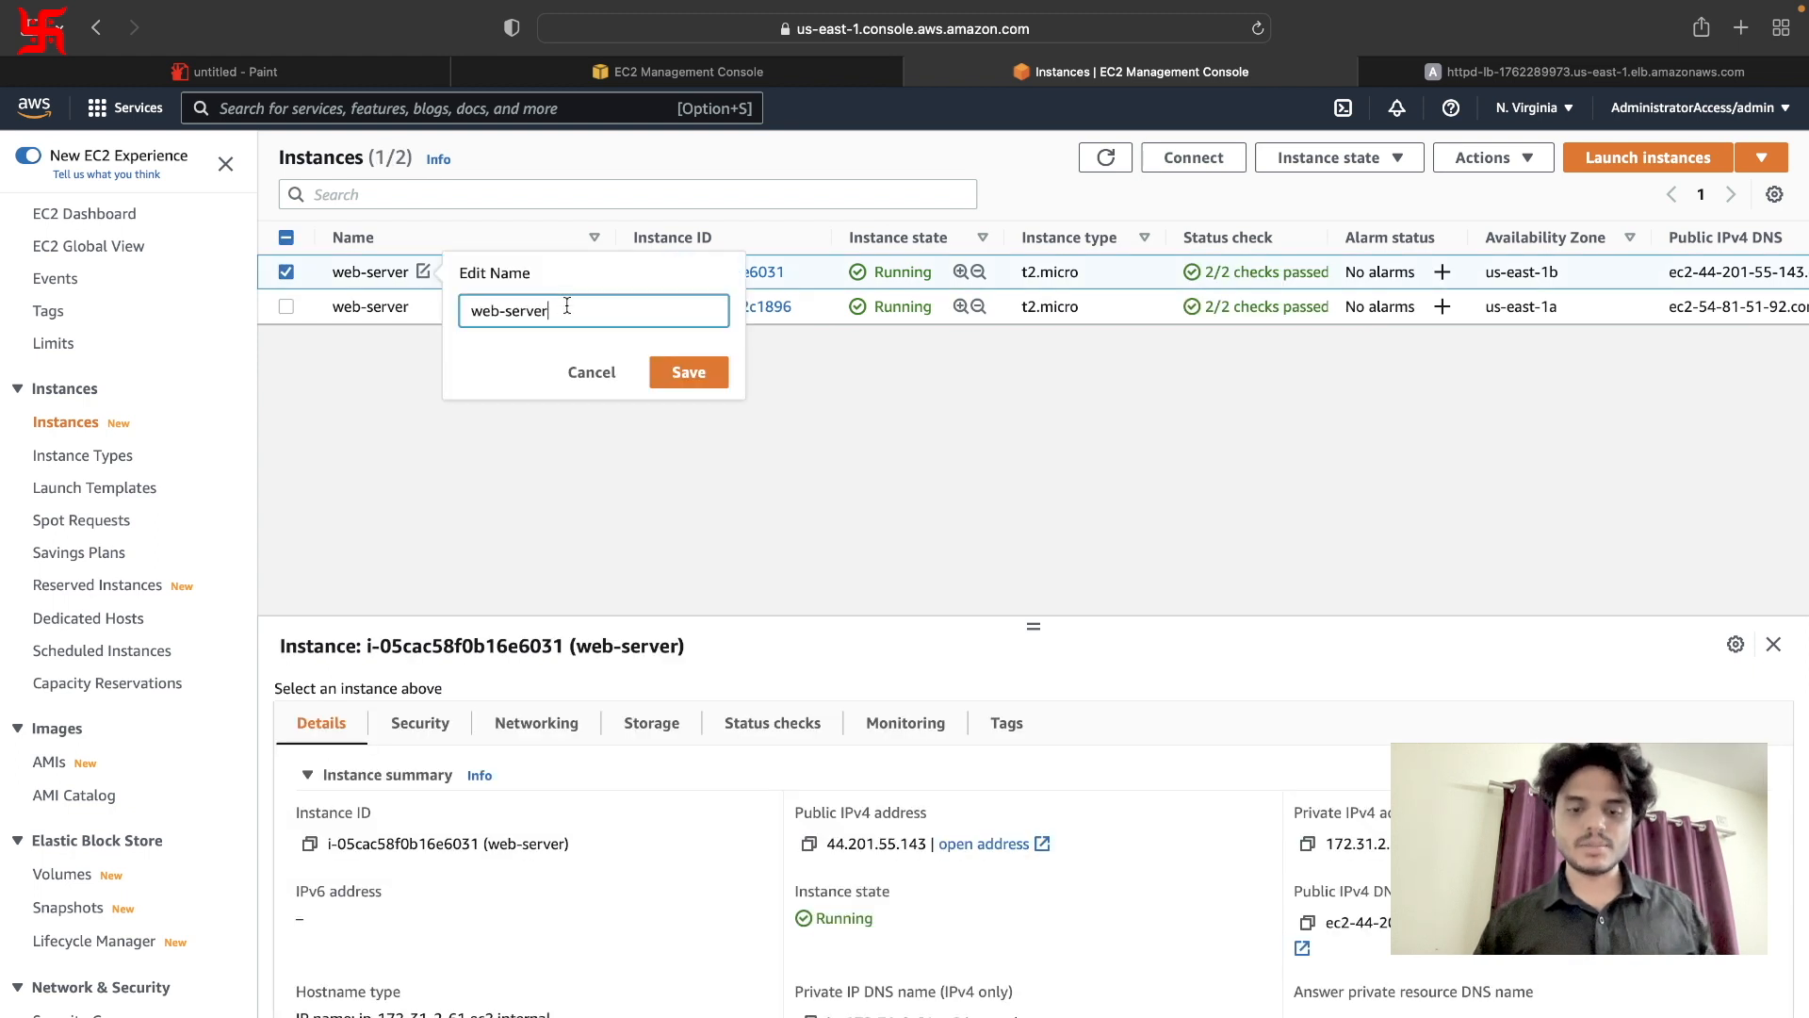
pyautogui.click(688, 372)
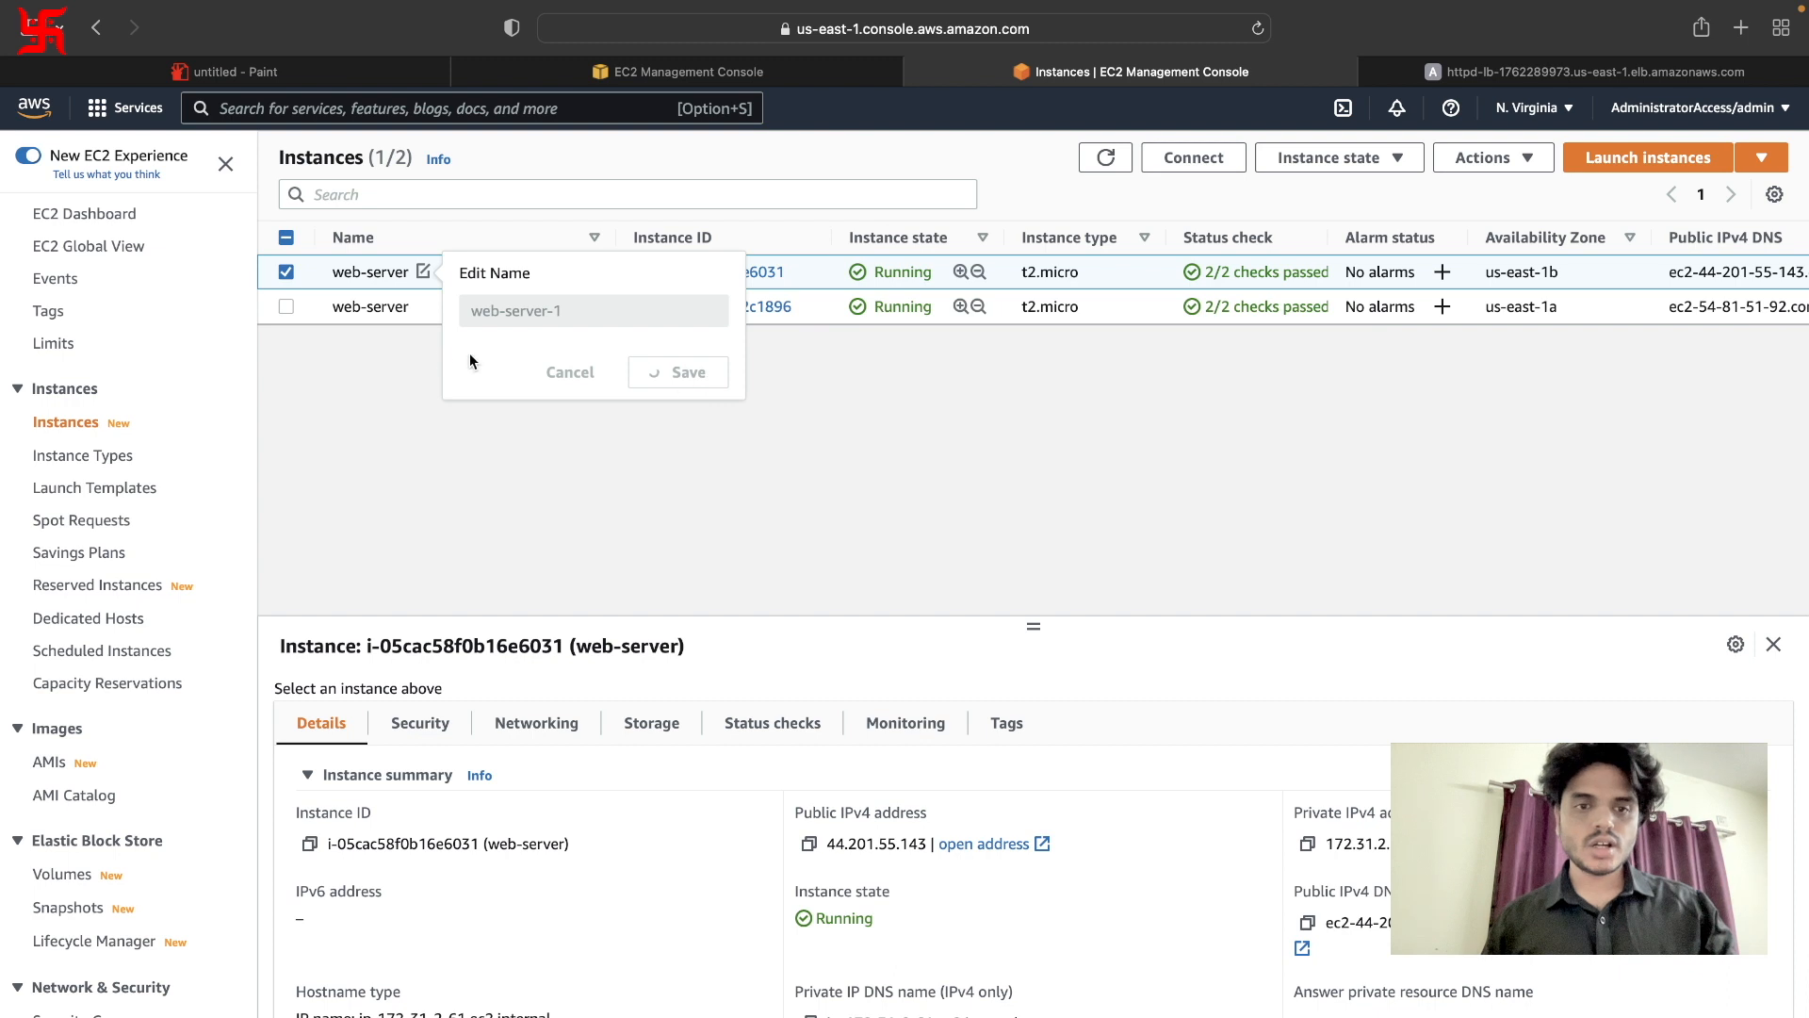
# Rename the web-server instance in us-east-1a as web-server-2.
pyautogui.click(424, 306)
pyautogui.click(556, 345)
pyautogui.write('-2')
pyautogui.click(718, 404)
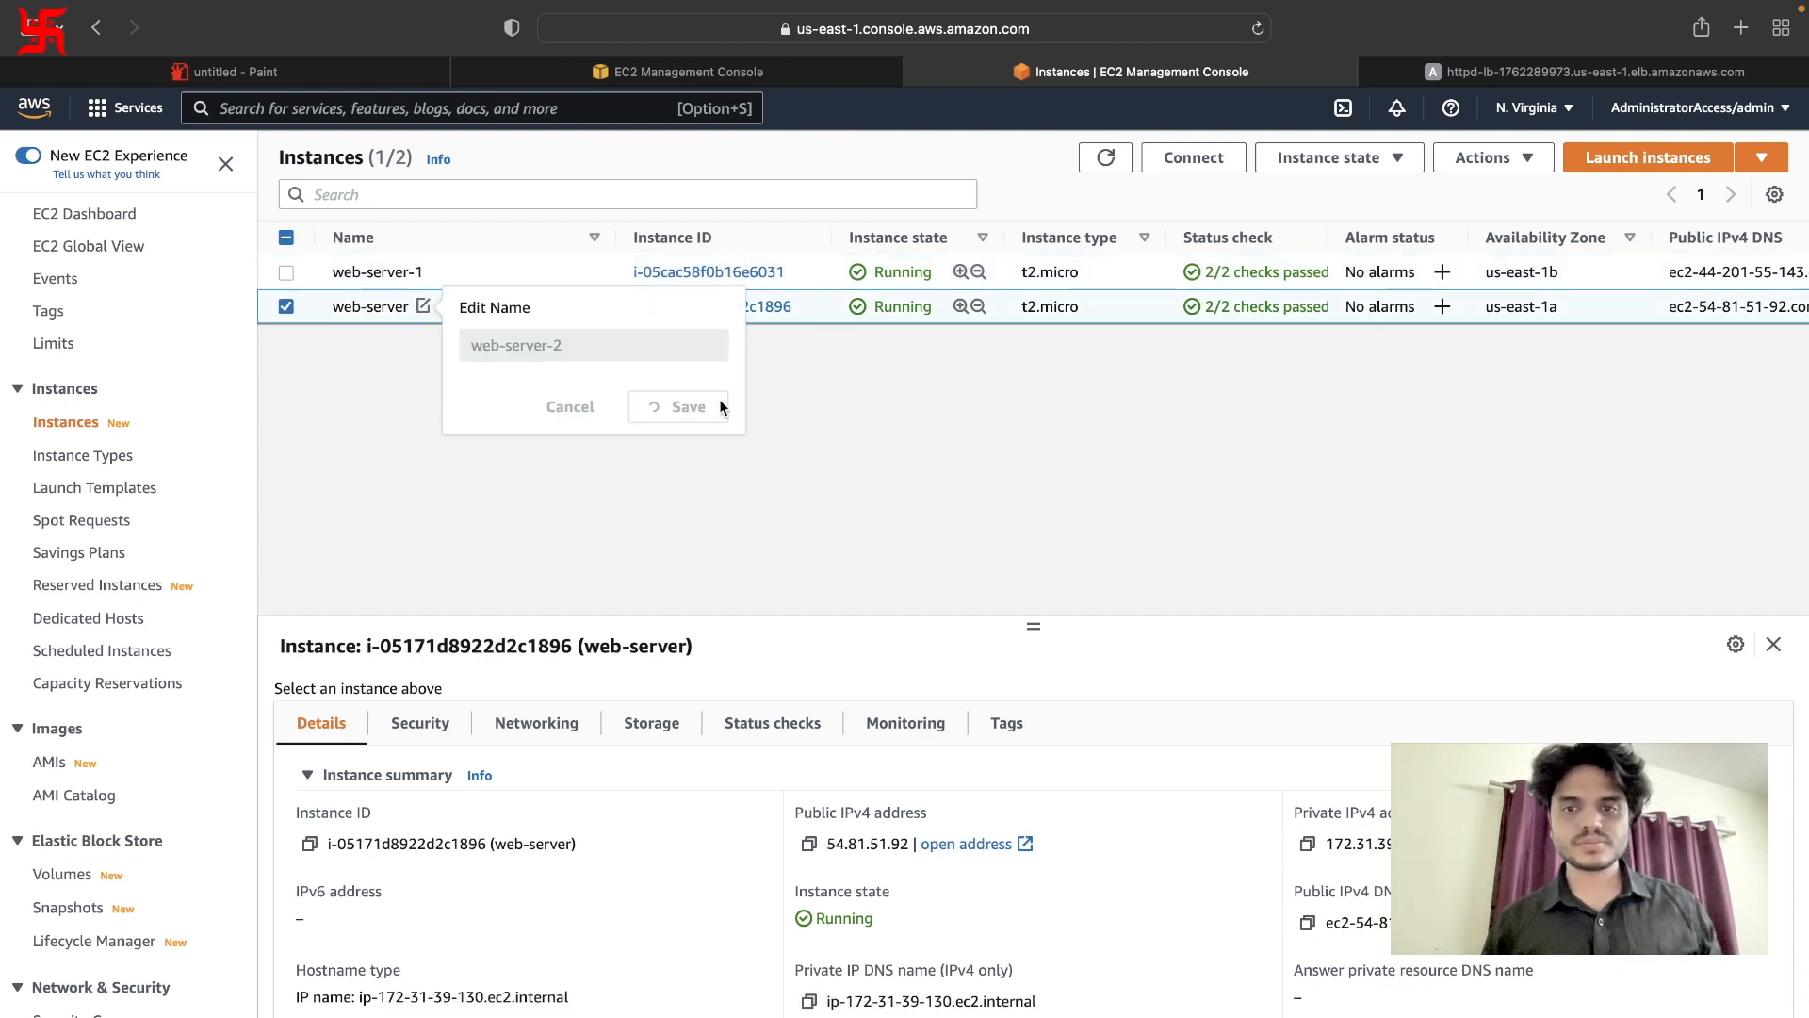
# Connect to the web-server-1 instance through EC2 Instance Connect with the default ec2-user name.
pyautogui.click(500, 266)
pyautogui.click(1206, 156)
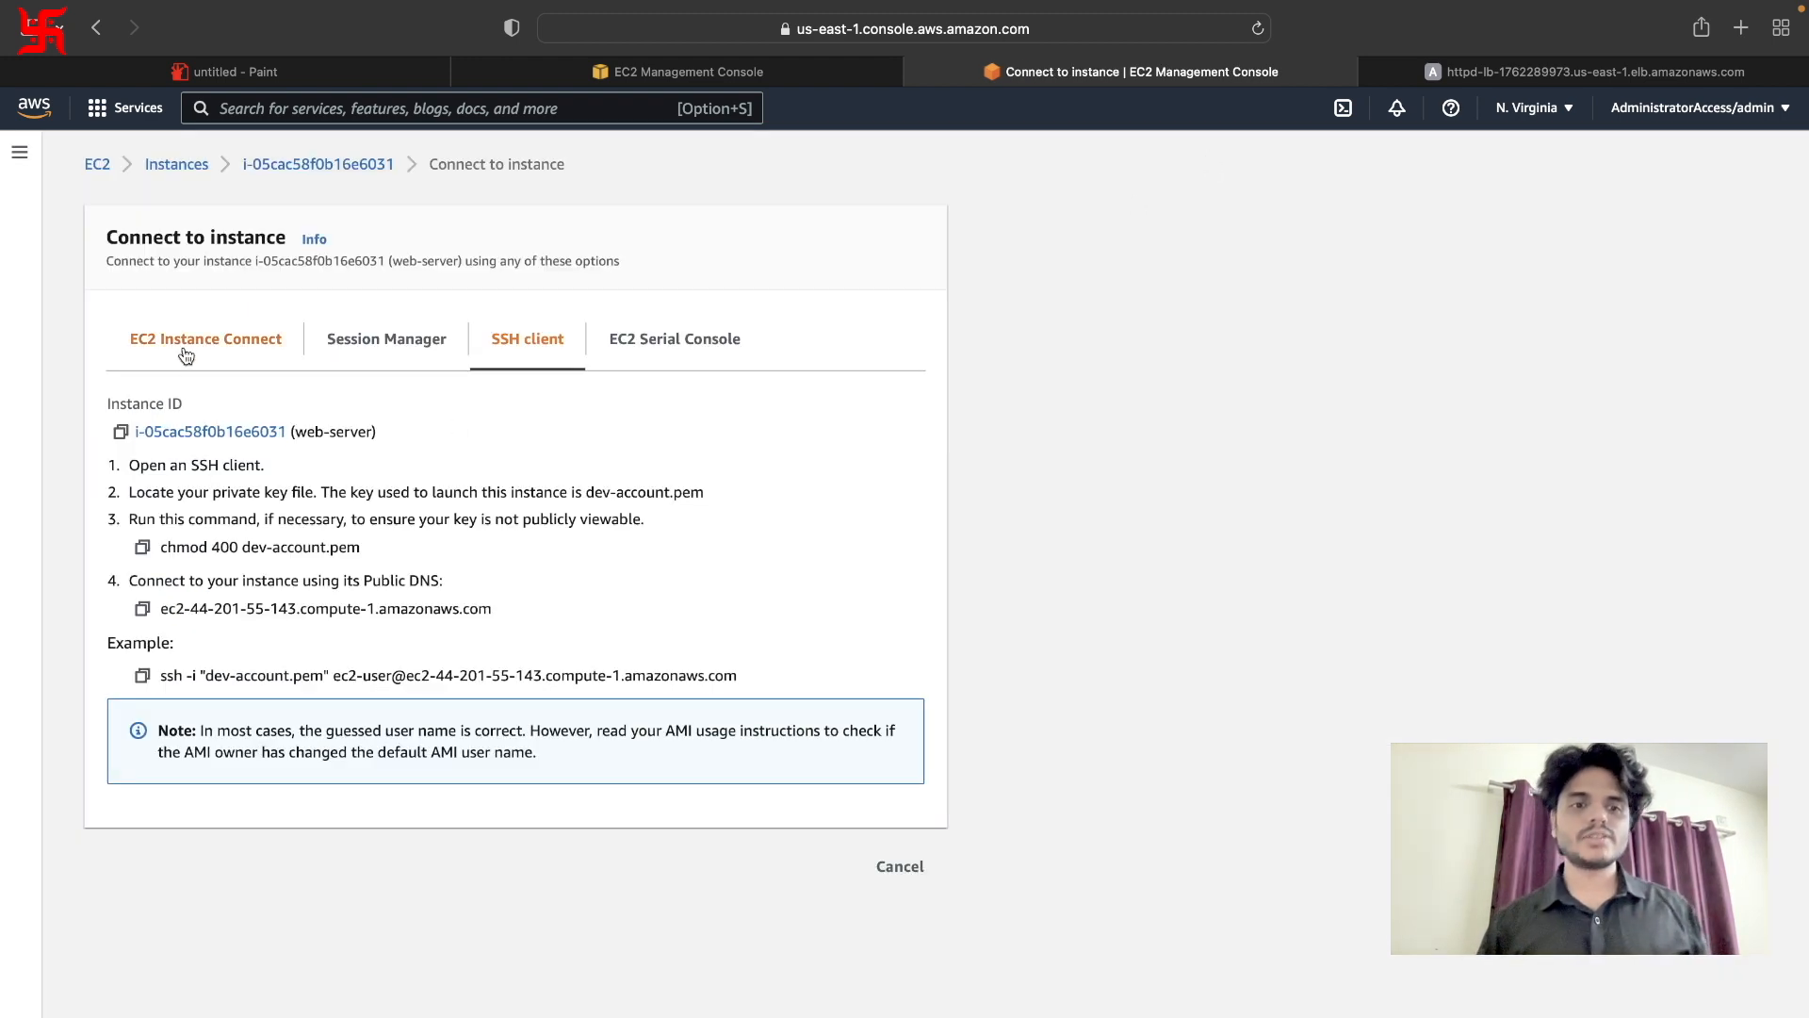
pyautogui.click(179, 336)
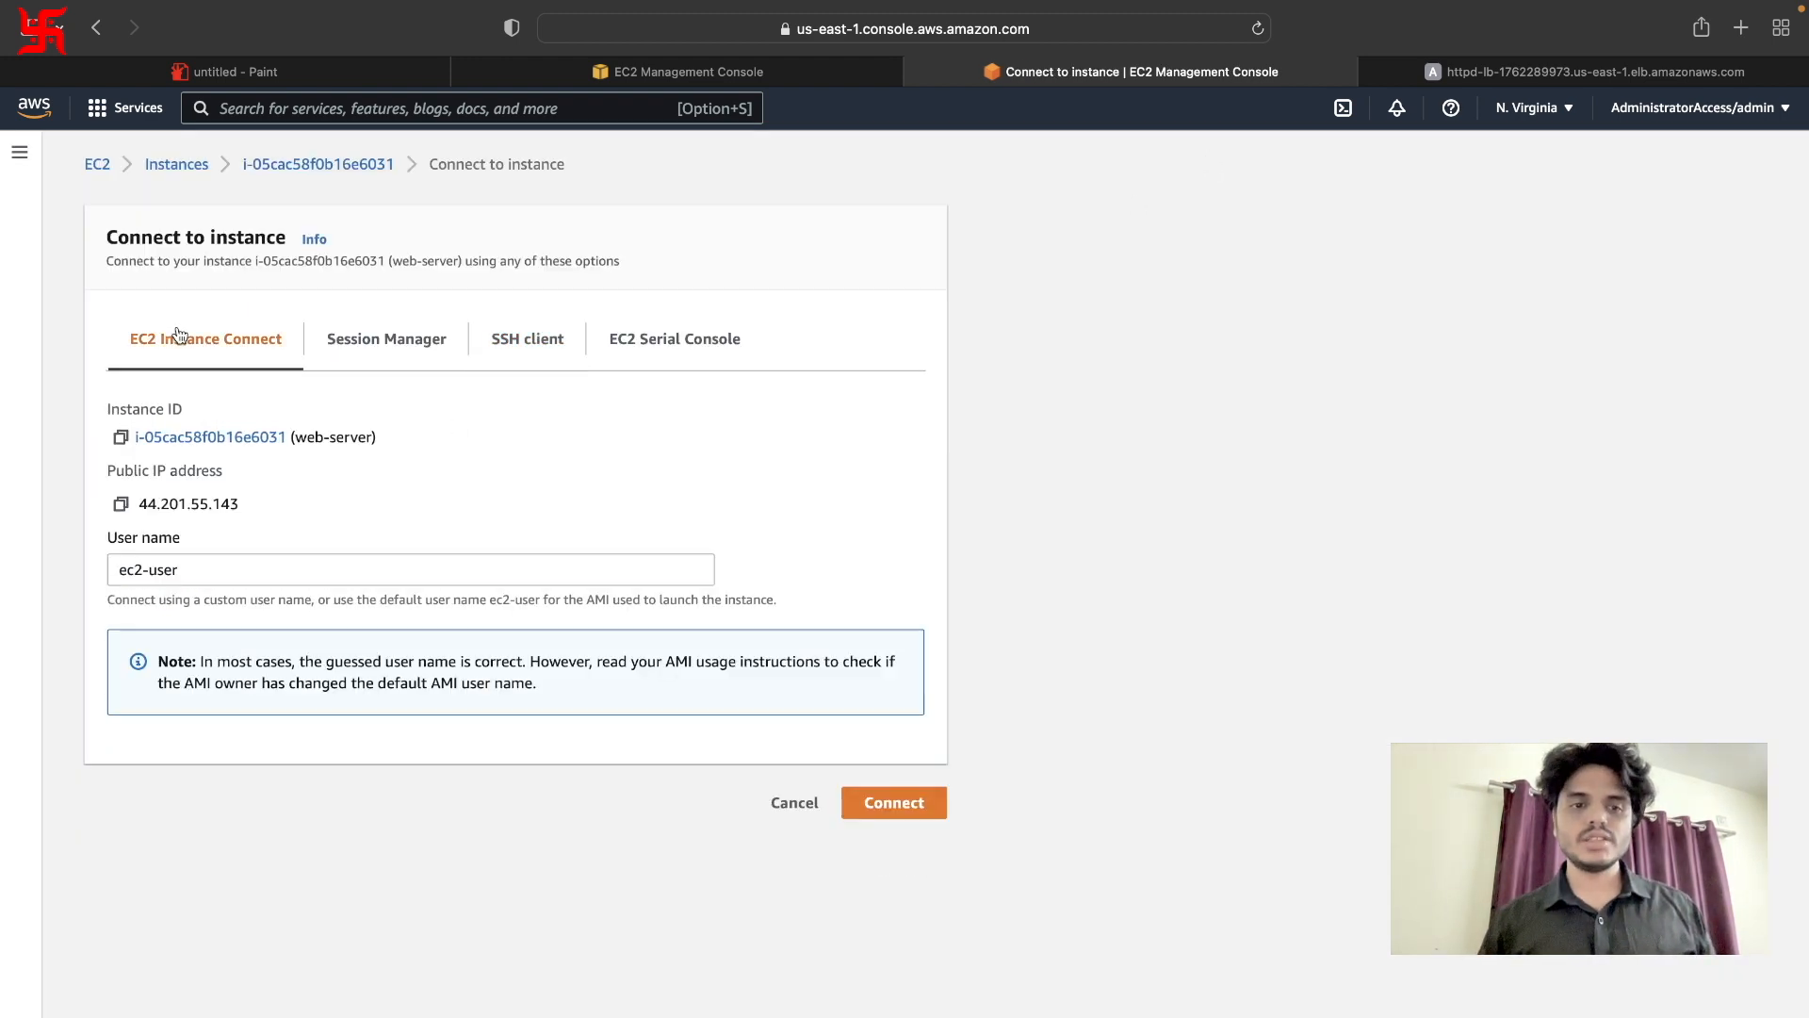
pyautogui.click(921, 799)
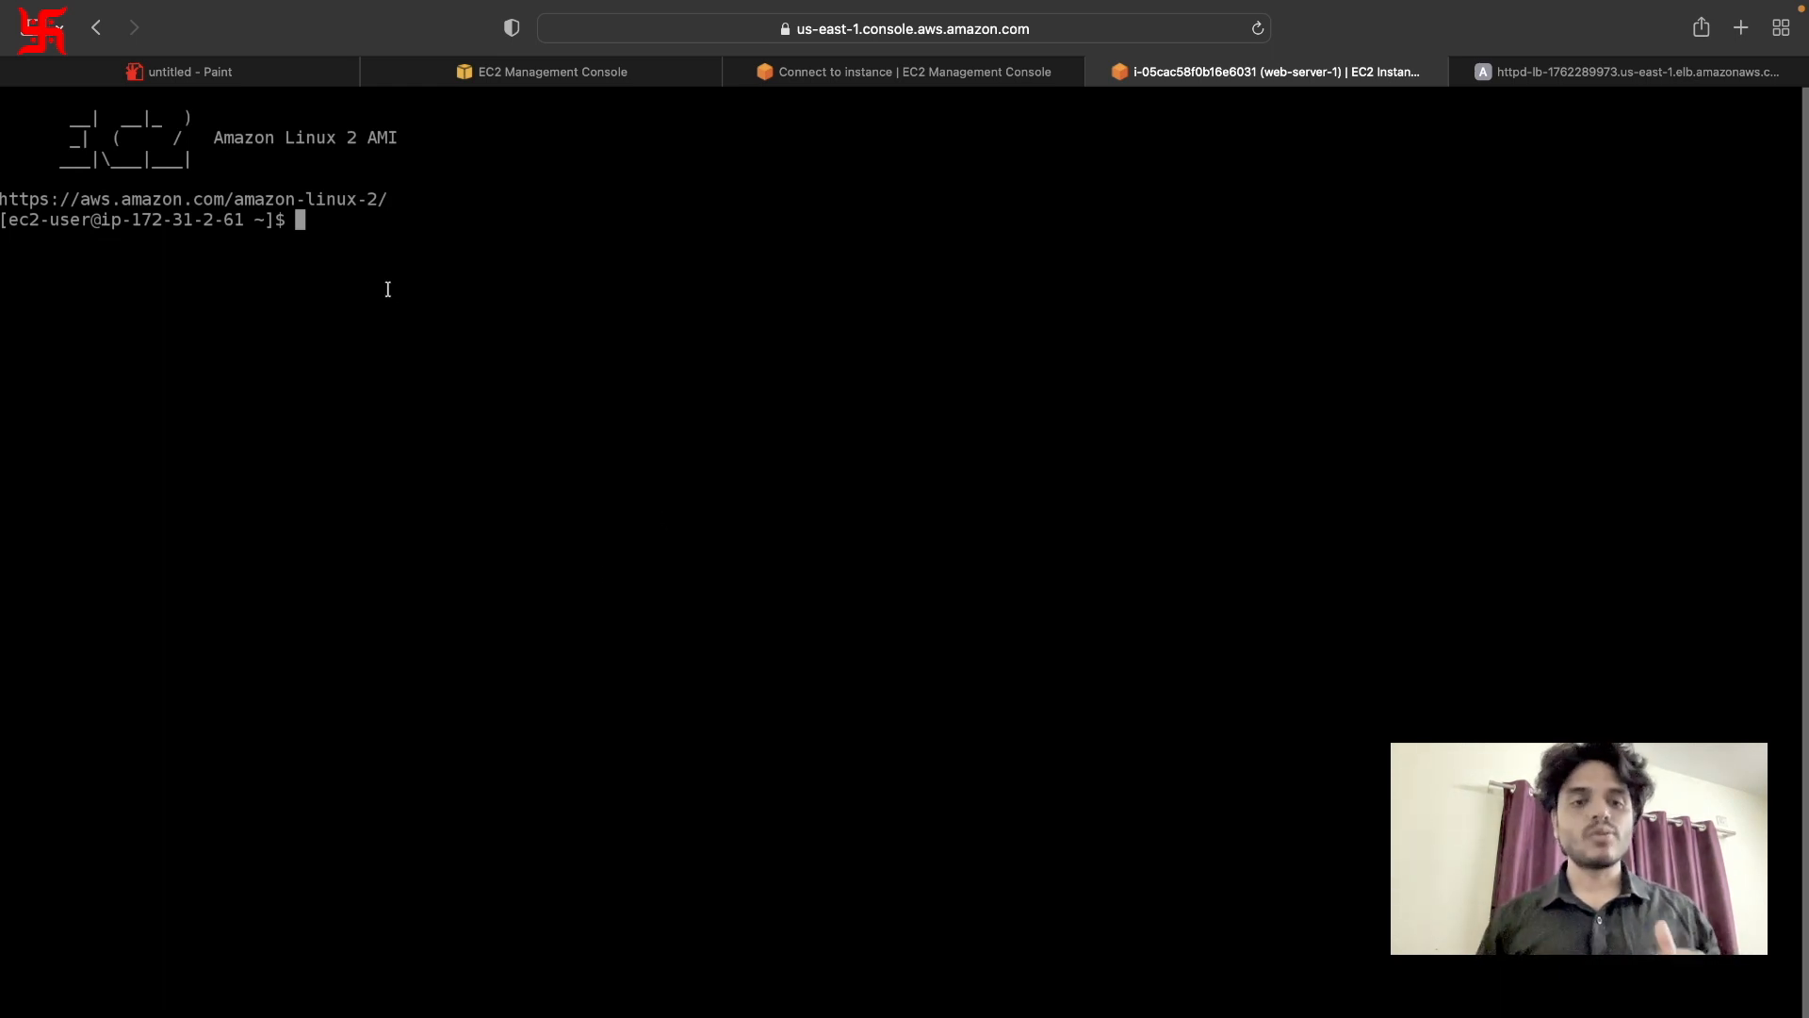
# Go to /var/www/html on web-server-1, list its files and print the contents of index.html.
pyautogui.write('cd /var/www/html')
pyautogui.press('Return')
pyautogui.write('ls')
pyautogui.press('Return')
pyautogui.write('cat index.html')
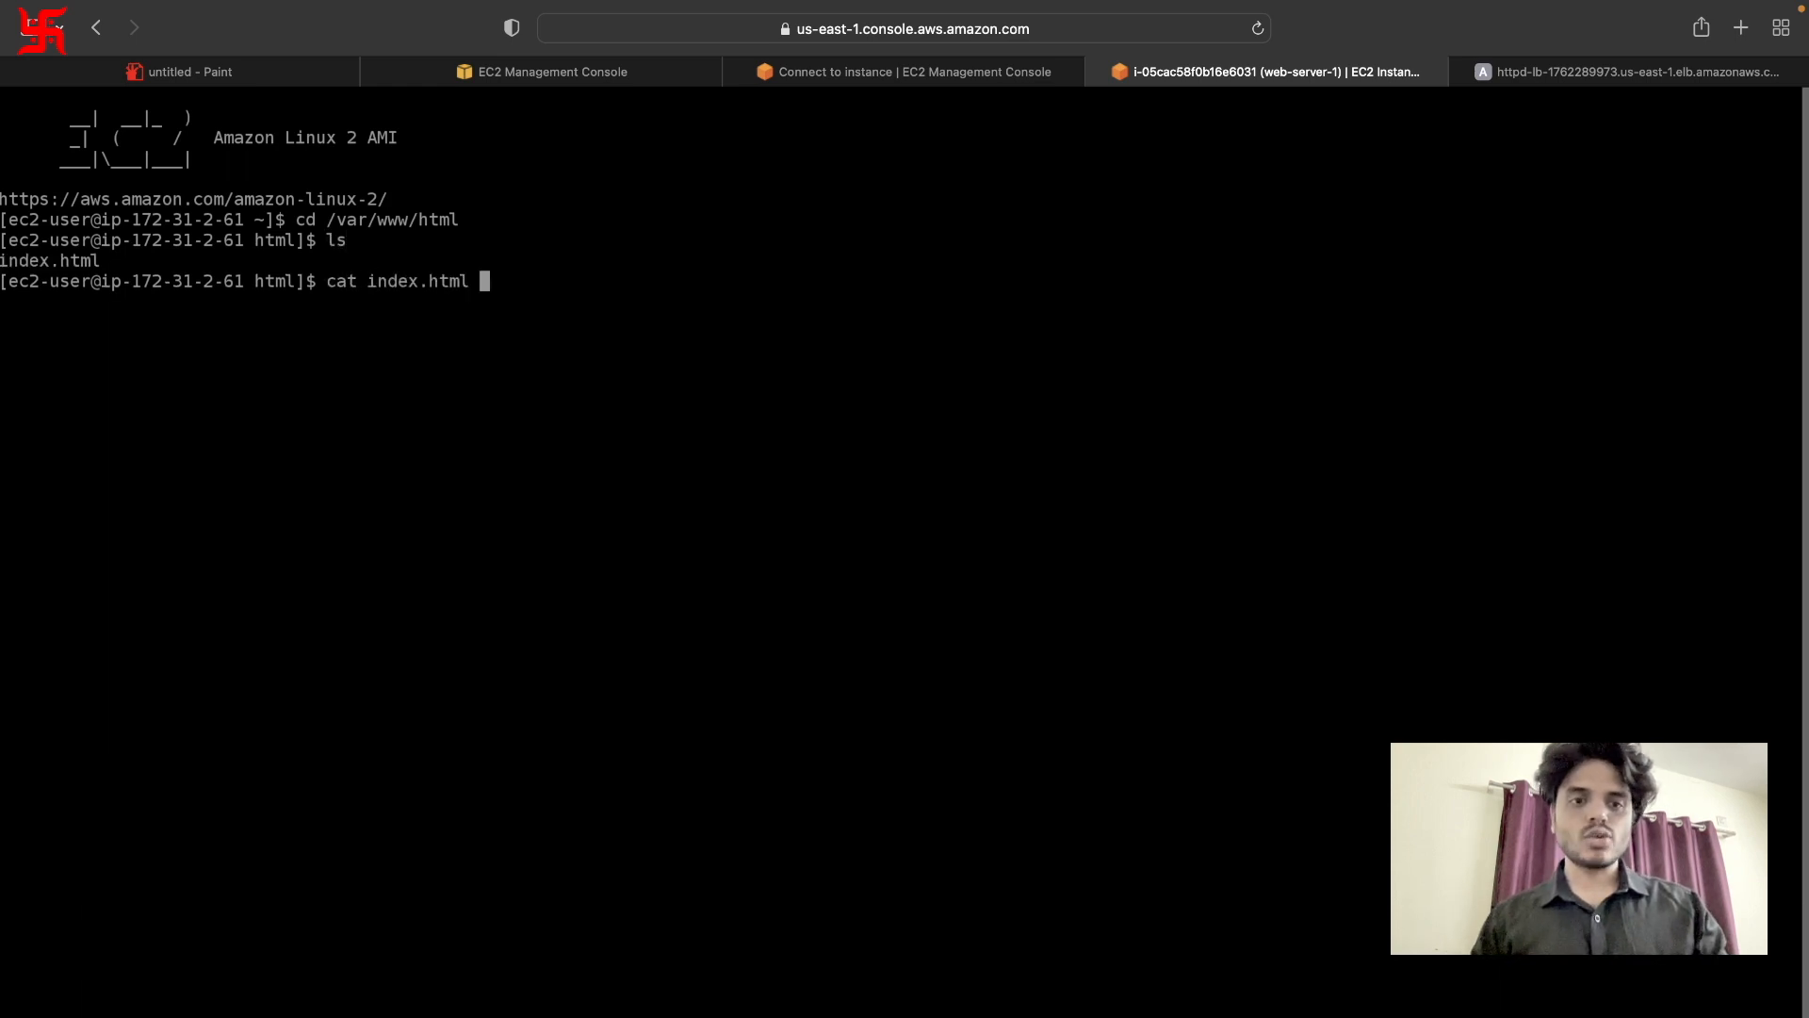
pyautogui.press('Return')
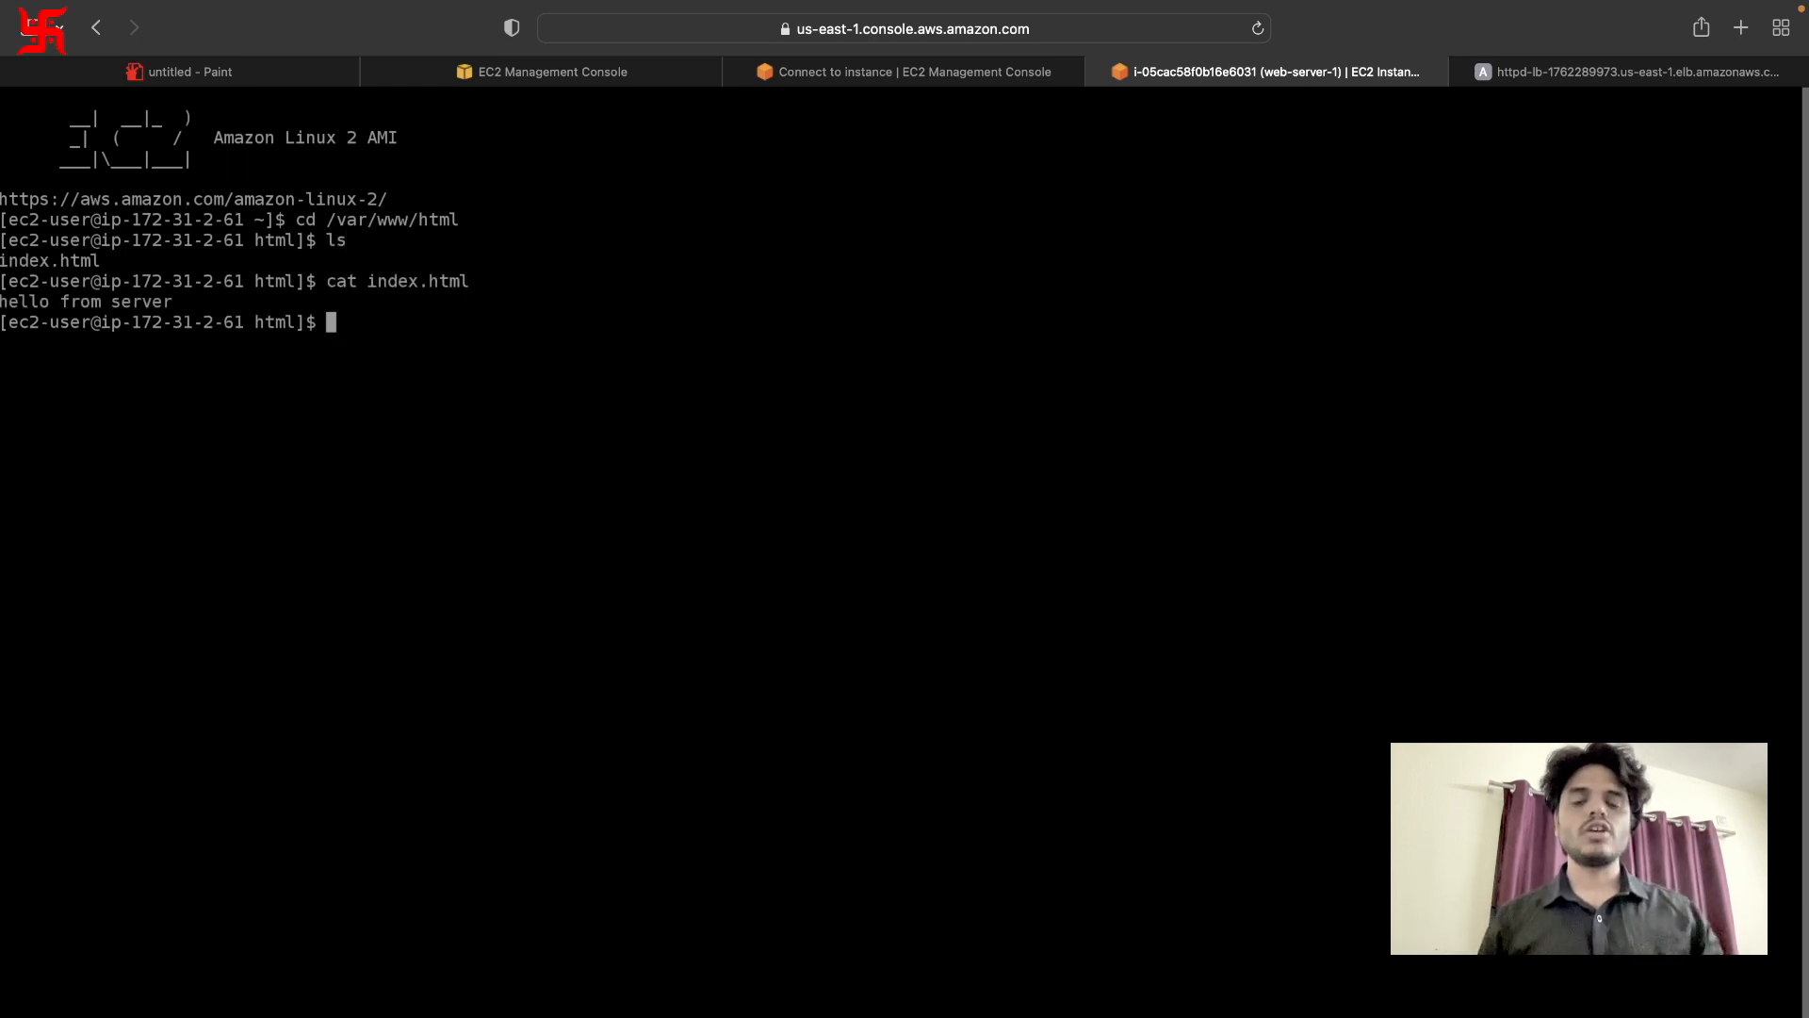
# Edit index.html with sudo vim so its line reads "hello from server 1", then save and quit.
pyautogui.write('sudo vim ')
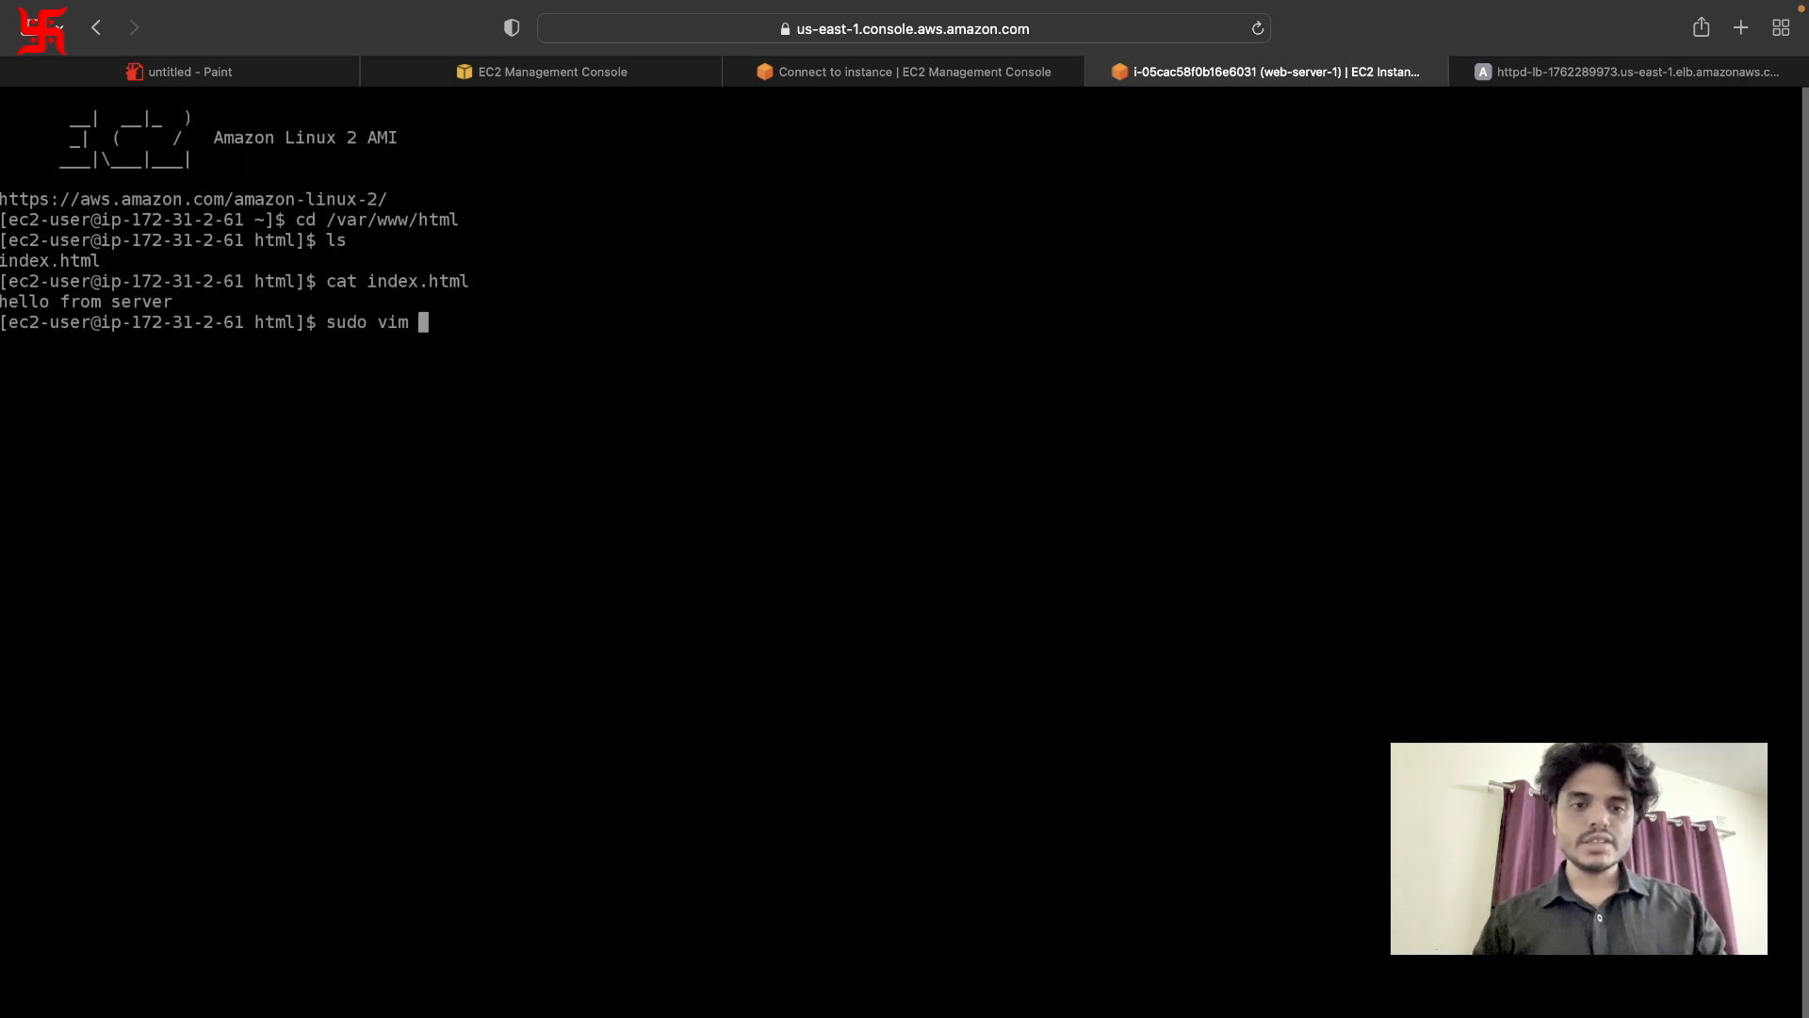
pyautogui.write('i')
pyautogui.press('Tab')
pyautogui.press('Return')
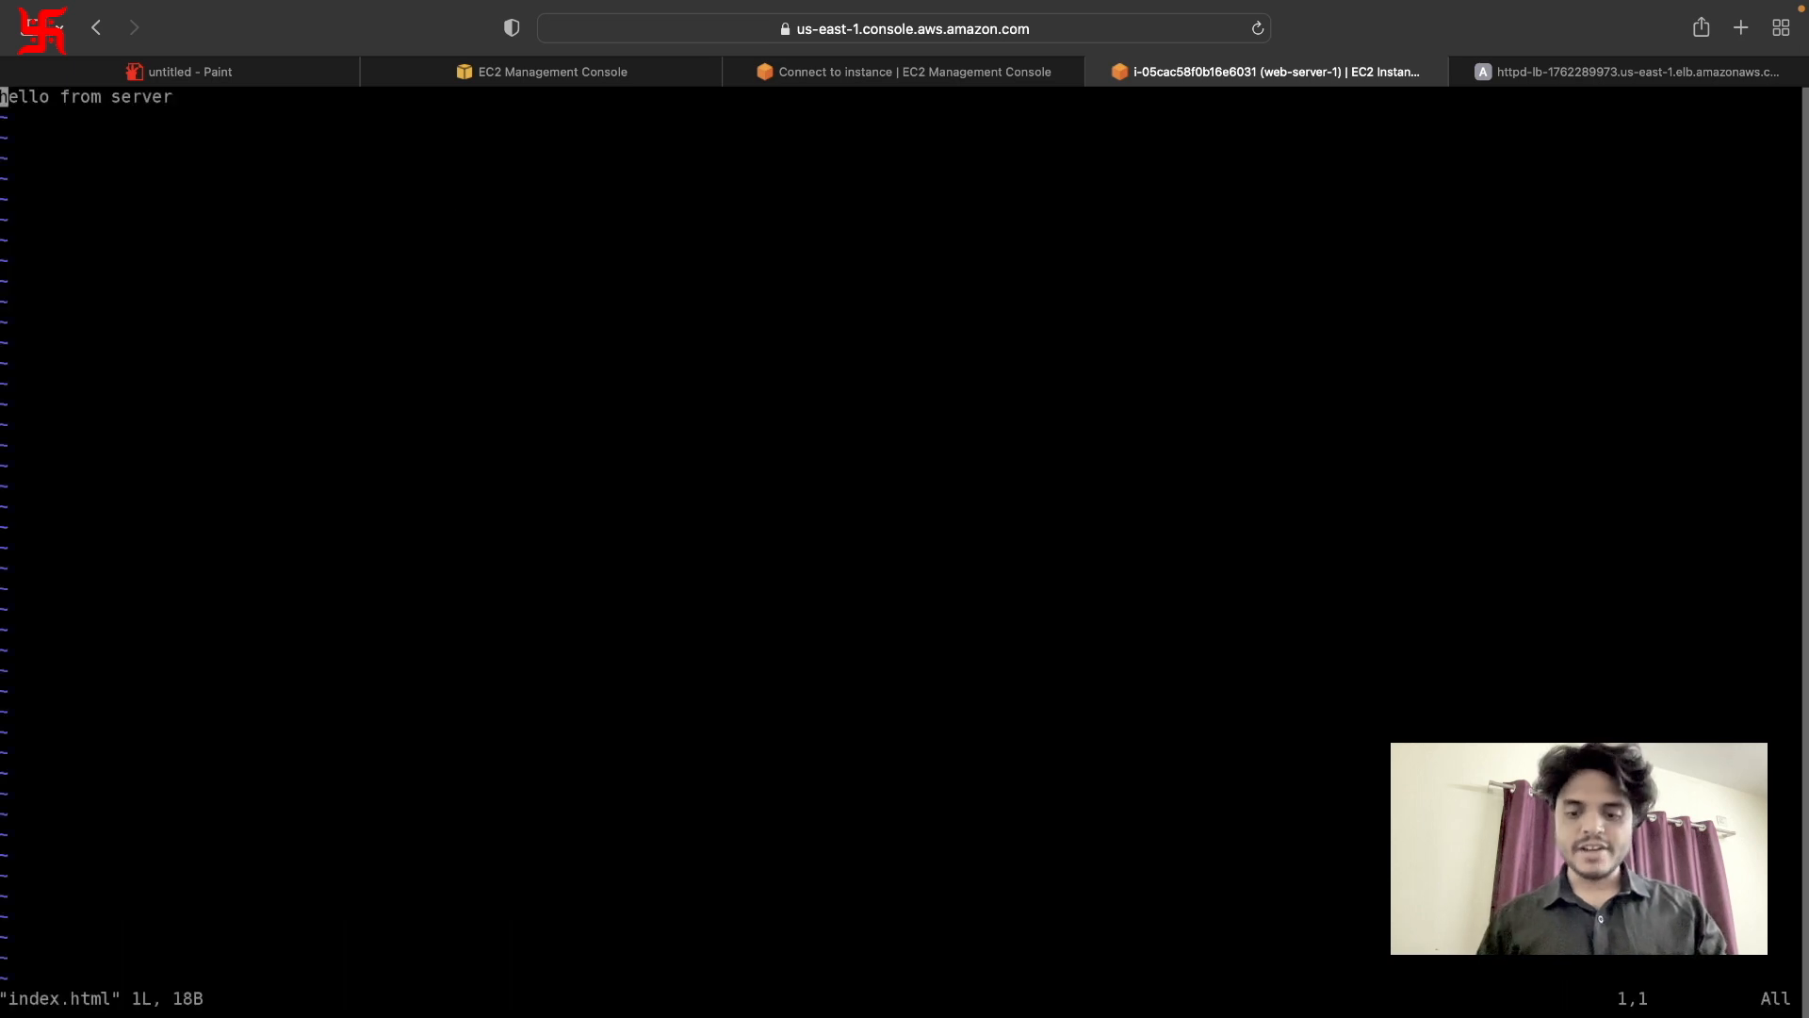
pyautogui.press('i')
pyautogui.press('Right')
pyautogui.press('Right')
pyautogui.press('Right')
pyautogui.press('Right')
pyautogui.press('Right')
pyautogui.press('Right')
pyautogui.press('Right')
pyautogui.press('Right')
pyautogui.press('Right')
pyautogui.press('Right')
pyautogui.press('Right')
pyautogui.press('Right')
pyautogui.press('Right')
pyautogui.press('Right')
pyautogui.press('Right')
pyautogui.press('Right')
pyautogui.press('Right')
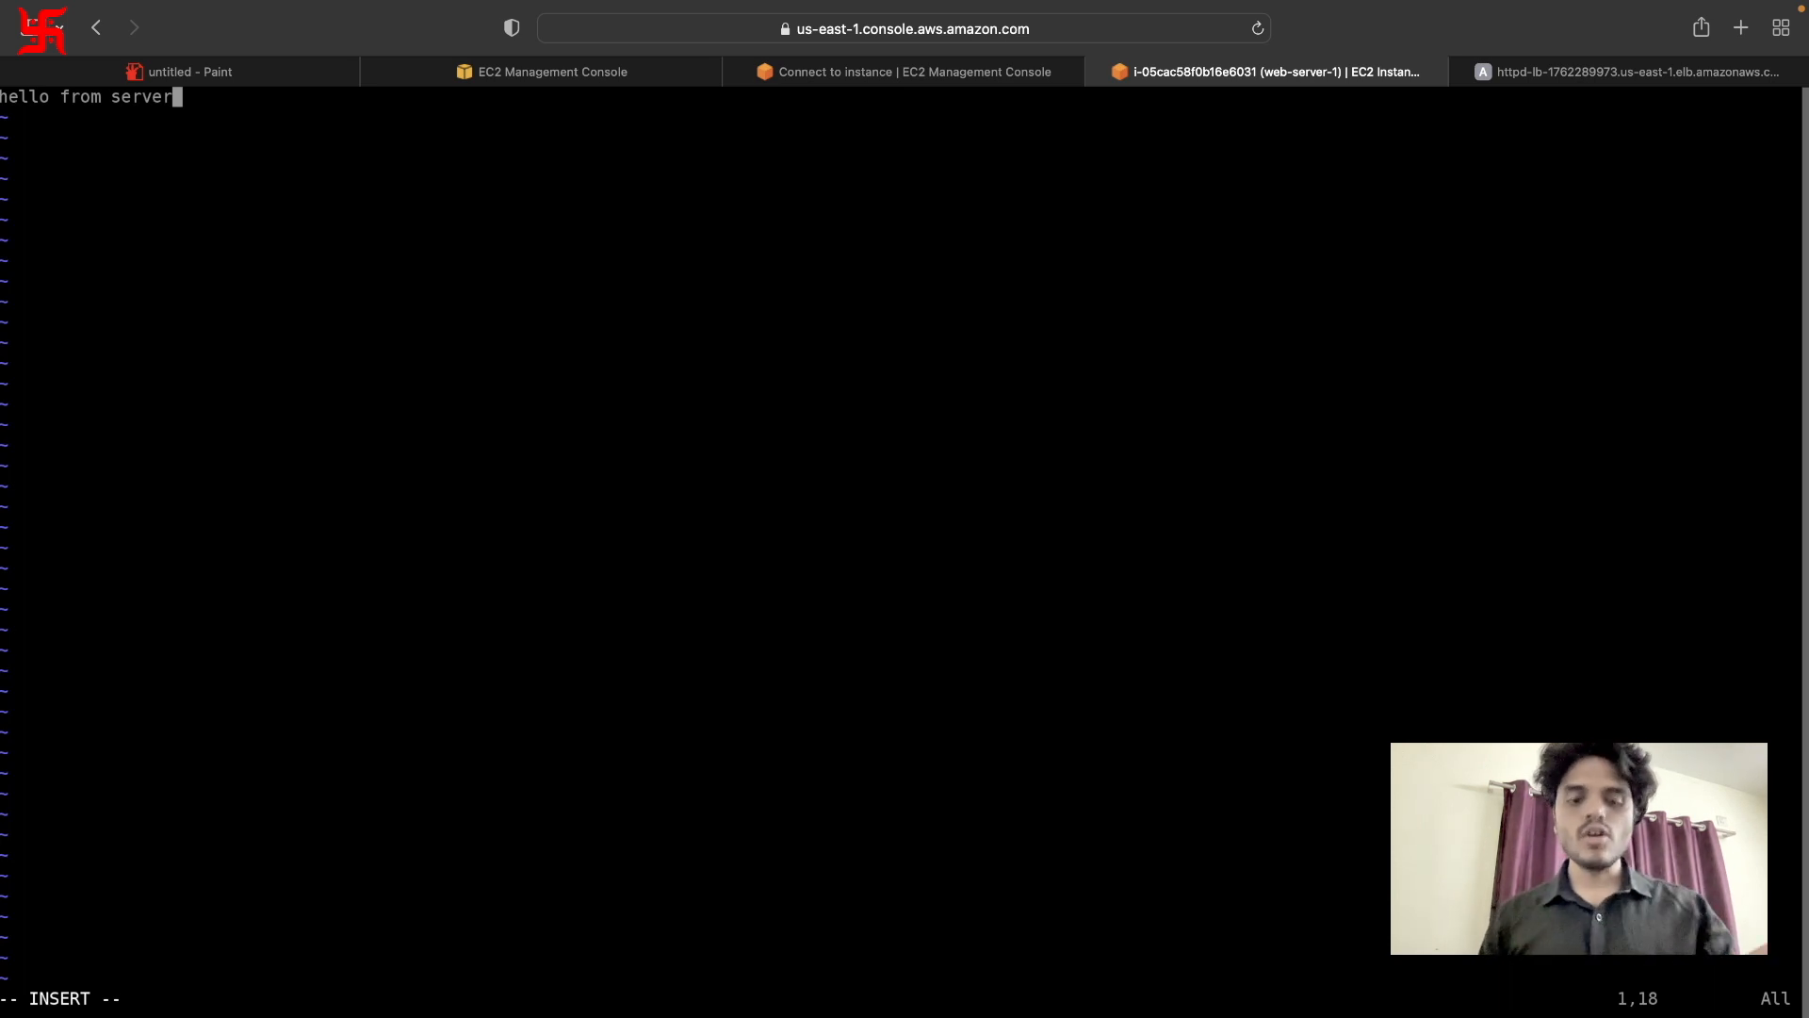
pyautogui.write('1')
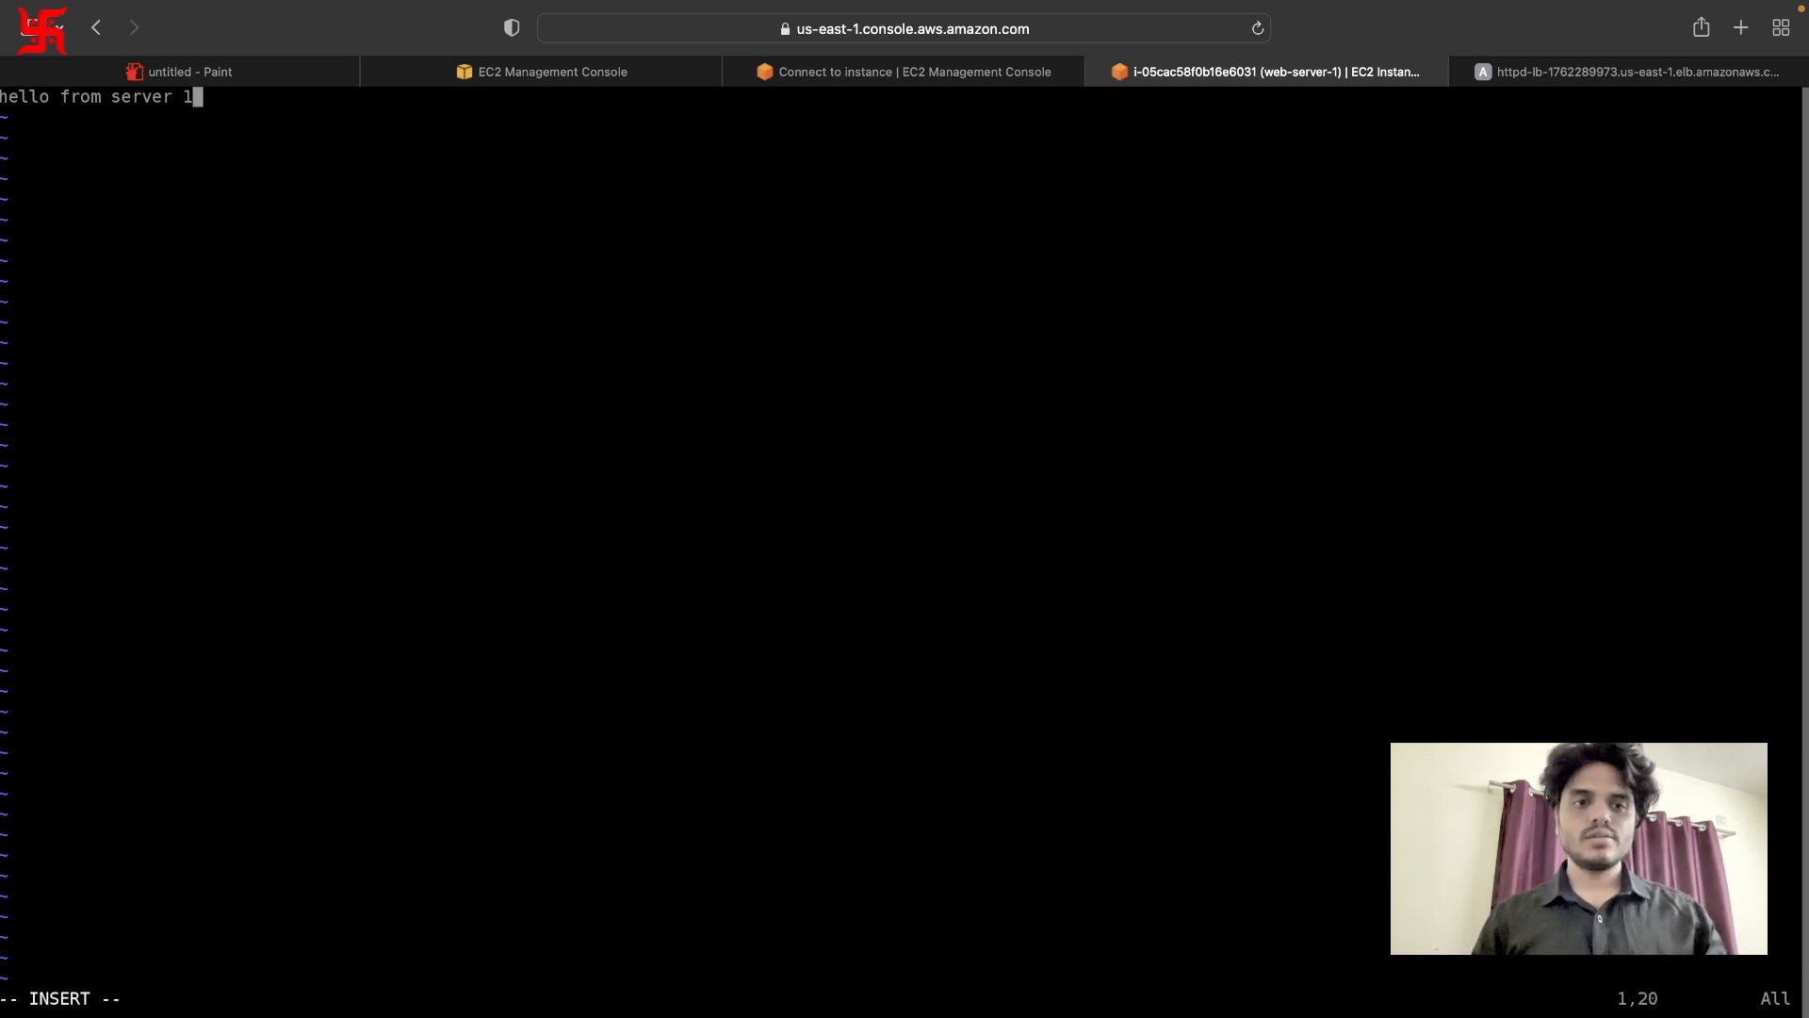
pyautogui.press('Escape')
pyautogui.write(':wq')
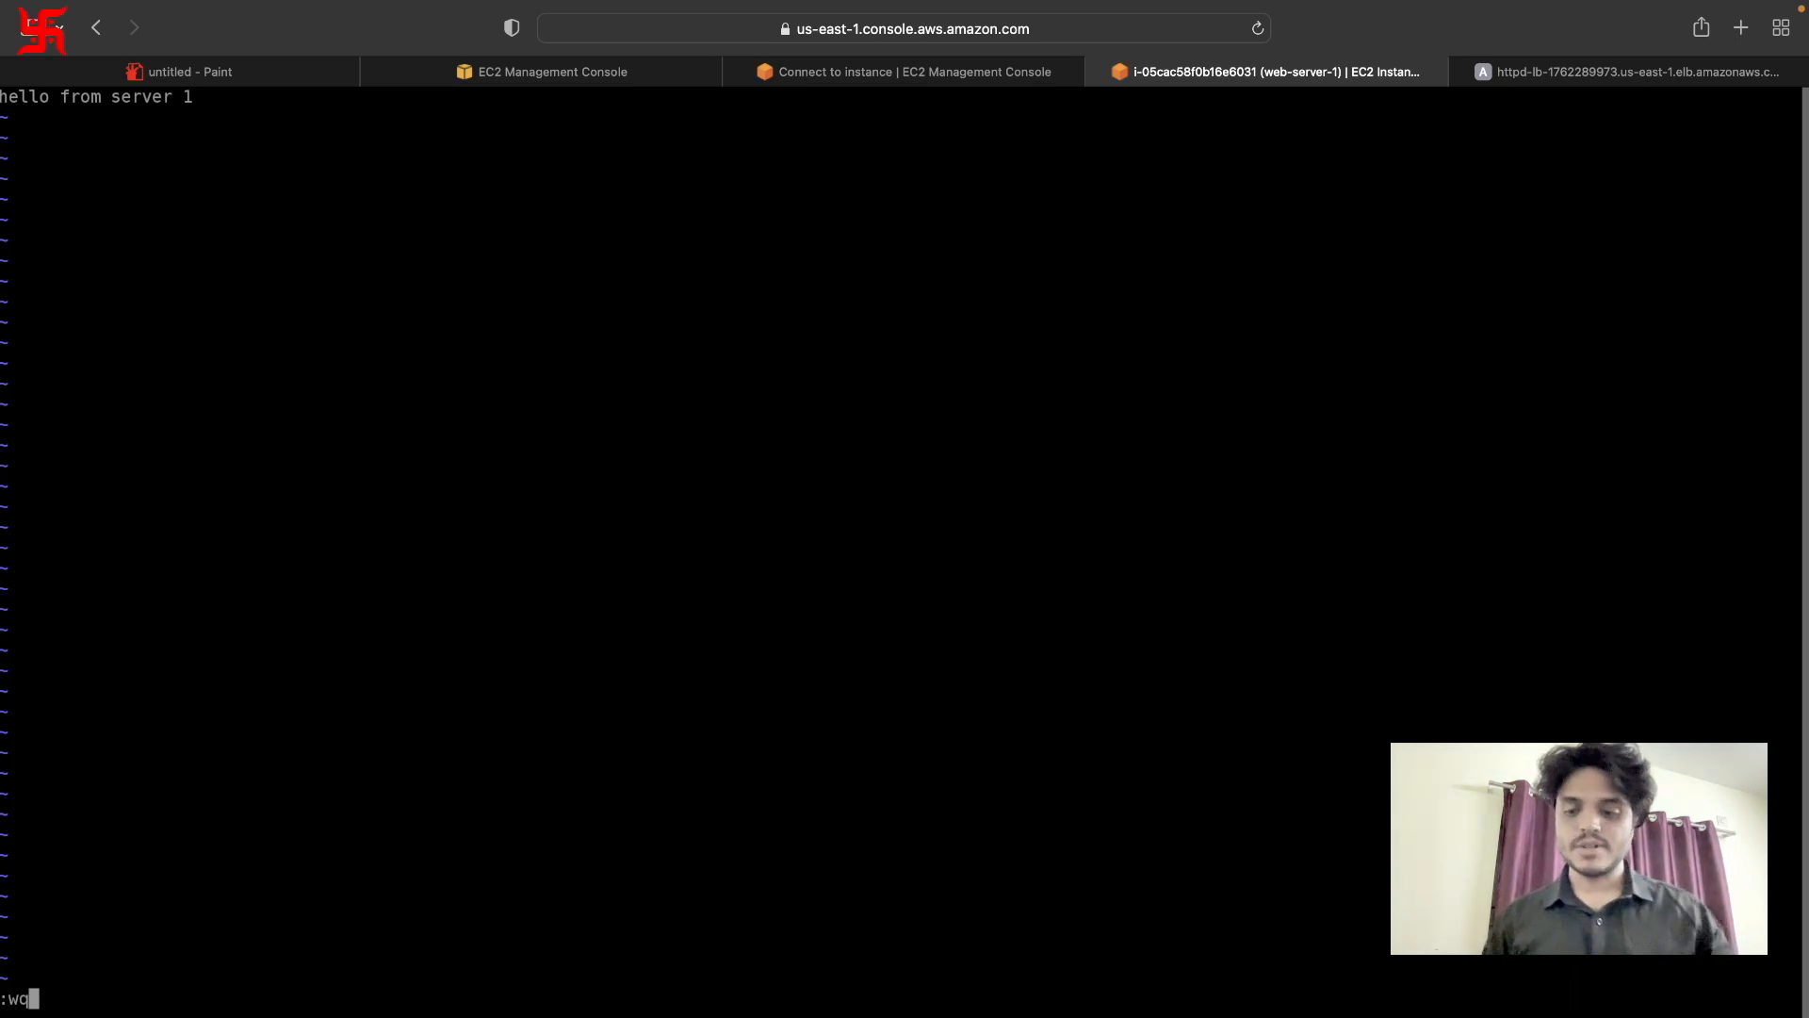
pyautogui.press('Return')
# Print index.html to check the edit and restart the httpd service on web-server-1 with sudo systemctl.
pyautogui.write('cat index.html')
pyautogui.press('Return')
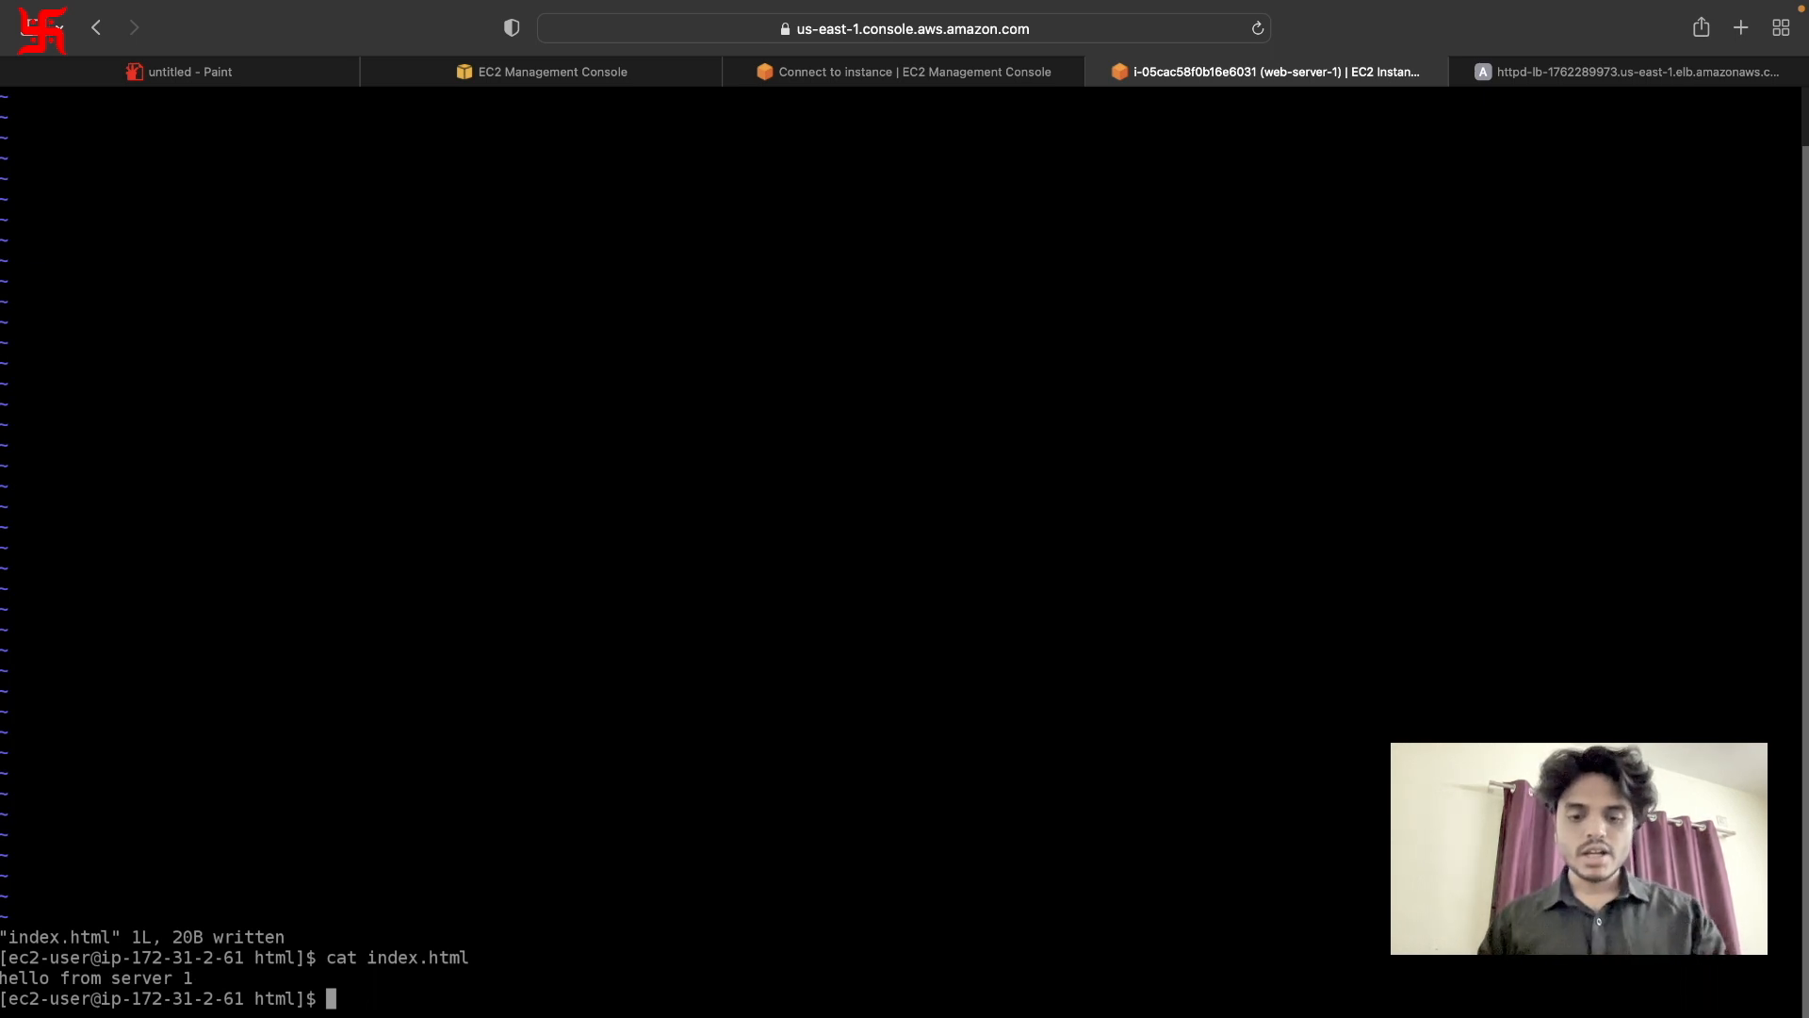
pyautogui.write('sudo system')
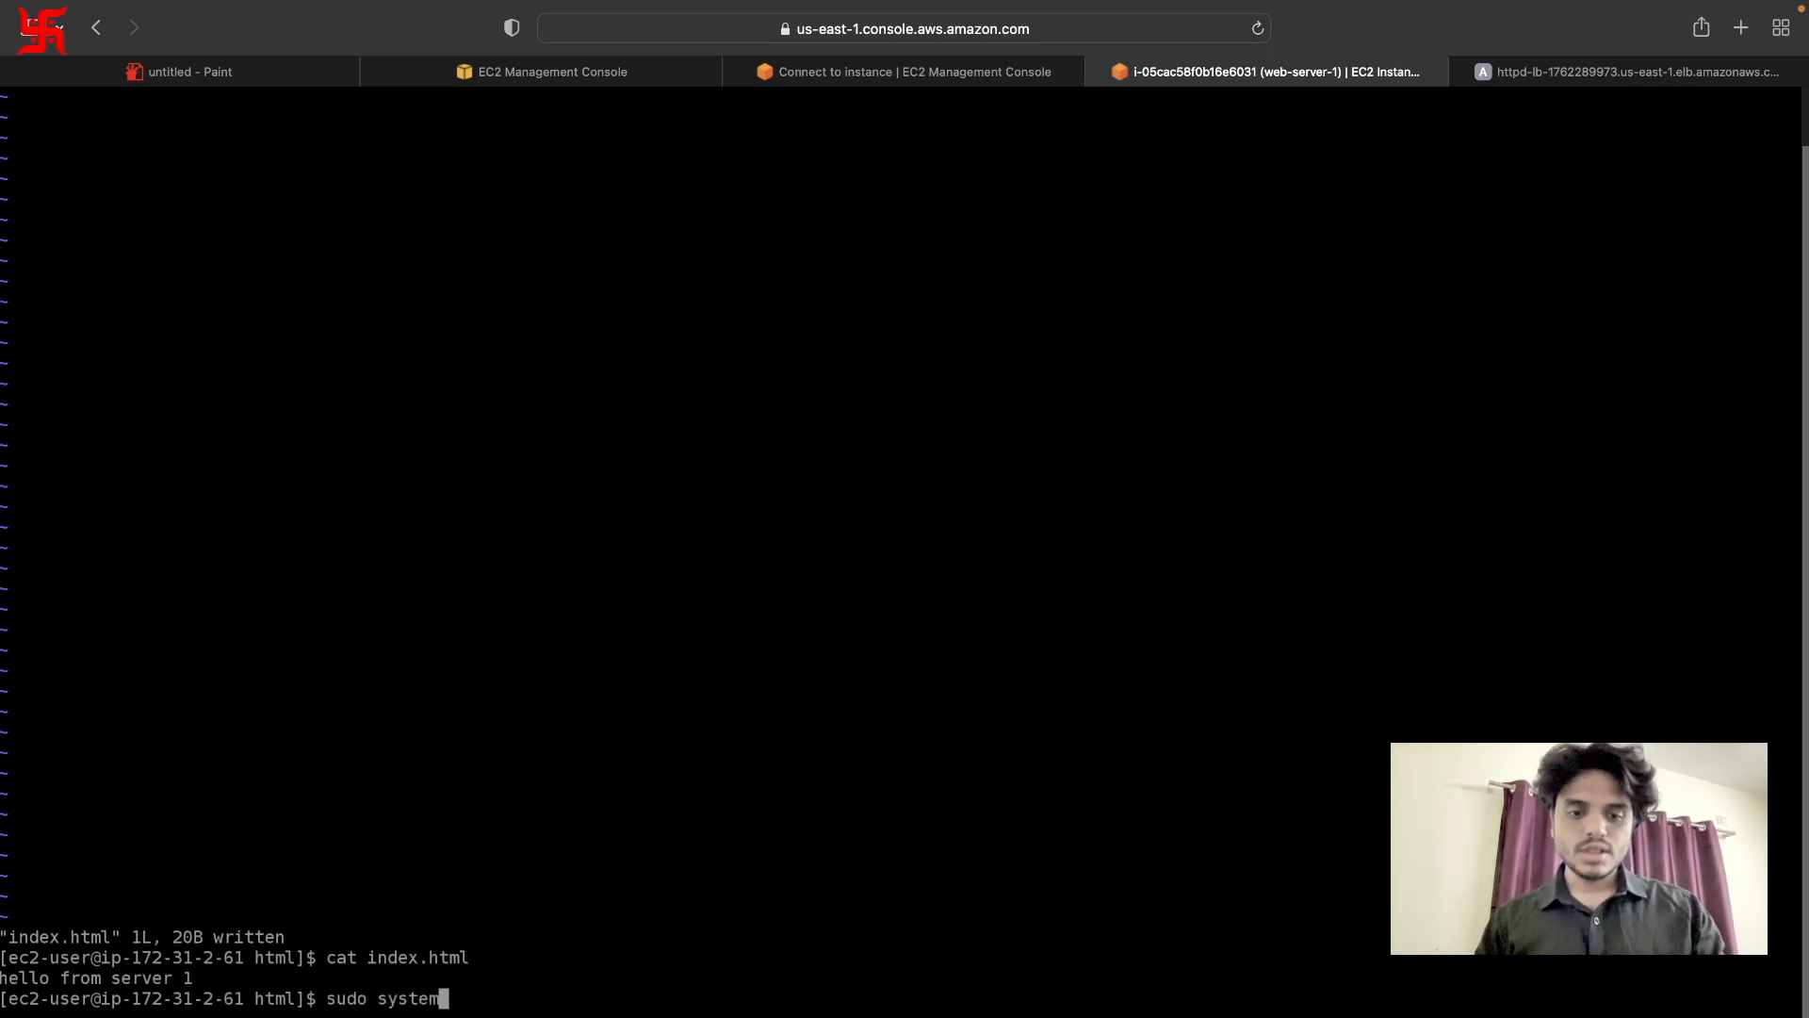
pyautogui.write('ctl restart httpd')
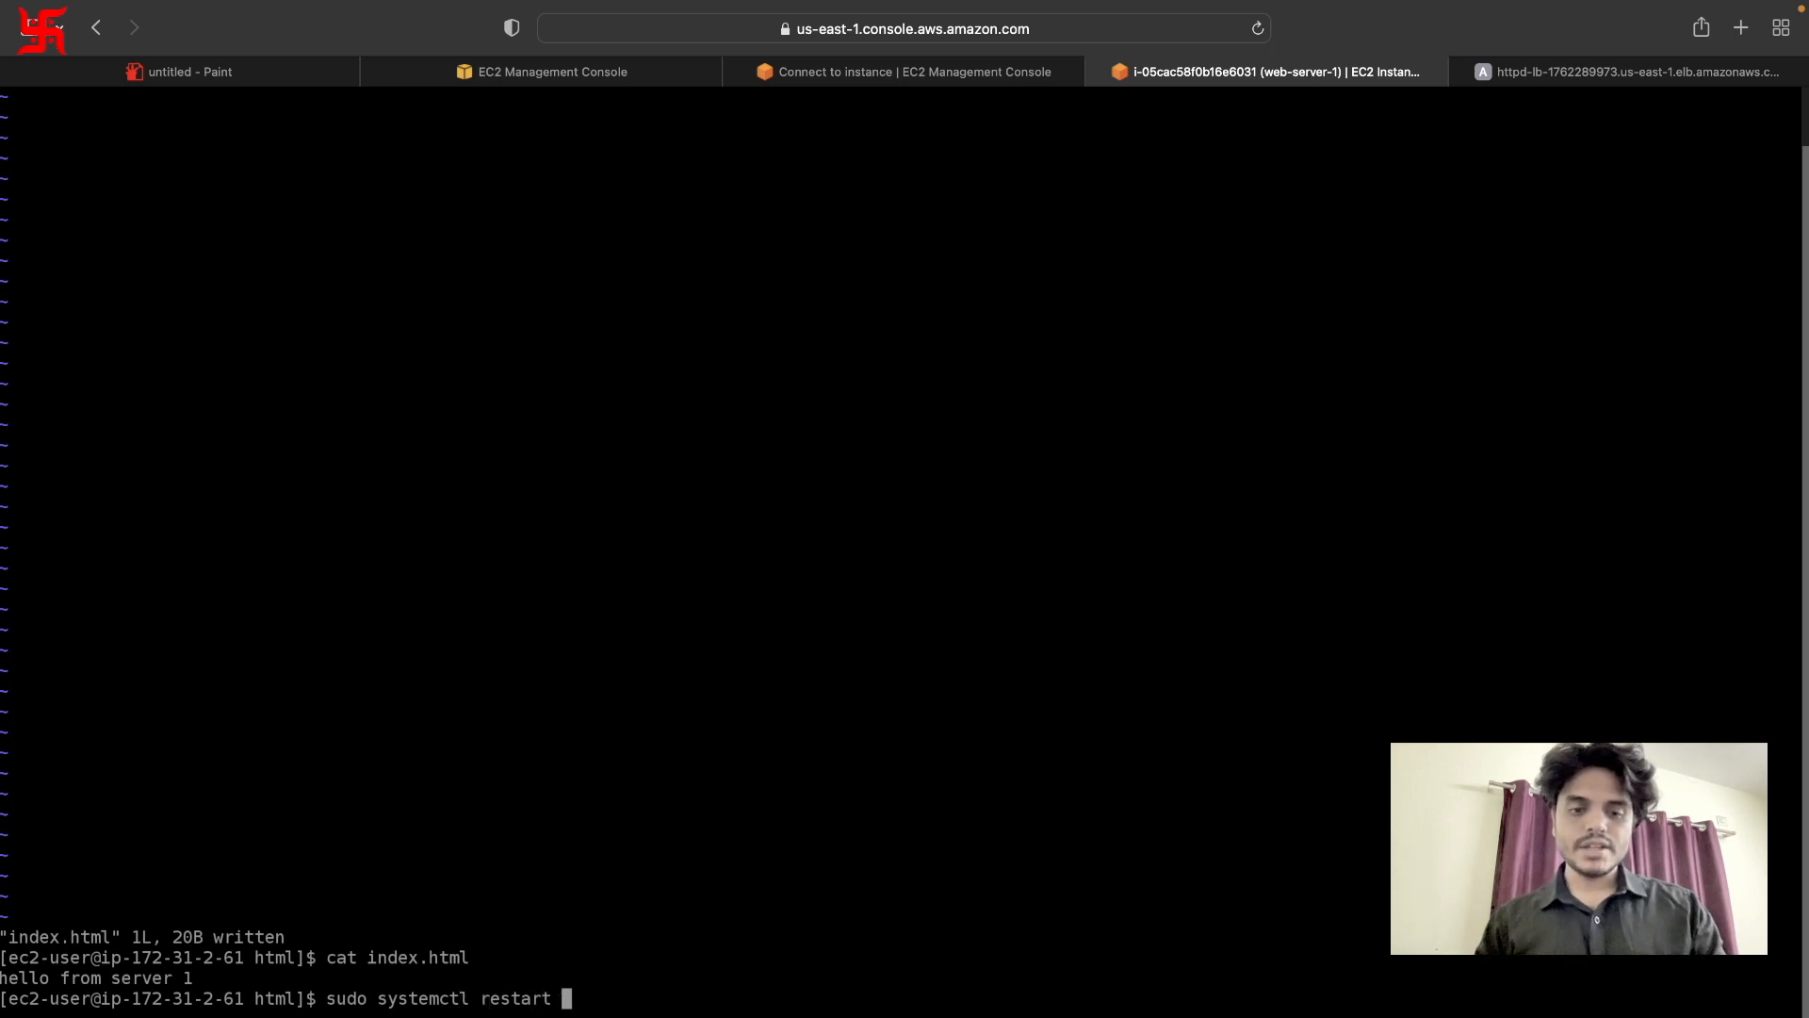
pyautogui.press('Return')
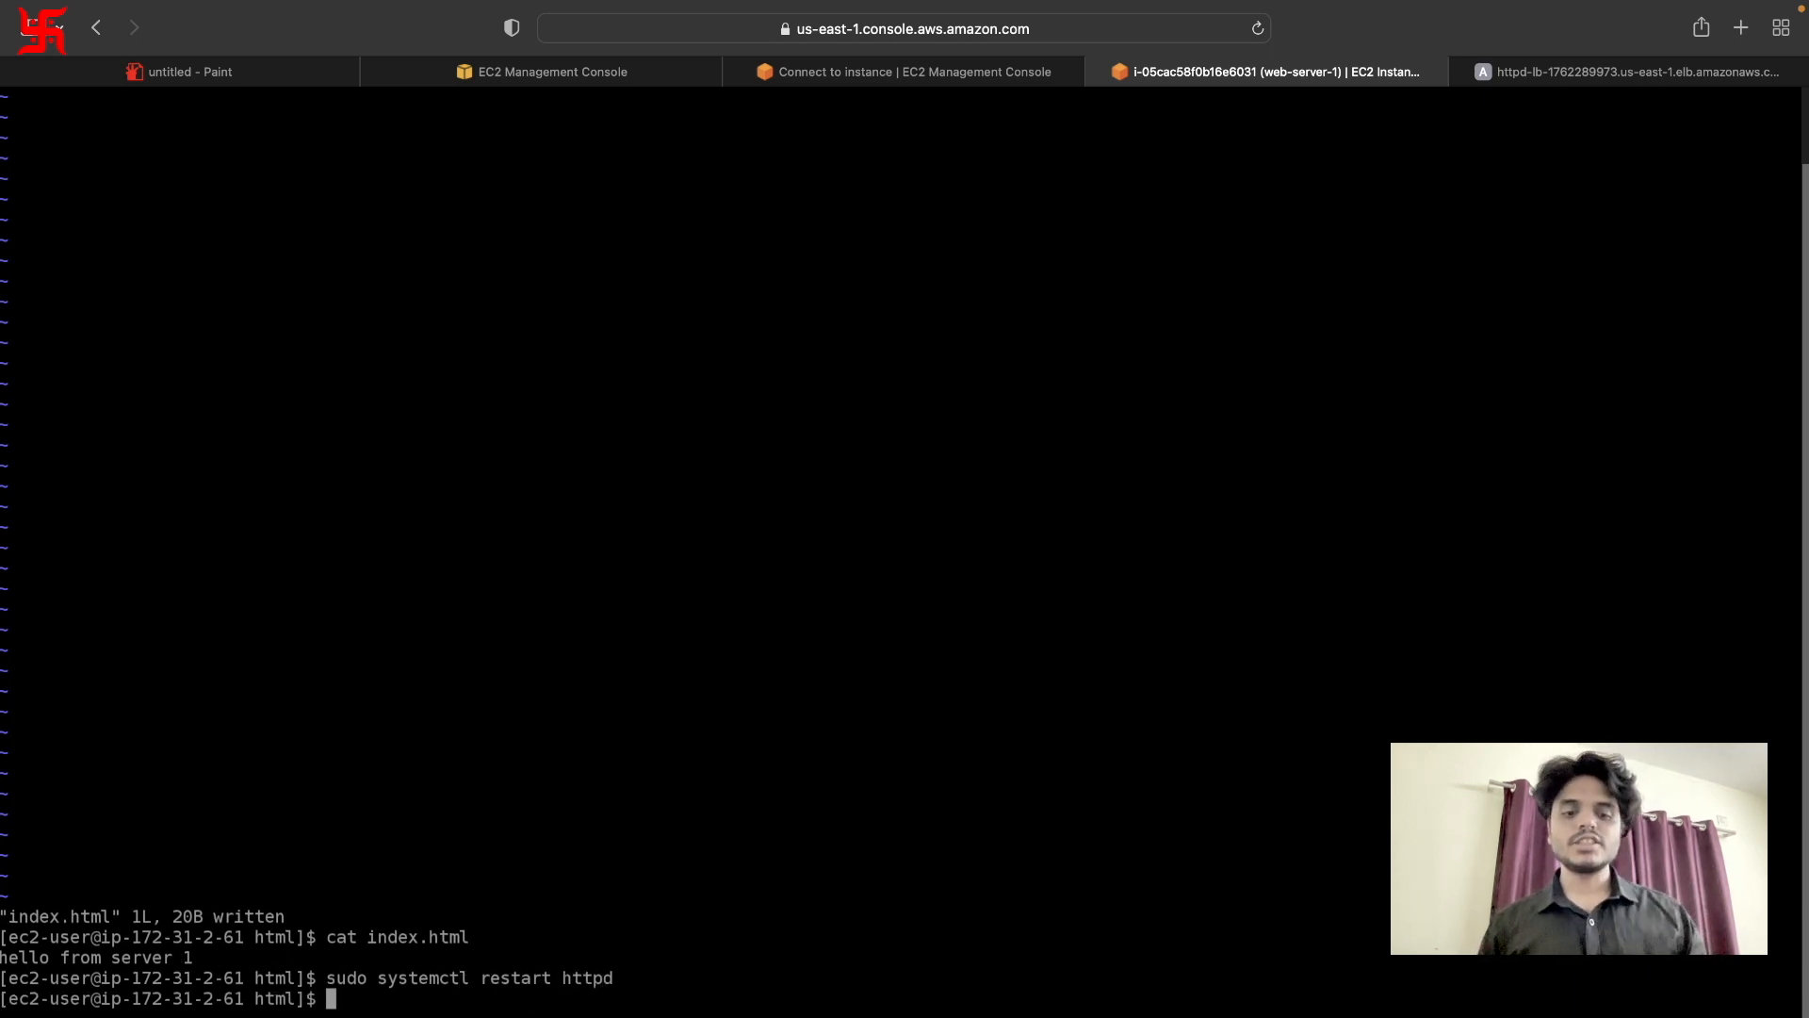
# Close the web-server-1 terminal and connect to the web-server-2 instance through EC2 Instance Connect.
pyautogui.click(1098, 71)
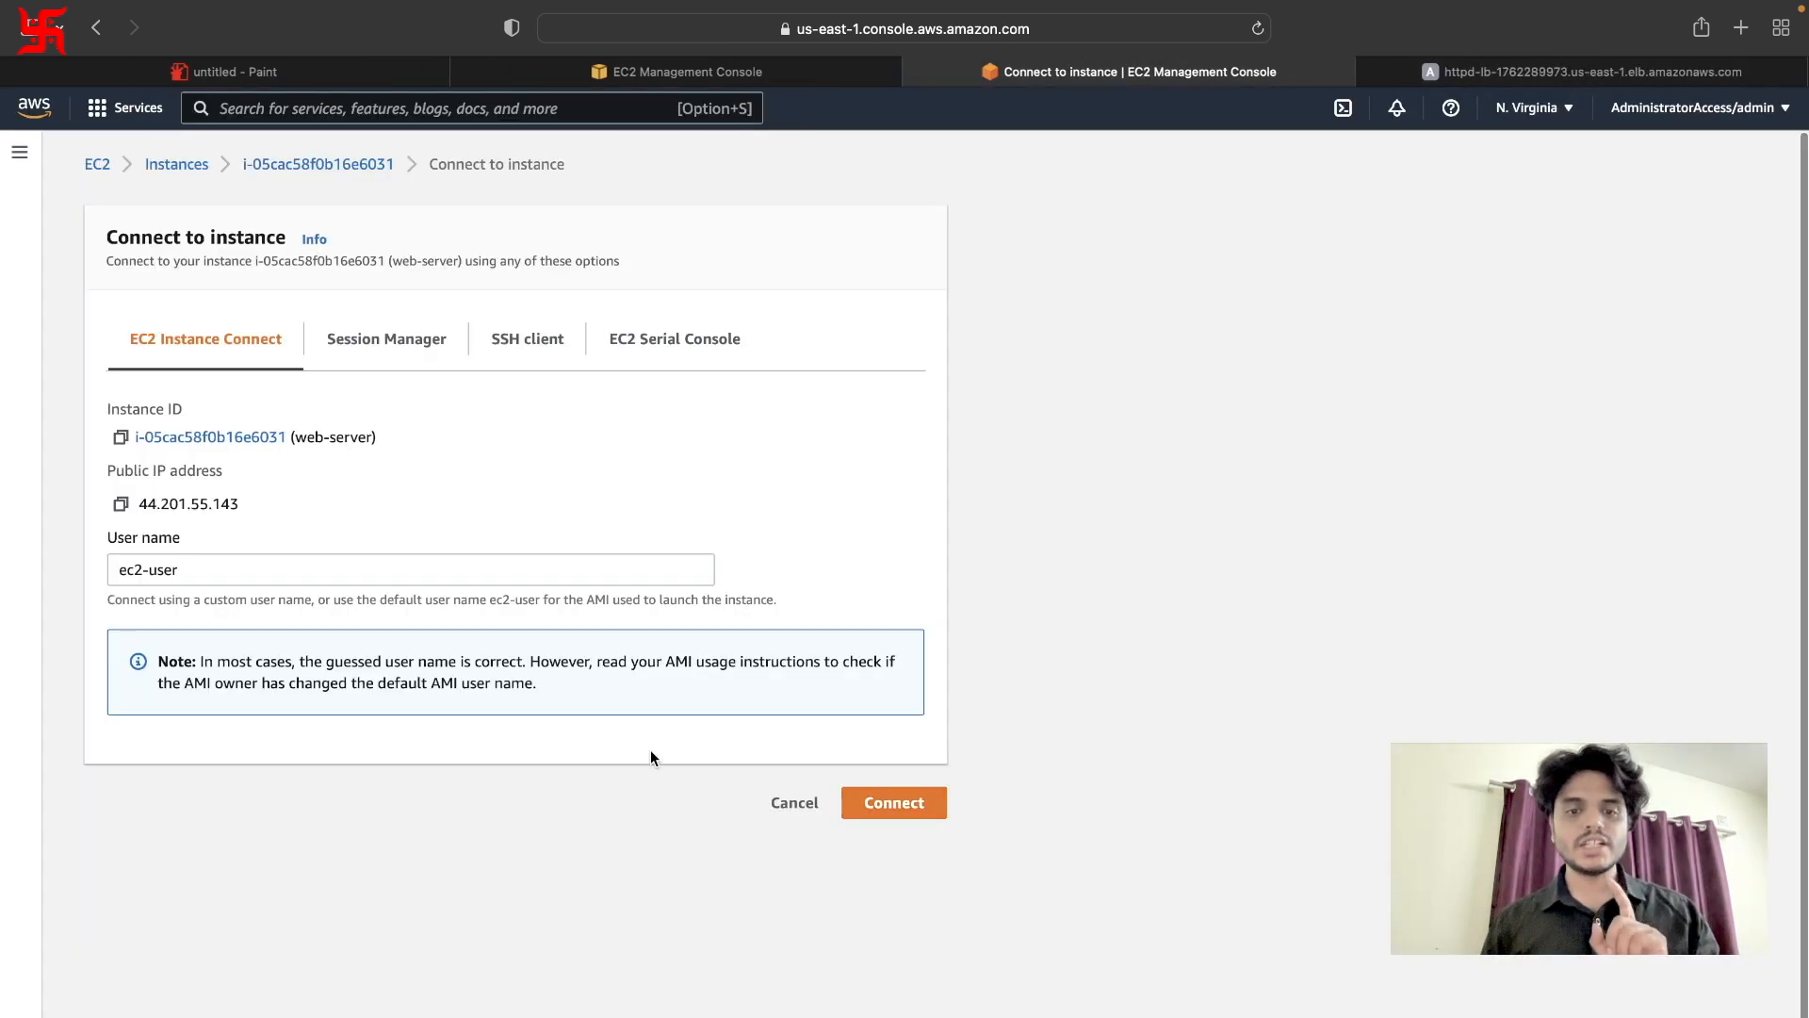
pyautogui.click(175, 165)
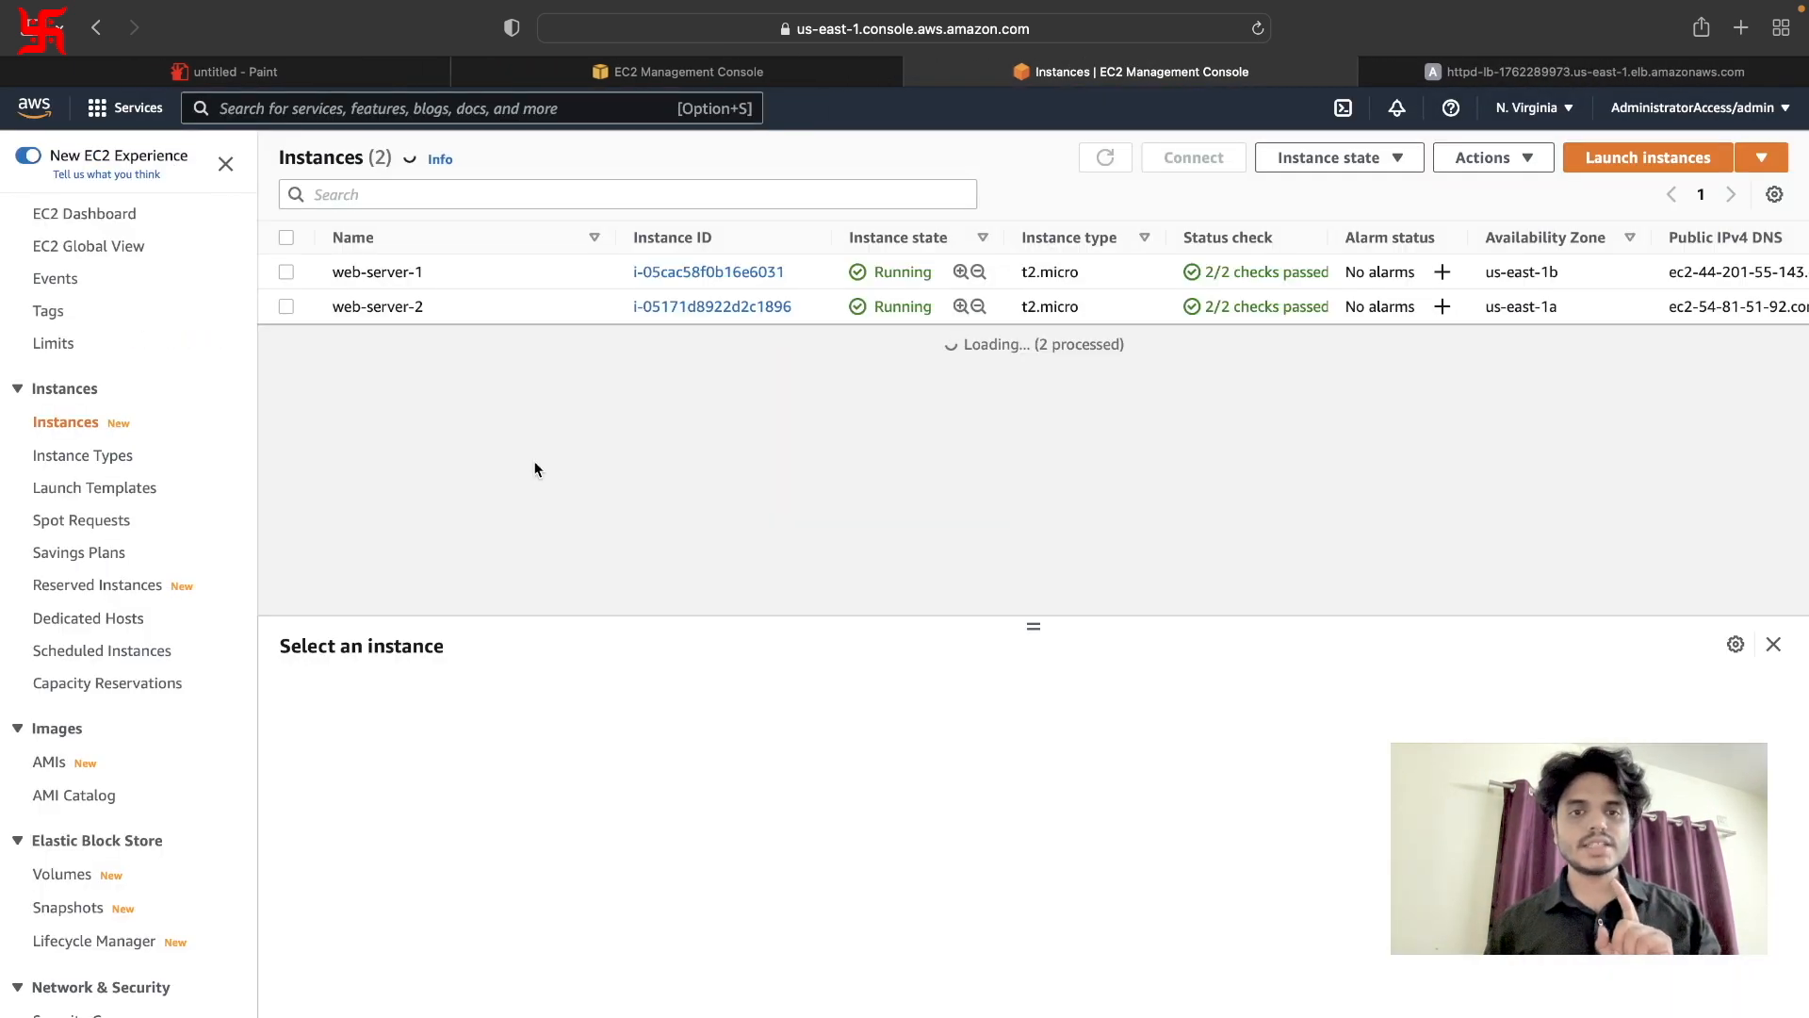
pyautogui.click(542, 311)
pyautogui.click(1199, 162)
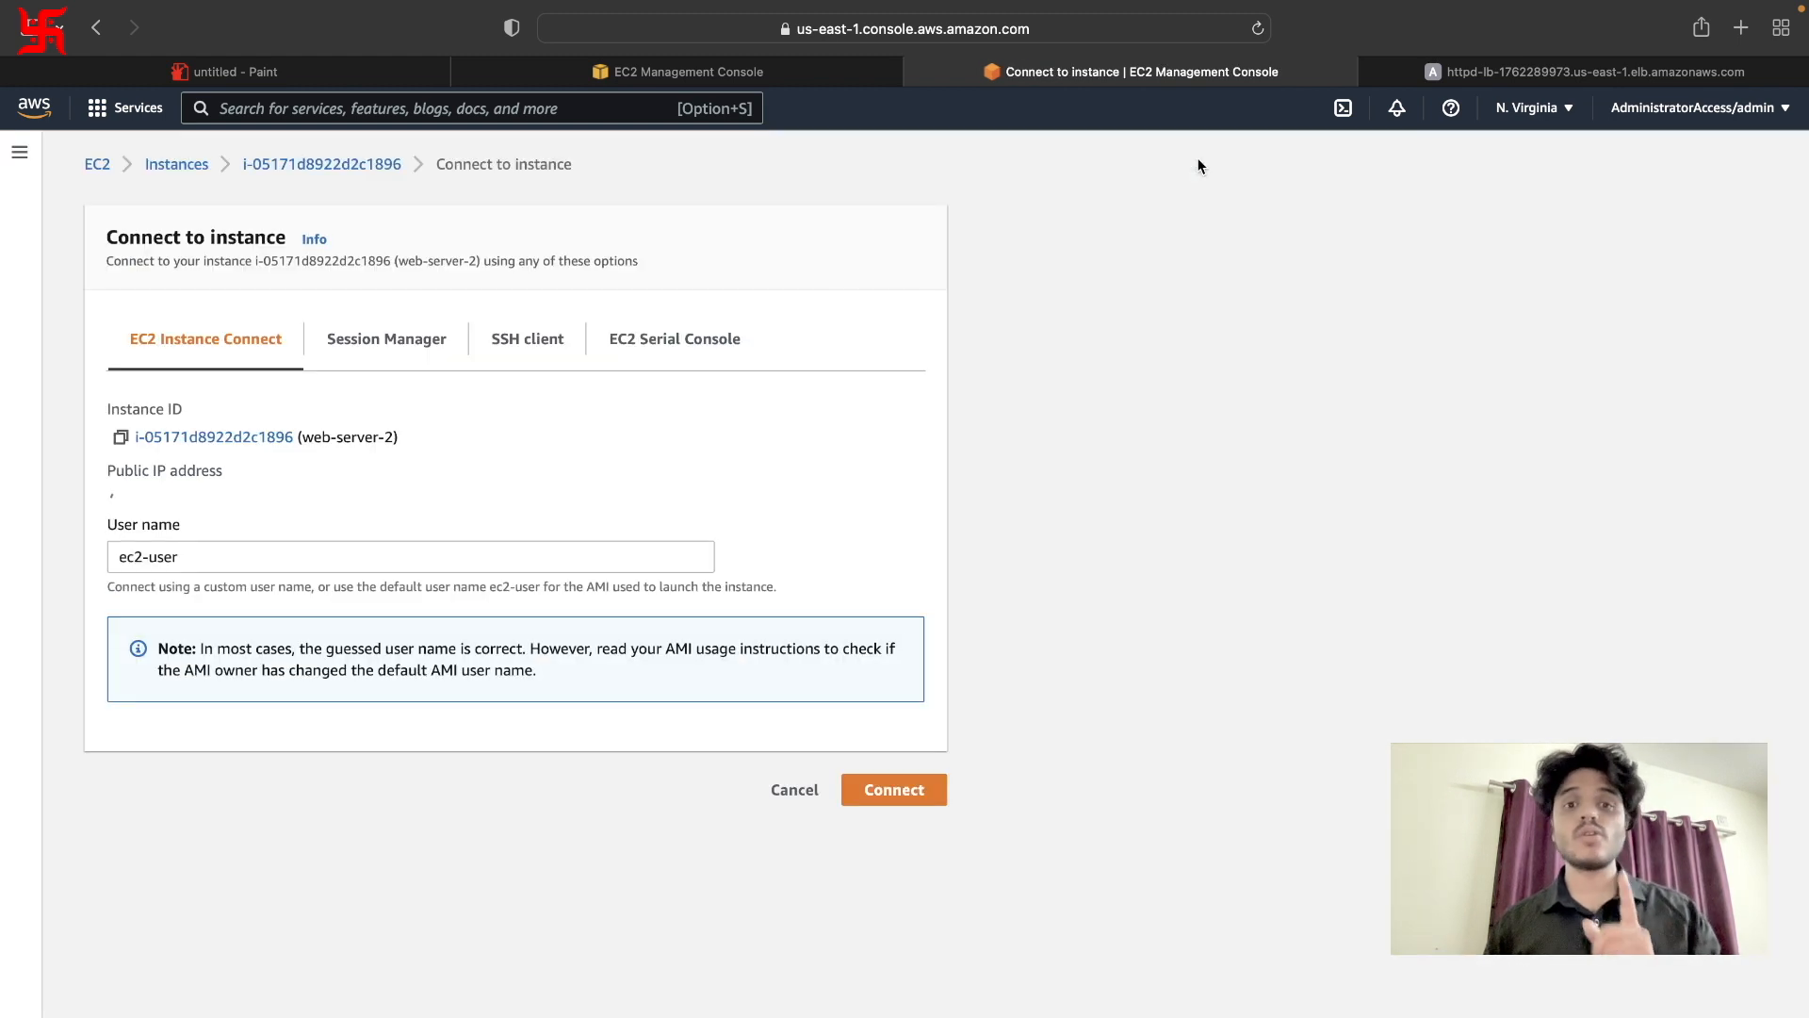
pyautogui.click(894, 802)
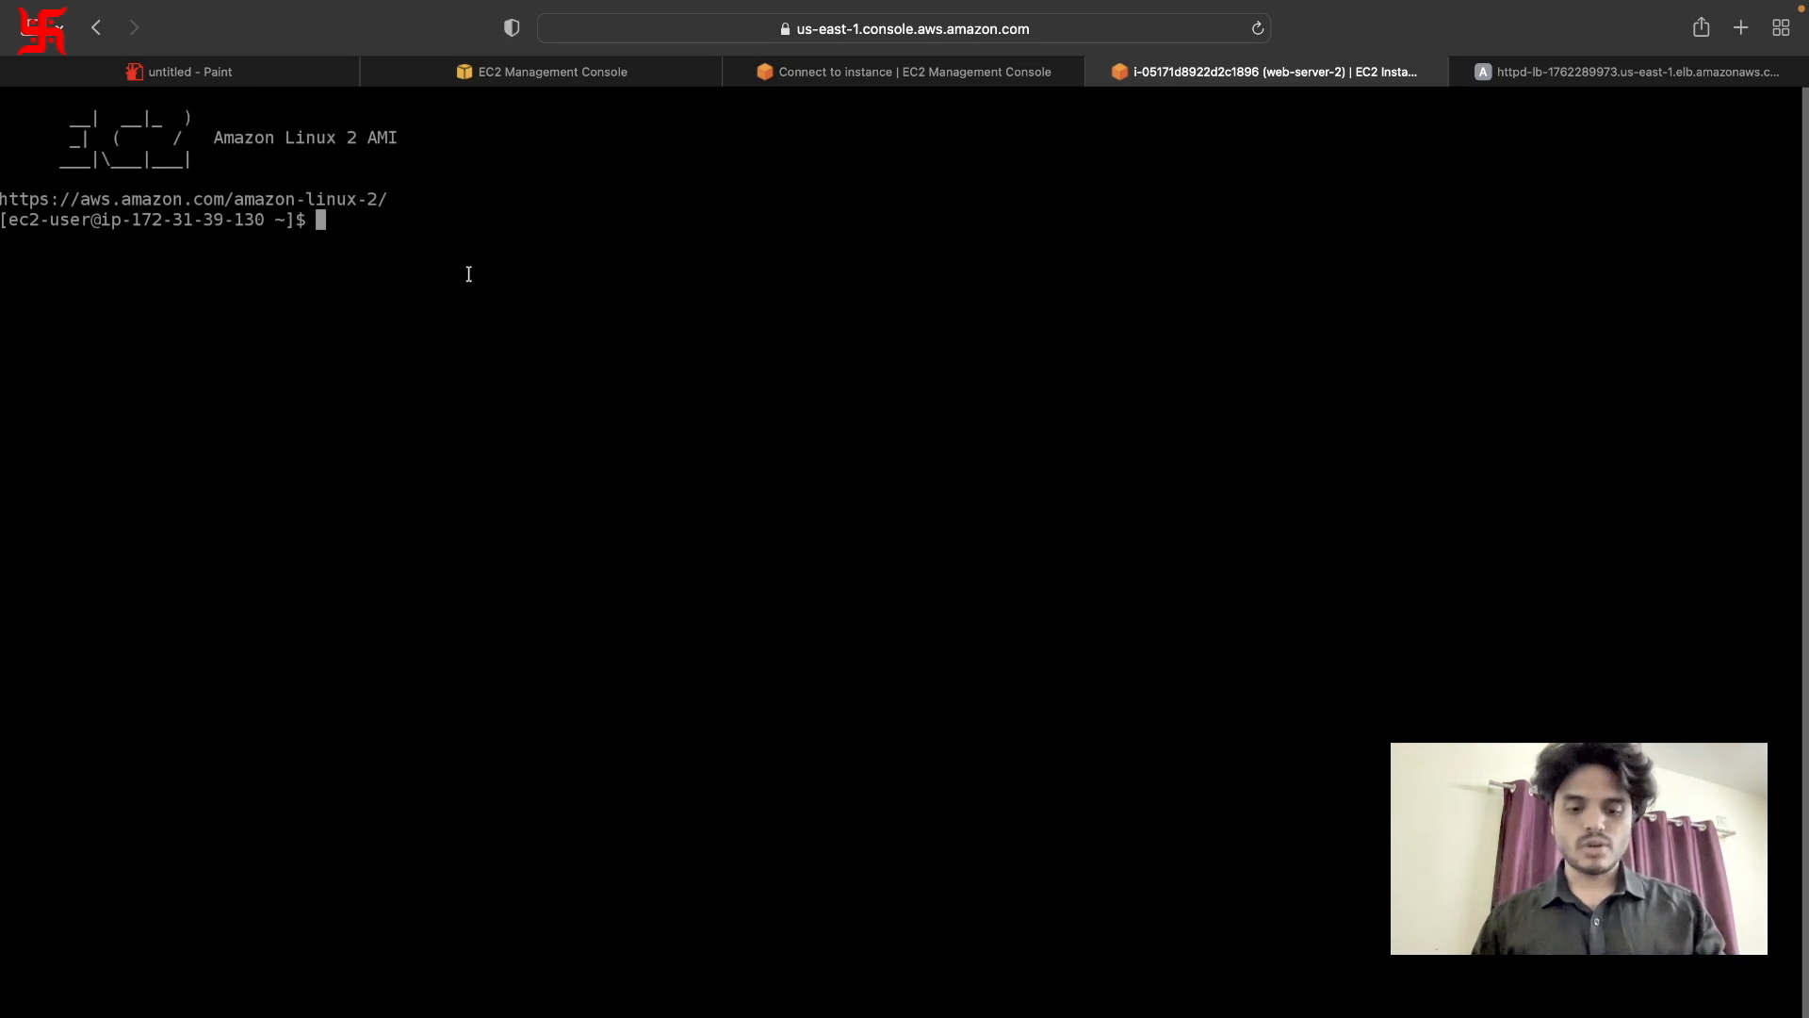
# Go to /var/www/html on web-server-2 and print the contents of index.html.
pyautogui.write('cd /var/www/html')
pyautogui.press('Return')
pyautogui.write('cat index.html')
pyautogui.press('Return')
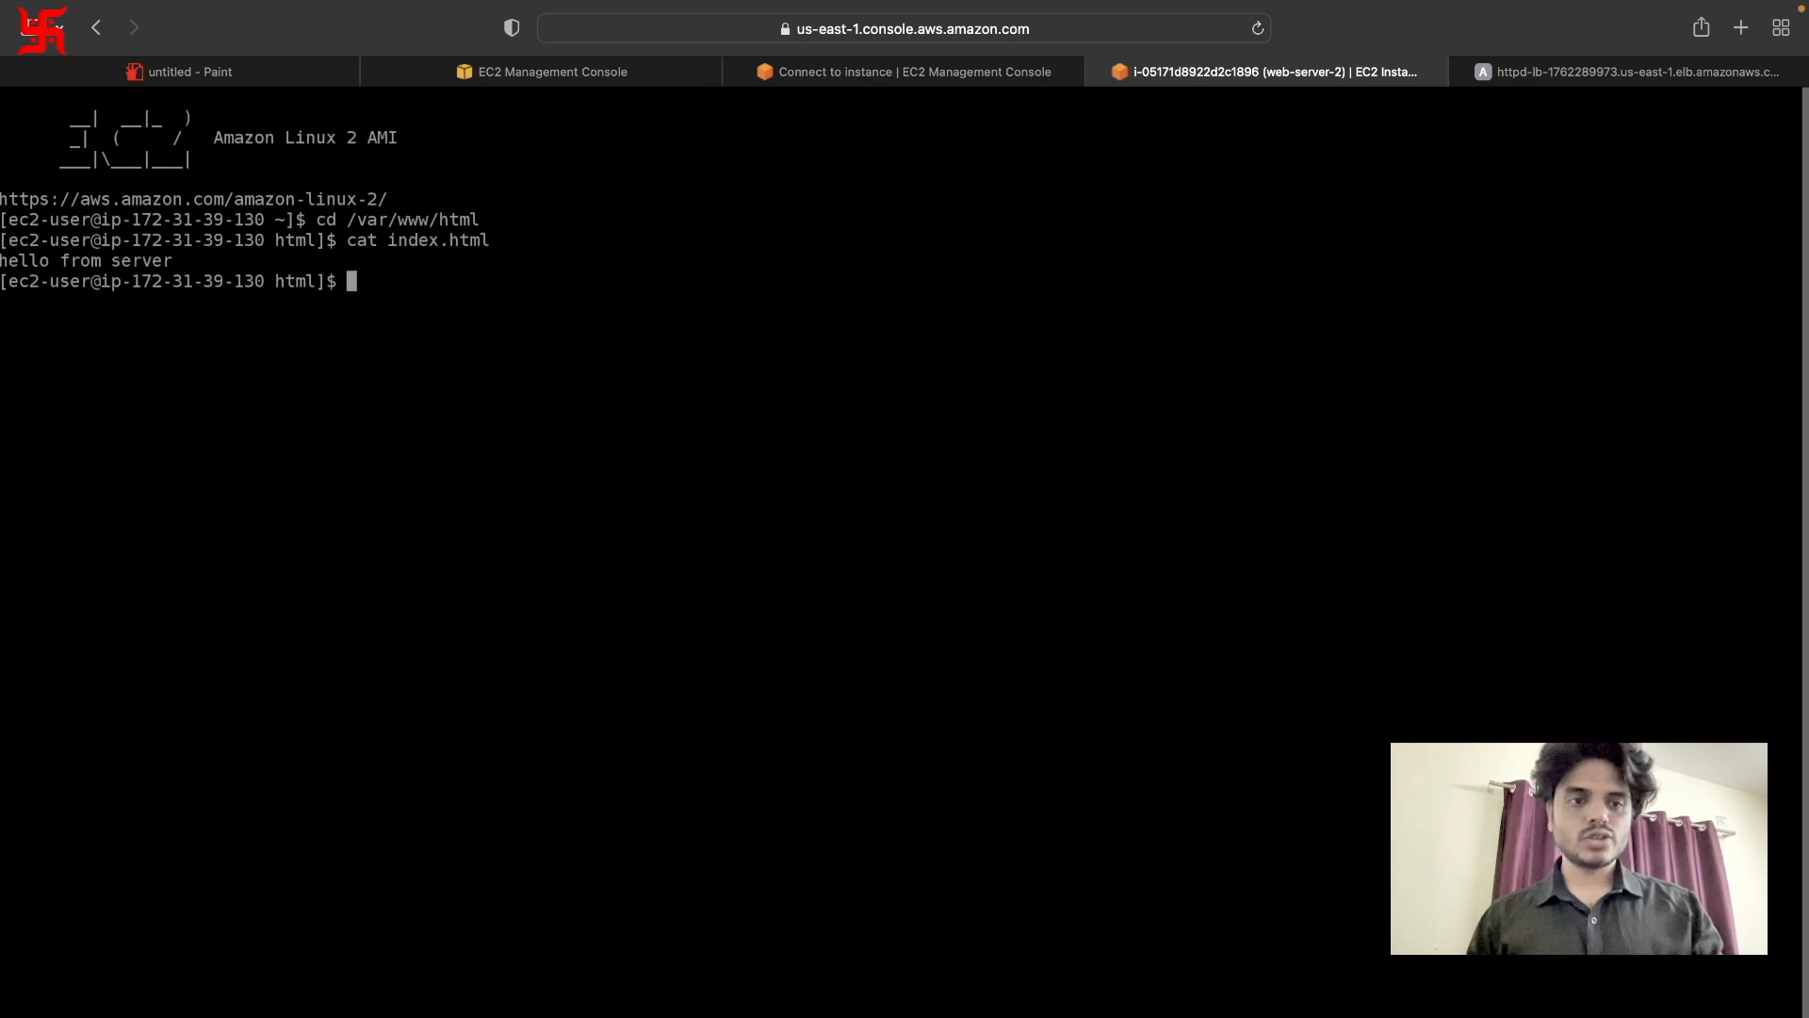
# Edit index.html with sudo vim so its line reads "hello from server 2", then save and quit.
pyautogui.write('sudo ')
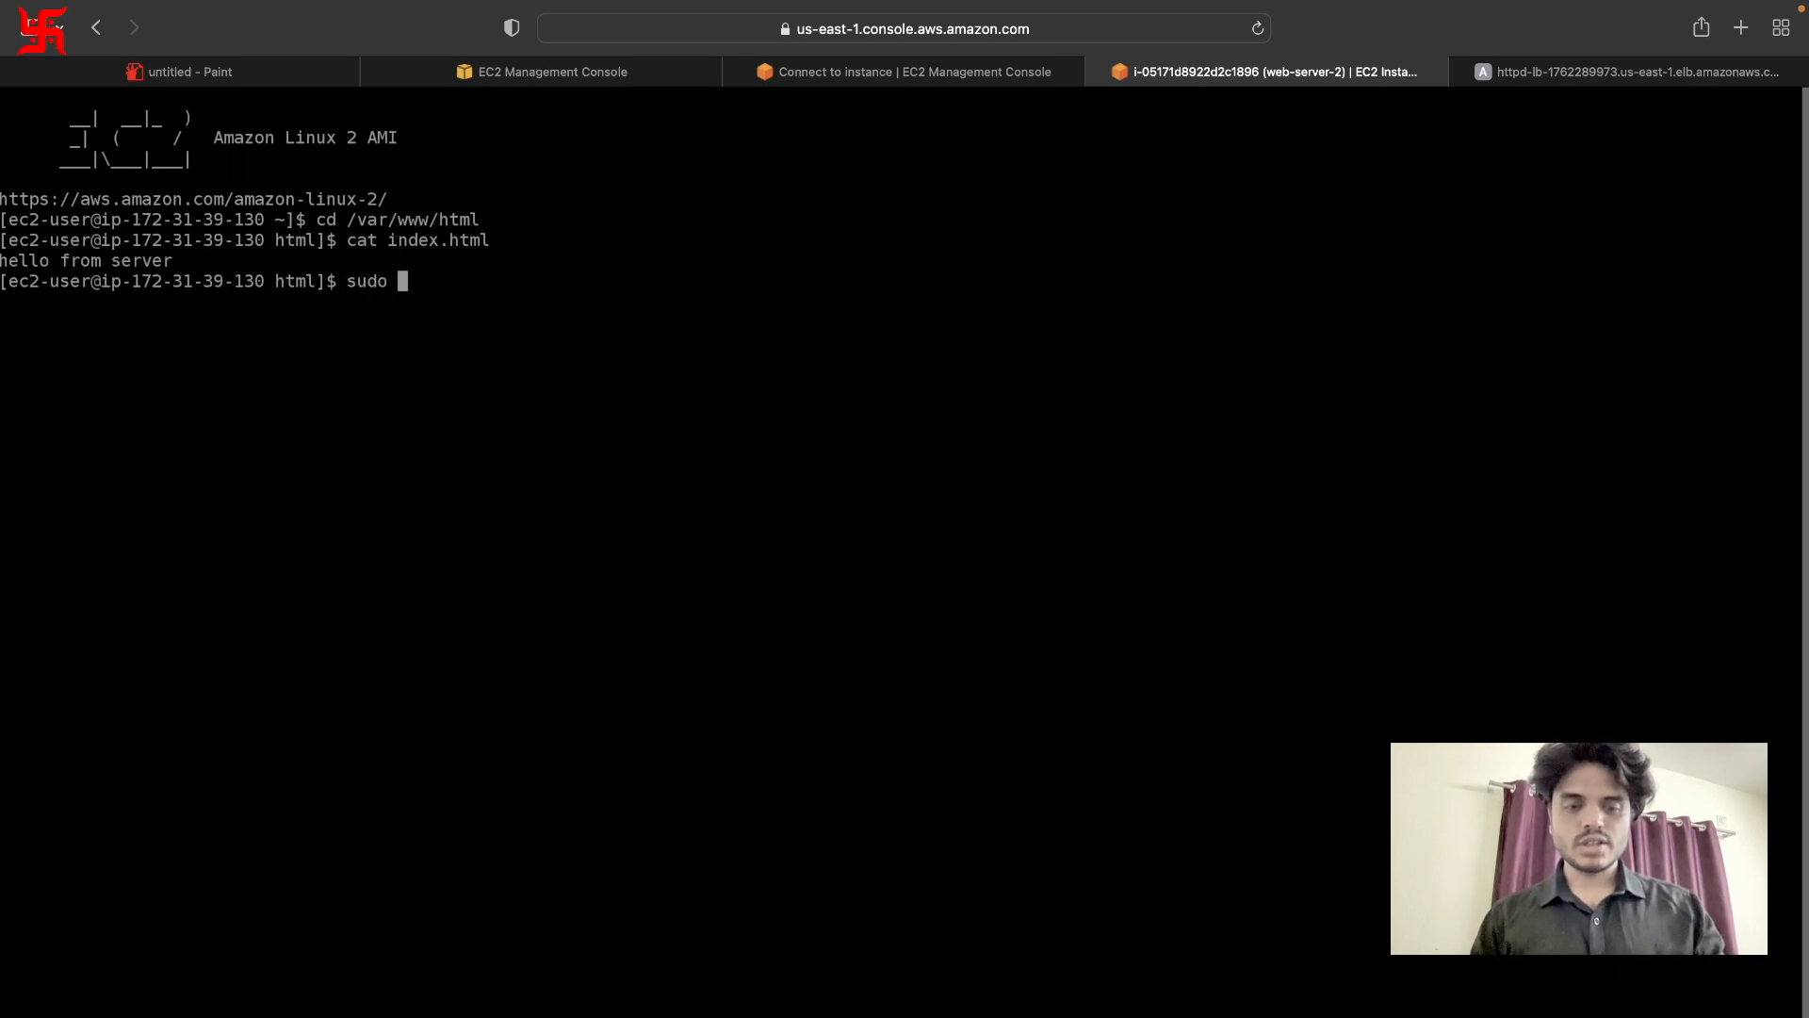
pyautogui.write('vim index.html')
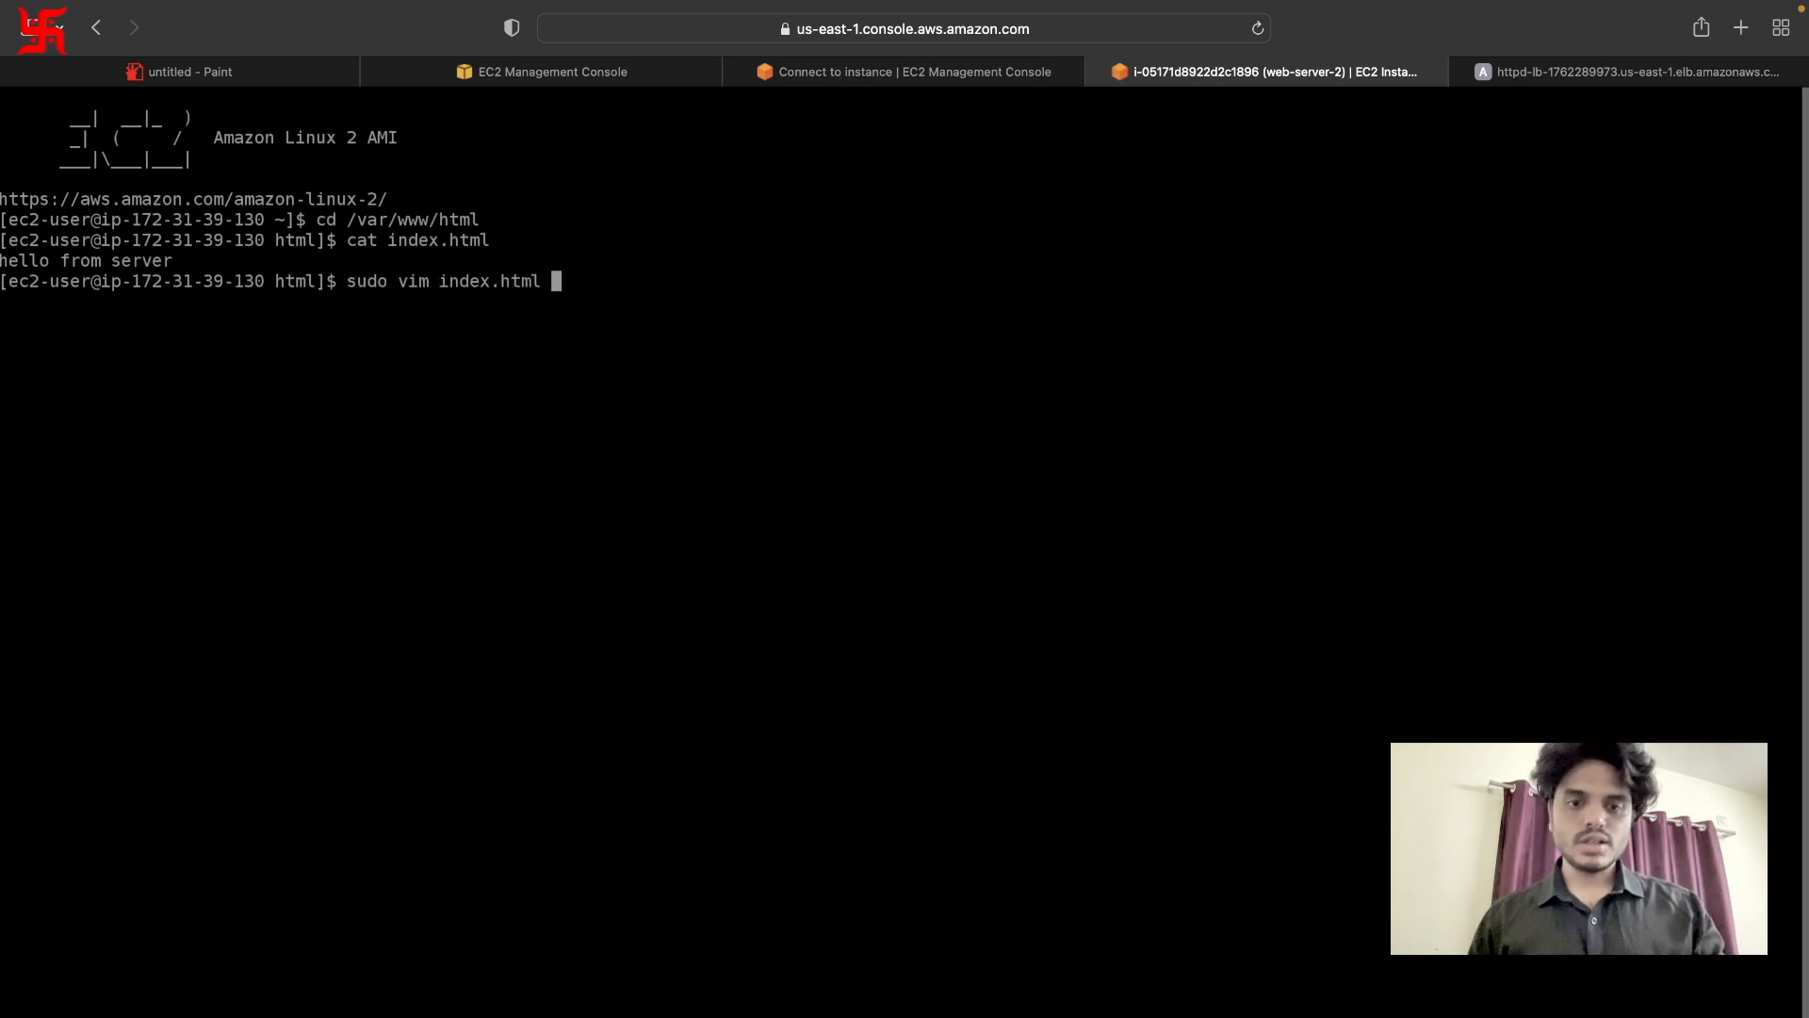
pyautogui.press('Return')
pyautogui.press('i')
pyautogui.press('Right')
pyautogui.press('Right')
pyautogui.press('Right')
pyautogui.press('Right')
pyautogui.press('Right')
pyautogui.press('Right')
pyautogui.press('Right')
pyautogui.press('Right')
pyautogui.press('Right')
pyautogui.press('Right')
pyautogui.press('Right')
pyautogui.press('Right')
pyautogui.press('Right')
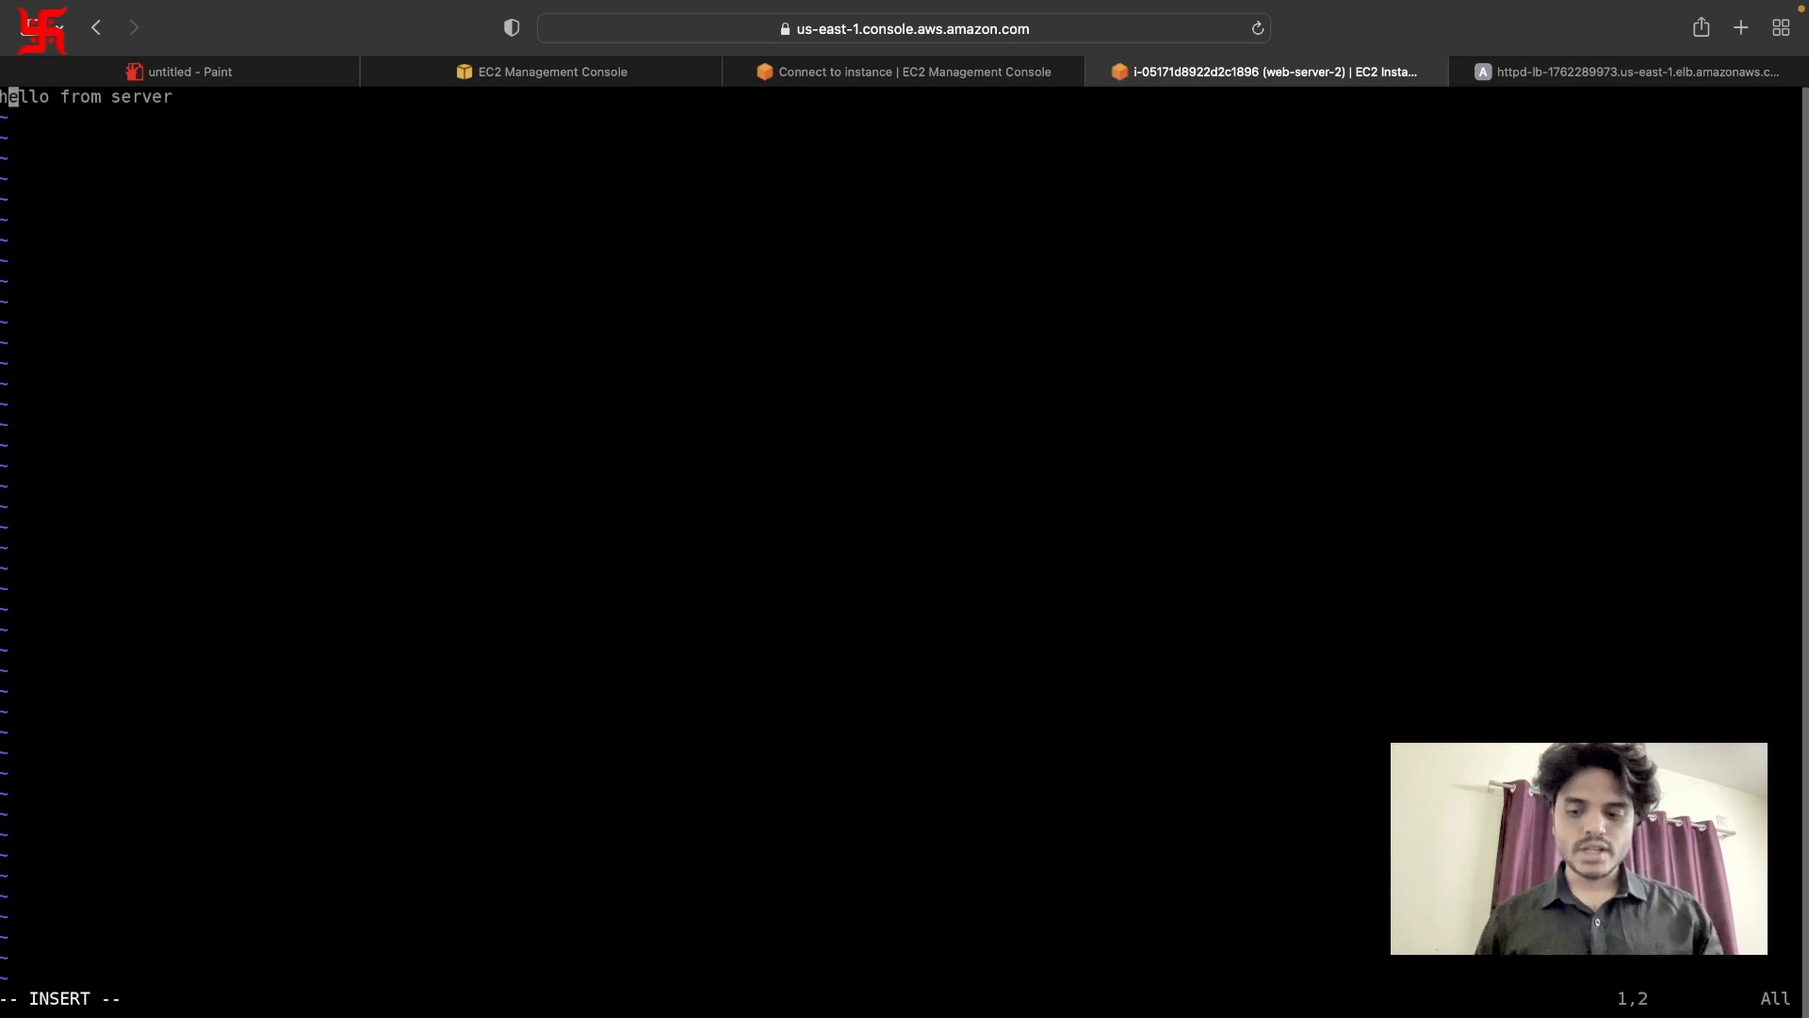
pyautogui.press('Right')
pyautogui.press('Right')
pyautogui.press('Right')
pyautogui.press('Right')
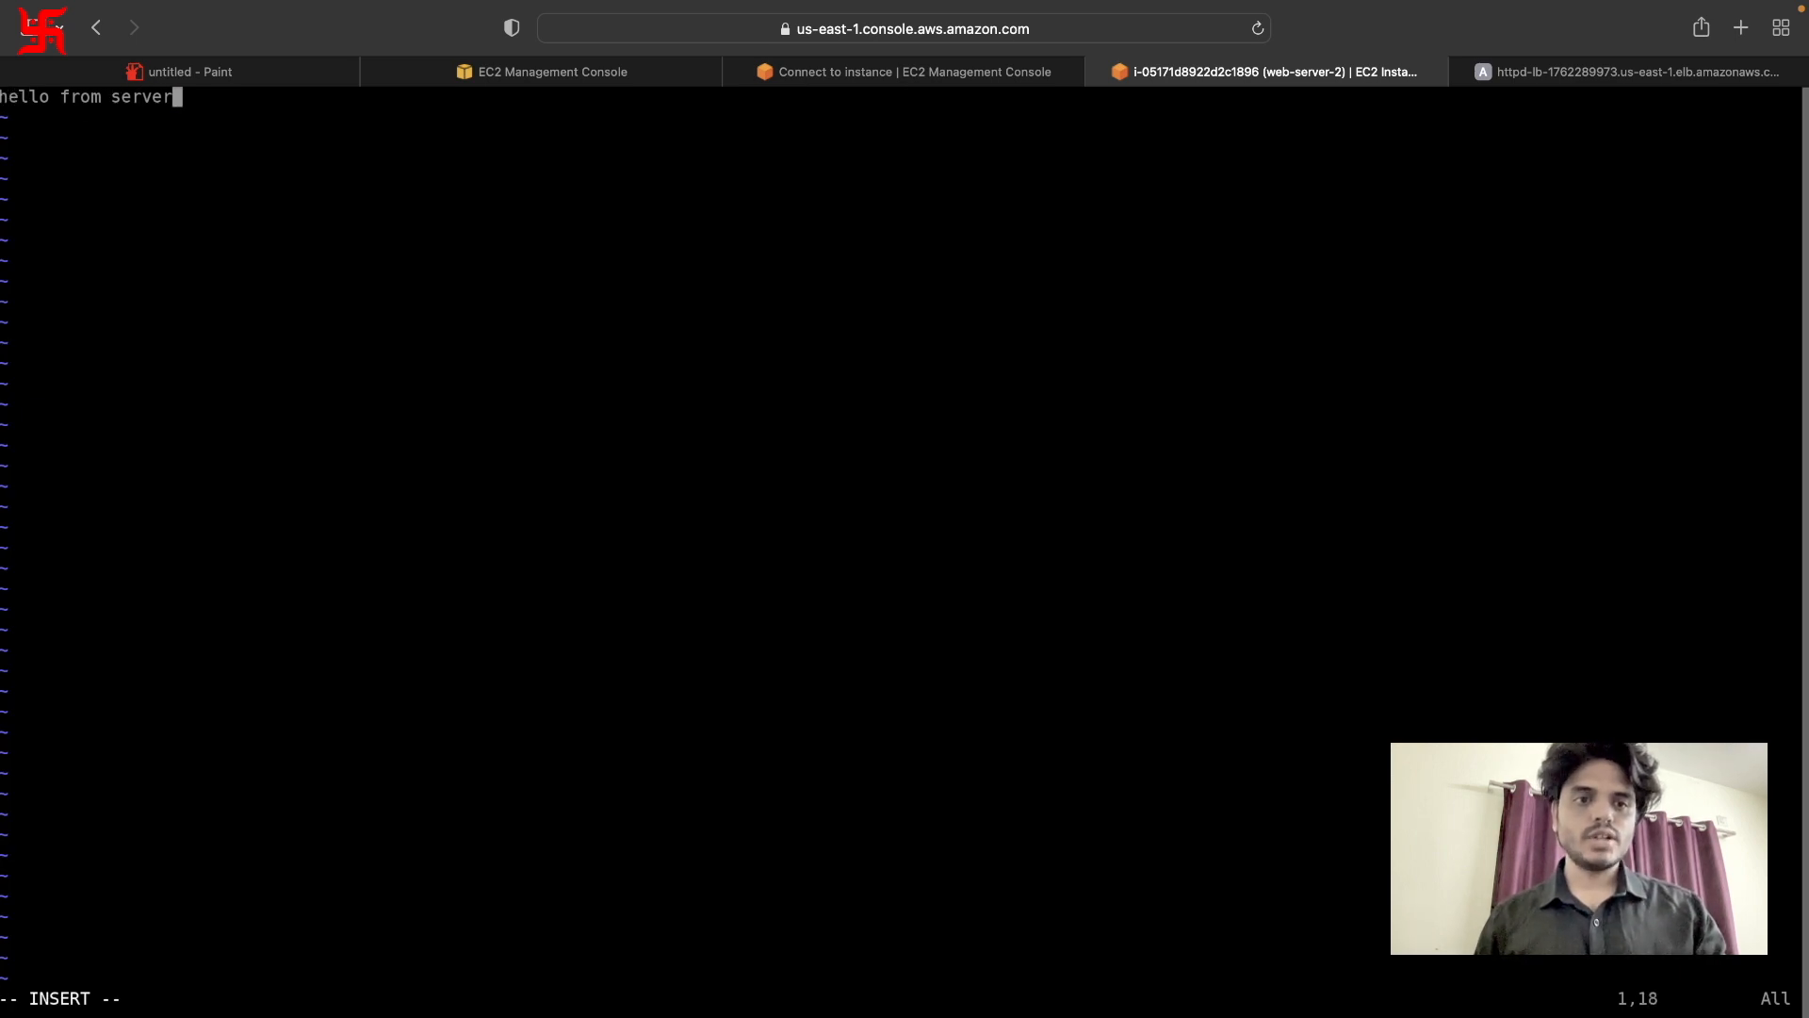
pyautogui.write('2')
pyautogui.press('Escape')
pyautogui.write(':wq')
pyautogui.press('Return')
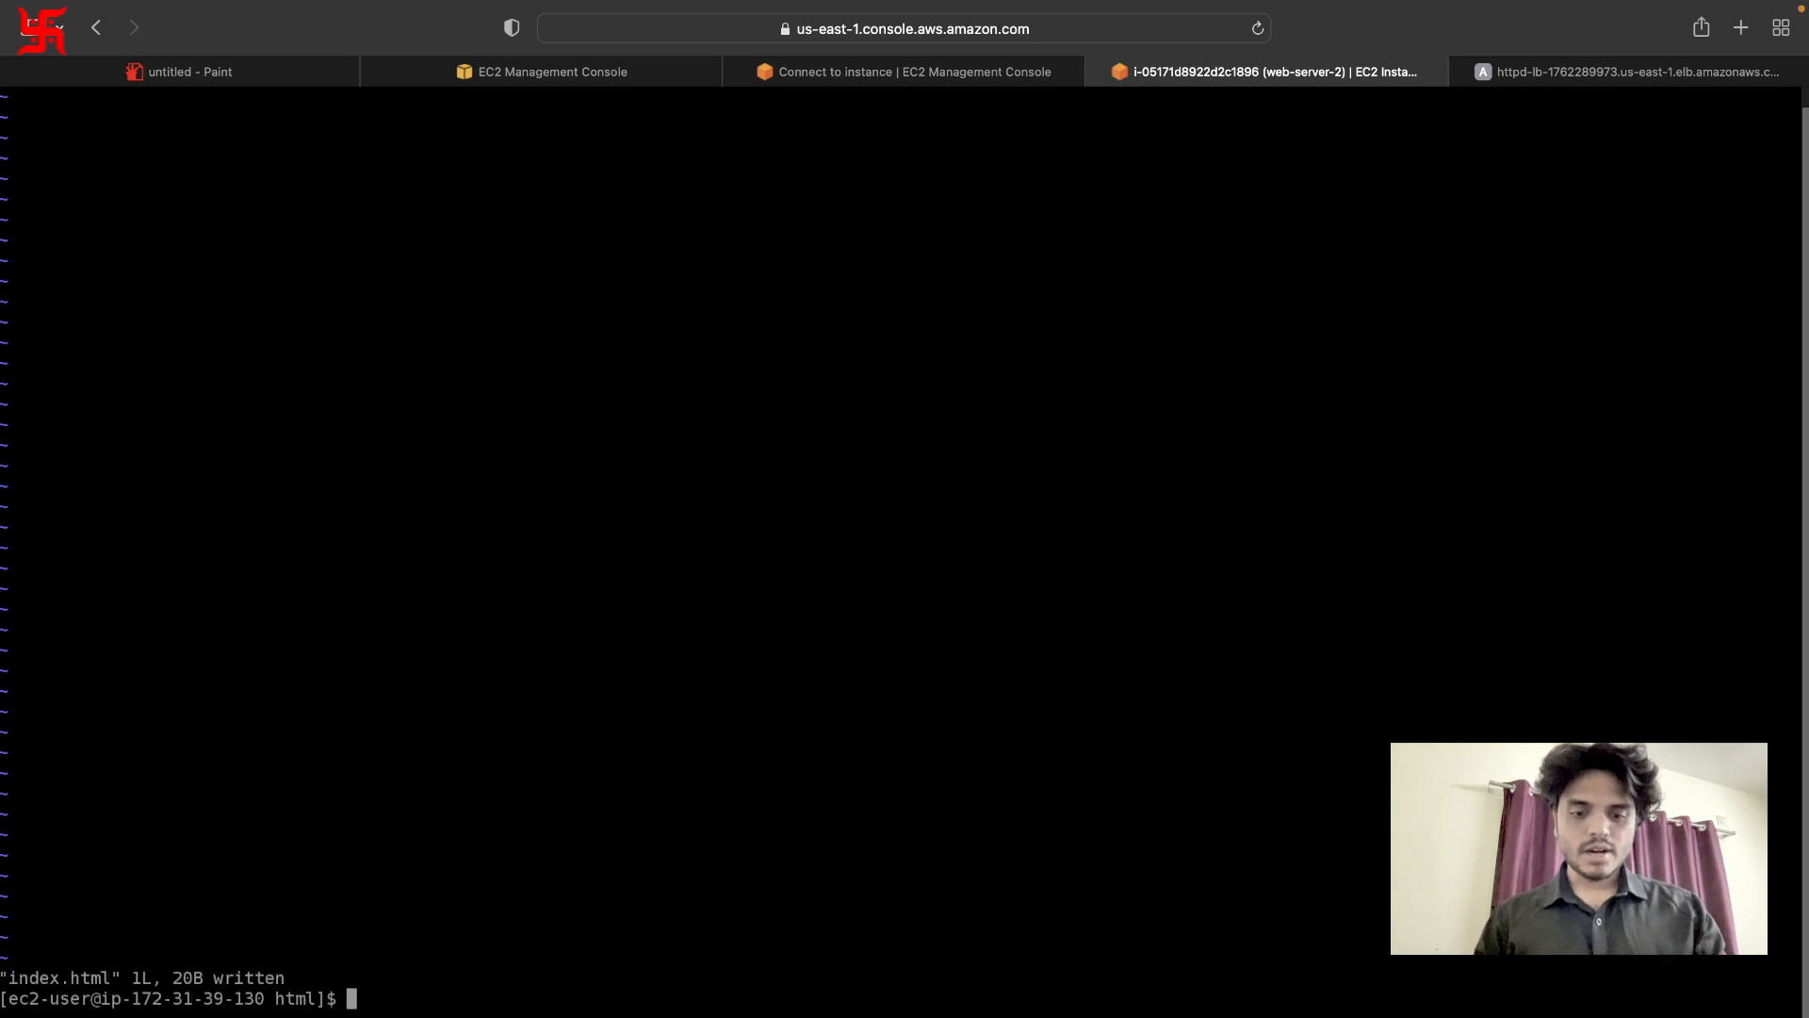
# Print index.html to check the edit and restart the httpd service on web-server-2 with sudo systemctl.
pyautogui.write('cat index.html')
pyautogui.press('Return')
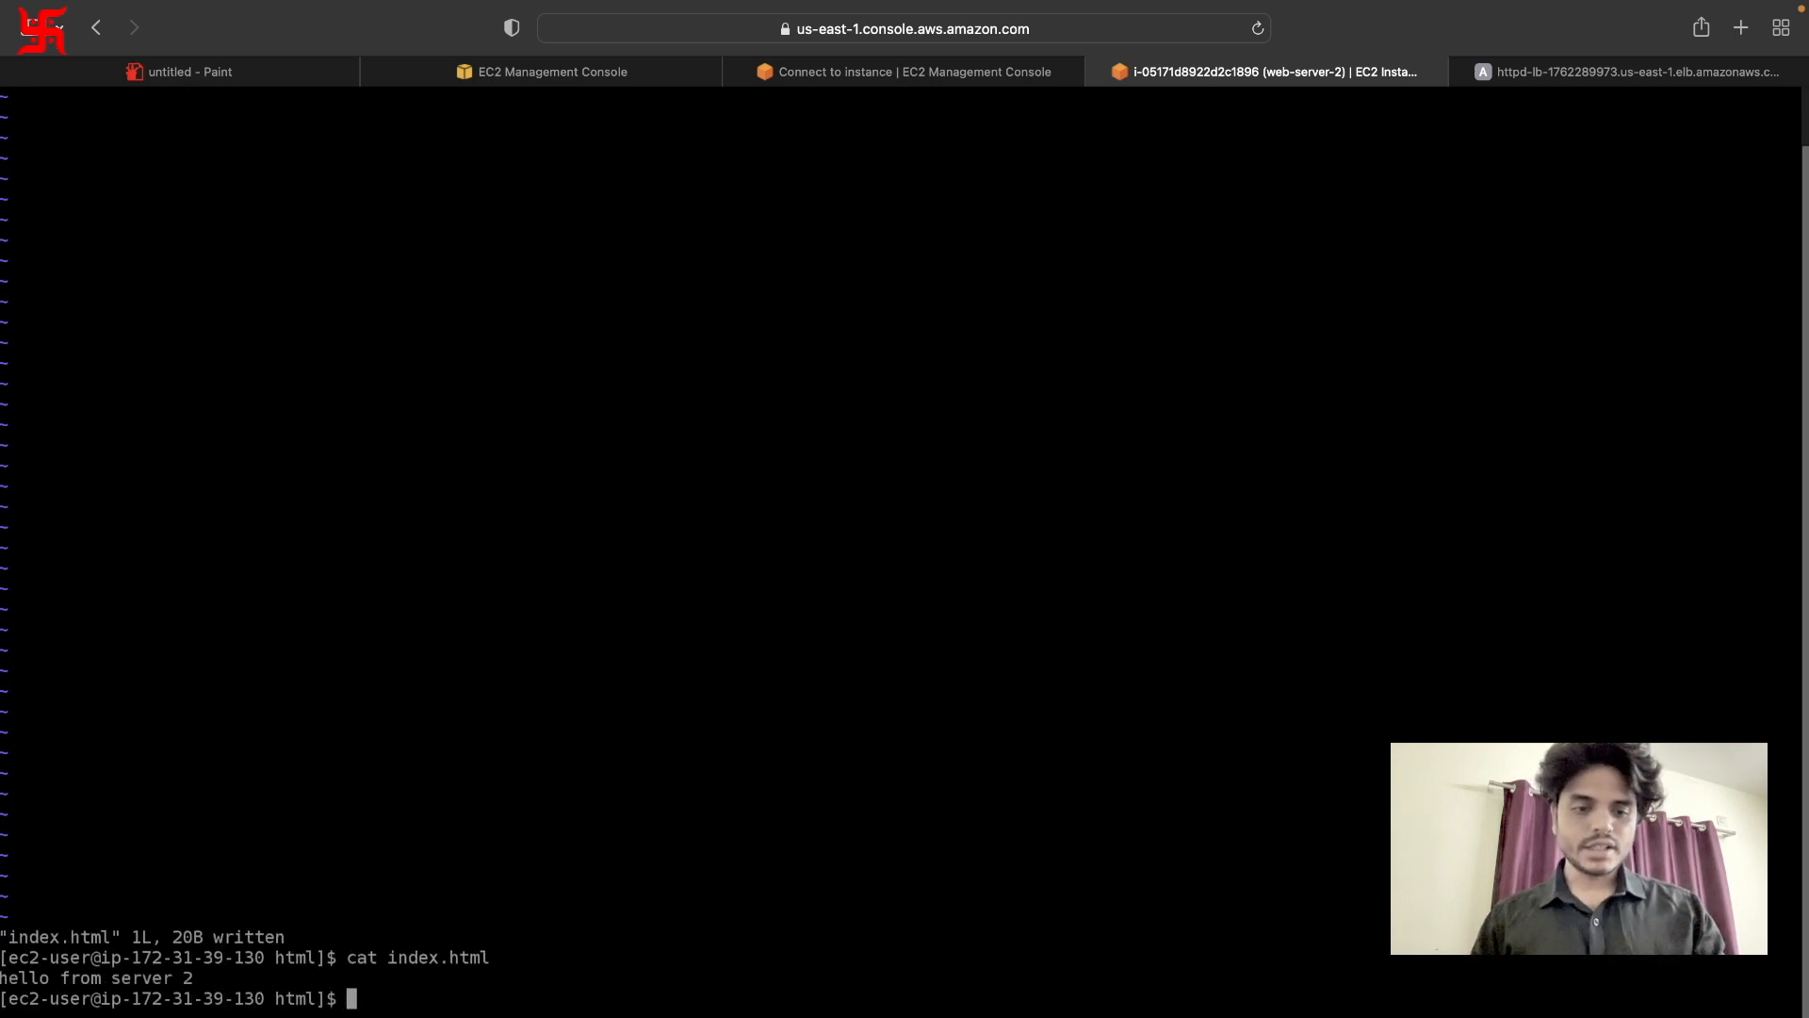
pyautogui.write('sudo sys')
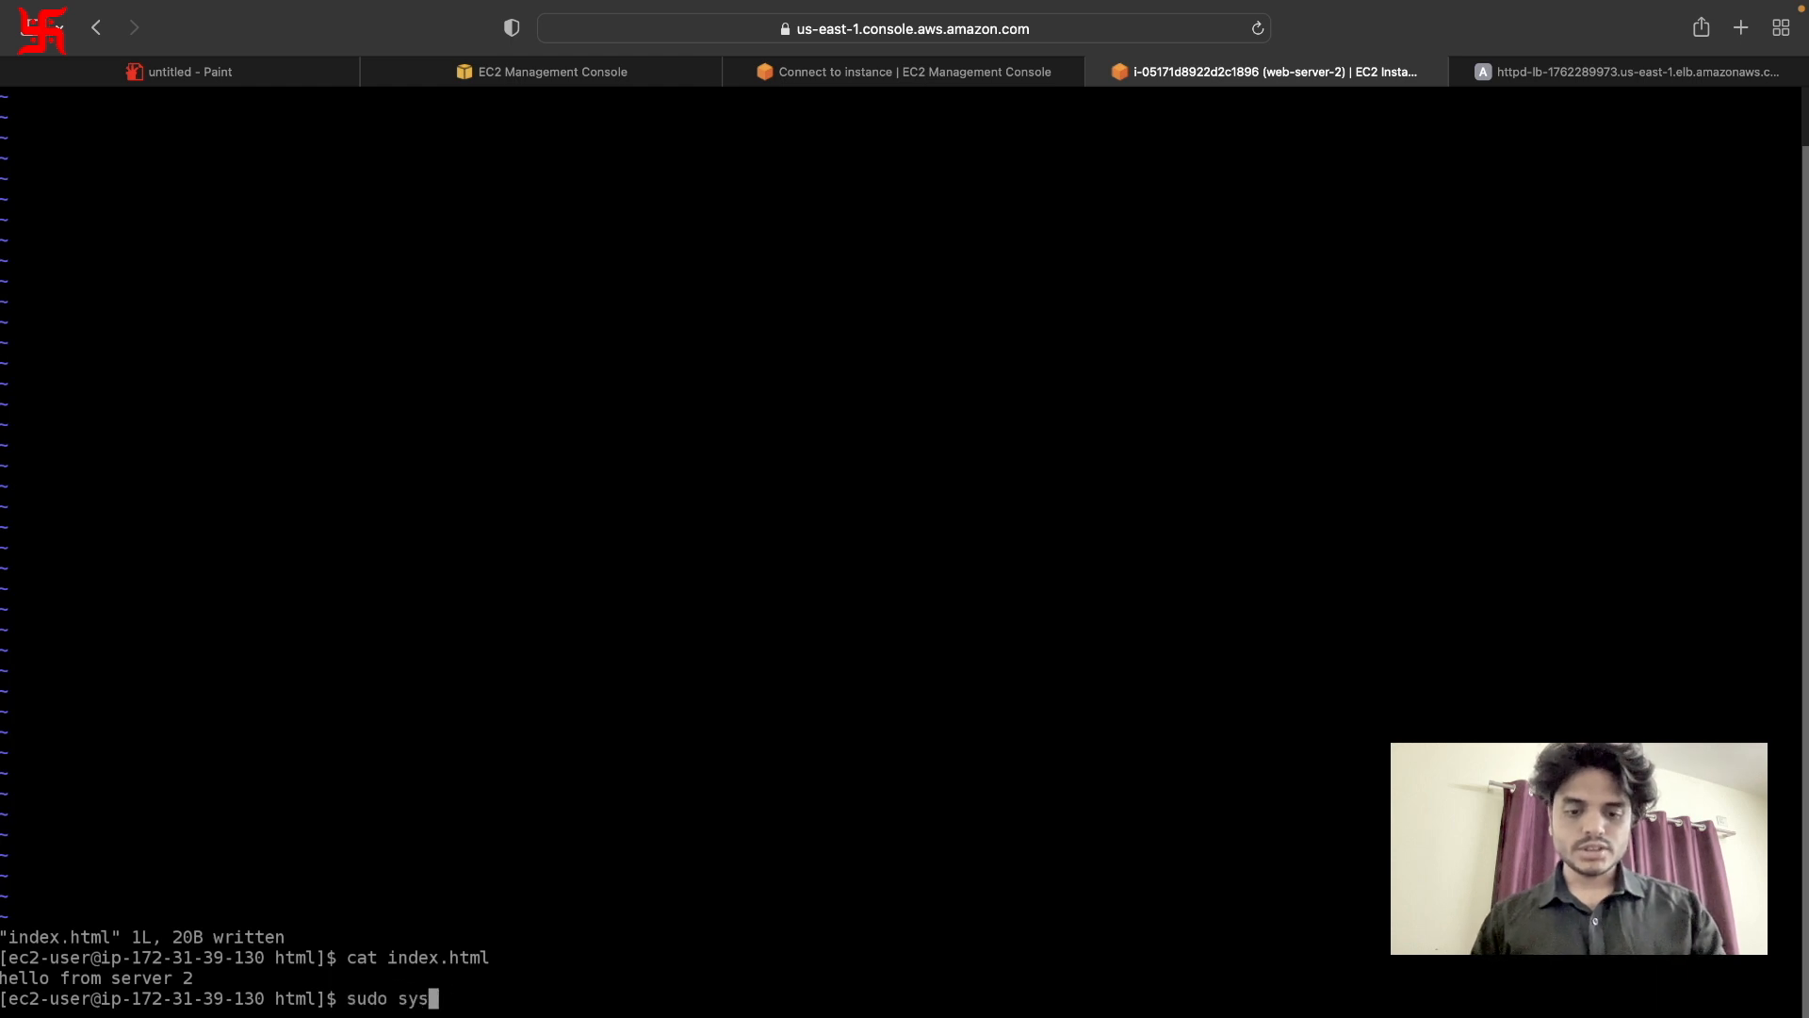
pyautogui.write('temctl re')
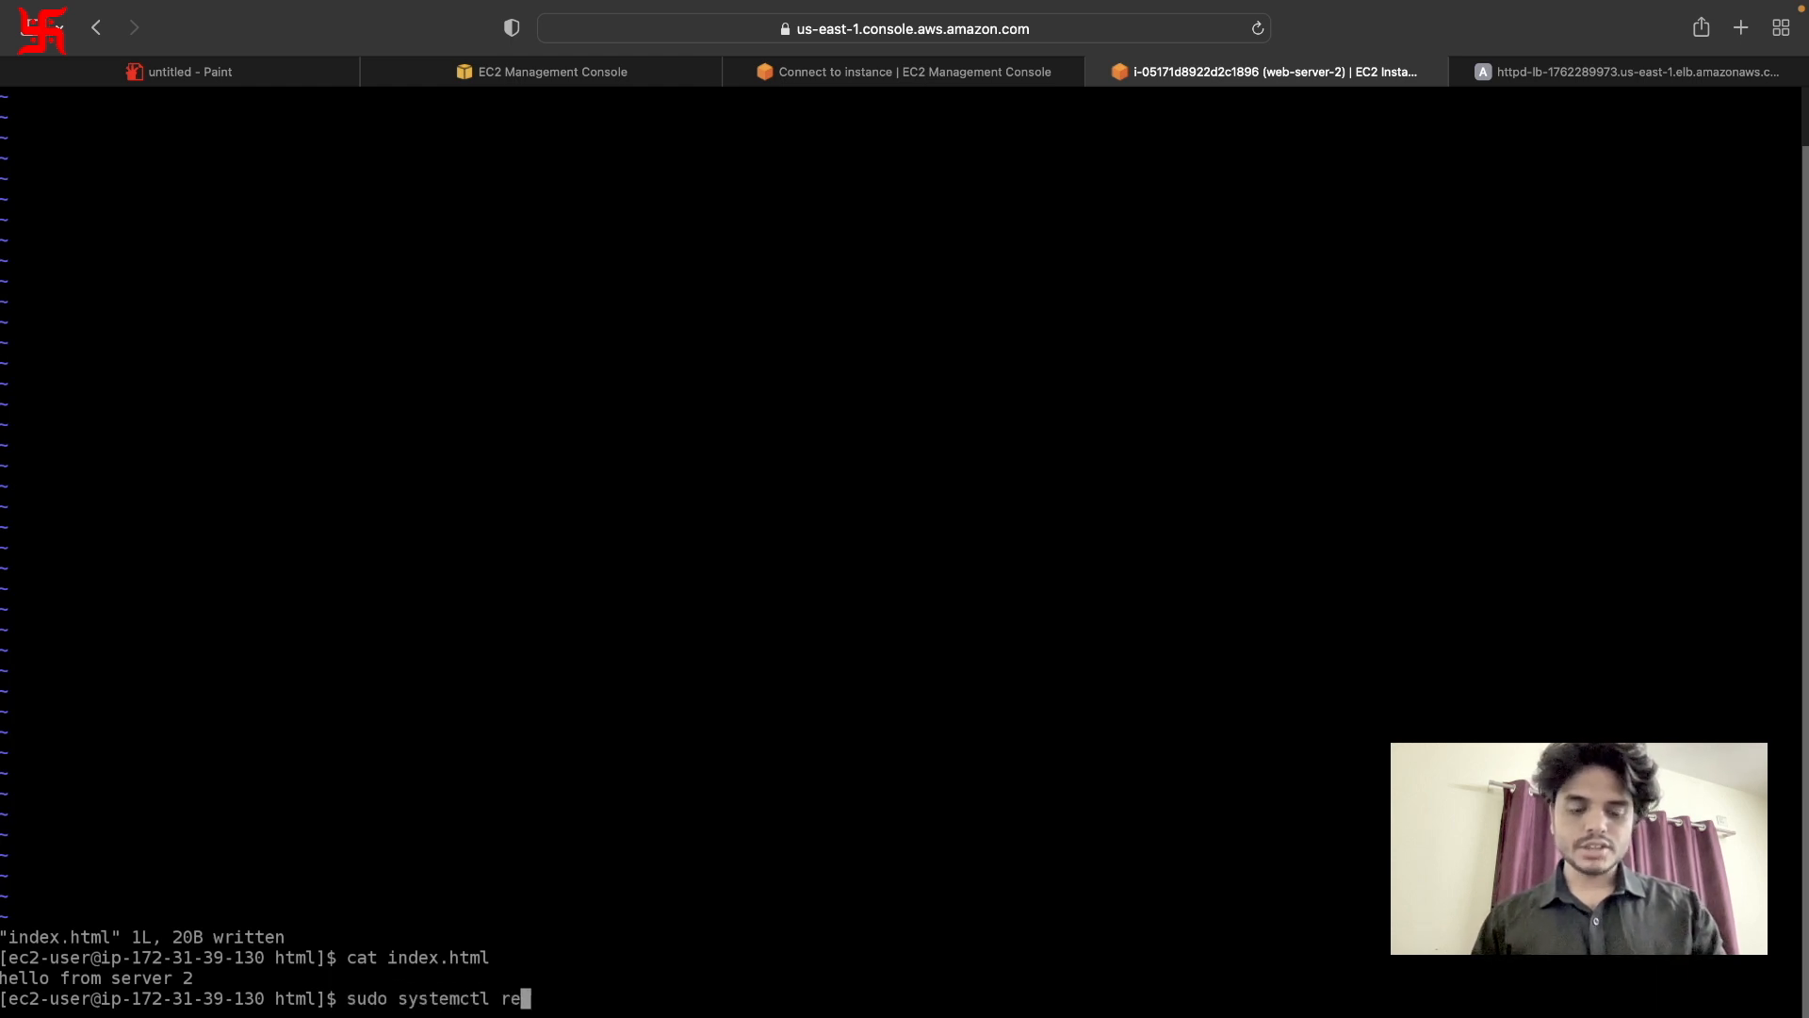
pyautogui.write('start http')
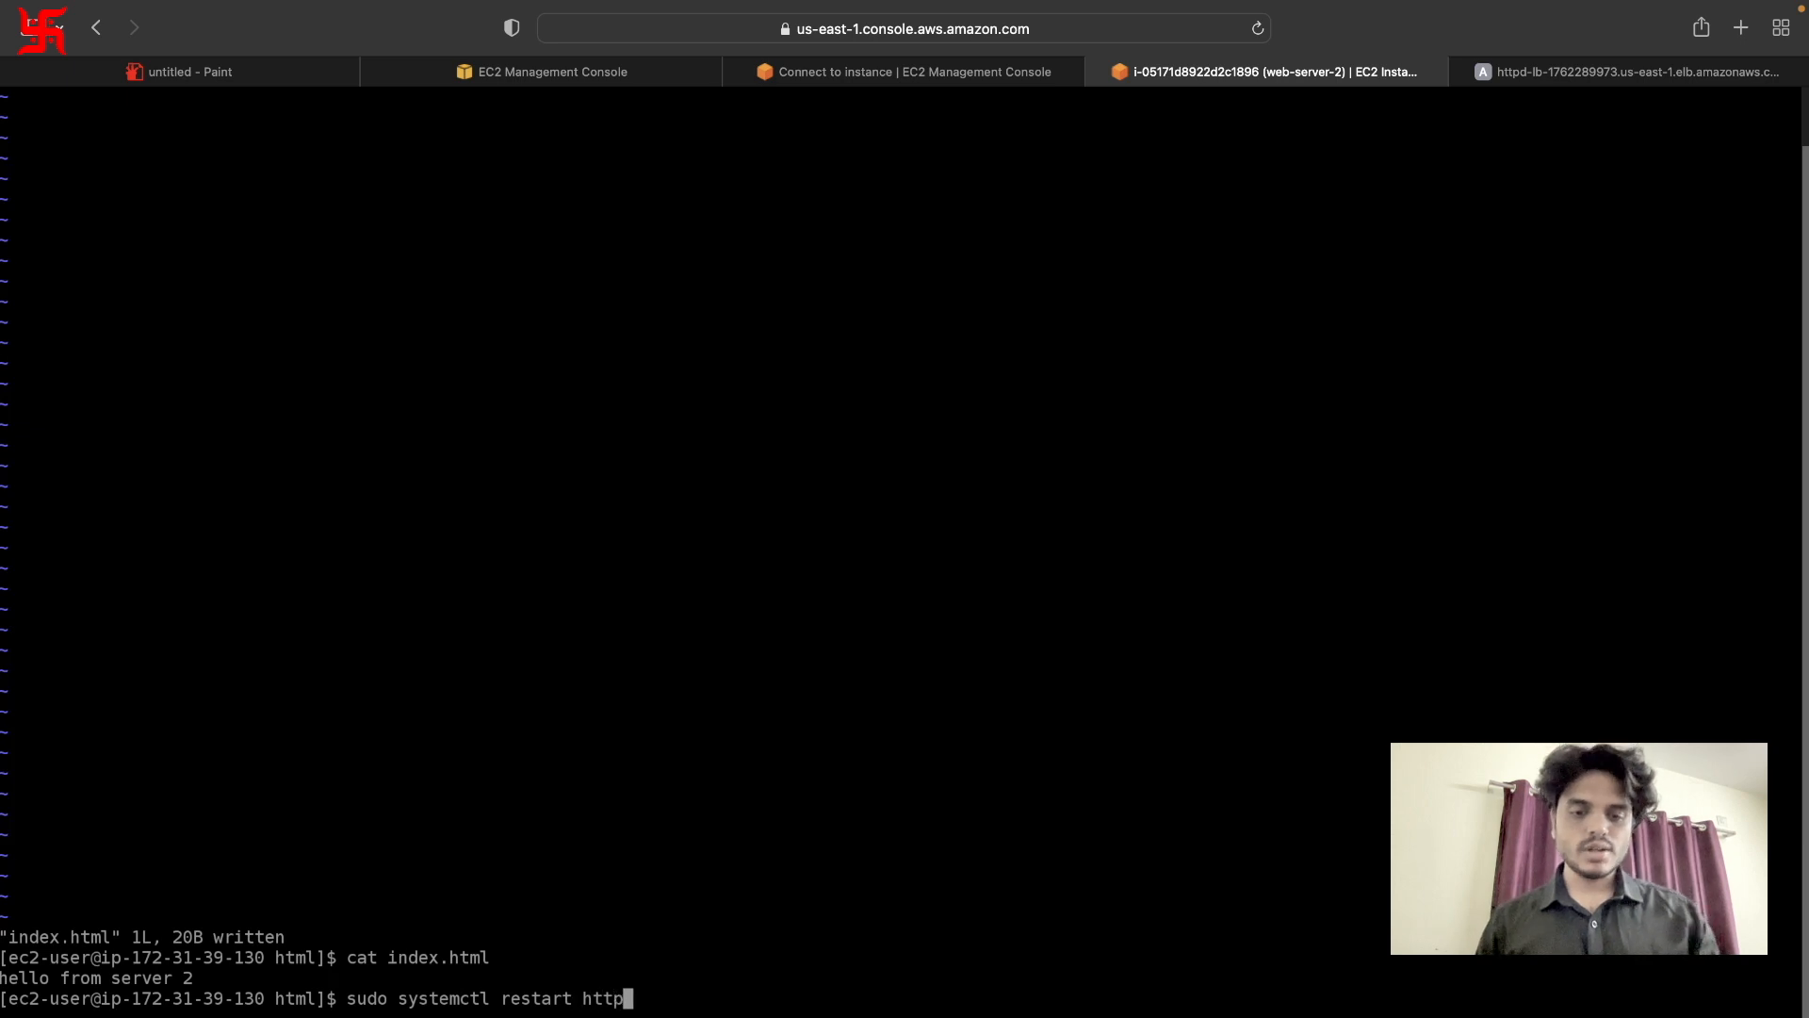
pyautogui.write('d')
pyautogui.press('Return')
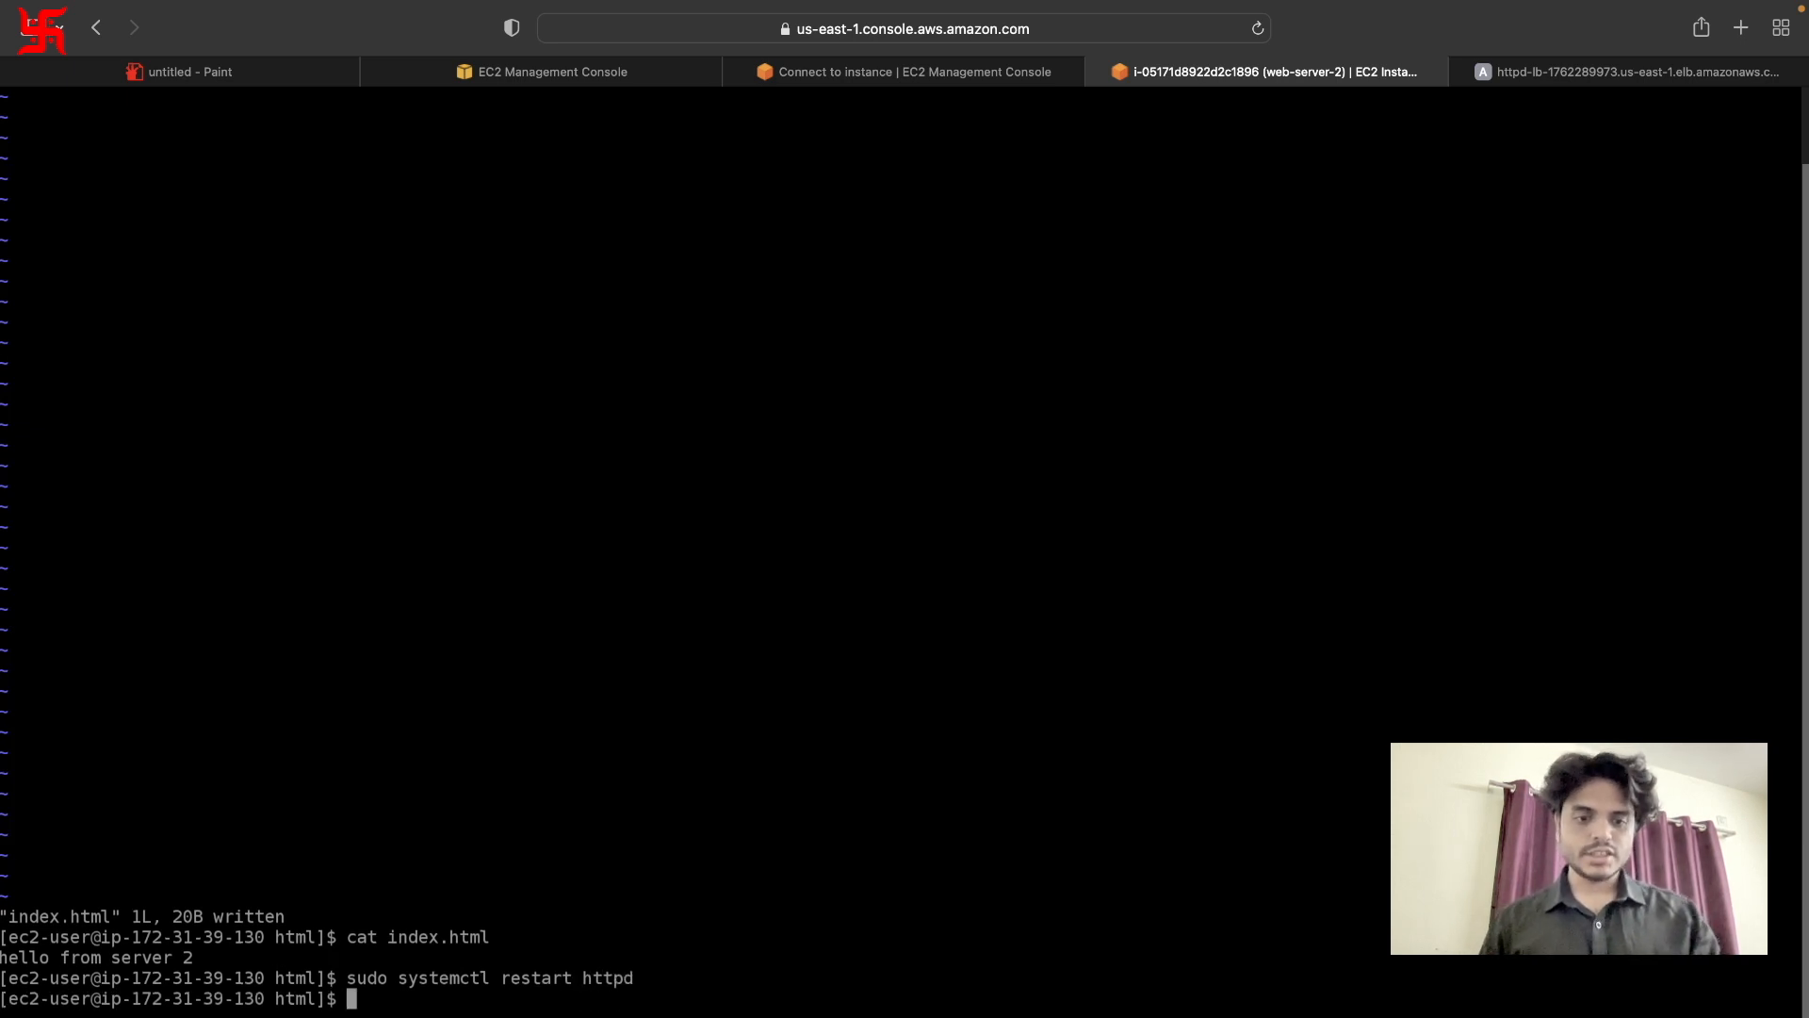
# Clear the web-server-2 terminal screen with the clear command.
pyautogui.write('clera')
pyautogui.press('BackSpace')
pyautogui.press('BackSpace')
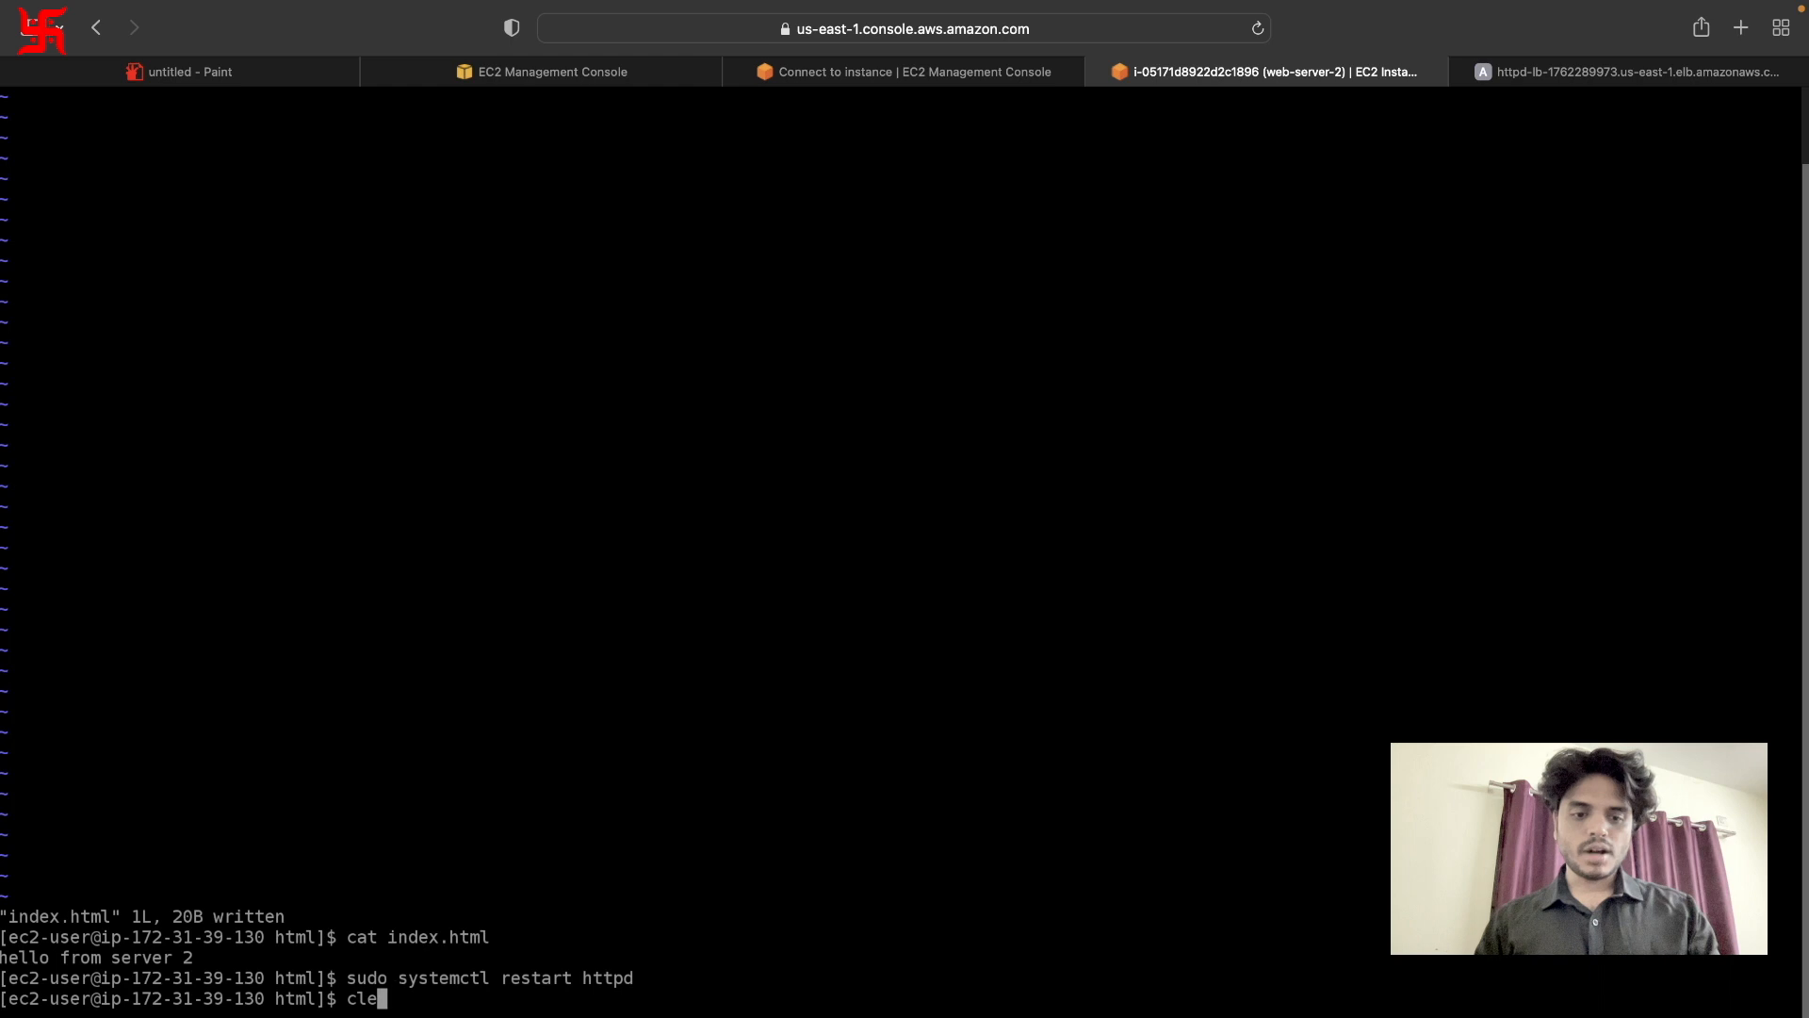
pyautogui.write('ar')
pyautogui.press('Return')
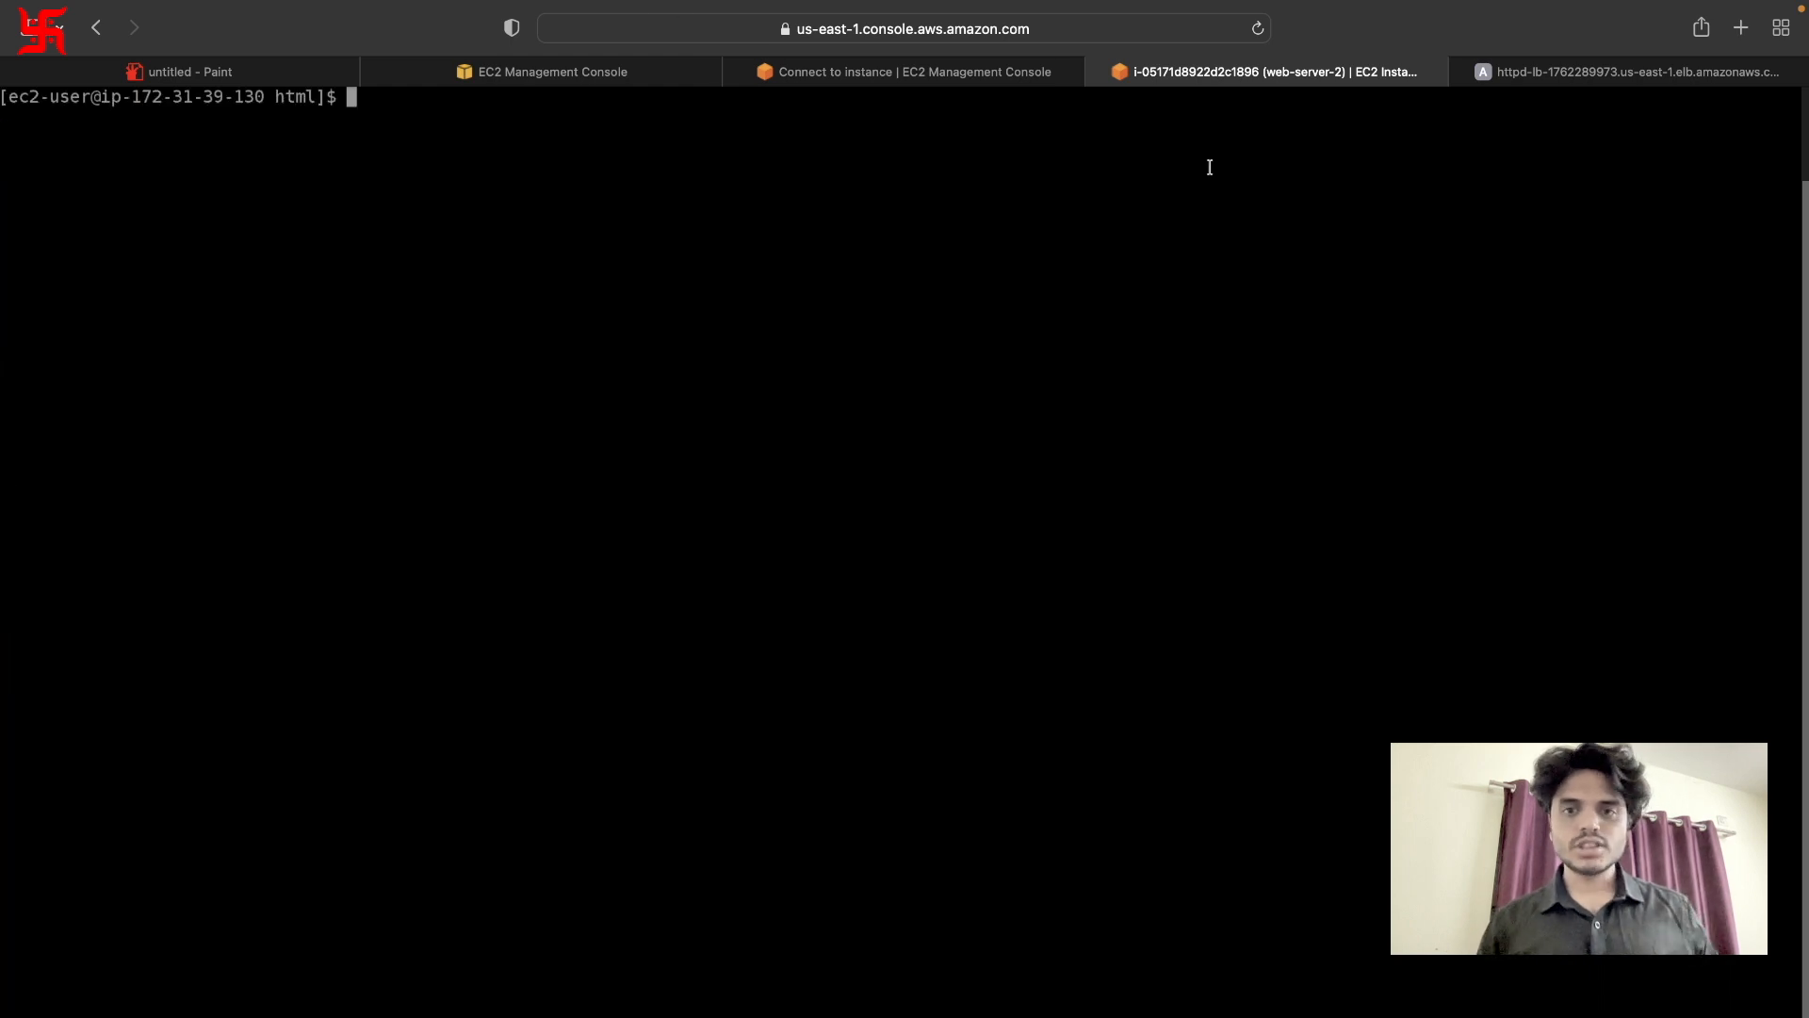
# Close the web-server-2 terminal session, open the EC2 Instances list and copy web-server-1's public IPv4 address.
pyautogui.click(1097, 72)
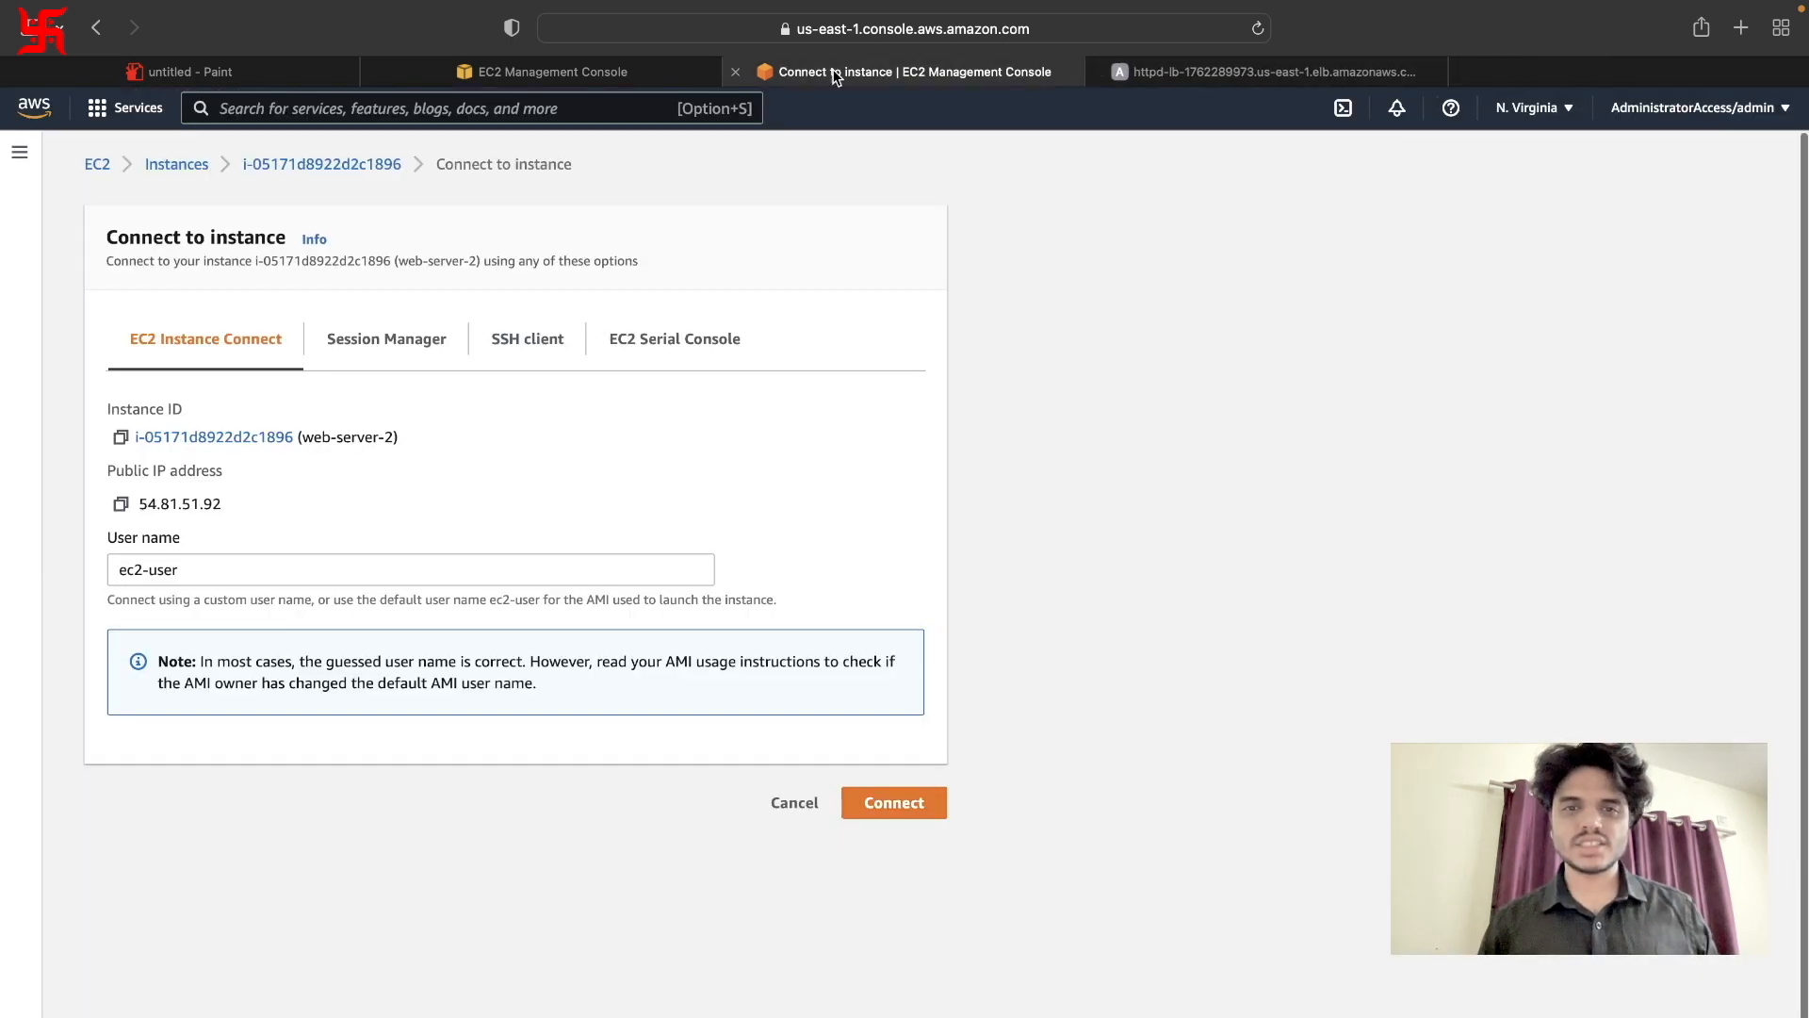
pyautogui.click(205, 164)
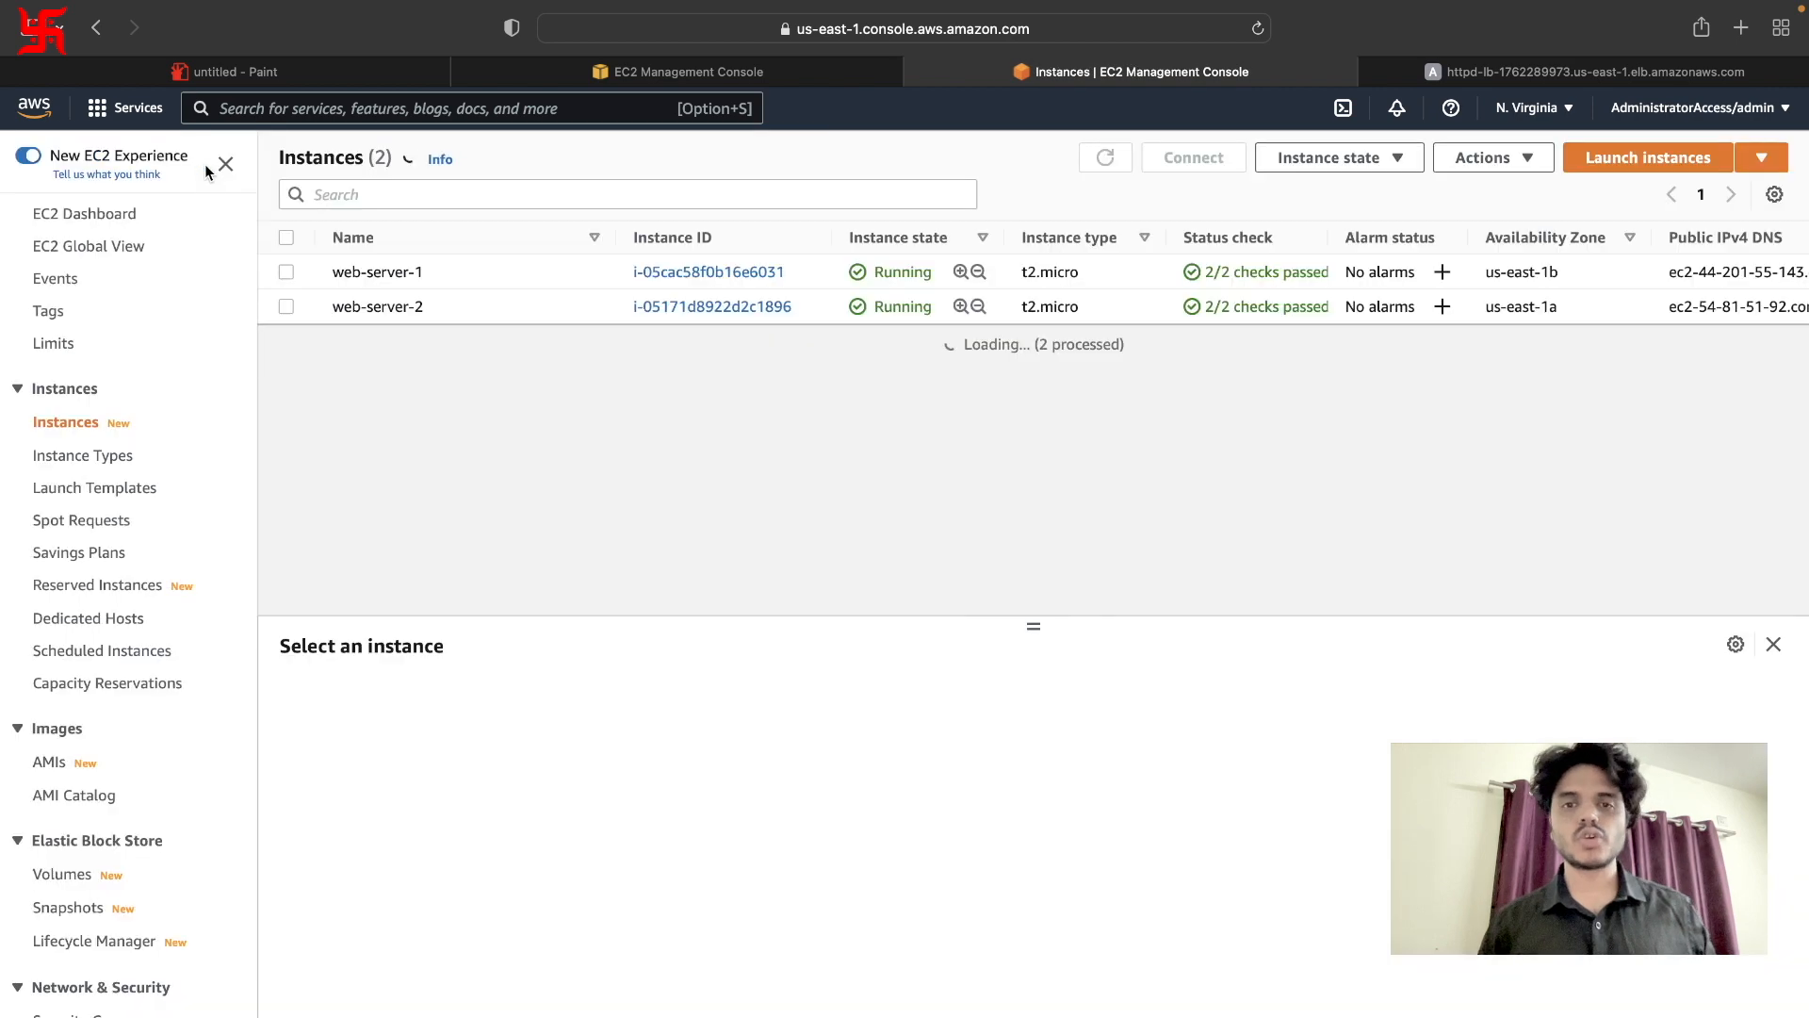
pyautogui.click(537, 274)
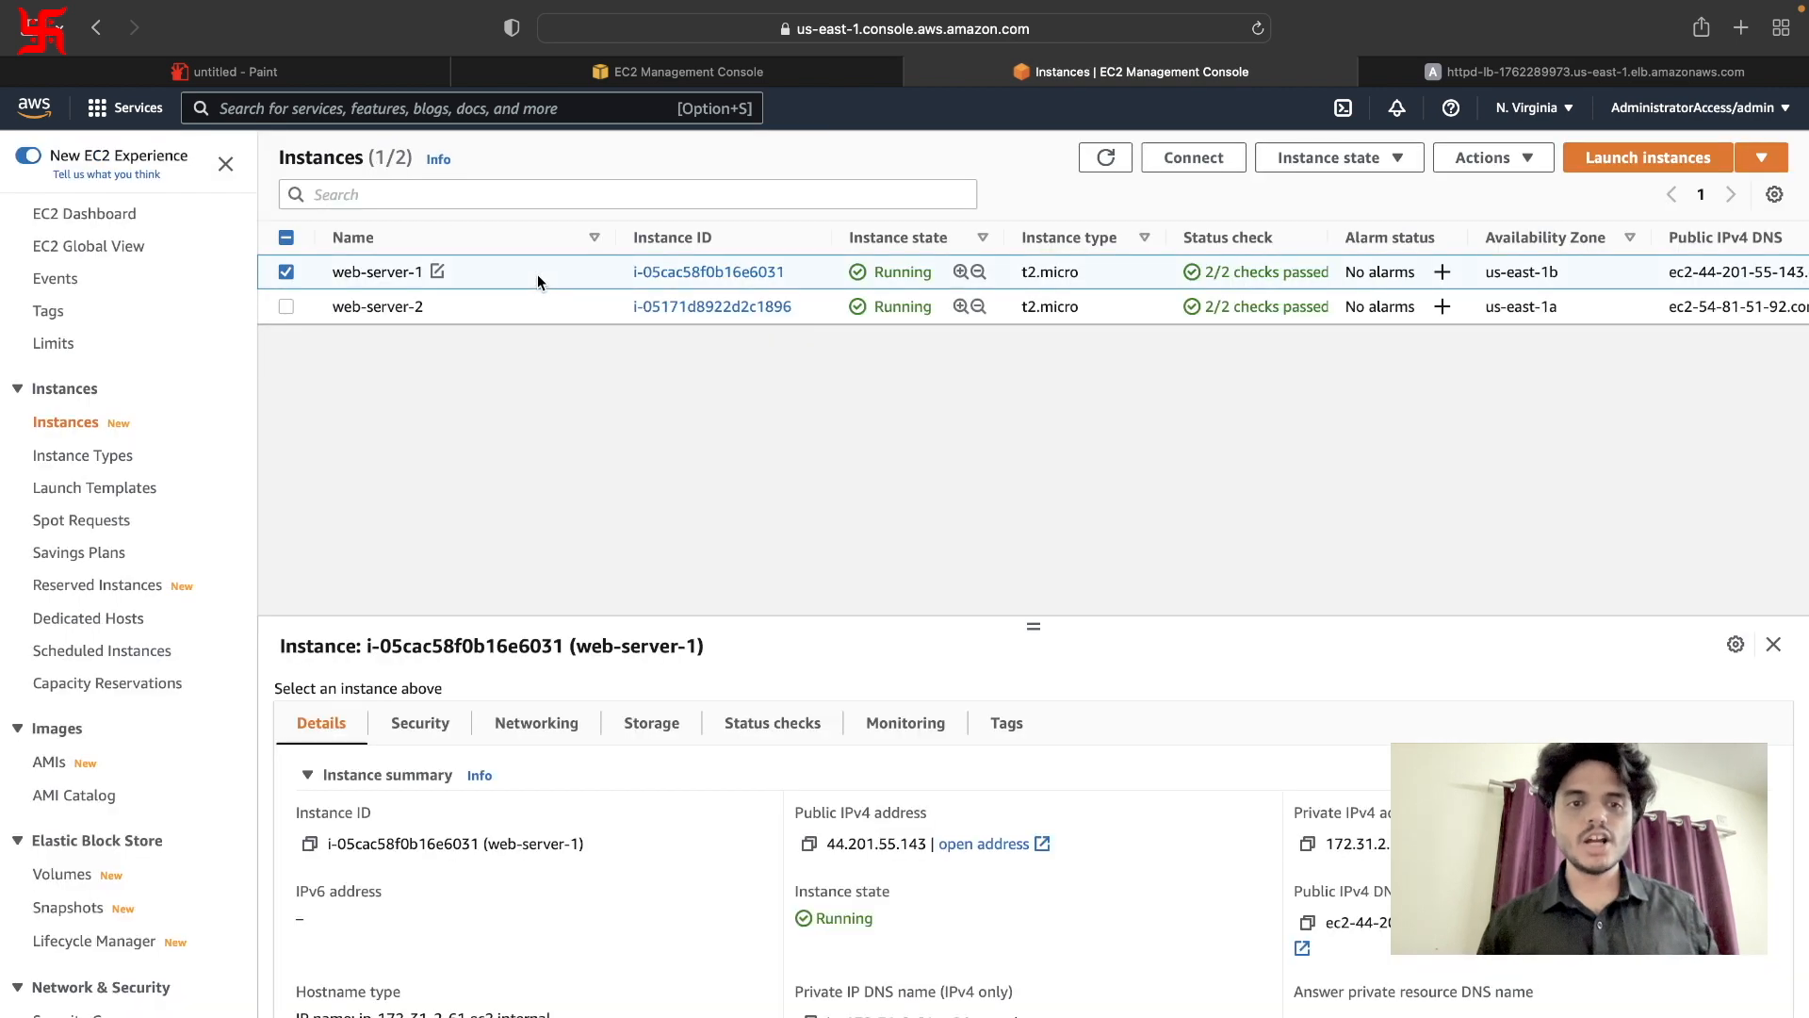
pyautogui.click(809, 843)
# Load web-server-1's public address 44.201.55.143 in place of the load balancer page and examine the greeting it serves.
pyautogui.click(1485, 60)
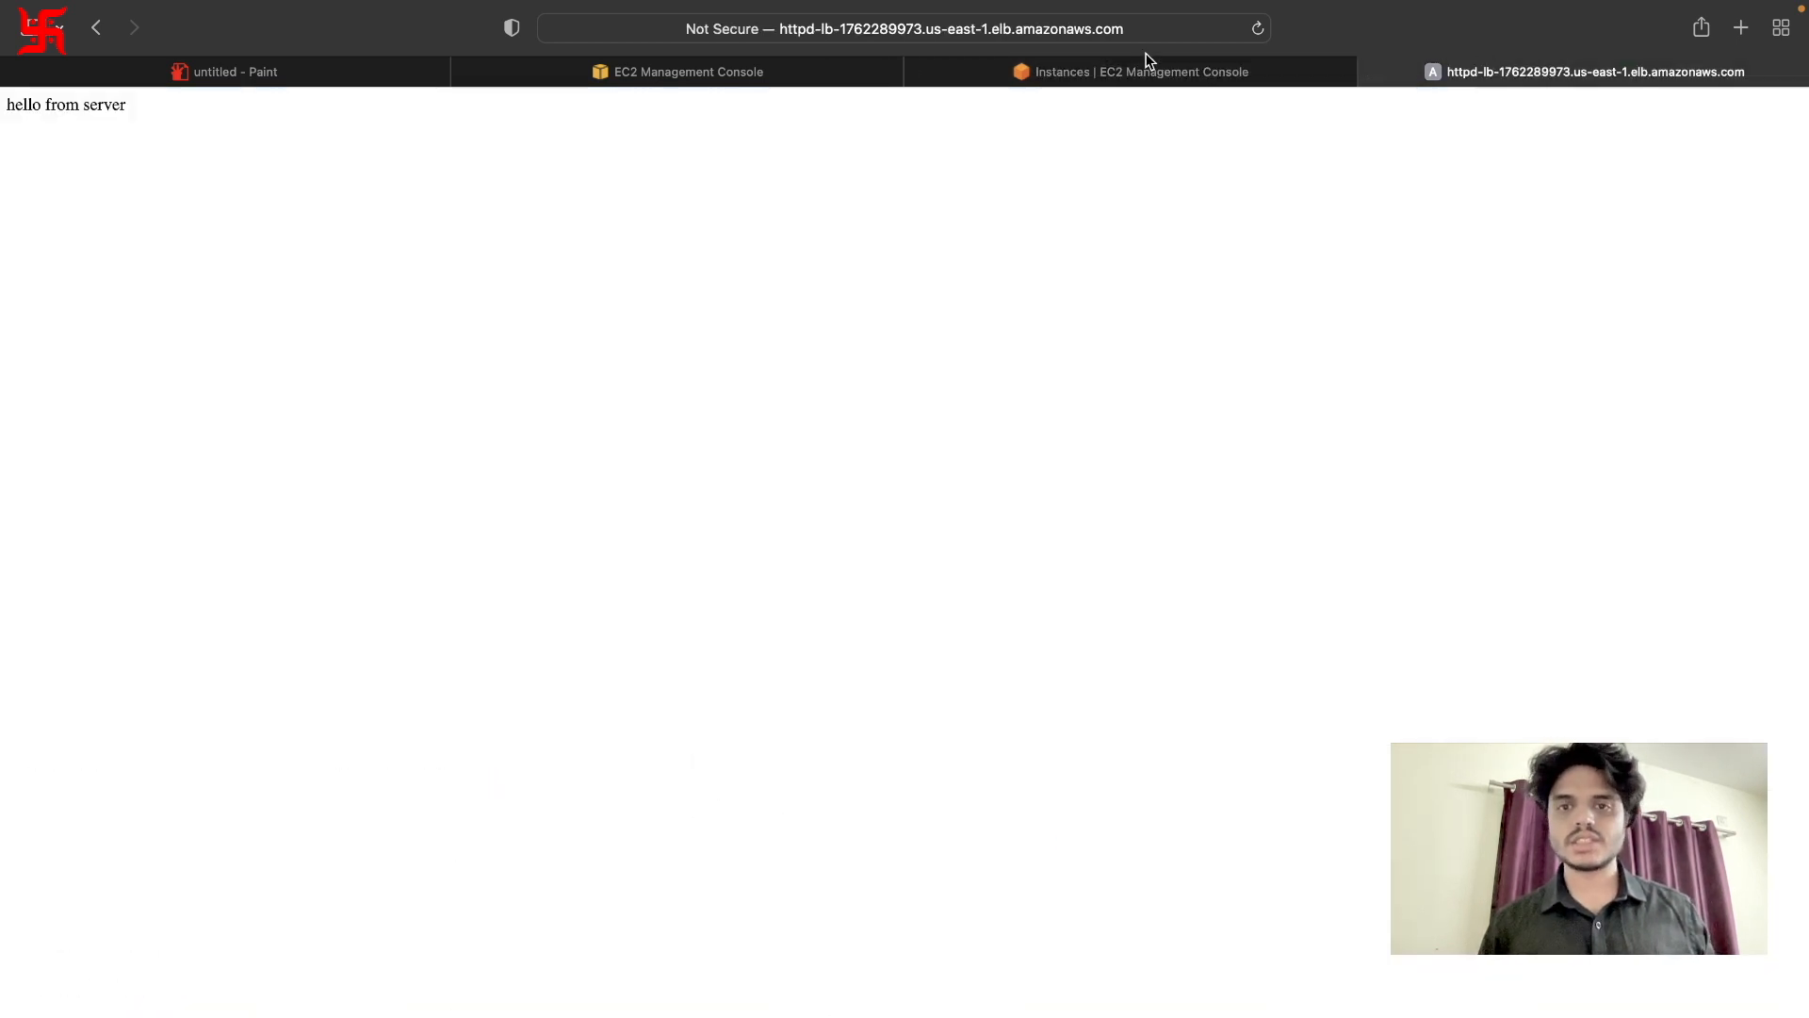
pyautogui.click(1147, 31)
pyautogui.press('super+v')
pyautogui.press('Return')
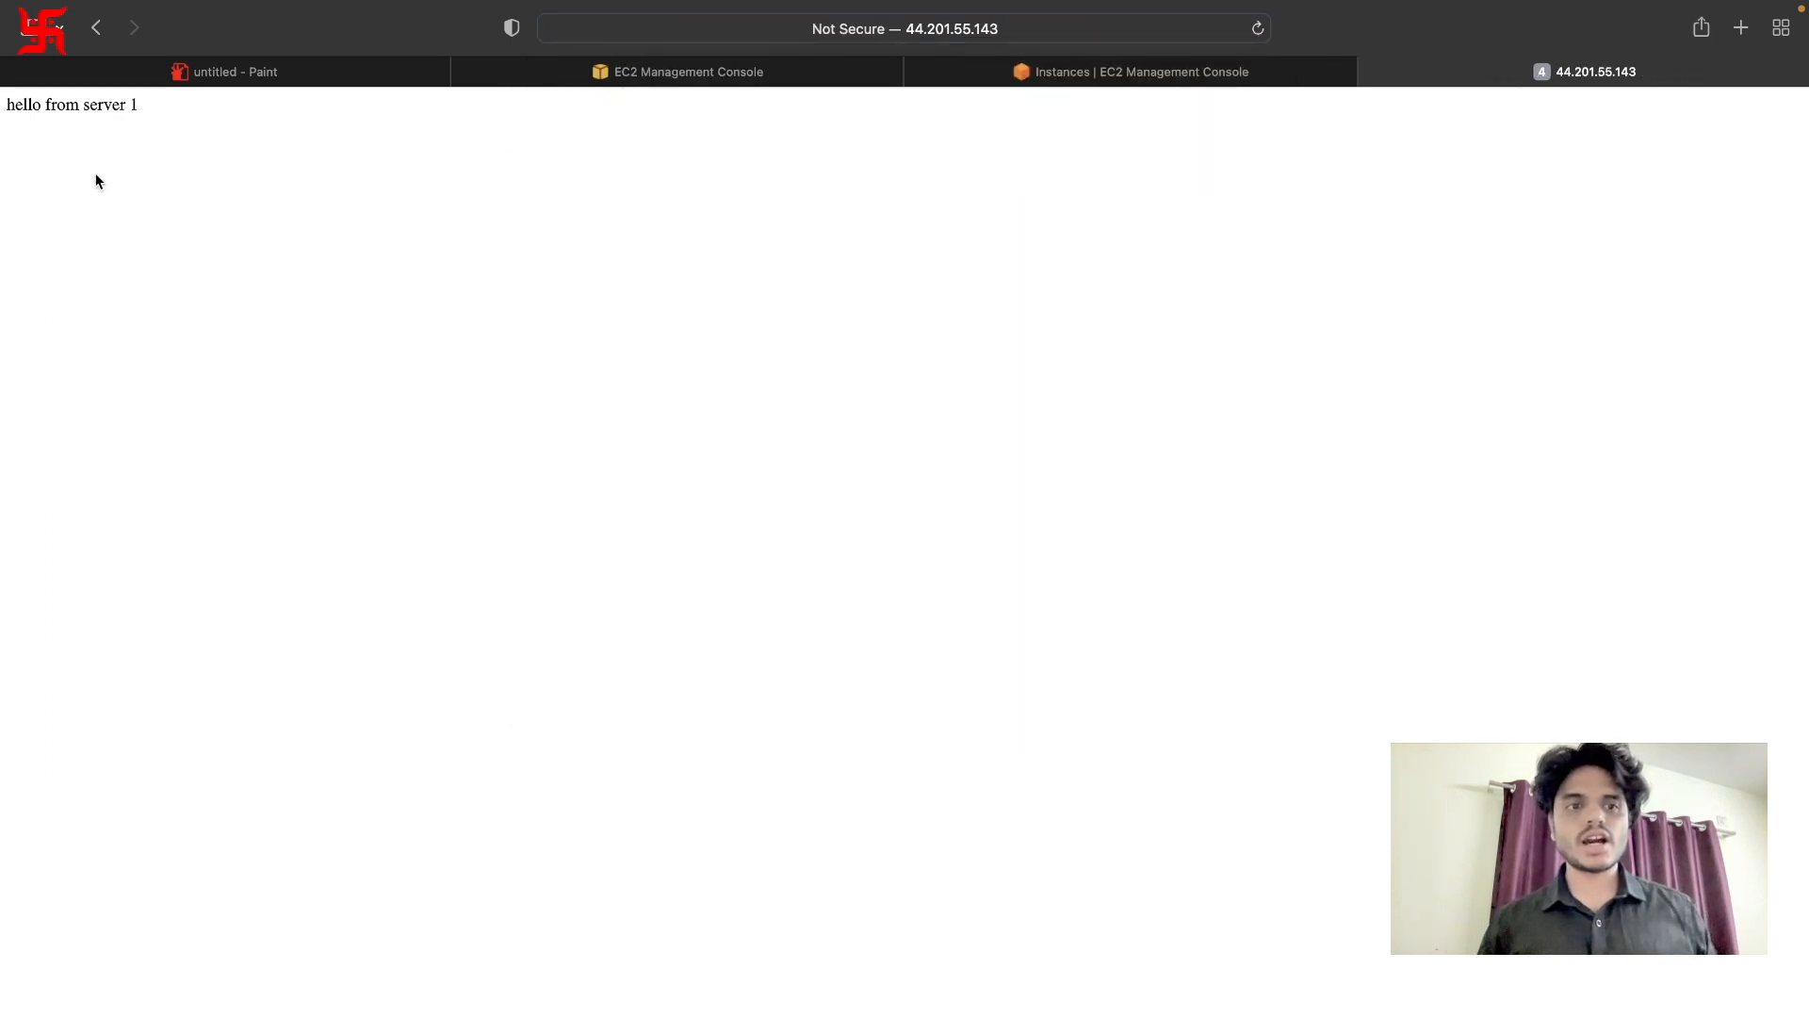
pyautogui.moveTo(53, 108)
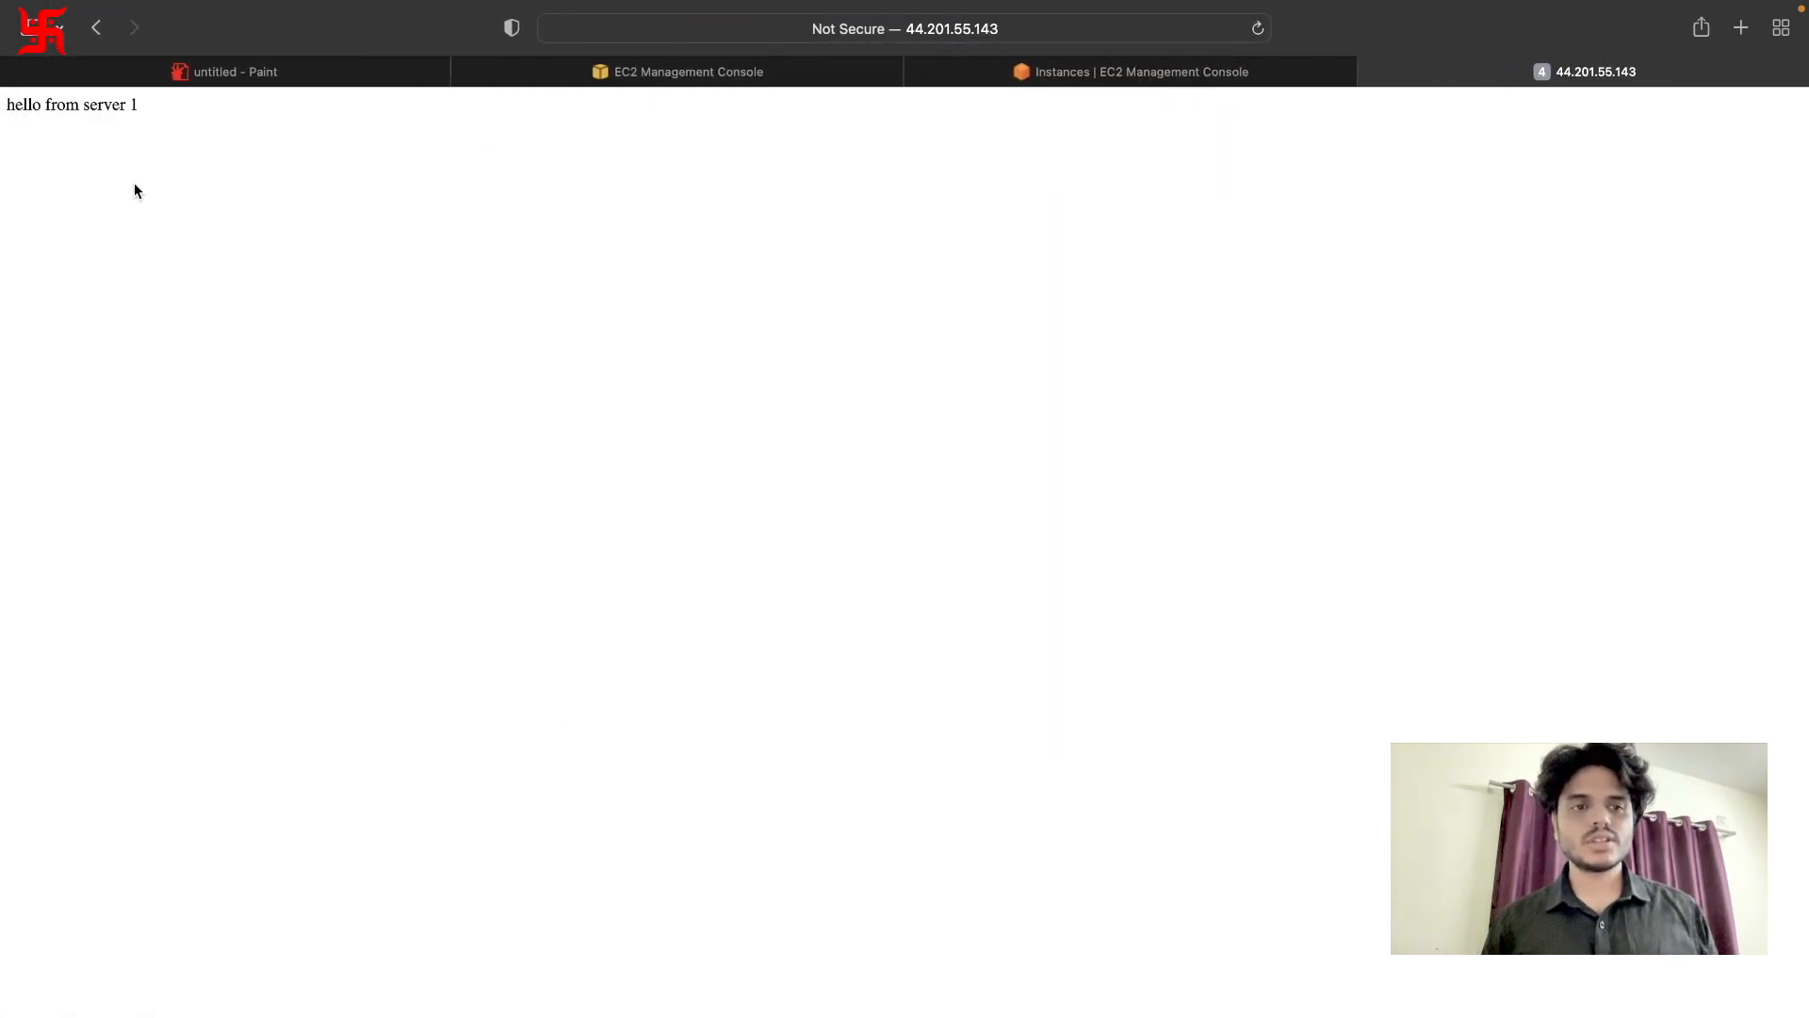
pyautogui.moveTo(139, 105); pyautogui.dragTo(2, 104)
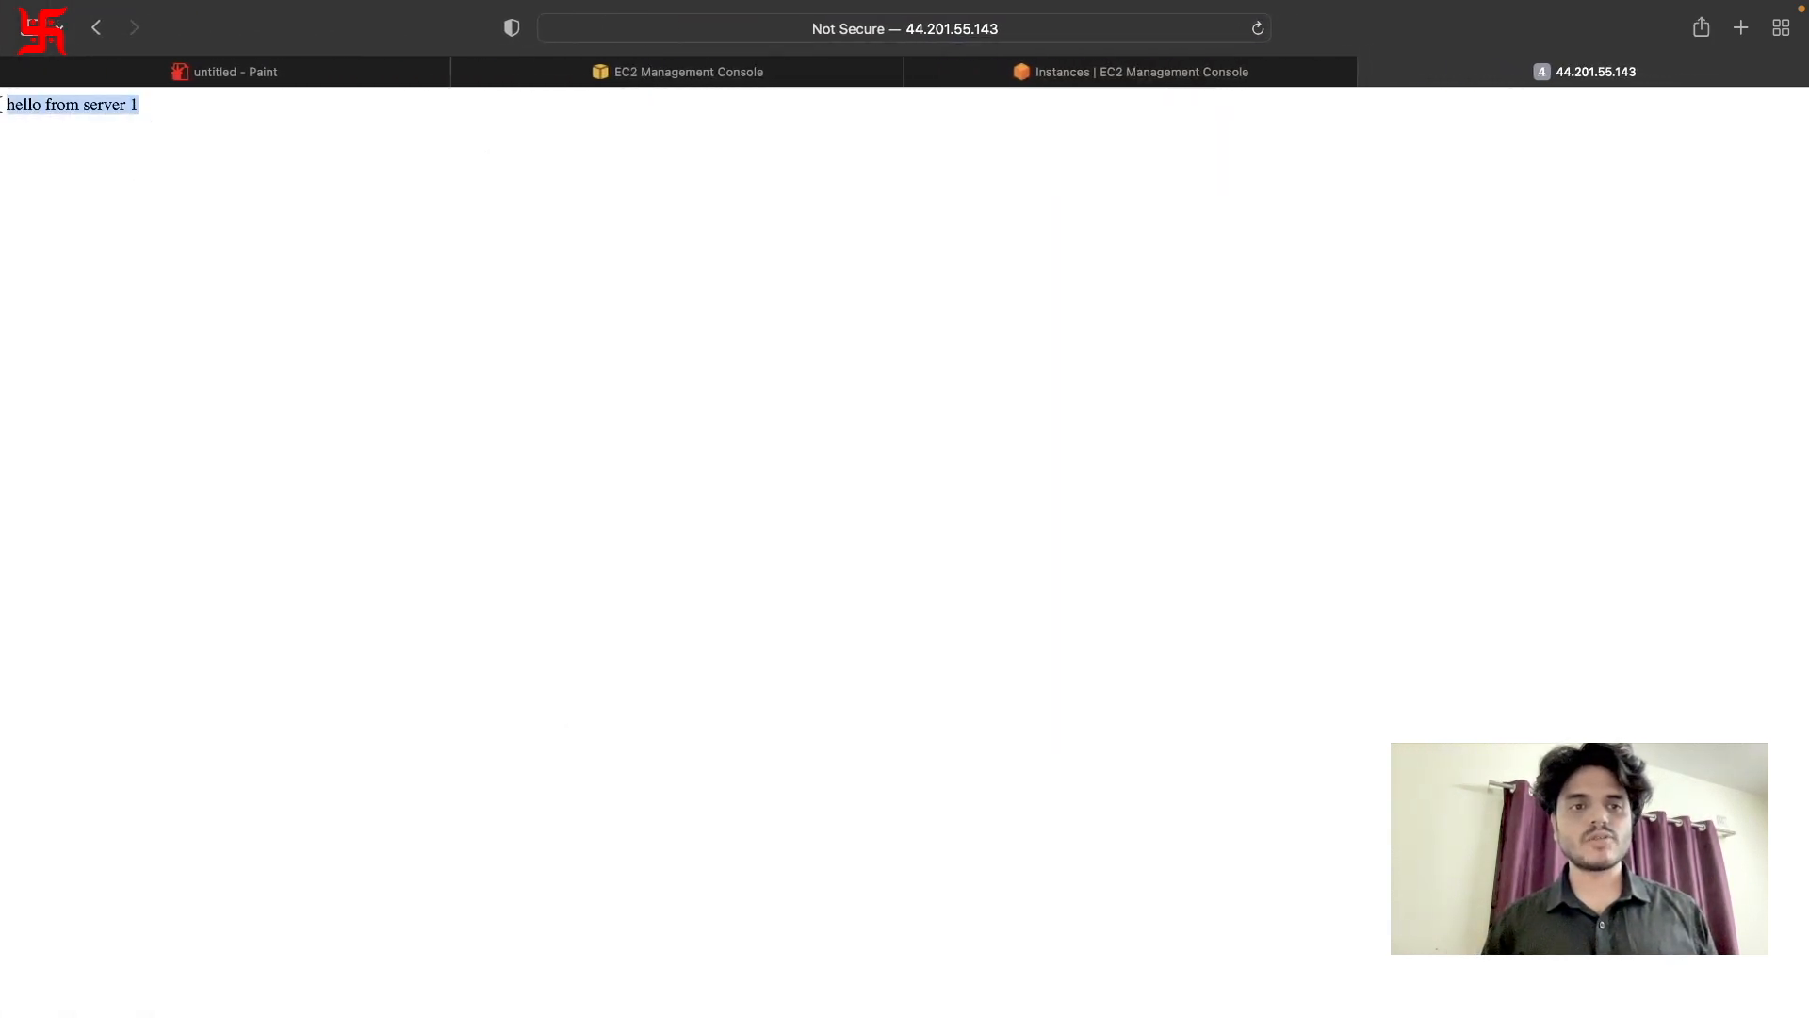
# Copy web-server-2's public IPv4 address from the Instances list and load 54.81.51.92 in place of web-server-1's page.
pyautogui.click(1066, 73)
pyautogui.click(534, 306)
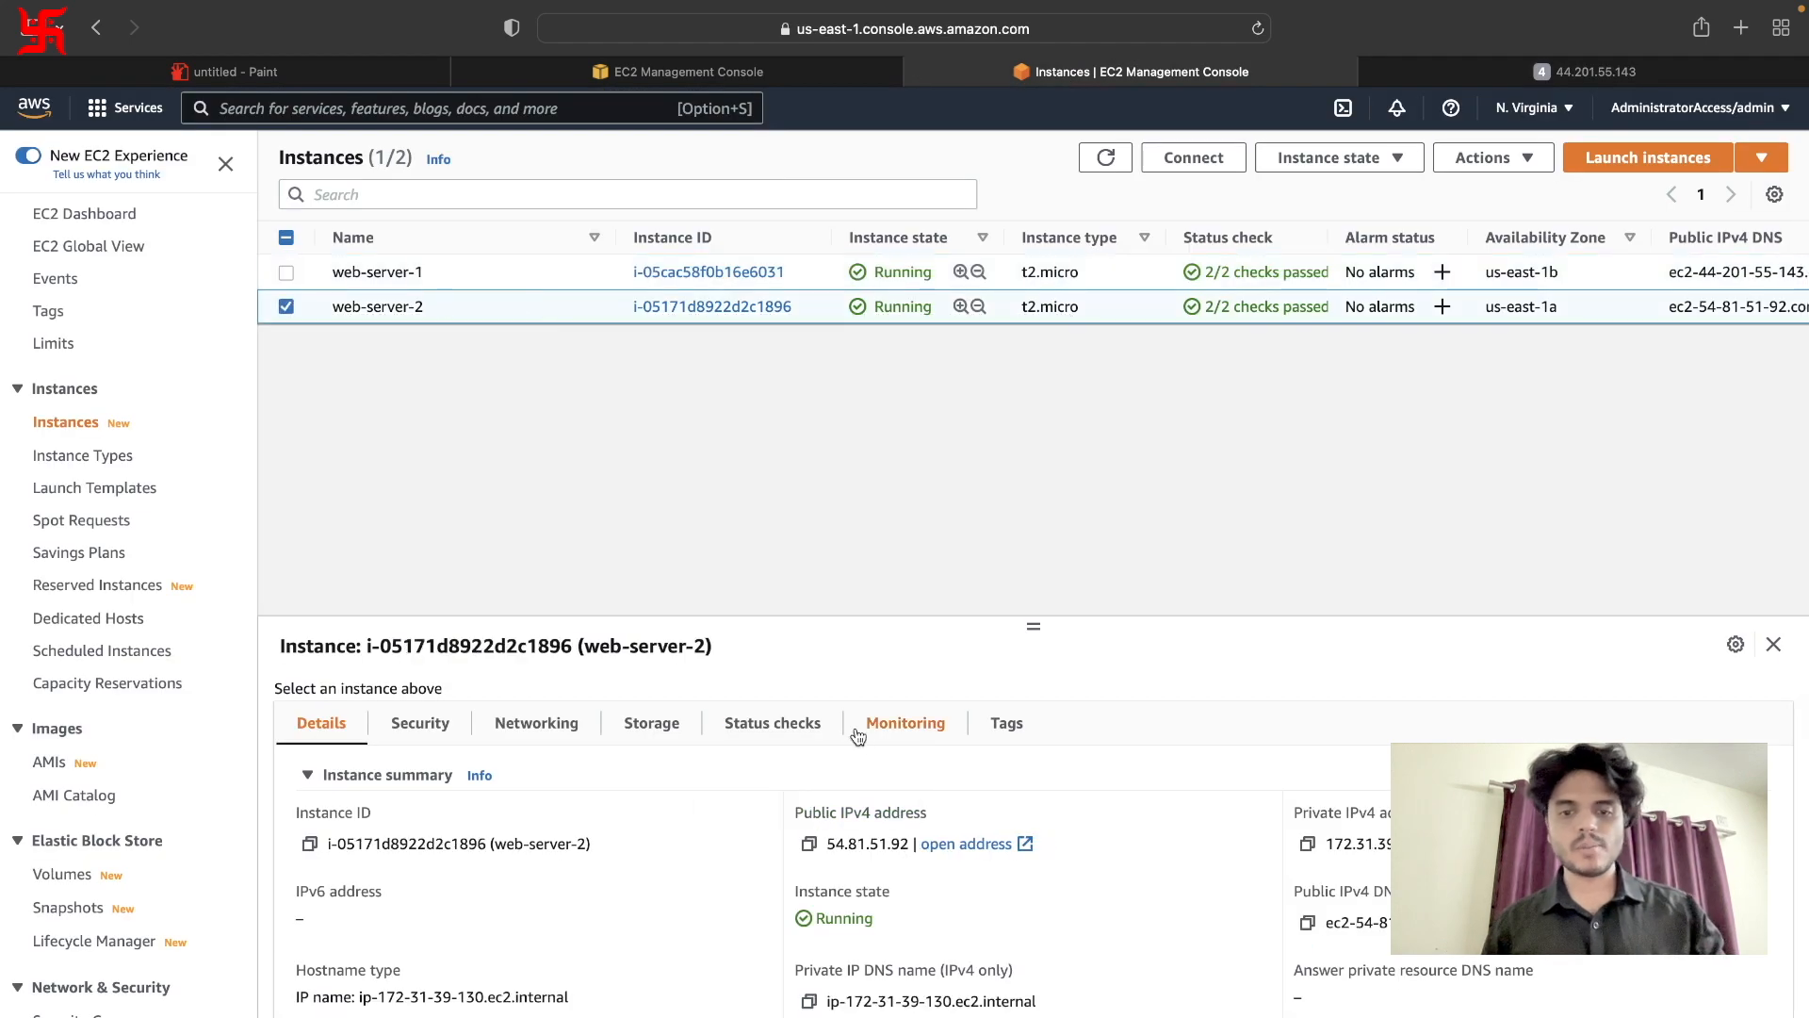
pyautogui.click(808, 843)
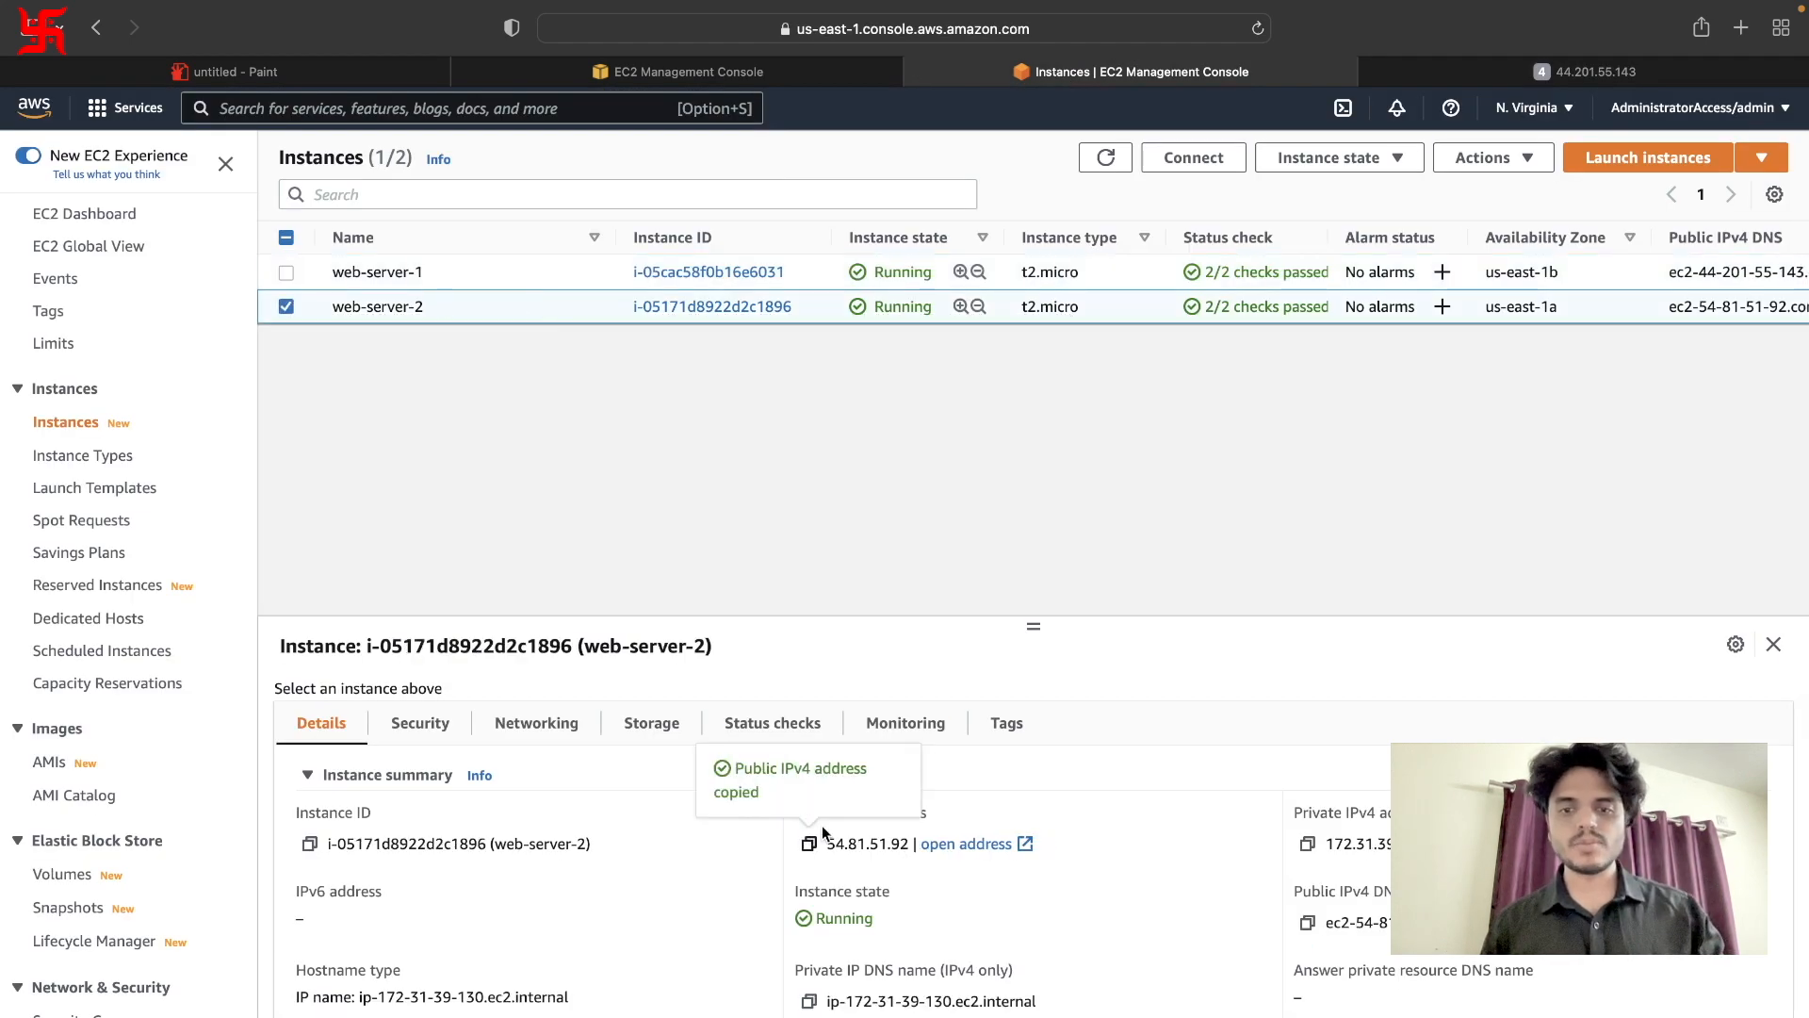
pyautogui.click(1564, 71)
pyautogui.click(1168, 43)
pyautogui.press('super+v')
pyautogui.press('Return')
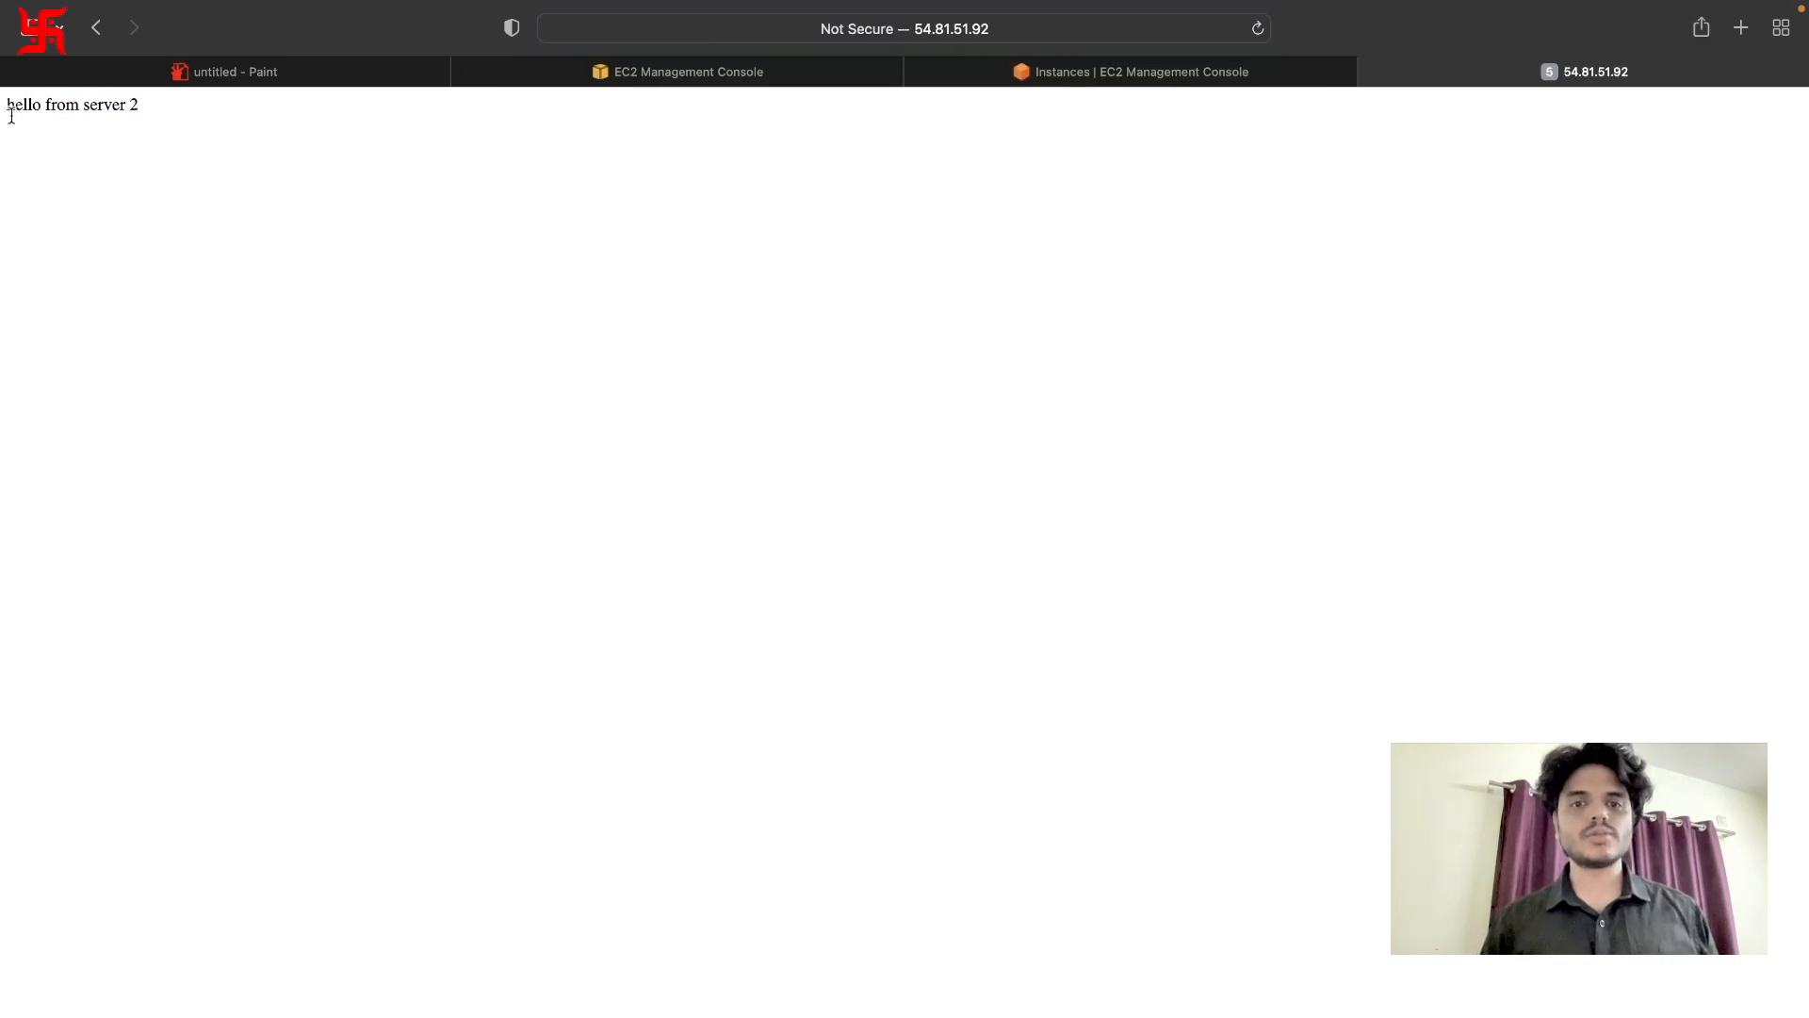
# Copy the DNS name of the httpd-lb load balancer and load it in place of web-server-2's page.
pyautogui.moveTo(701, 73)
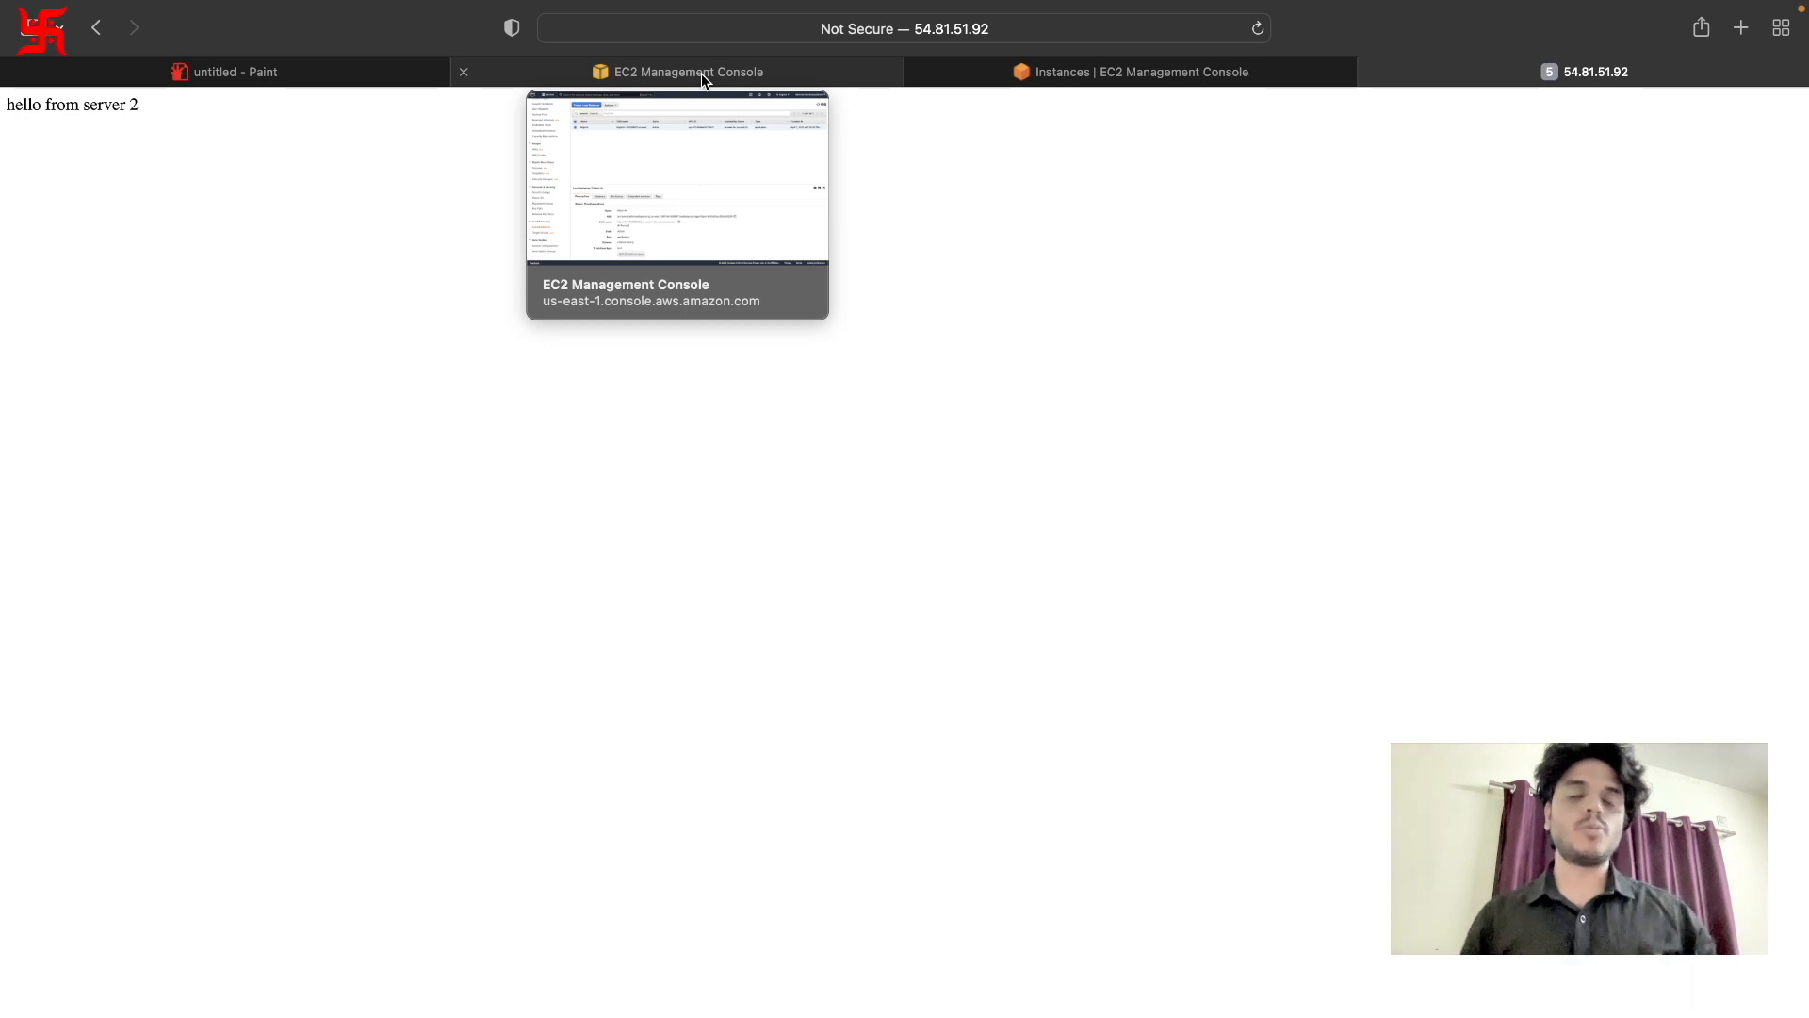
pyautogui.click(701, 74)
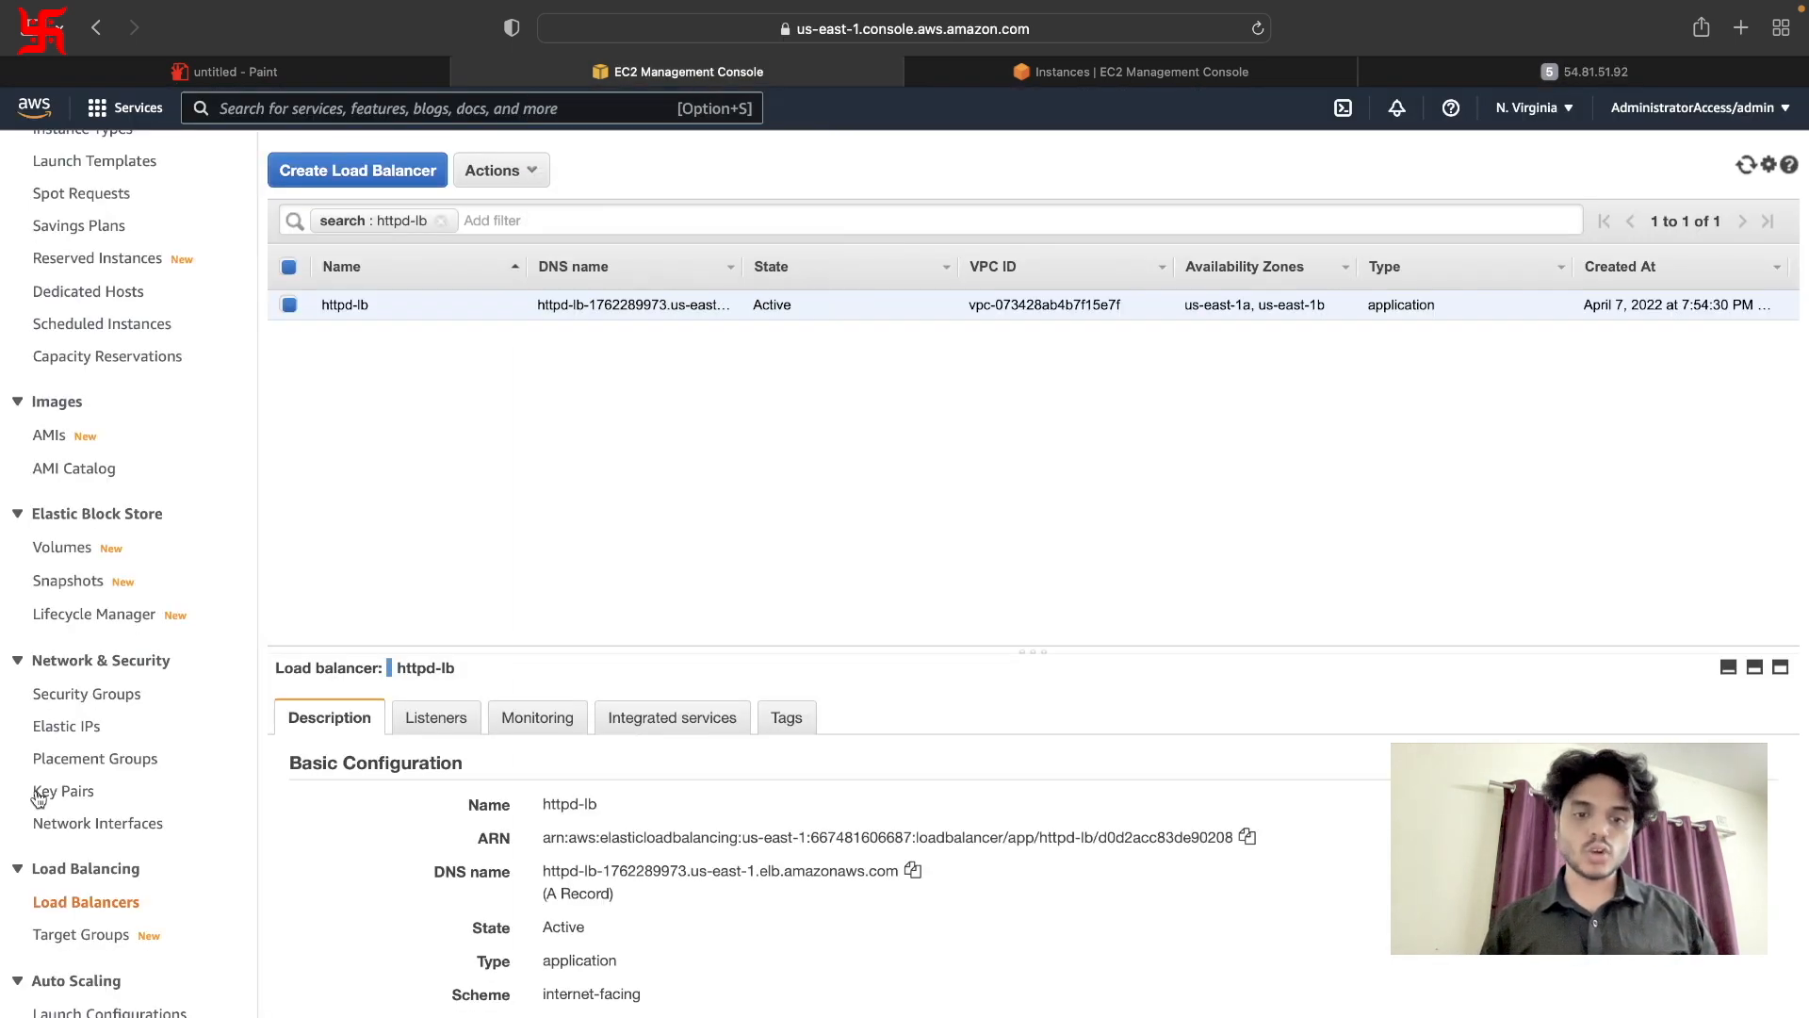
pyautogui.click(914, 872)
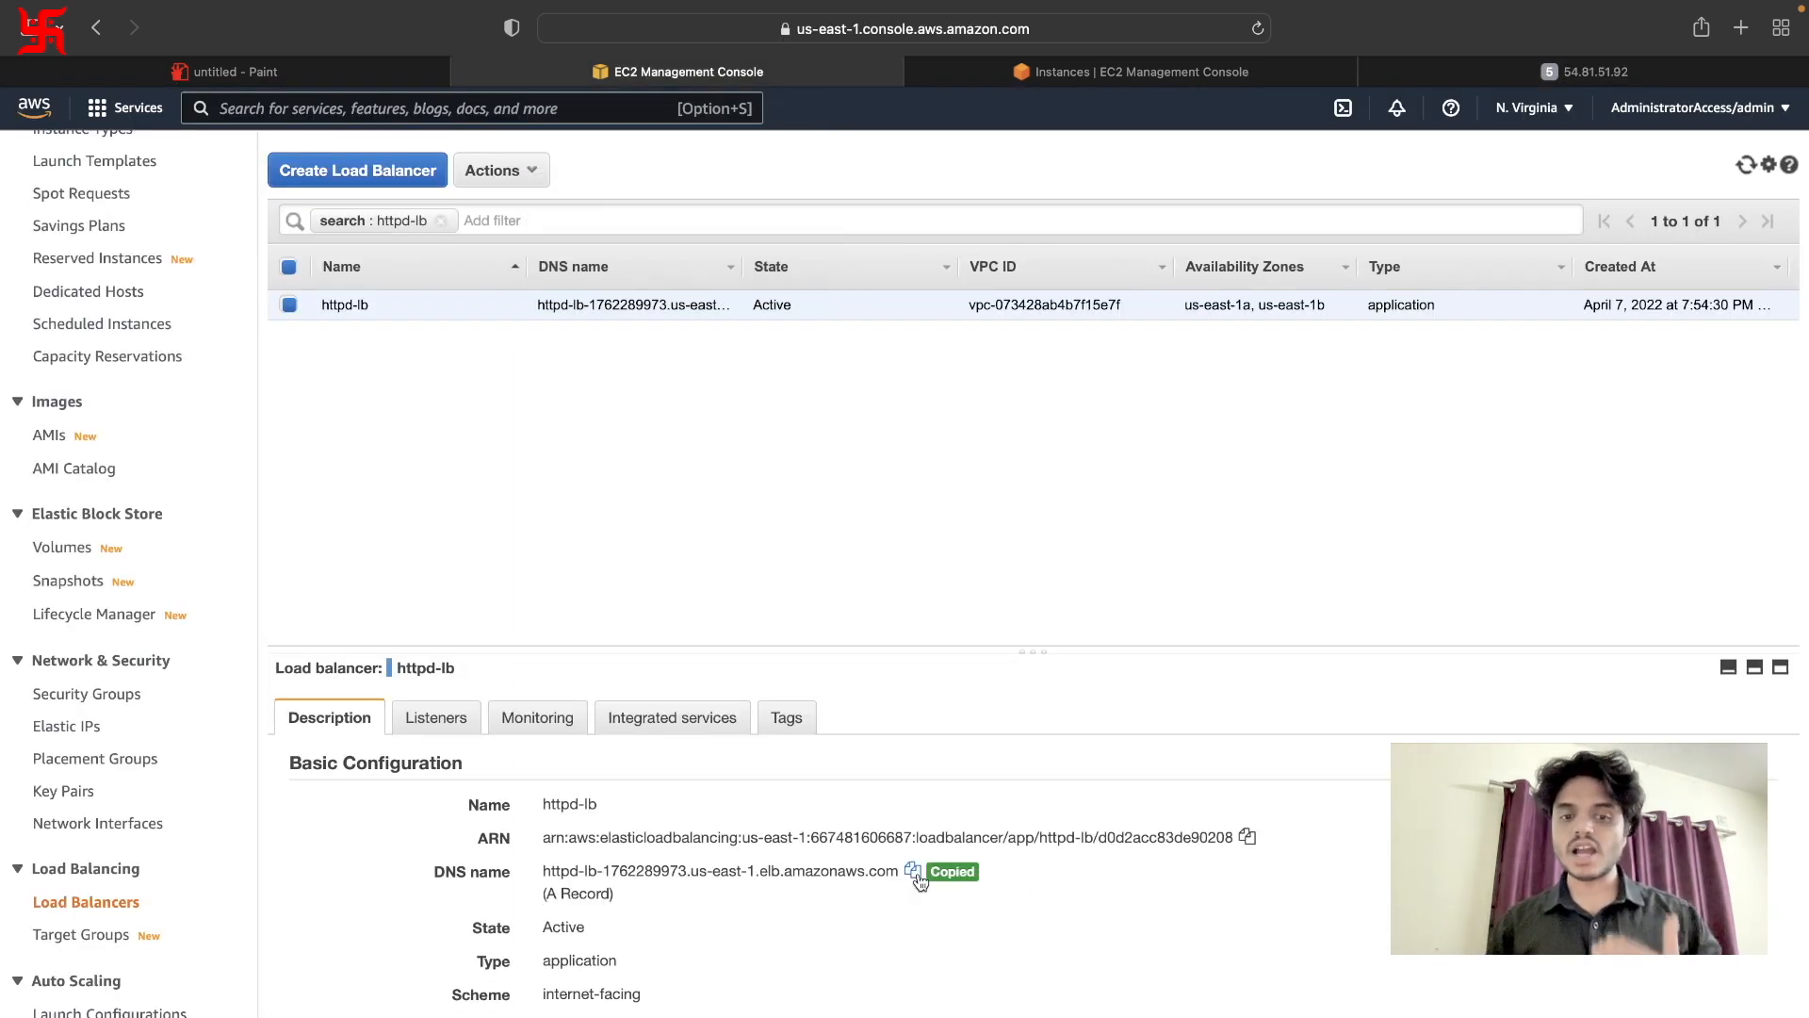
pyautogui.click(1662, 66)
pyautogui.click(1112, 34)
pyautogui.press('super+v')
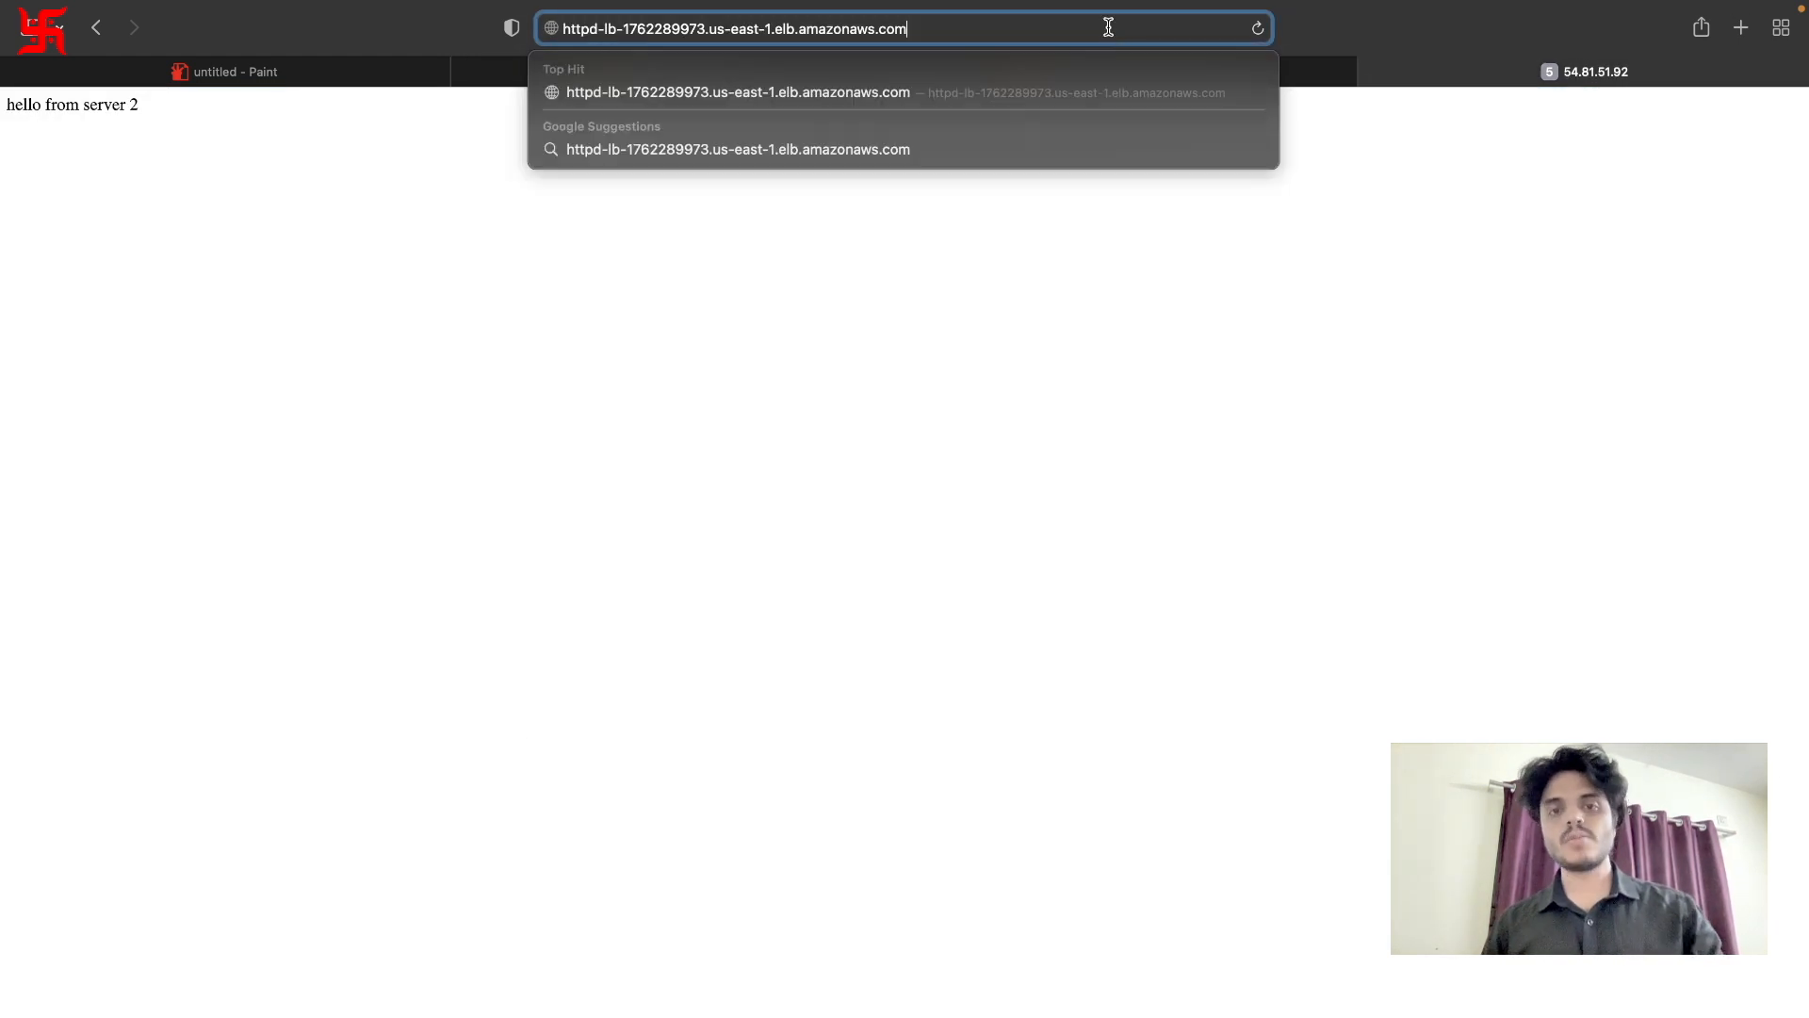
pyautogui.press('Return')
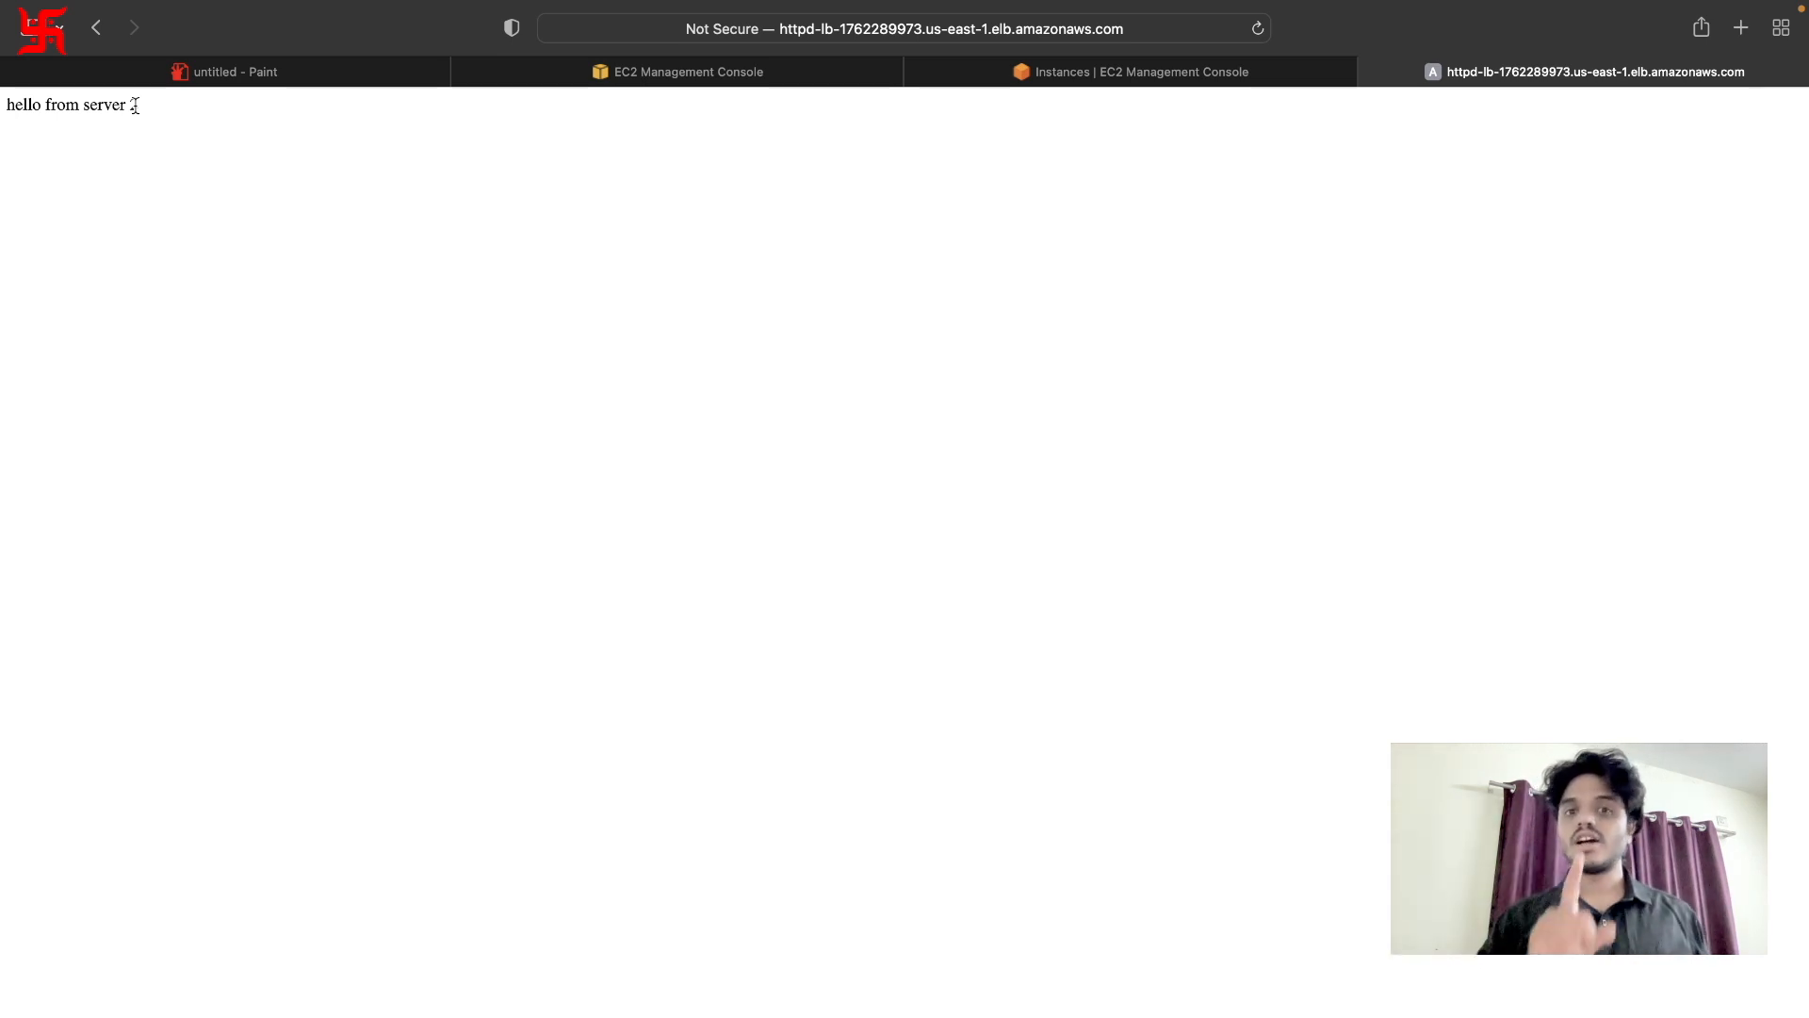
# Reload the httpd-lb page three times to check which web server answers each request.
pyautogui.click(1257, 30)
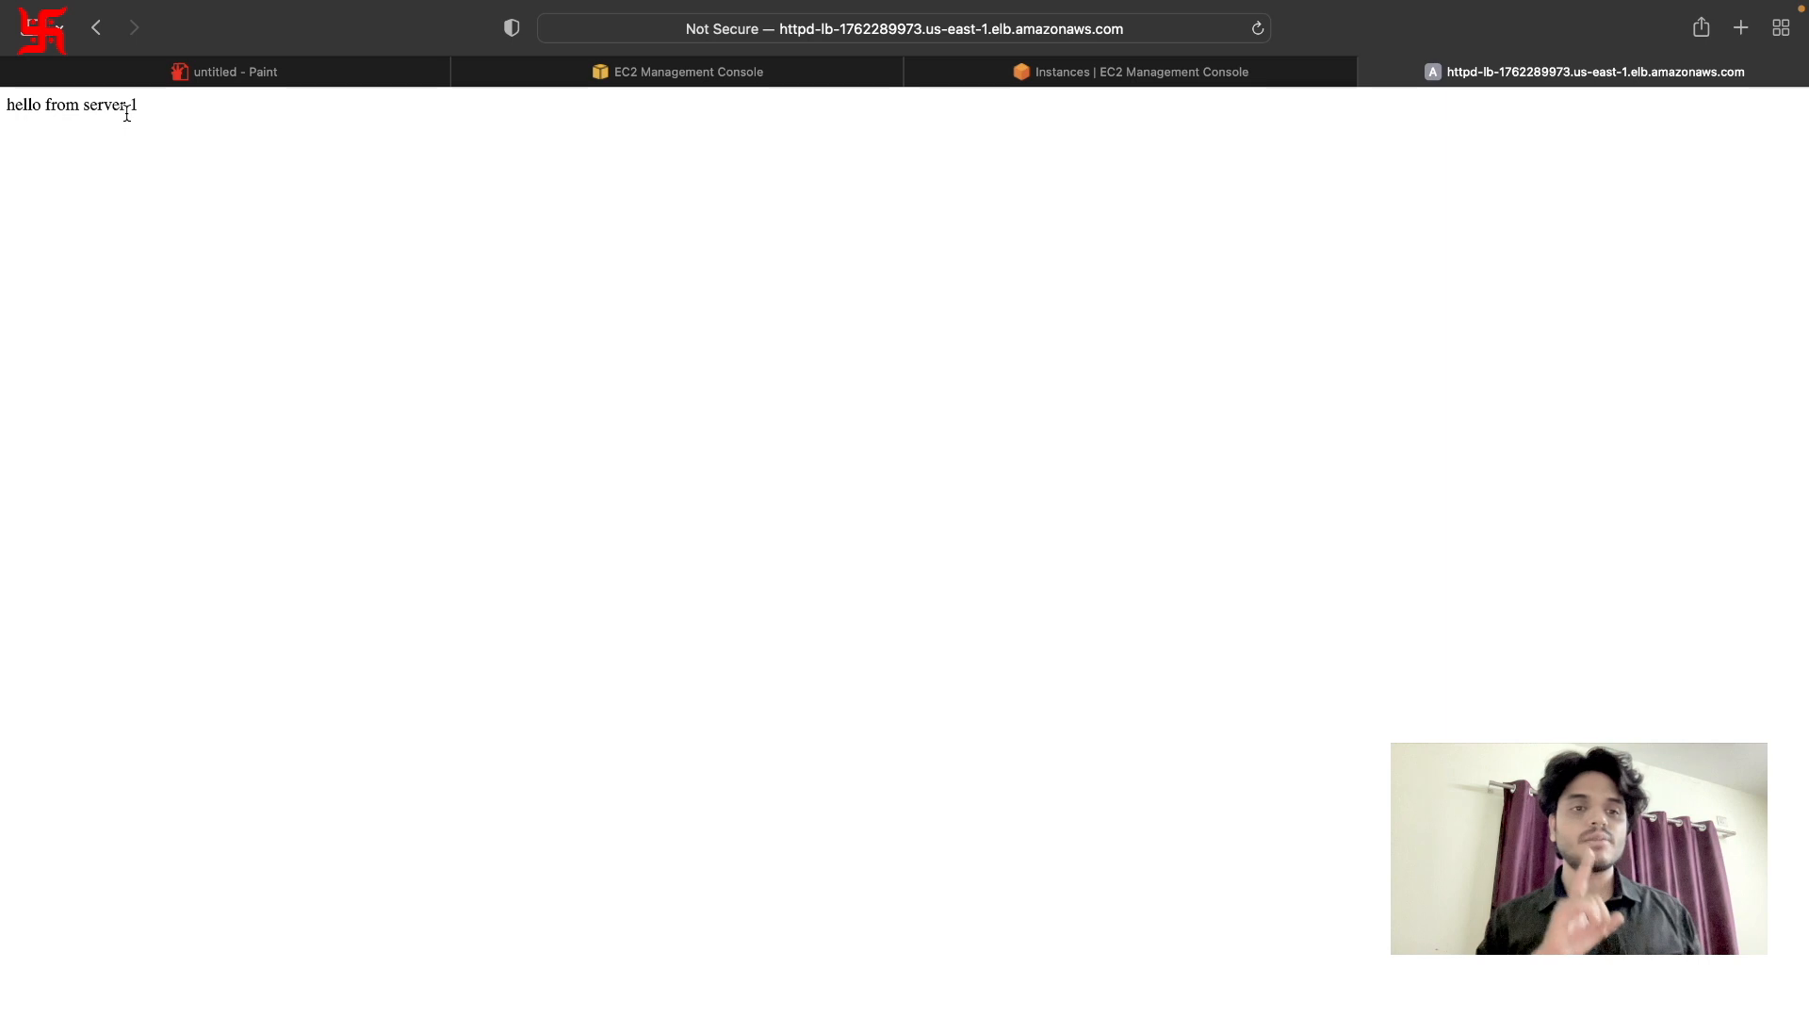
pyautogui.click(1258, 28)
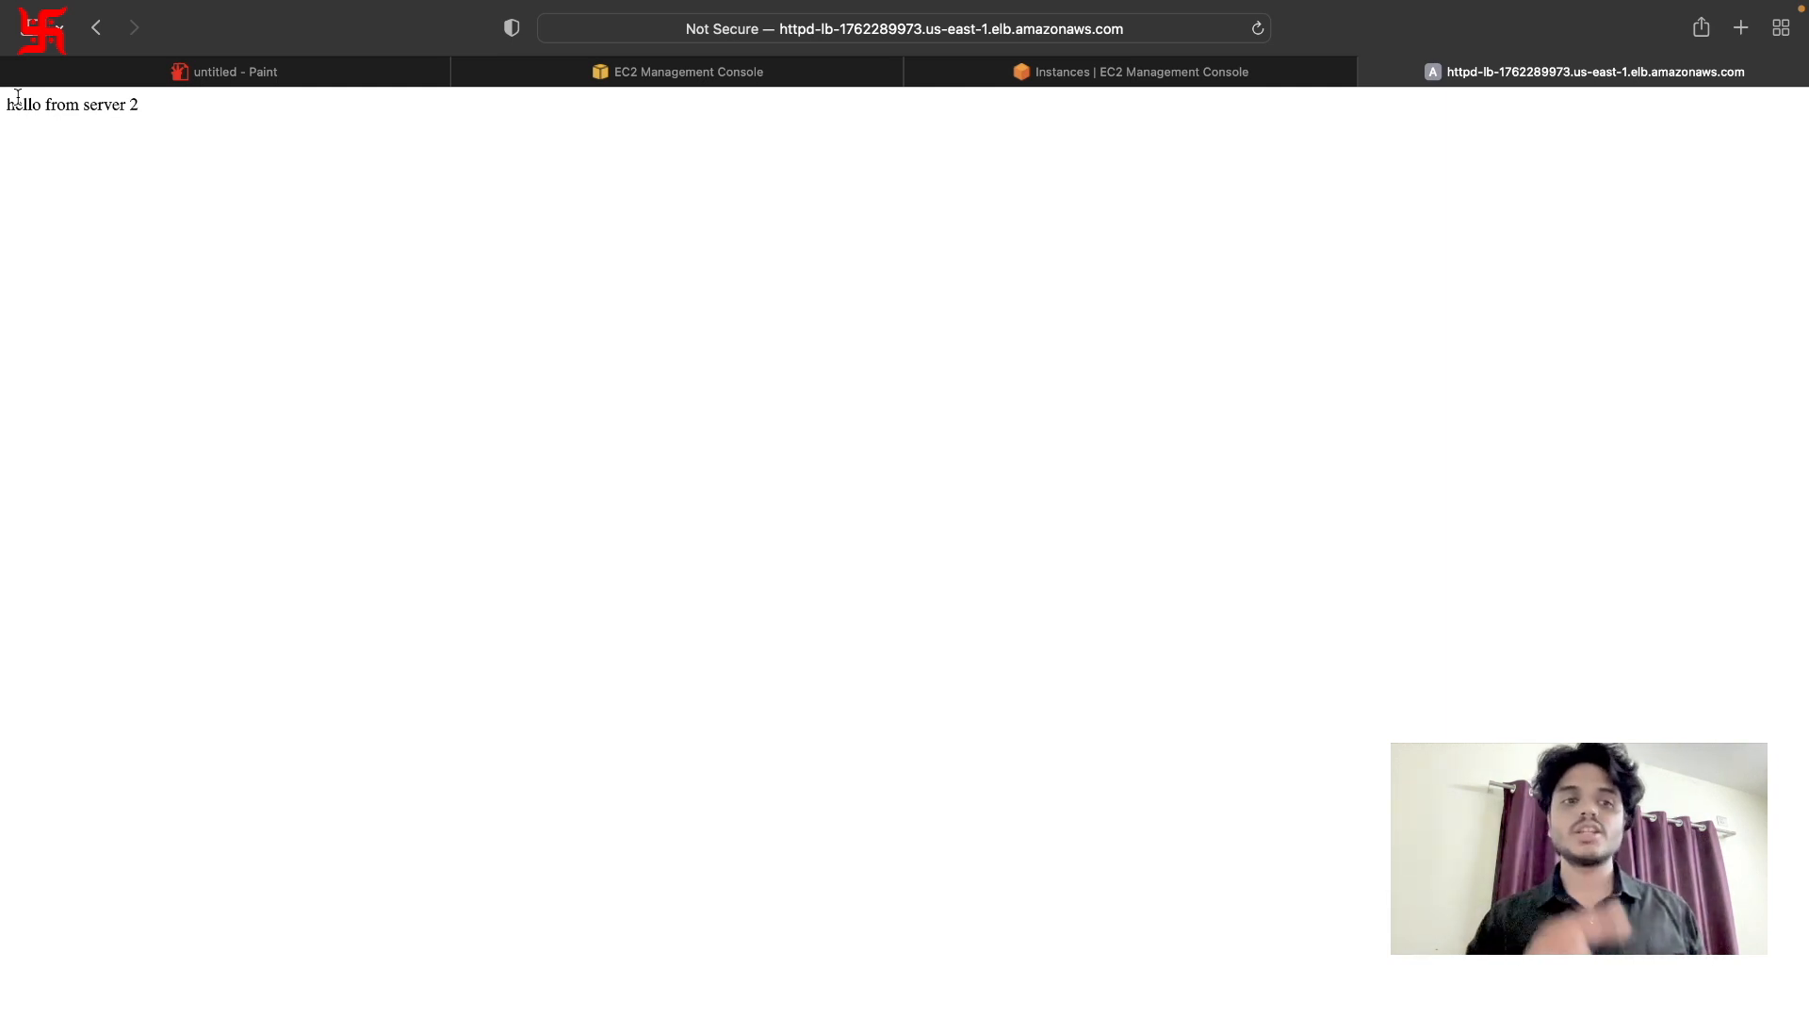
pyautogui.click(1258, 28)
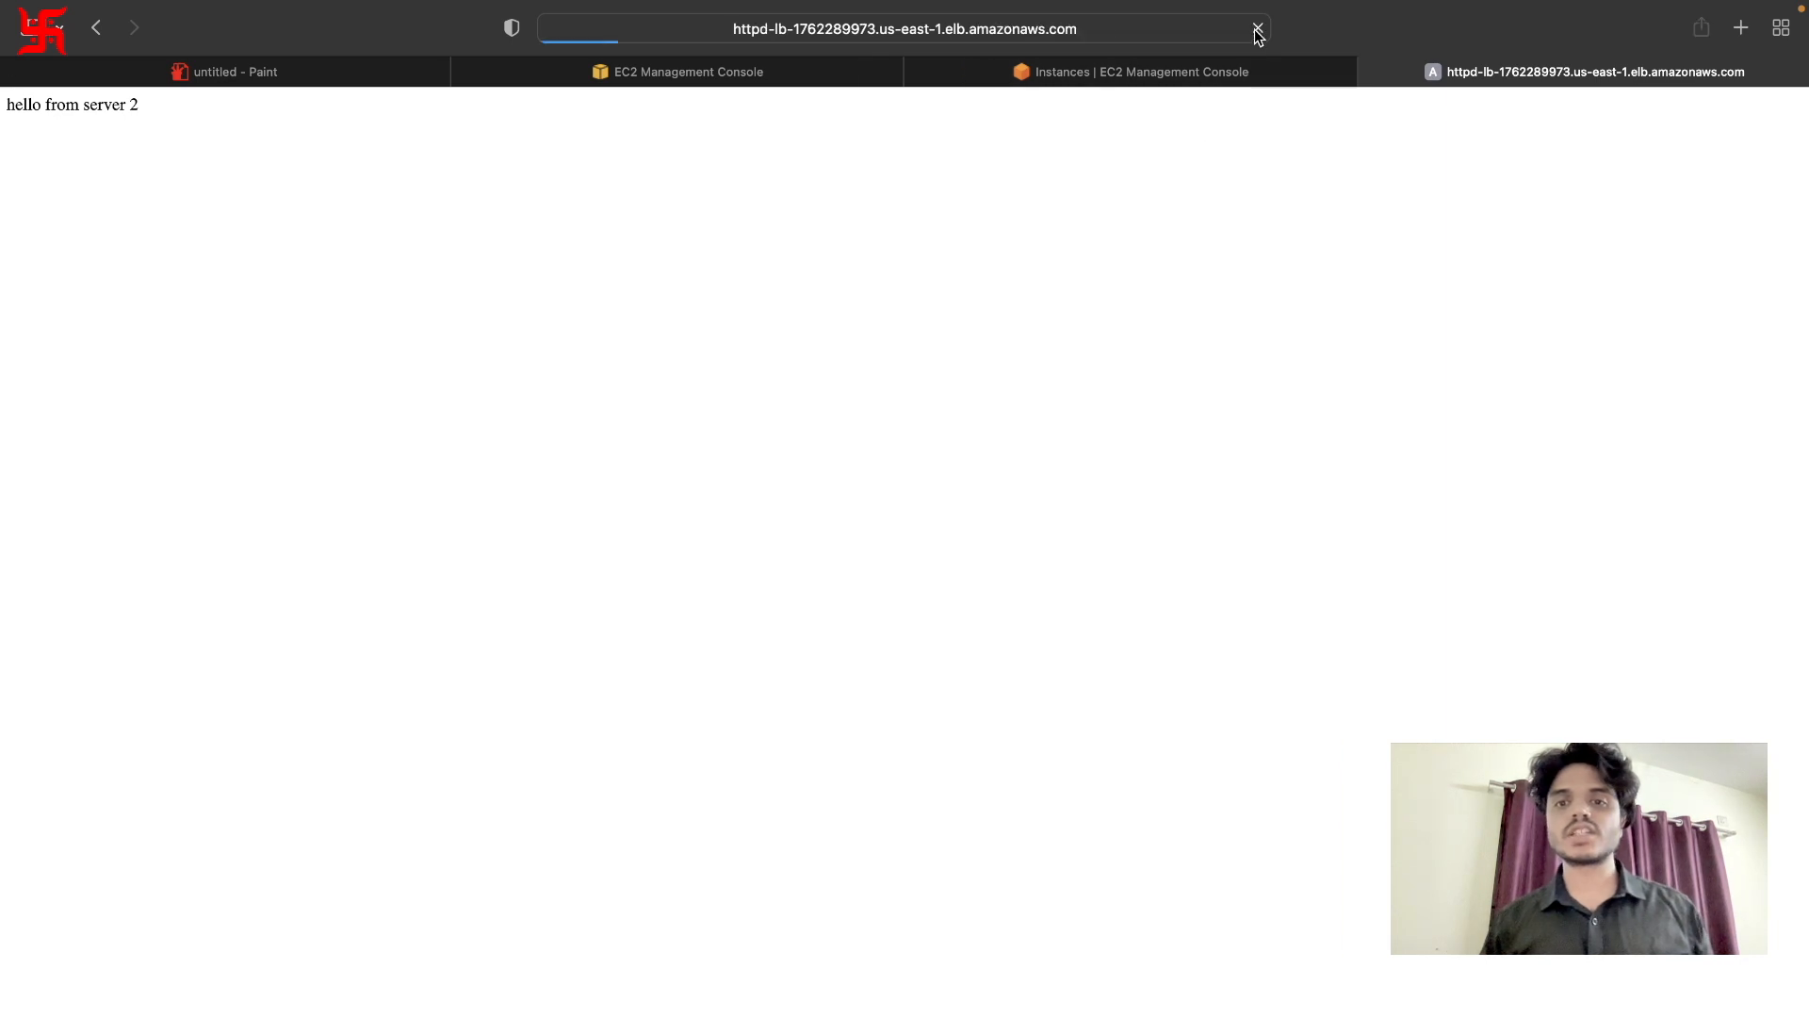
# Go back to the EC2 Instances list and view the details of web-server-1 and web-server-2.
pyautogui.moveTo(1192, 73)
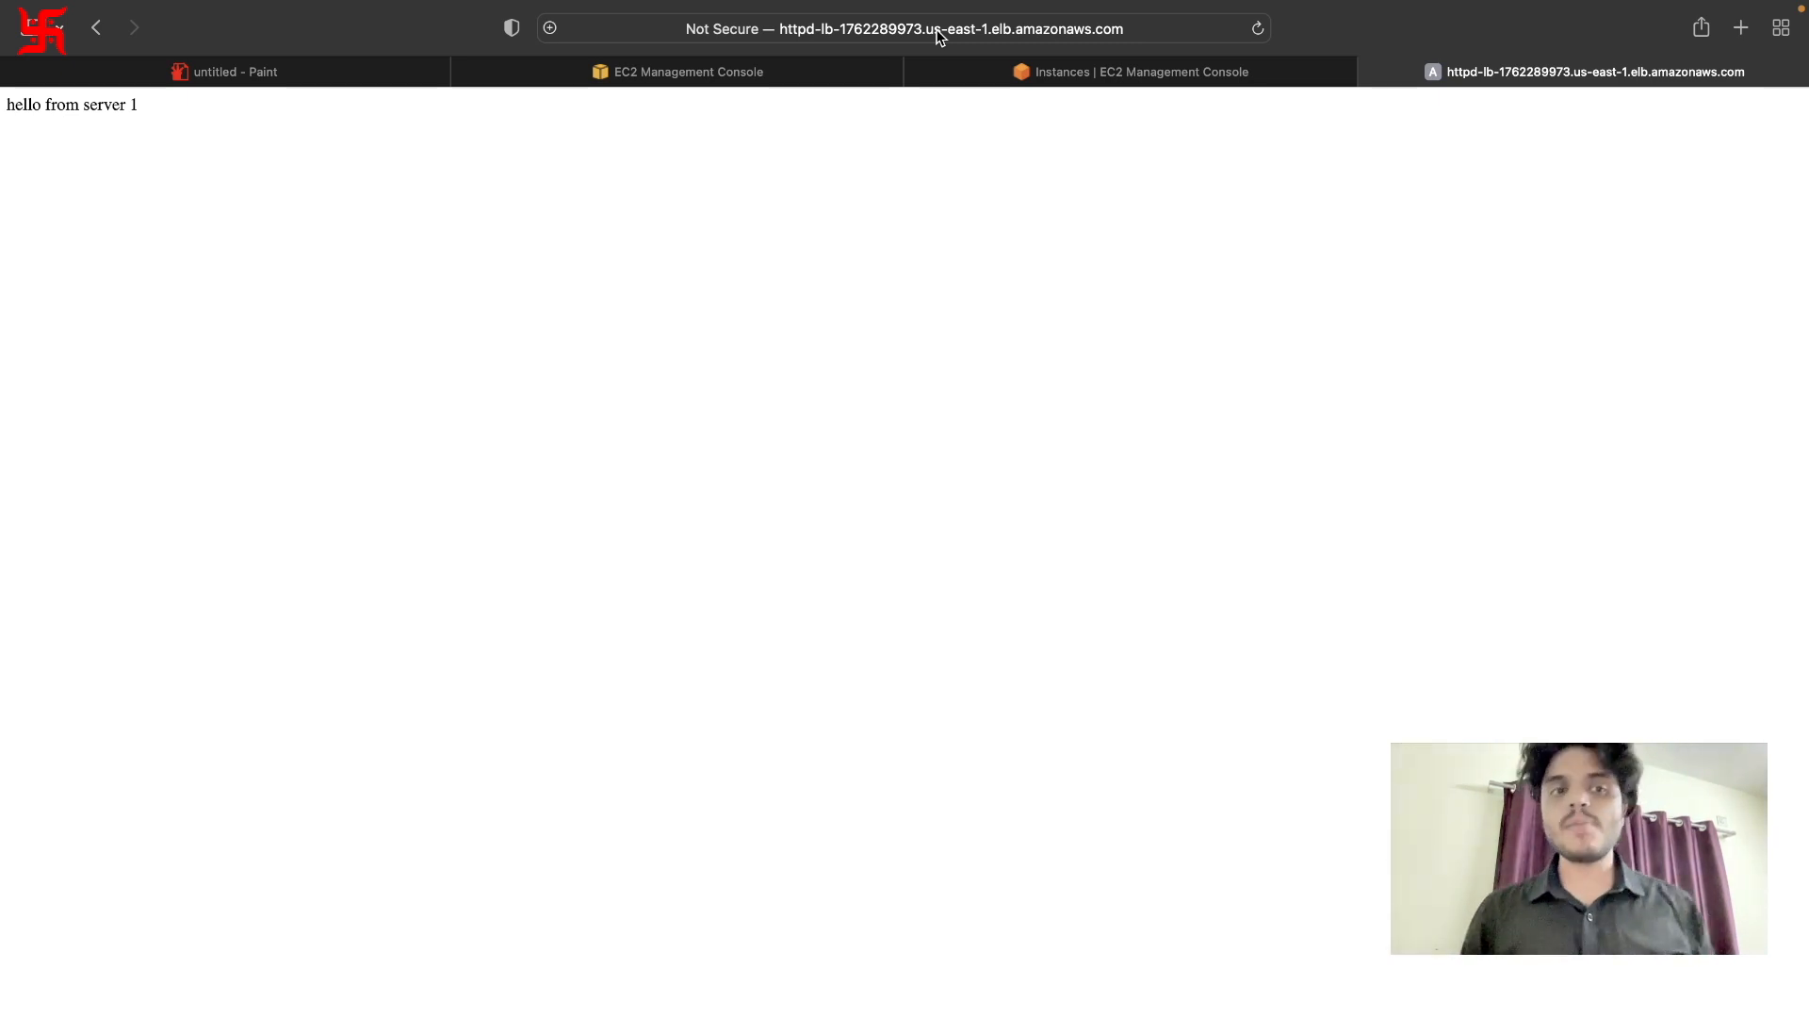
pyautogui.moveTo(963, 73)
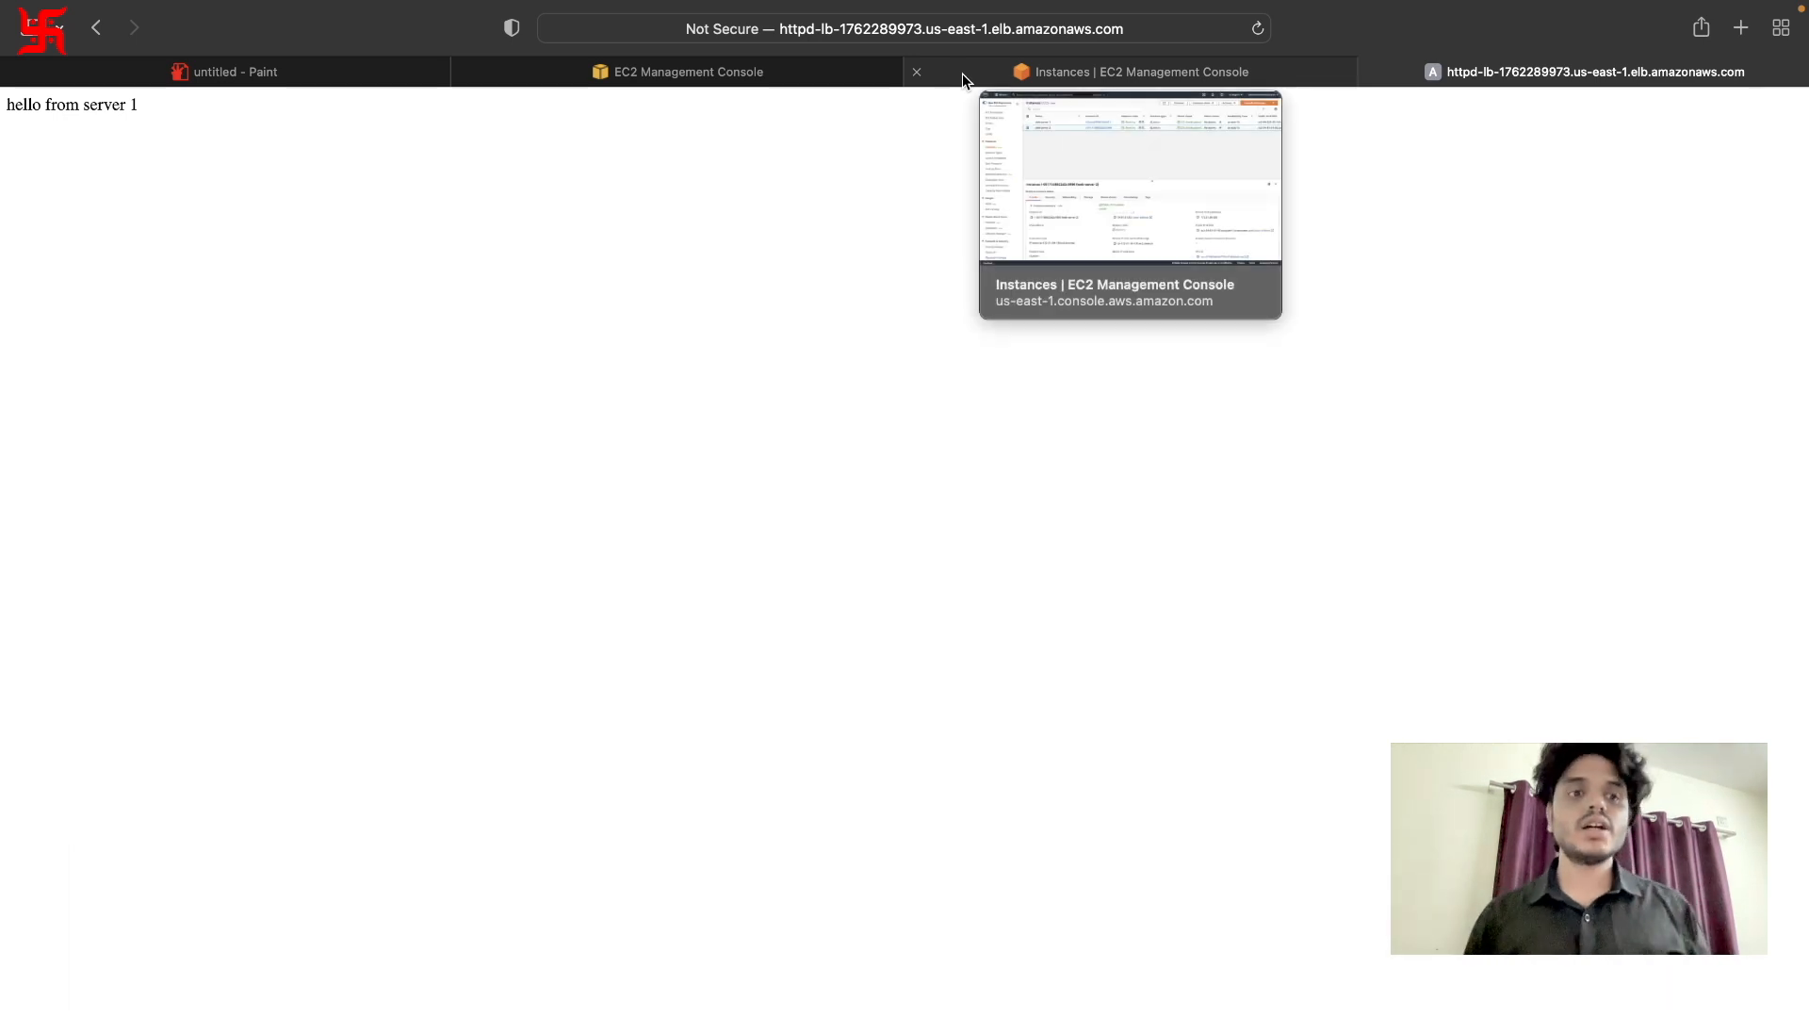
pyautogui.click(963, 74)
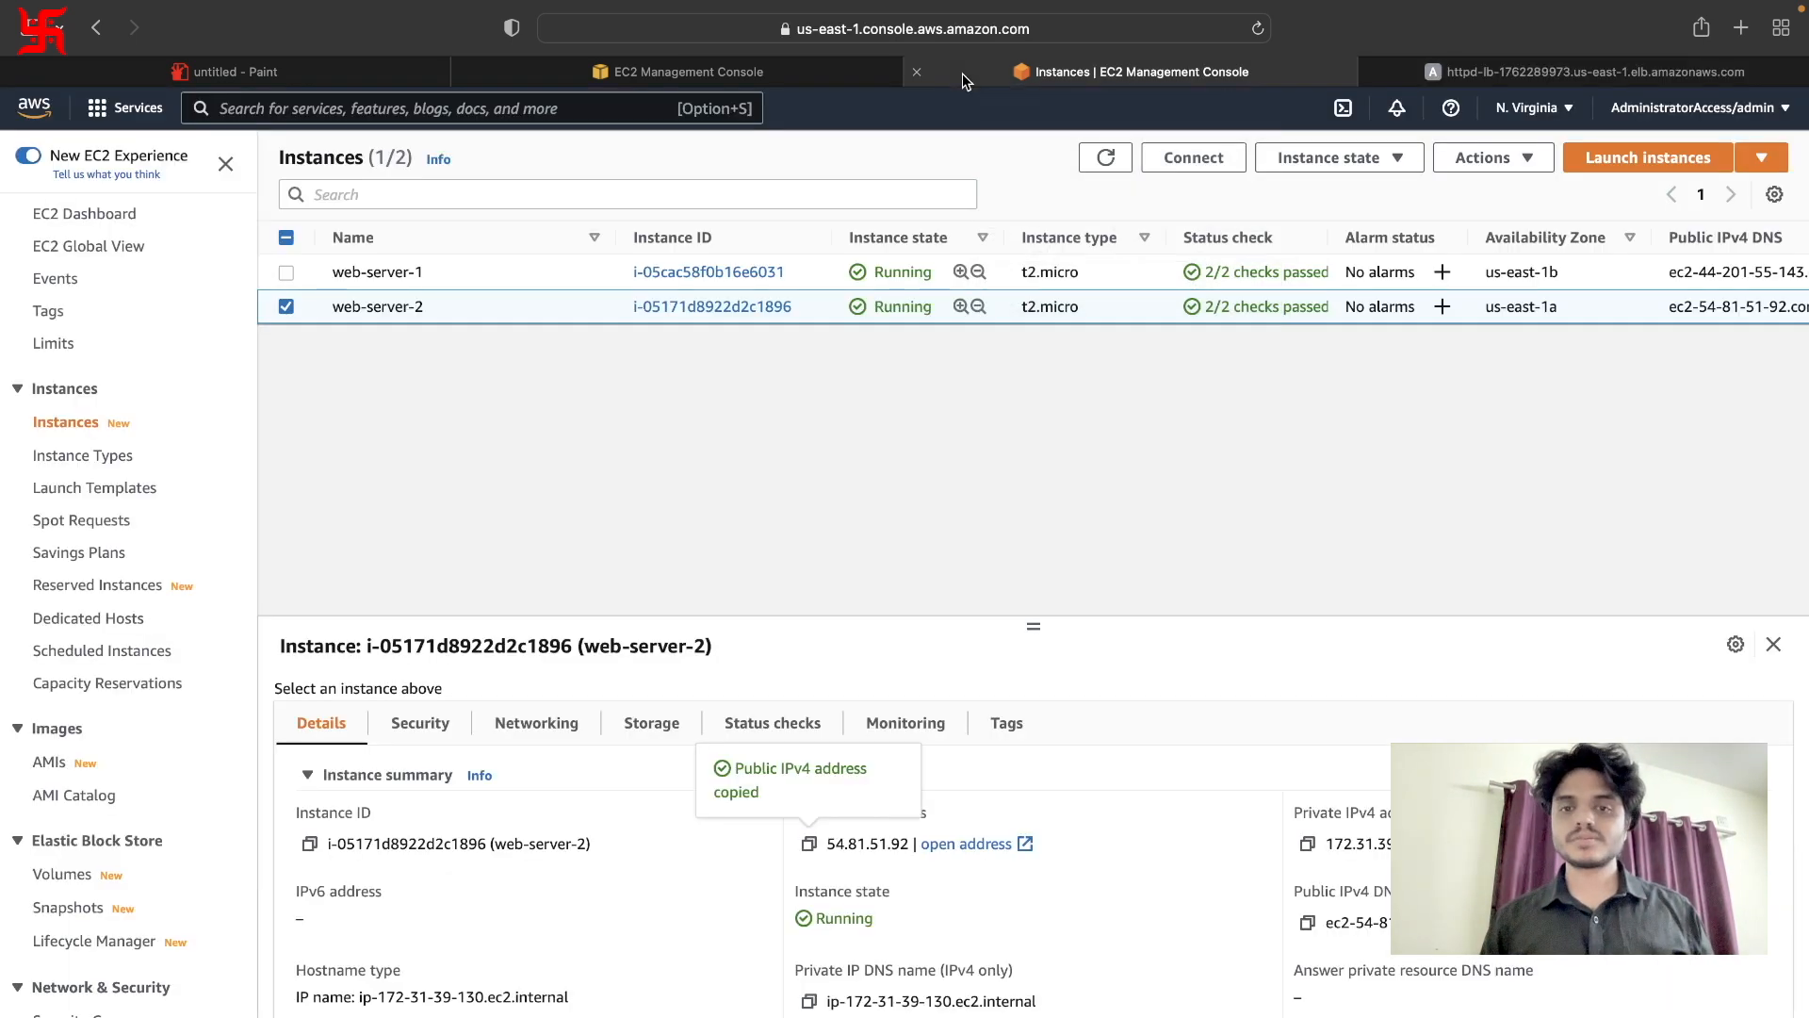
pyautogui.click(540, 269)
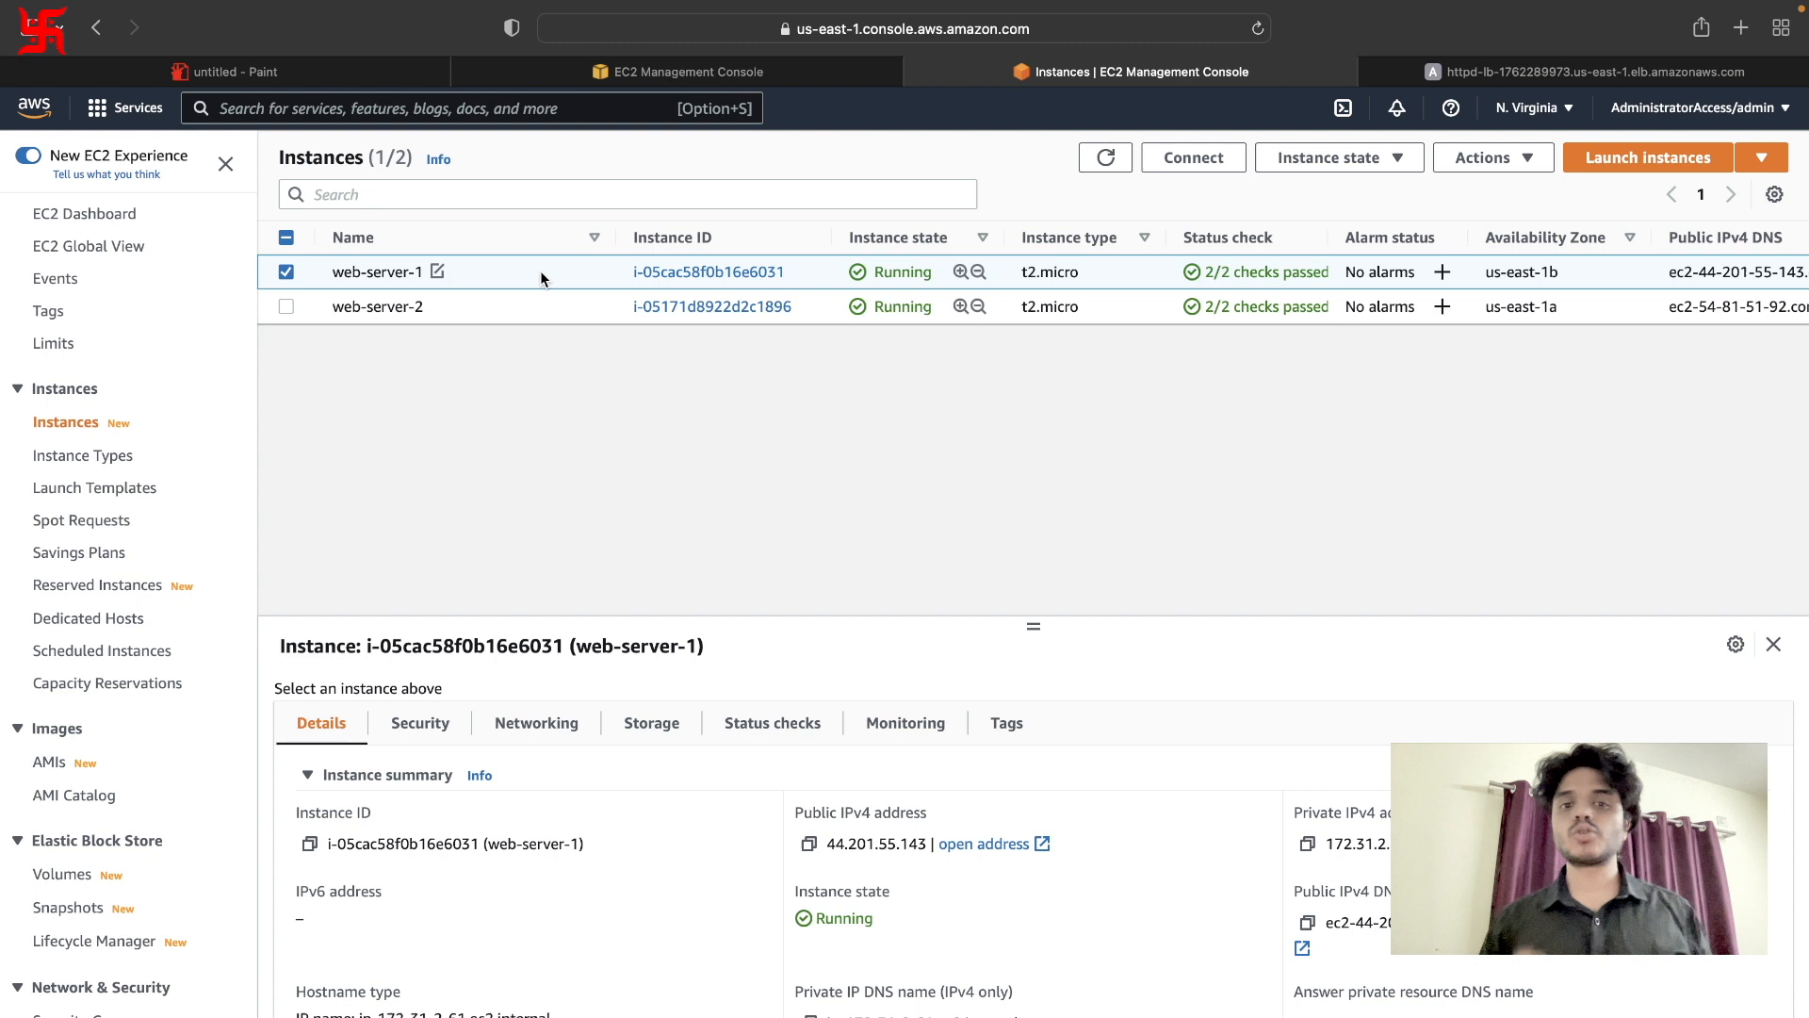
pyautogui.click(515, 304)
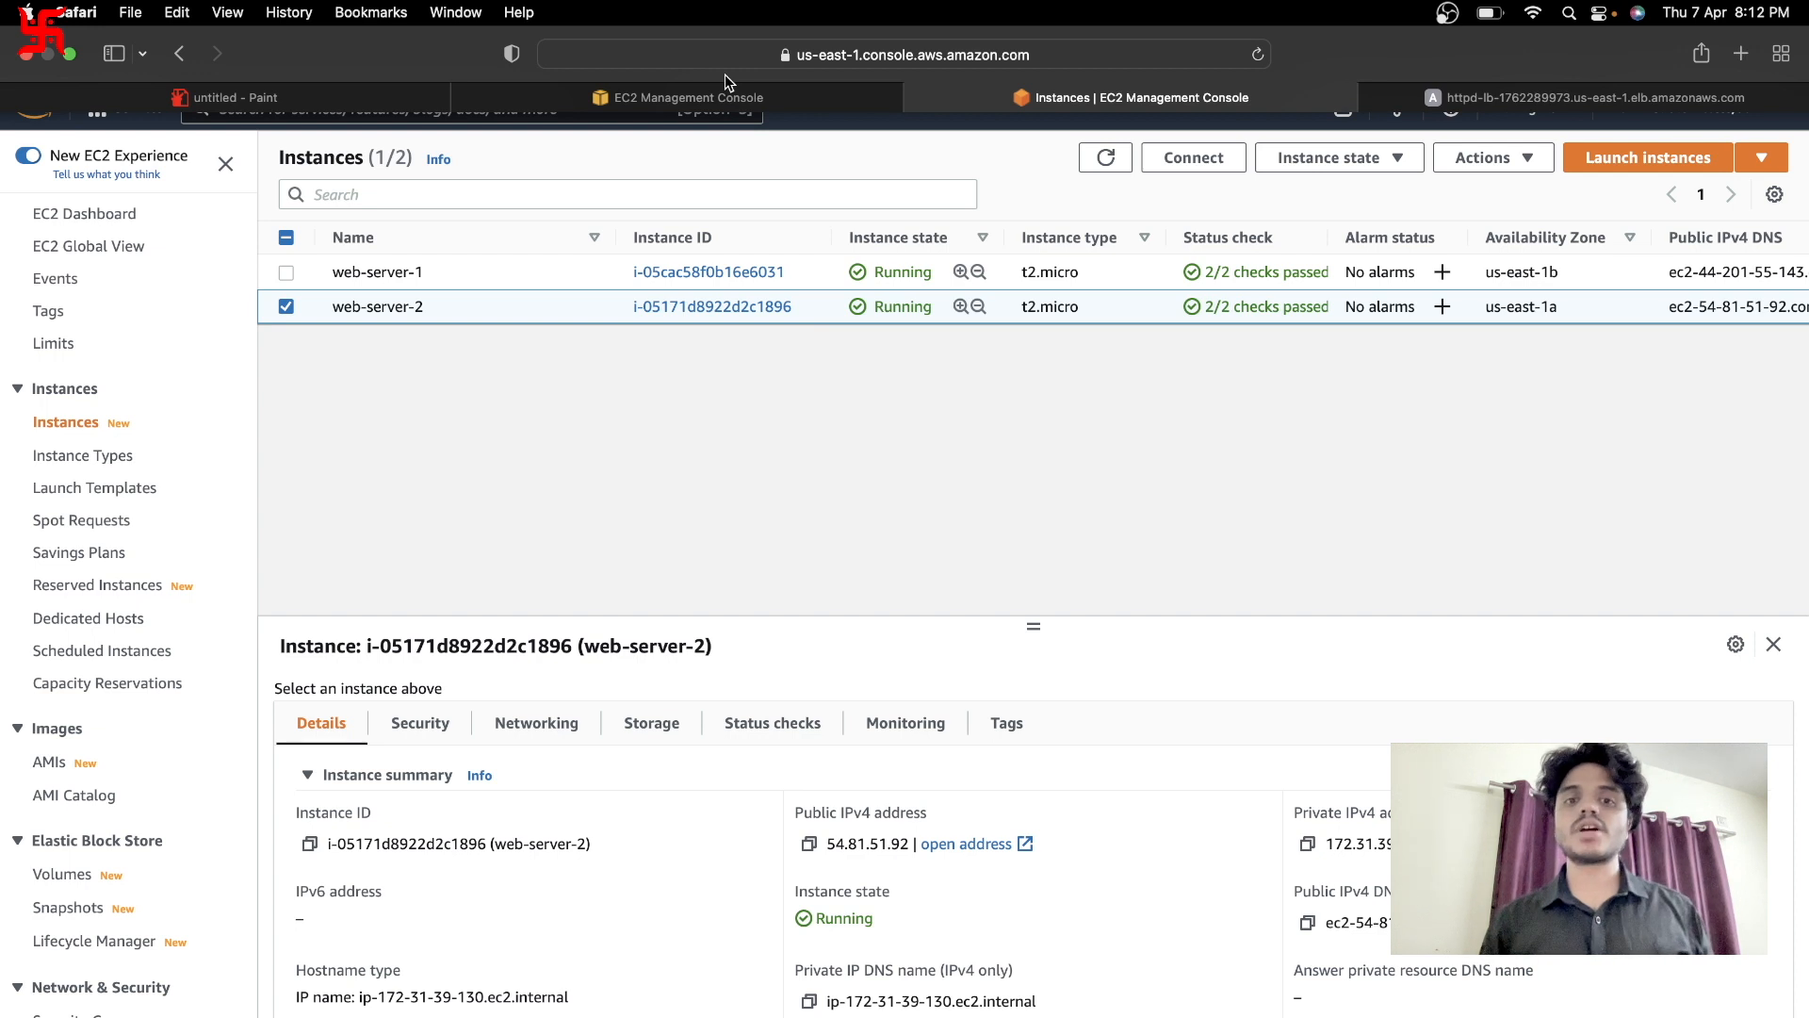
# Reload the httpd-lb page twice more to compare the servers' responses and return to the EC2 Instances list.
pyautogui.click(1500, 76)
pyautogui.click(1258, 28)
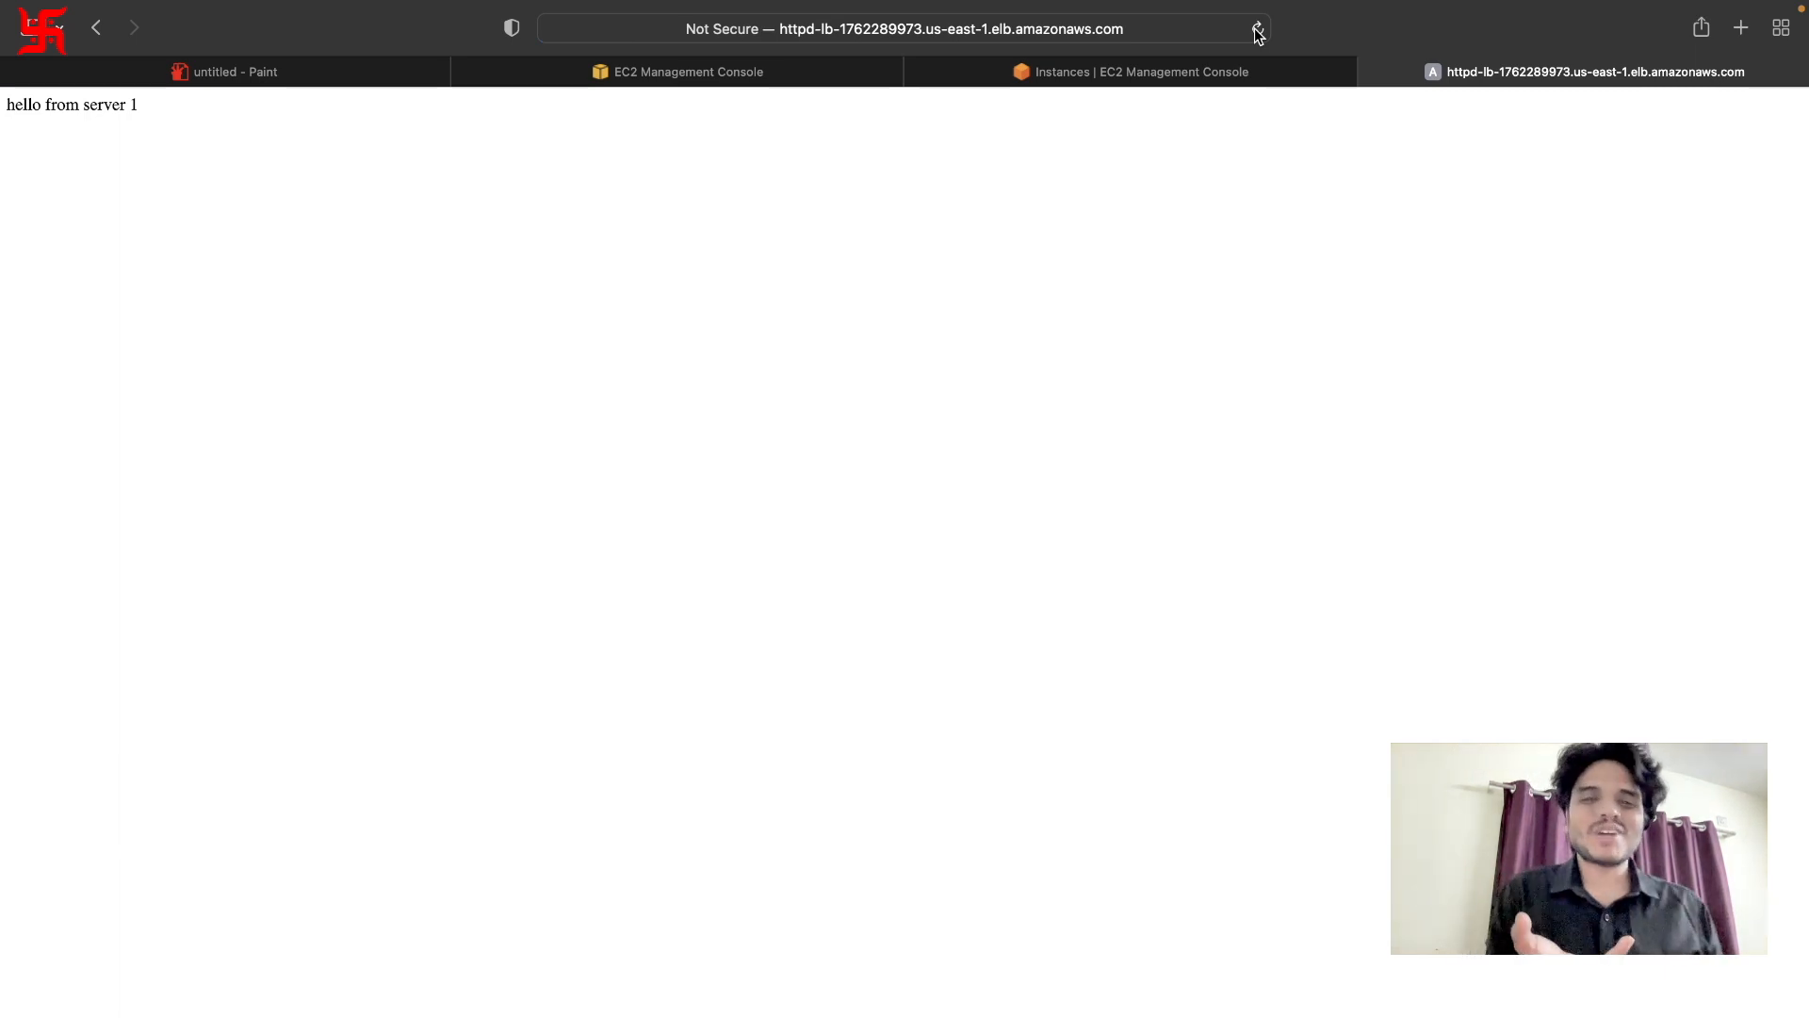
pyautogui.click(1258, 28)
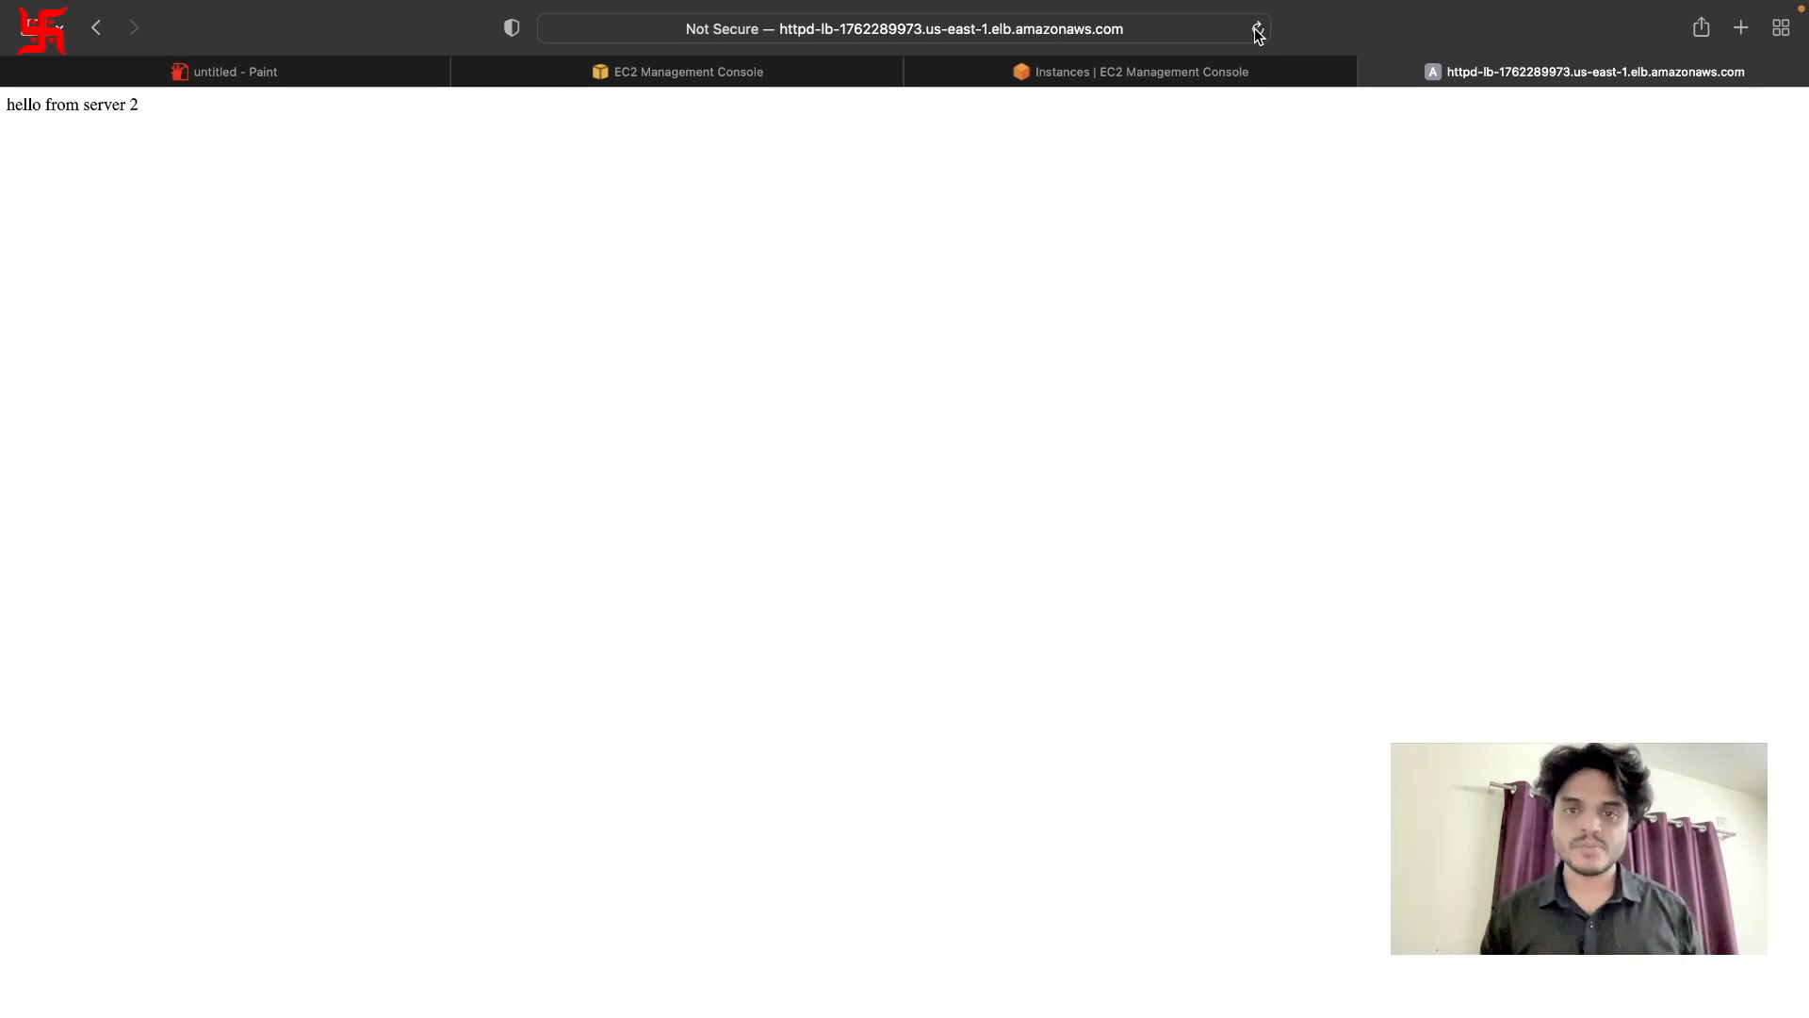
pyautogui.click(1169, 70)
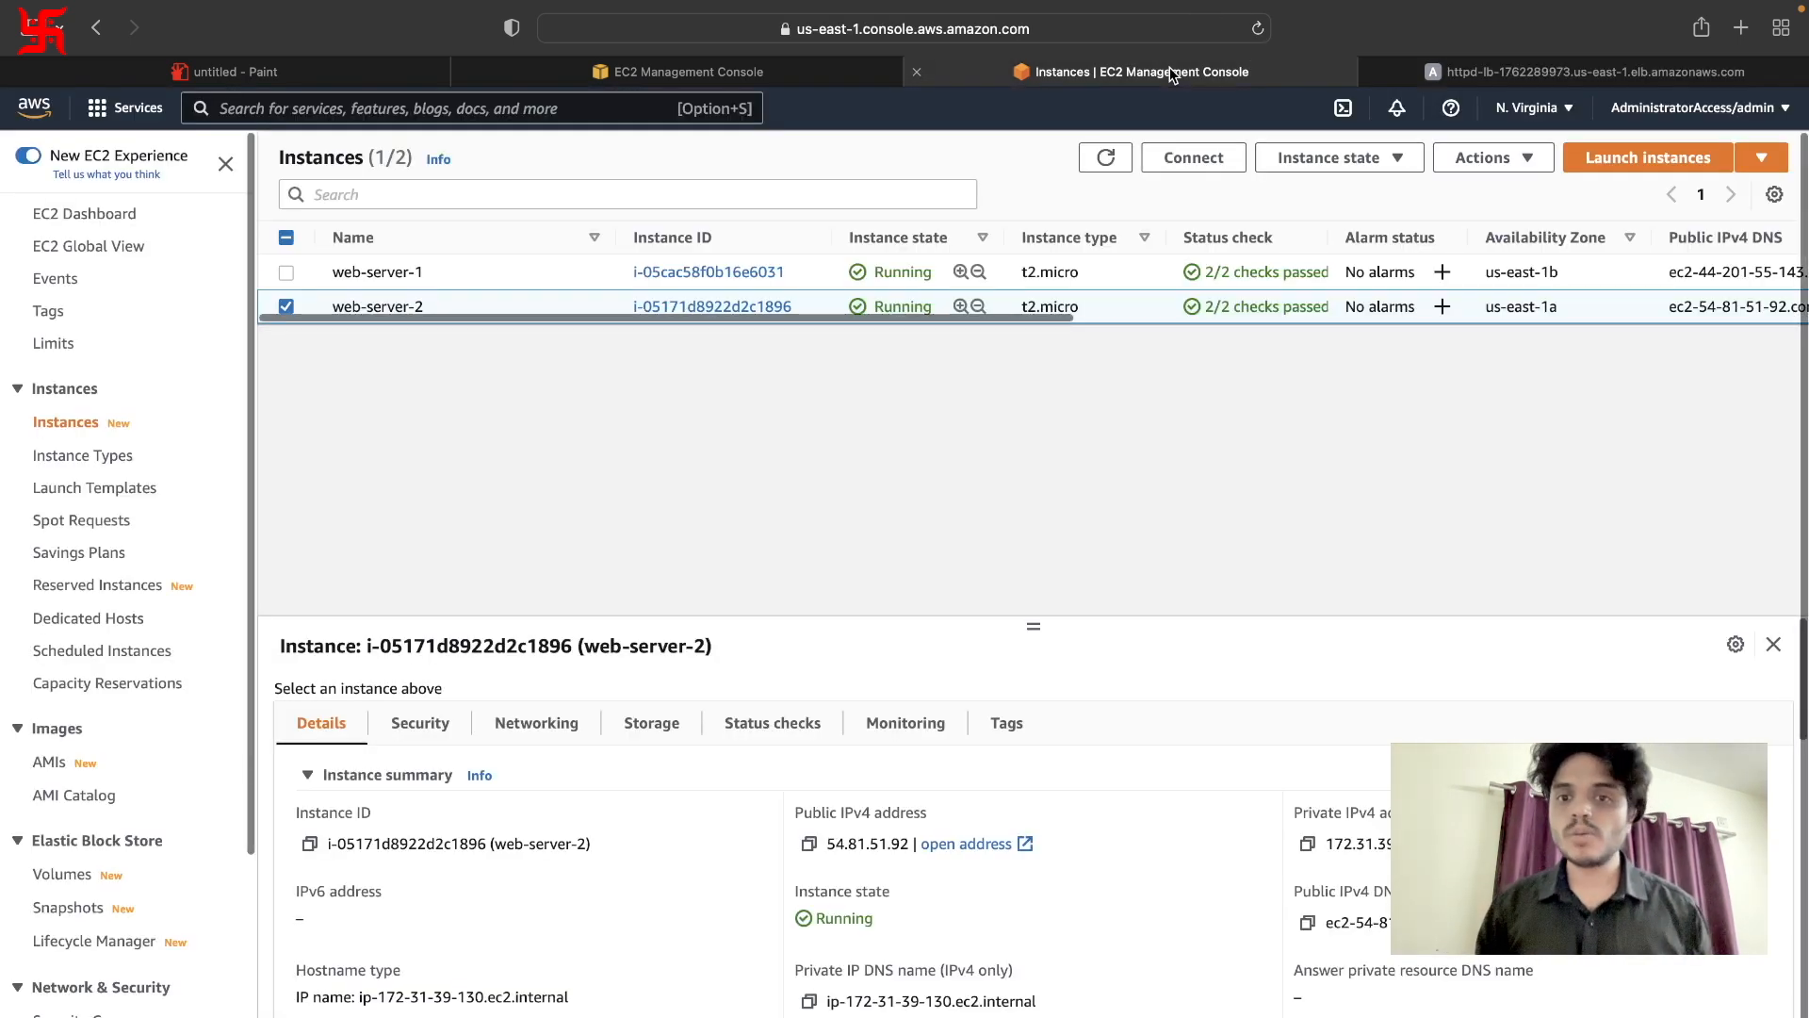